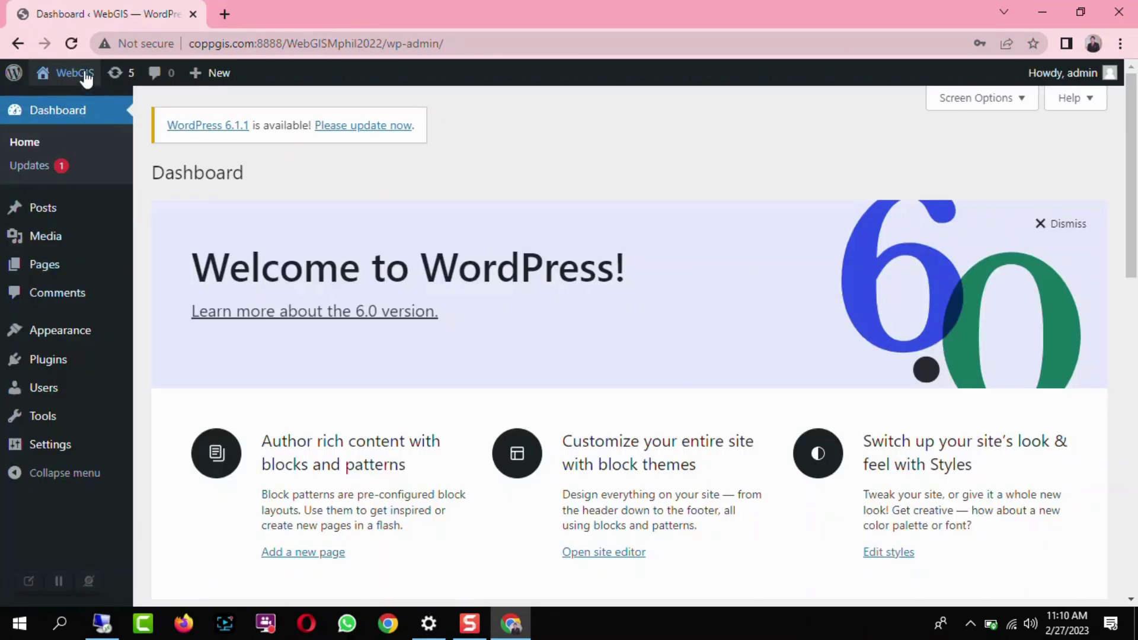
- Open the live WebGIS site in a new browser tab and look over its home page
mouse_move(83, 76)
right_click(57, 103)
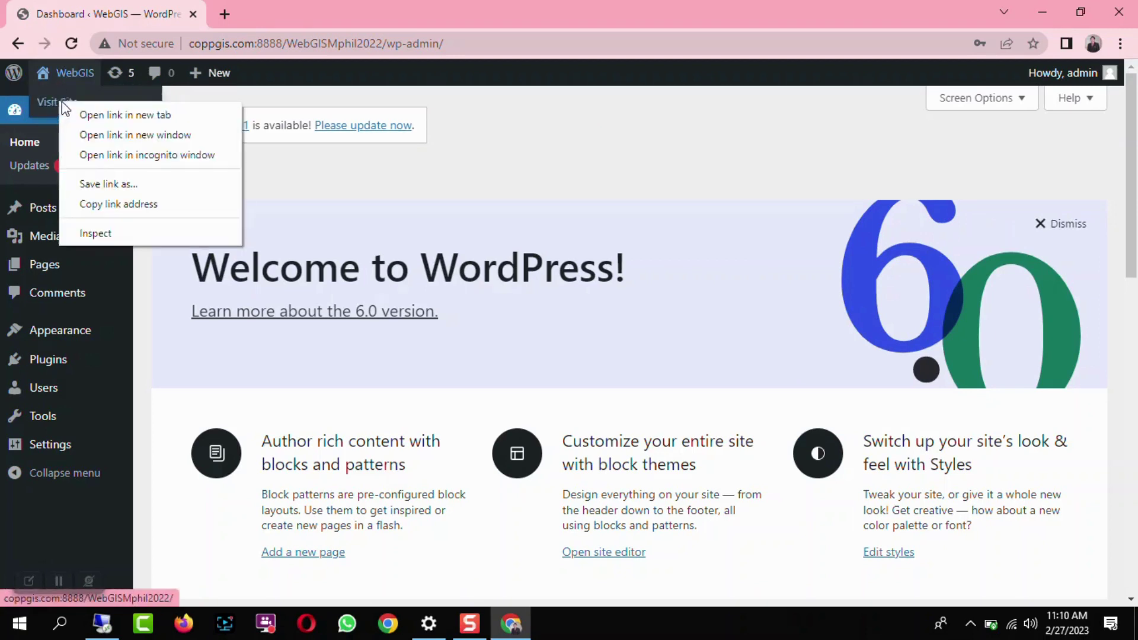
click(81, 114)
click(258, 12)
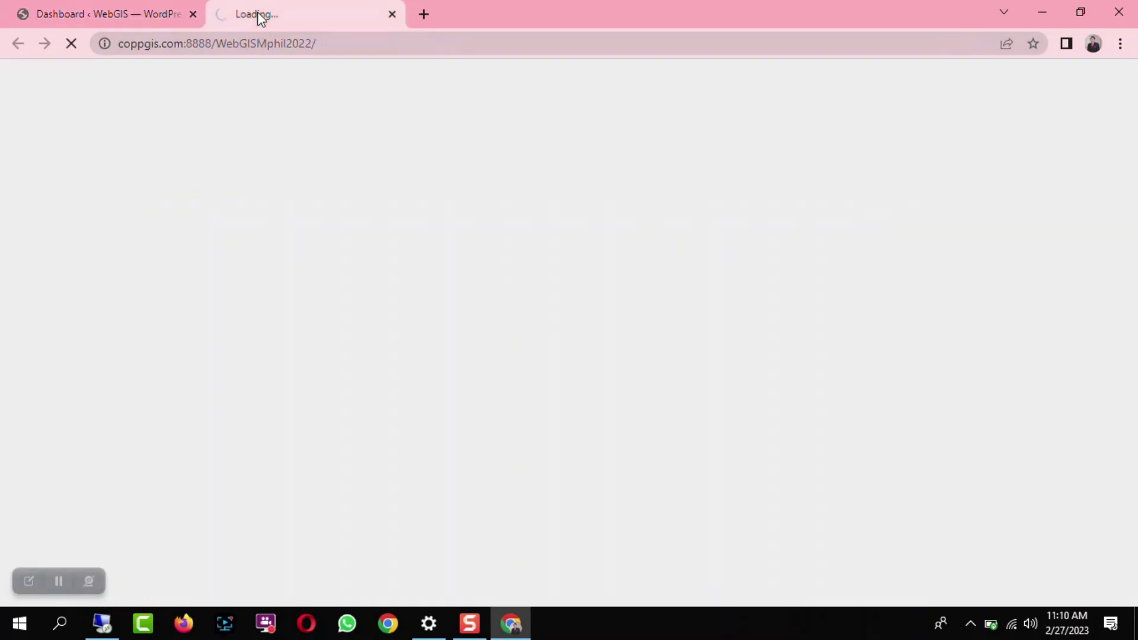
click(389, 43)
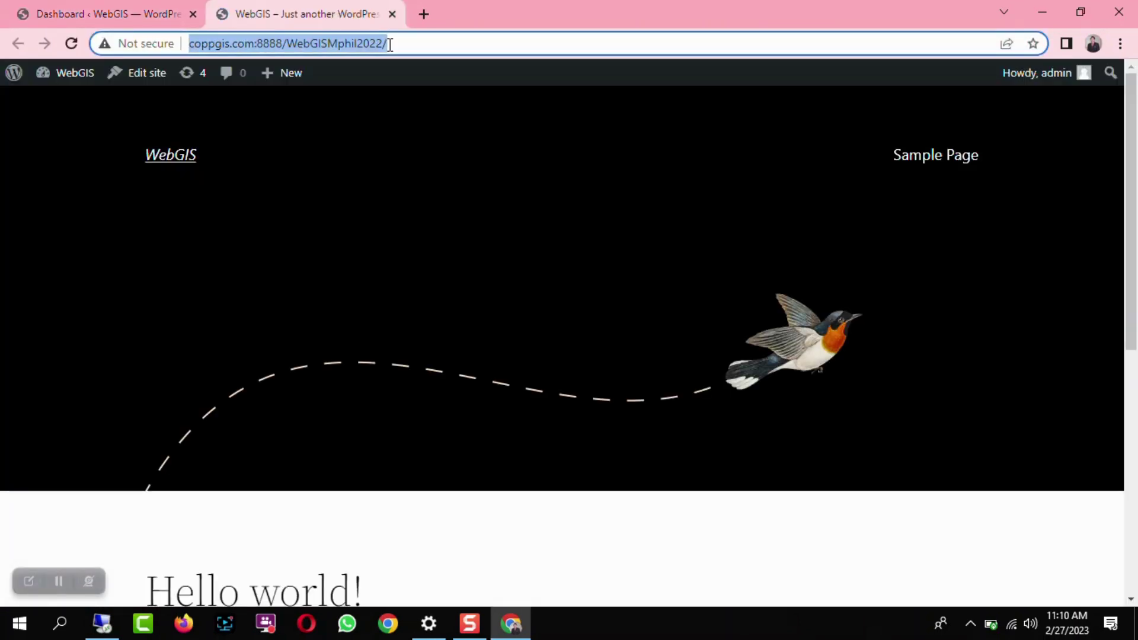
scroll(822, 194, down, 5)
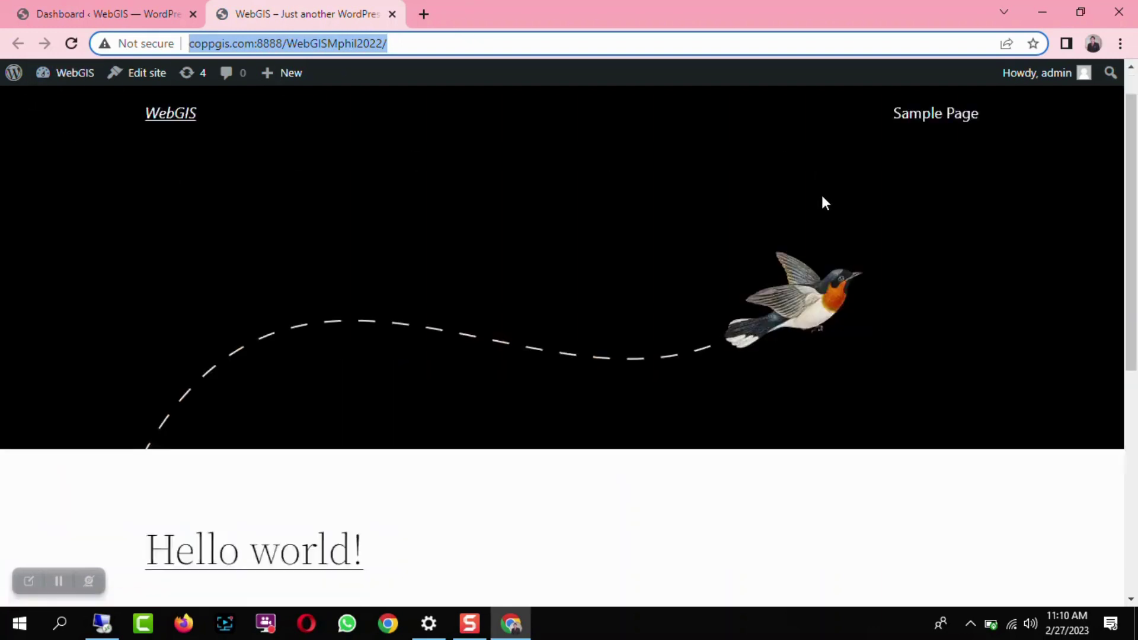
scroll(815, 219, up, 5)
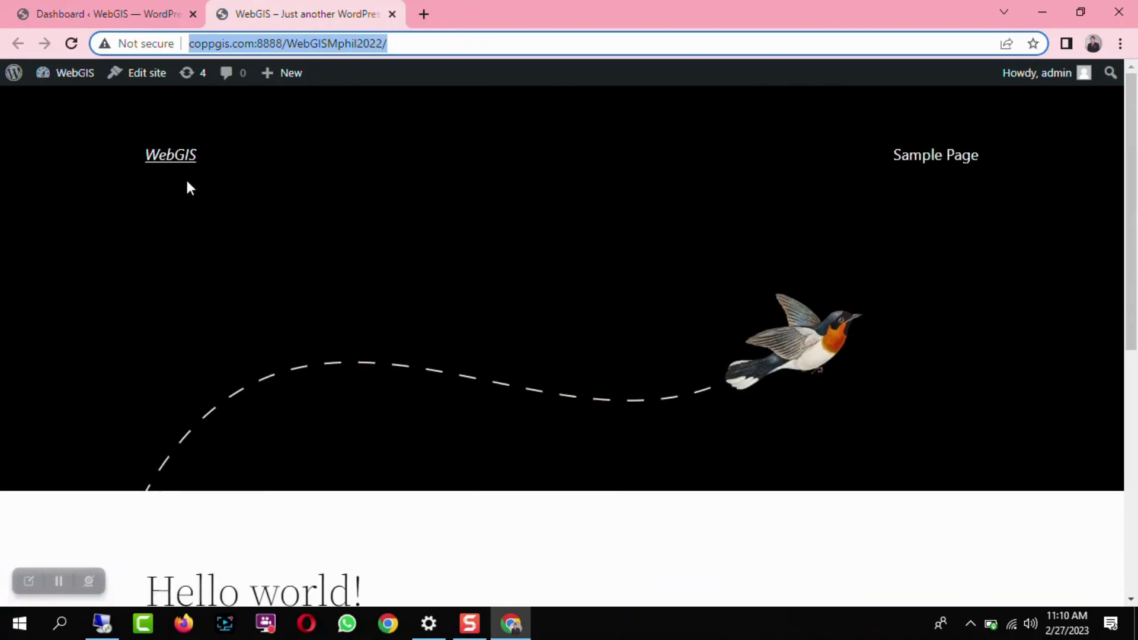
- Compare the admin dashboard with the live home page, examining the page down to its end, and return to the dashboard
click(94, 15)
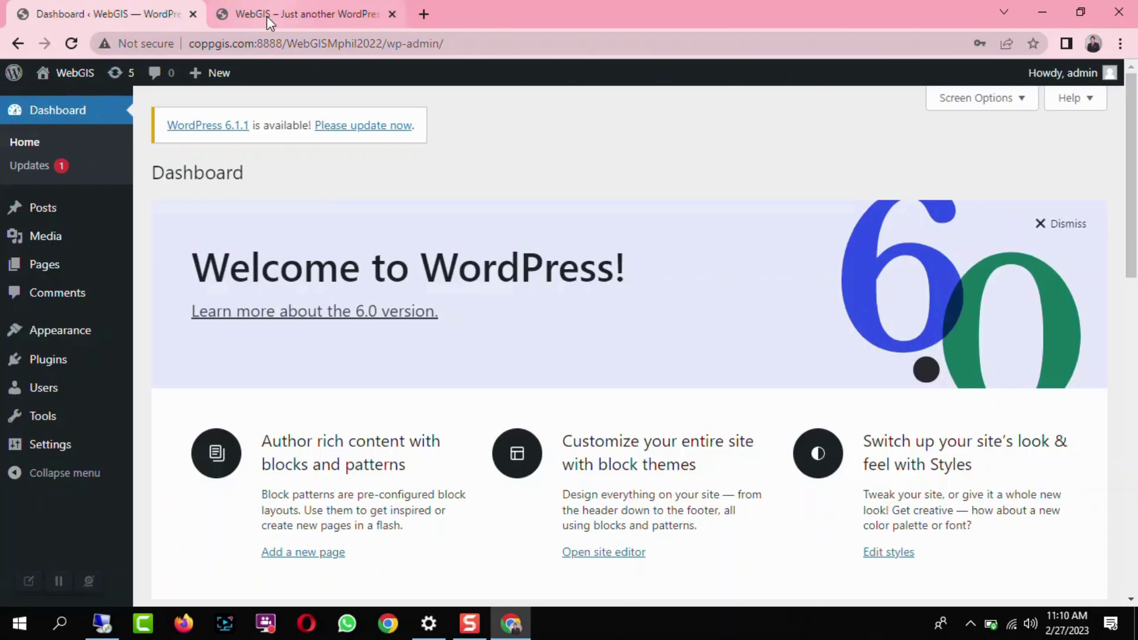
mouse_move(267, 16)
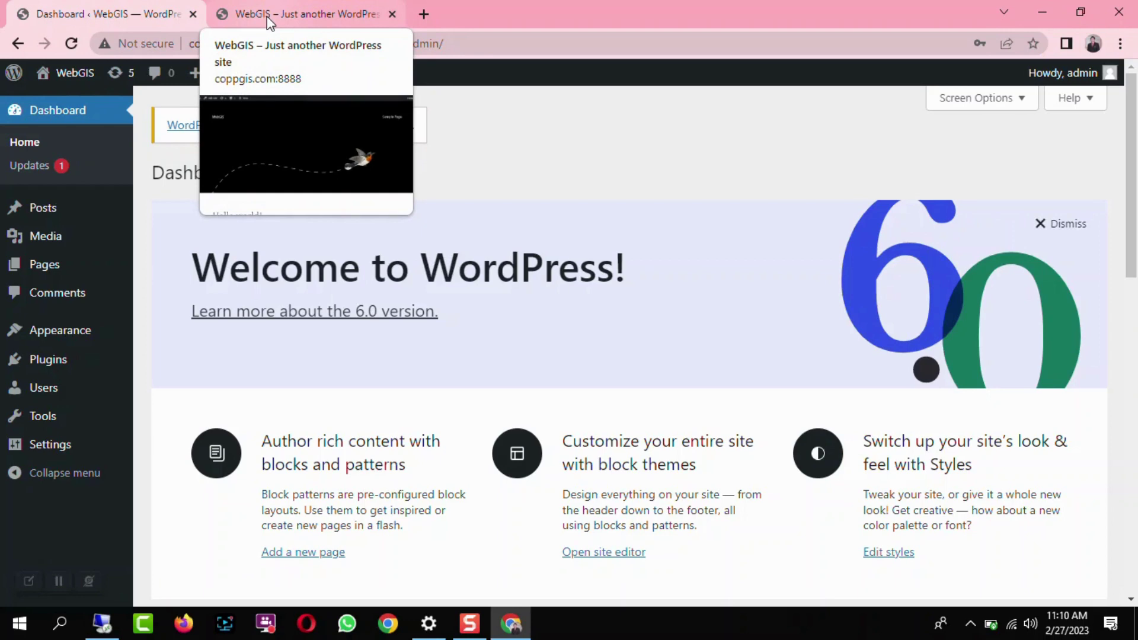
click(267, 16)
scroll(375, 269, down, 3)
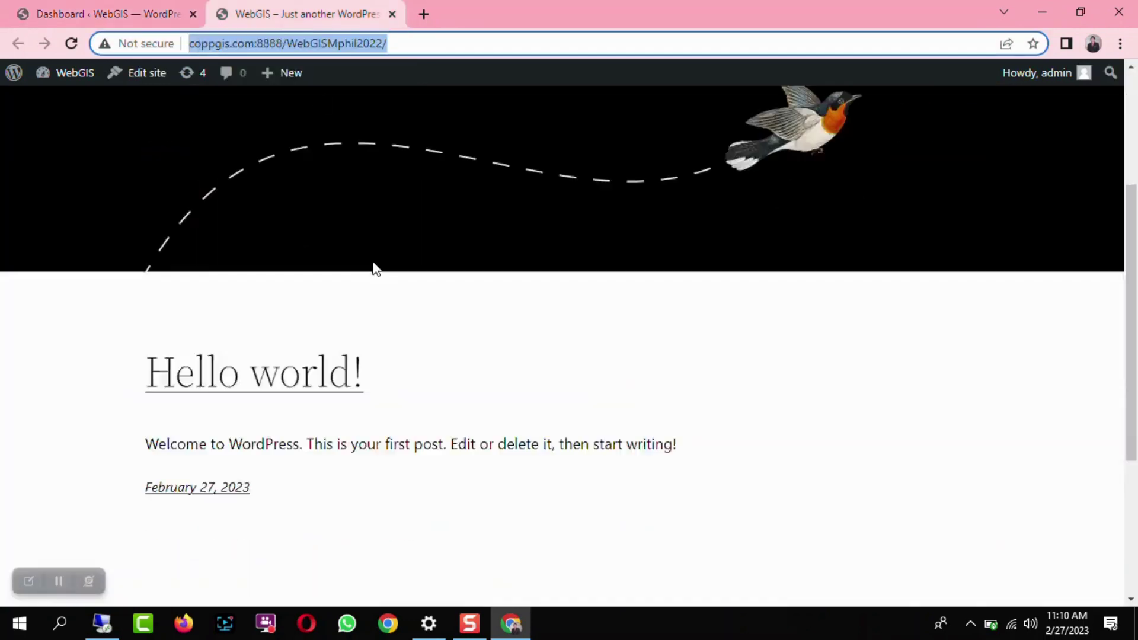
scroll(375, 264, down, 4)
scroll(374, 262, up, 8)
click(97, 12)
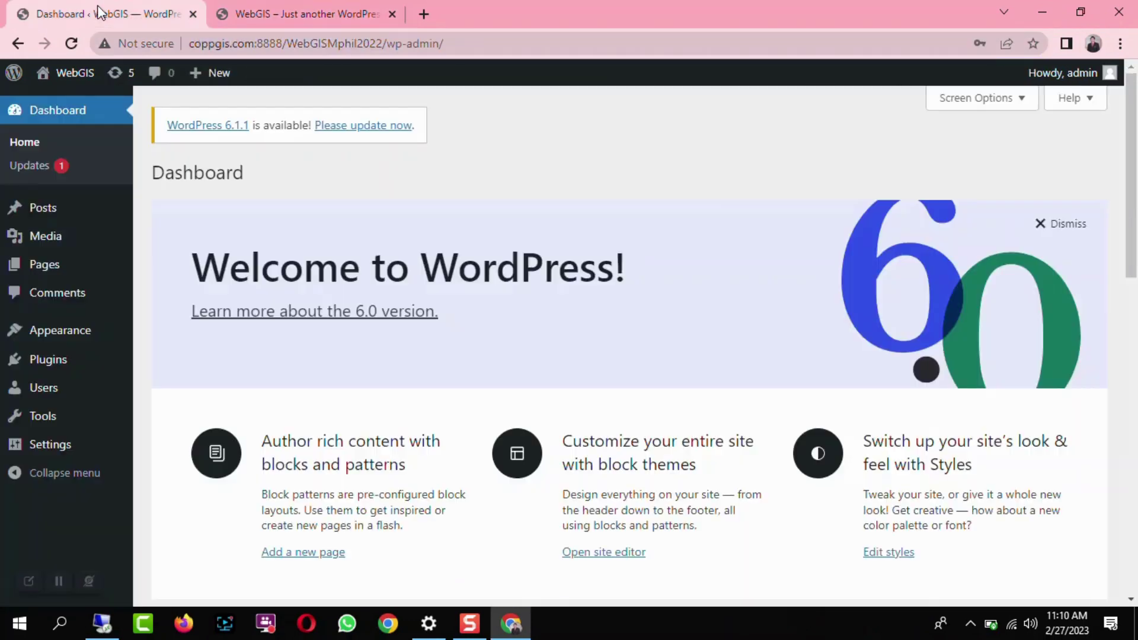
- Go to the Themes page and review the installed themes
mouse_move(34, 335)
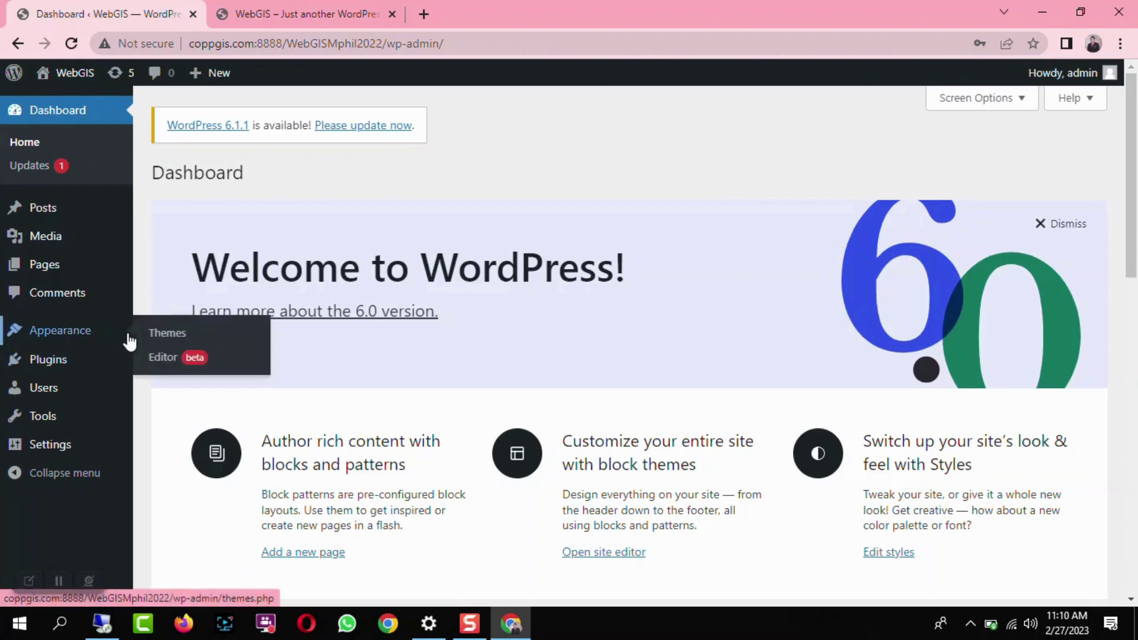
click(156, 337)
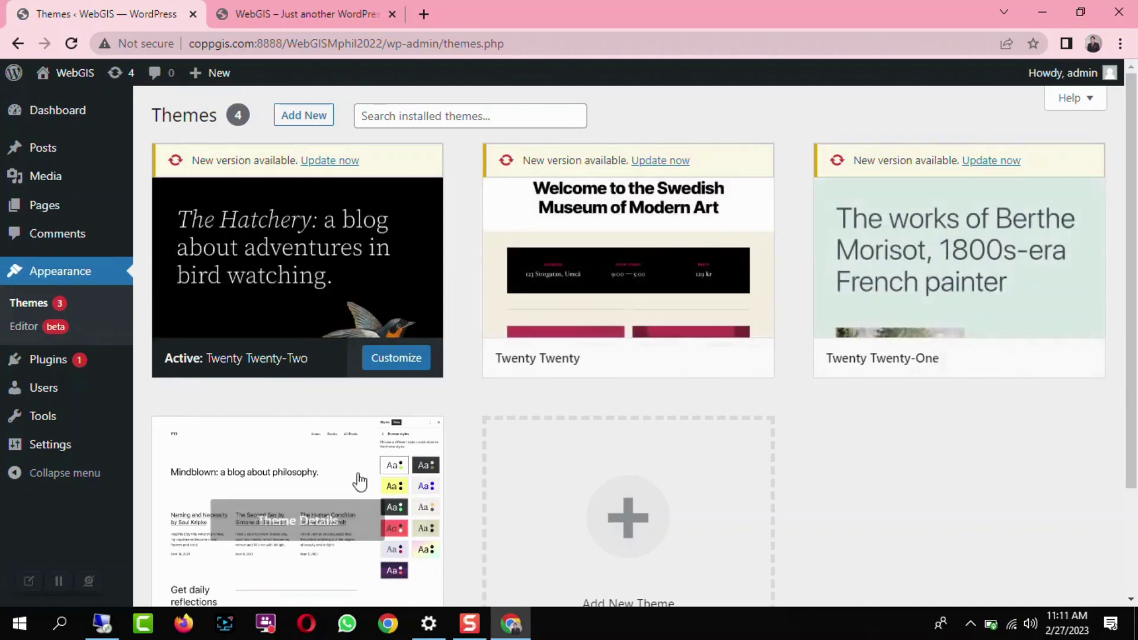
scroll(357, 498, down, 3)
scroll(693, 187, up, 3)
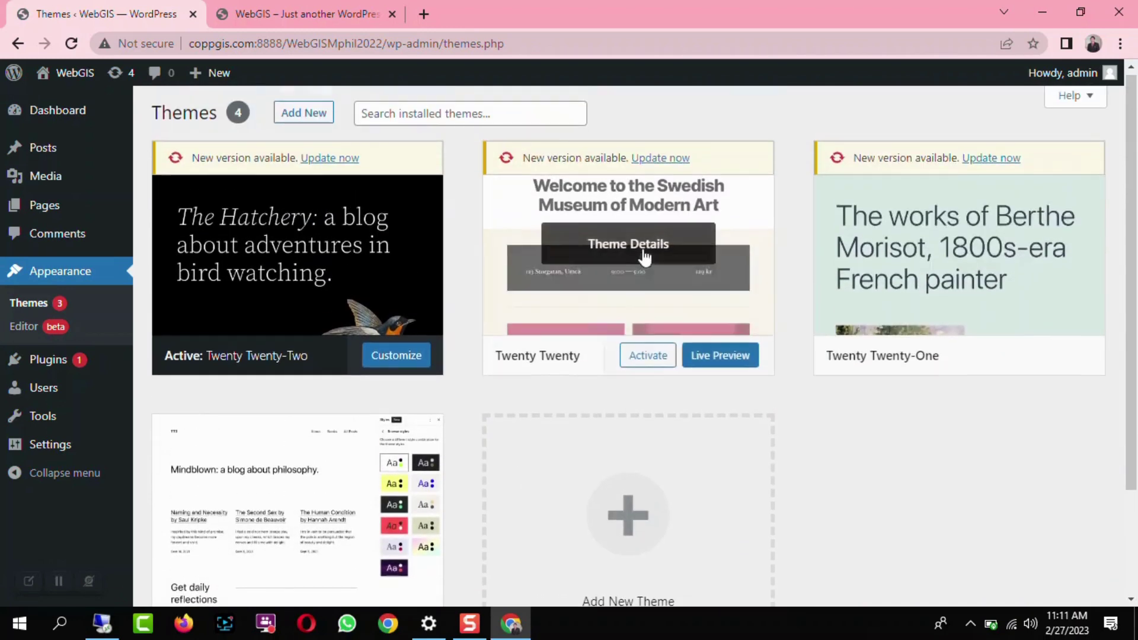
scroll(208, 536, down, 3)
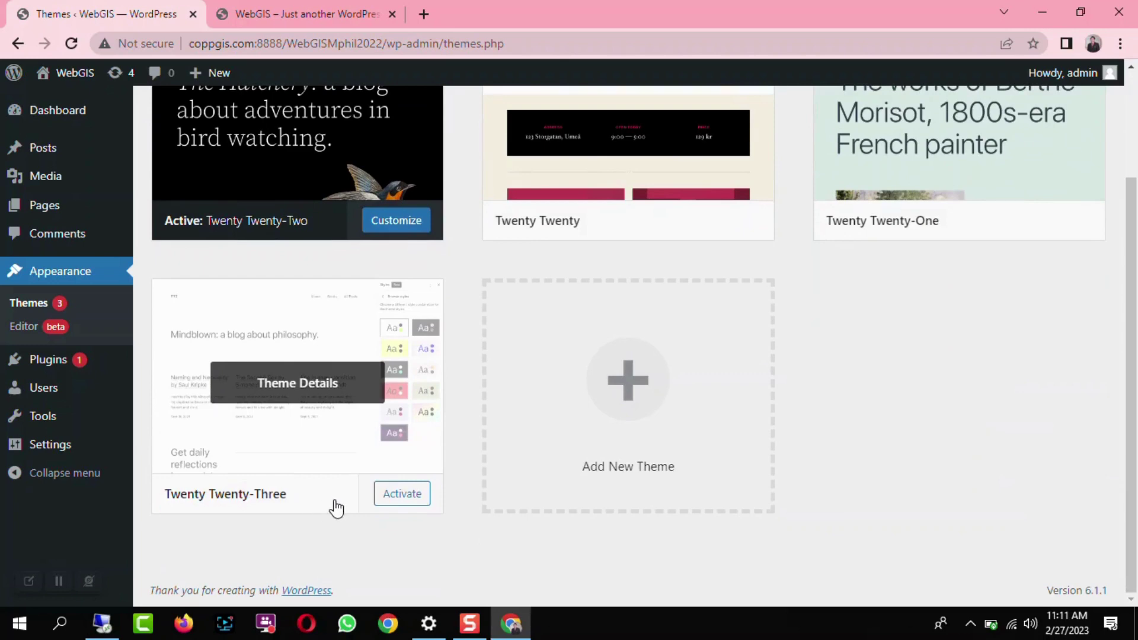
scroll(338, 483, up, 3)
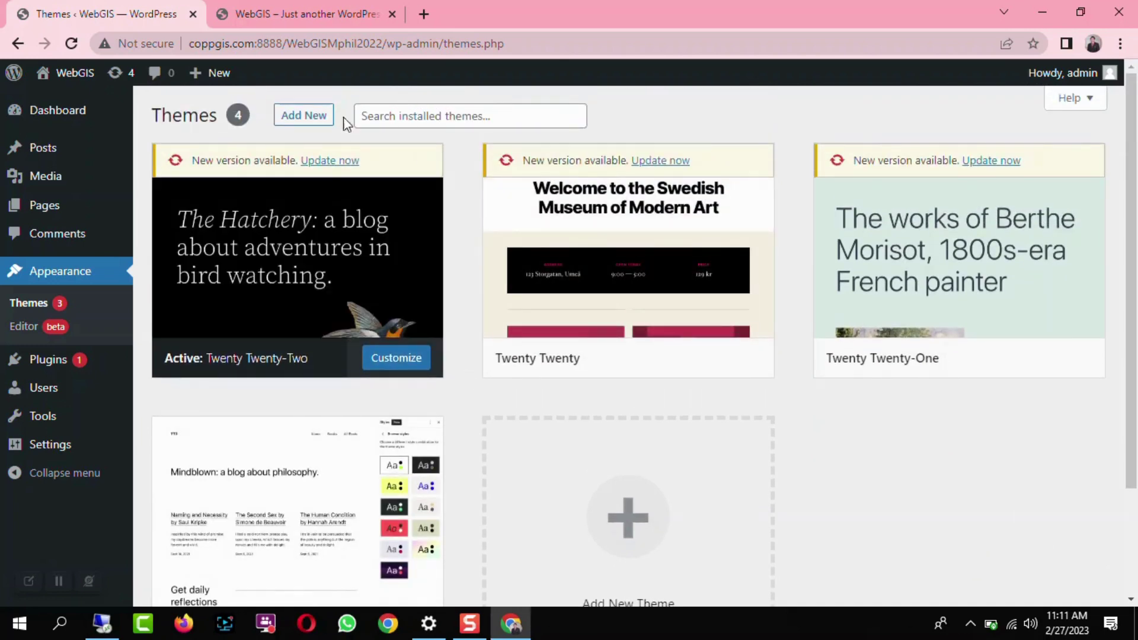
scroll(484, 203, down, 3)
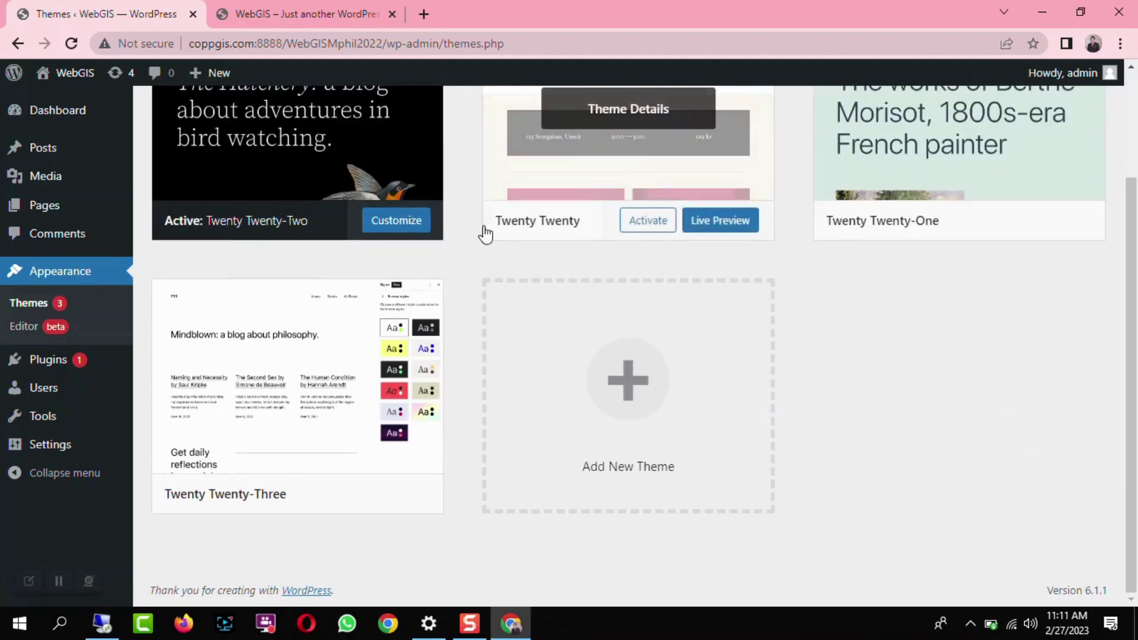
scroll(483, 234, up, 3)
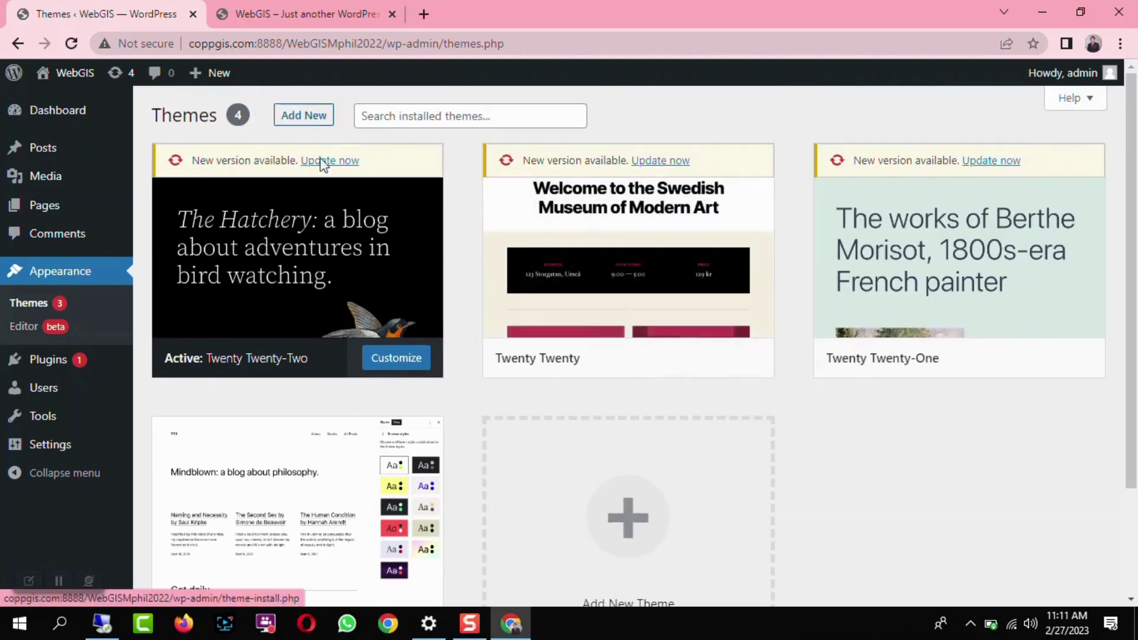
- Browse the popular themes available to add and install Twenty Seventeen
scroll(616, 442, down, 3)
click(611, 446)
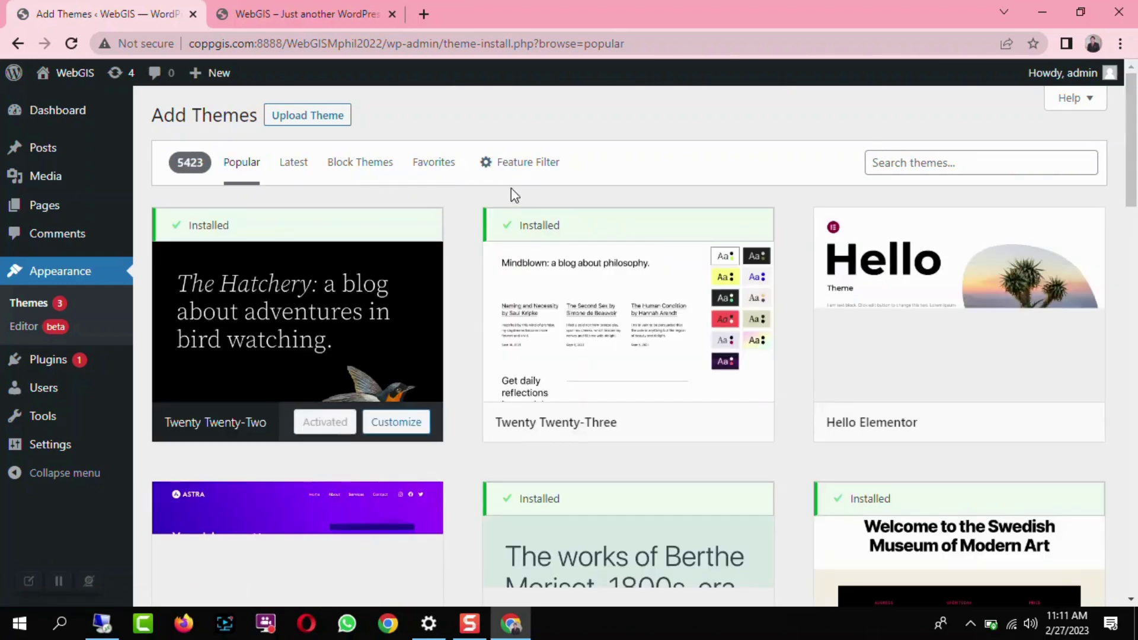
scroll(972, 376, down, 1)
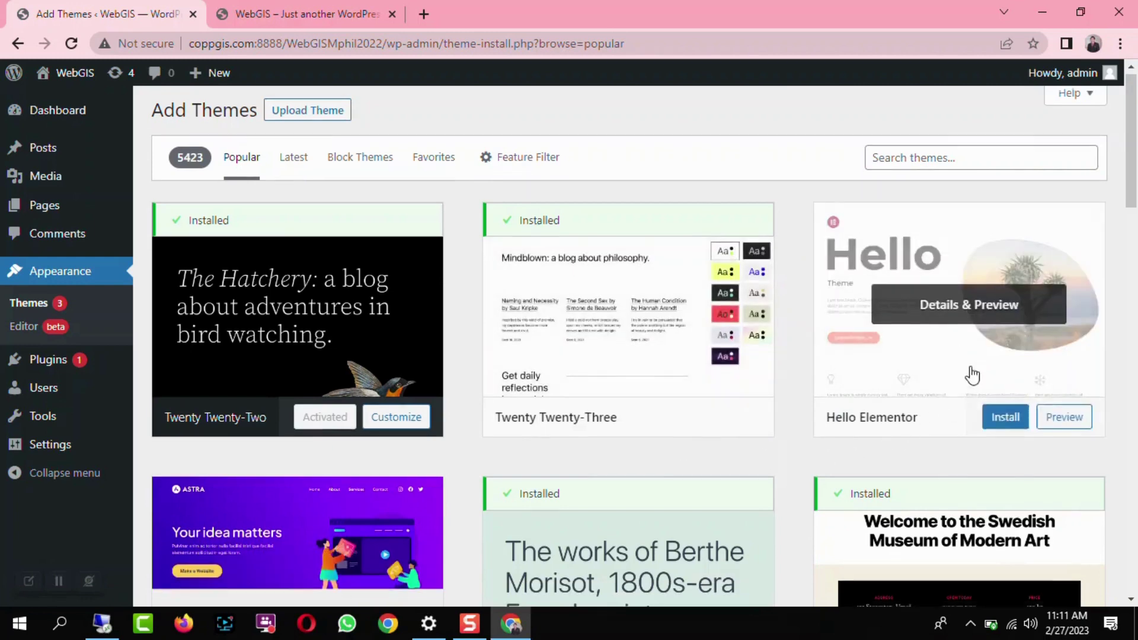
scroll(972, 375, down, 4)
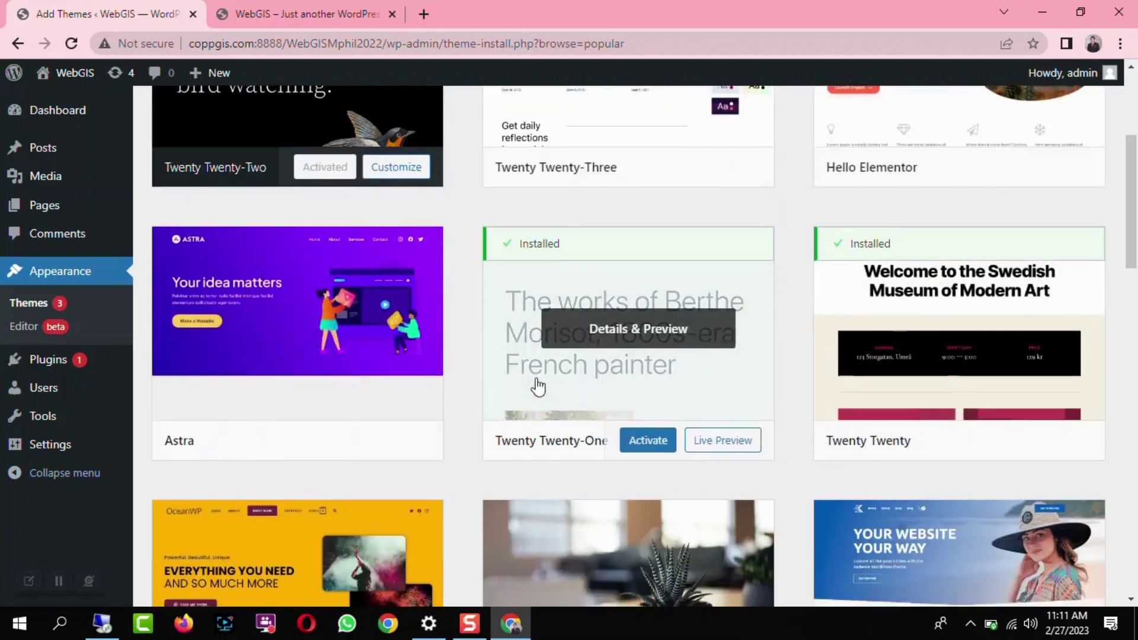
scroll(538, 386, down, 4)
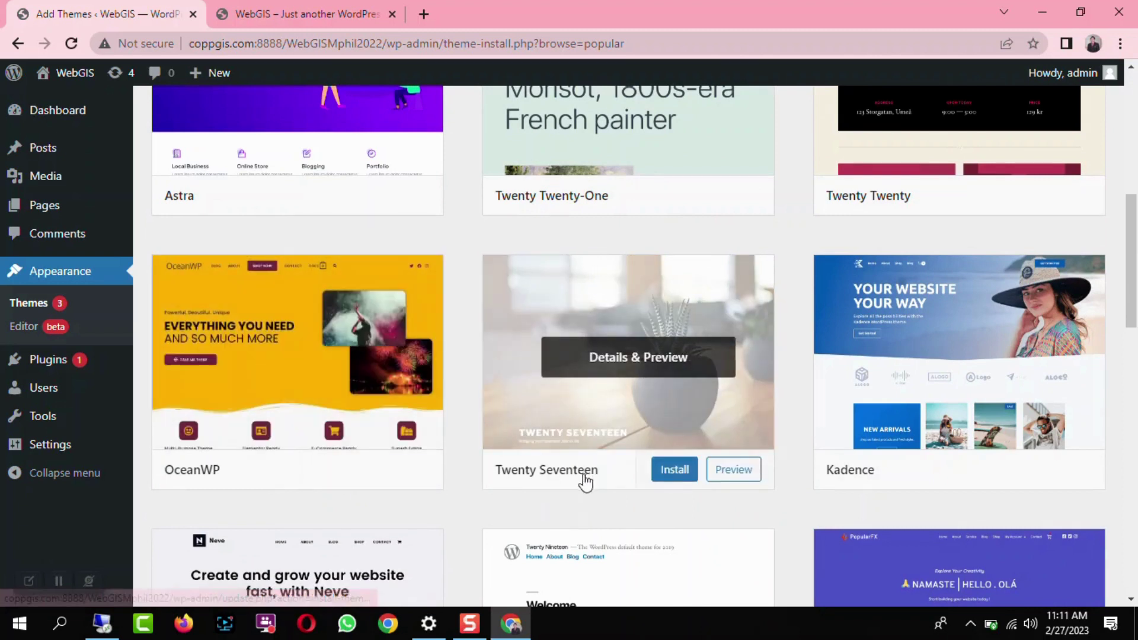
click(682, 475)
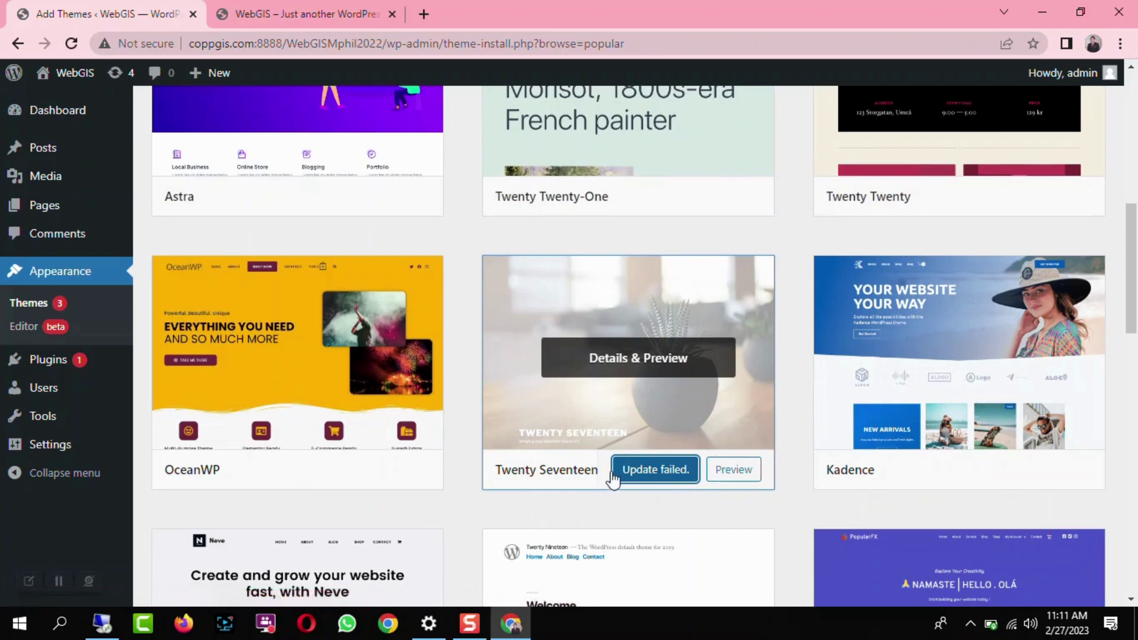
click(658, 486)
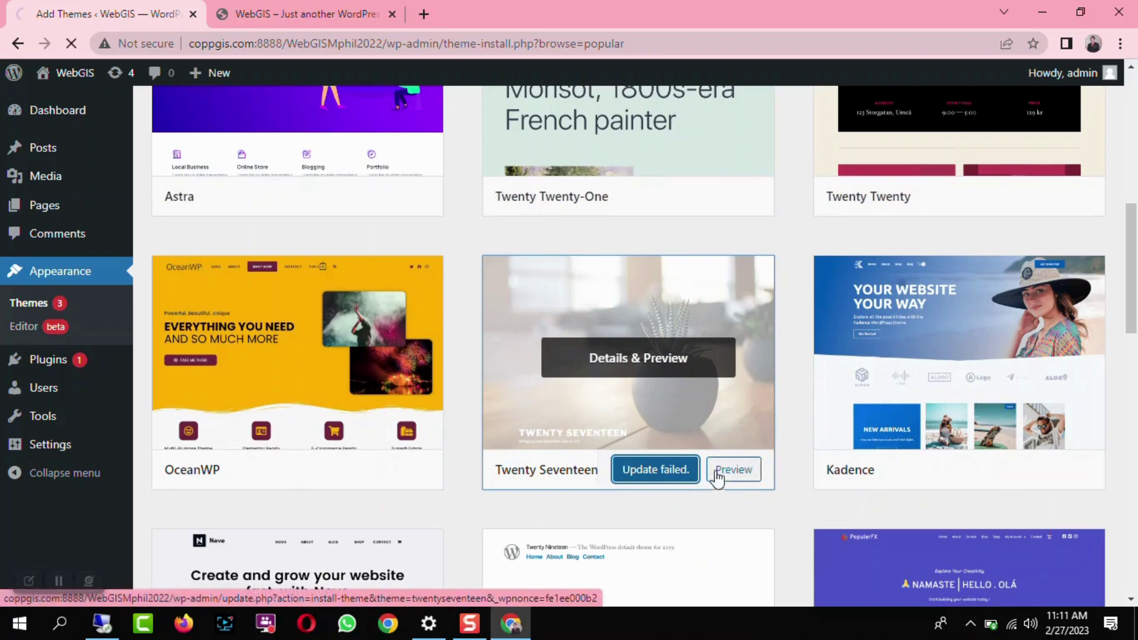
- Try to install the OceanWP theme from the popular themes
scroll(605, 436, down, 5)
scroll(455, 409, up, 4)
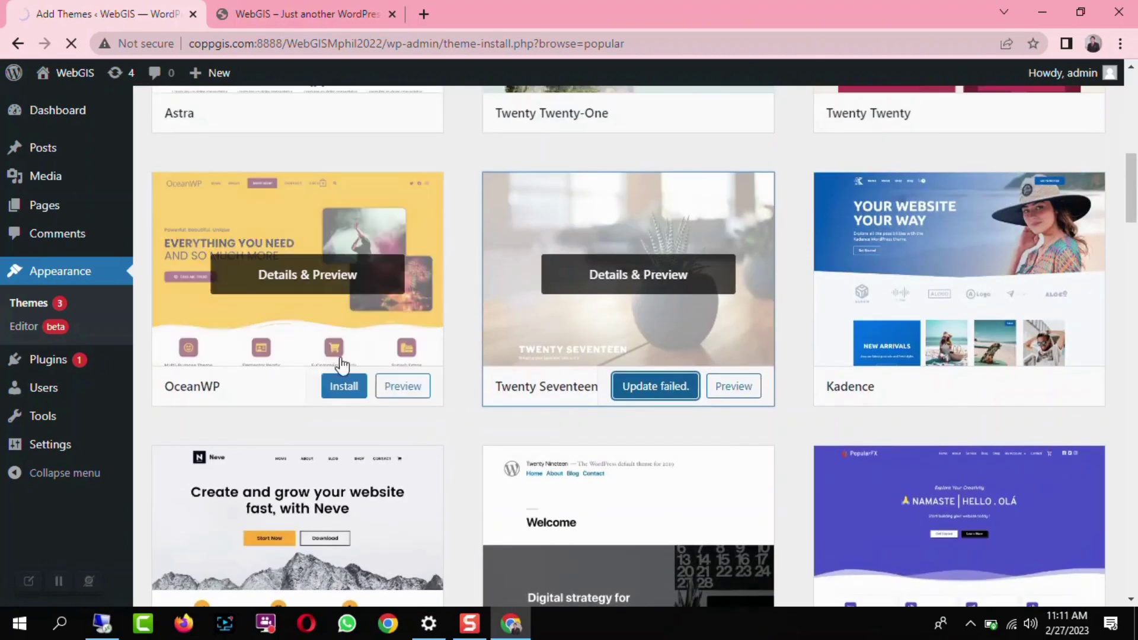
click(342, 388)
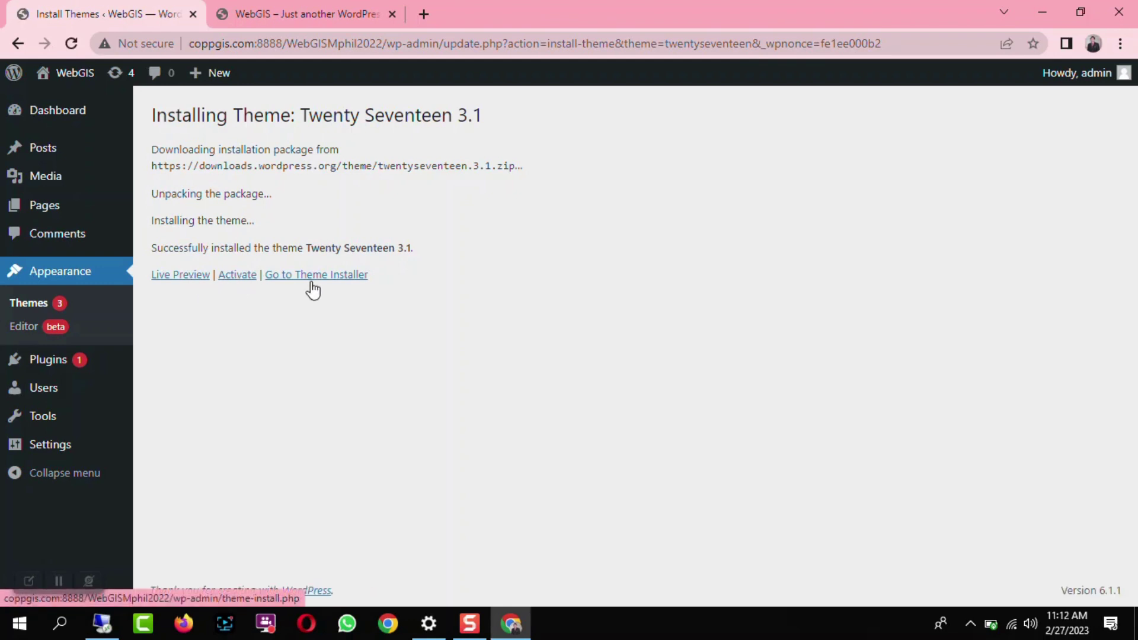
- Activate the Twenty Seventeen theme and reload the live WebGIS home page to check its new look
click(240, 281)
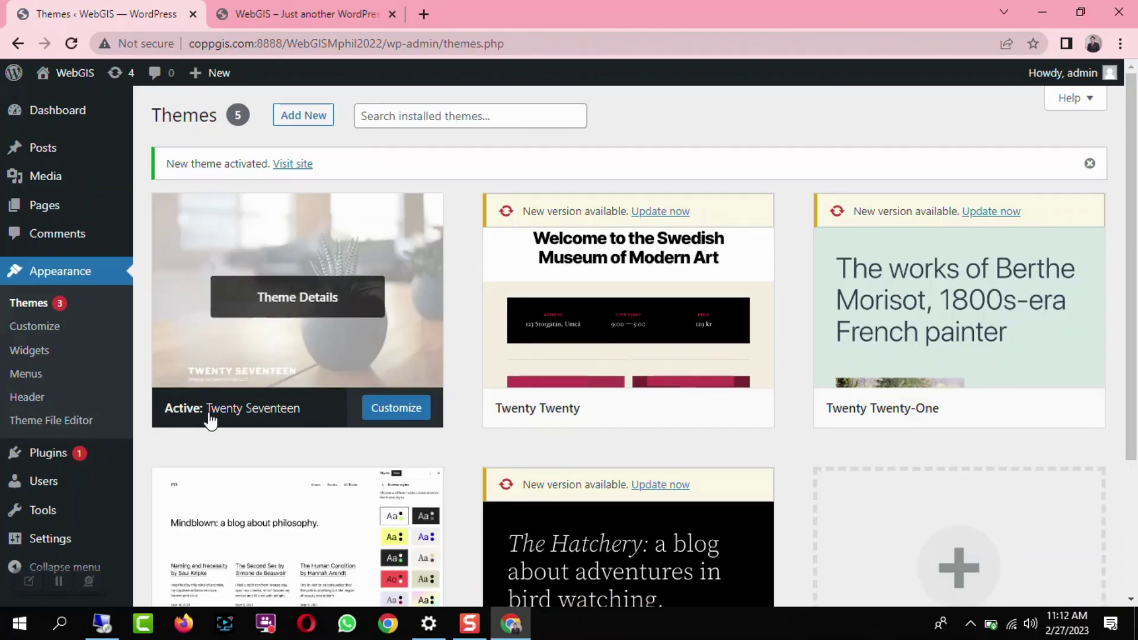
click(314, 19)
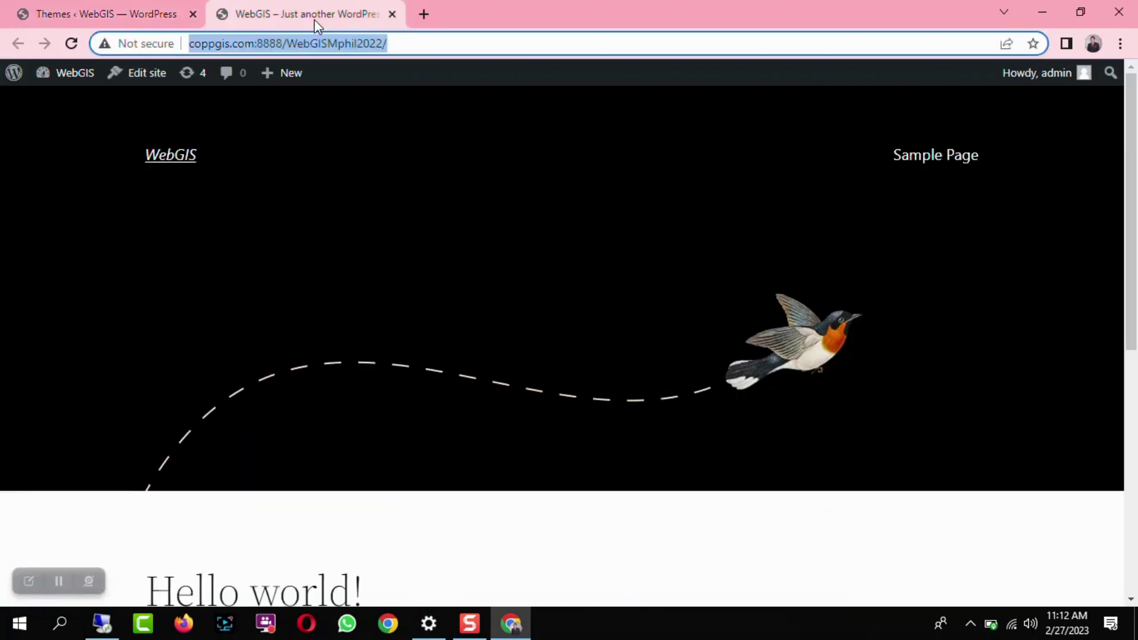
click(71, 43)
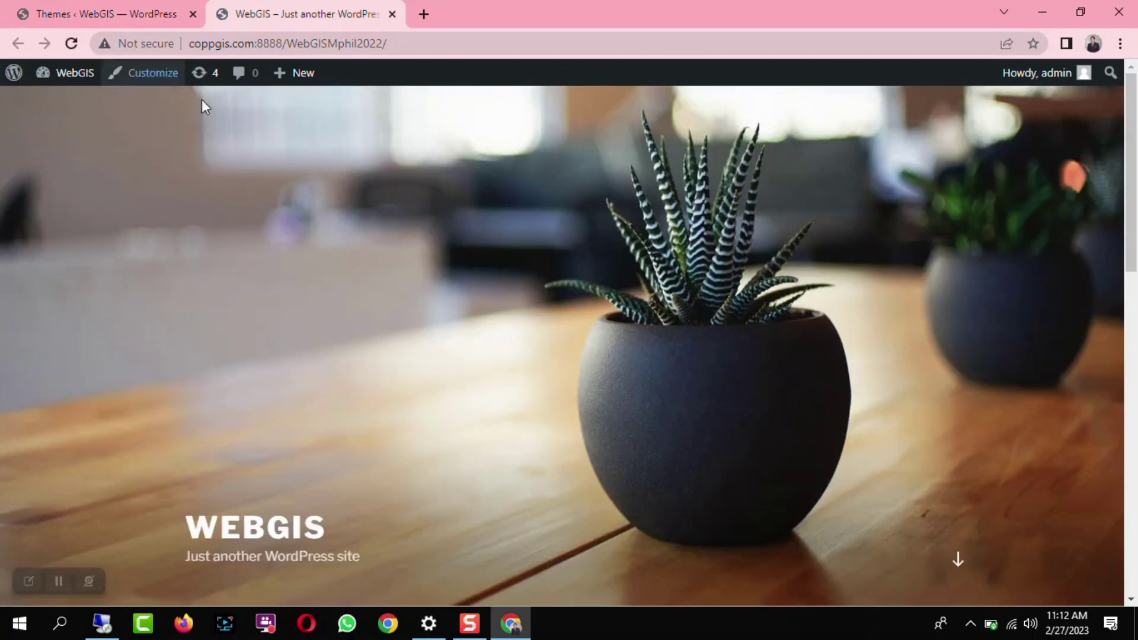
scroll(728, 314, down, 5)
scroll(723, 350, up, 5)
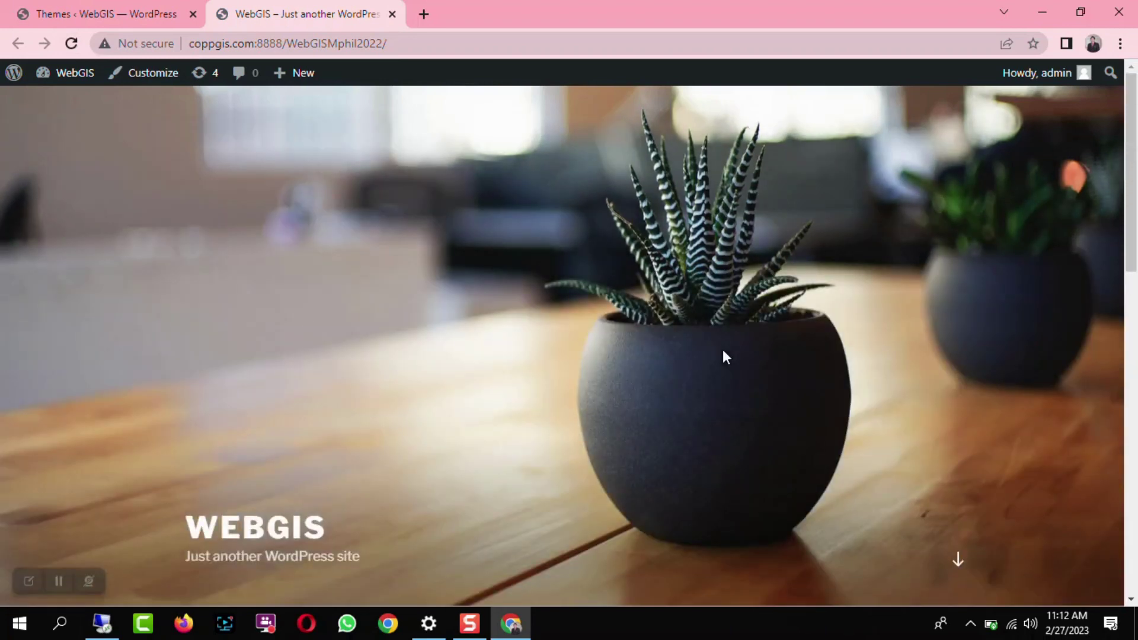
- Create a navigation menu named Primary in the WebGIS admin area and save it
click(83, 12)
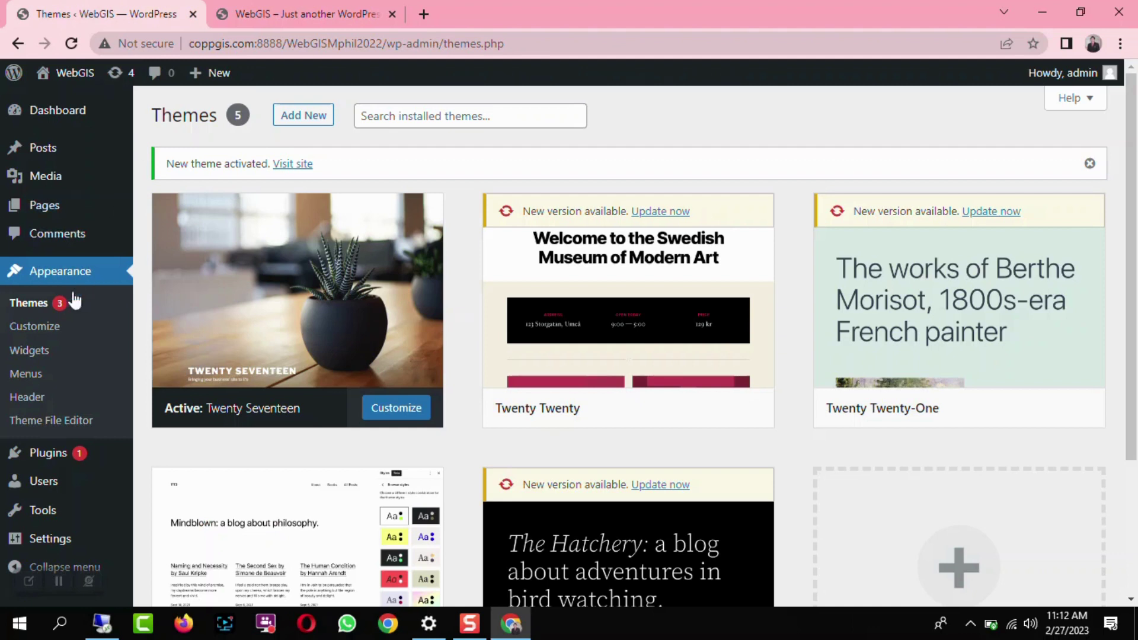
click(26, 374)
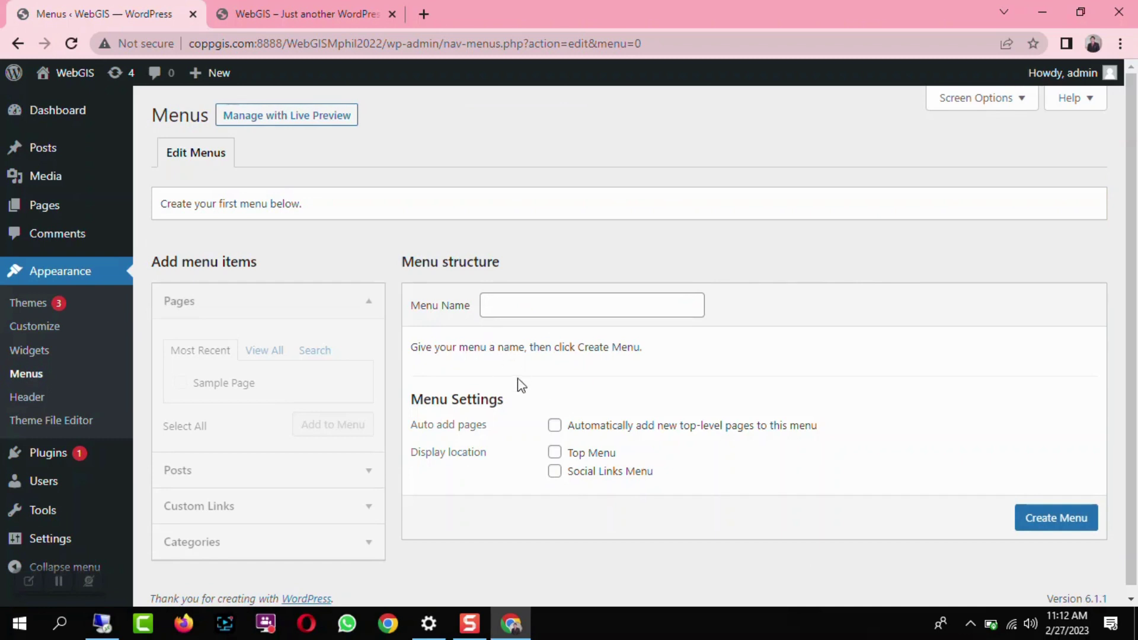
click(517, 297)
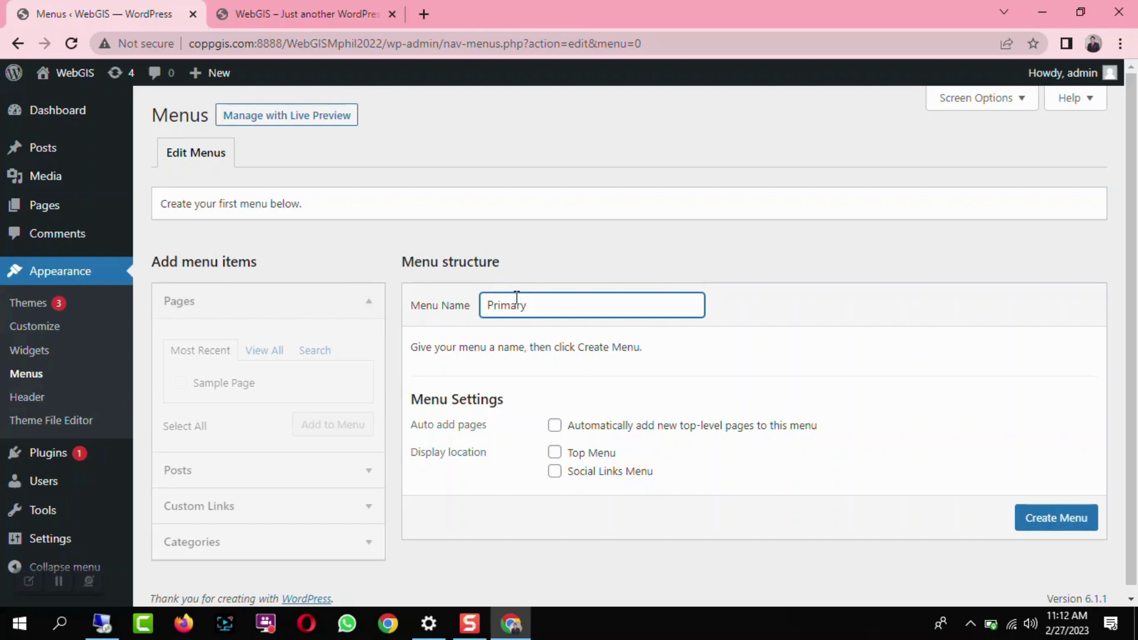
click(1043, 532)
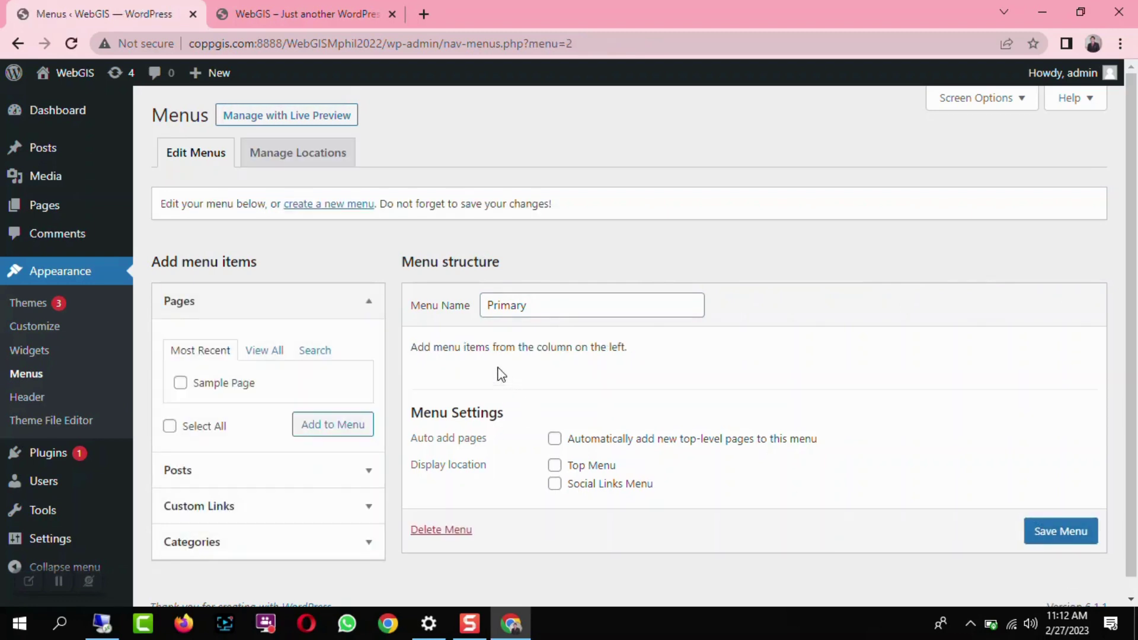
scroll(252, 422, down, 1)
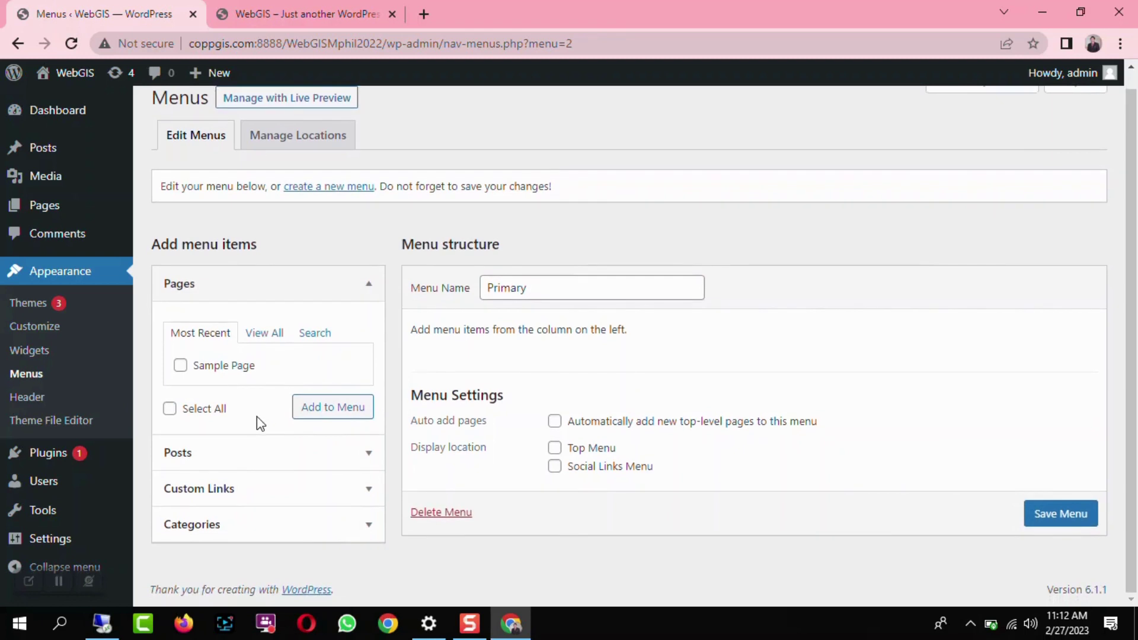
scroll(257, 422, up, 1)
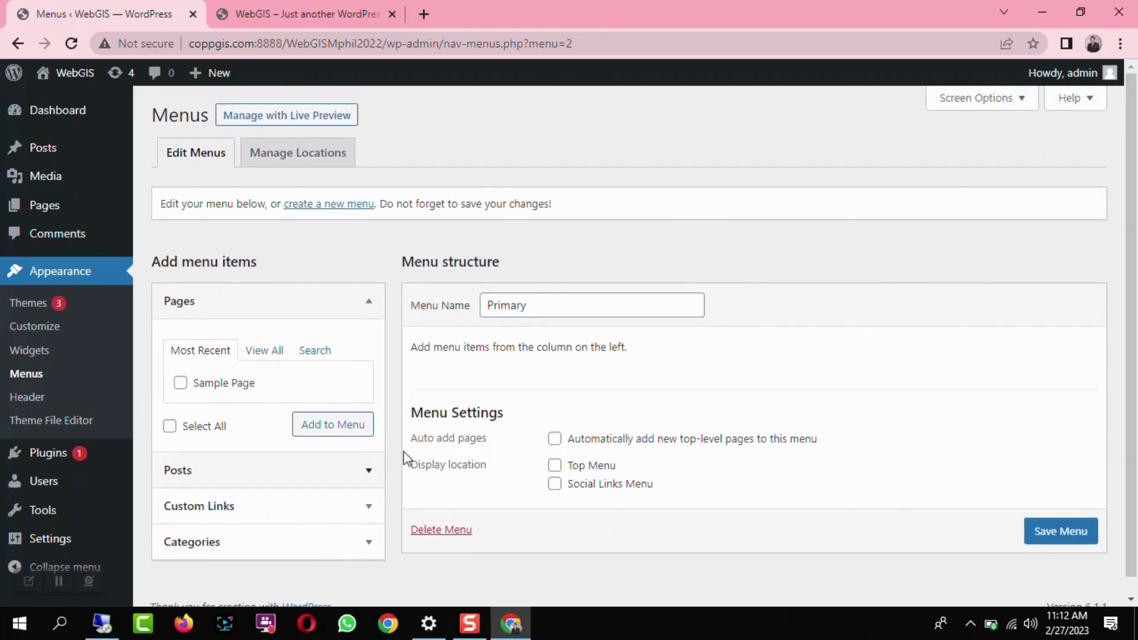
click(1060, 543)
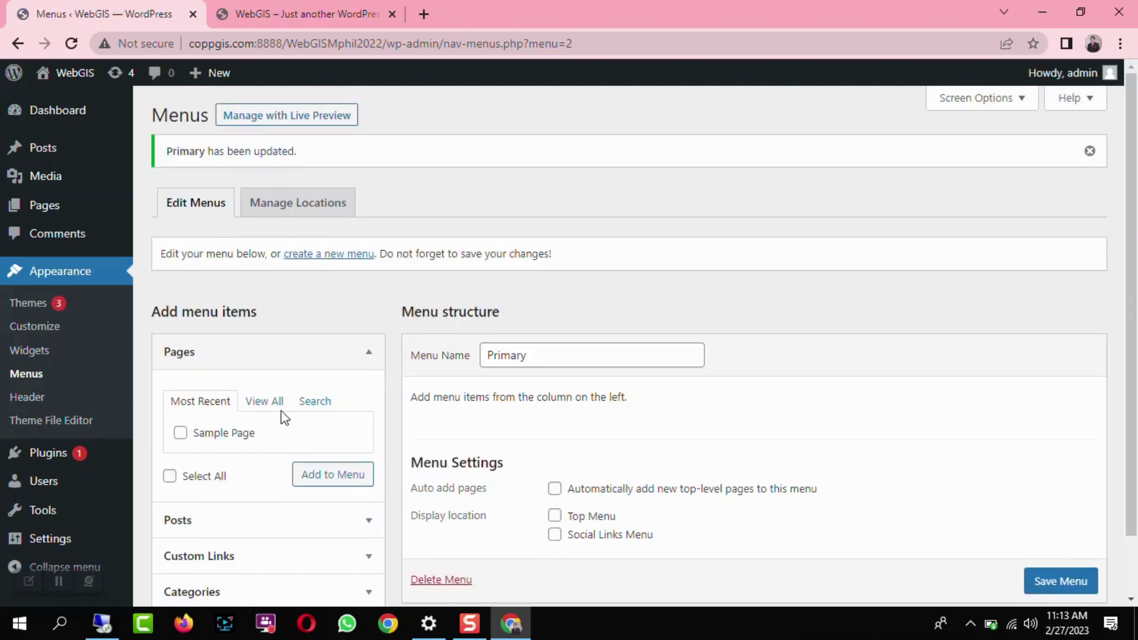
scroll(281, 410, down, 1)
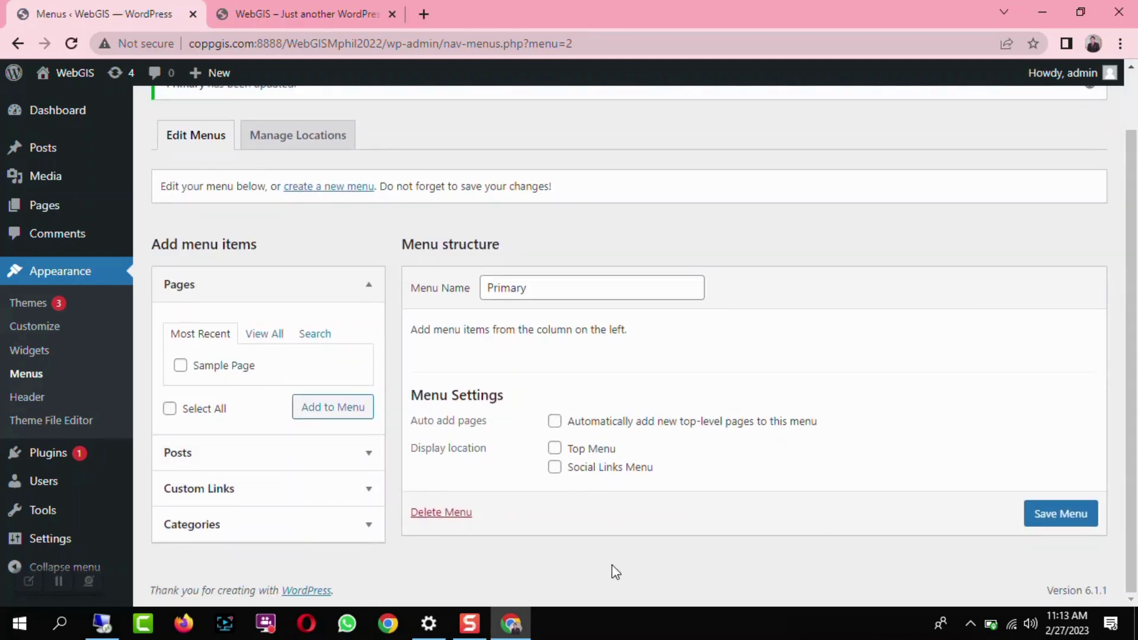
scroll(615, 572, up, 1)
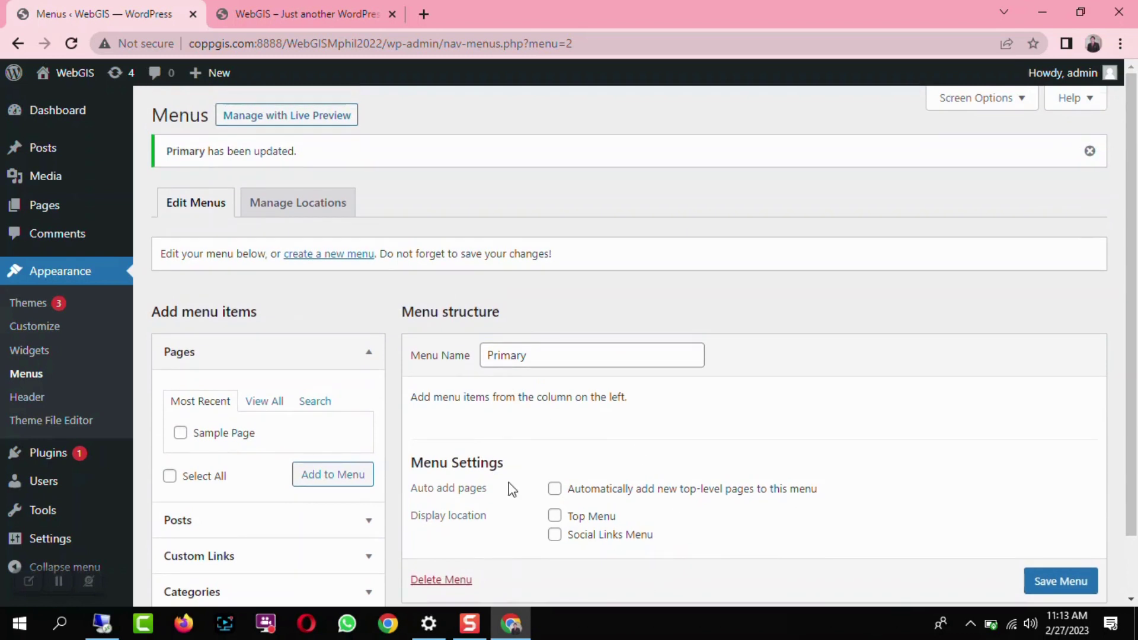
scroll(512, 490, down, 1)
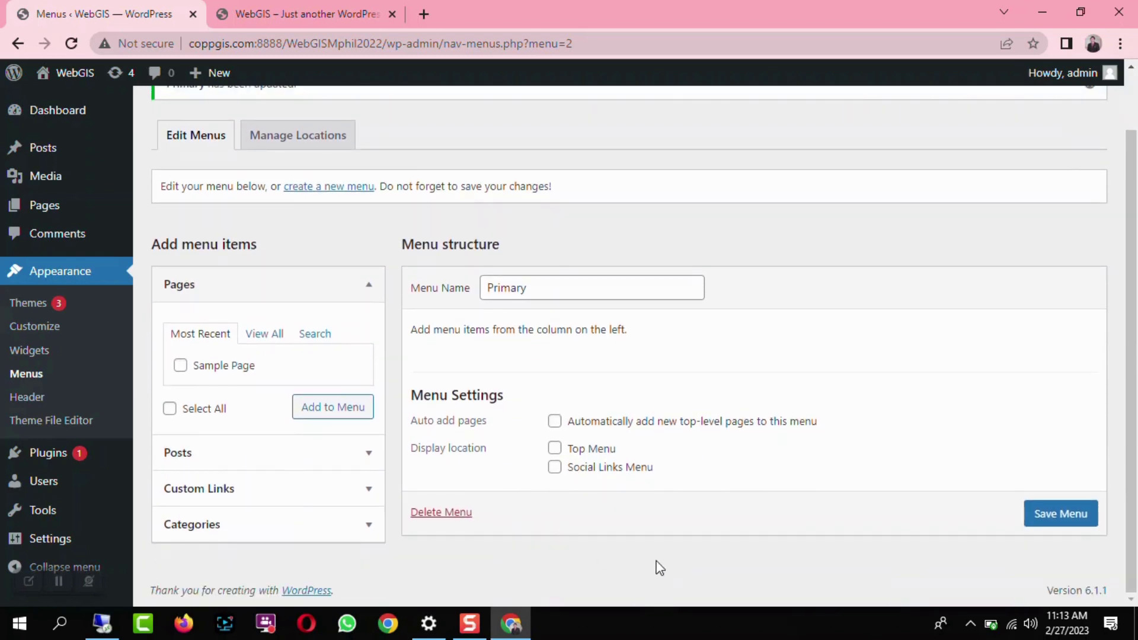
scroll(628, 552, up, 1)
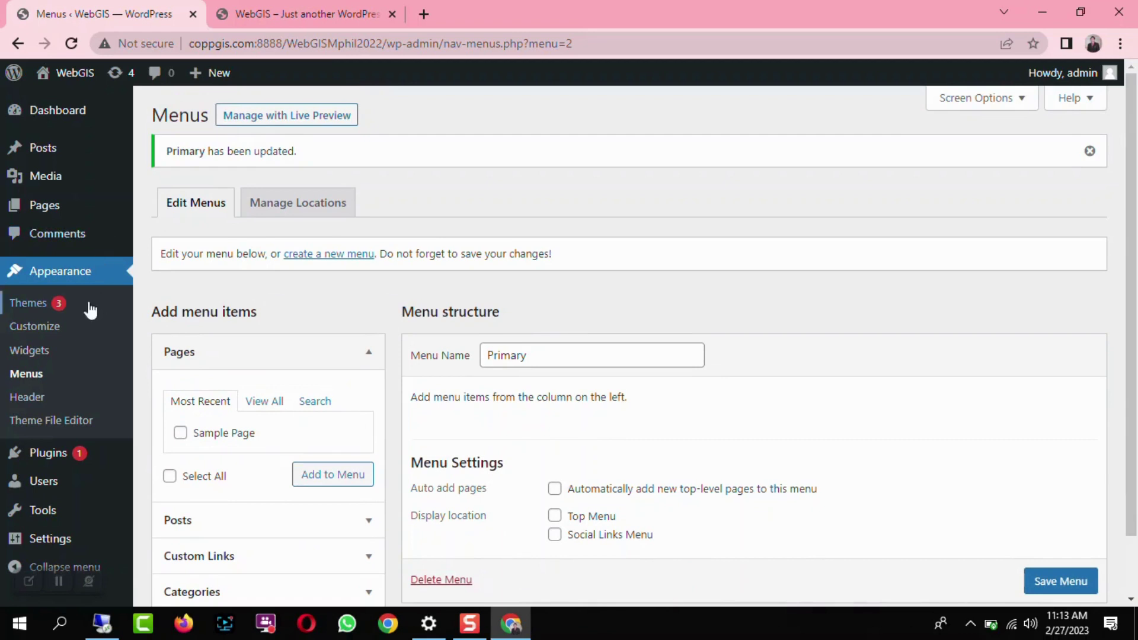
click(33, 377)
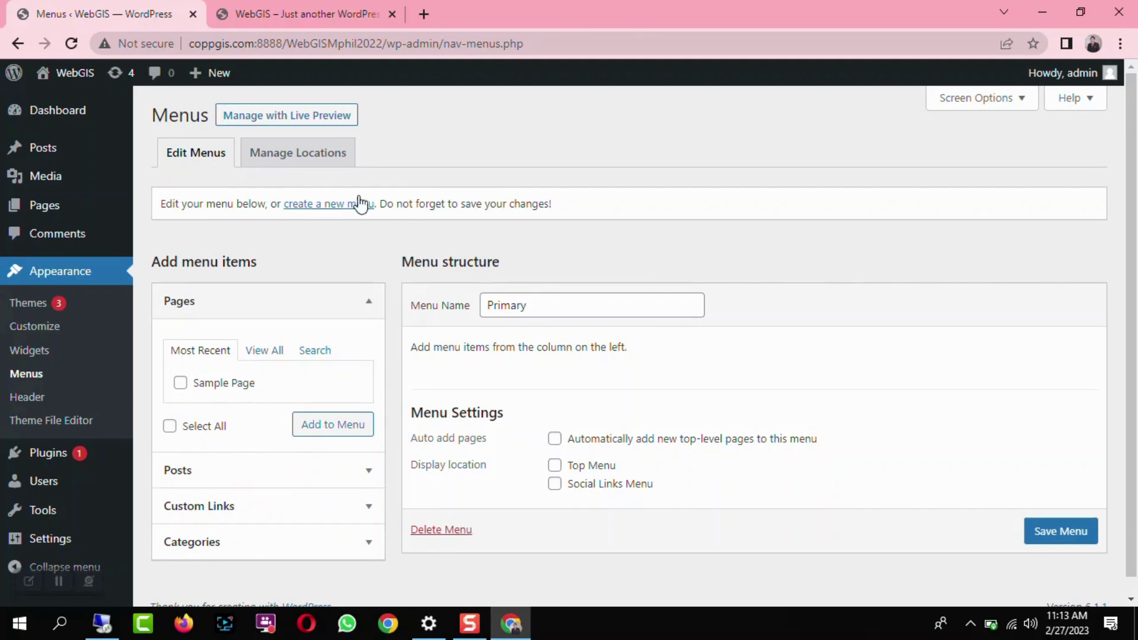
click(1074, 544)
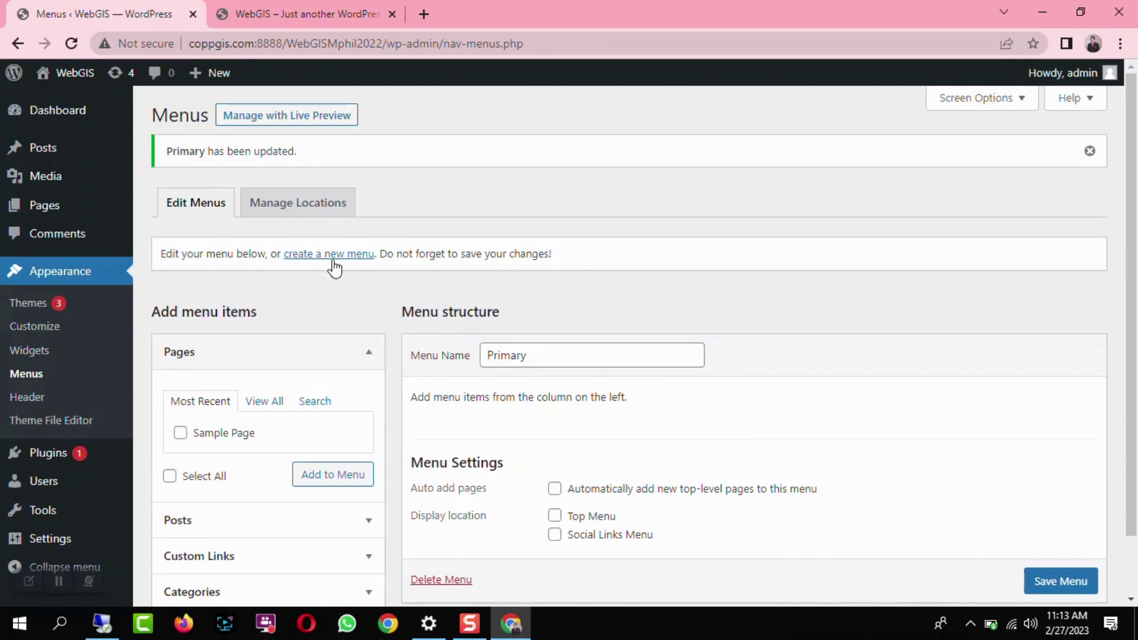
click(332, 255)
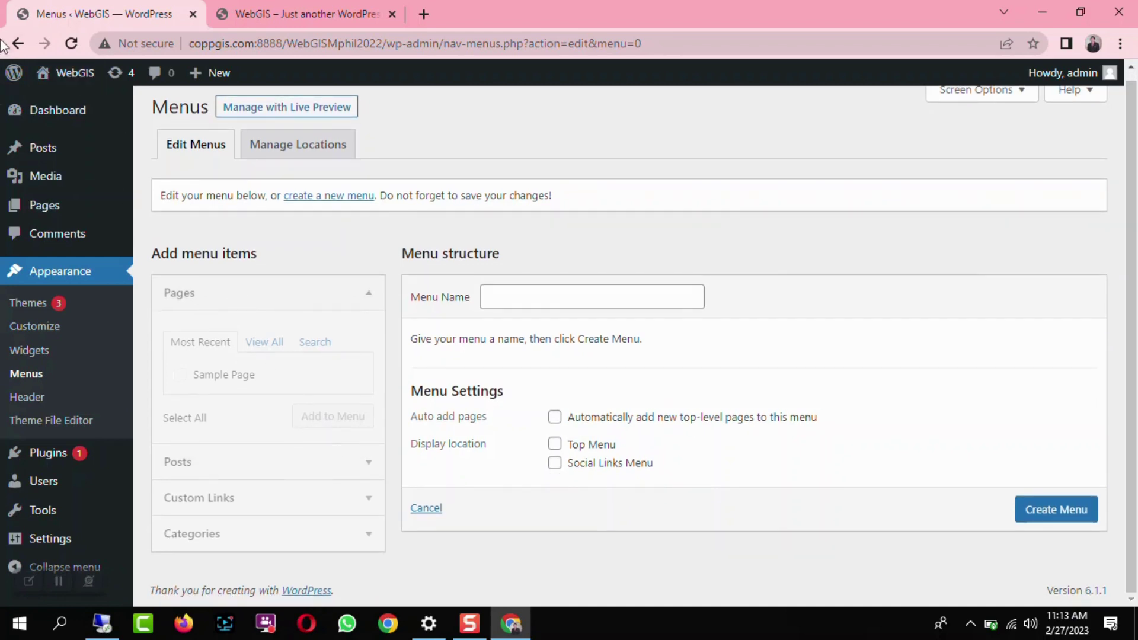
- Assign the Primary menu to Top Menu and Social Links Menu, enable automatic adding of new top-level pages, and save it
click(38, 377)
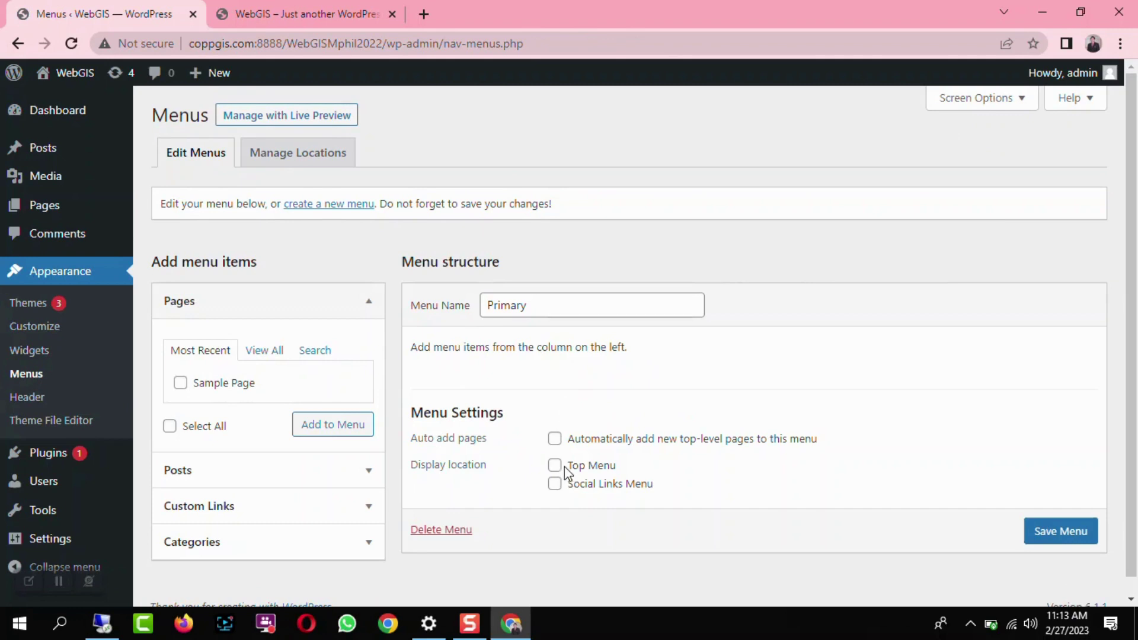
click(556, 466)
click(555, 485)
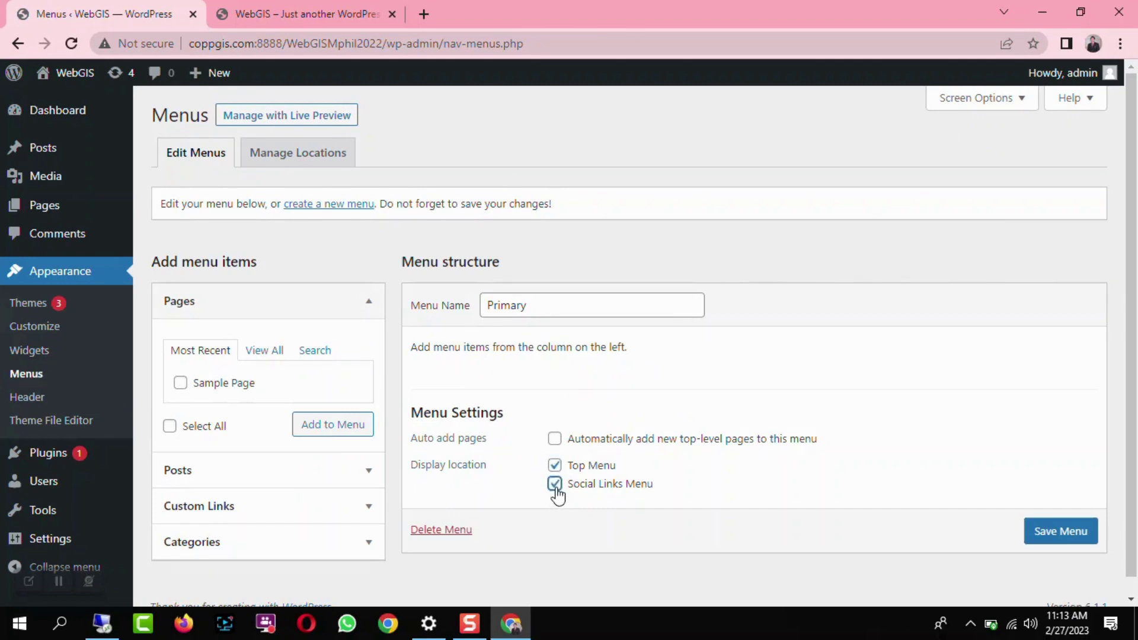
click(554, 439)
click(1048, 535)
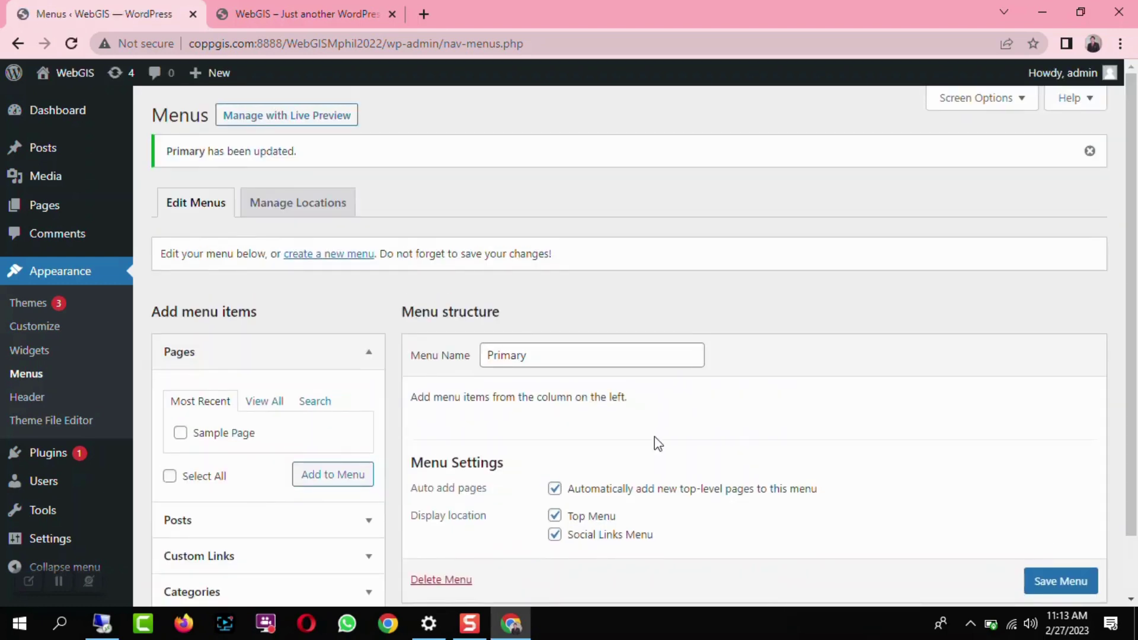
- Try to add Sample Page to the Primary menu, and reload the menu editor without saving
scroll(622, 426, down, 1)
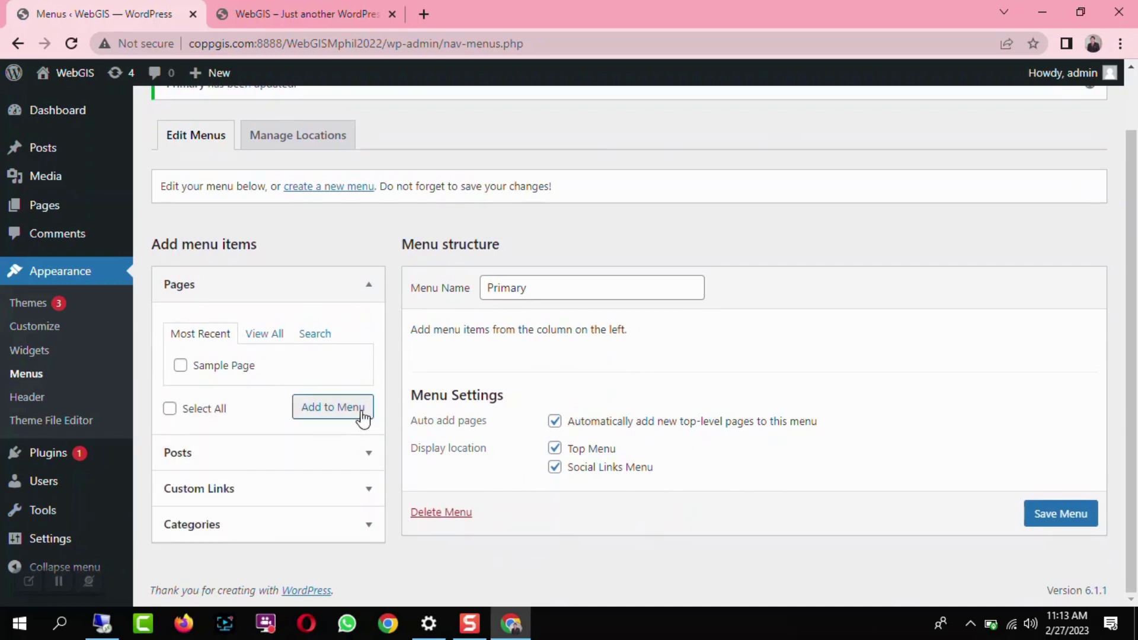
click(180, 366)
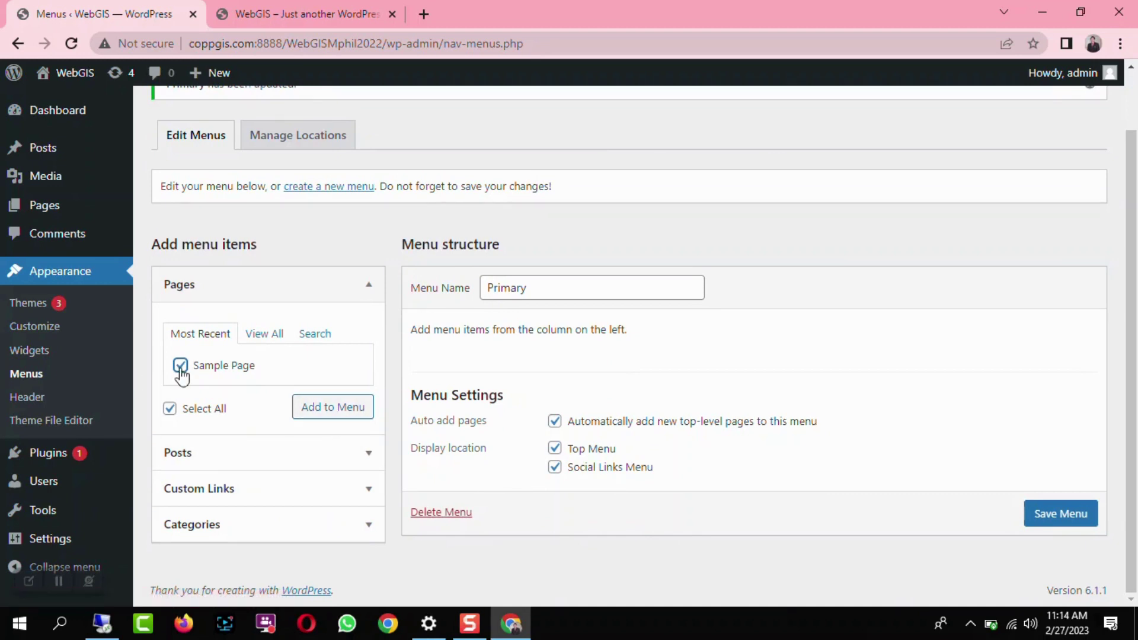
click(319, 409)
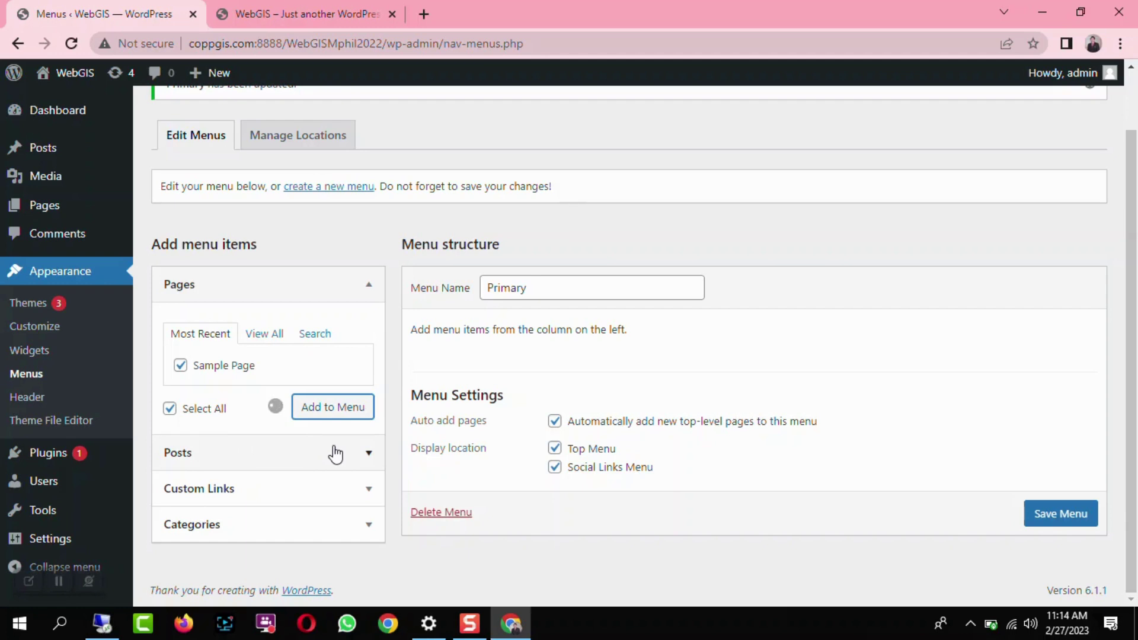
scroll(355, 320, up, 2)
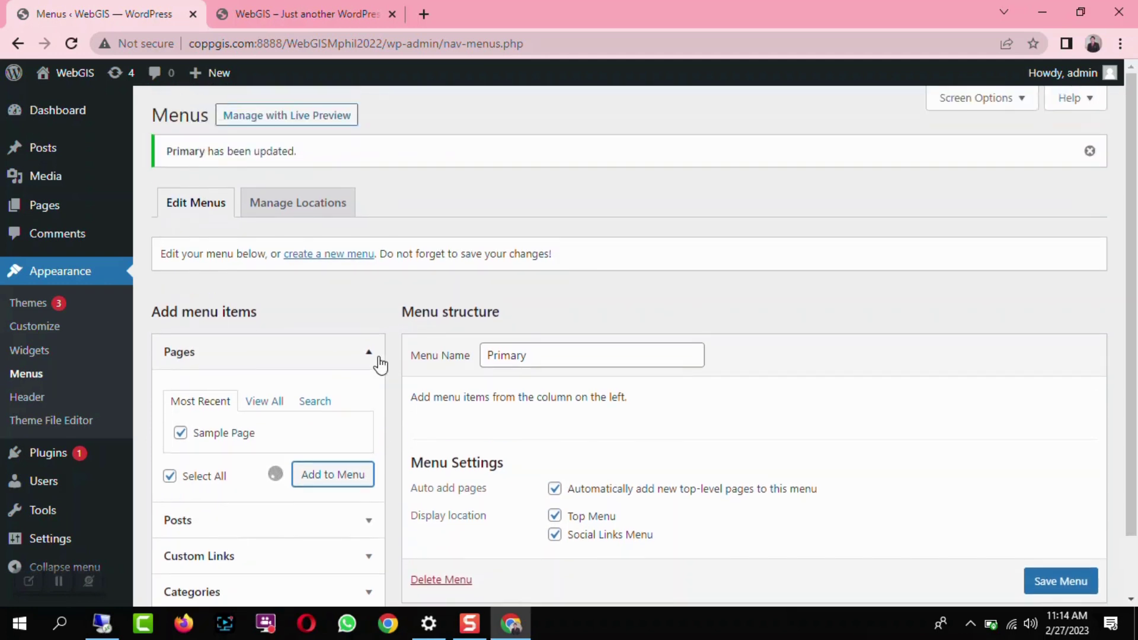
scroll(308, 463, down, 2)
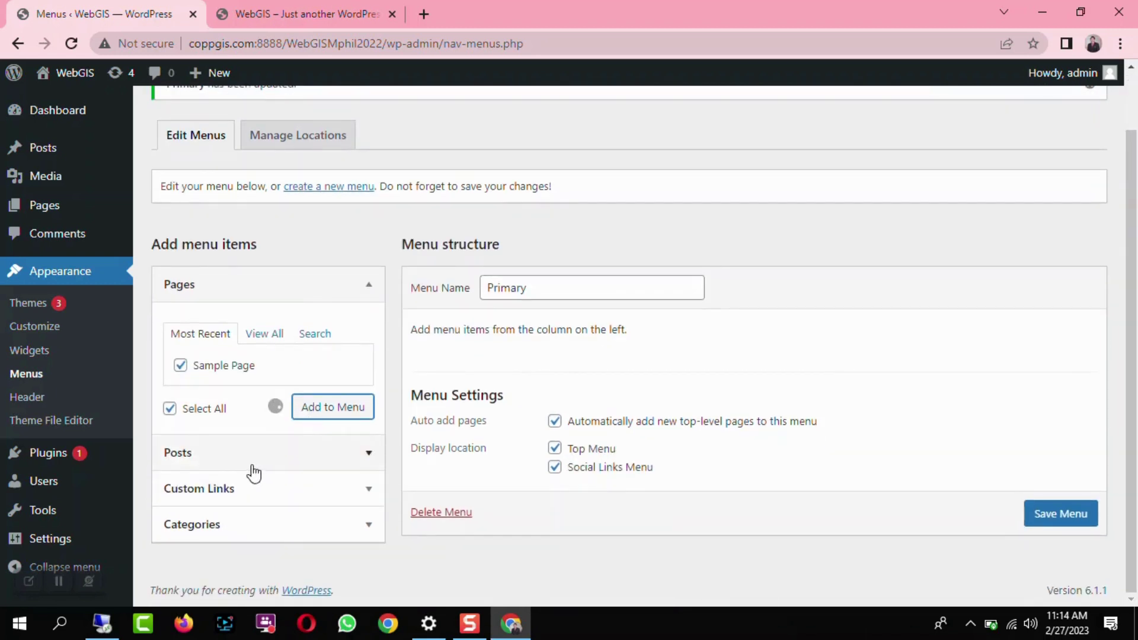
scroll(309, 305, up, 2)
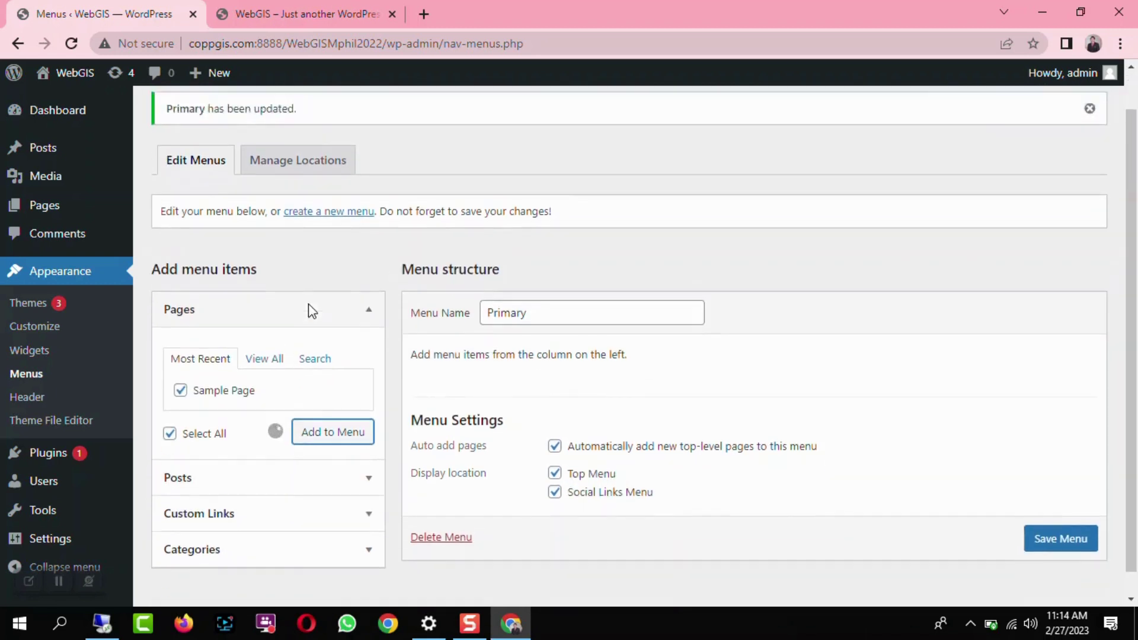
scroll(308, 303, down, 2)
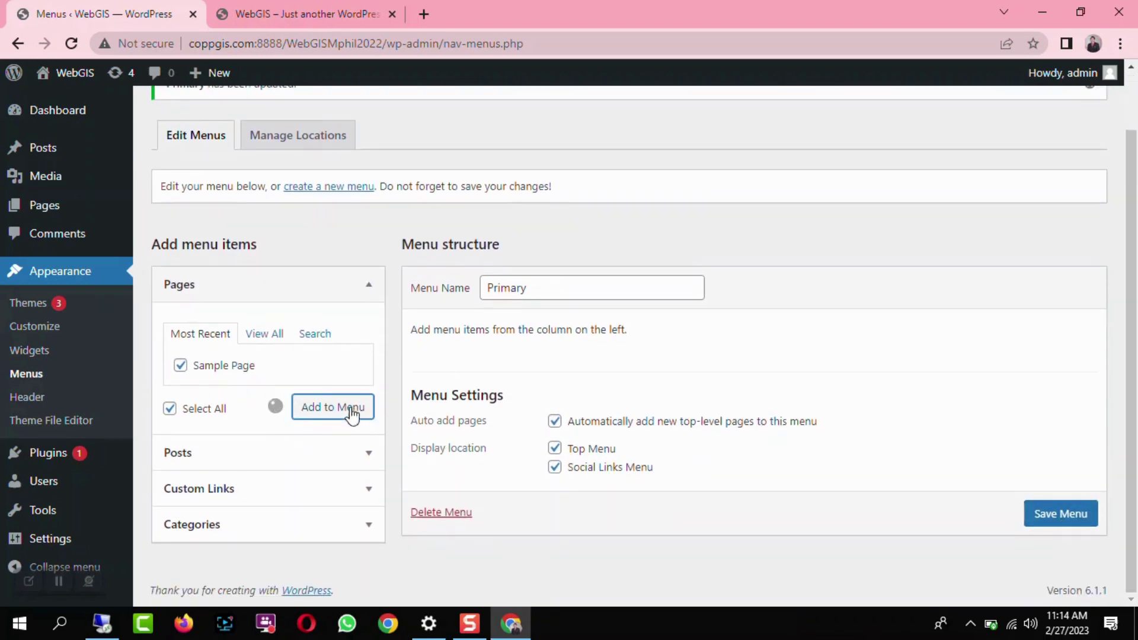
click(71, 43)
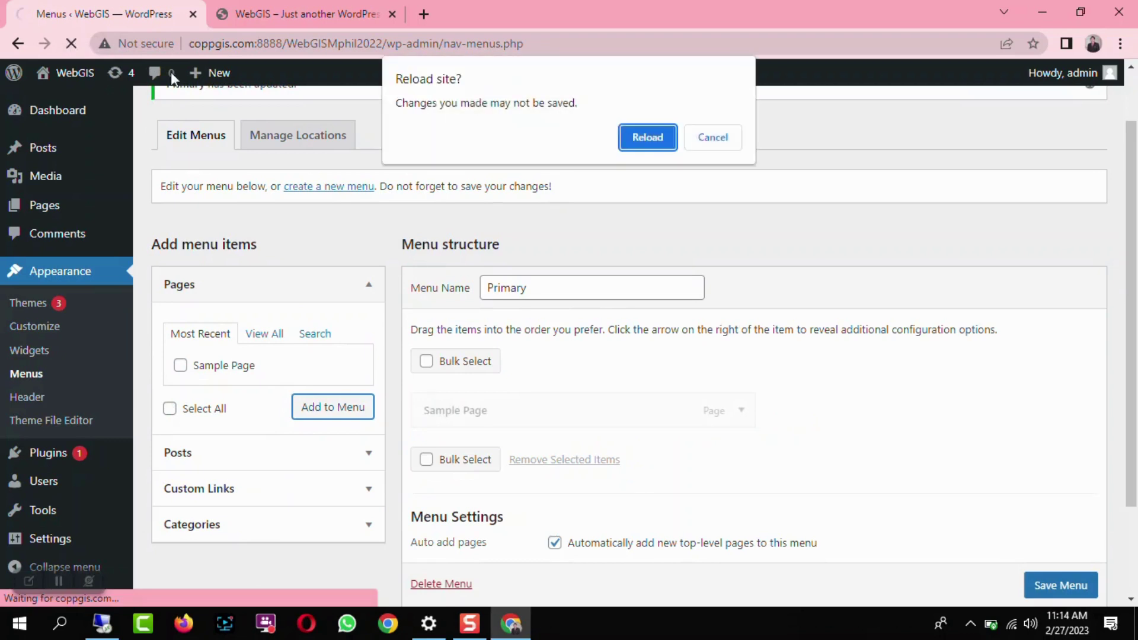
click(651, 139)
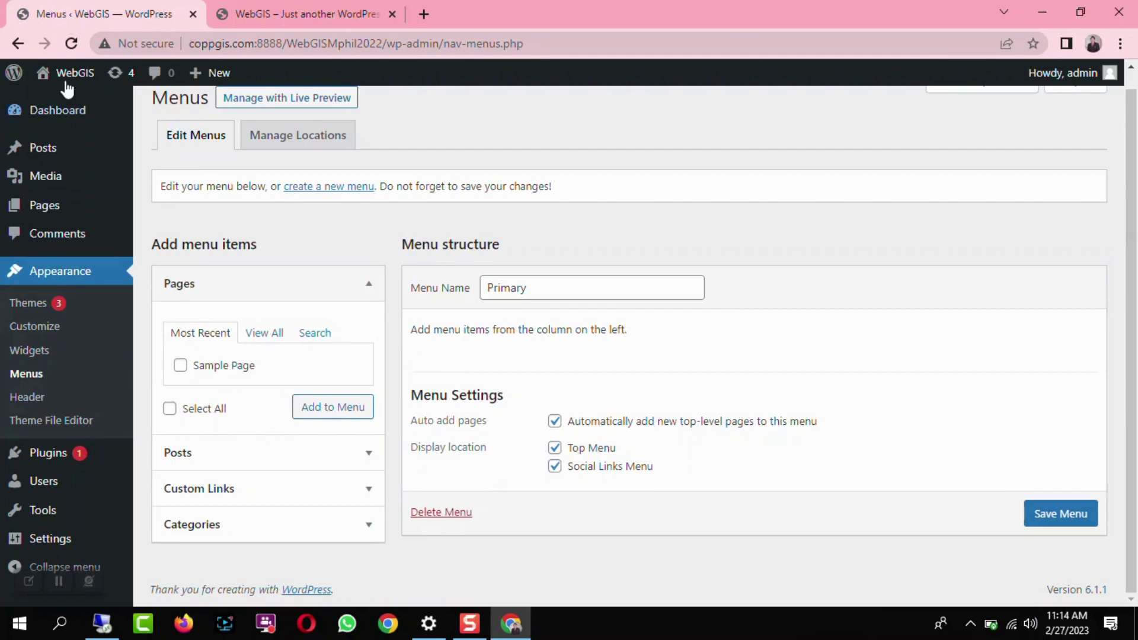
- Reopen the Primary menu for editing and add Sample Page to its structure
click(34, 377)
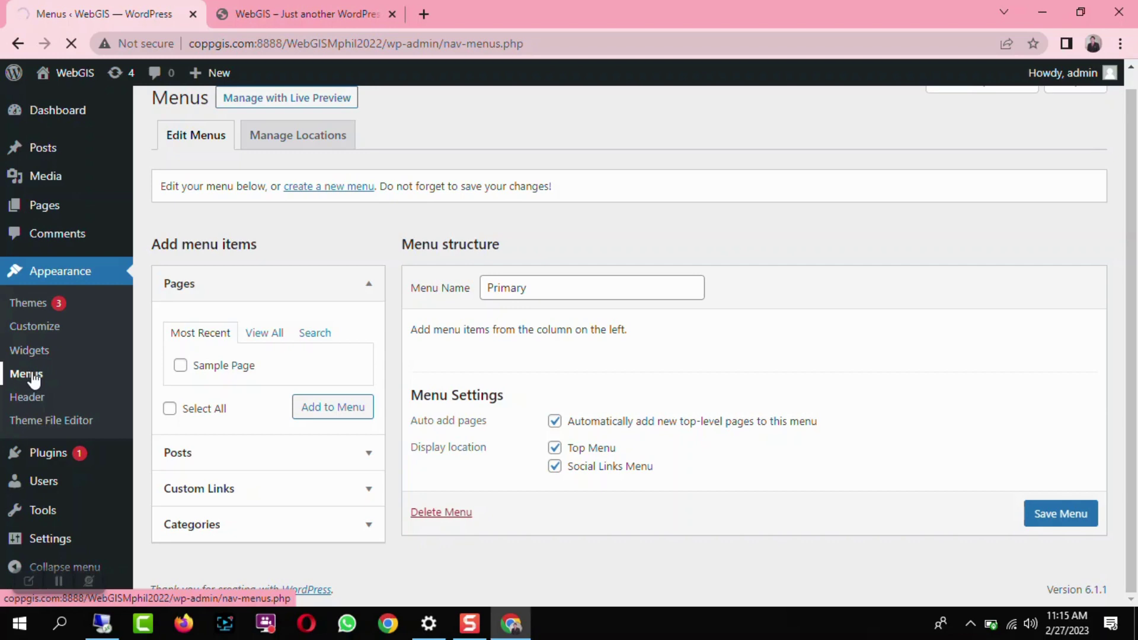
click(286, 25)
click(84, 20)
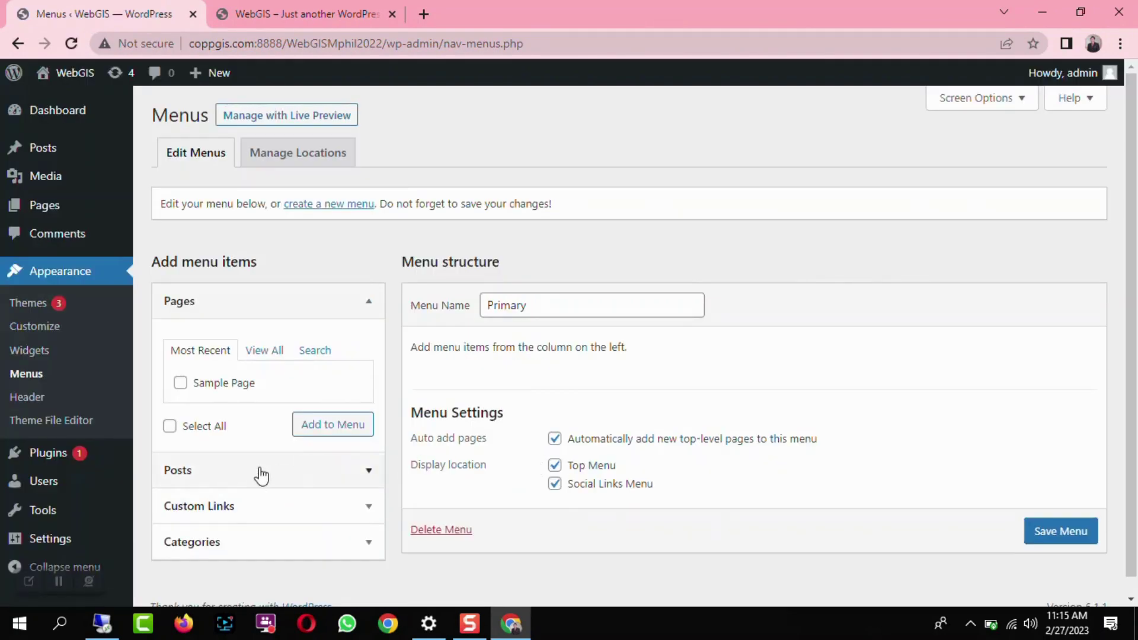
click(208, 401)
click(205, 392)
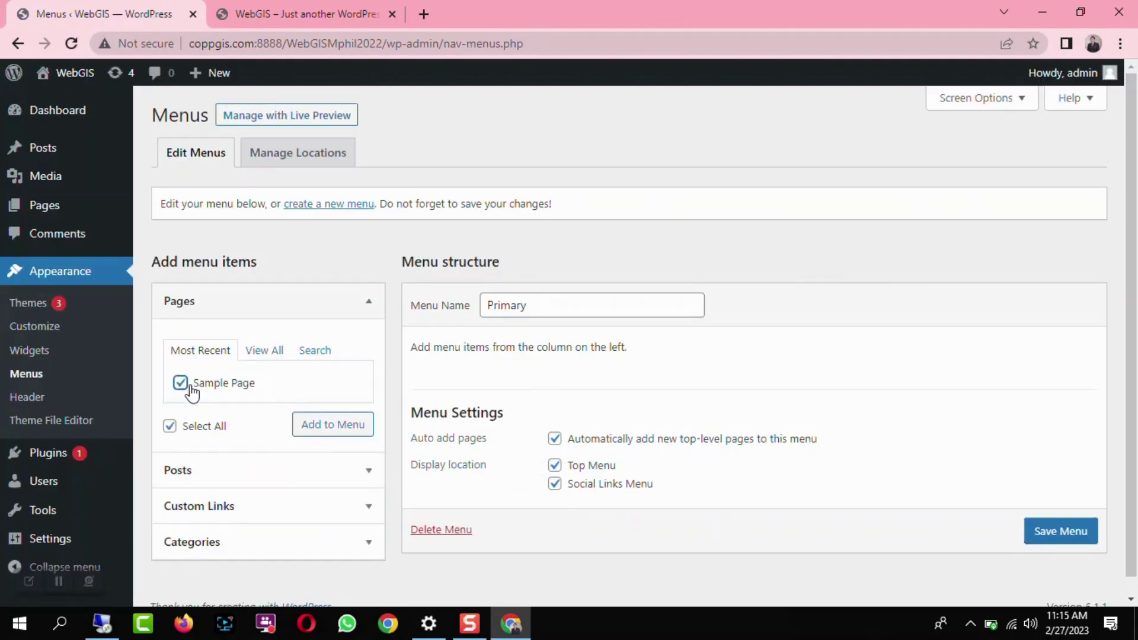
click(317, 432)
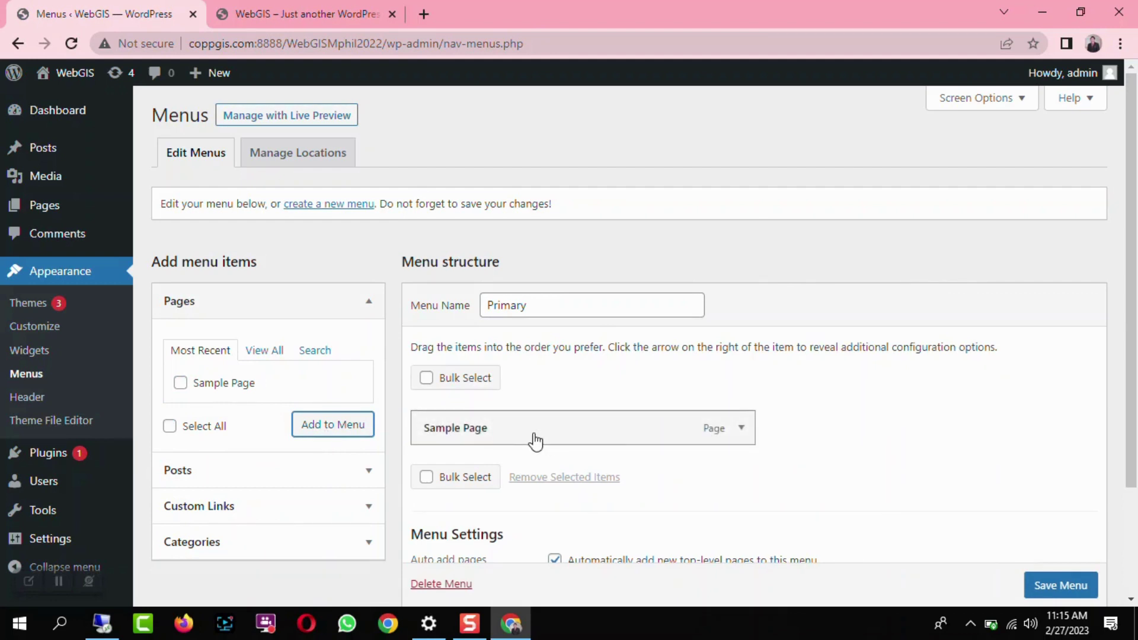
- Add a custom link to google.com with the link text Google to the Primary menu
scroll(458, 386, down, 1)
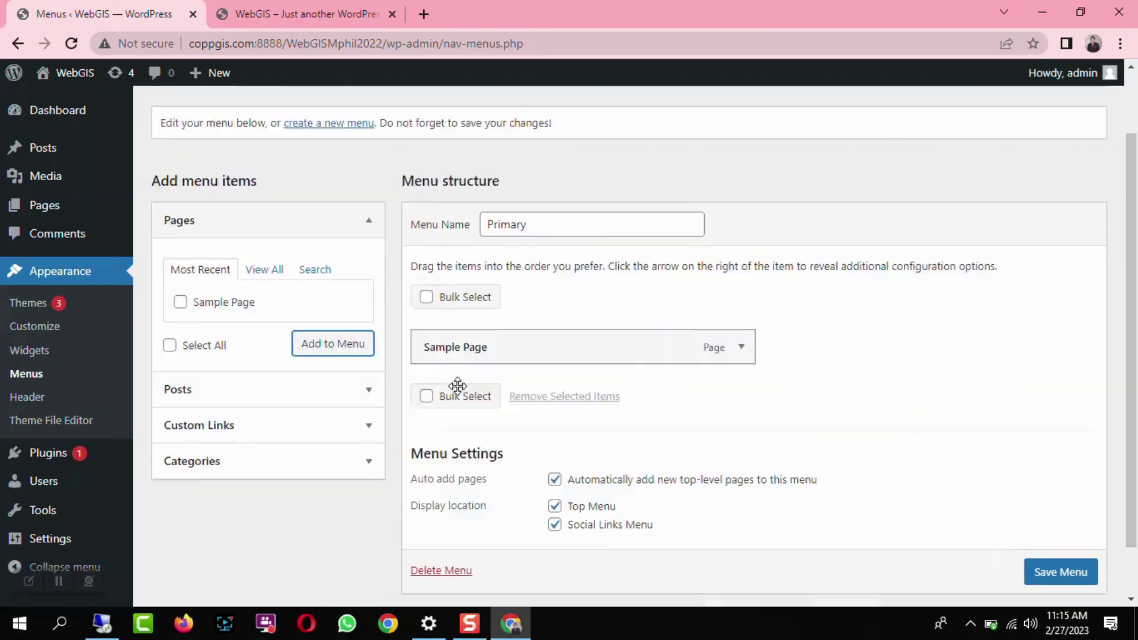
scroll(457, 386, down, 1)
scroll(264, 468, up, 2)
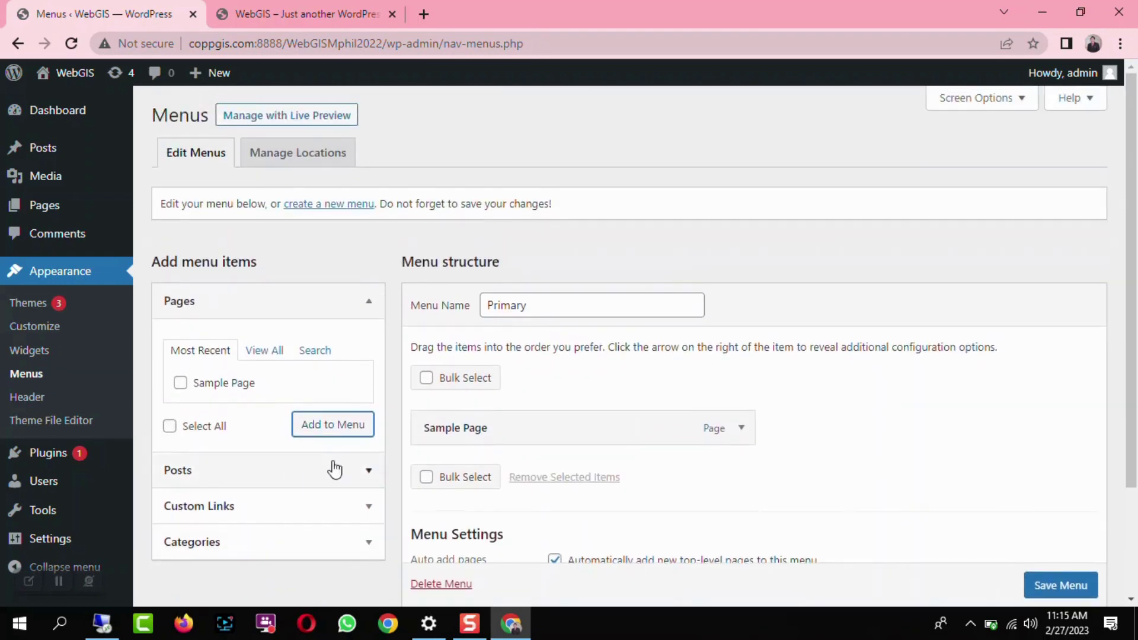
click(217, 514)
click(297, 433)
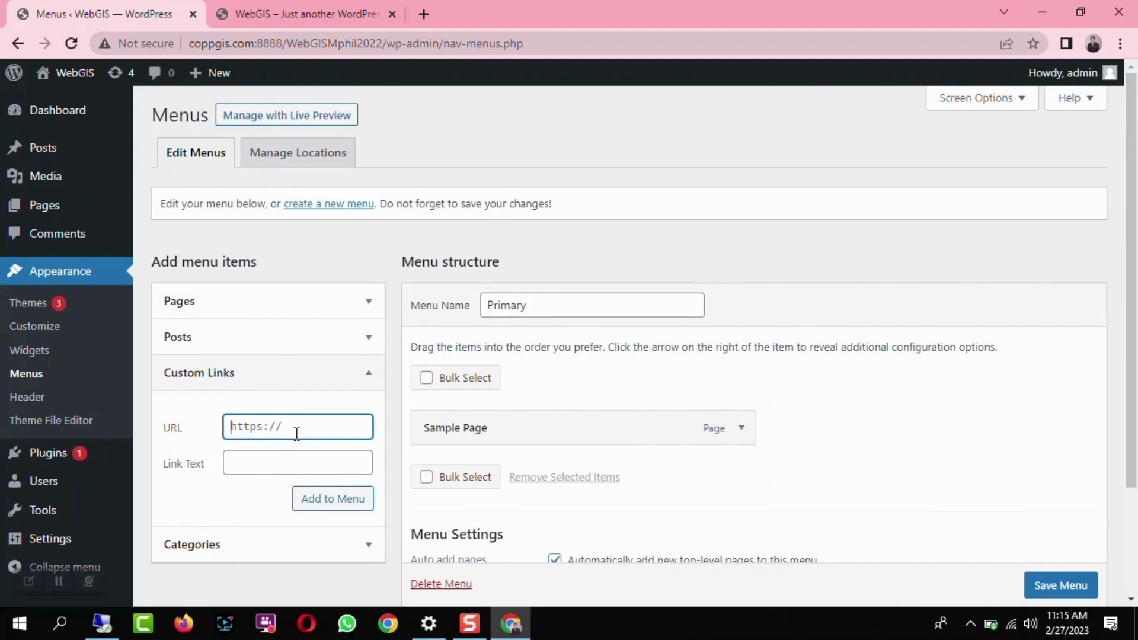
text(google.com)
click(240, 460)
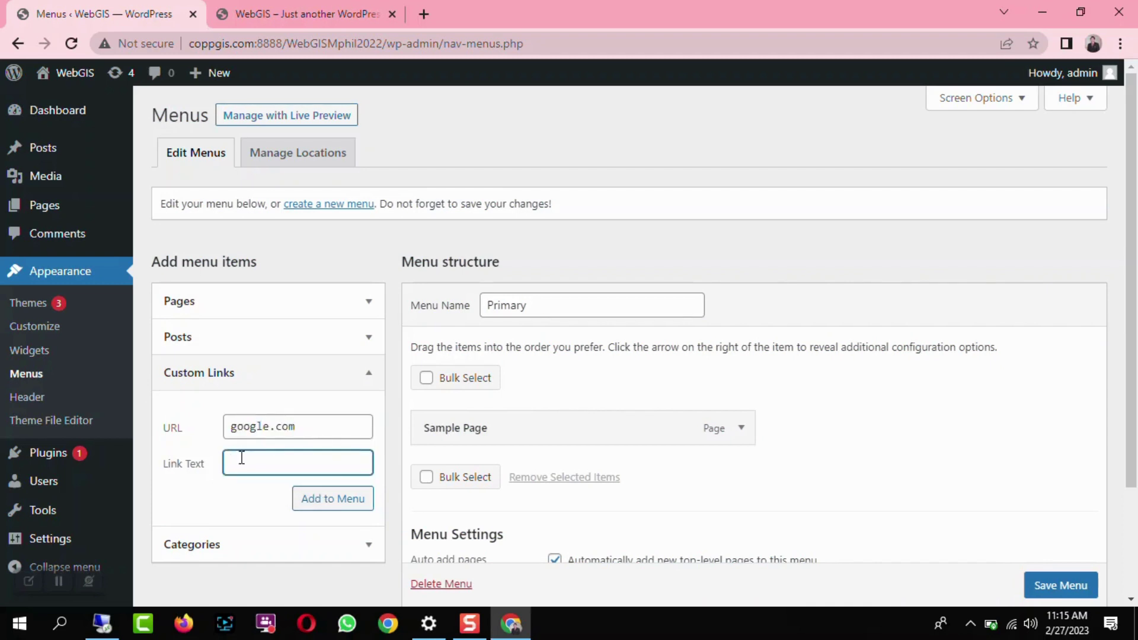
text(Geo)
click(353, 497)
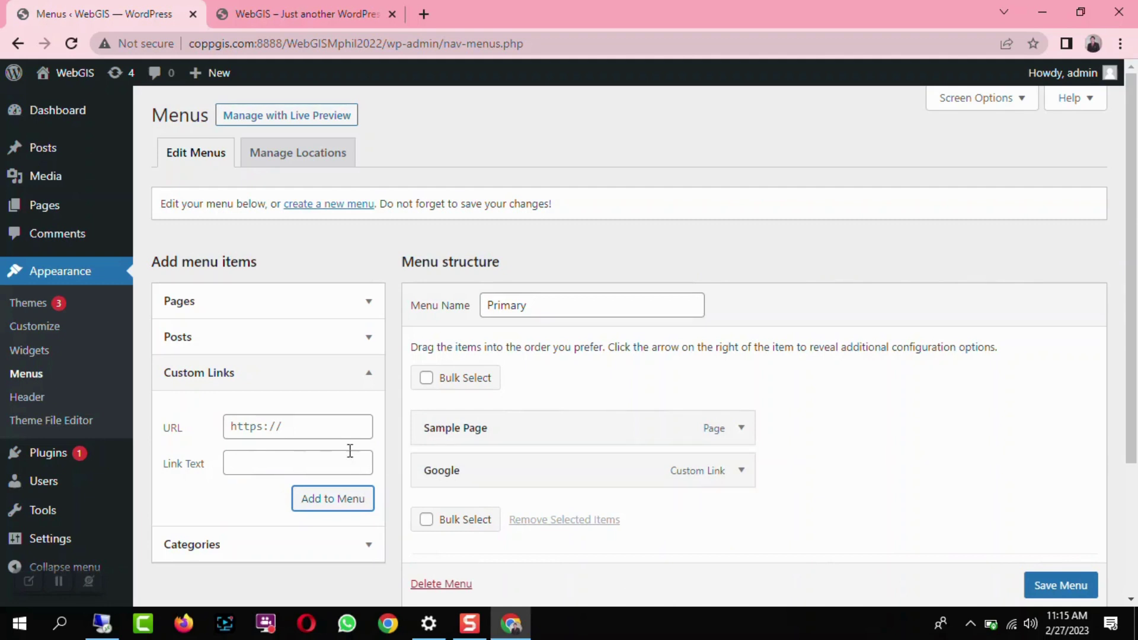
- Add a custom link to fb.com with the link text FB and save the Primary menu
click(330, 431)
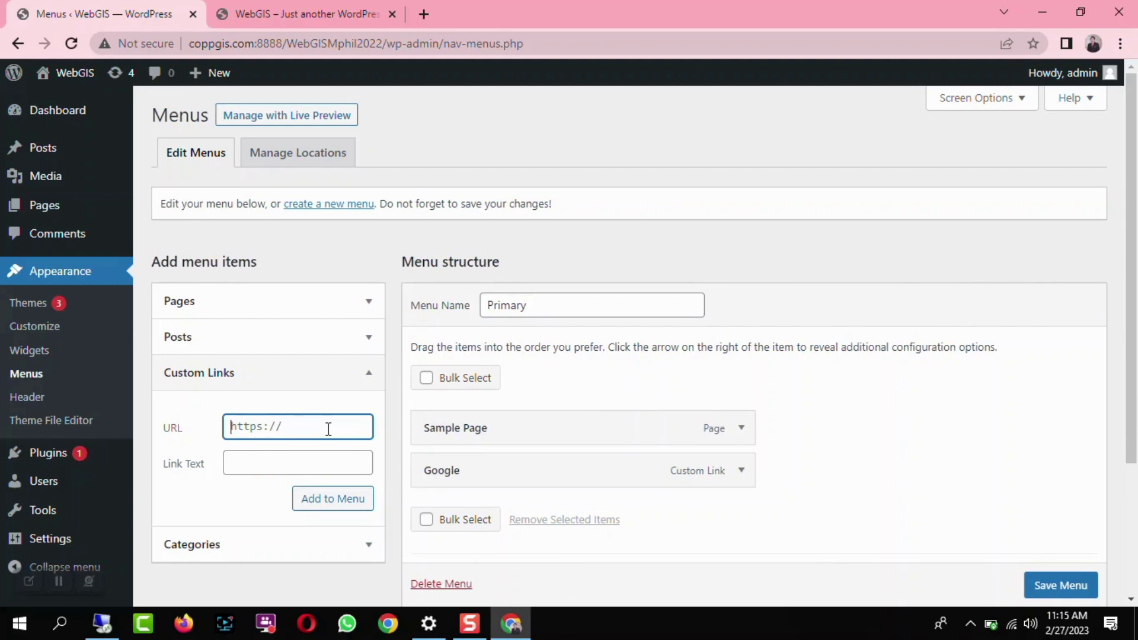
text(fb.com)
key(Tab)
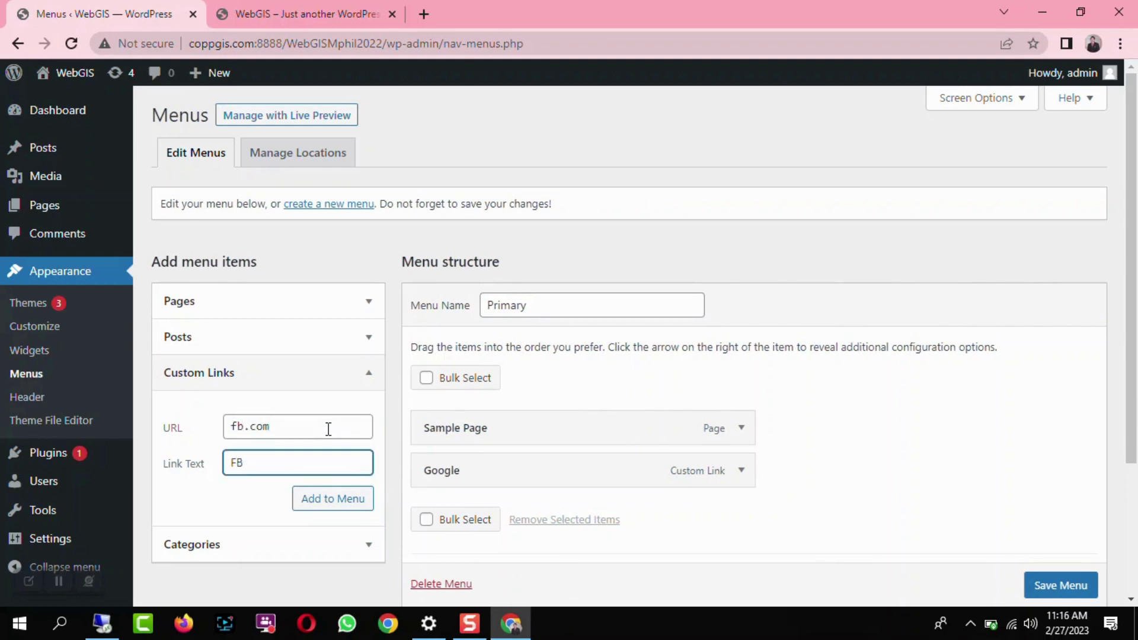
click(315, 500)
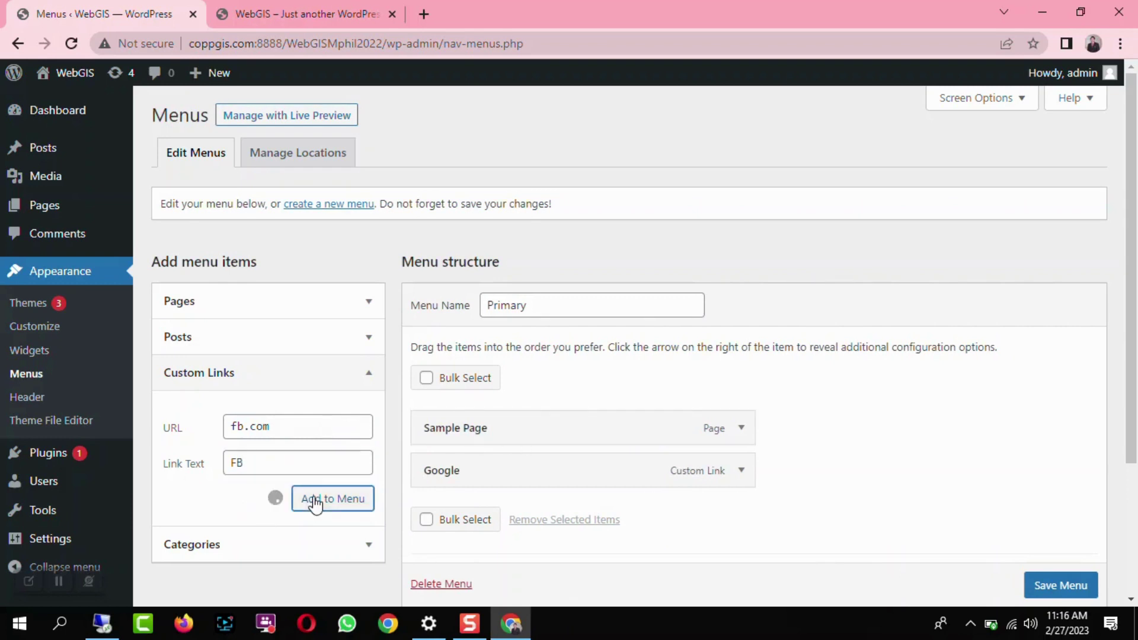
scroll(575, 518, down, 4)
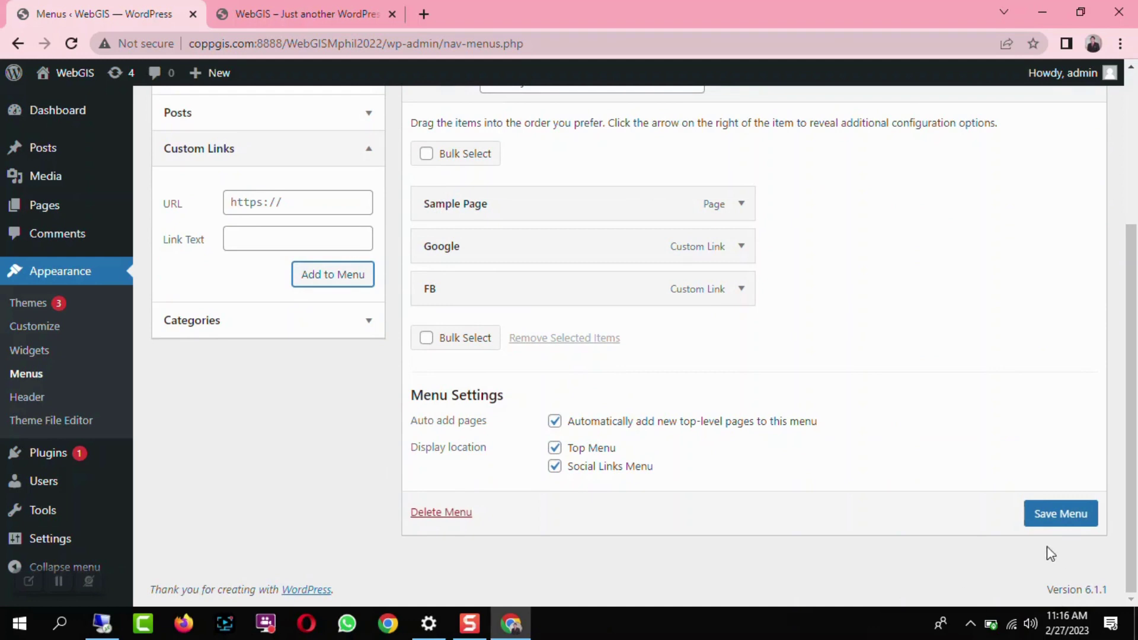
click(1060, 521)
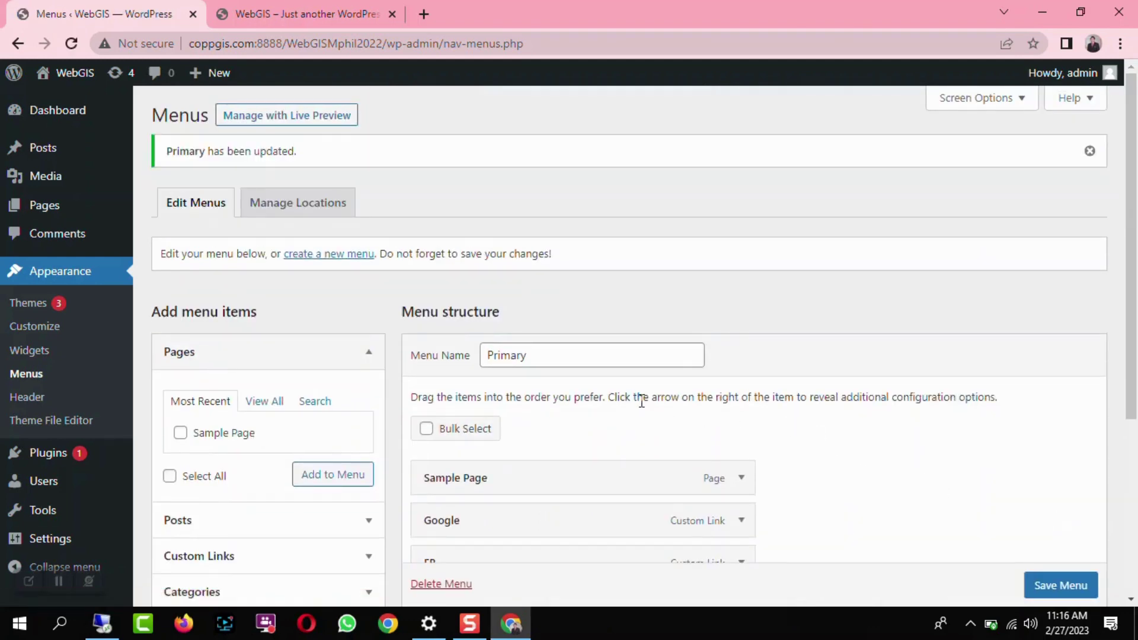
- Reload the live WebGIS home page to check its navigation menu
scroll(641, 401, down, 3)
click(297, 13)
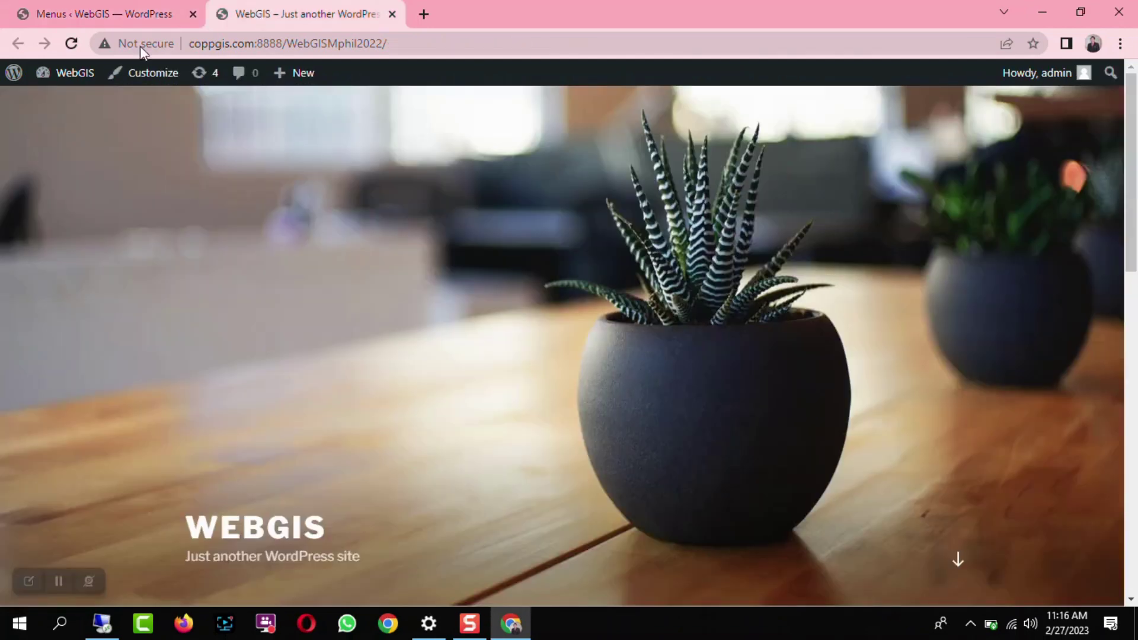
click(71, 44)
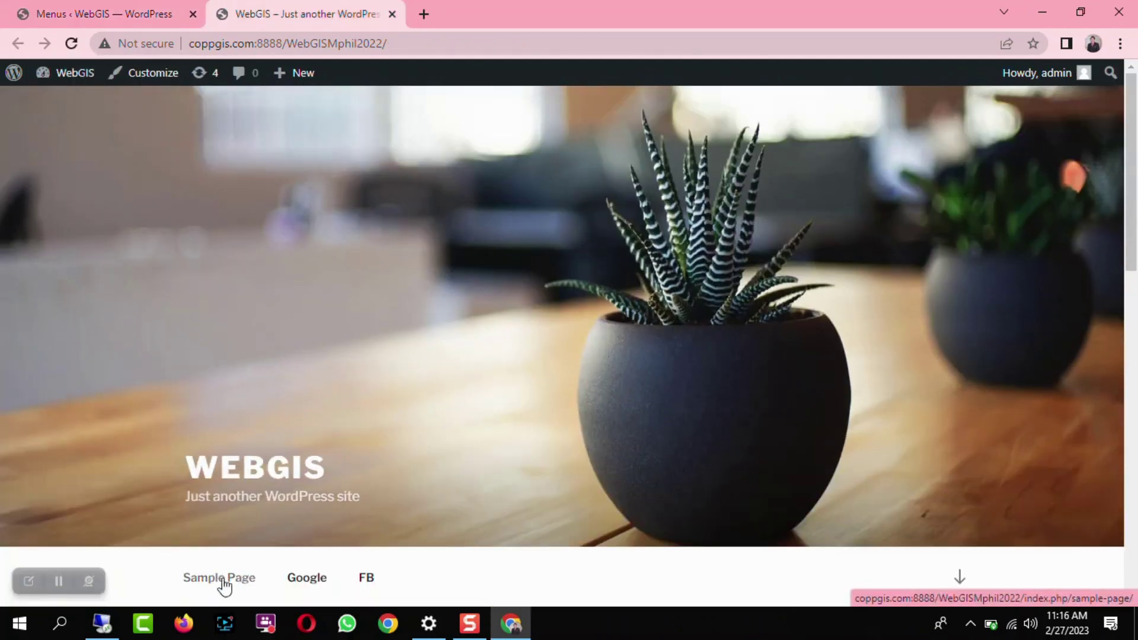
- Test the FB link in the live site's navigation menu and return to the WebGIS home page
click(367, 579)
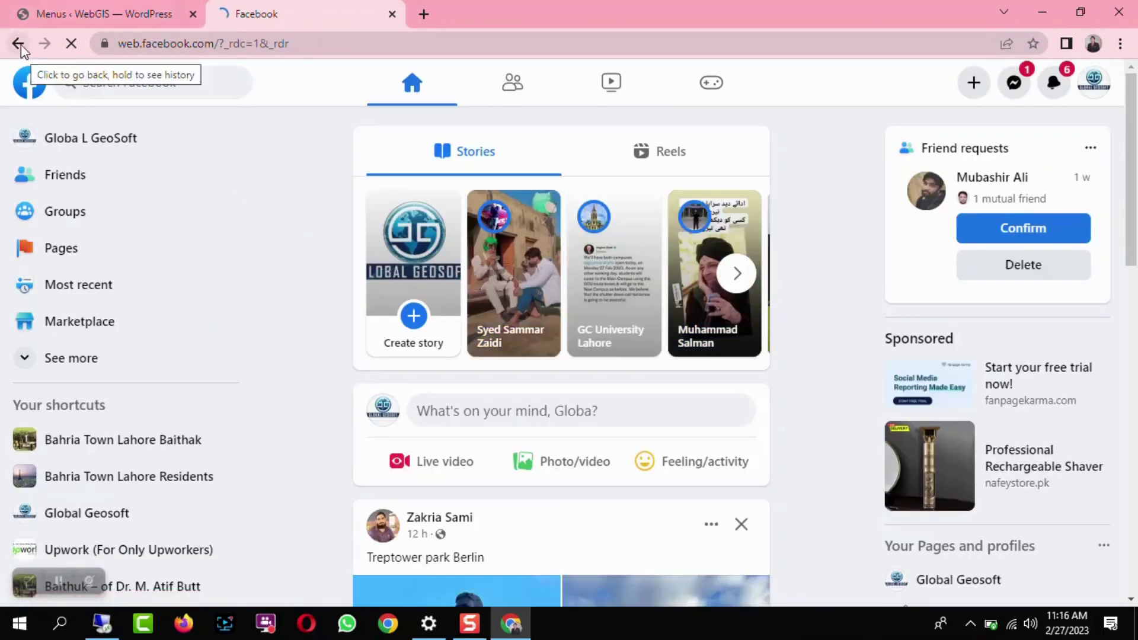
click(17, 43)
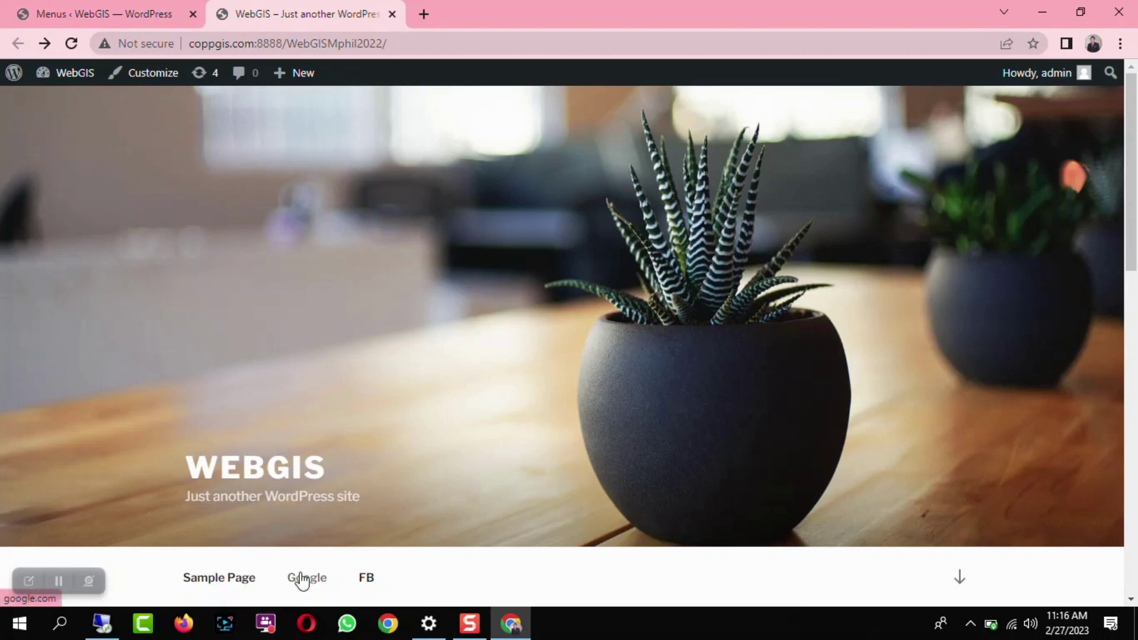
- Add a custom link to the Primary menu with the URL socialmedia and the link text Social Media
click(82, 13)
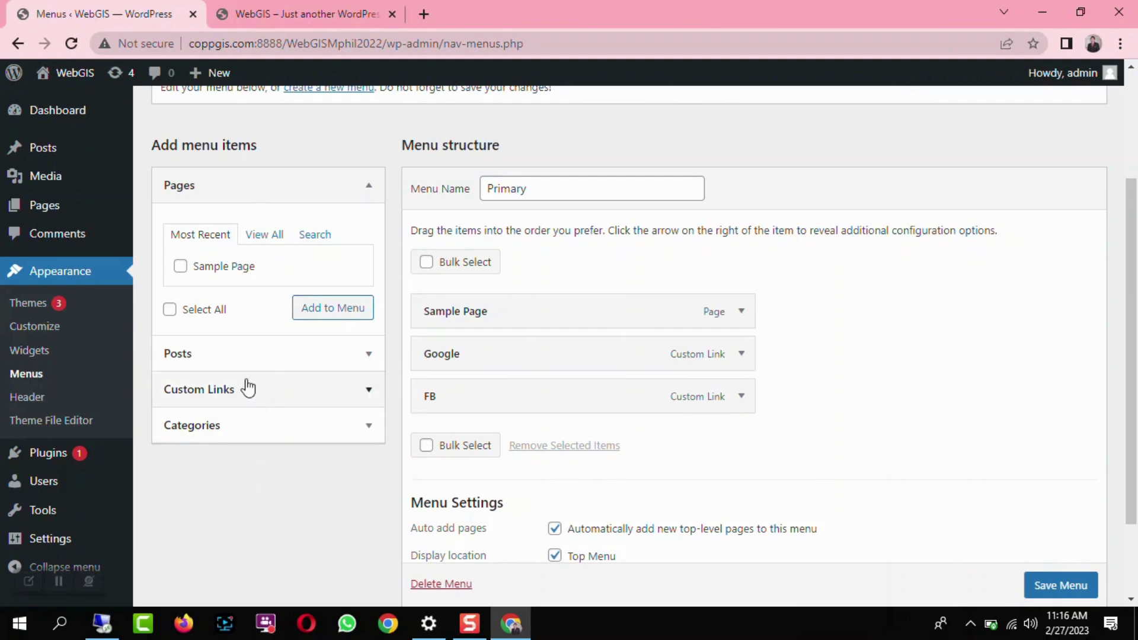
click(265, 401)
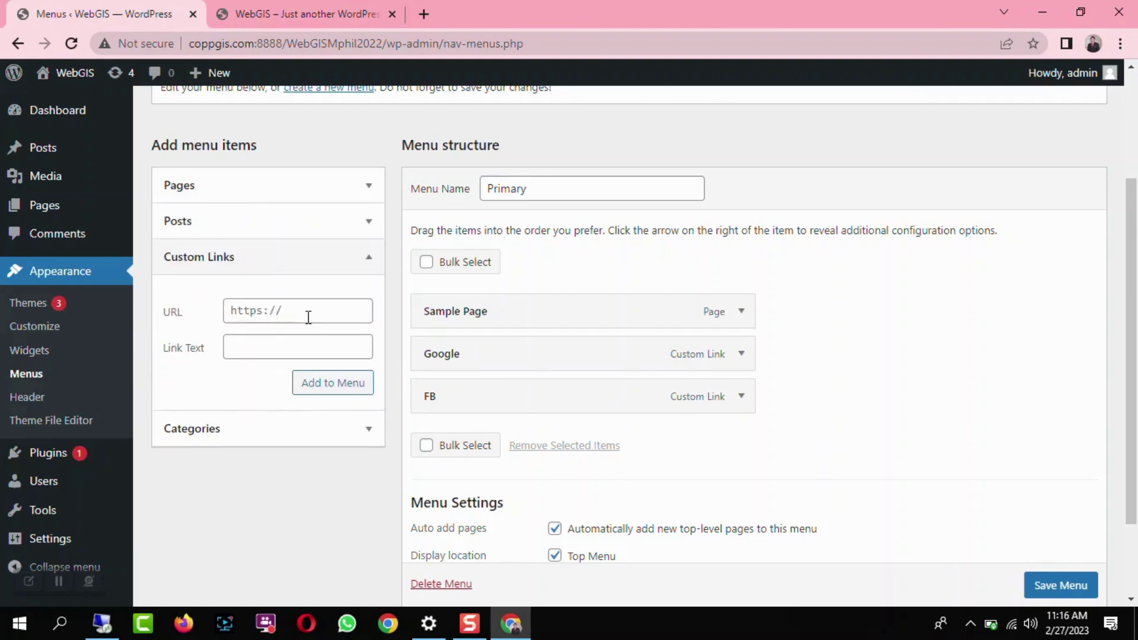
click(286, 346)
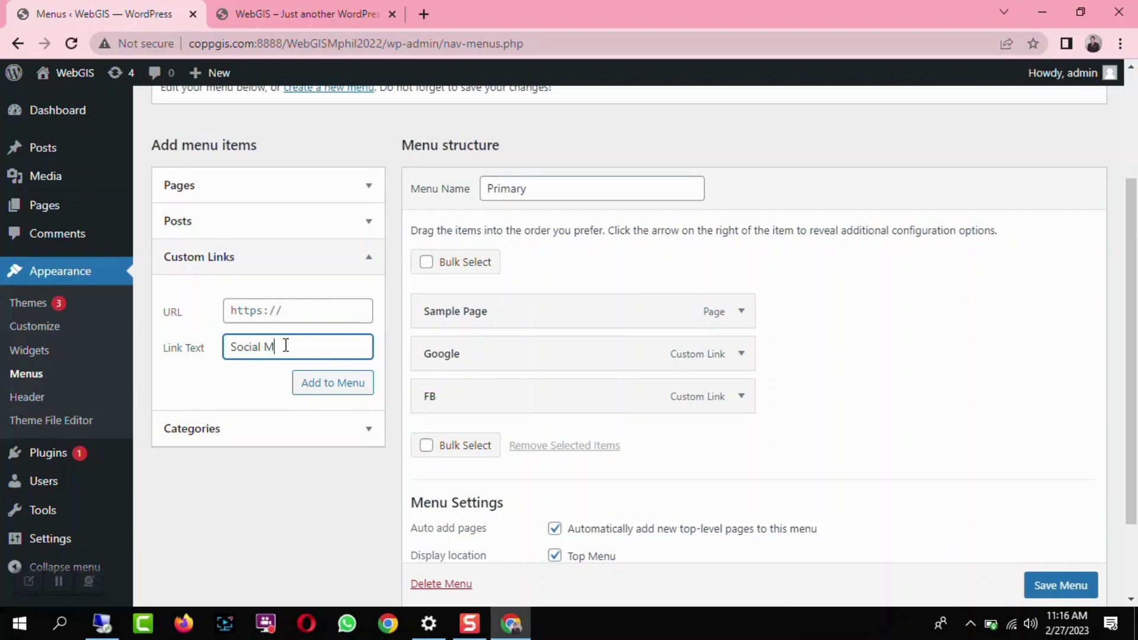
click(332, 384)
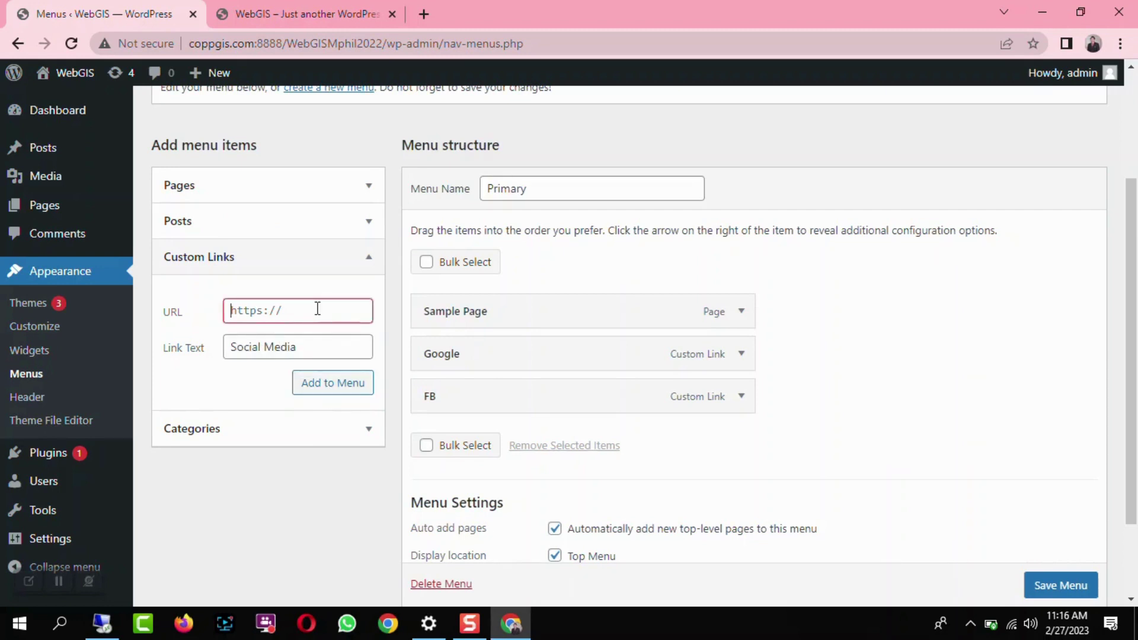
text(socialmedia)
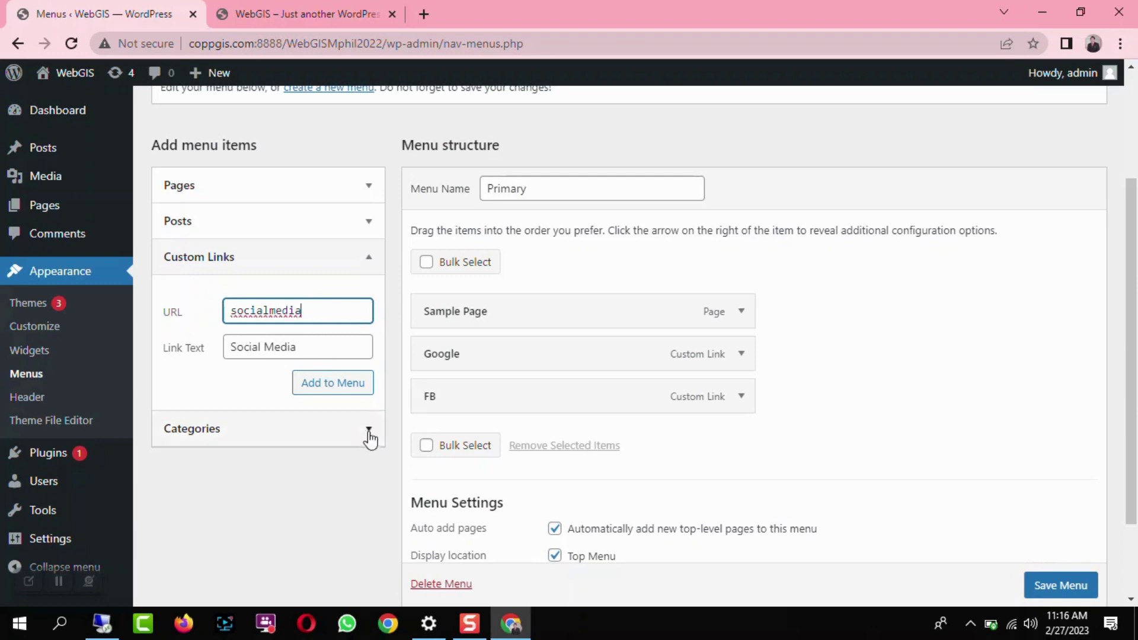
click(351, 388)
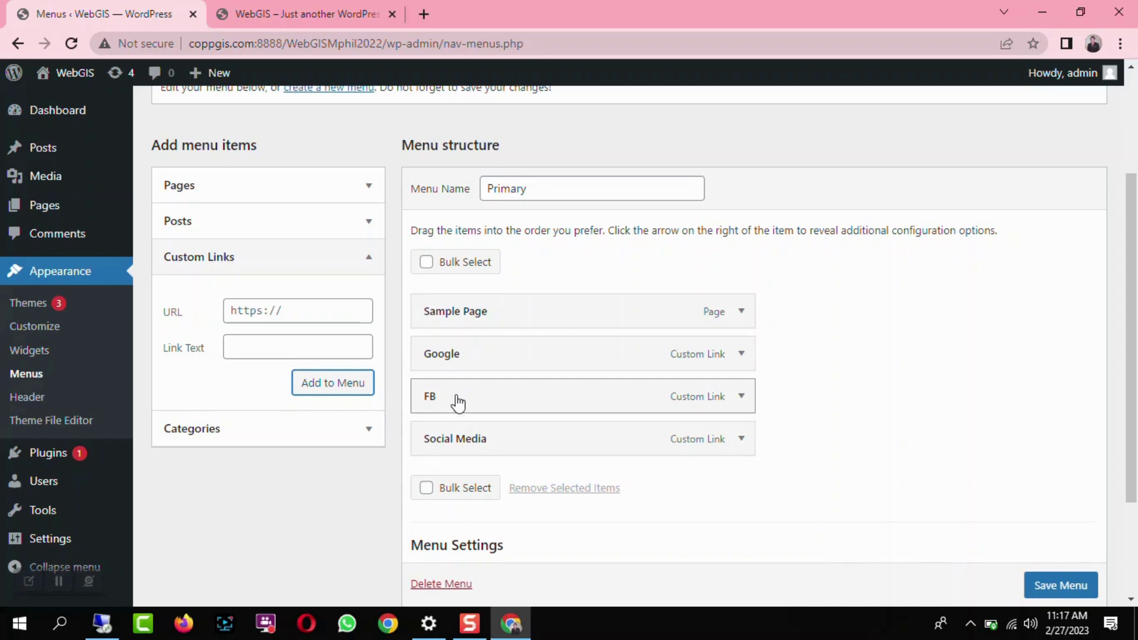
- Move Social Media above Sample Page in the menu structure and save the Primary menu
drag(467, 441, 462, 296)
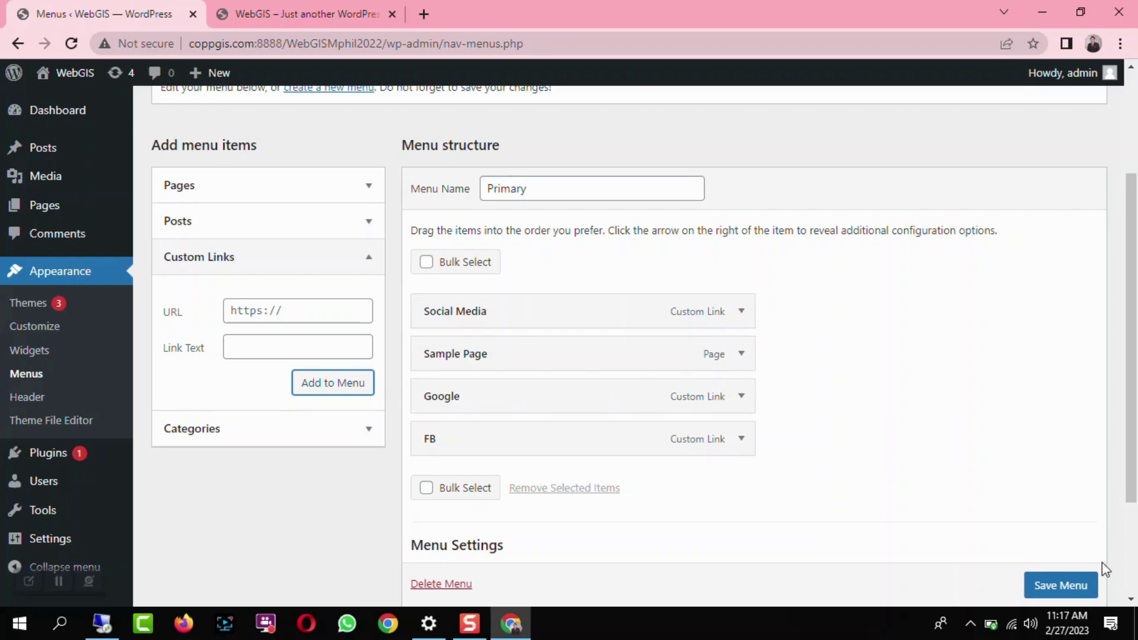
click(1064, 585)
scroll(1067, 584, down, 1)
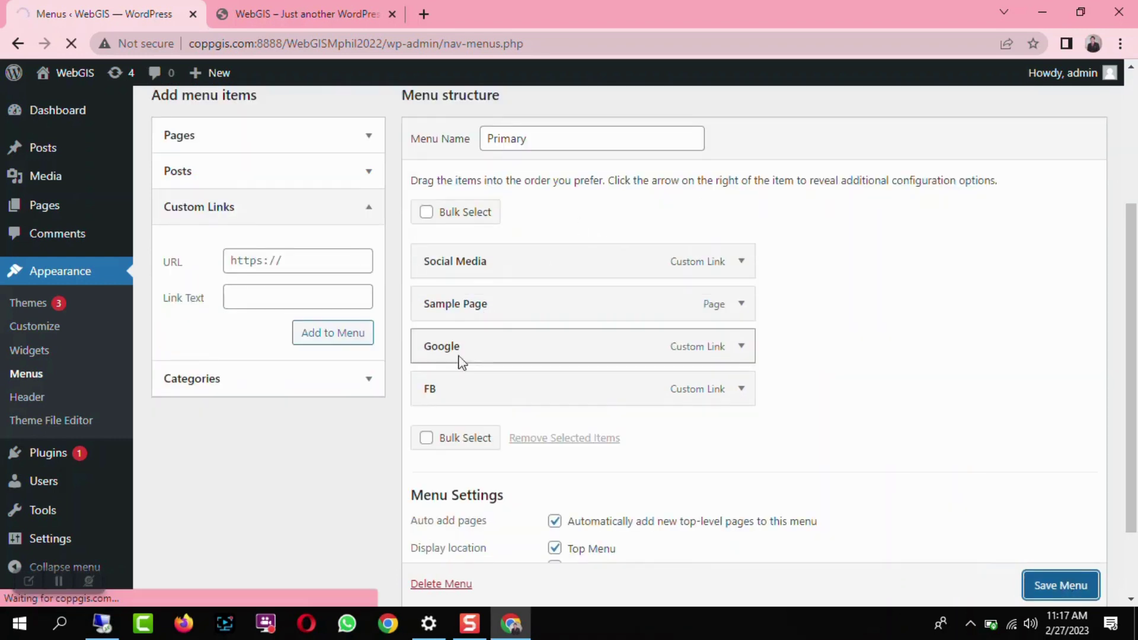
- Reload the live WebGIS home page to check the order of its navigation items
click(316, 15)
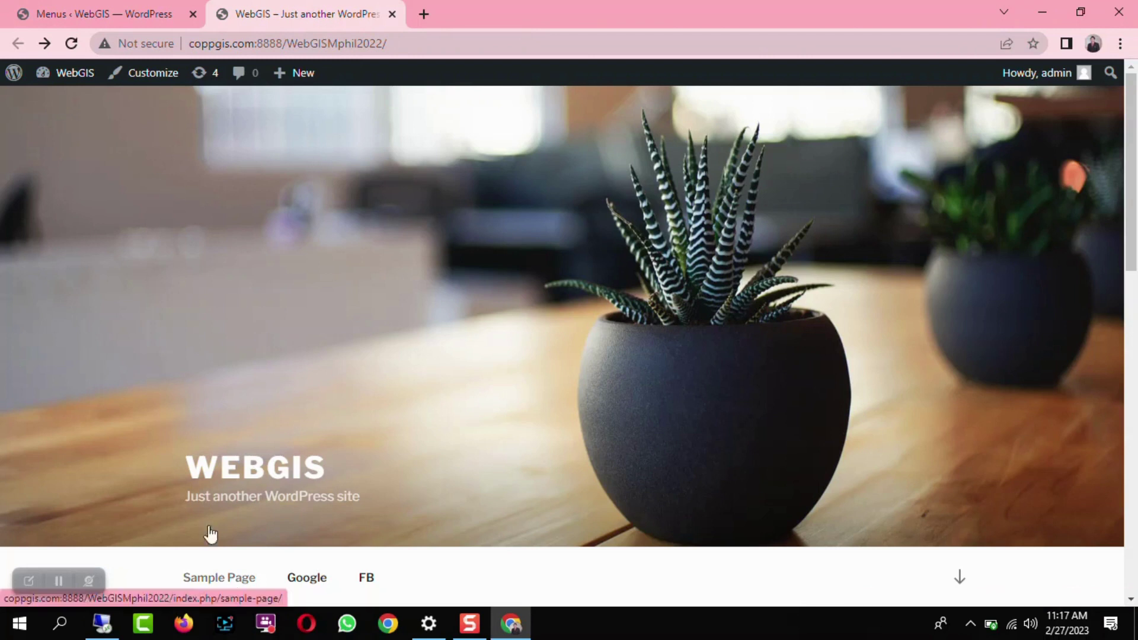
click(74, 45)
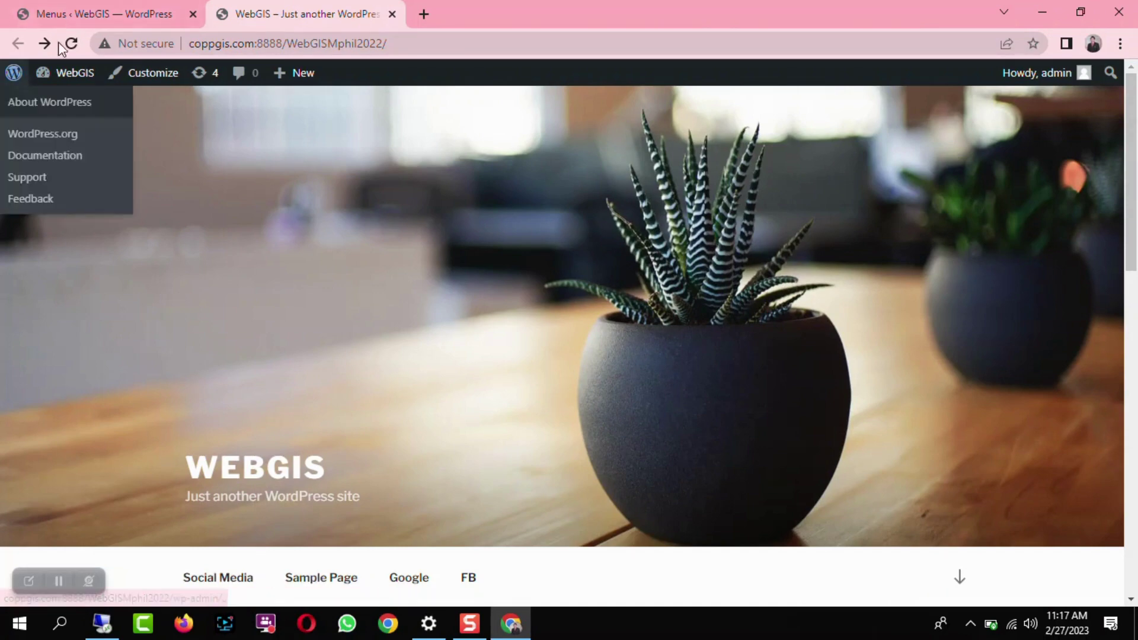
- Nest FB as a sub item under Social Media in the Primary menu and save the menu
click(62, 9)
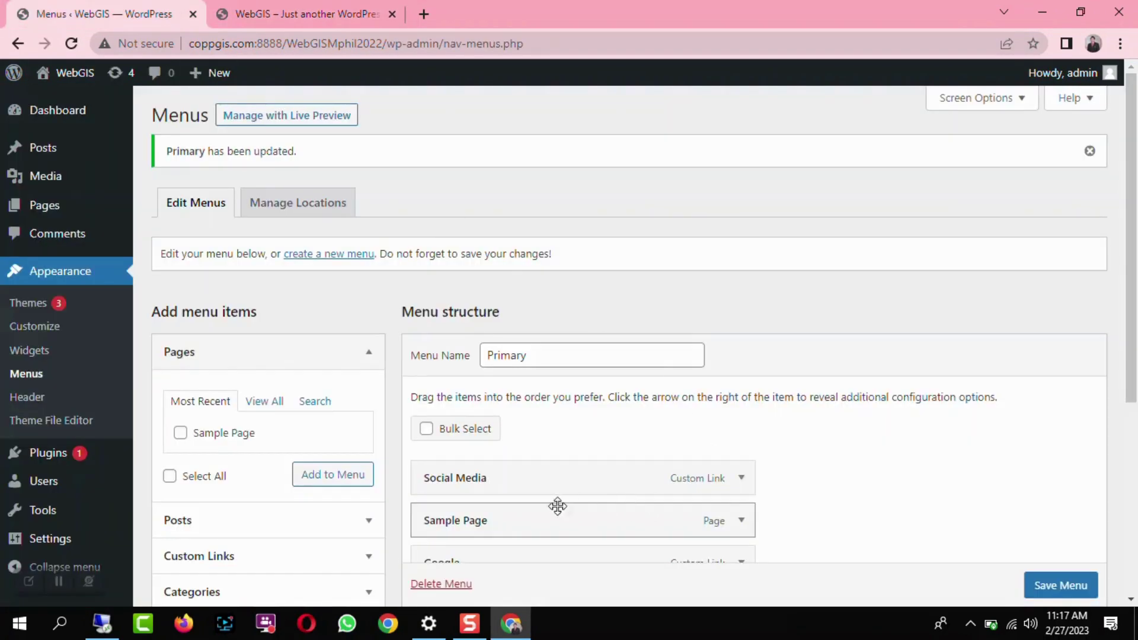
scroll(520, 498, down, 1)
scroll(520, 498, down, 2)
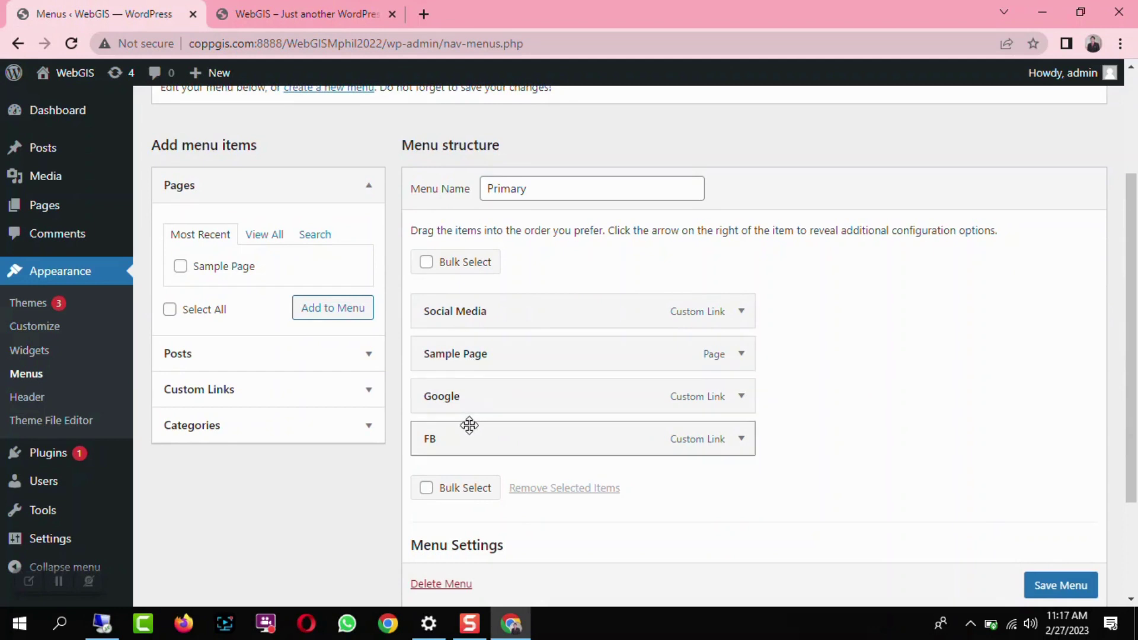
drag(460, 439, 499, 360)
scroll(1044, 585, down, 1)
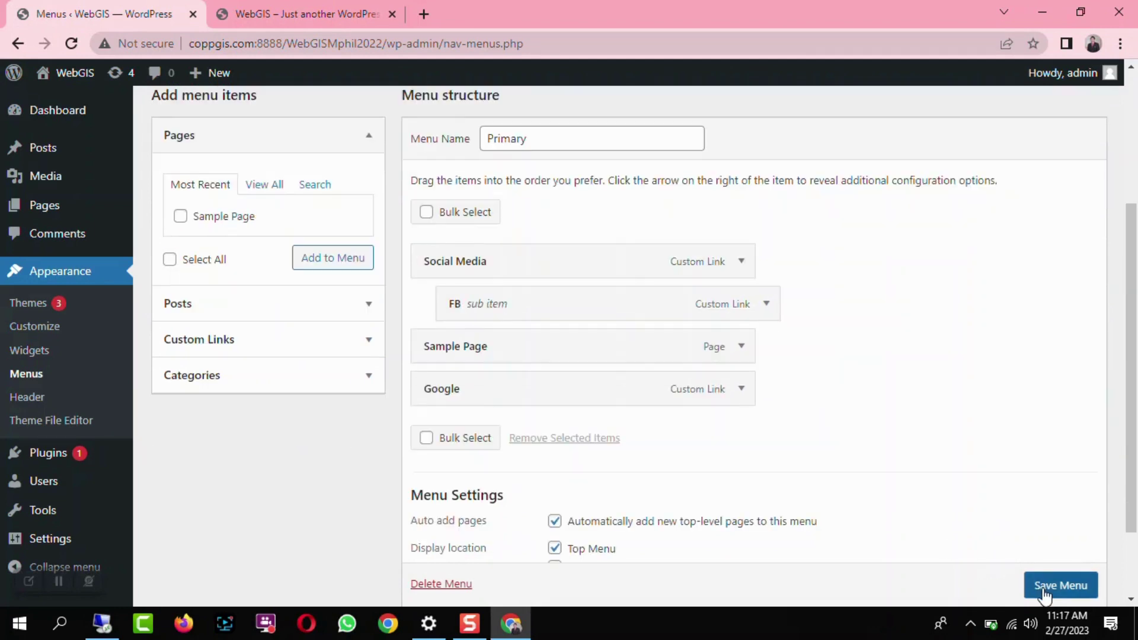
click(1043, 586)
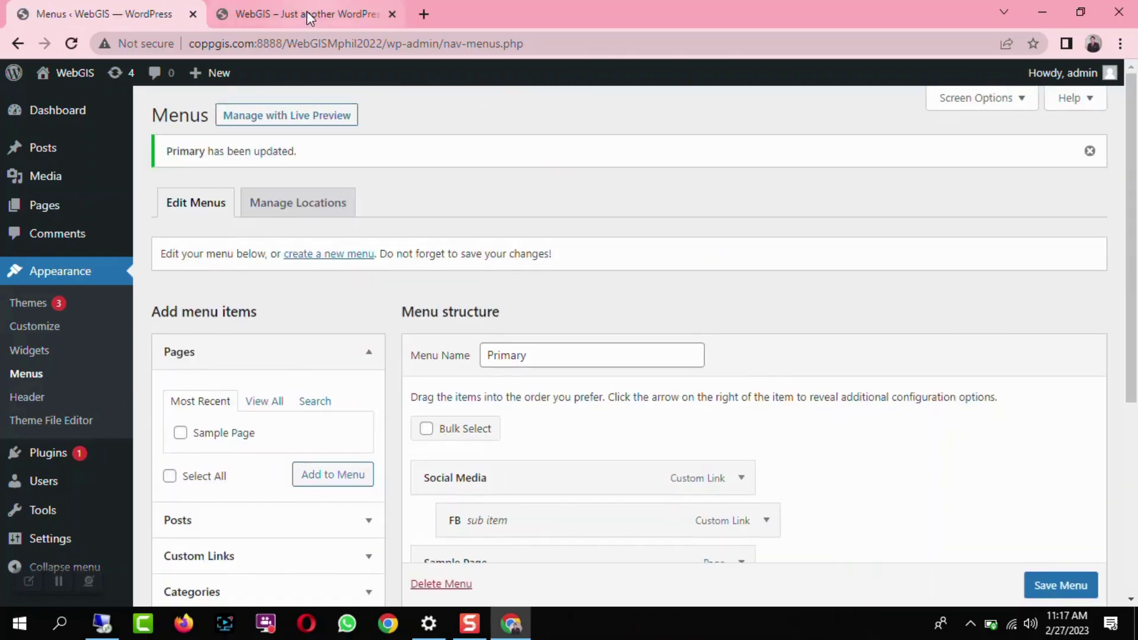
- Reload the live WebGIS home page and examine the submenu under Social Media
click(308, 15)
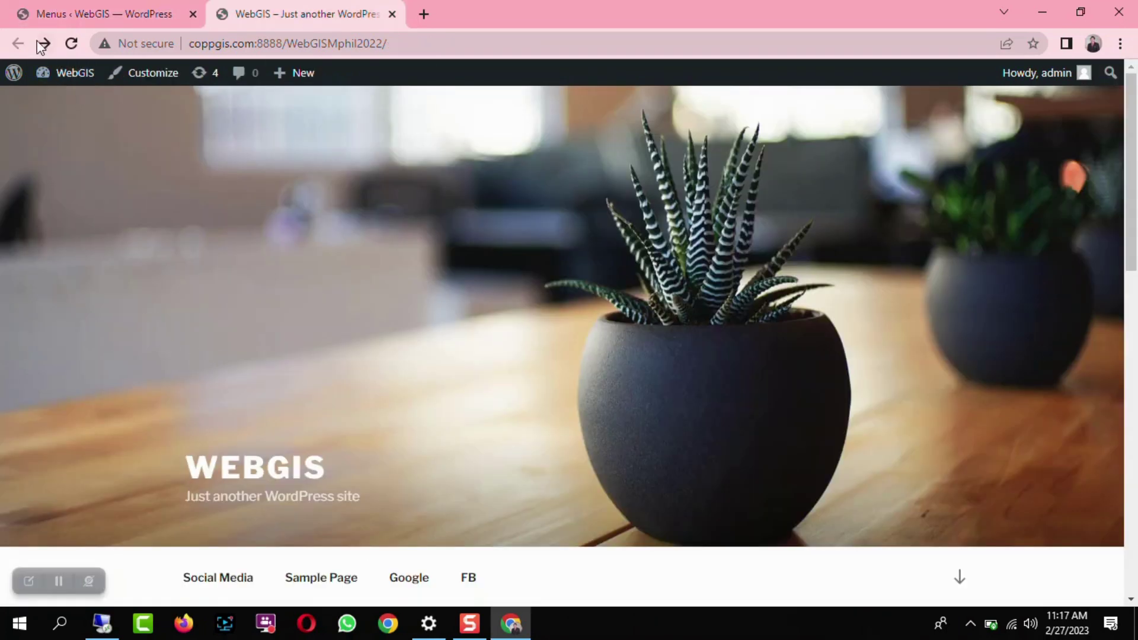
click(71, 43)
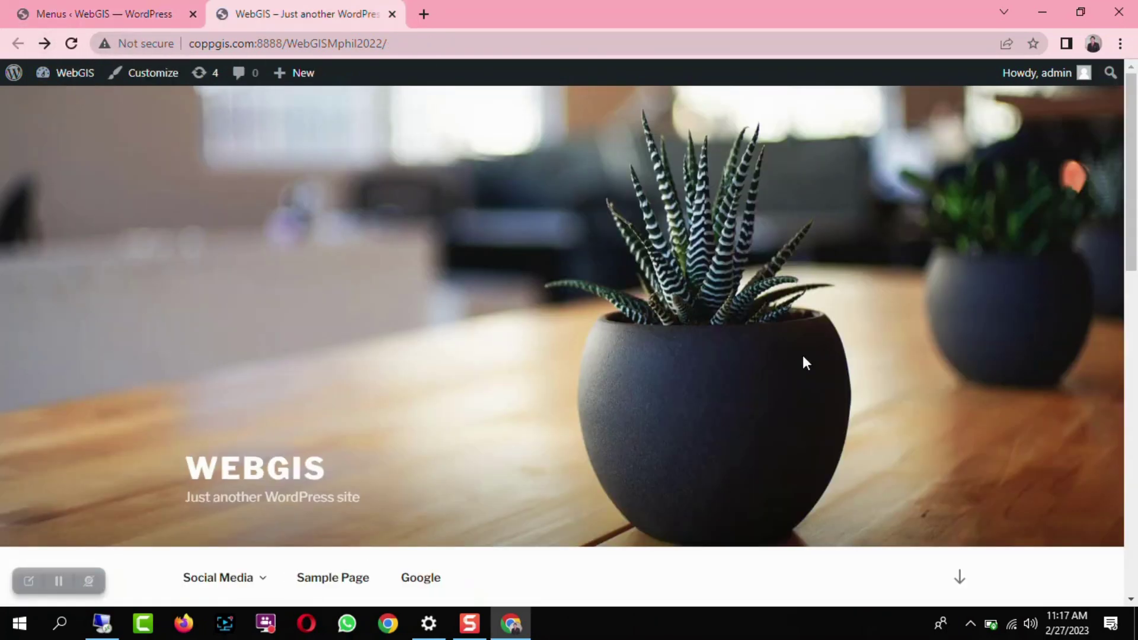
scroll(529, 475, down, 4)
mouse_move(240, 341)
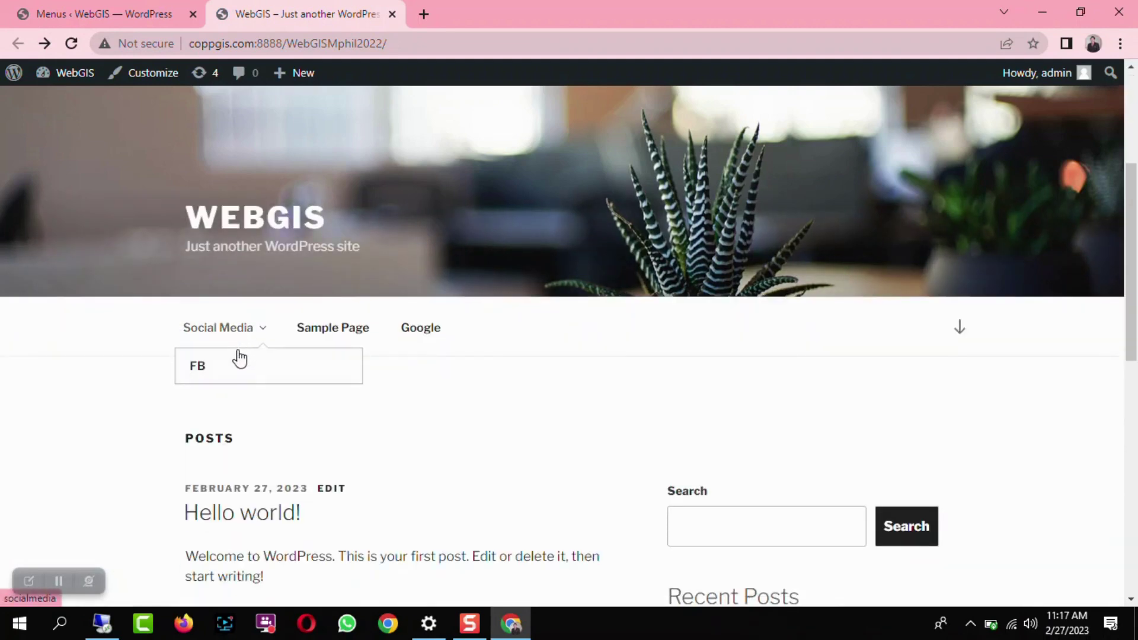
scroll(543, 351, up, 4)
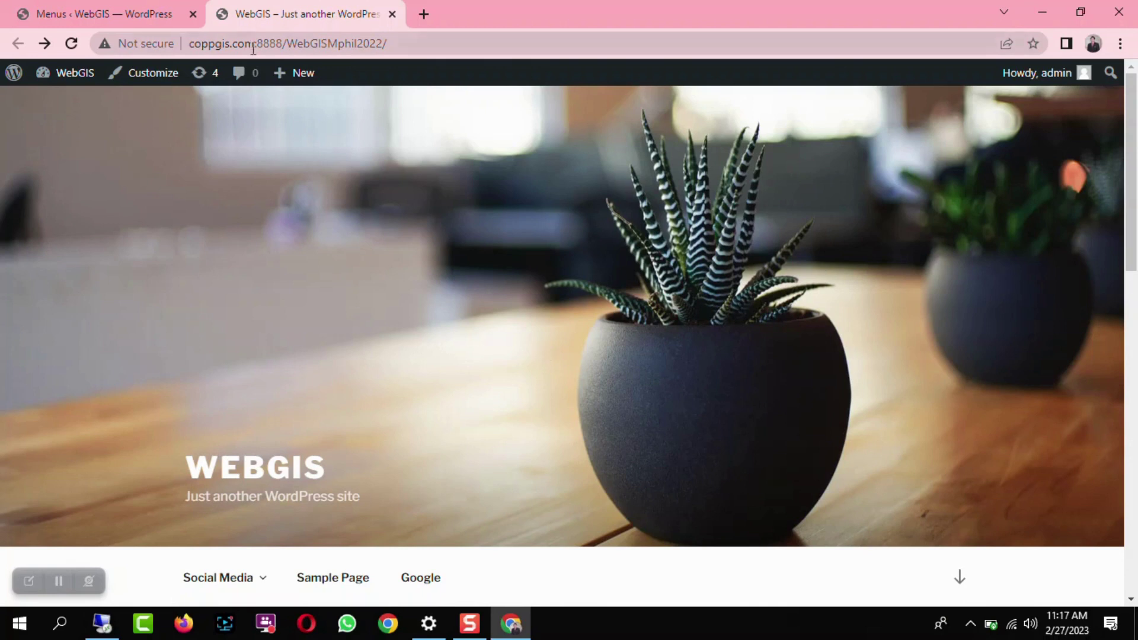
- Open the site's list of pages in the WordPress admin and start a new page
click(102, 18)
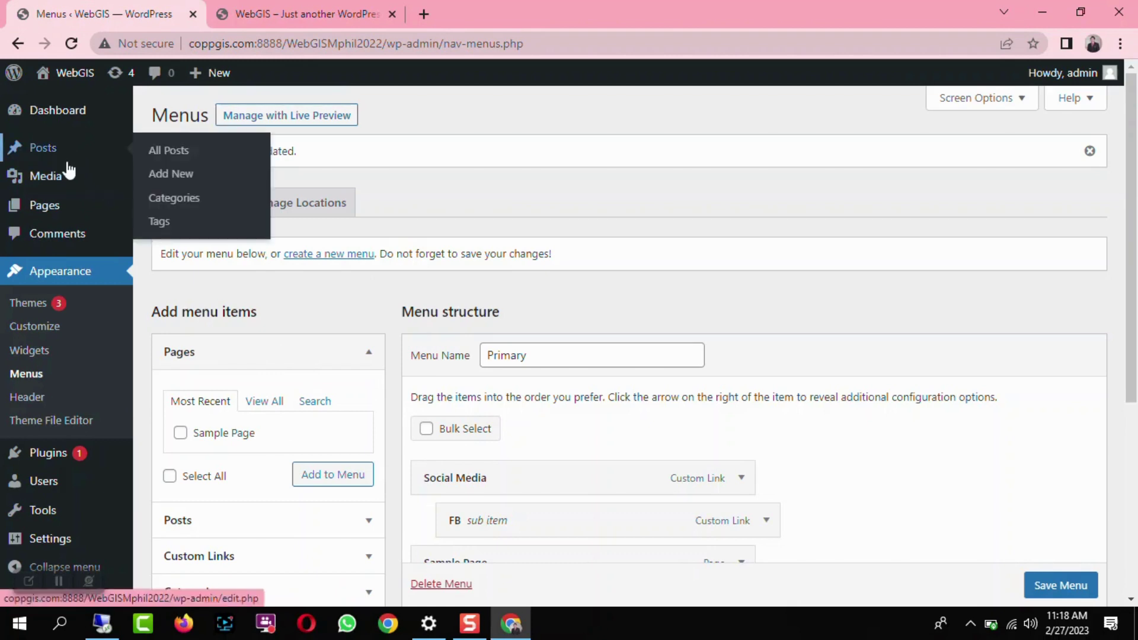
click(57, 208)
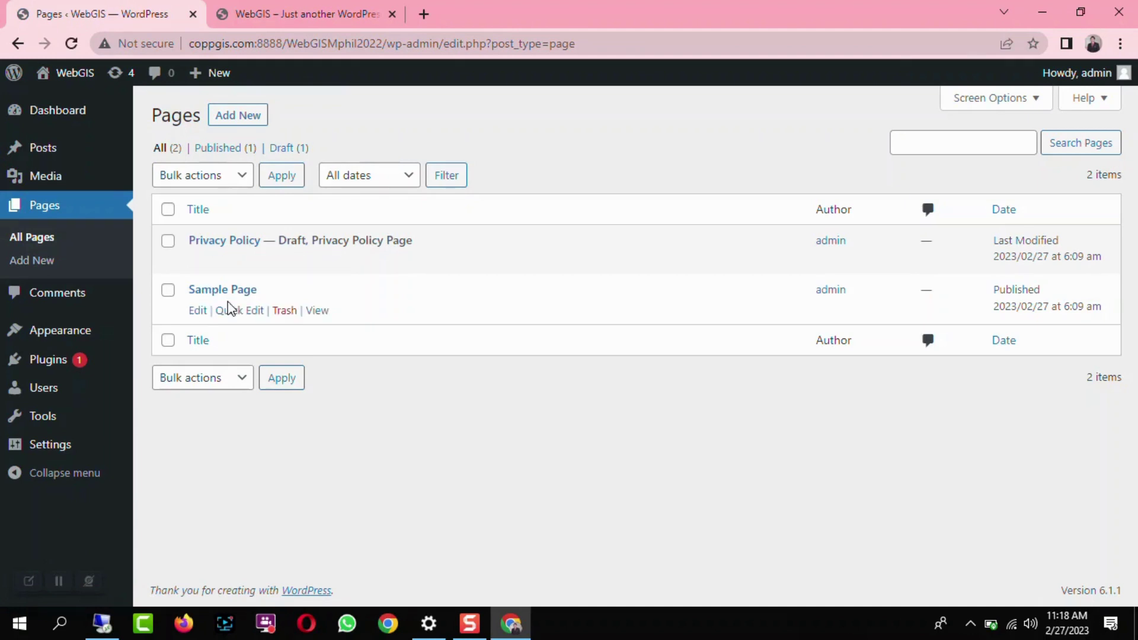
click(242, 118)
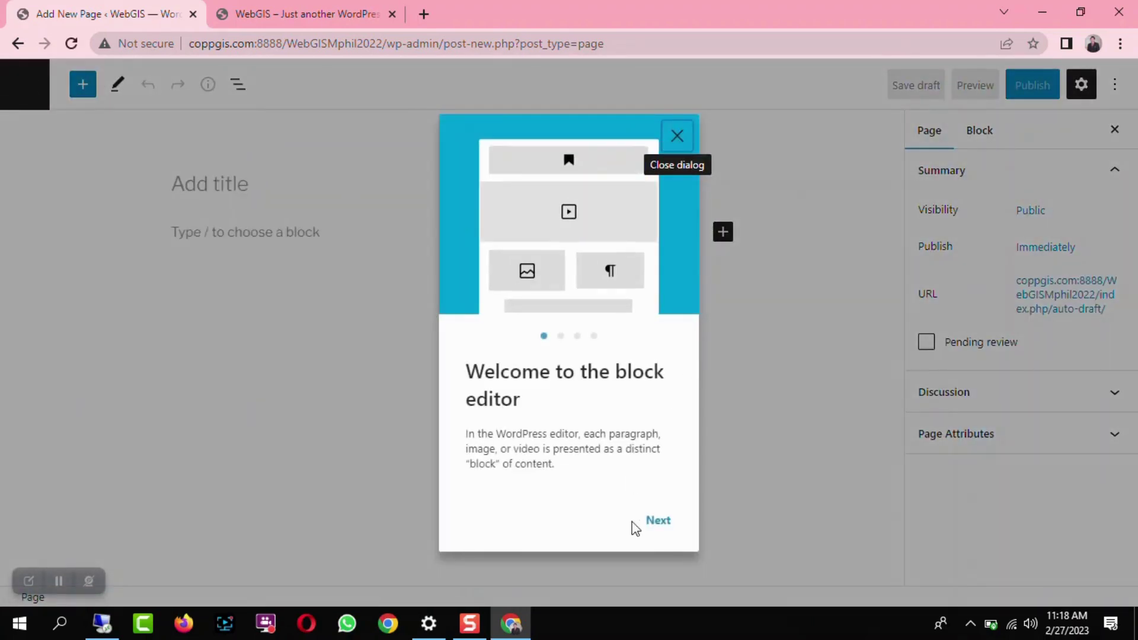
- Go through the block editor's welcome guide and title the new page WebGIS, placing the cursor in its first paragraph
click(658, 524)
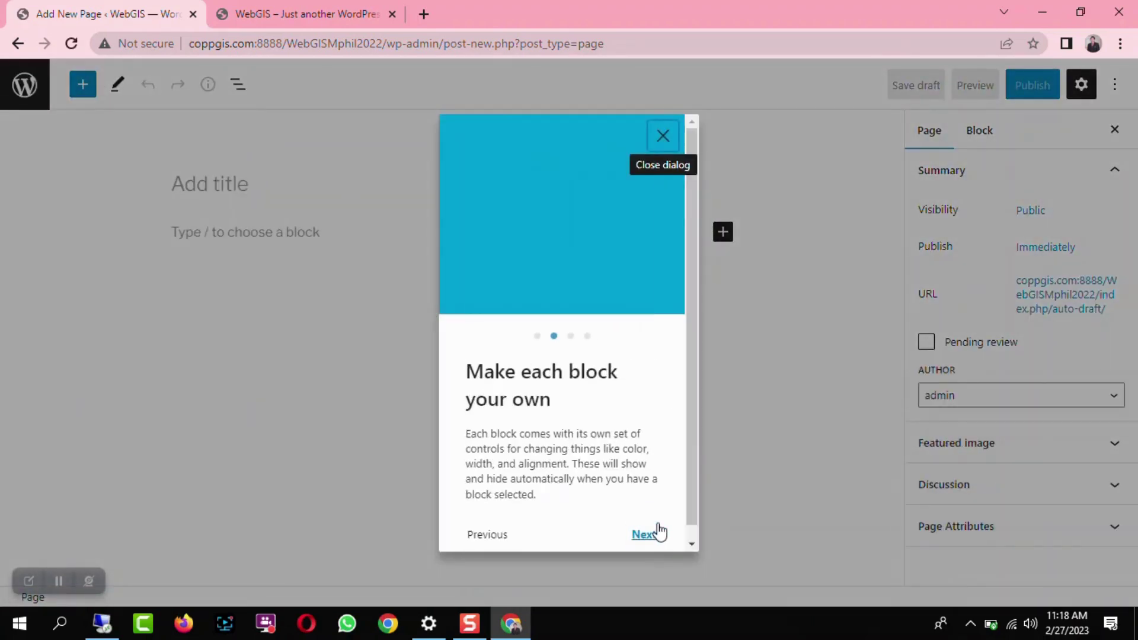
click(657, 524)
click(657, 524)
click(659, 530)
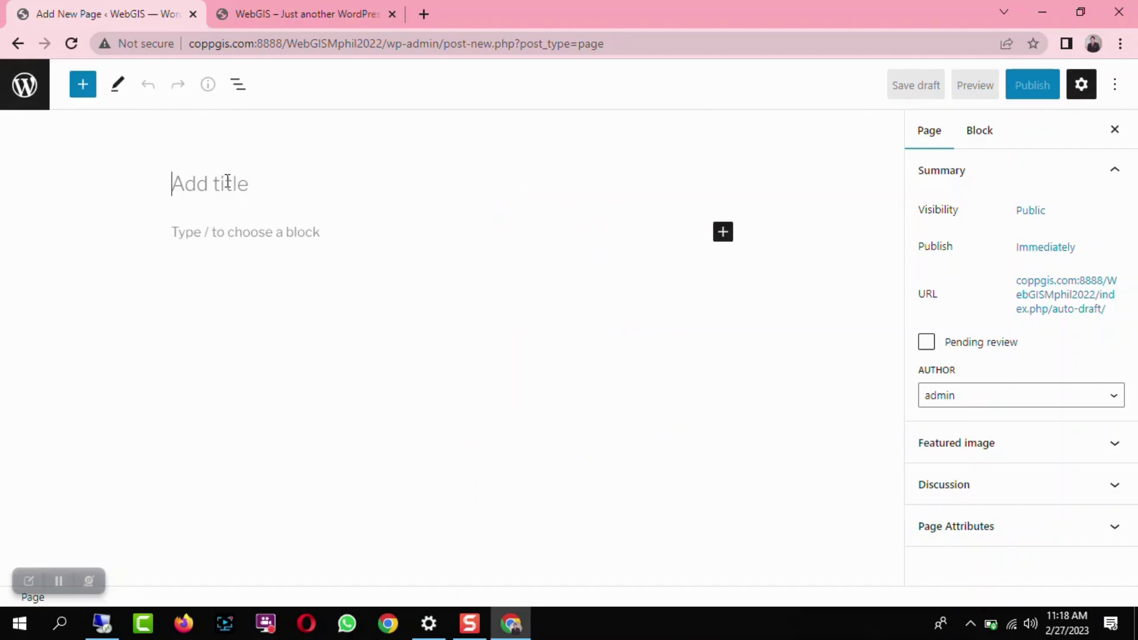
text(WebGIS)
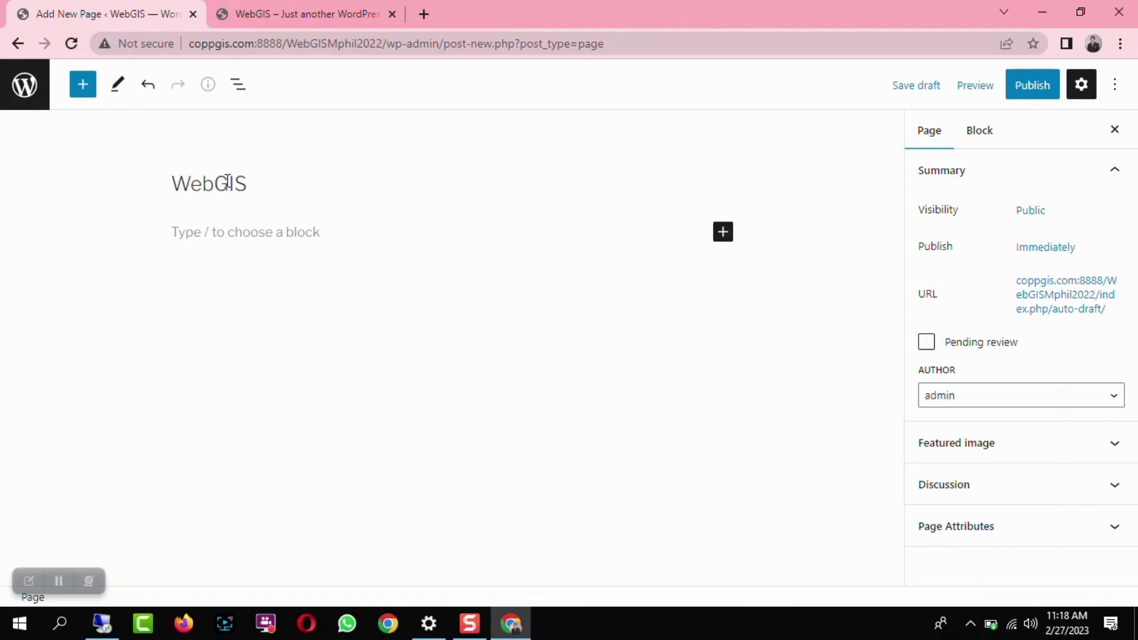
click(293, 244)
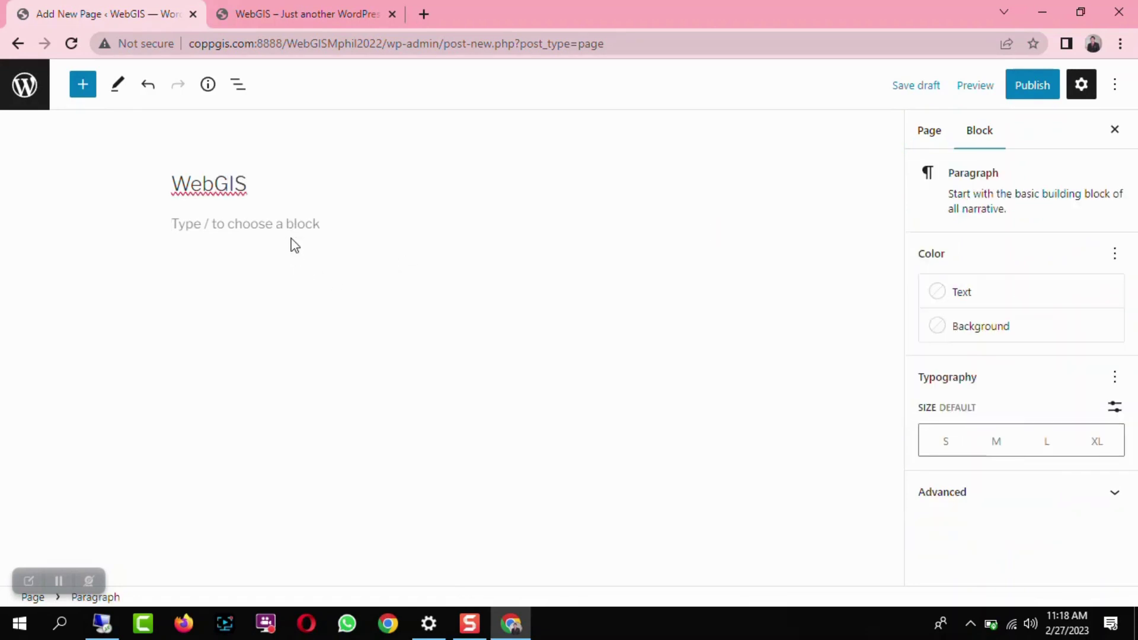
click(303, 16)
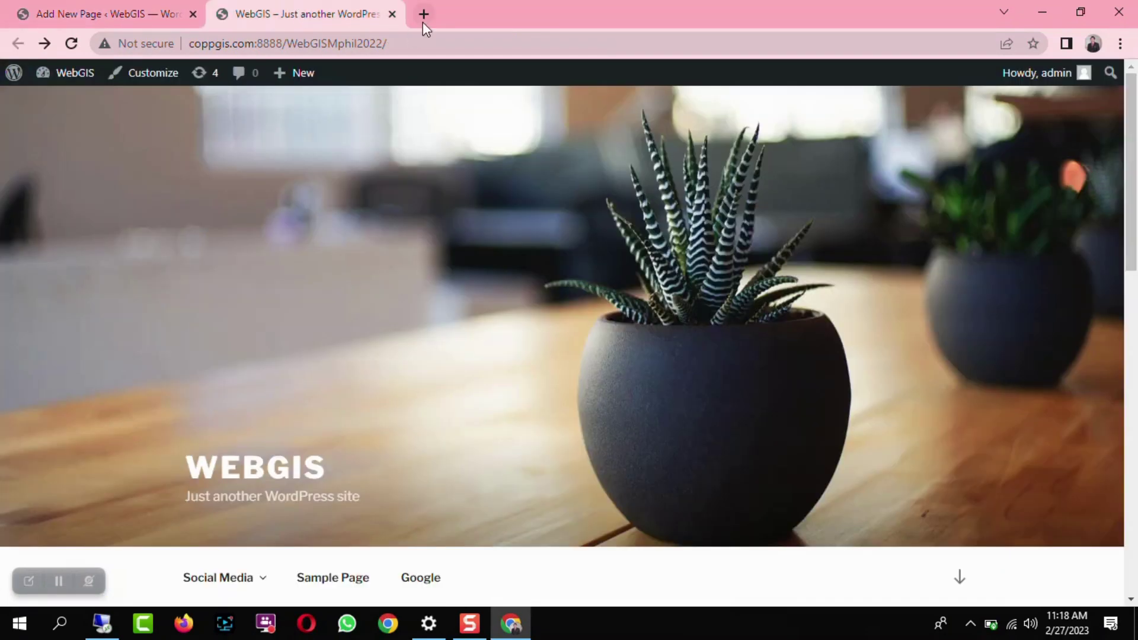
click(423, 17)
click(293, 21)
click(116, 5)
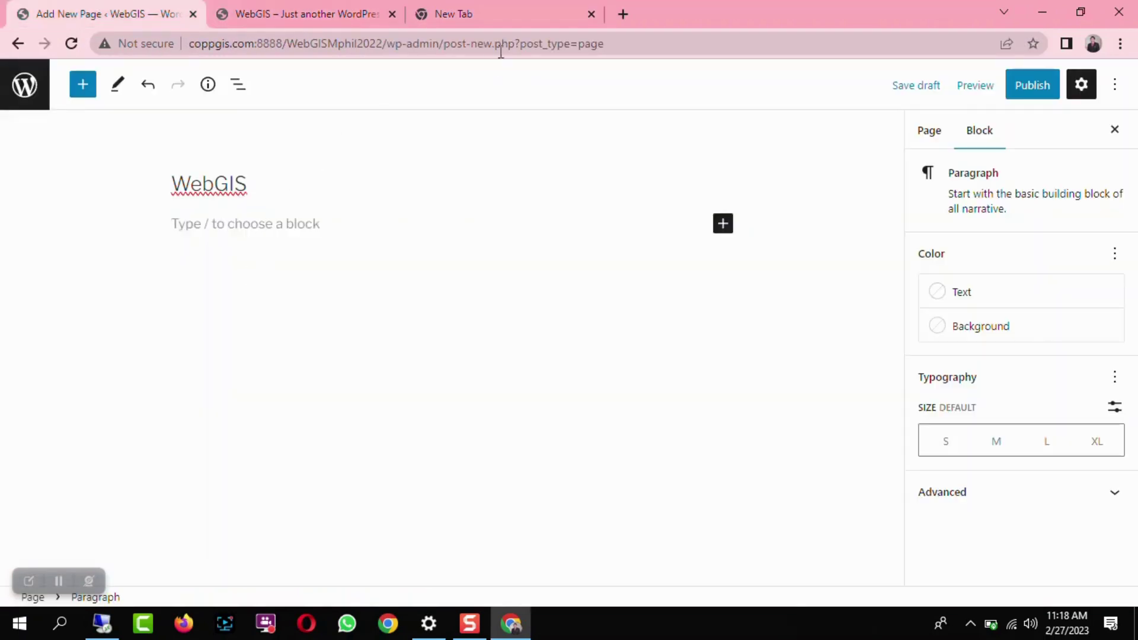
click(480, 6)
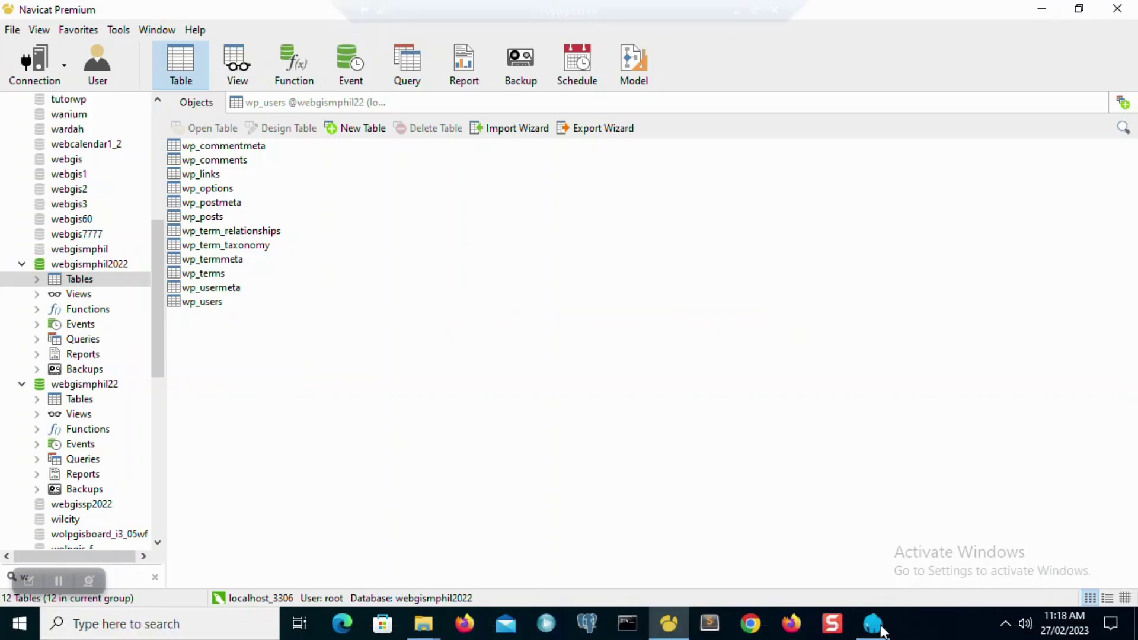
- On the remote desktop, minimize Navicat, bring up the Laragon instance running on port 7777 and open its local website in the browser
mouse_move(876, 634)
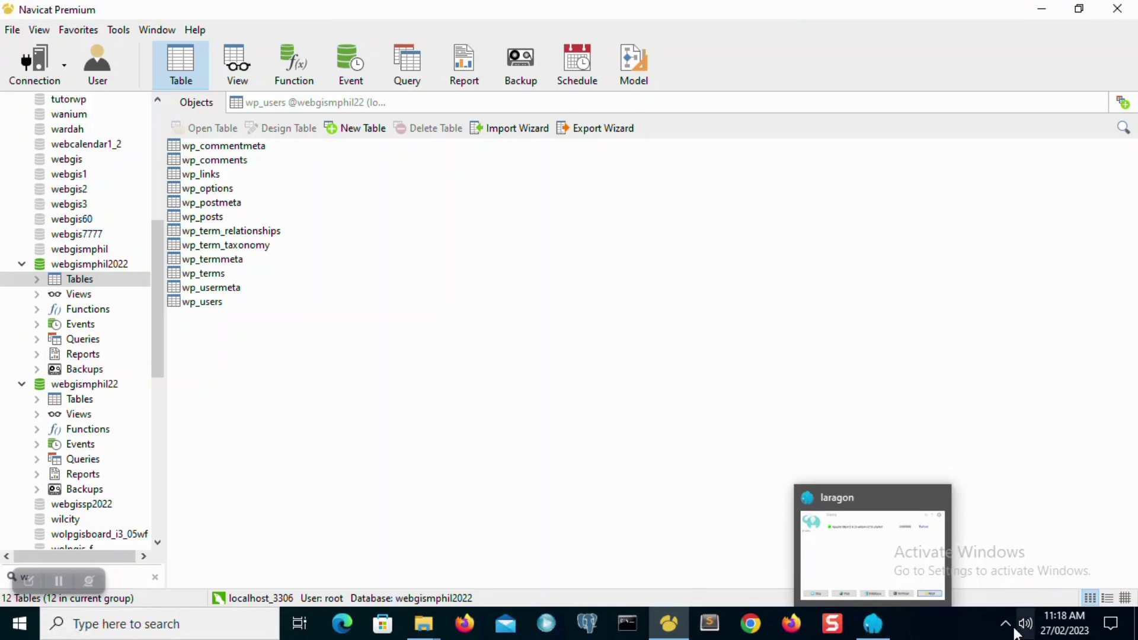
click(1042, 9)
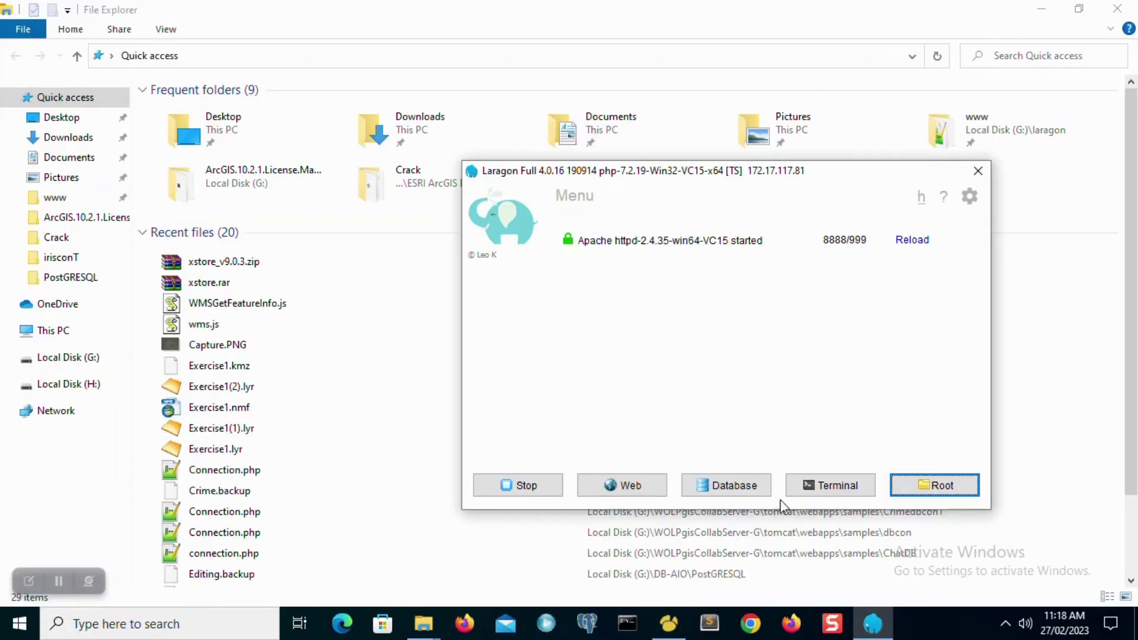
click(1006, 626)
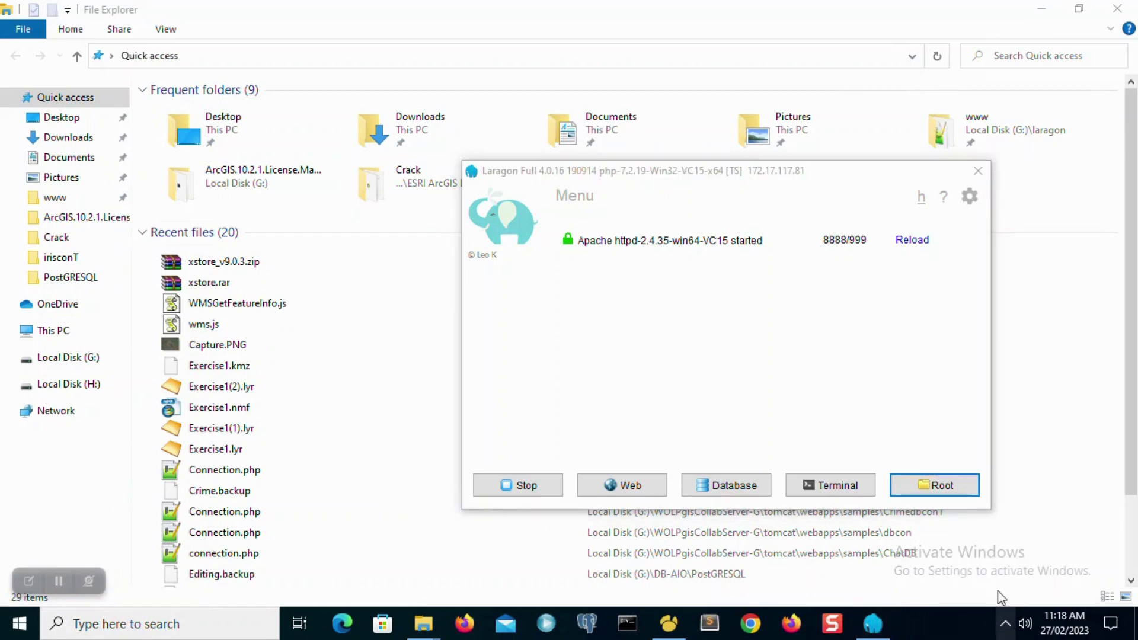
click(974, 556)
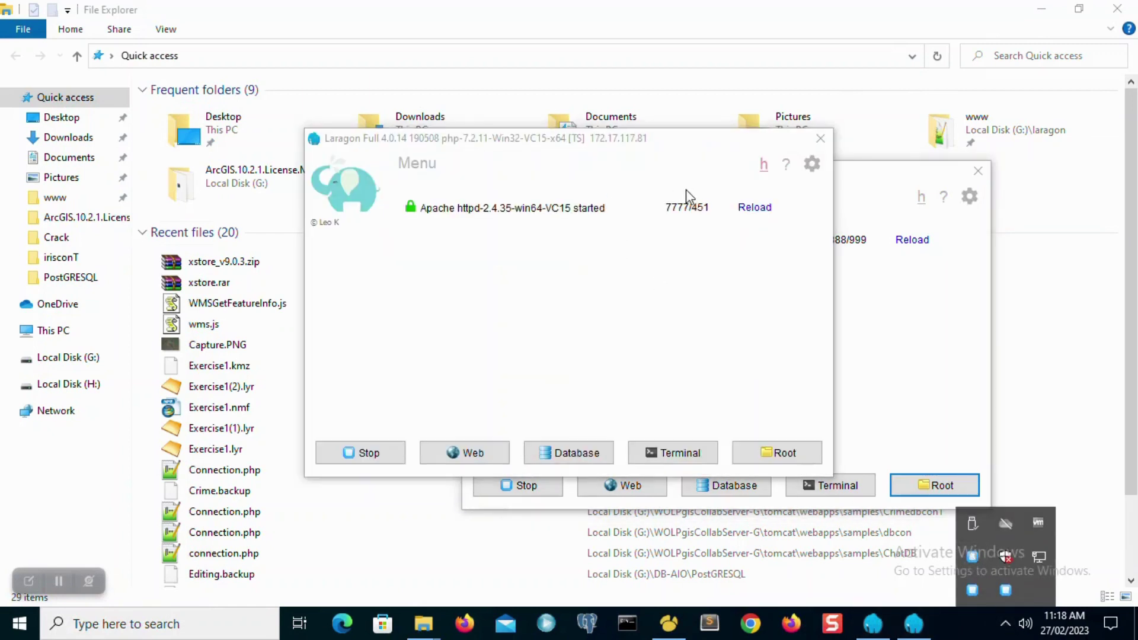
click(474, 456)
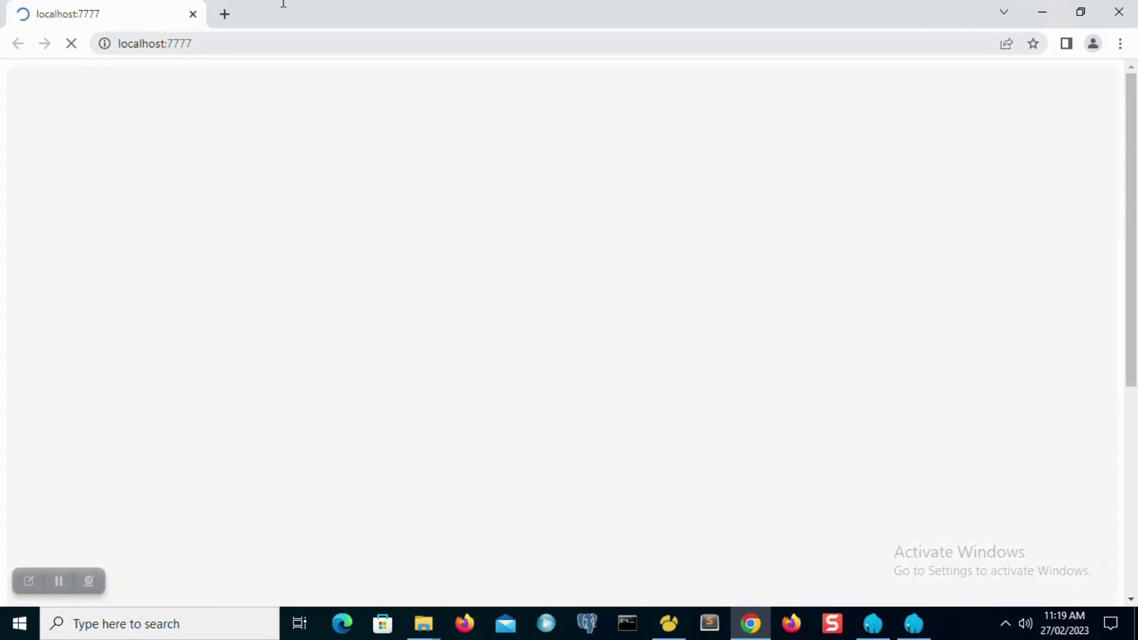
- Leave the remote desktop, return to the WebGIS page's block editor in the local browser and open its full block library
click(733, 10)
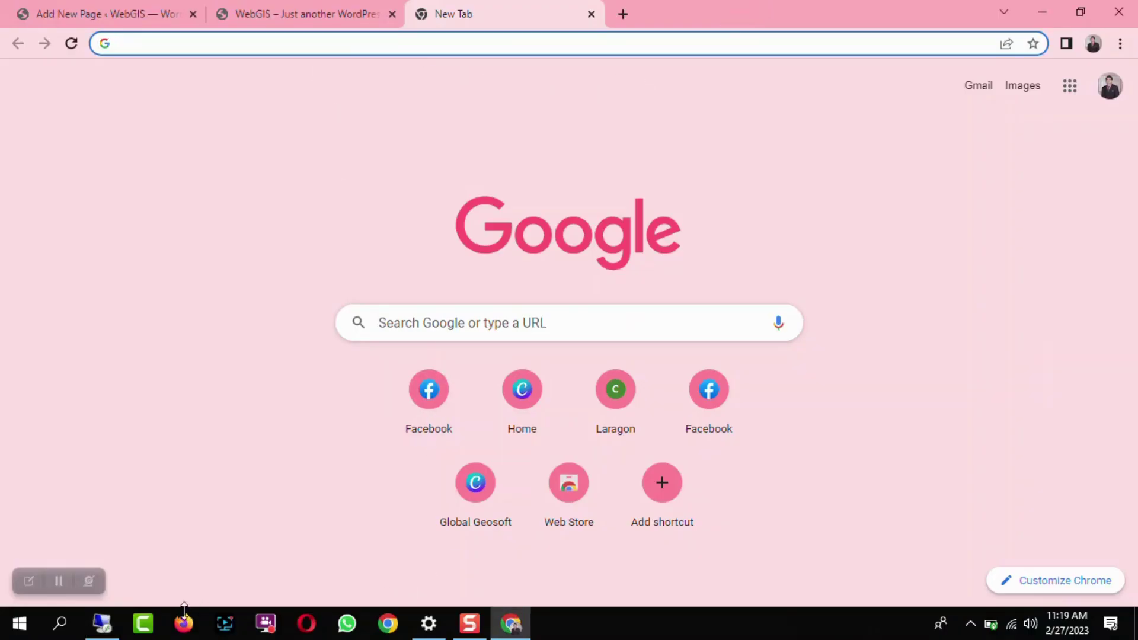
click(512, 624)
click(514, 625)
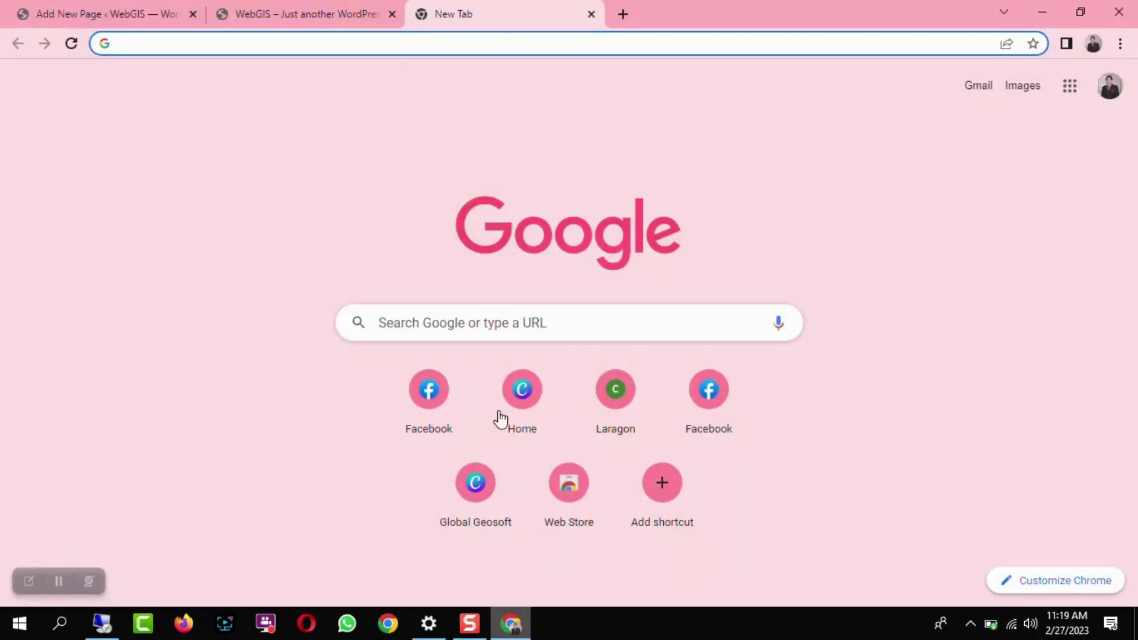
click(329, 11)
click(123, 18)
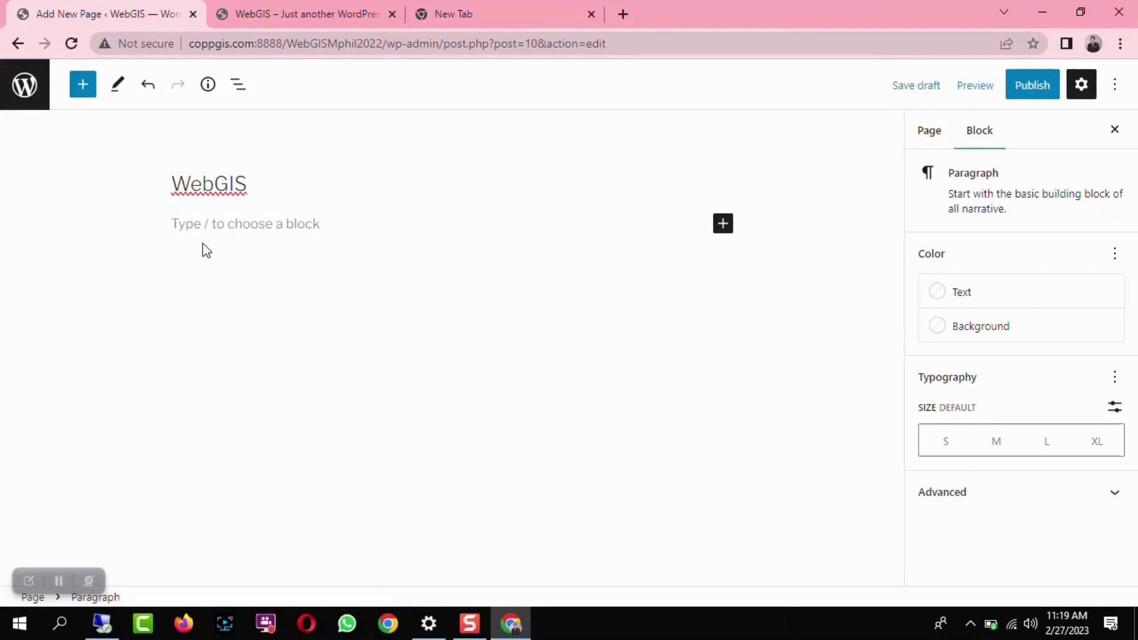
click(722, 225)
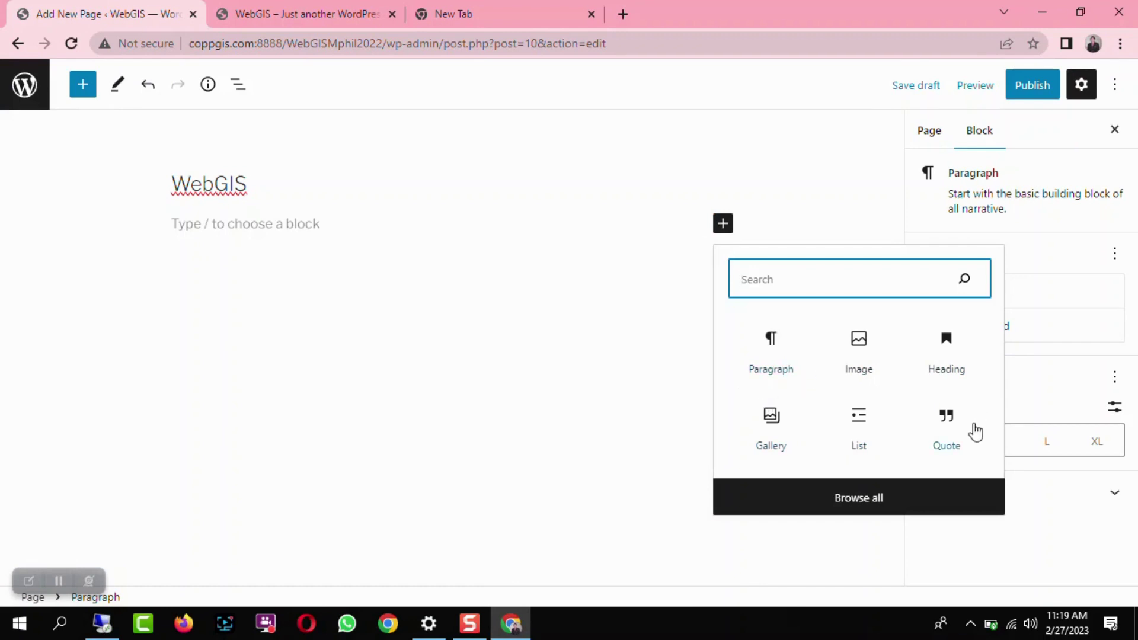
click(846, 506)
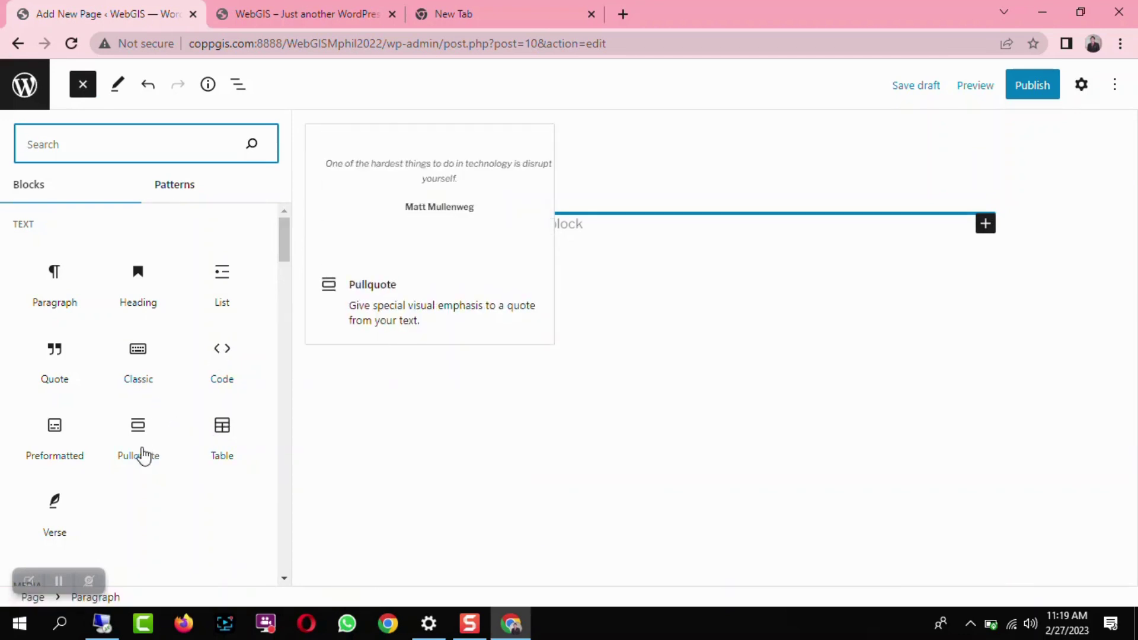
- Insert a YouTube block from the Embeds category beneath the WebGIS page title
scroll(68, 510, down, 3)
scroll(89, 480, down, 1)
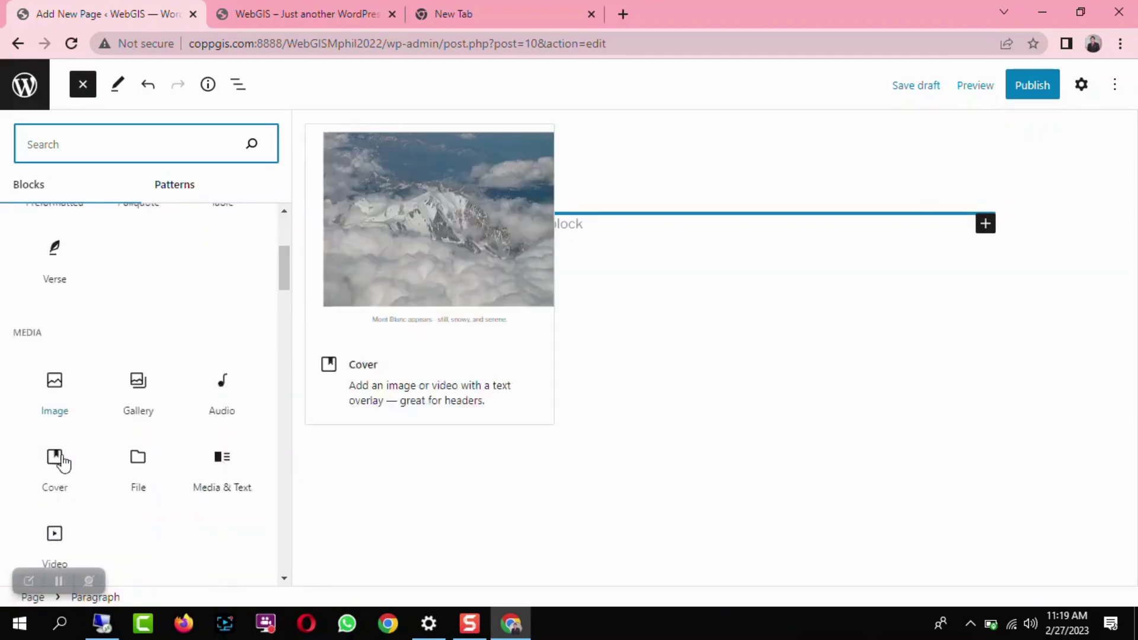
scroll(64, 462, down, 1)
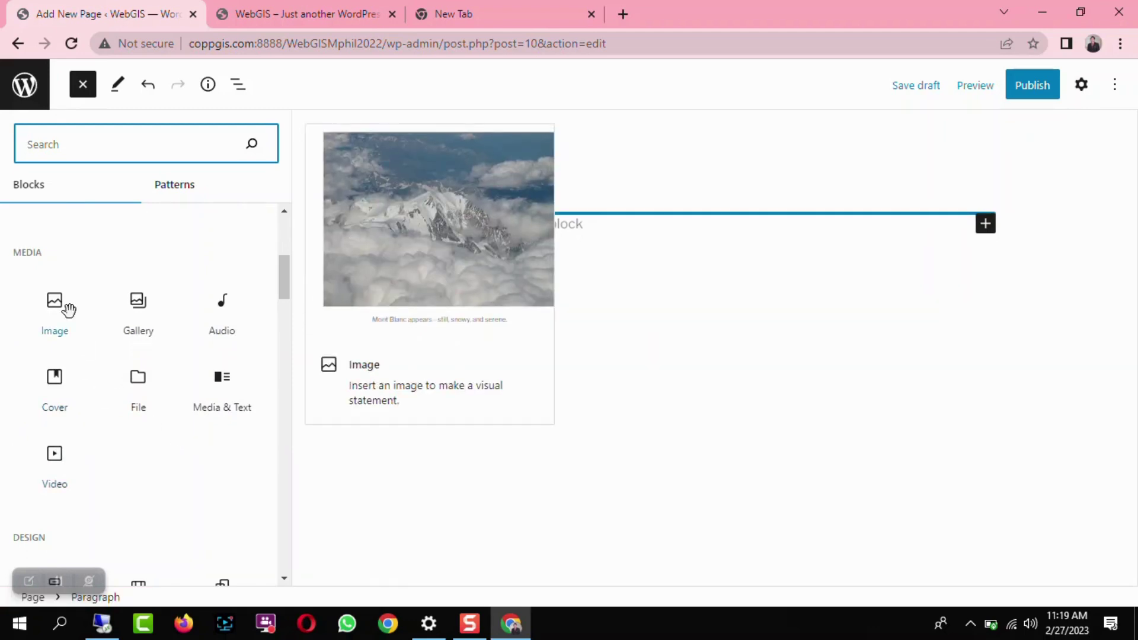
scroll(68, 308, down, 4)
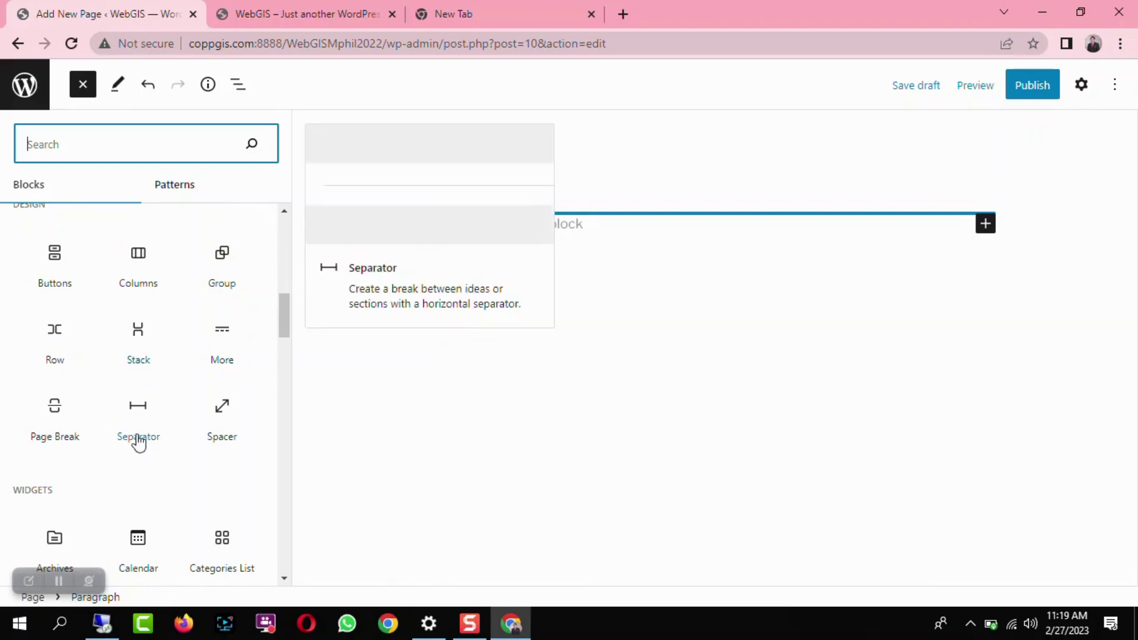
scroll(137, 439, down, 3)
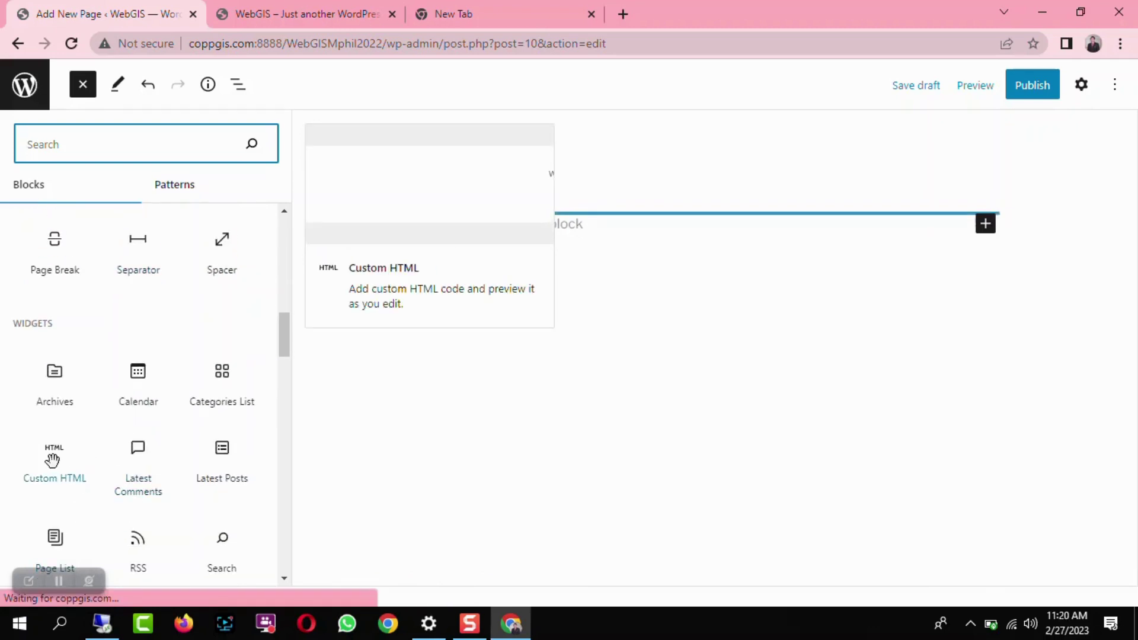
scroll(52, 459, down, 4)
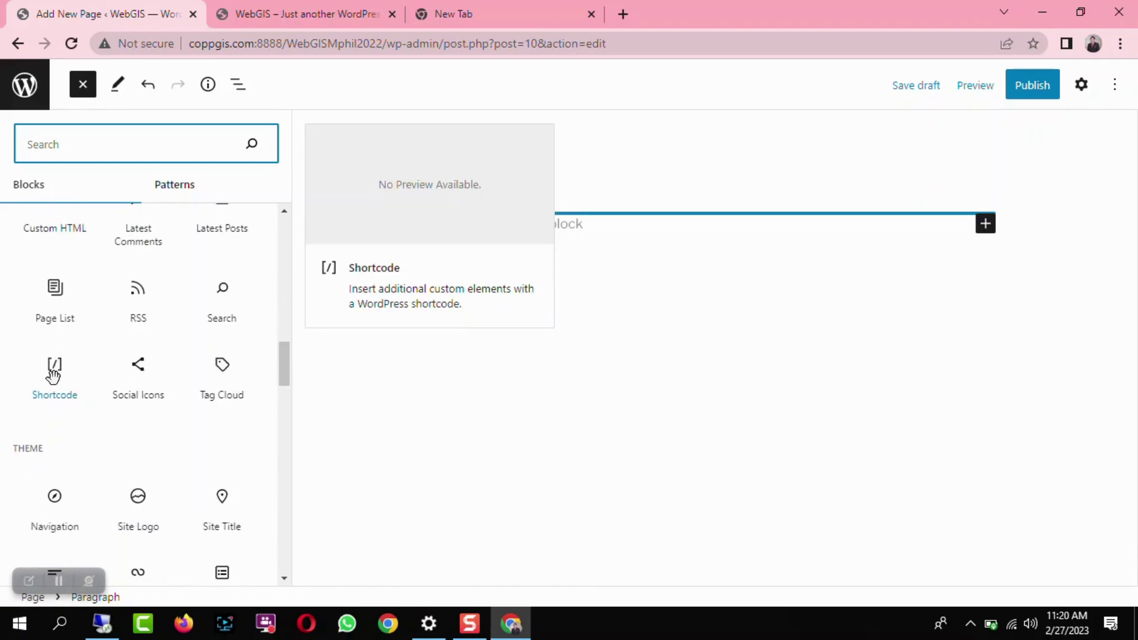
scroll(99, 411, down, 3)
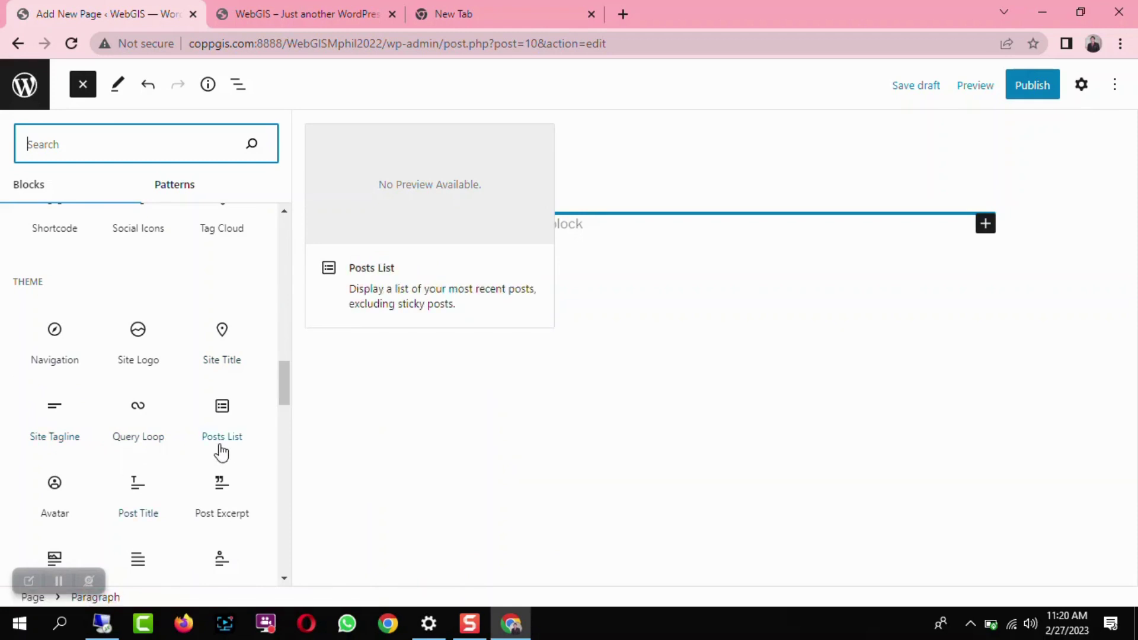
scroll(222, 452, down, 3)
scroll(222, 456, down, 4)
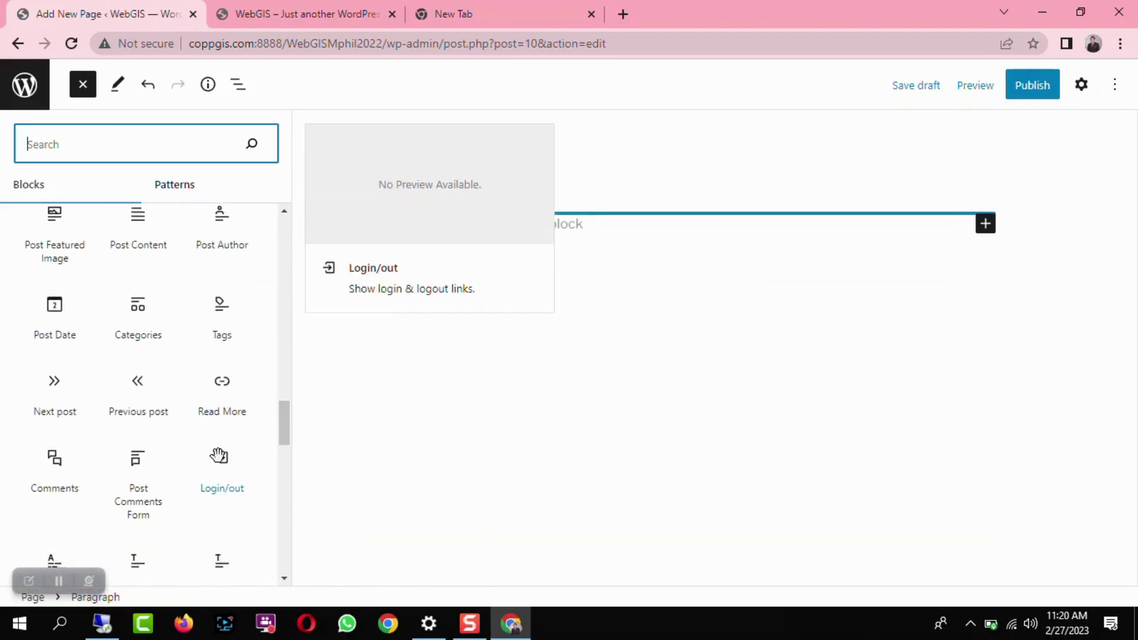
scroll(222, 464, down, 6)
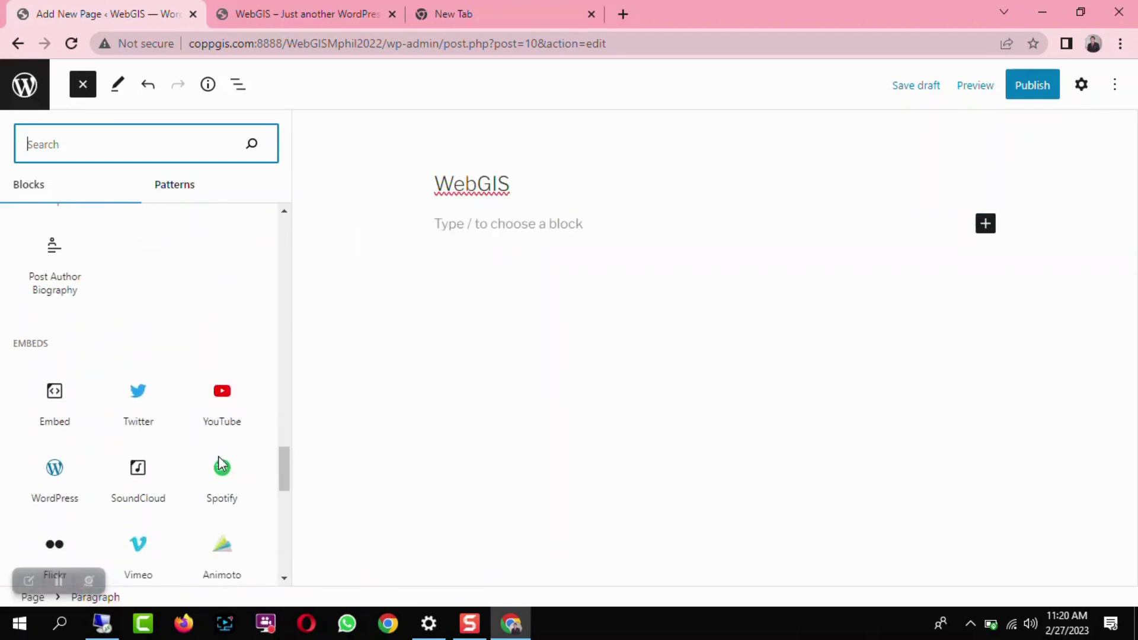
scroll(222, 465, down, 1)
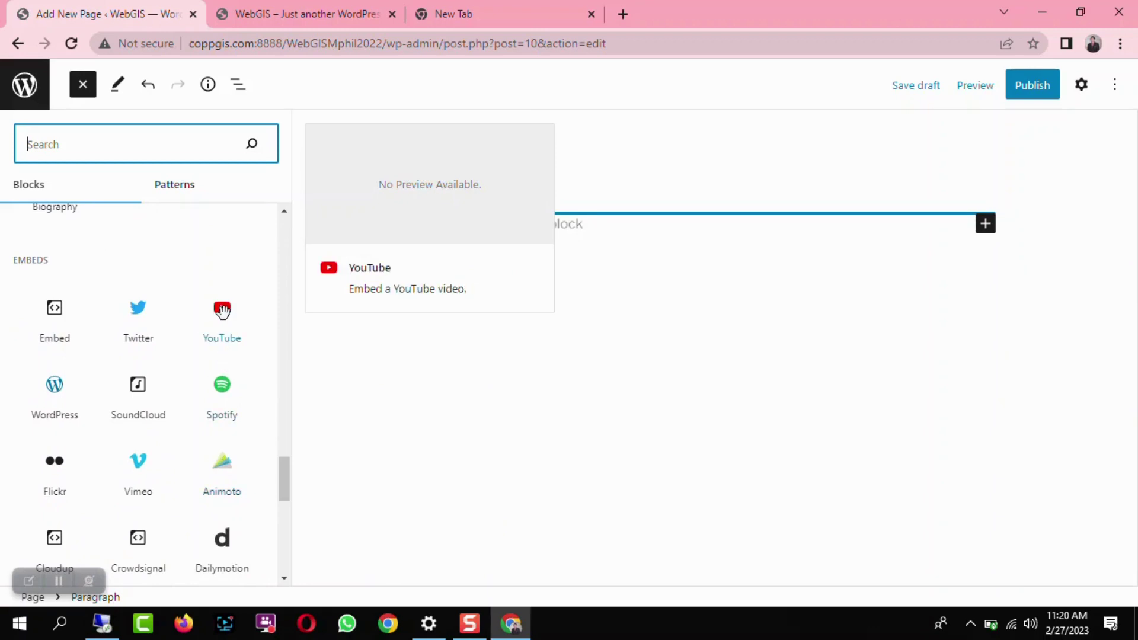
click(221, 310)
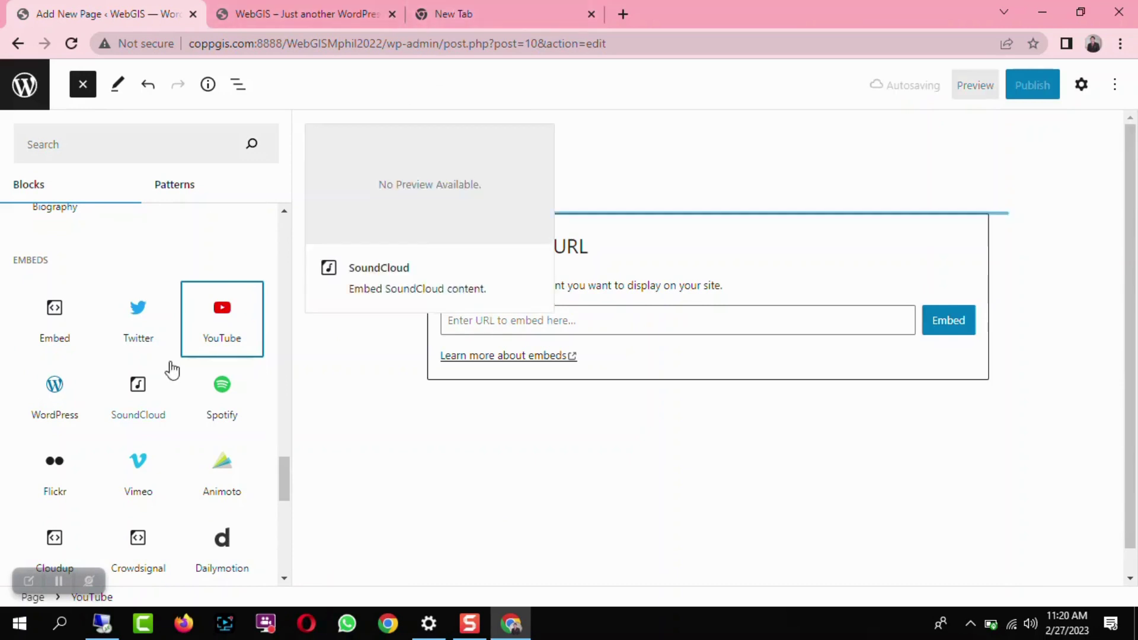
click(474, 13)
click(451, 43)
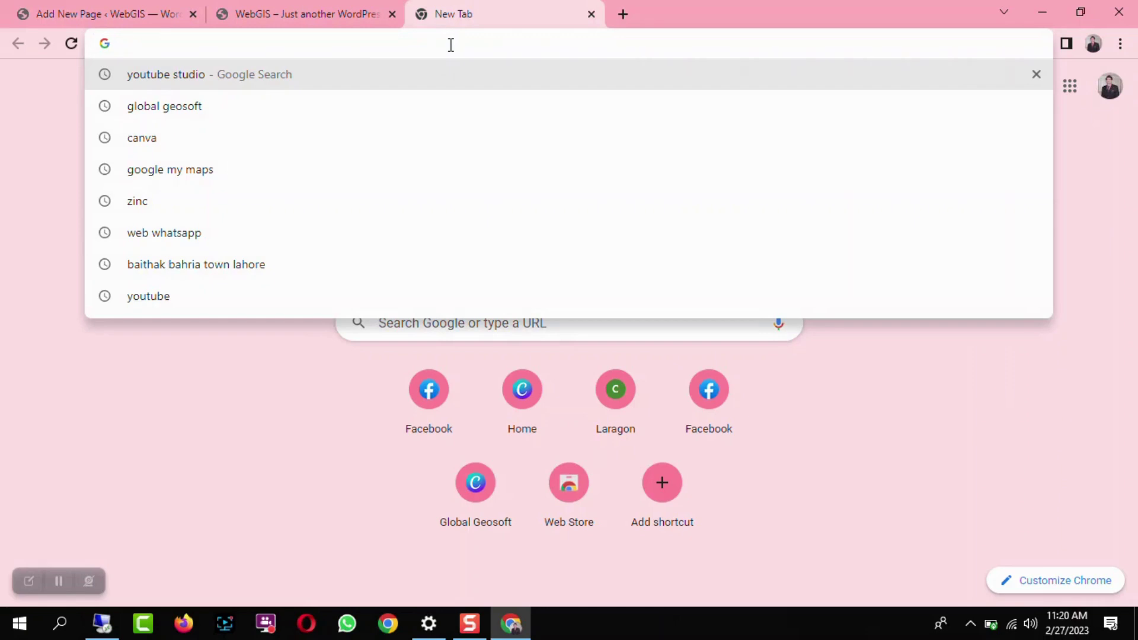
click(84, 14)
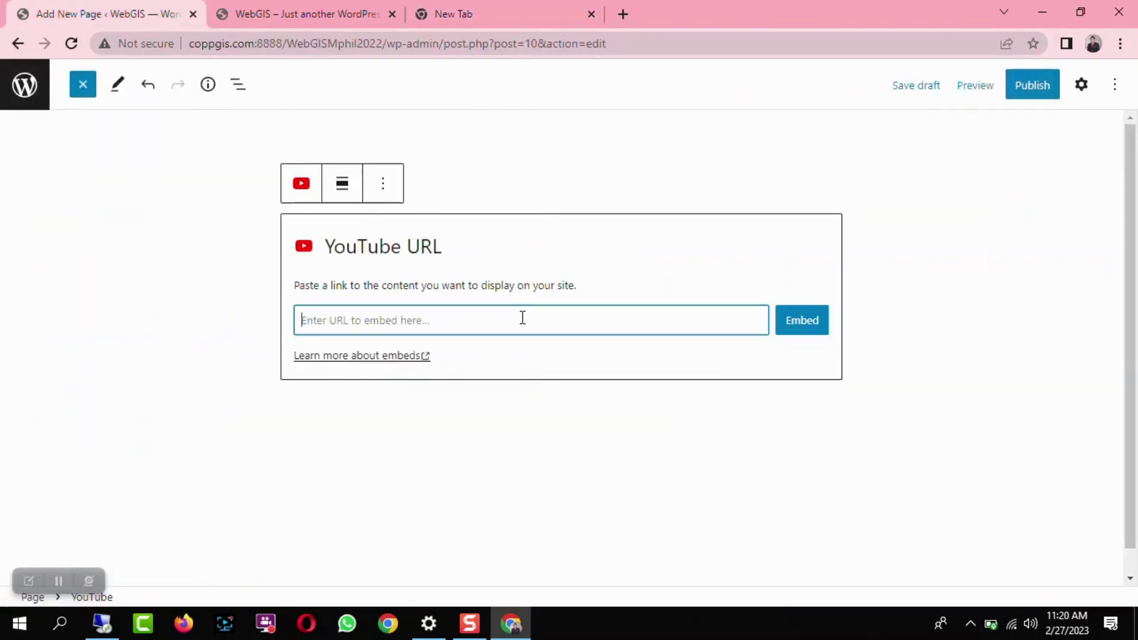
click(523, 318)
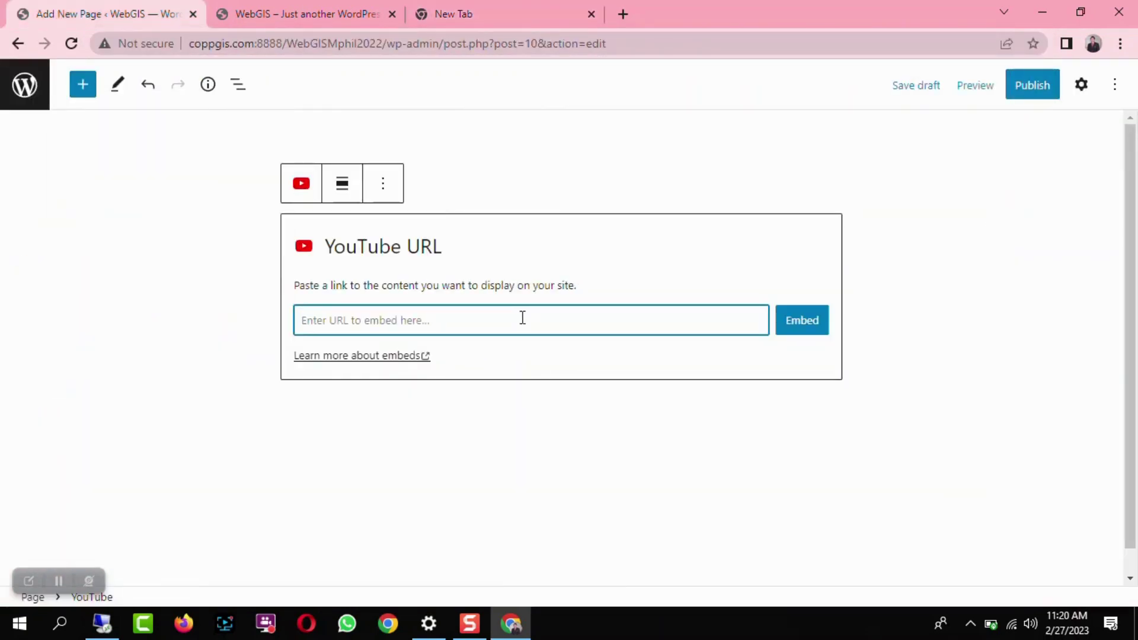
text(youtube.co)
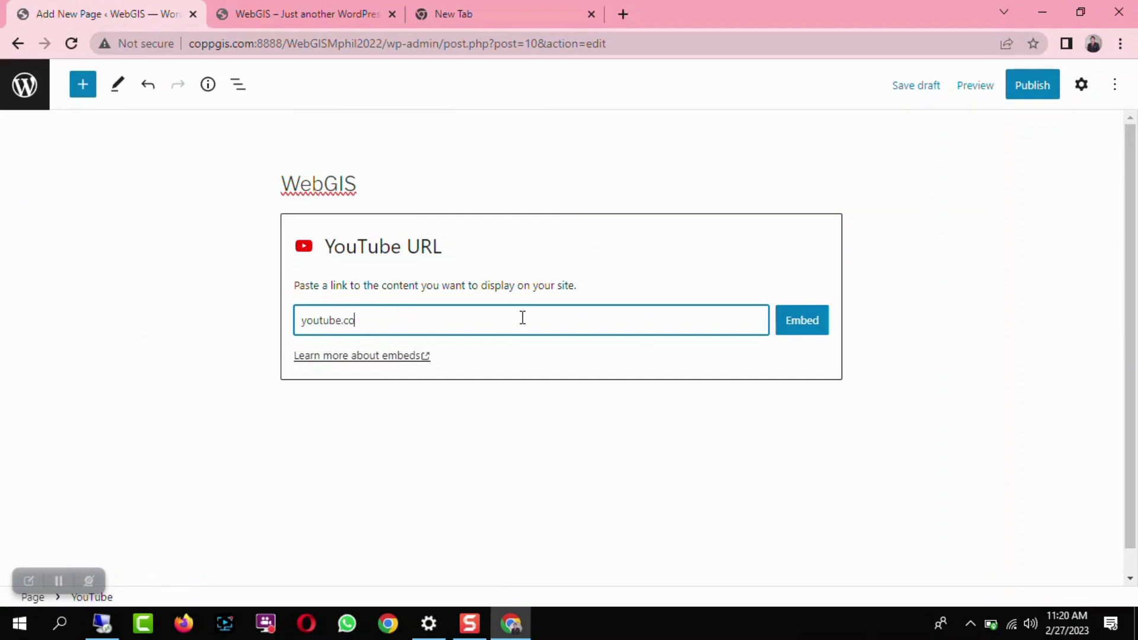
text(m/@glb)
text(obalgeosoft)
click(814, 321)
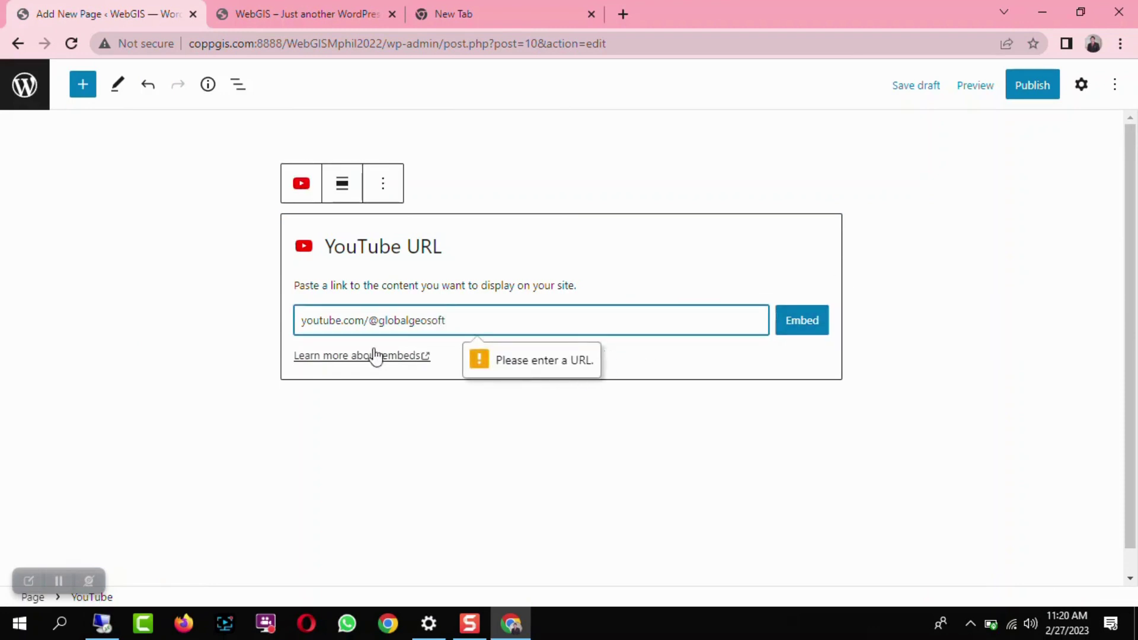
click(302, 323)
text(http://)
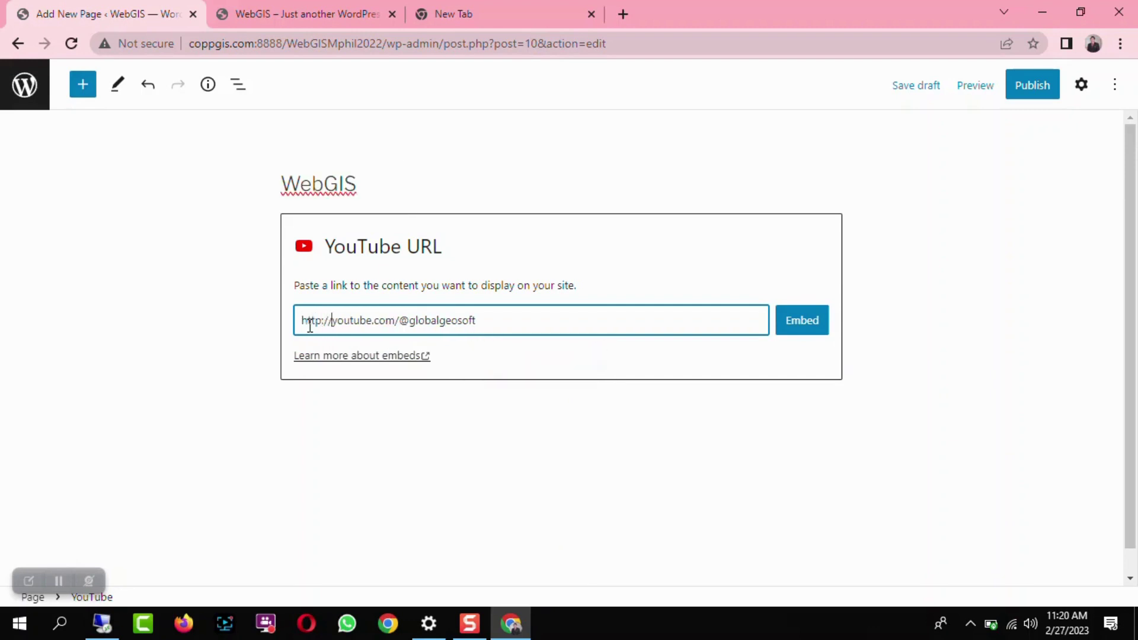
click(821, 320)
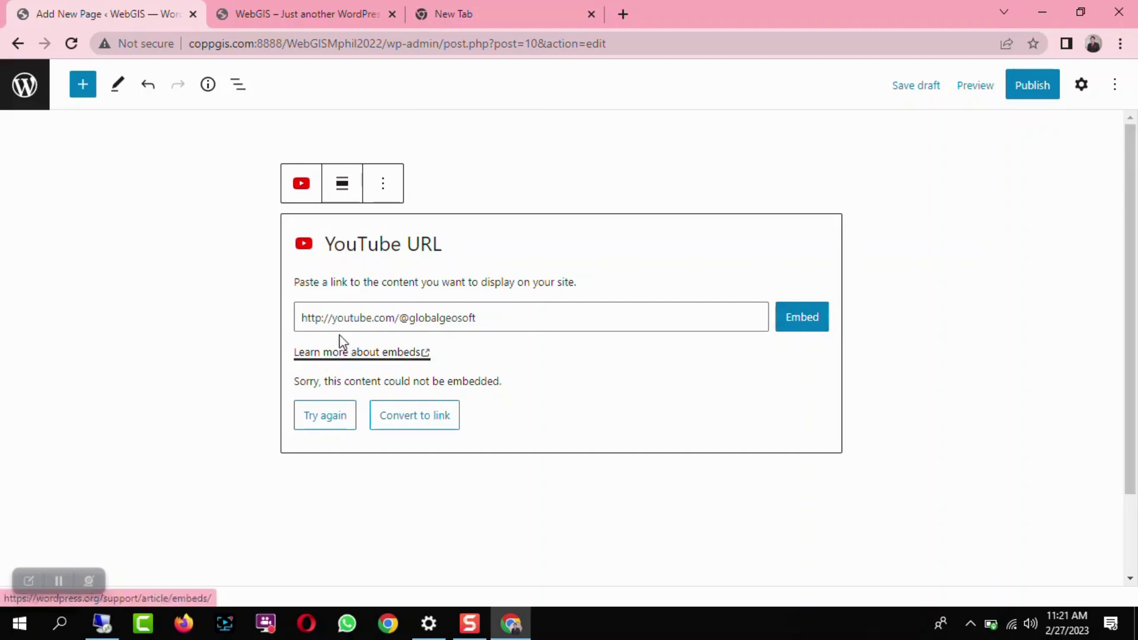
click(320, 317)
text(s)
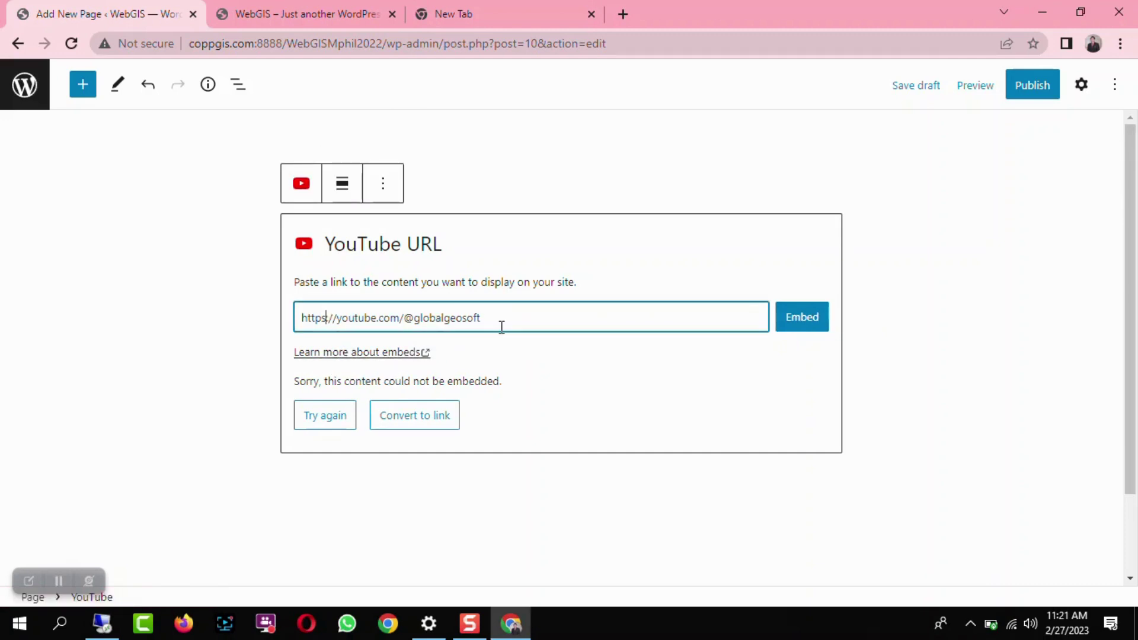
click(508, 20)
click(475, 45)
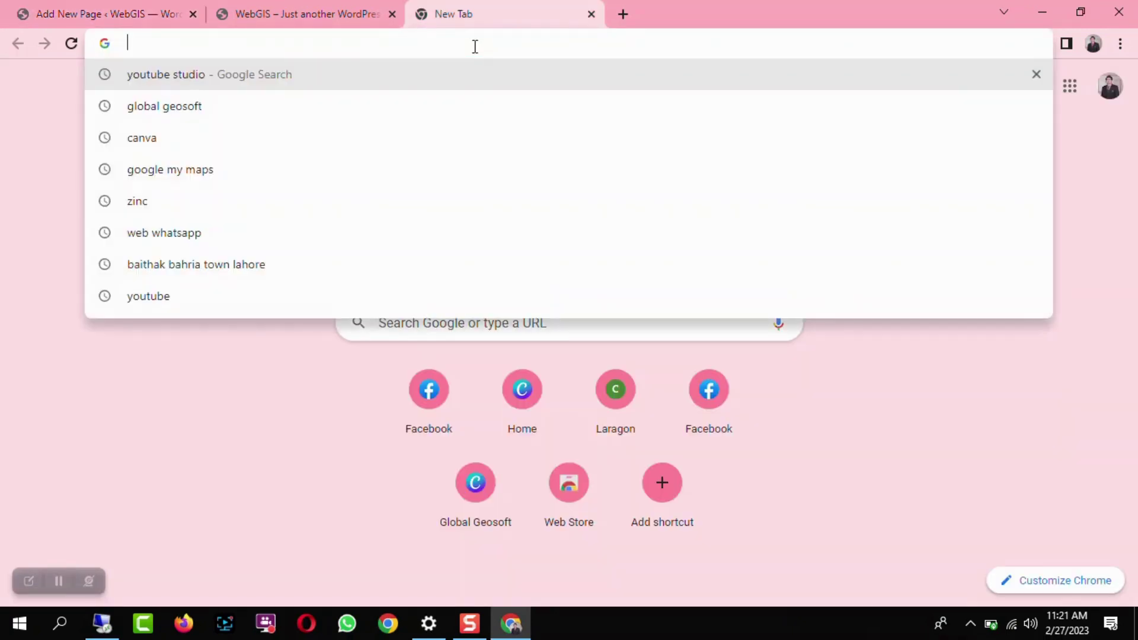
text(gl)
key(BackSpace)
key(BackSpace)
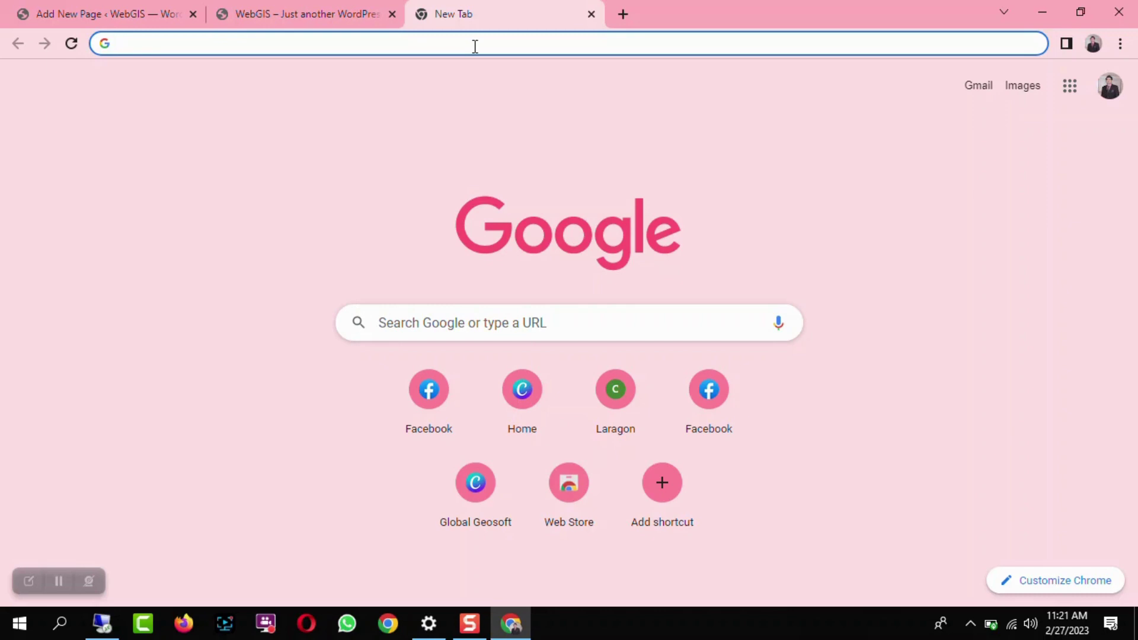
text(ww)
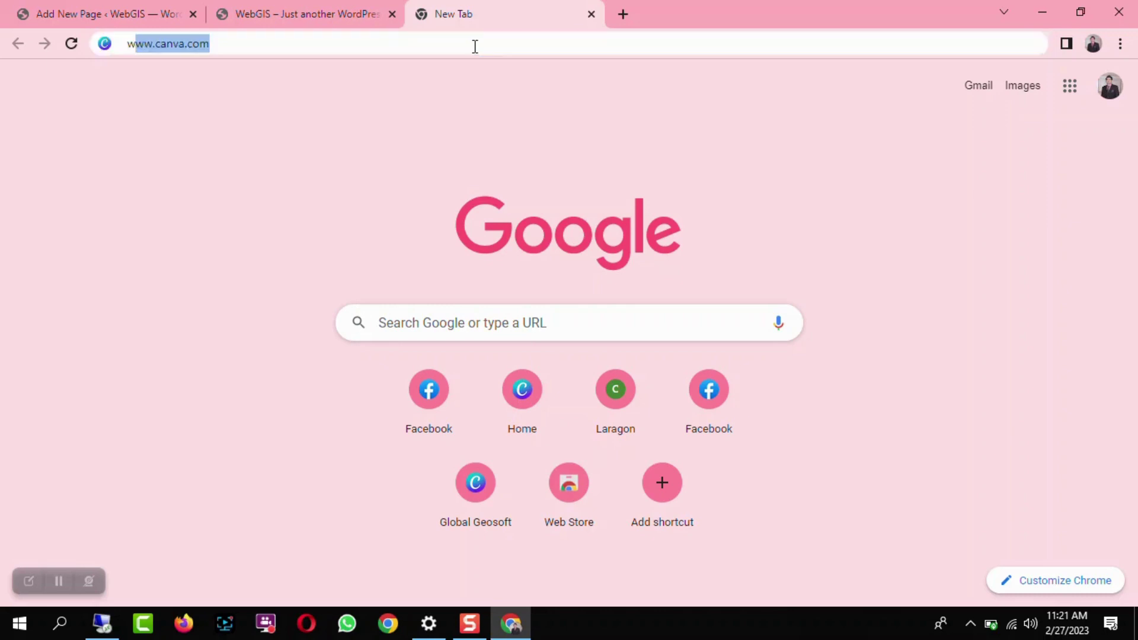
key(BackSpace)
key(BackSpace)
key(BackSpace)
text(g)
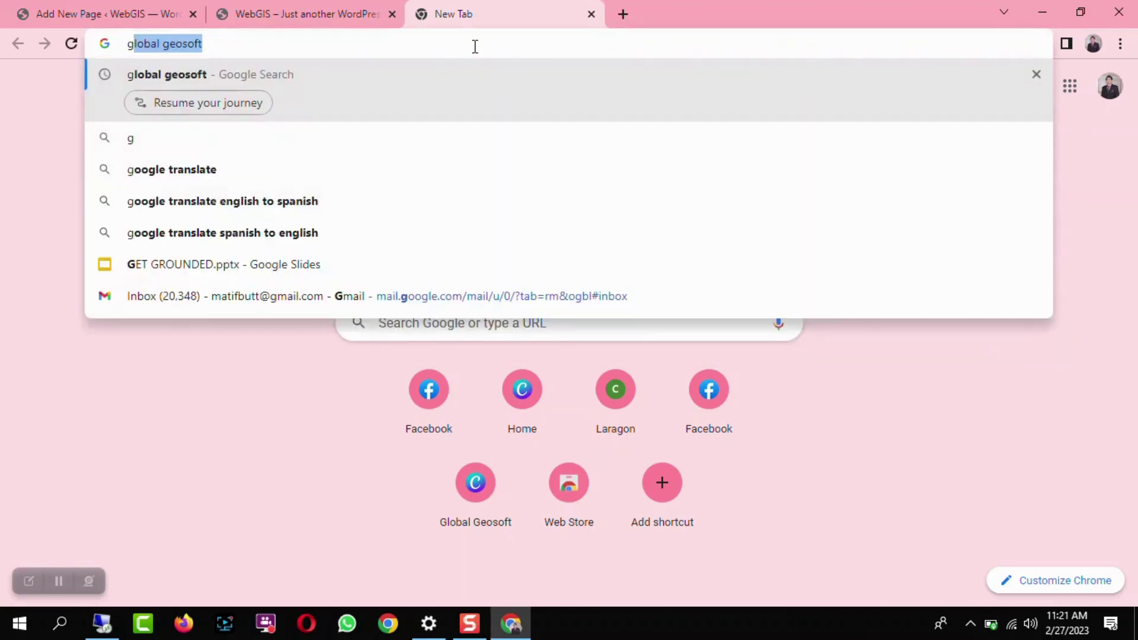
key(BackSpace)
key(BackSpace)
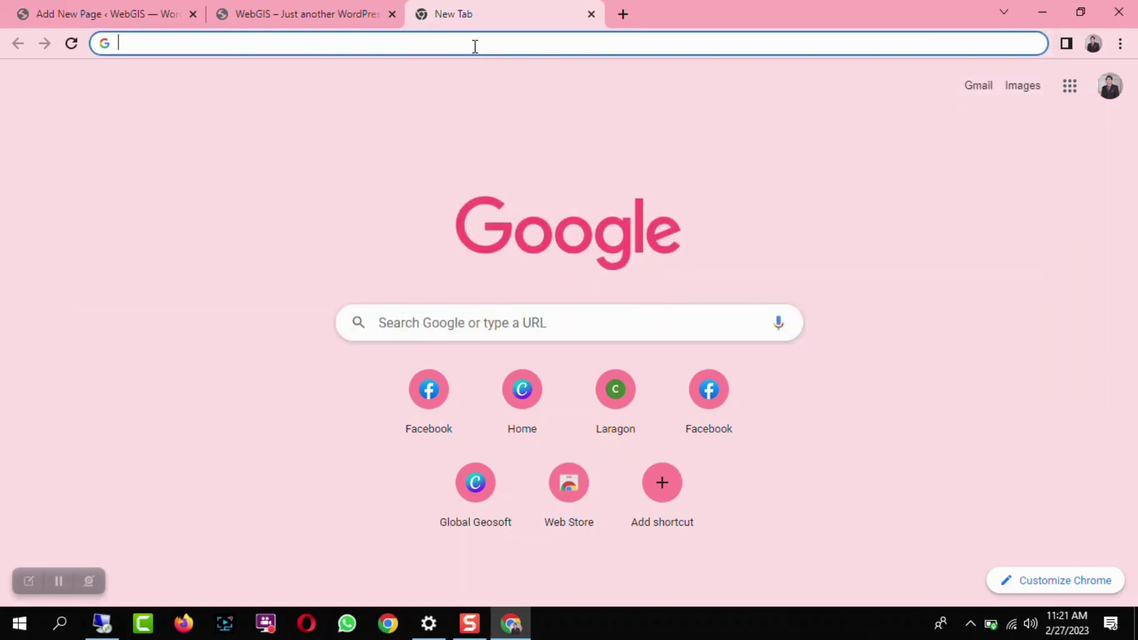
text(yo)
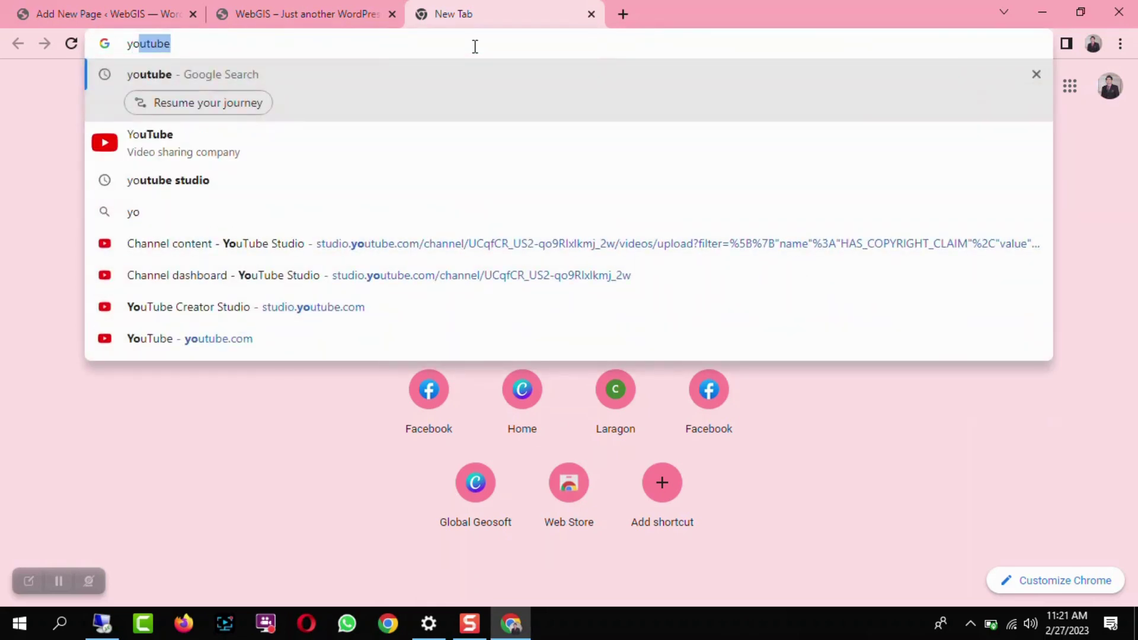
text(utube.com)
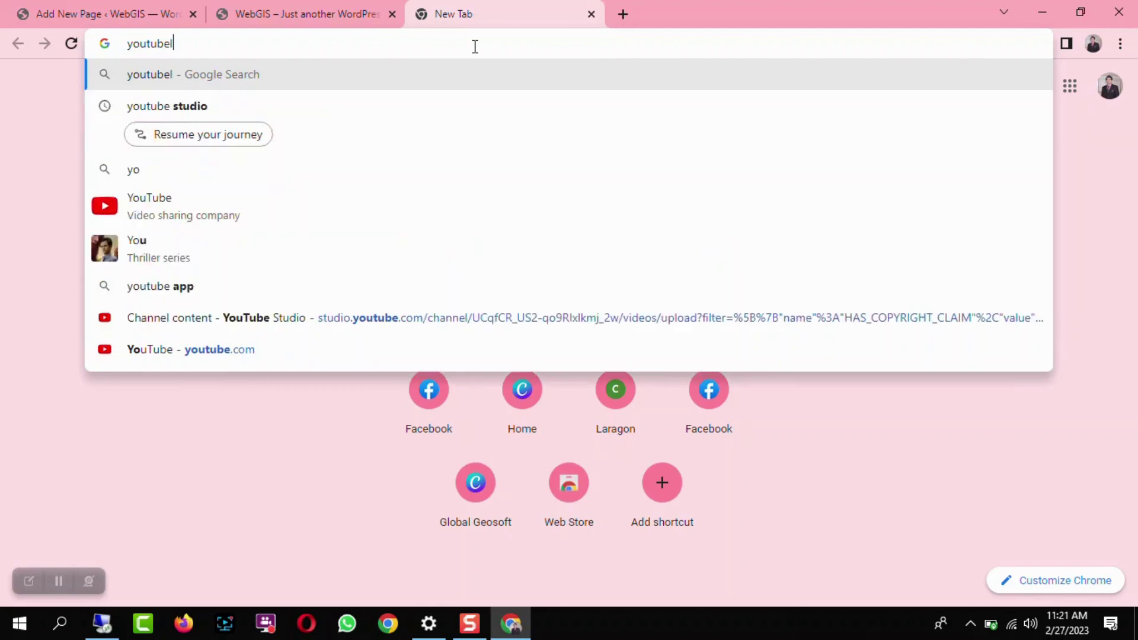
text(/)
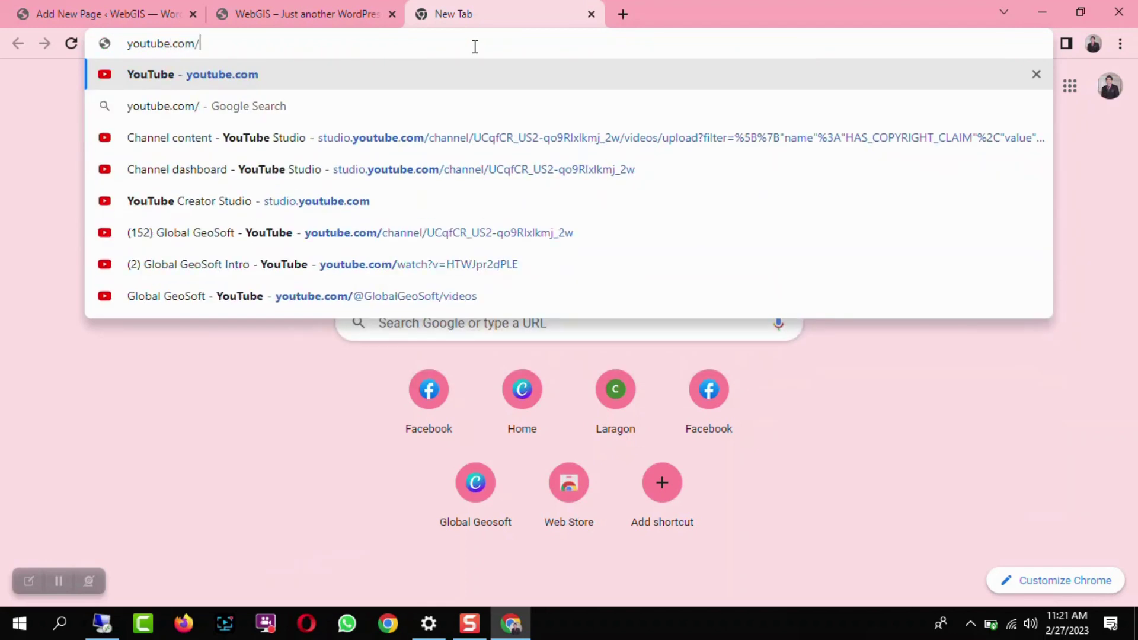
text(@gl)
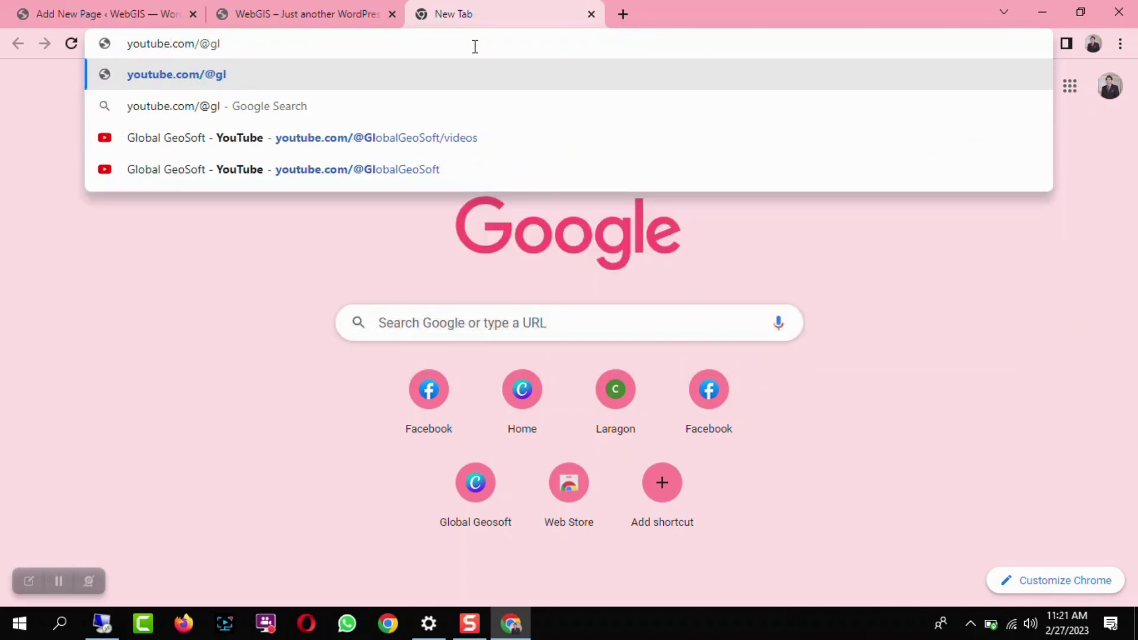
click(412, 150)
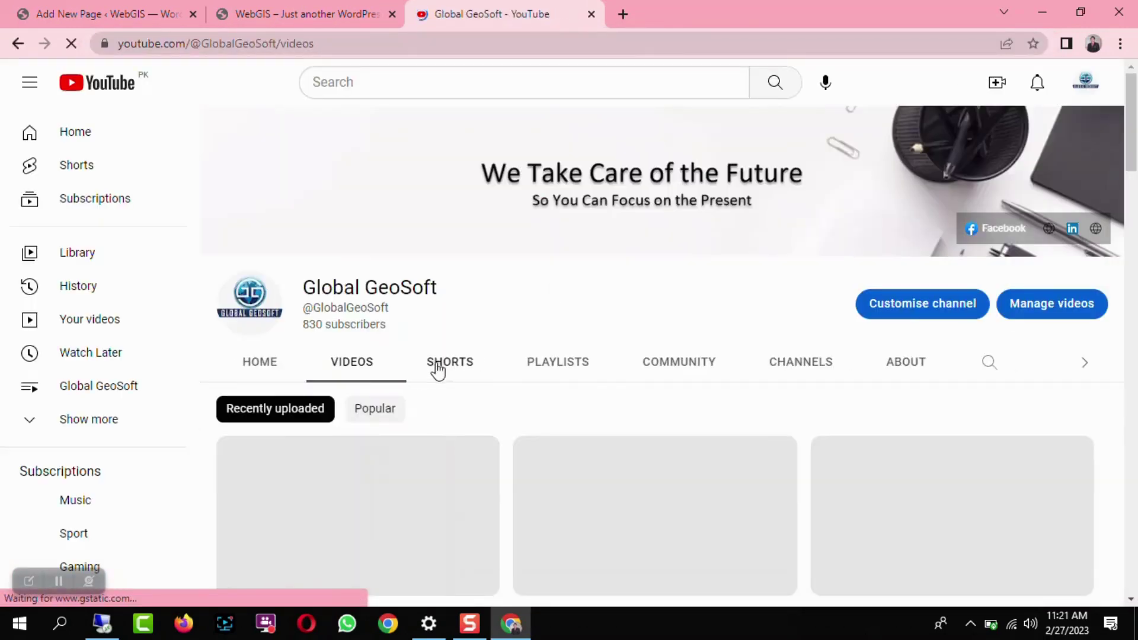
- Open the Global GeoSoft Marketing video from the channel's recent uploads and copy its web address
scroll(437, 370, down, 4)
click(278, 366)
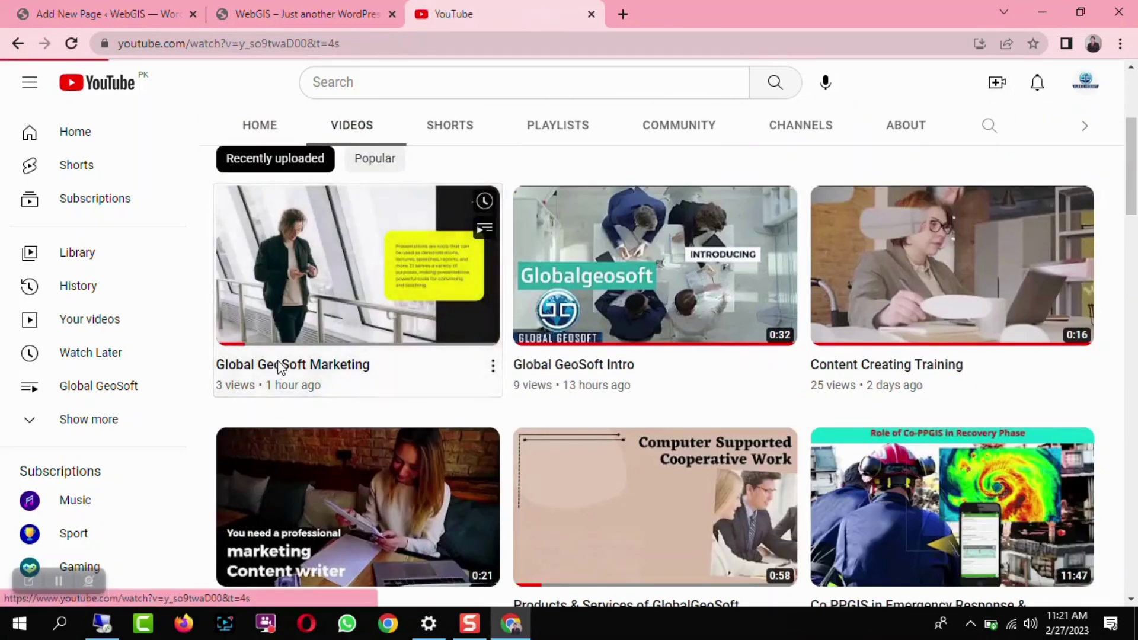
click(253, 46)
key(ctrl+c)
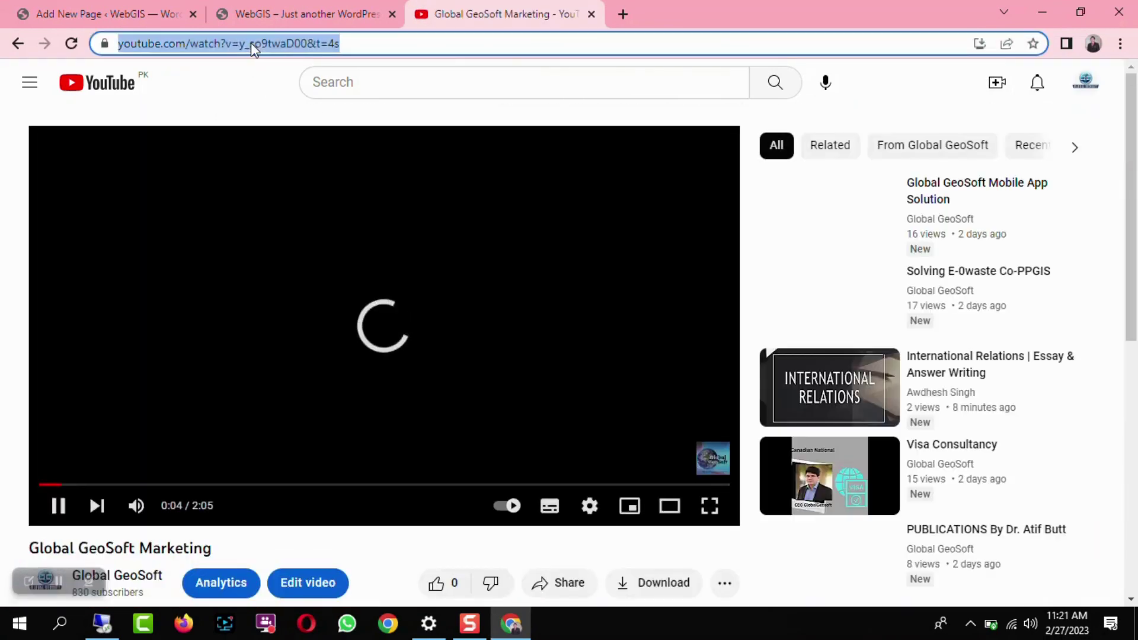
right_click(253, 47)
click(308, 158)
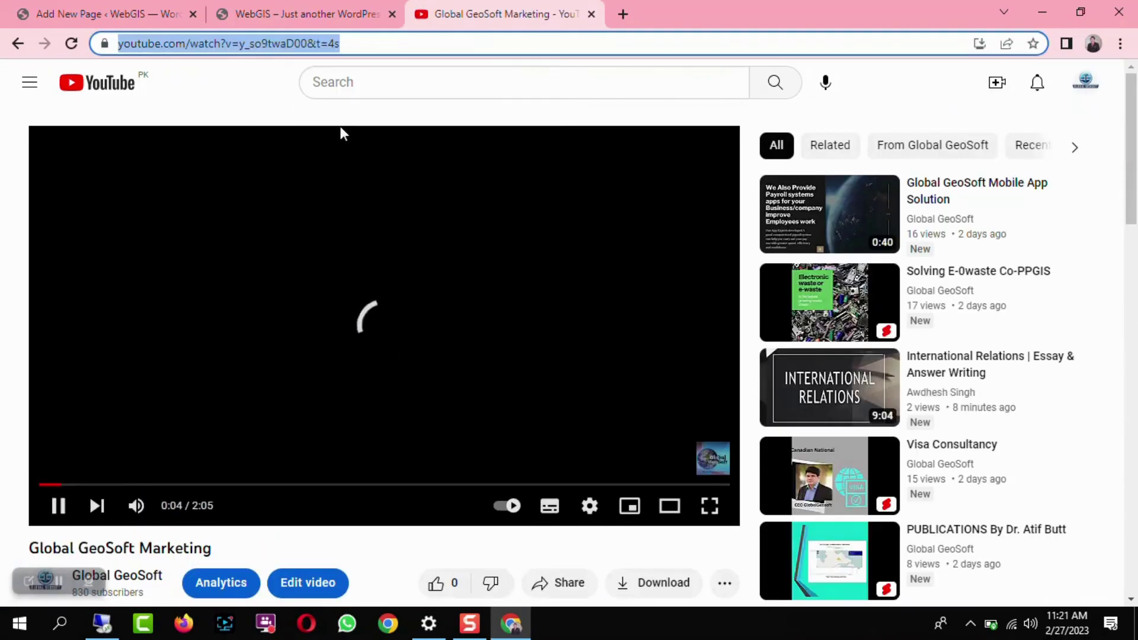
click(293, 9)
click(116, 14)
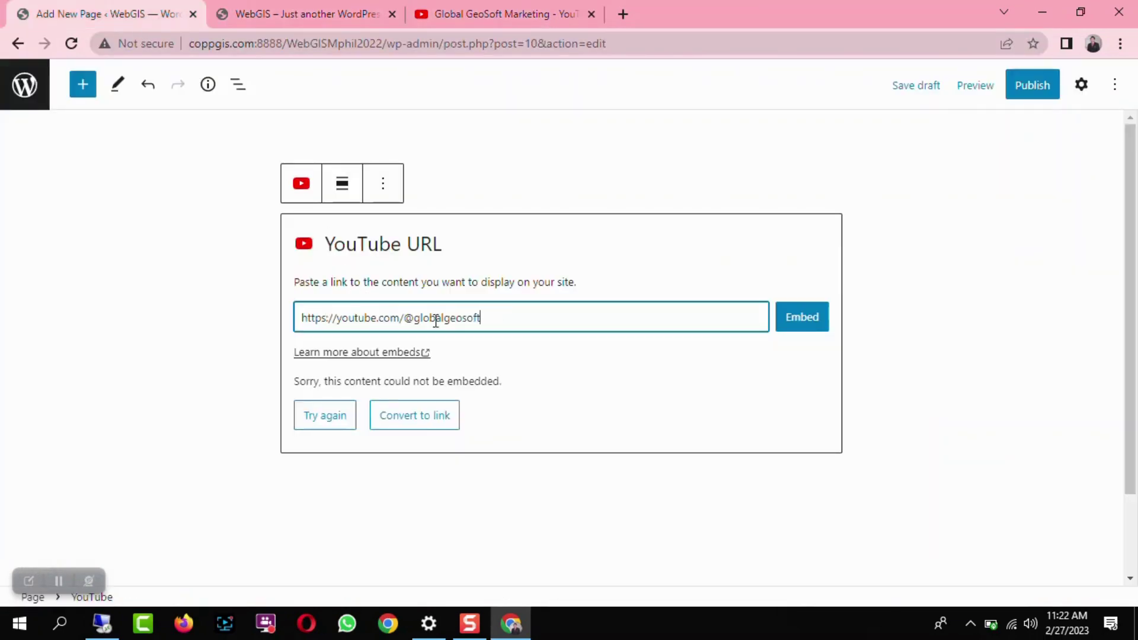
key(ctrl+a)
key(ctrl+v)
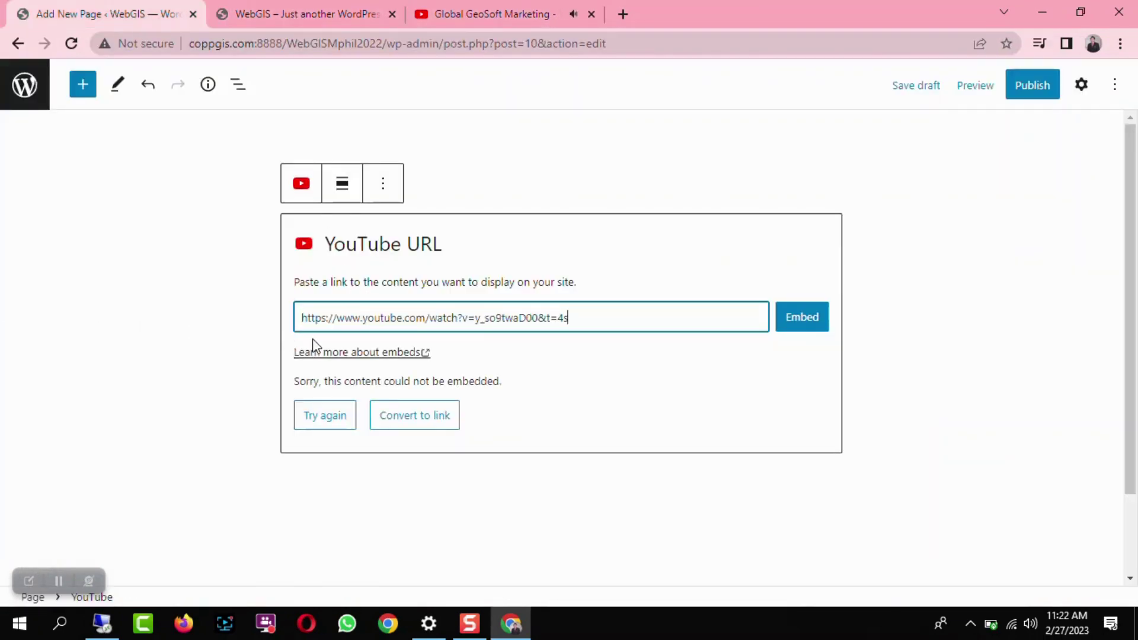
click(810, 326)
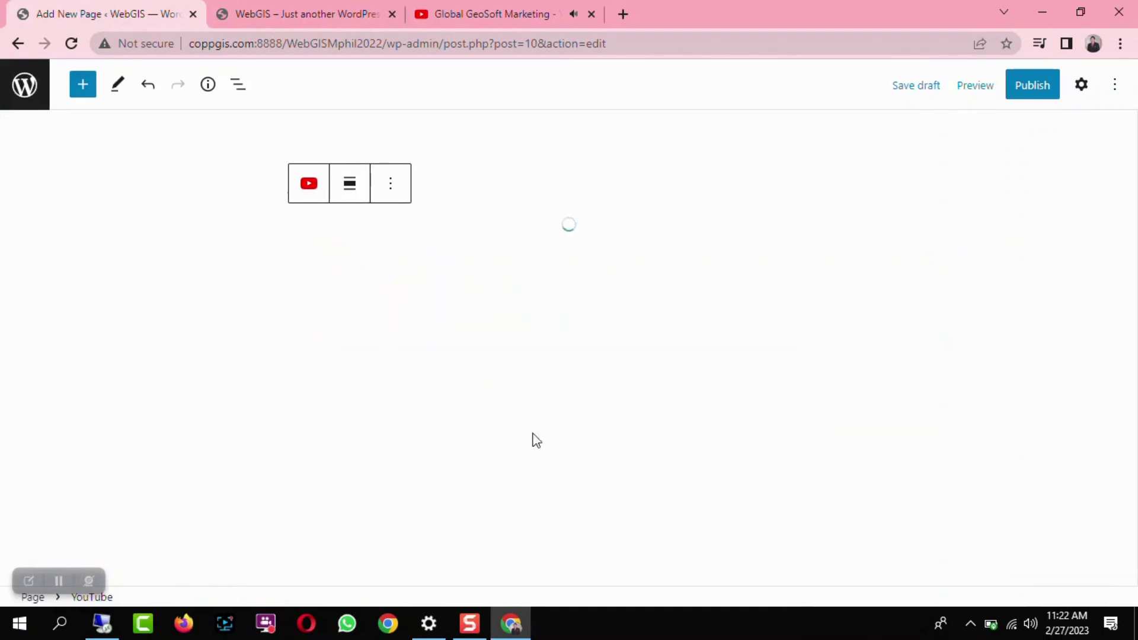
- Close the browser tab playing the YouTube video and return to the WebGIS page editor
click(484, 13)
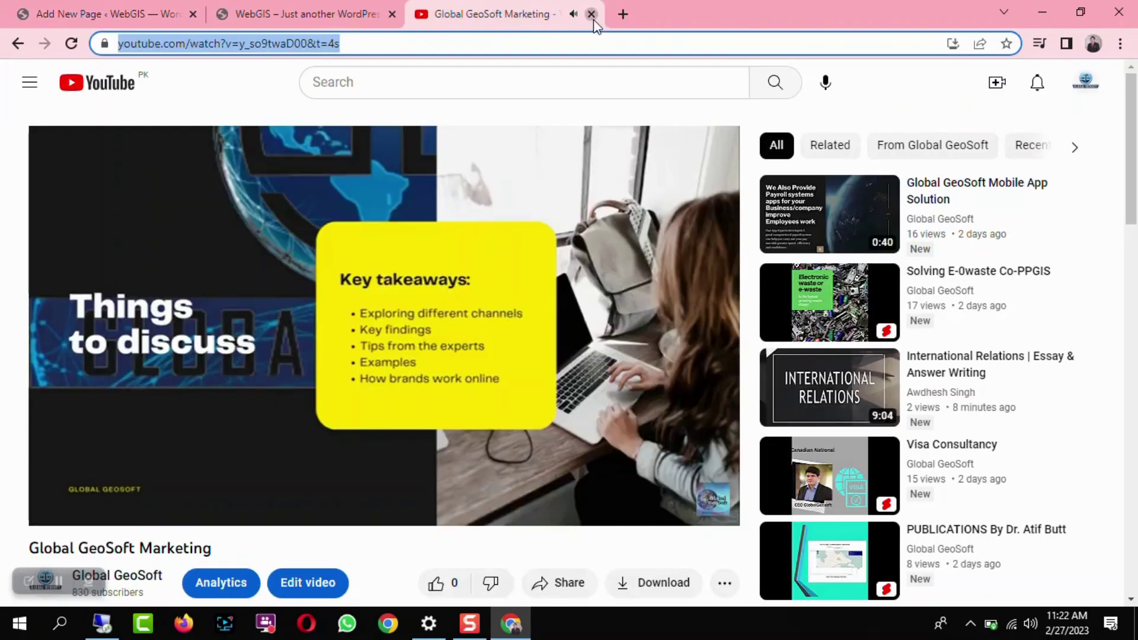
click(590, 14)
click(97, 11)
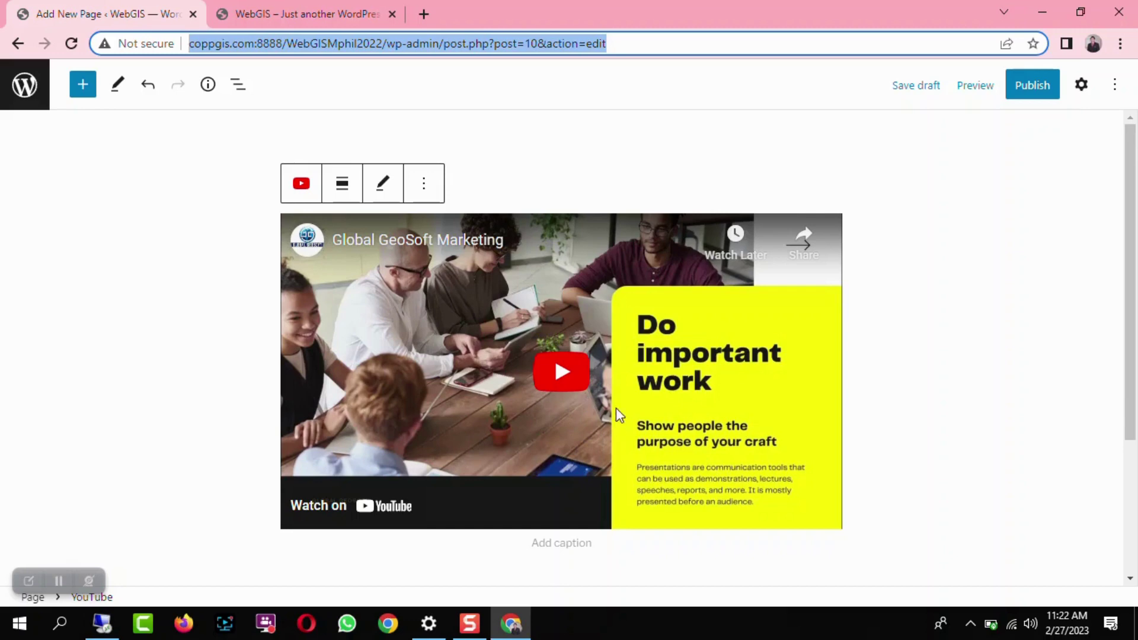
- Publish the WebGIS page and view the live page with its embedded video
scroll(617, 415, down, 3)
scroll(422, 448, up, 3)
click(1035, 102)
click(957, 96)
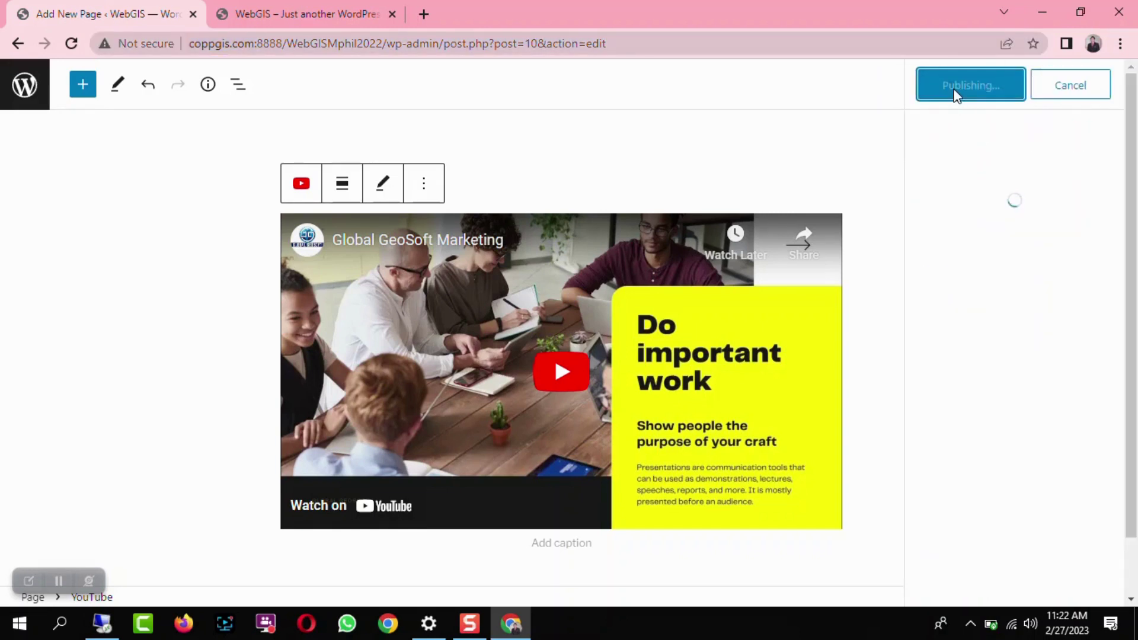
click(977, 272)
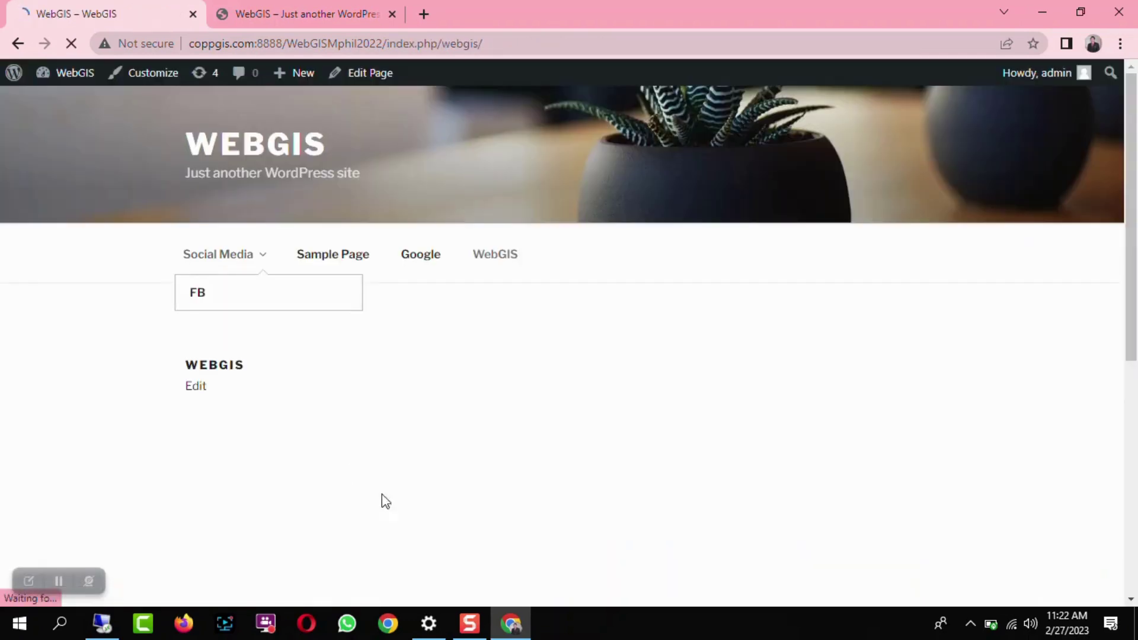
scroll(574, 418, down, 2)
scroll(550, 417, up, 1)
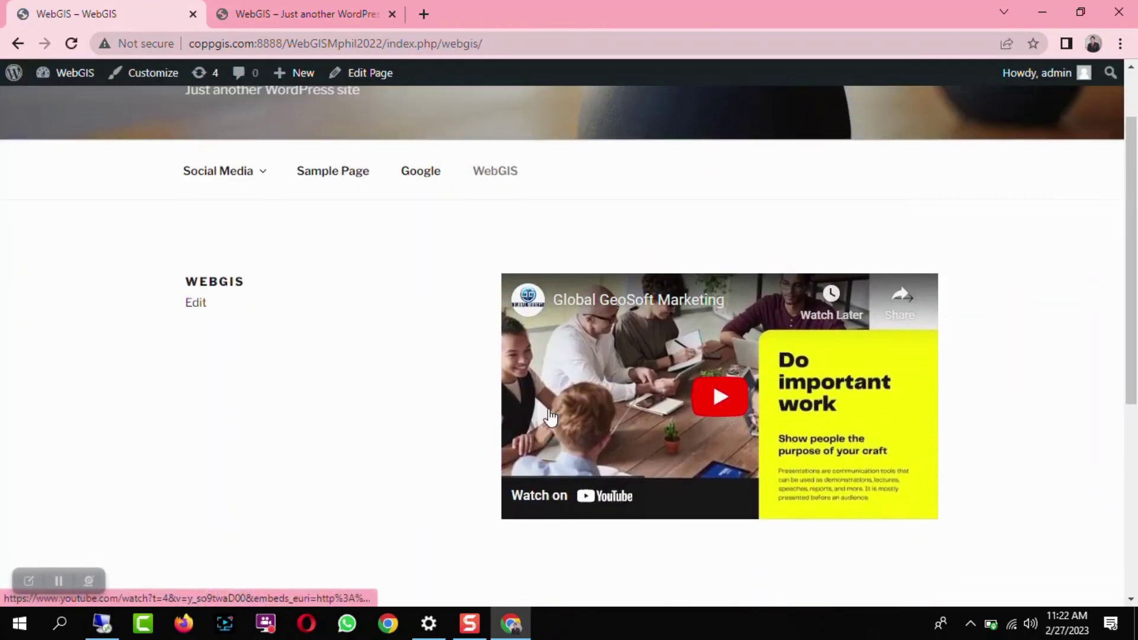
- Return to the page editor, then reload the site's home page and open WebGIS from its navigation
click(18, 42)
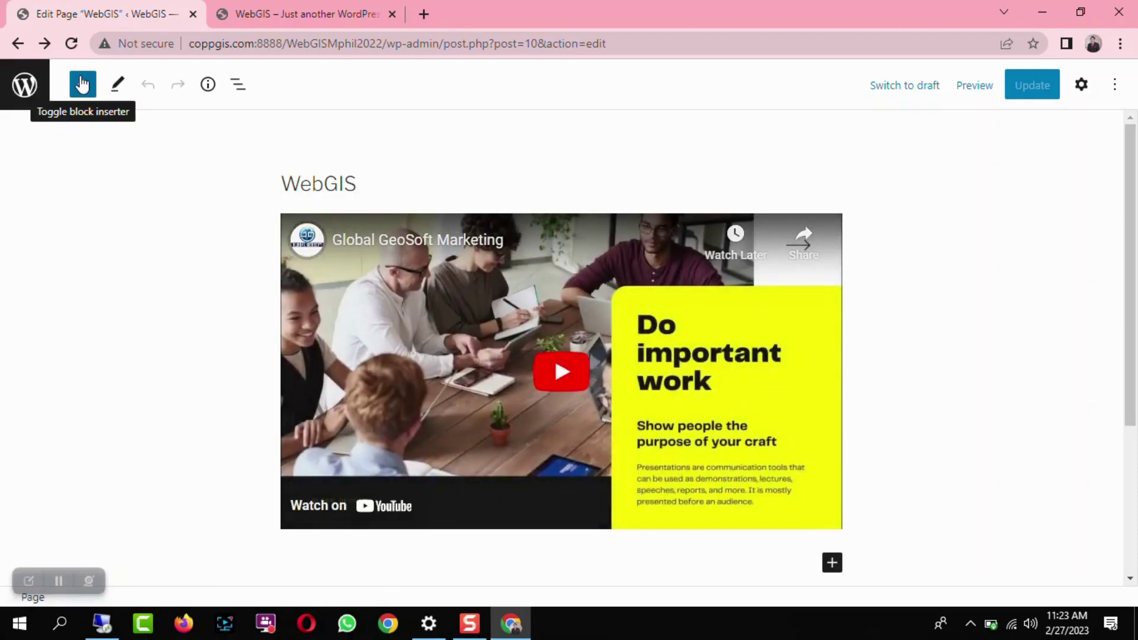
click(255, 15)
click(72, 44)
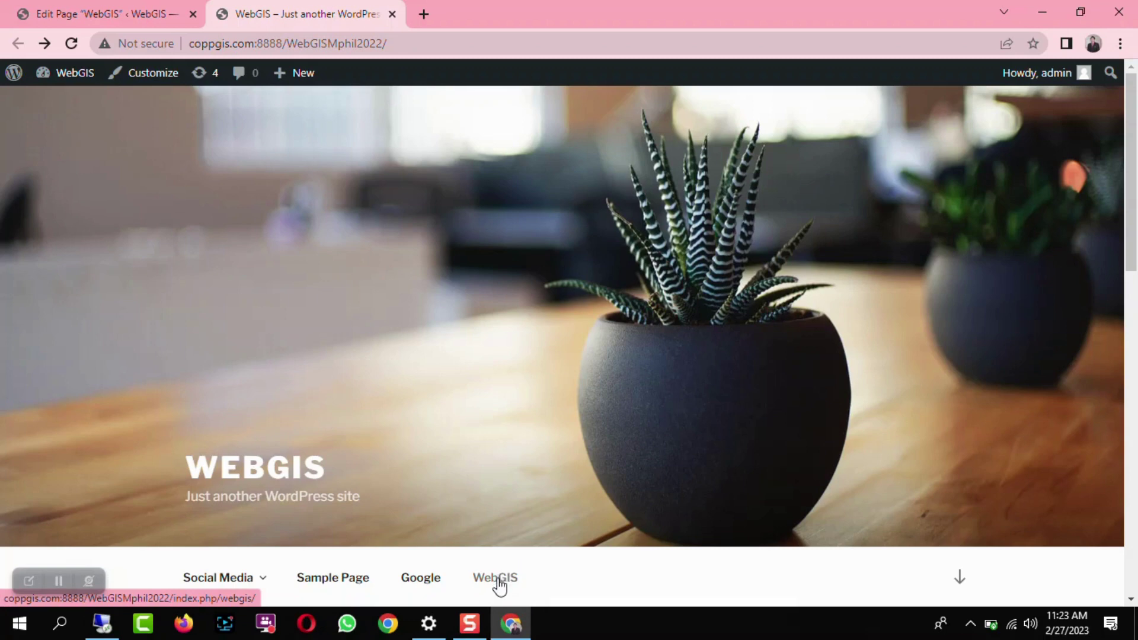
click(498, 580)
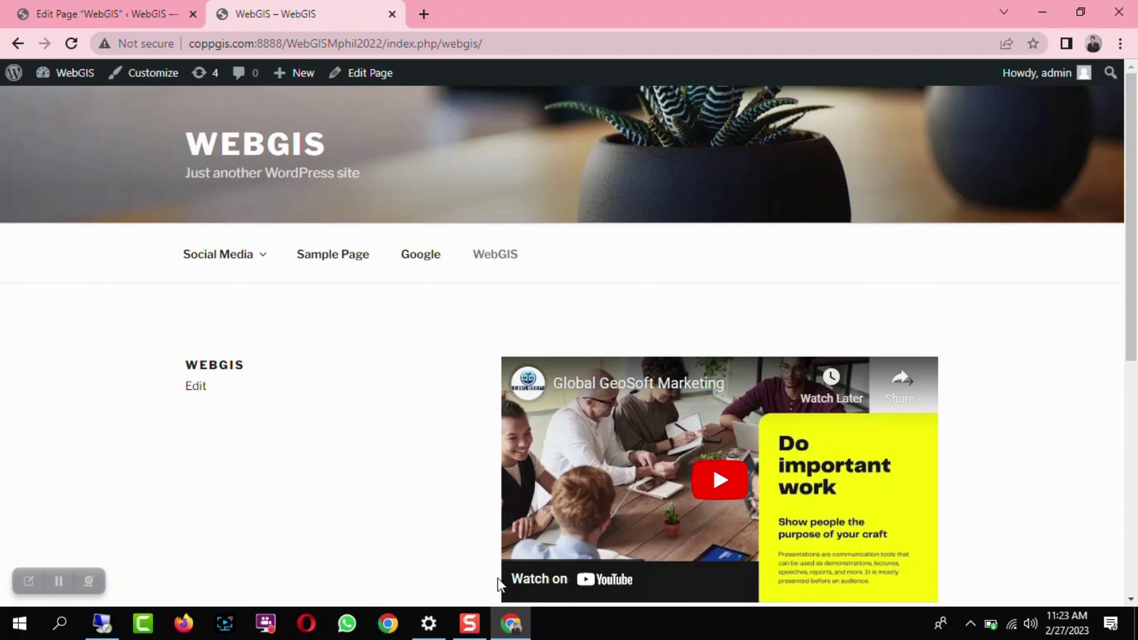
- Leave the page editor for the admin area and open the site's Menus management screen
click(55, 15)
click(276, 15)
click(107, 14)
click(3, 70)
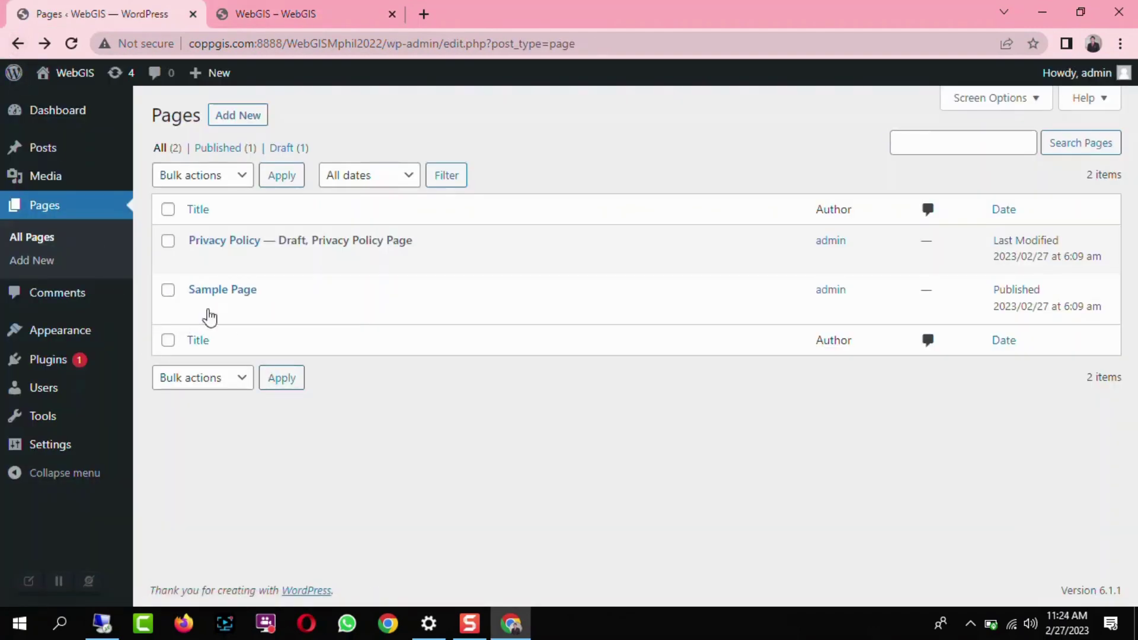
mouse_move(42, 420)
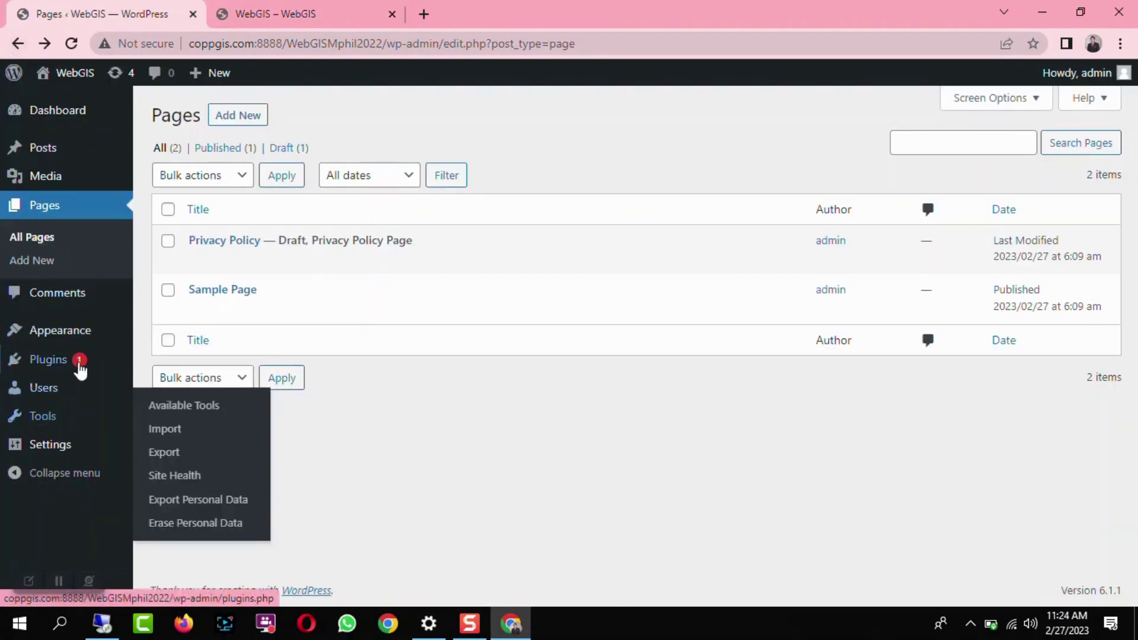
mouse_move(45, 359)
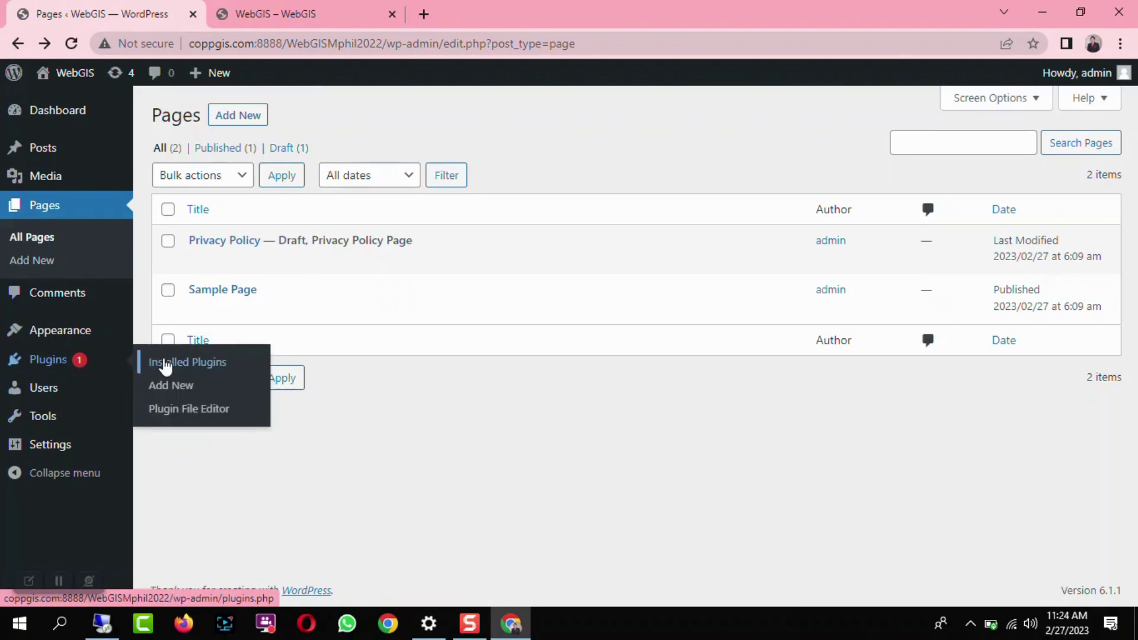
mouse_move(97, 326)
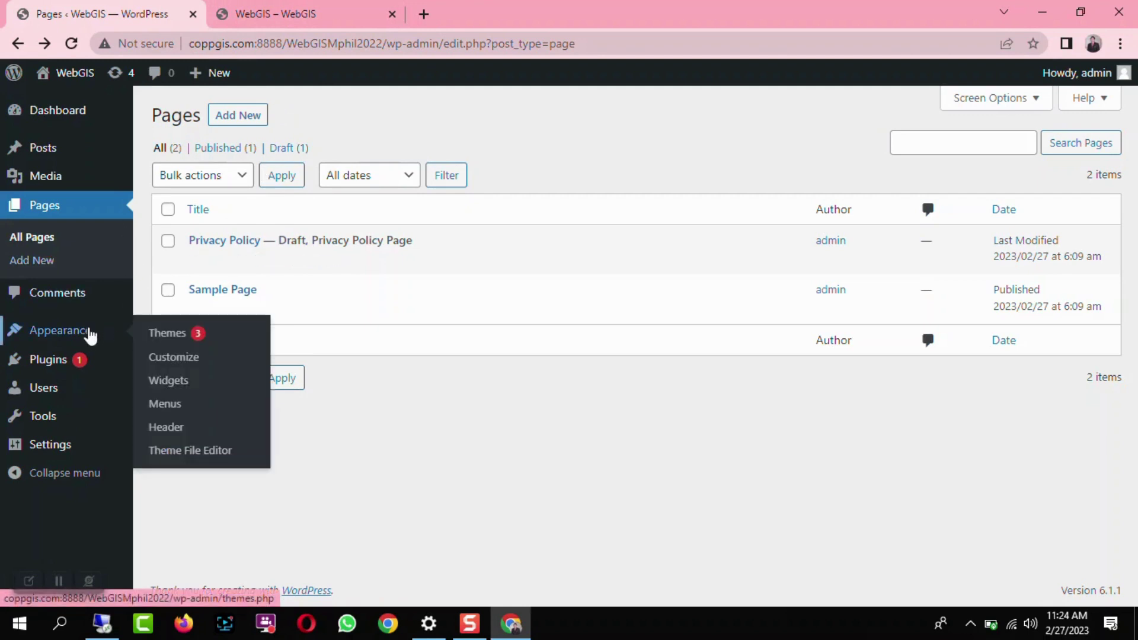
click(170, 404)
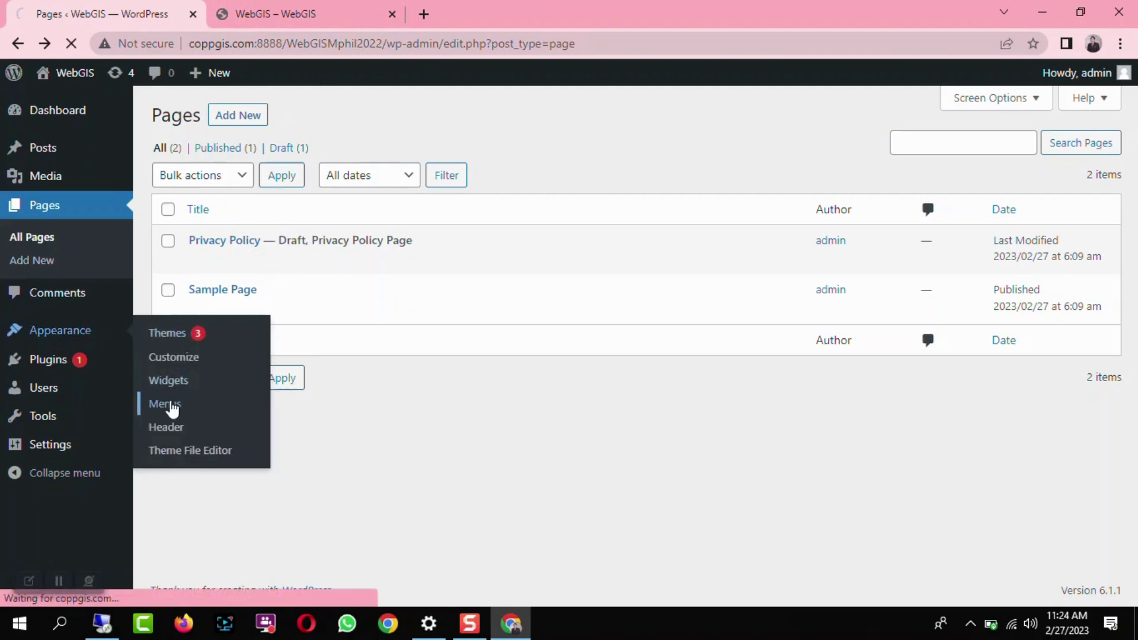
- Try to add a custom link to the Primary menu with URL coppgis.com:7777 and link text 7777
scroll(467, 381, down, 4)
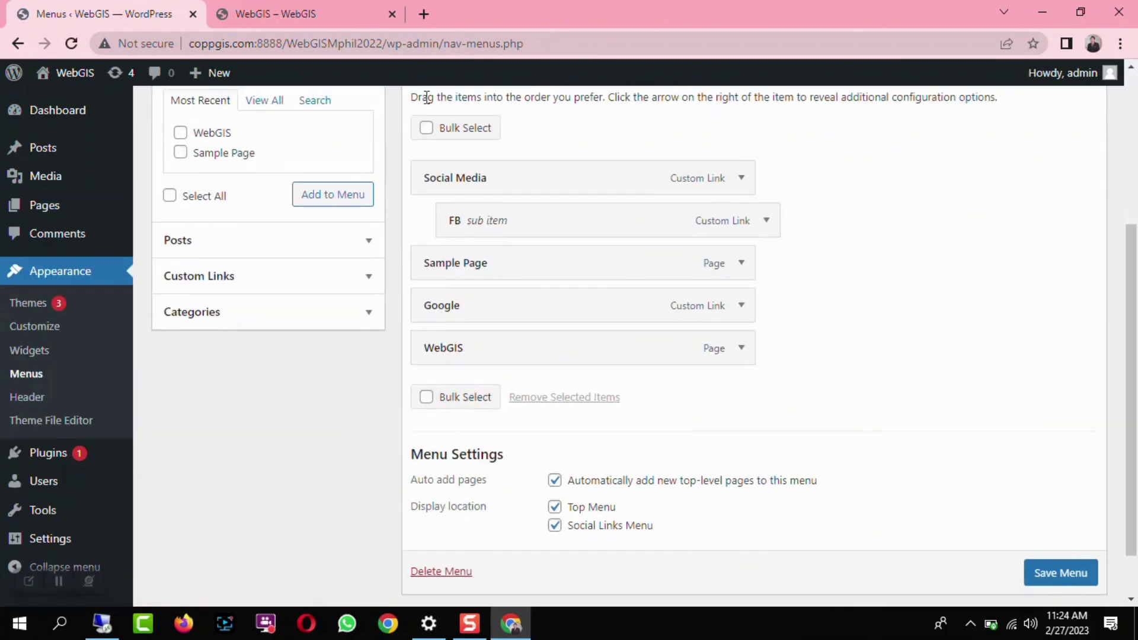
click(208, 277)
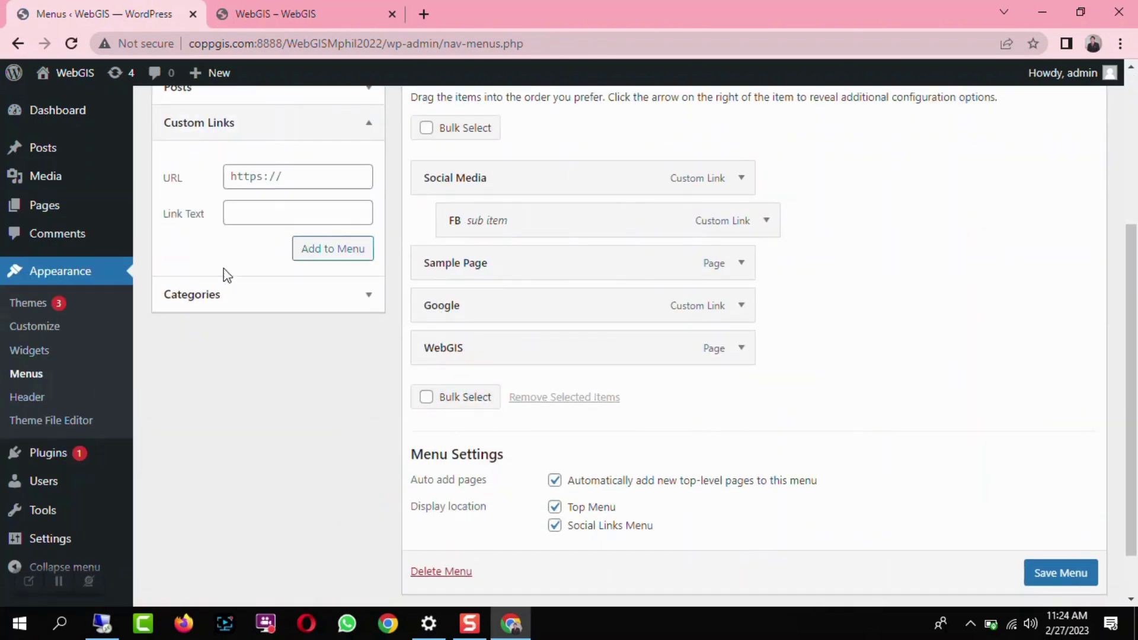
click(302, 178)
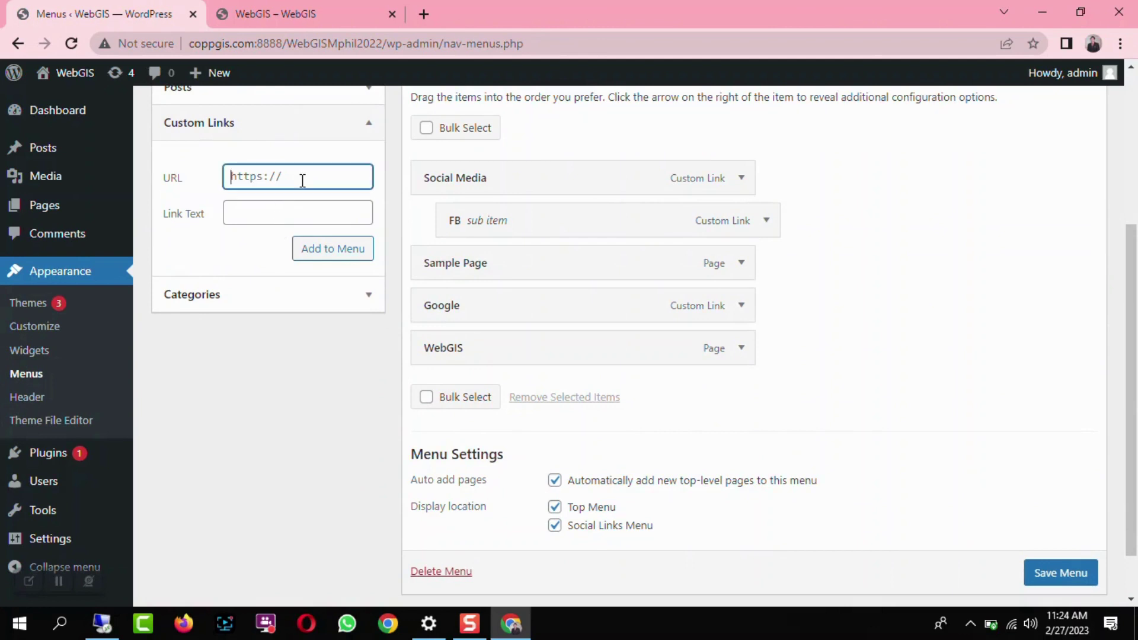
text(coppgis.com:7777)
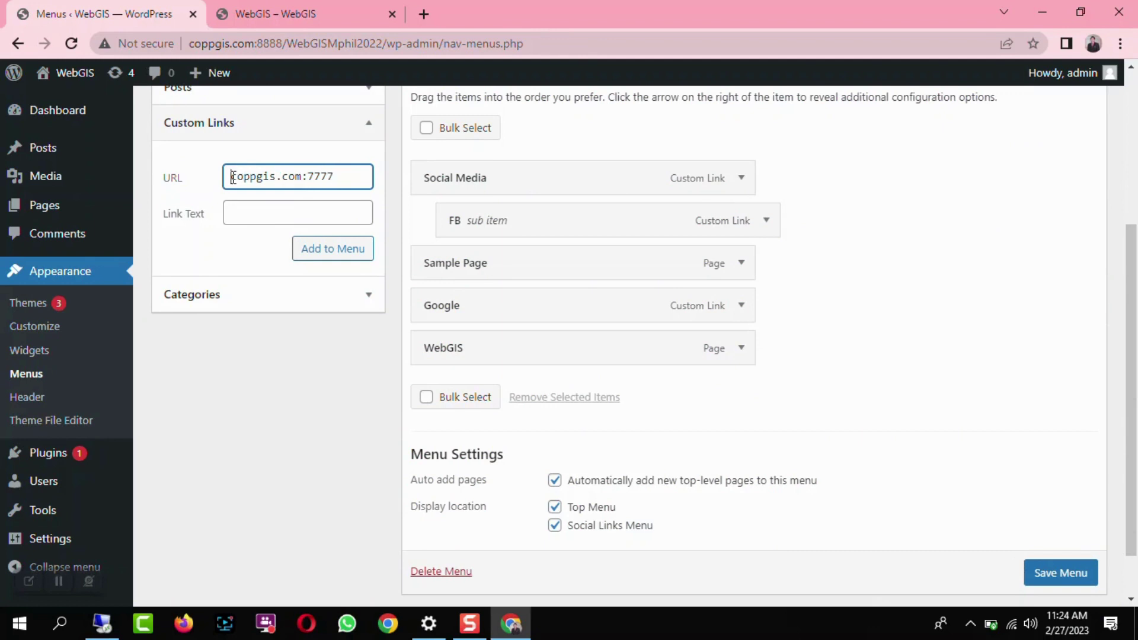
click(274, 217)
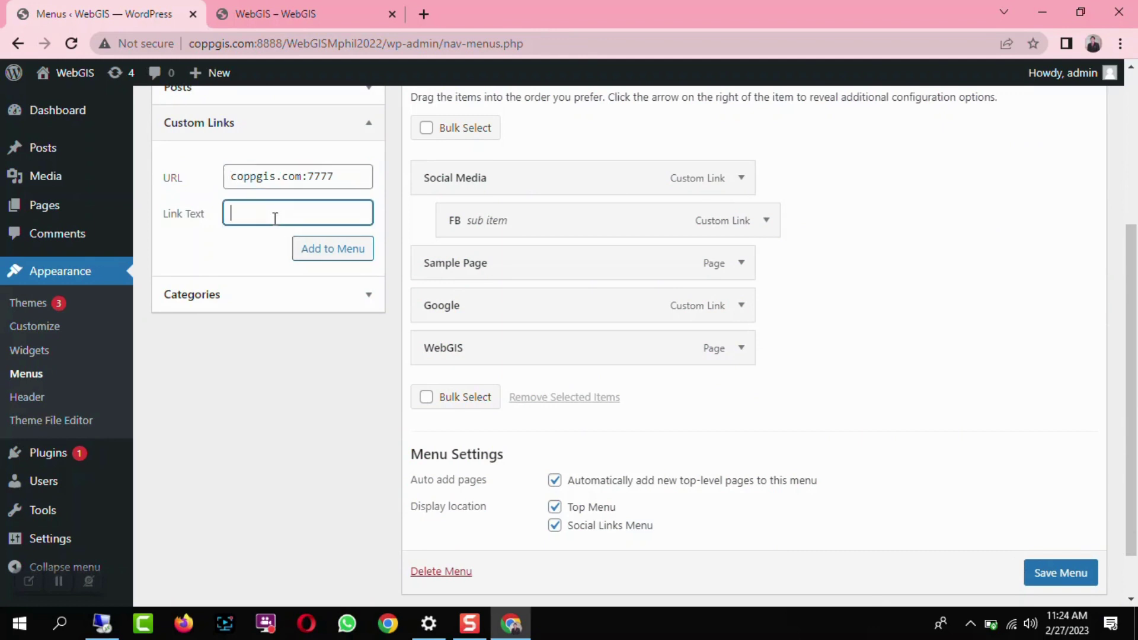
text(7777)
click(330, 259)
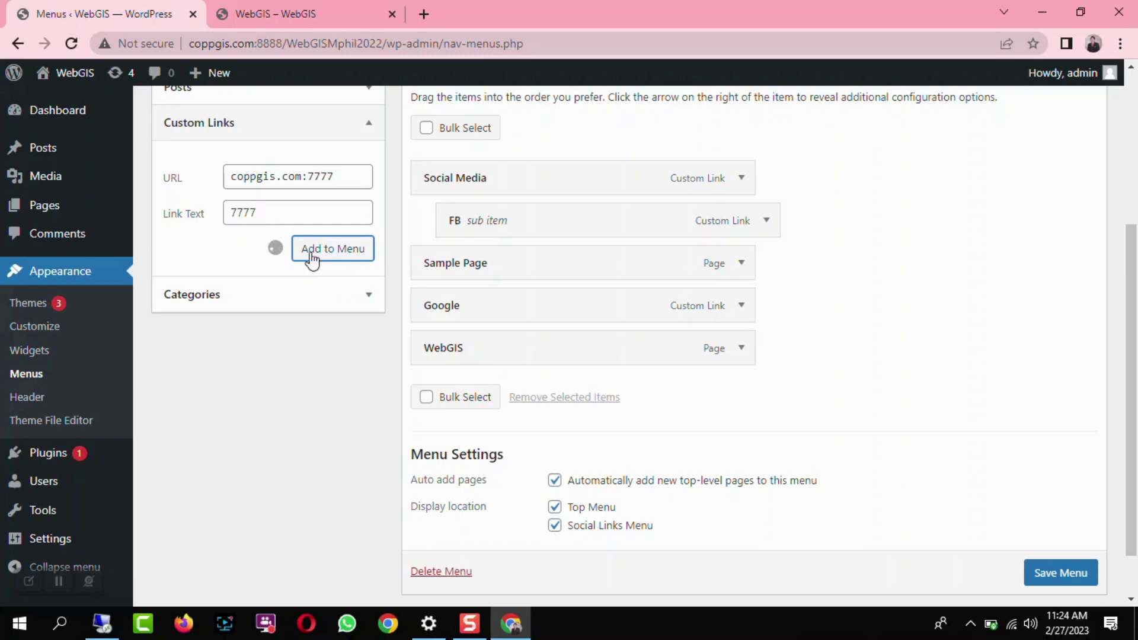
click(356, 176)
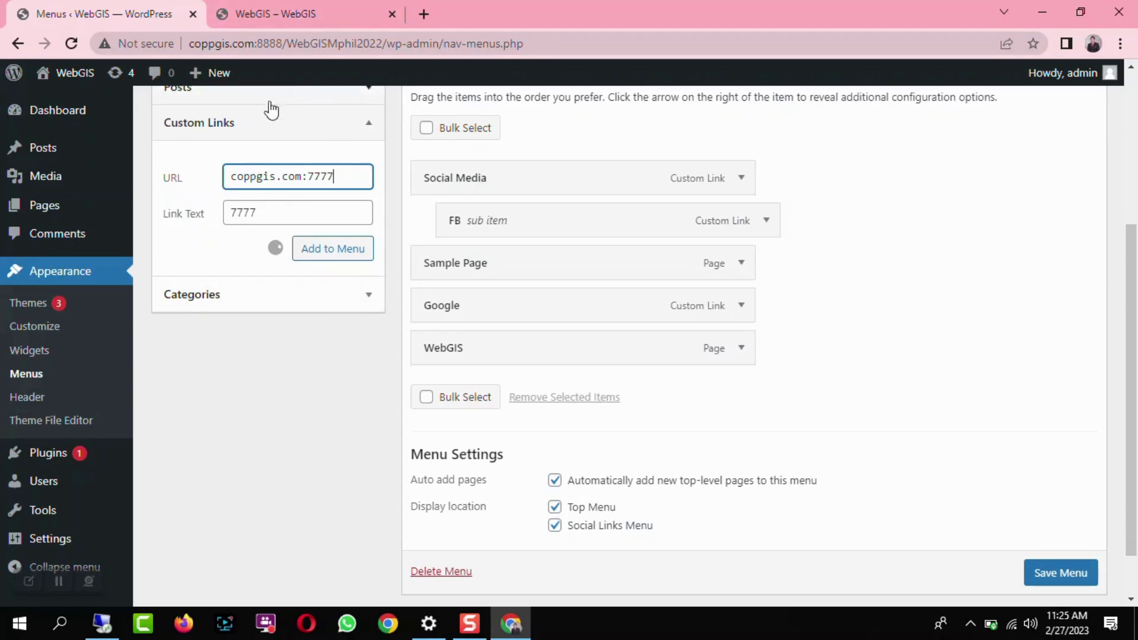
click(232, 177)
text(httop)
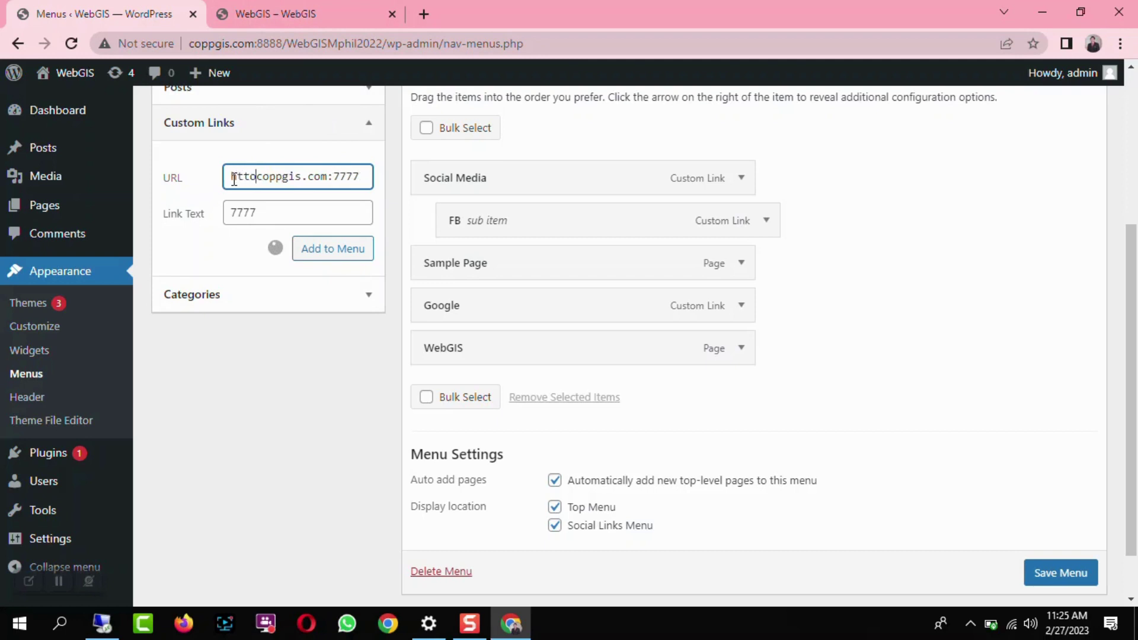
key(BackSpace)
key(BackSpace)
text(ps:)
key(BackSpace)
key(BackSpace)
text(:///)
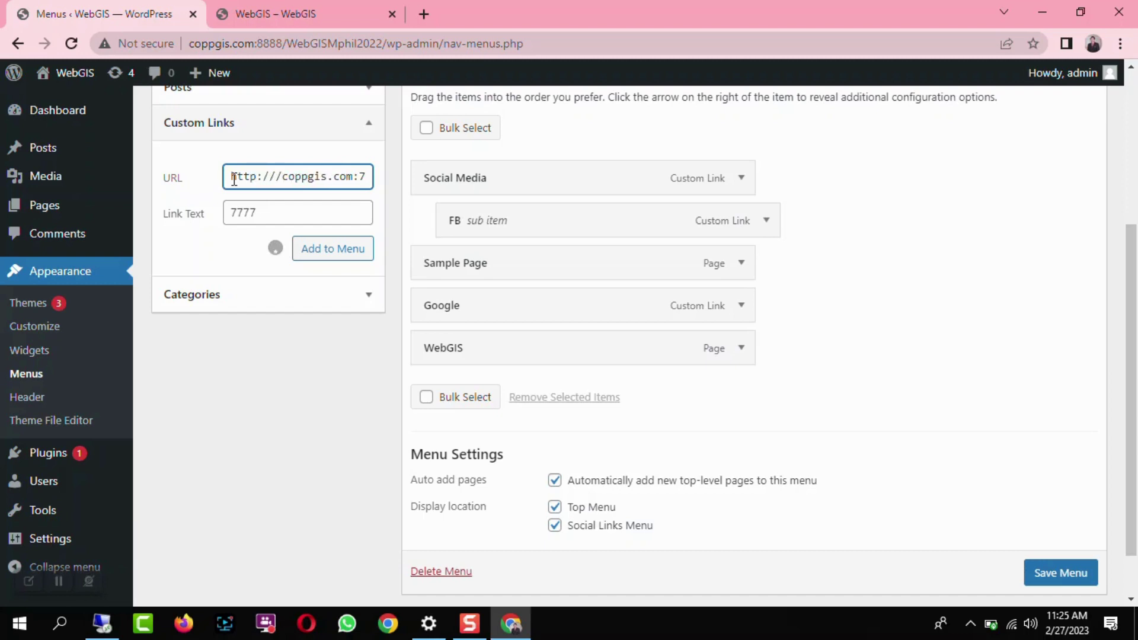
key(BackSpace)
click(70, 43)
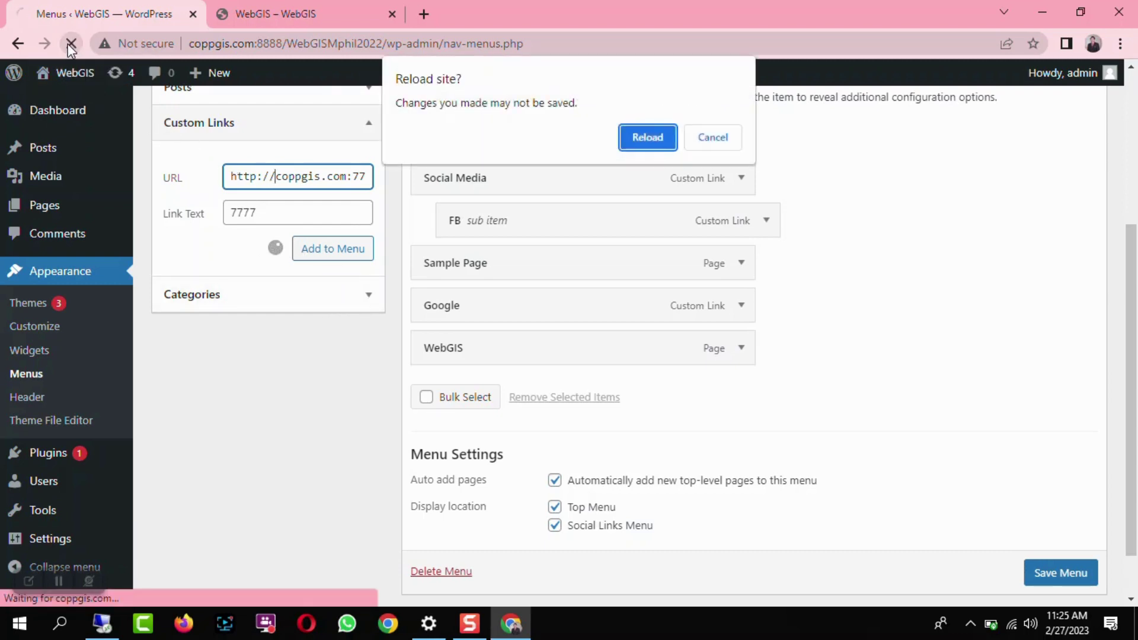
click(655, 145)
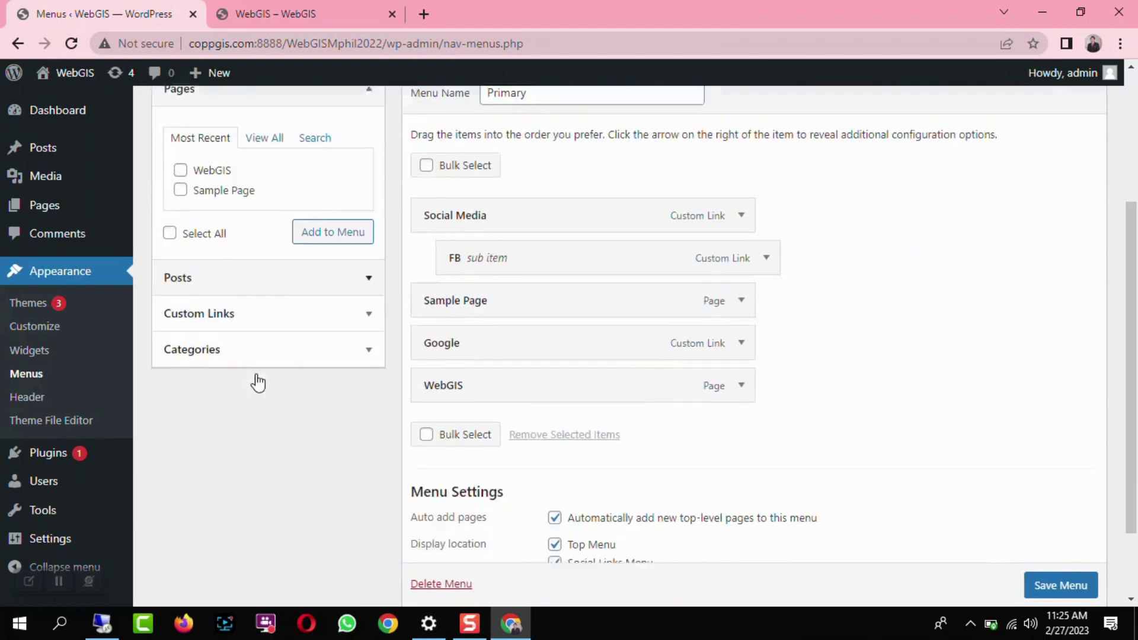
click(236, 306)
click(306, 198)
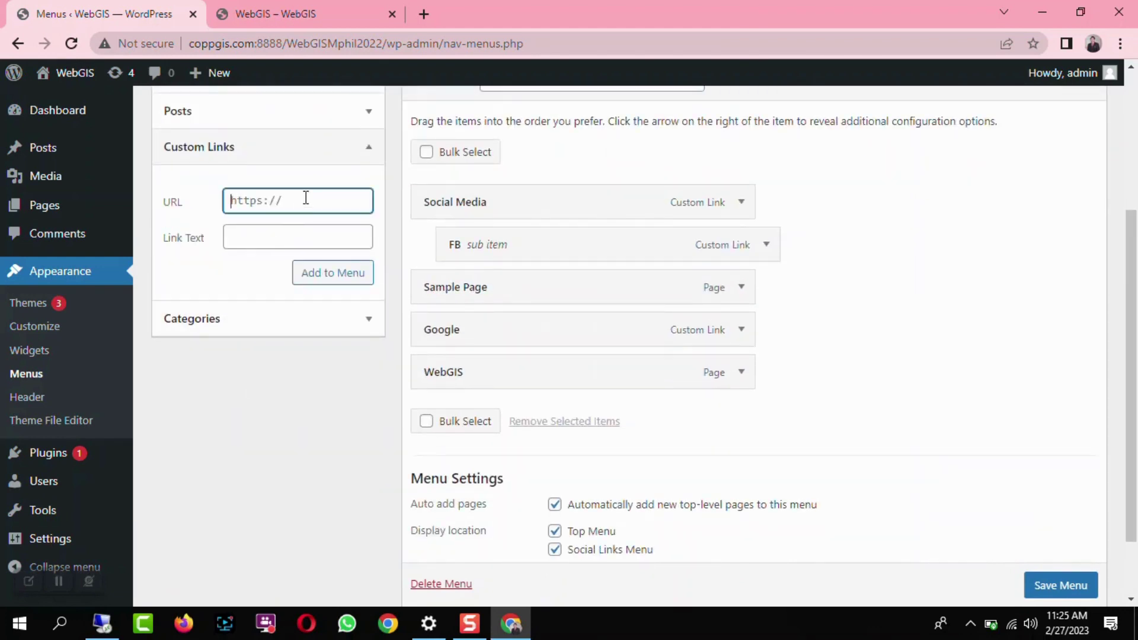
text(https)
text(://)
text(coppgis.com)
text(:7777)
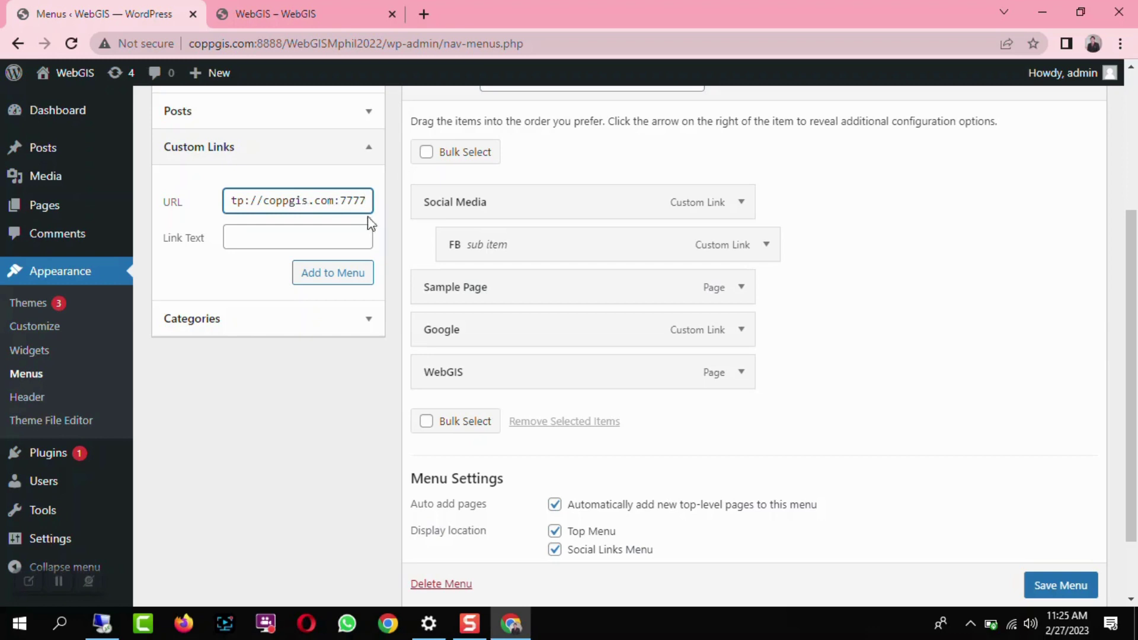
click(308, 242)
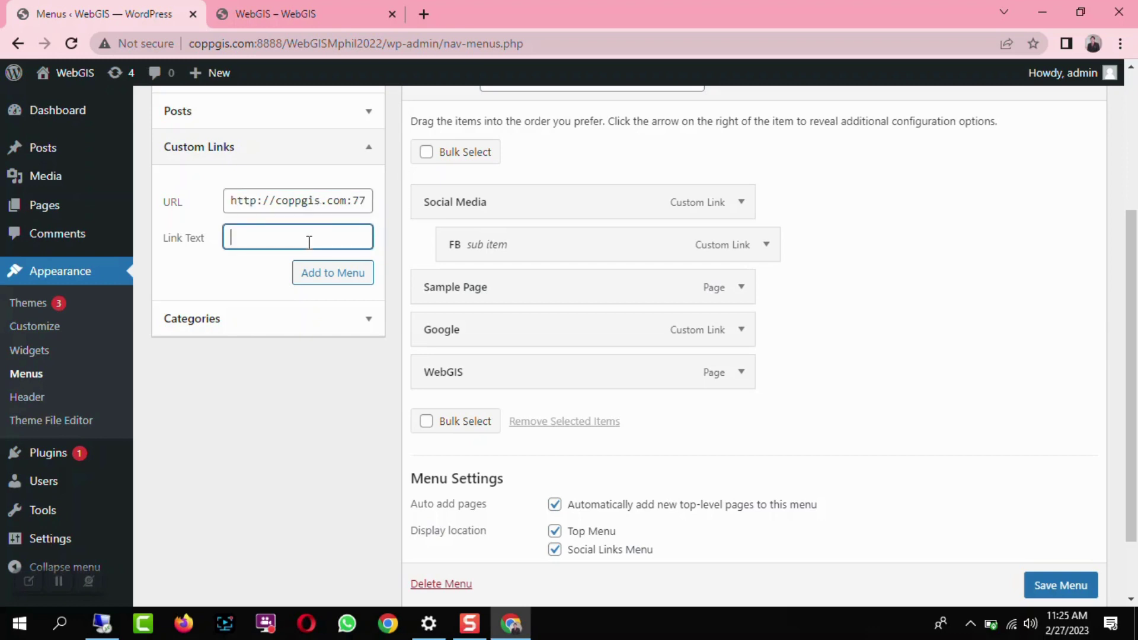
text(7777)
click(349, 284)
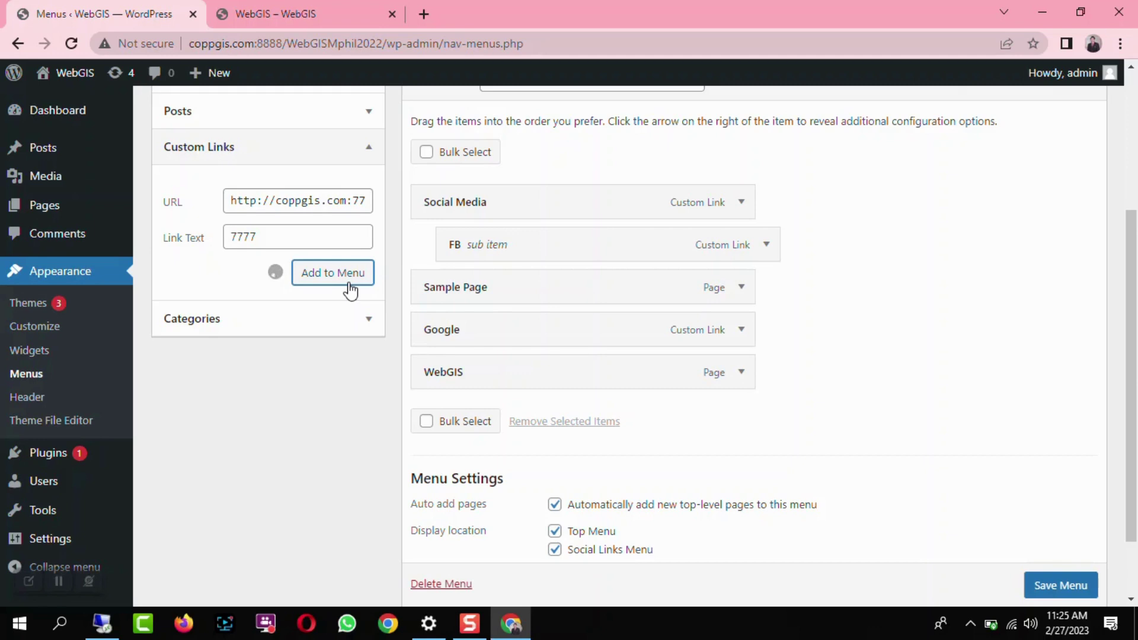
- Check the live WebGIS page, return to the Menus screen, and switch to the coppgis.com remote desktop session
click(280, 13)
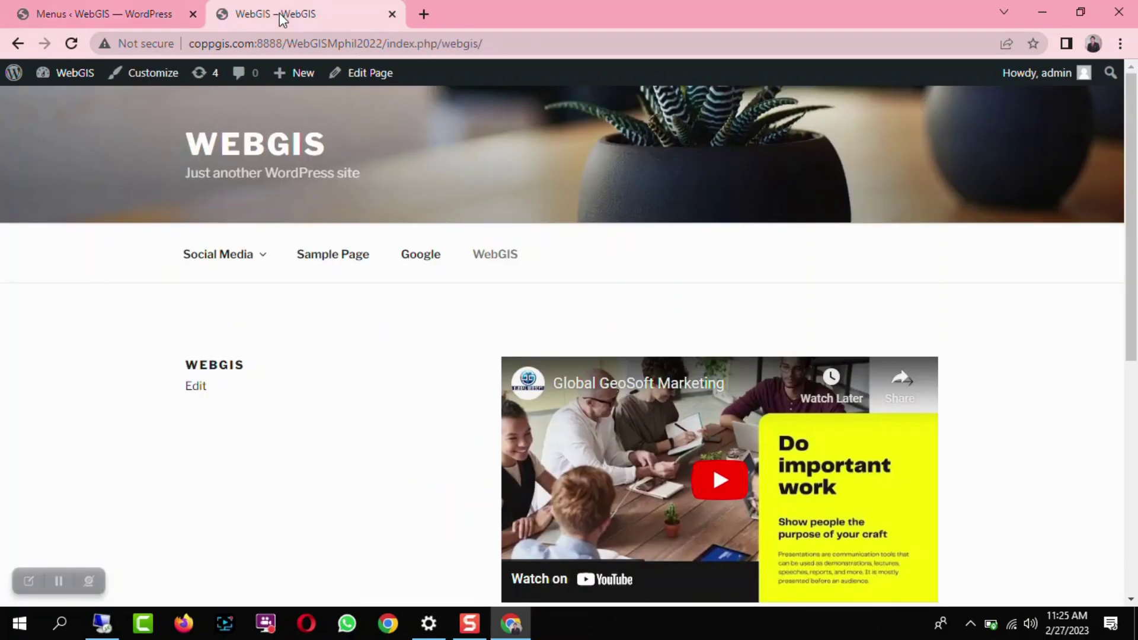
click(111, 11)
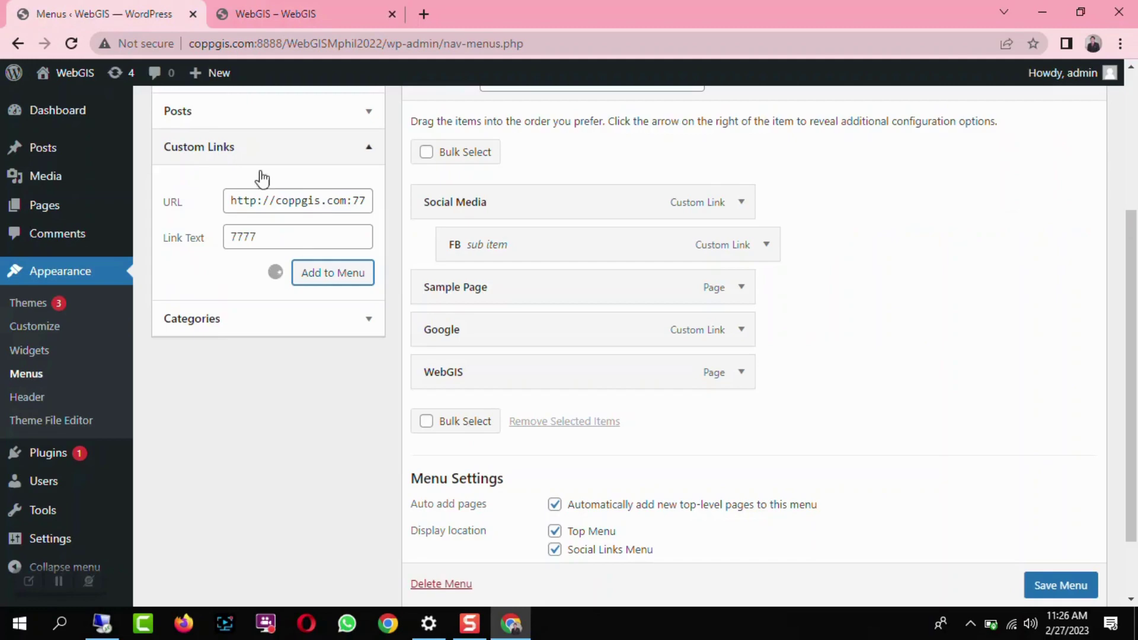
click(102, 622)
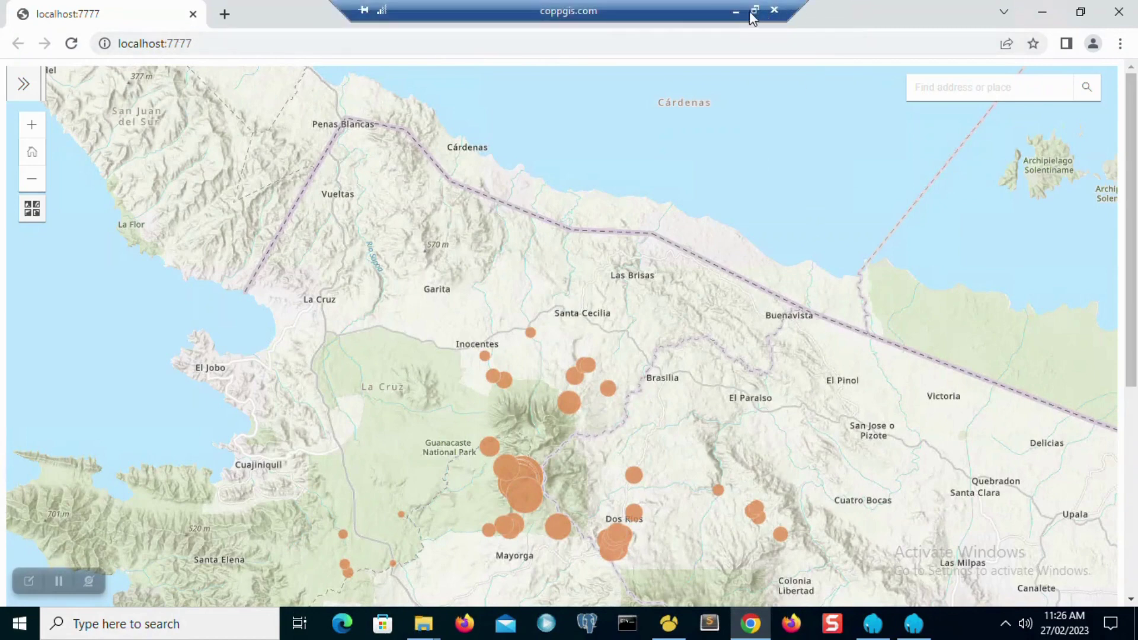
- Return from the remote desktop session to the Menus screen and reload it, discarding the pending custom link
click(741, 13)
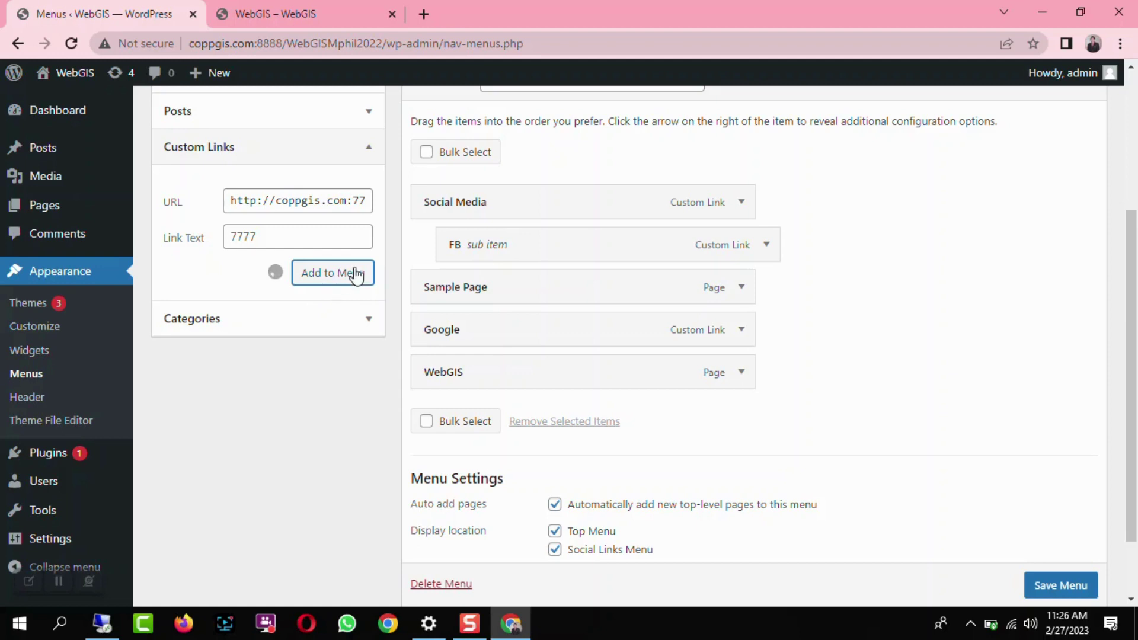
click(71, 46)
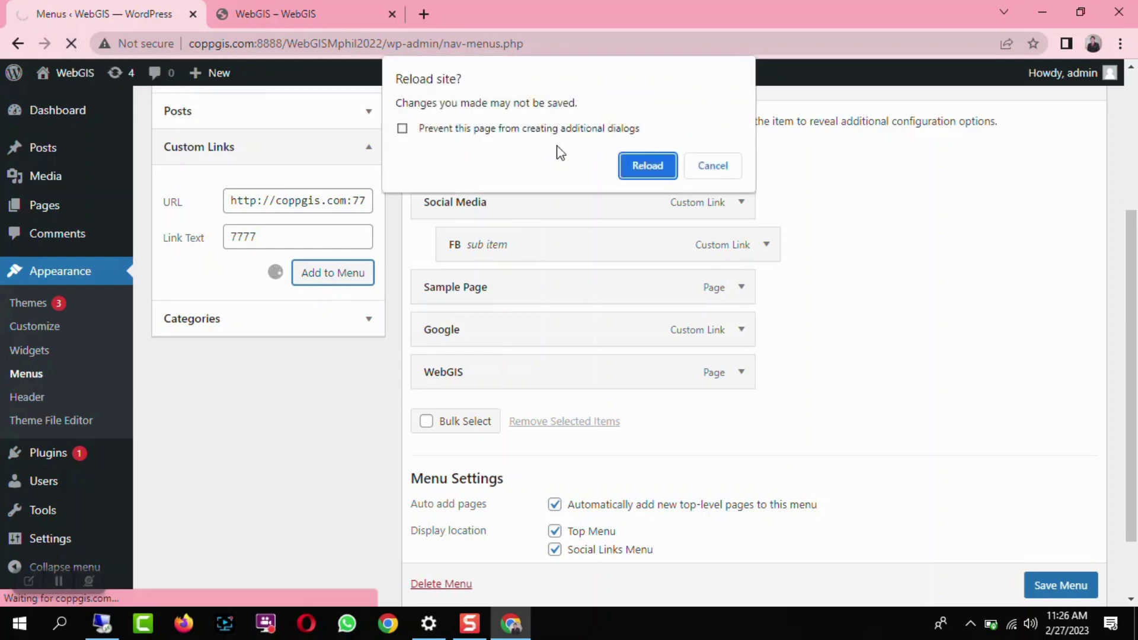
click(661, 166)
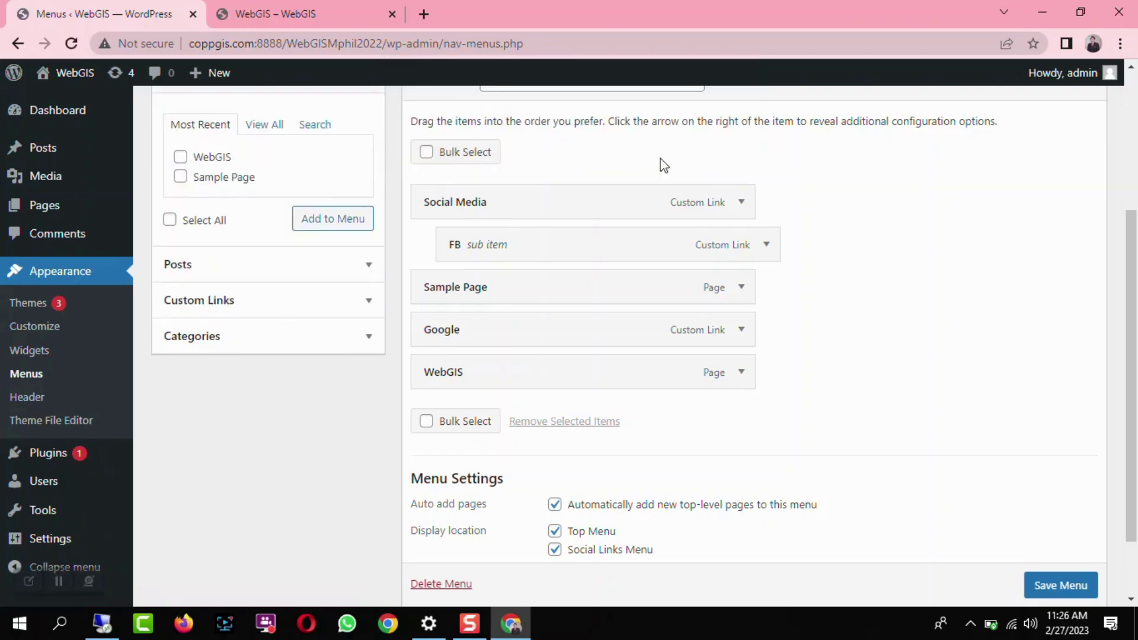
click(321, 226)
scroll(112, 263, up, 3)
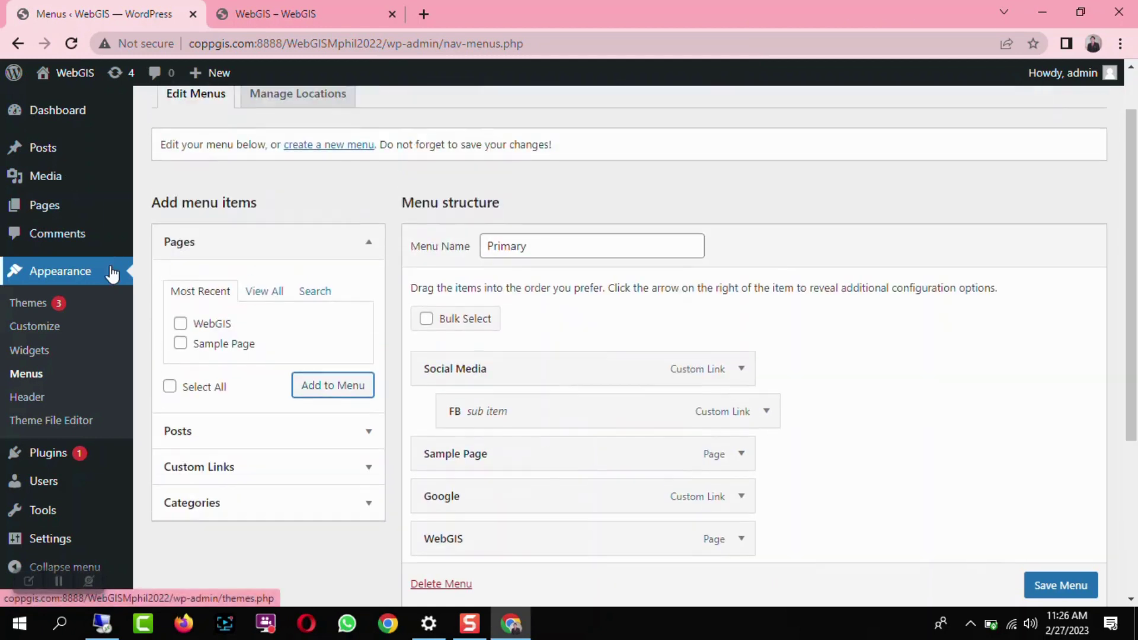
scroll(111, 252, down, 4)
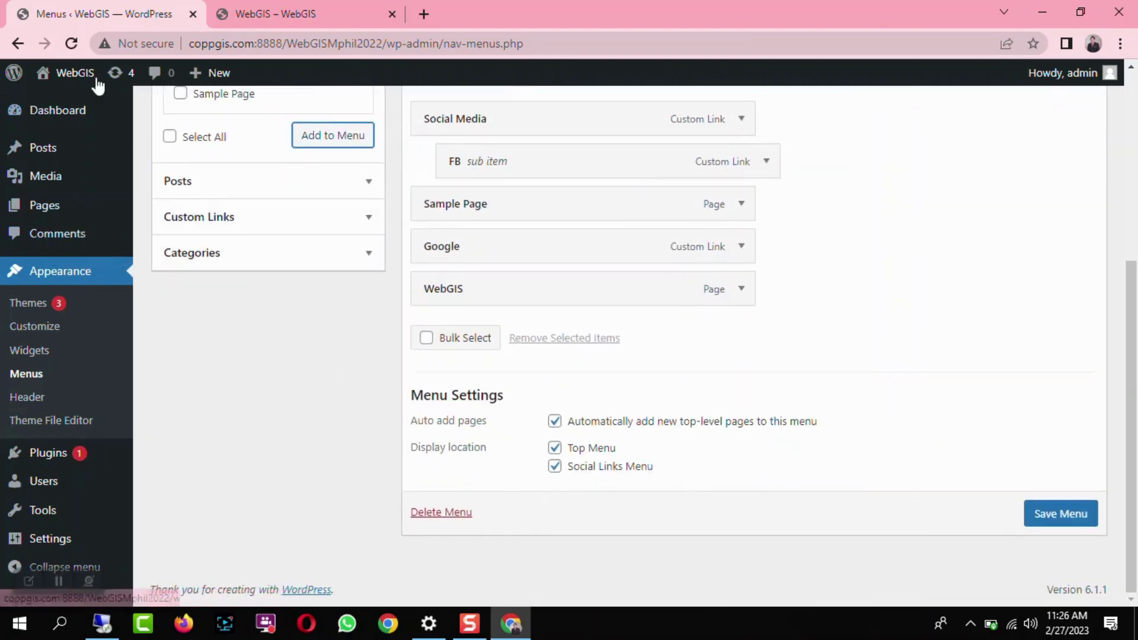
click(71, 44)
click(650, 167)
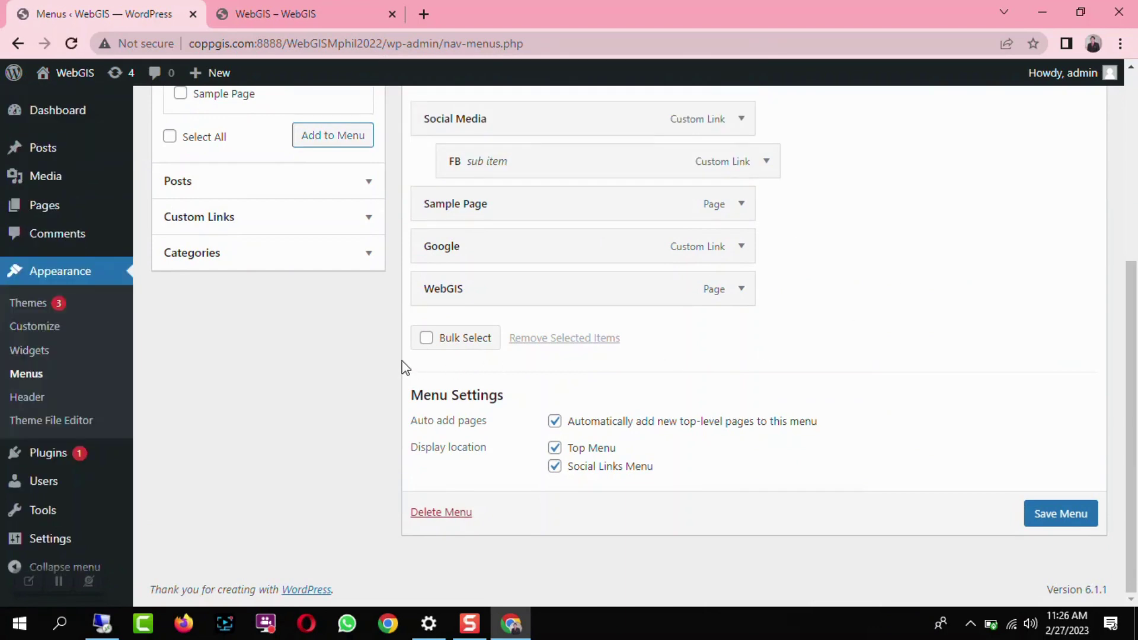
- Add a custom link with URL coppgis.com:7777 and link text coppgis to the Primary menu, and save the menu
scroll(406, 367, up, 3)
scroll(325, 370, down, 3)
click(353, 222)
scroll(278, 184, up, 2)
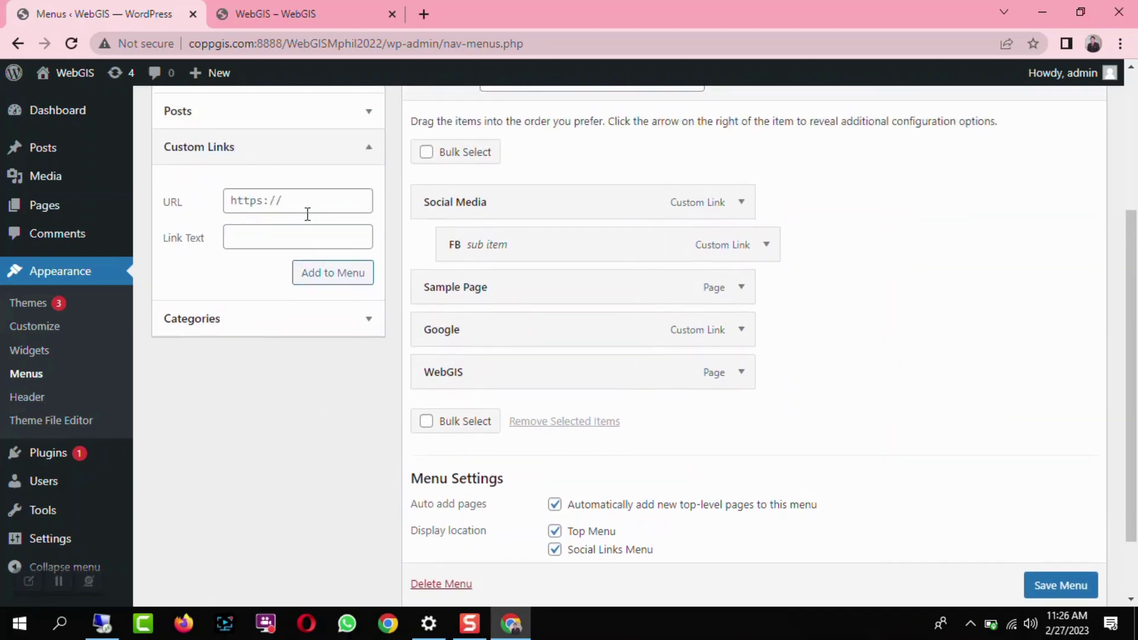
click(303, 206)
text(coppgi)
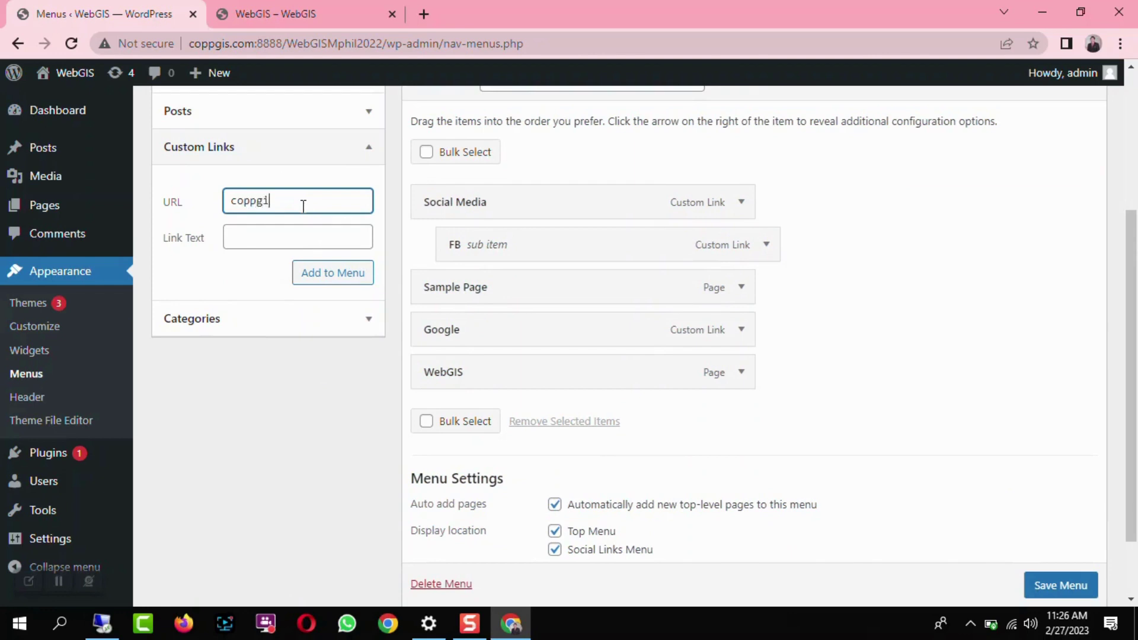
text(s.com:7777)
click(303, 228)
text(coppgis)
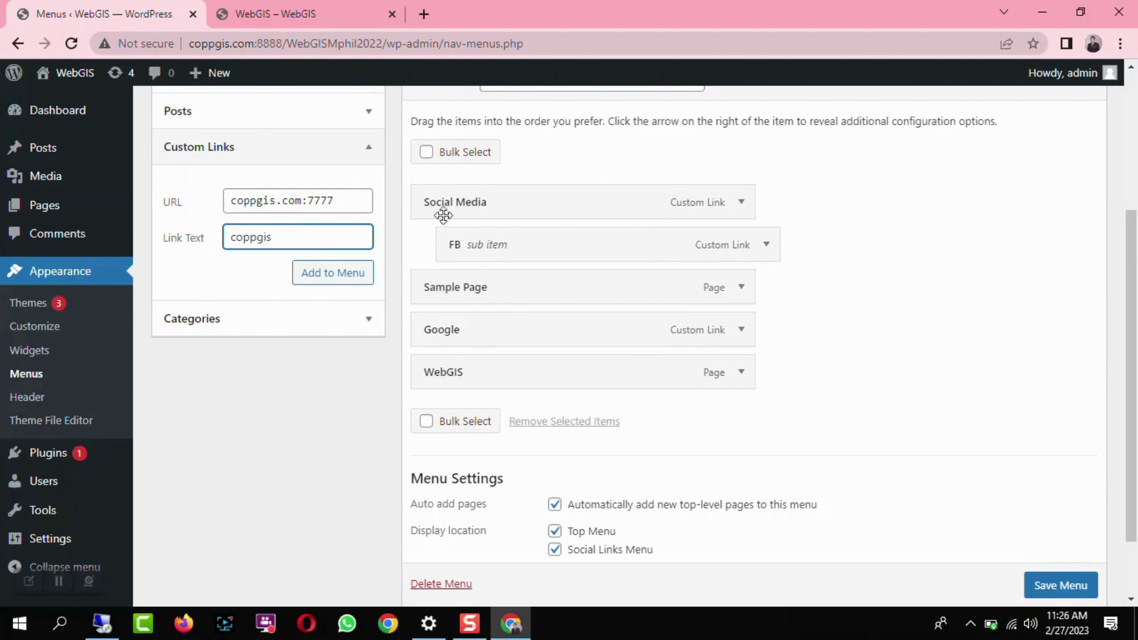
click(320, 278)
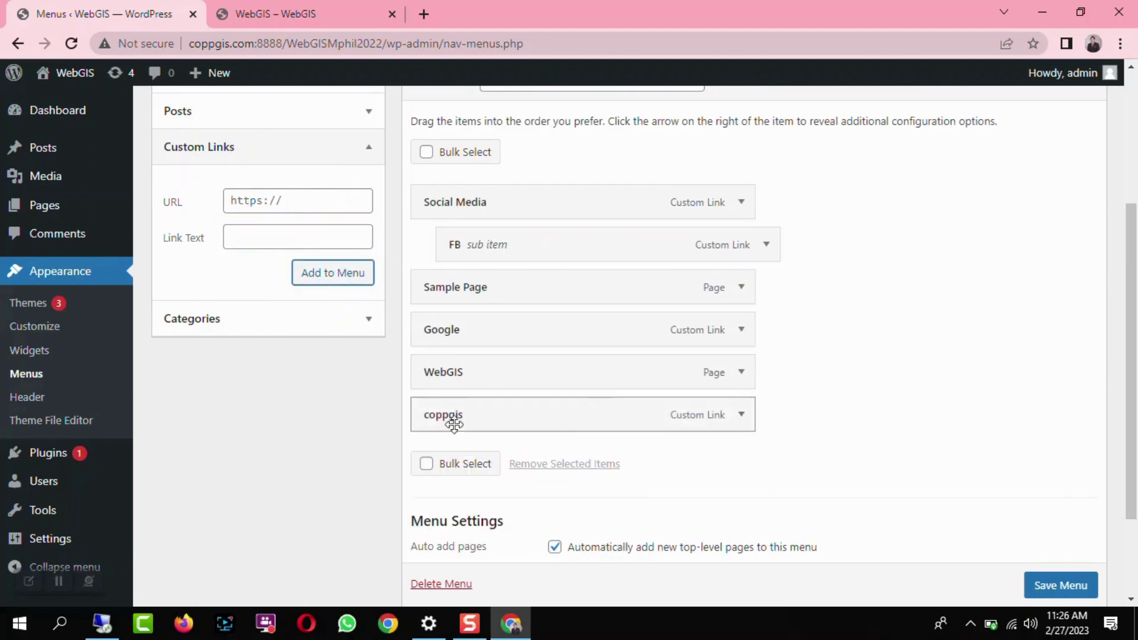
click(1044, 594)
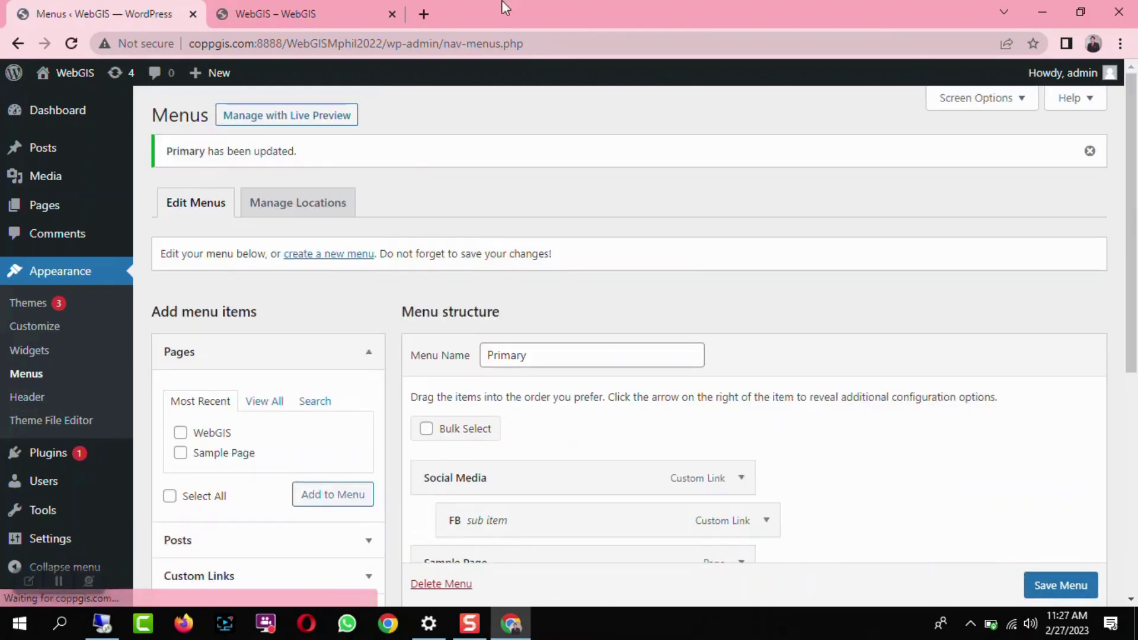
- Reload the live WebGIS page to check its navigation menu for the coppgis entry, and return to the Menus screen
click(304, 16)
click(72, 46)
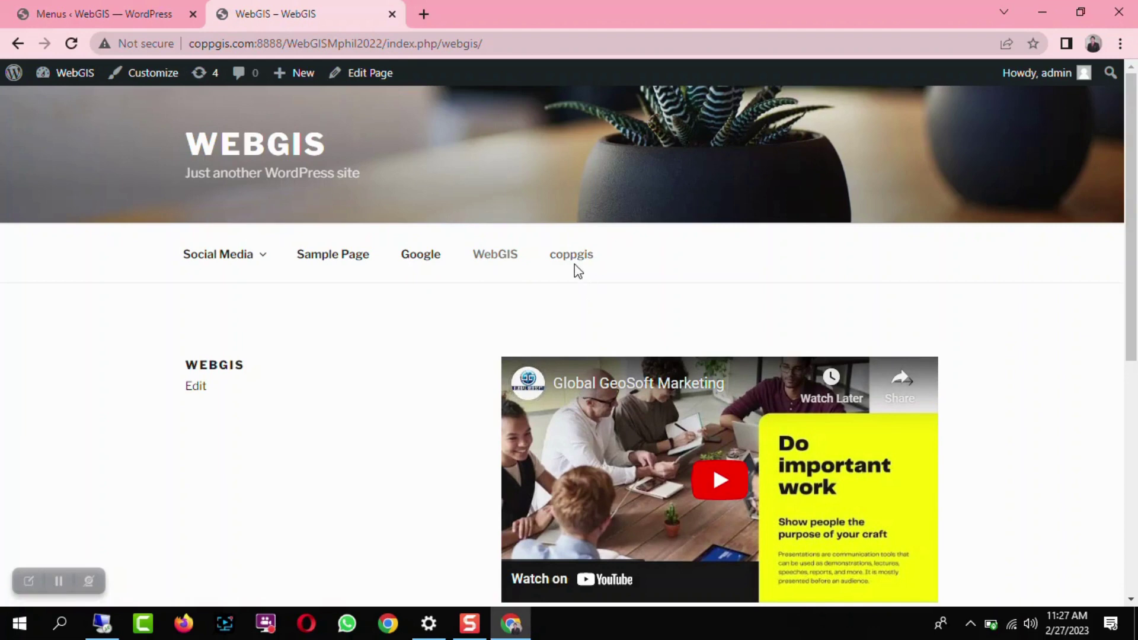
click(133, 13)
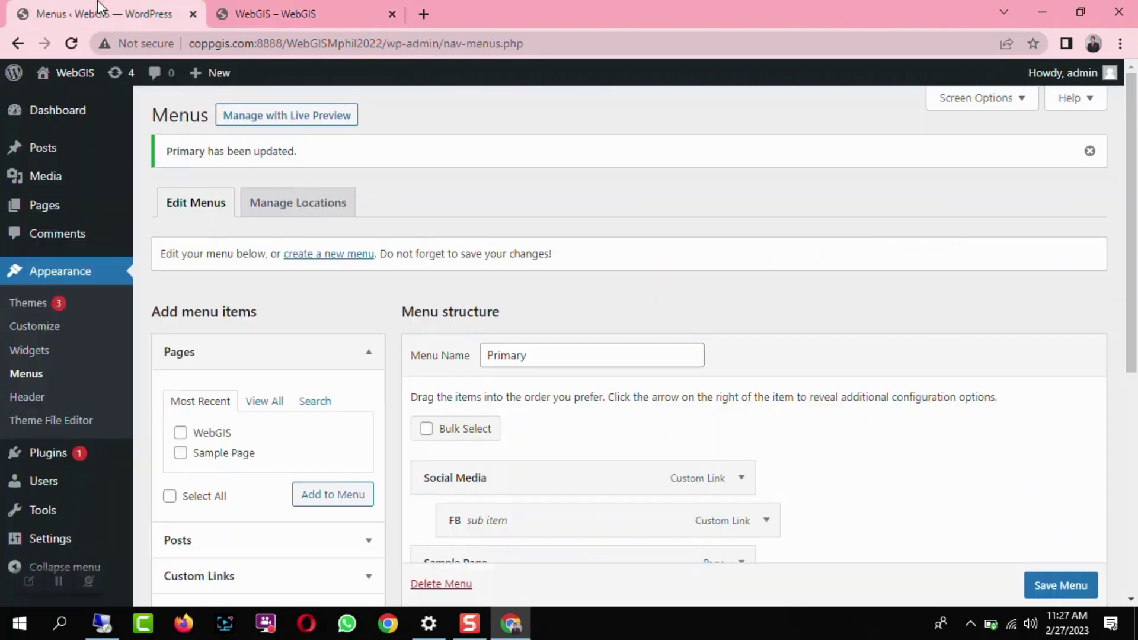
scroll(474, 459, down, 3)
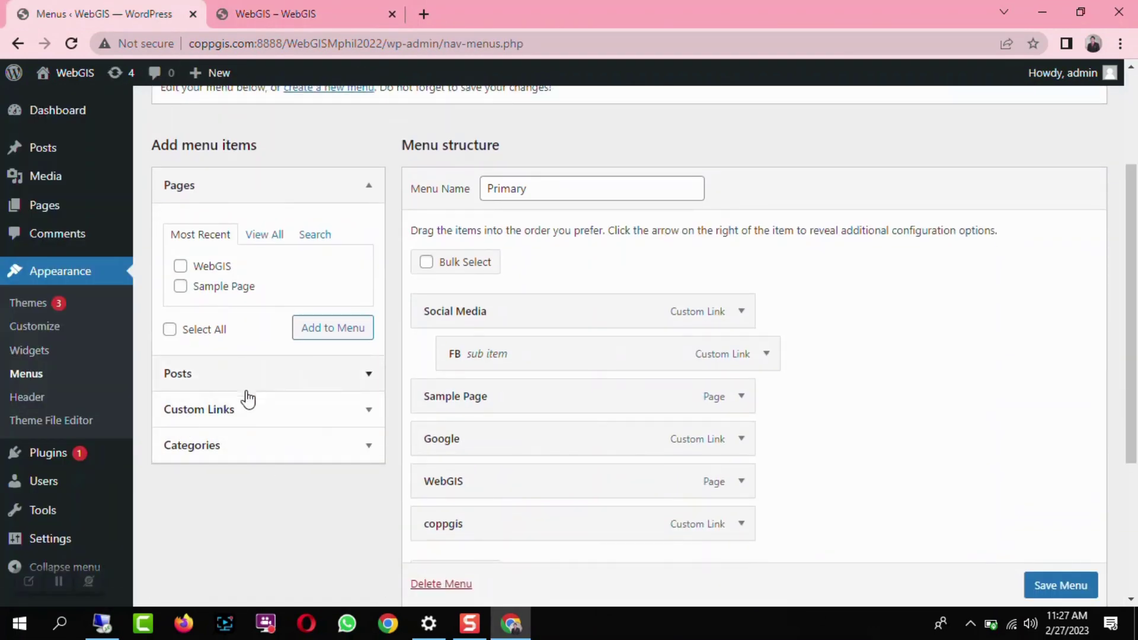
click(251, 419)
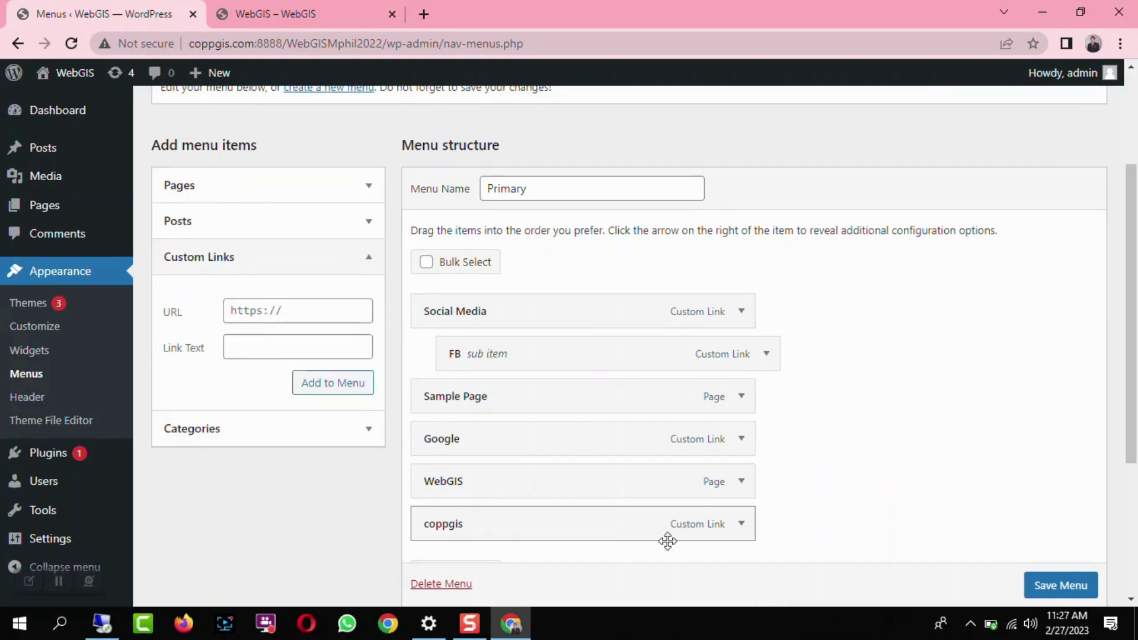
click(741, 524)
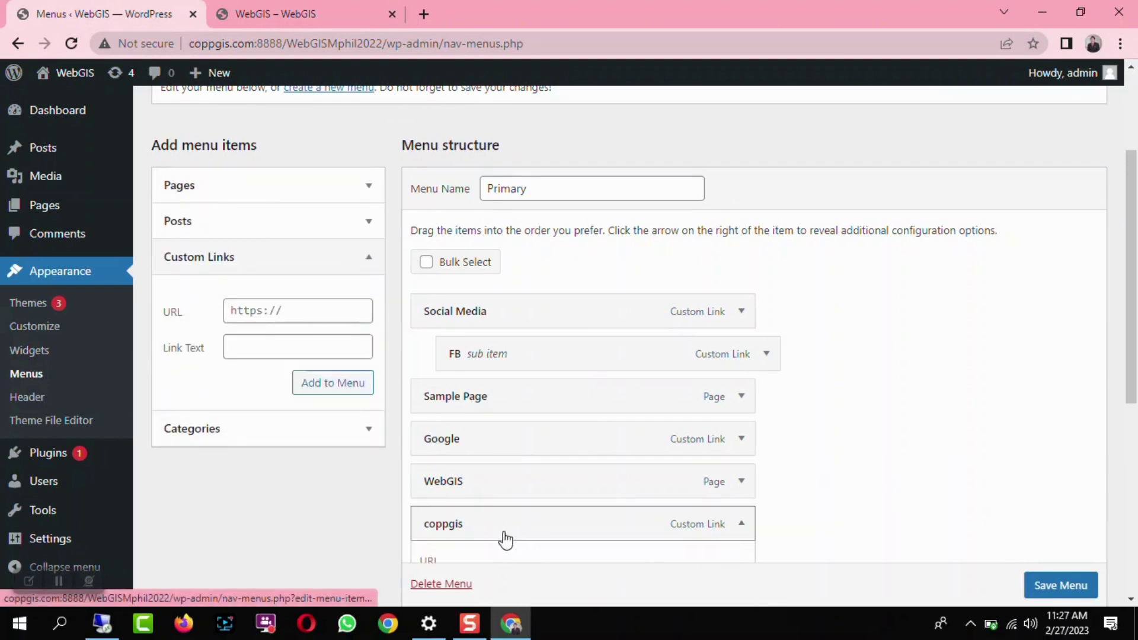
scroll(457, 516, down, 4)
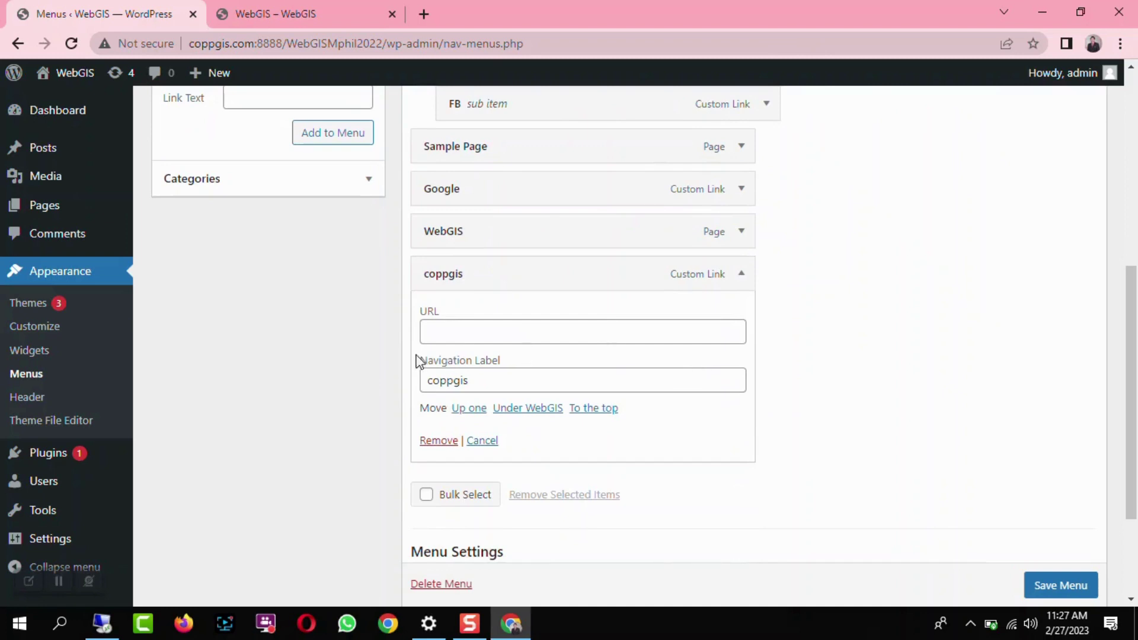
click(458, 337)
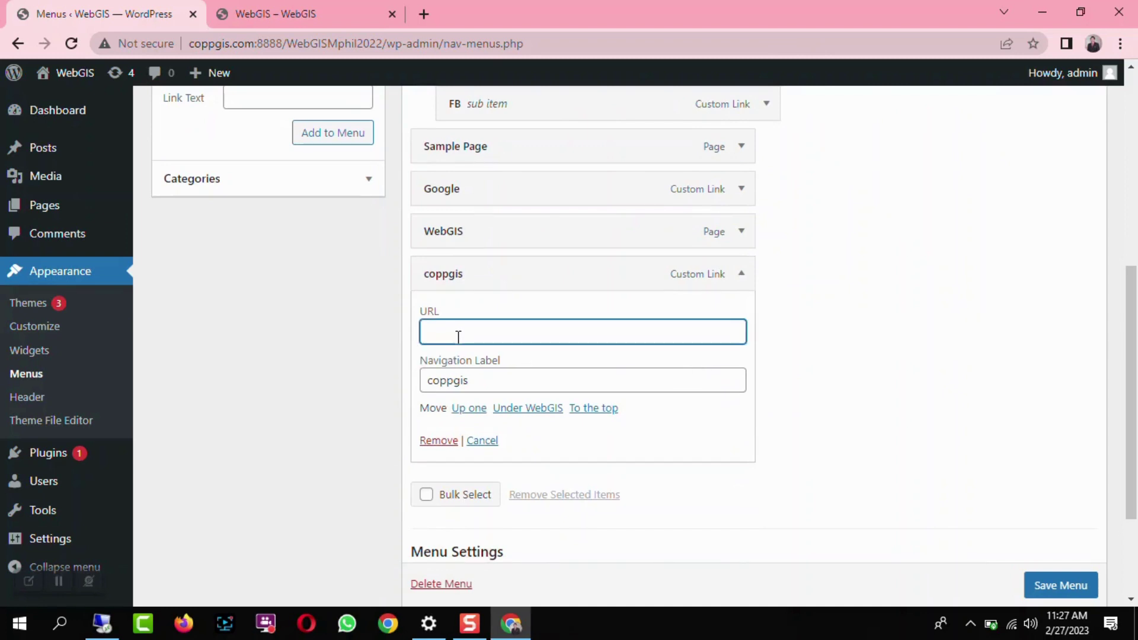
text(http://coppgis.com:7777)
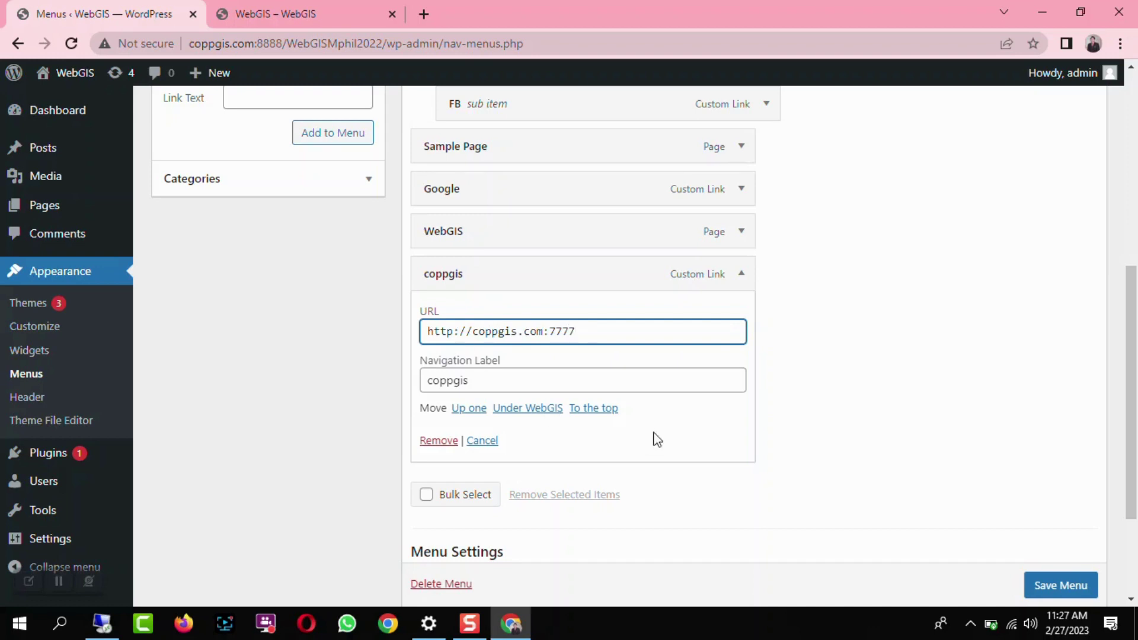
scroll(1046, 588, down, 1)
click(1049, 586)
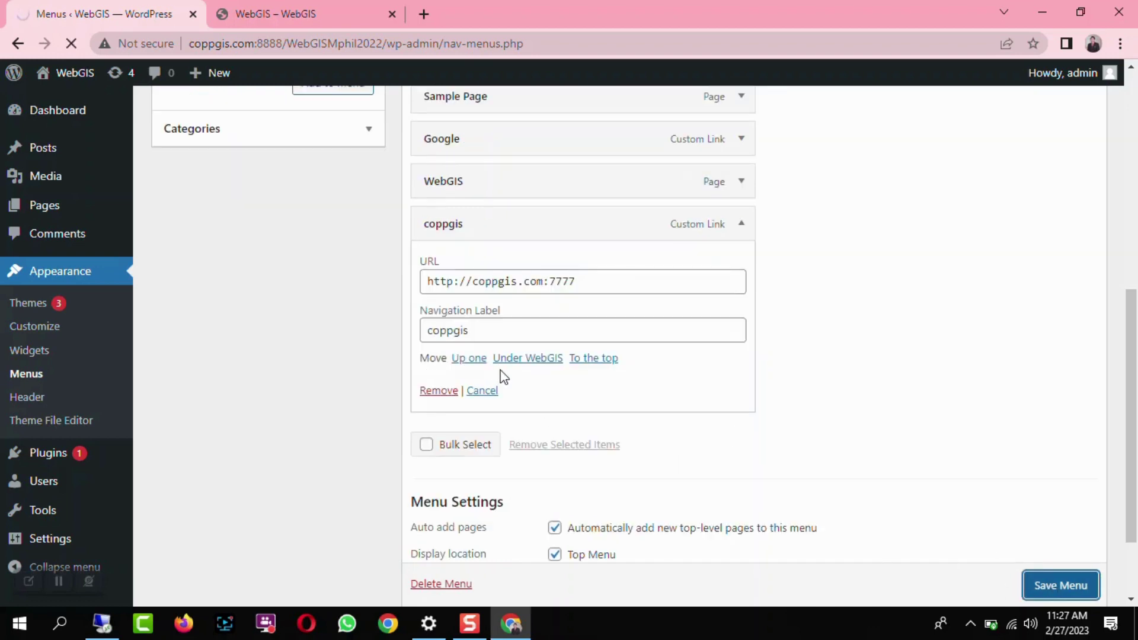
- Check the saved URL of the coppgis item, and test its link from the reloaded live WebGIS page
scroll(615, 456, down, 3)
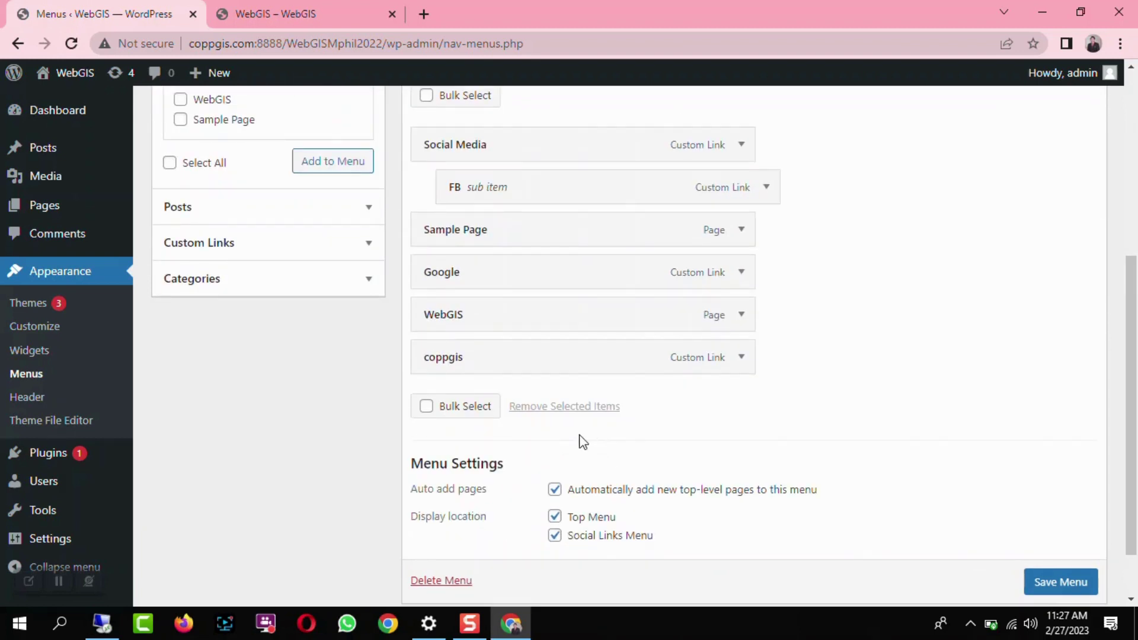
click(739, 360)
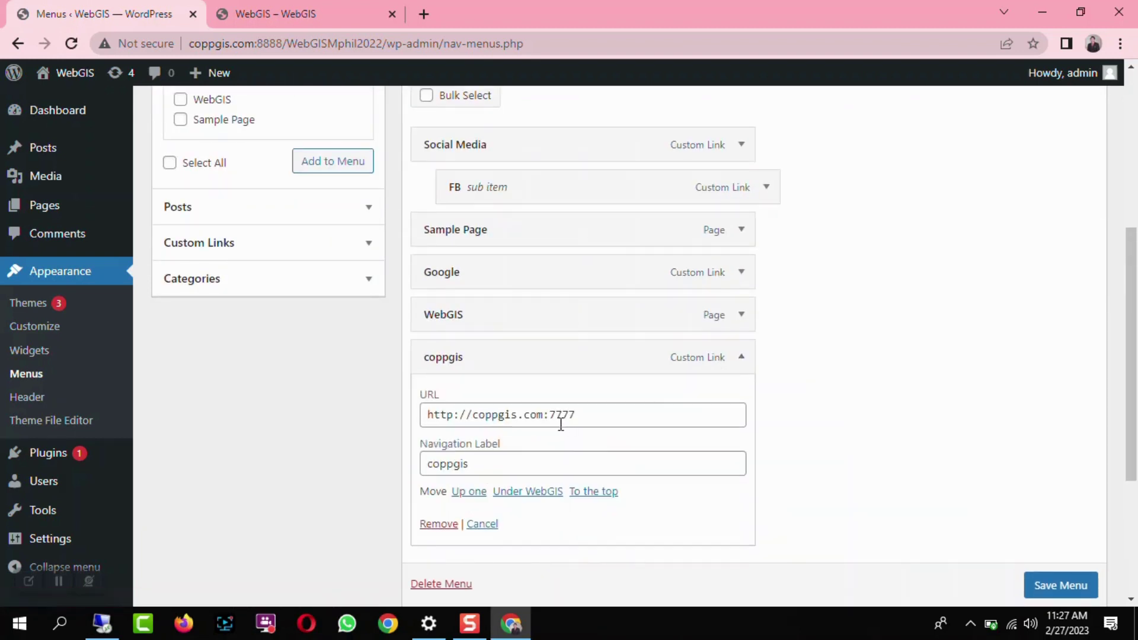
click(279, 18)
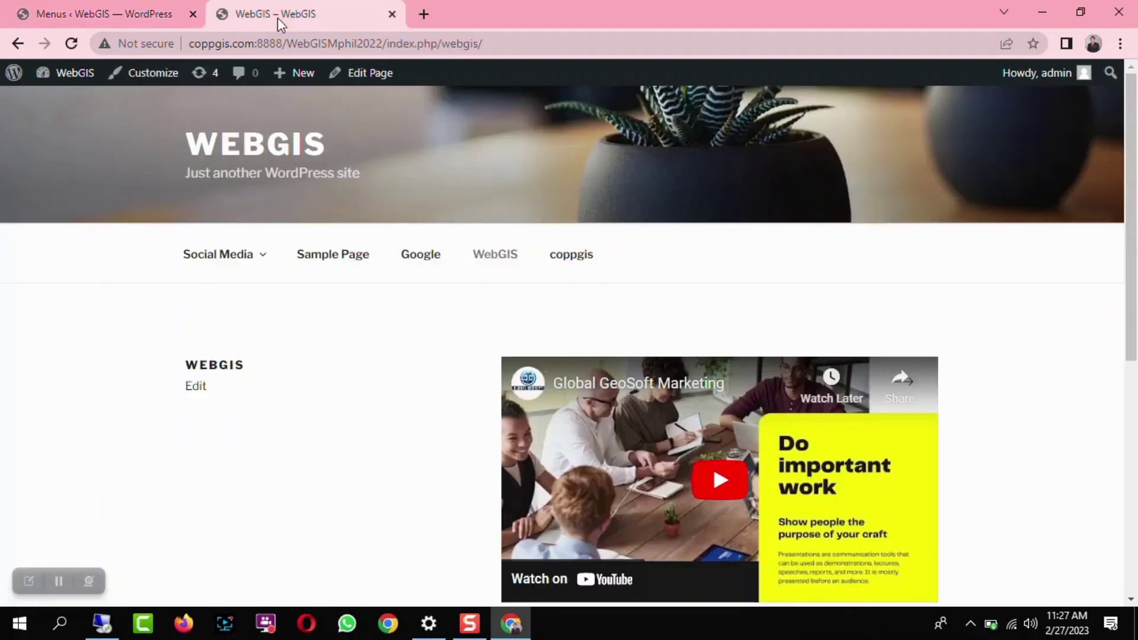
click(72, 42)
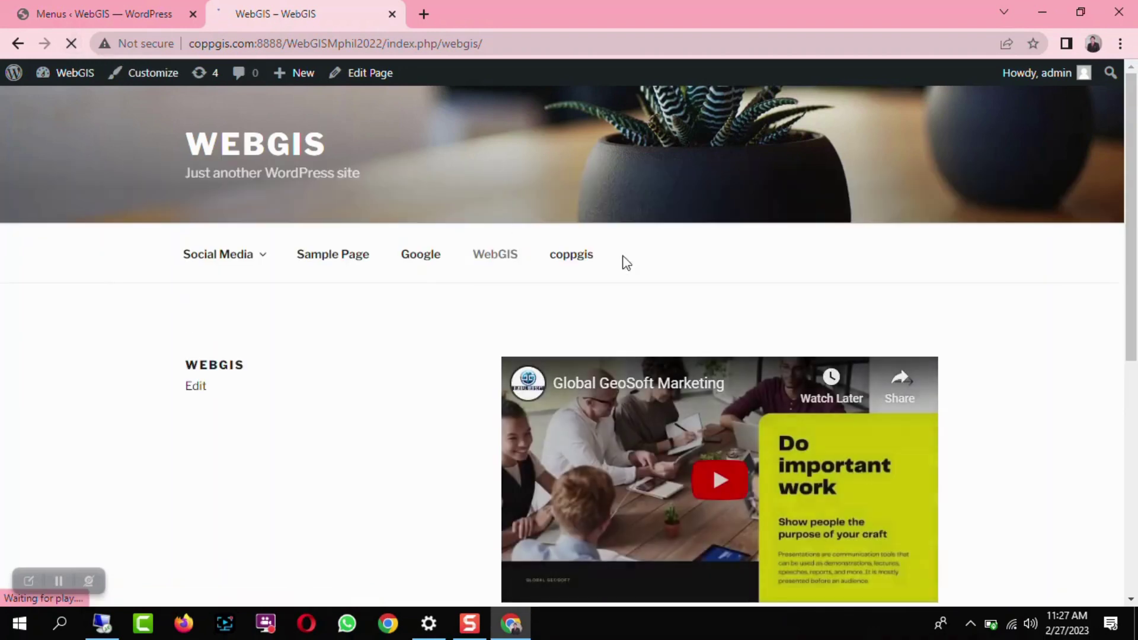
click(575, 264)
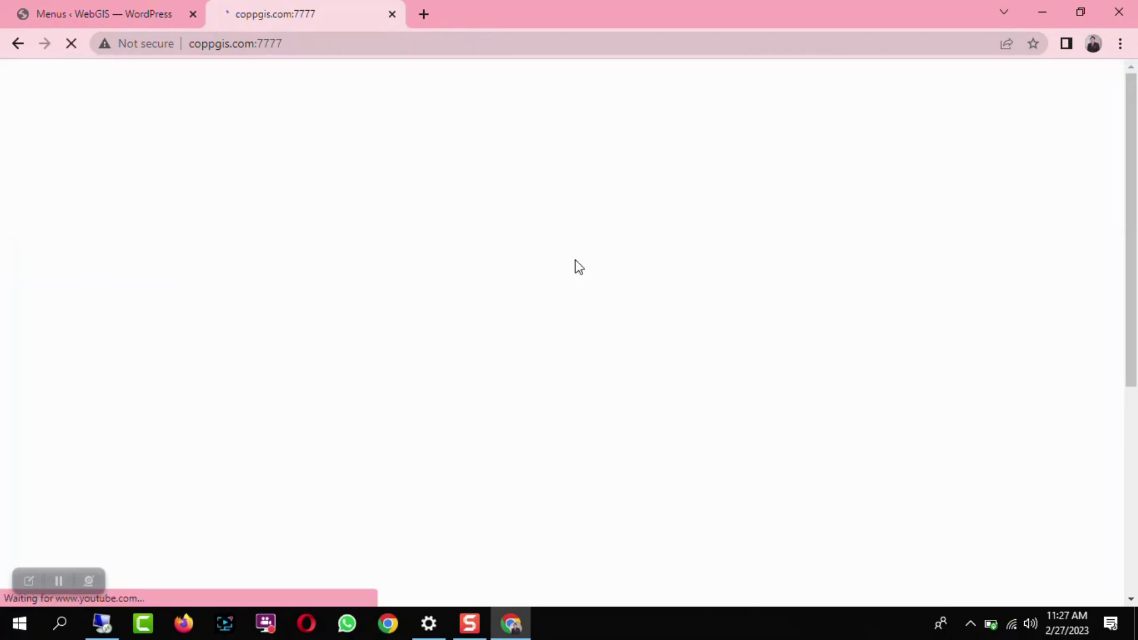
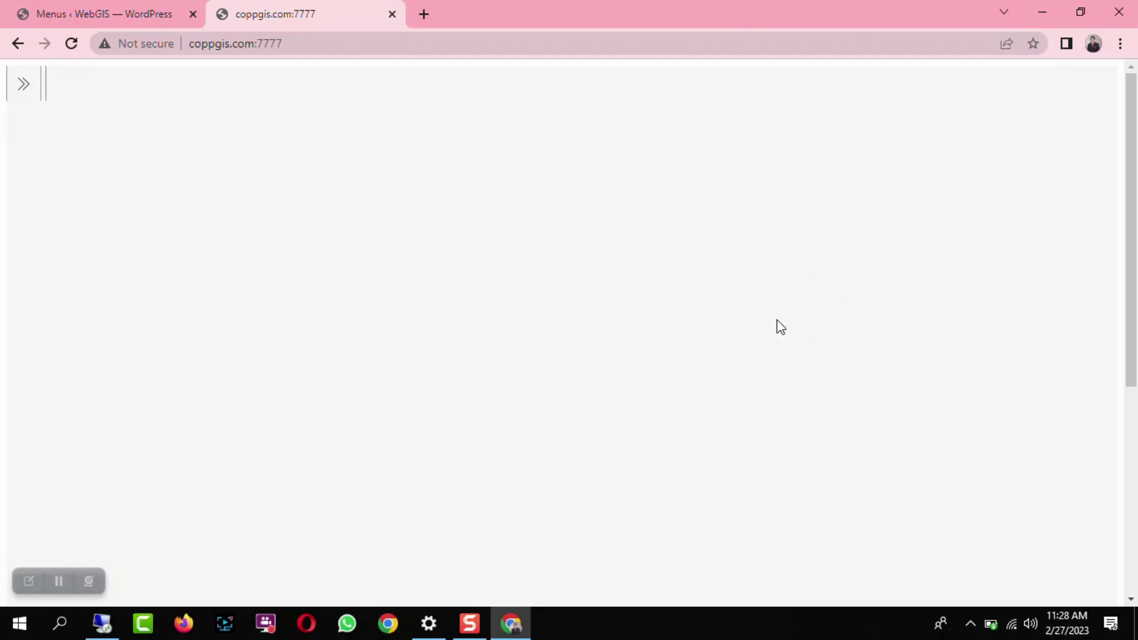
scroll(999, 356, down, 4)
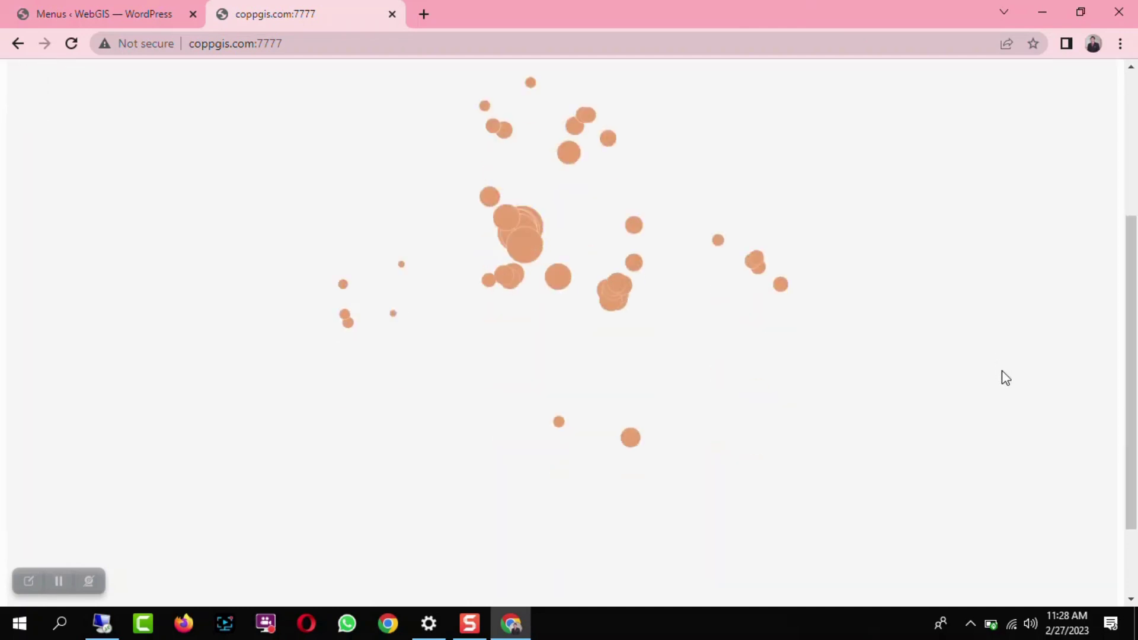
scroll(949, 380, up, 3)
scroll(883, 377, down, 4)
scroll(884, 385, up, 4)
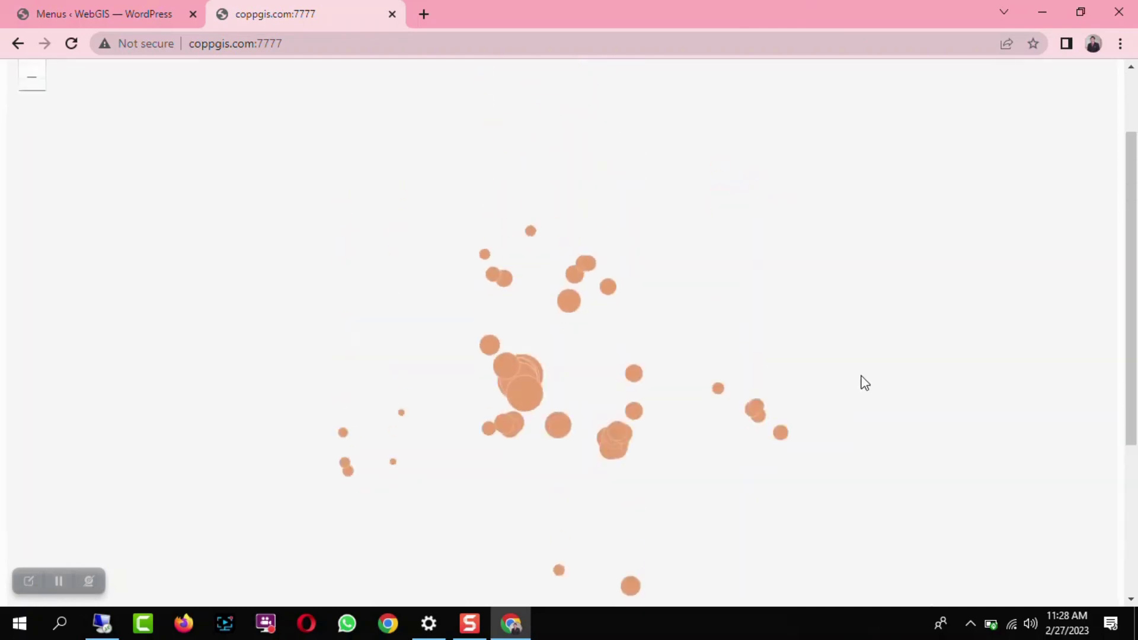
click(86, 13)
click(275, 13)
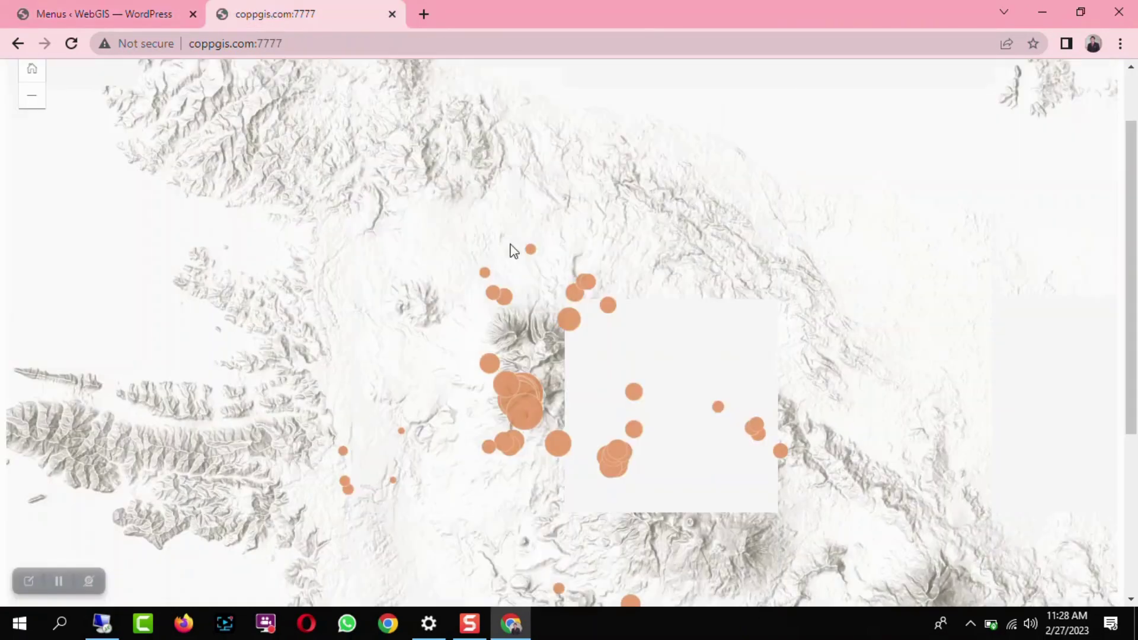
click(140, 11)
click(364, 5)
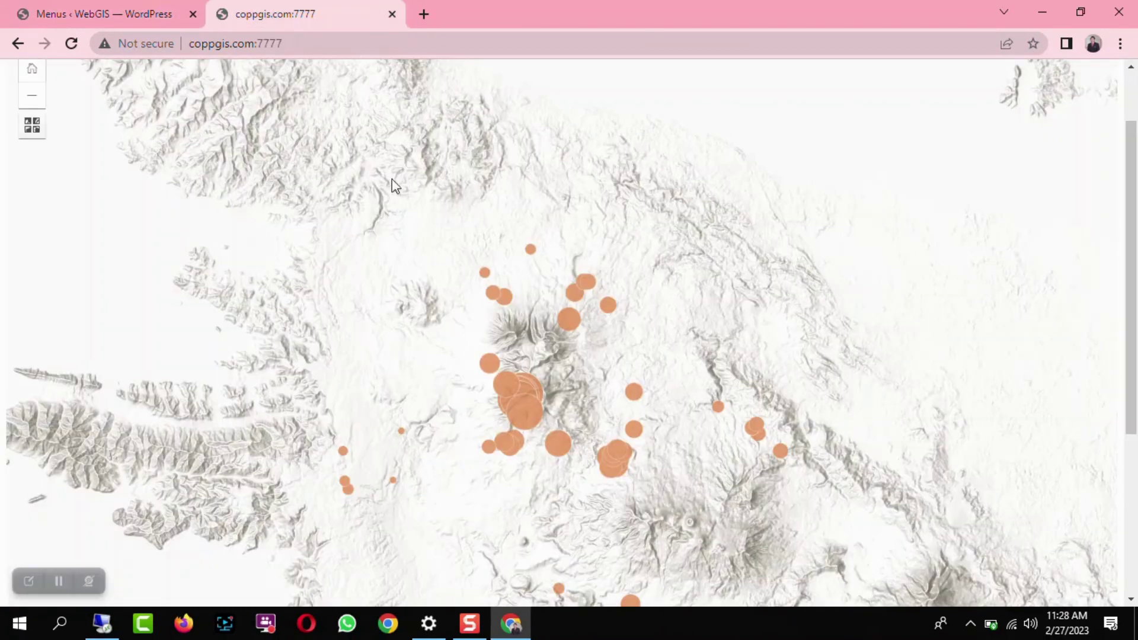
- Explore the web map by viewing and closing the attribute popup of the point north of Colonia Libertad and panning around
scroll(1130, 219, up, 2)
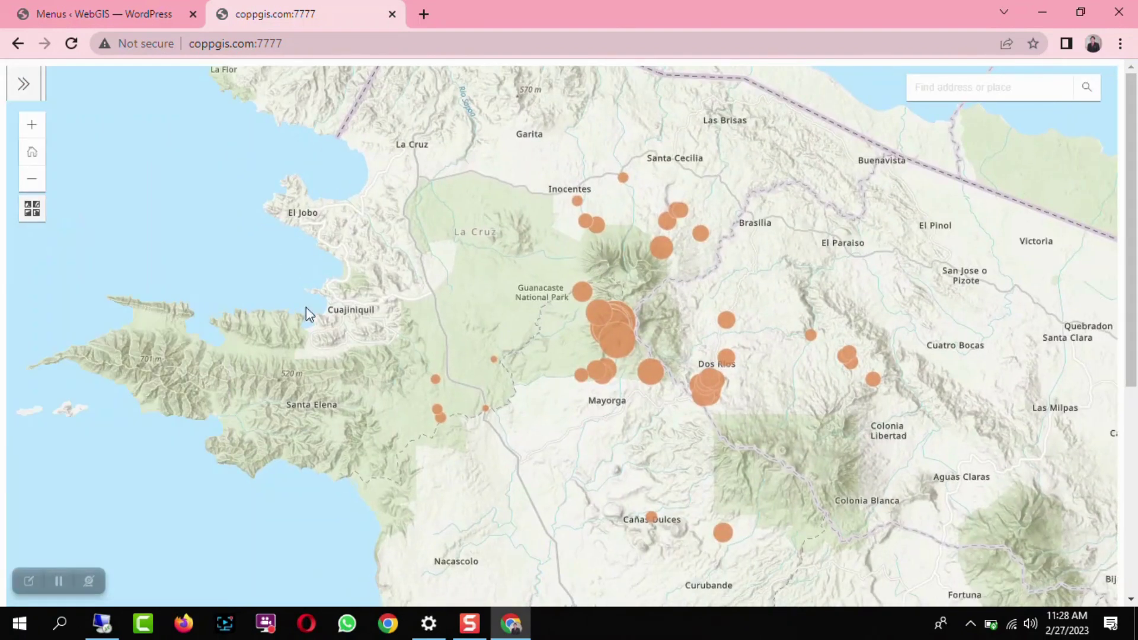
scroll(558, 348, down, 2)
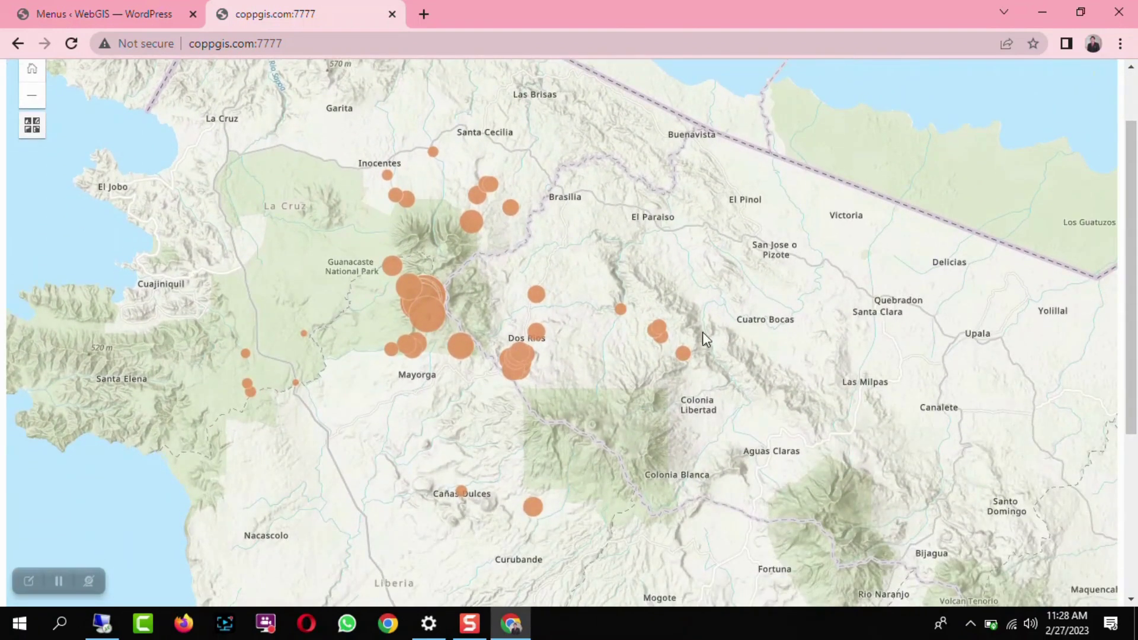
click(684, 353)
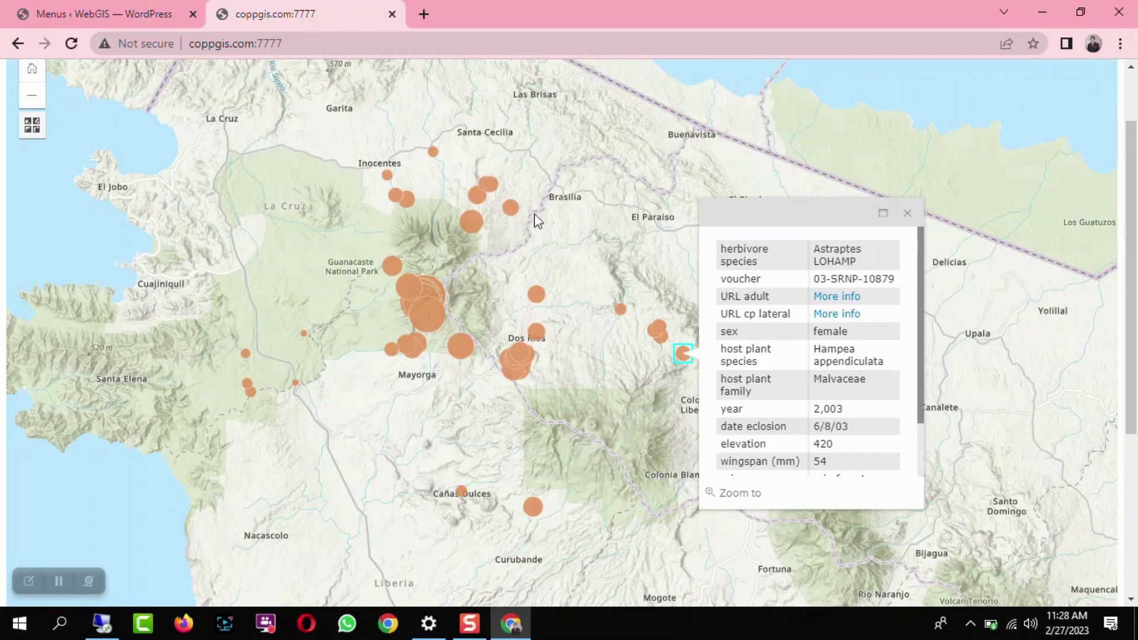
click(599, 246)
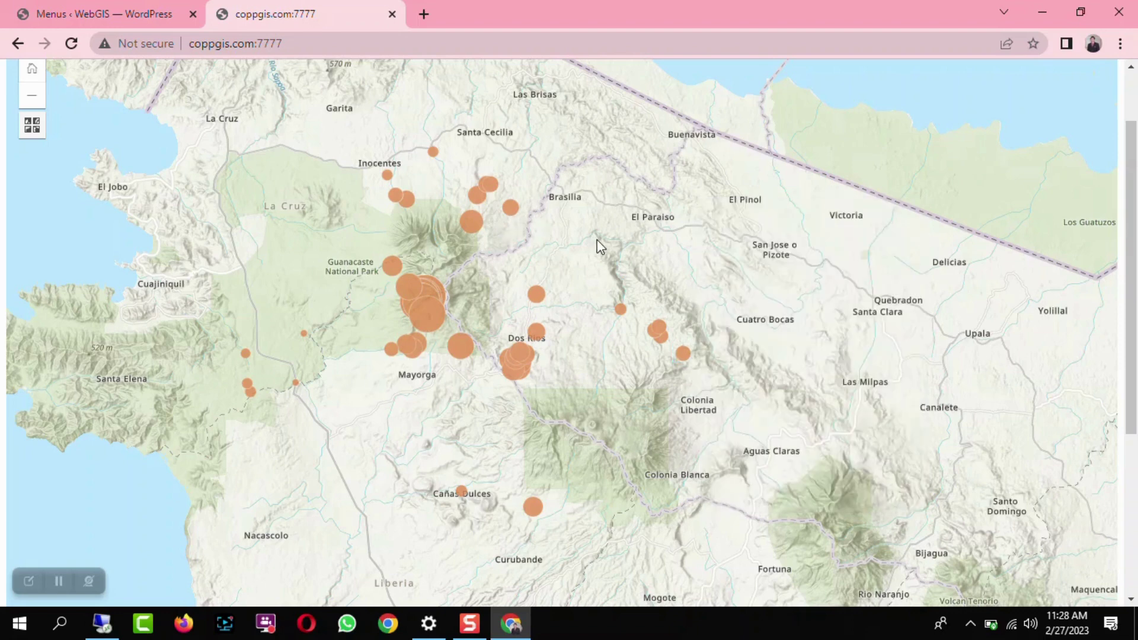
drag(601, 229, 463, 230)
drag(549, 288, 698, 293)
drag(535, 306, 654, 277)
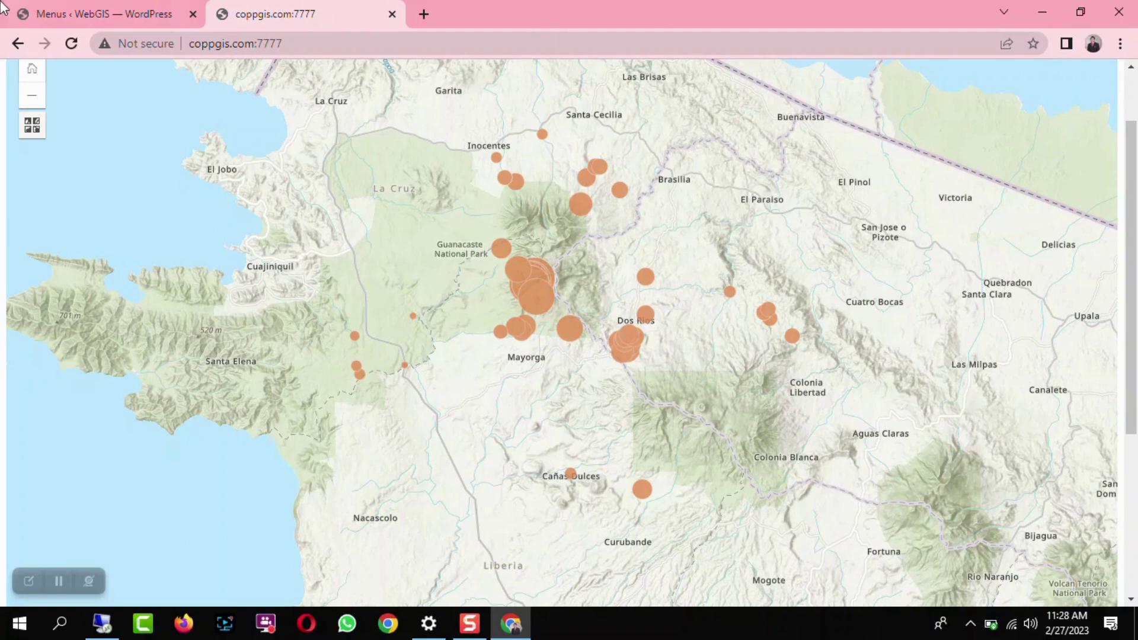
- Return to the WordPress admin and start a new page from the Pages section
click(109, 24)
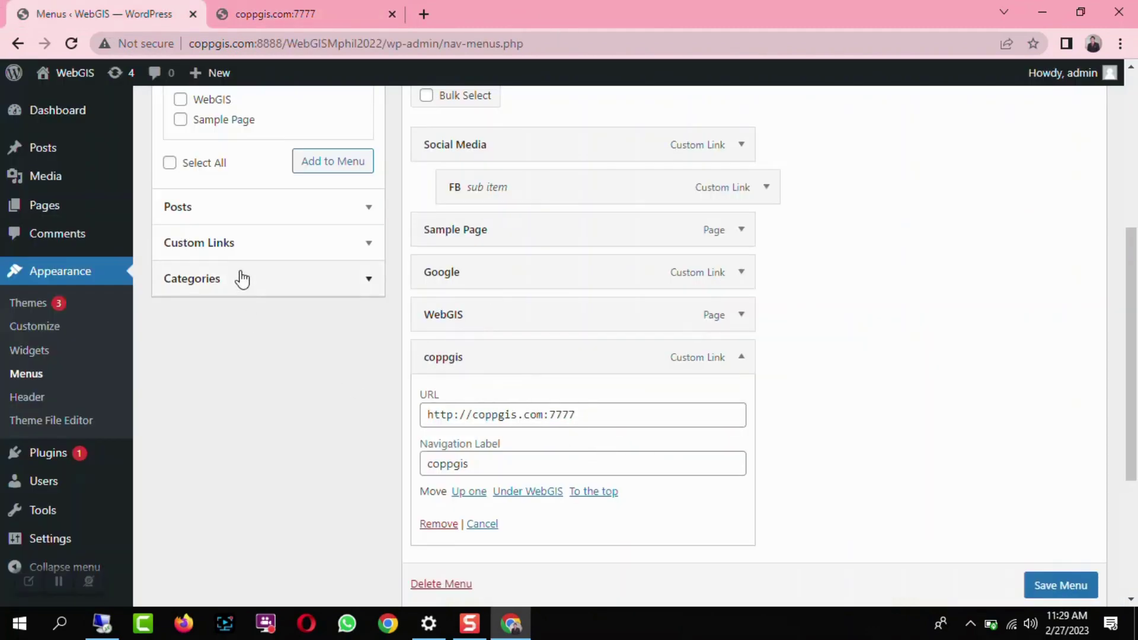
mouse_move(47, 211)
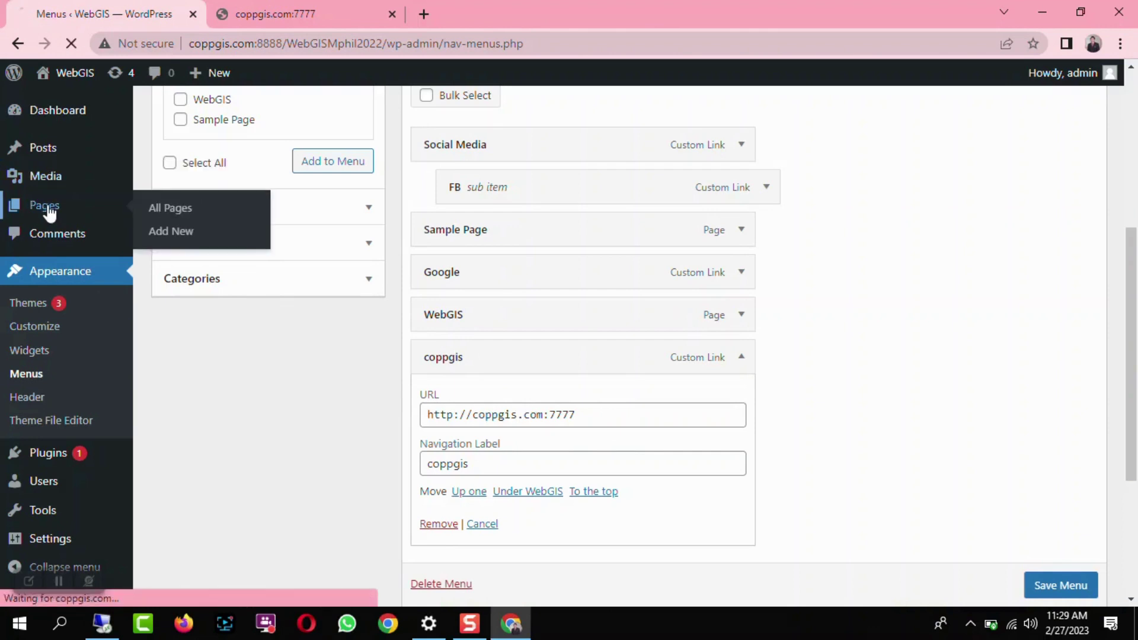
click(237, 212)
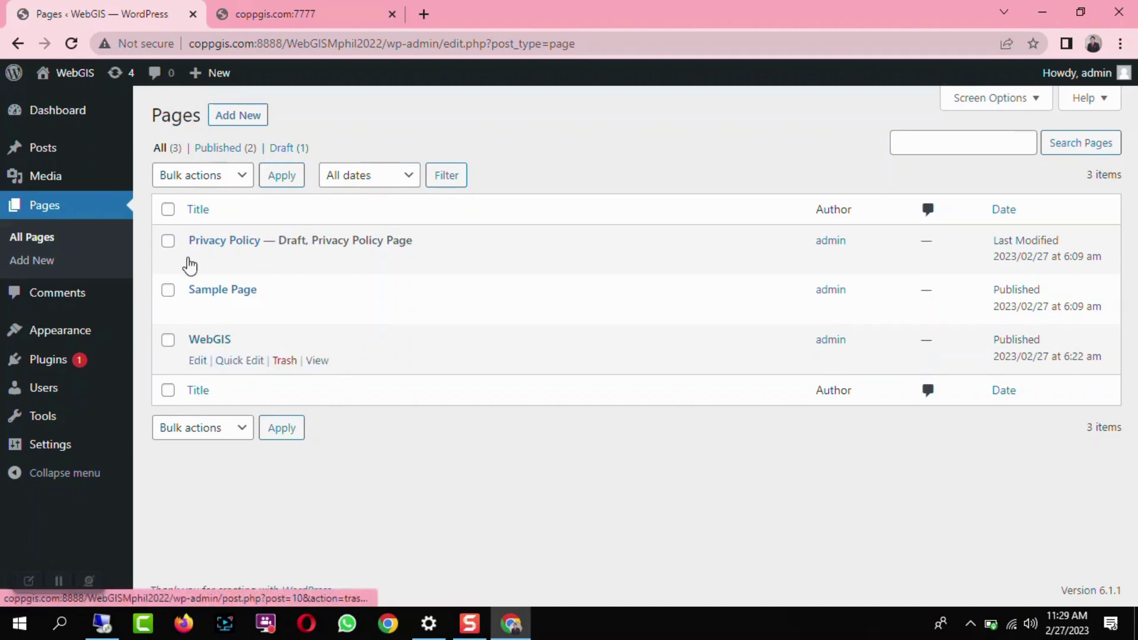
click(35, 263)
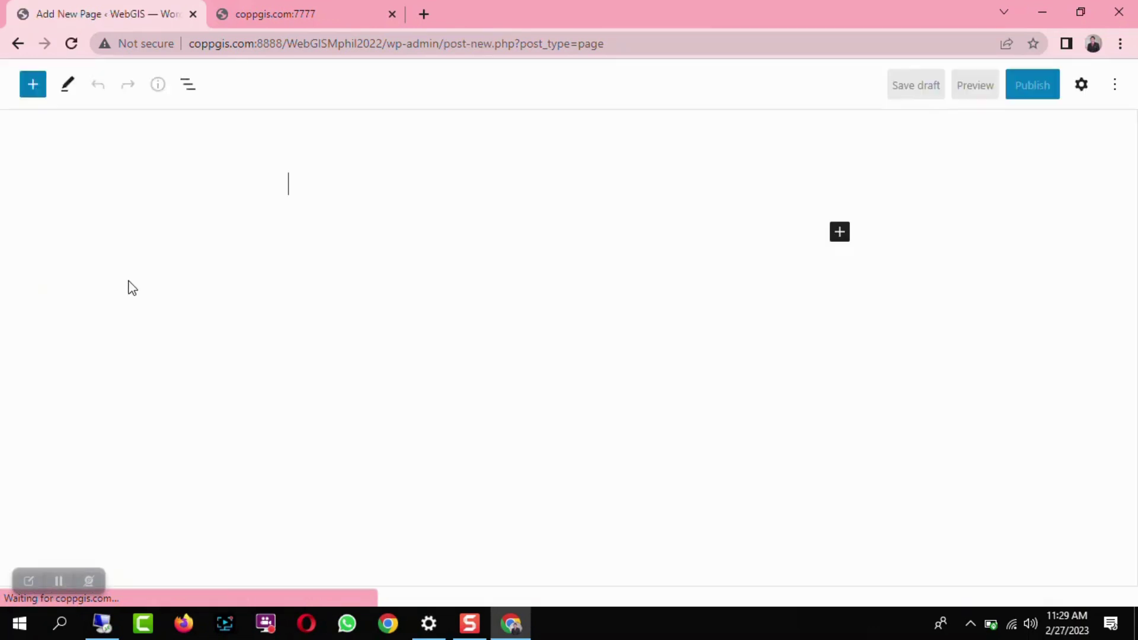
- Title the new page CoPPGIS
click(359, 189)
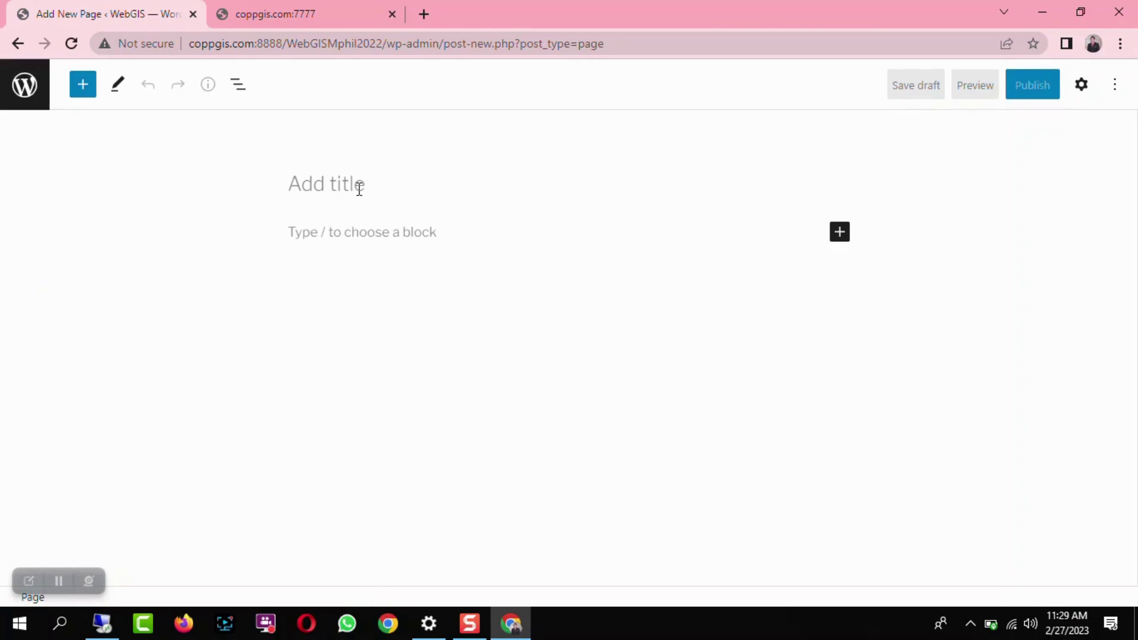
text(W)
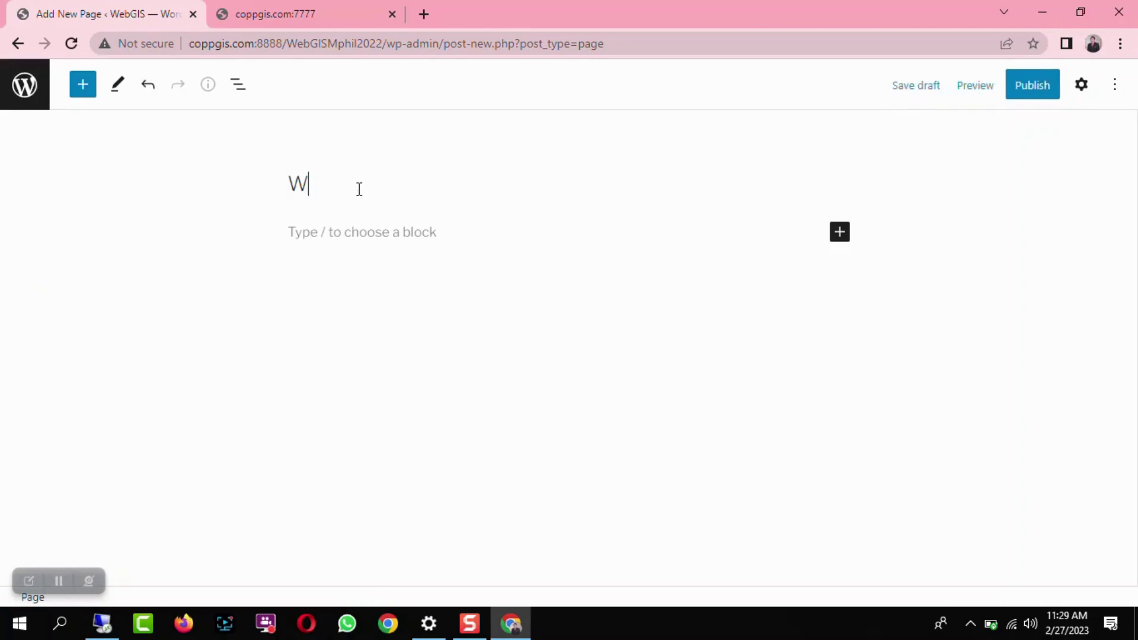
key(BackSpace)
text(Coppgis)
key(BackSpace)
key(BackSpace)
key(BackSpace)
key(BackSpace)
key(BackSpace)
text(PPGIS)
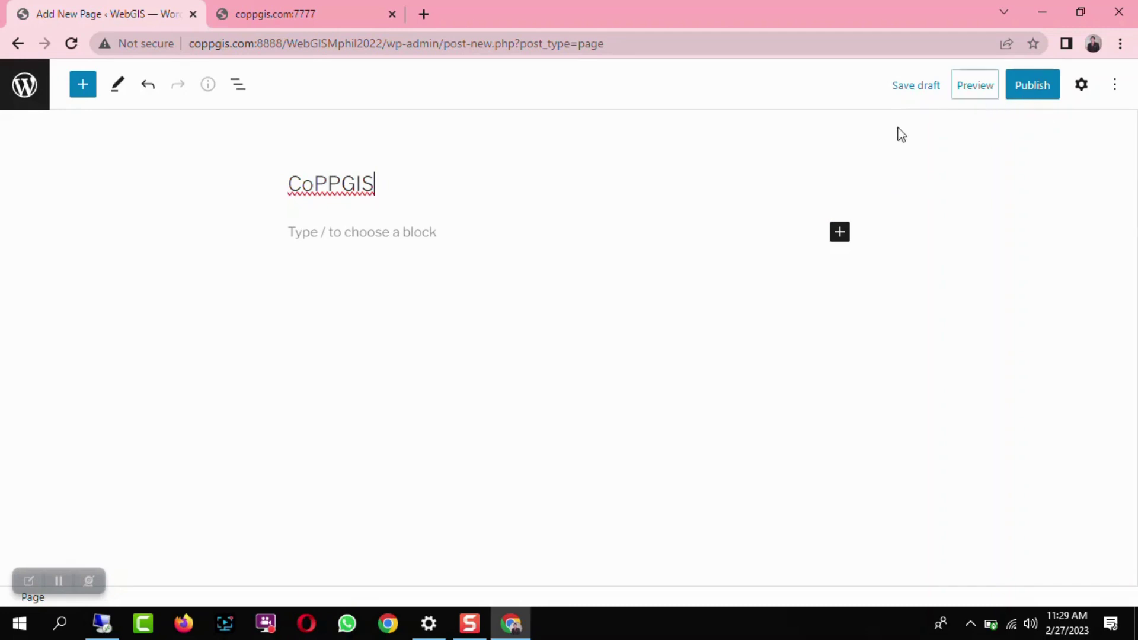
click(839, 234)
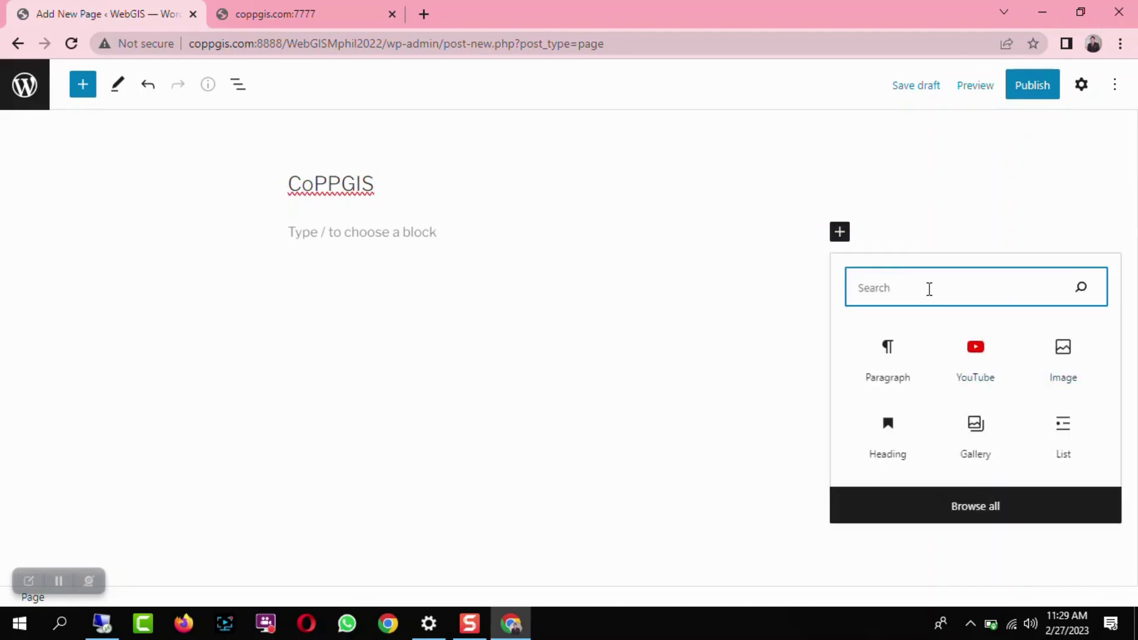
text(url)
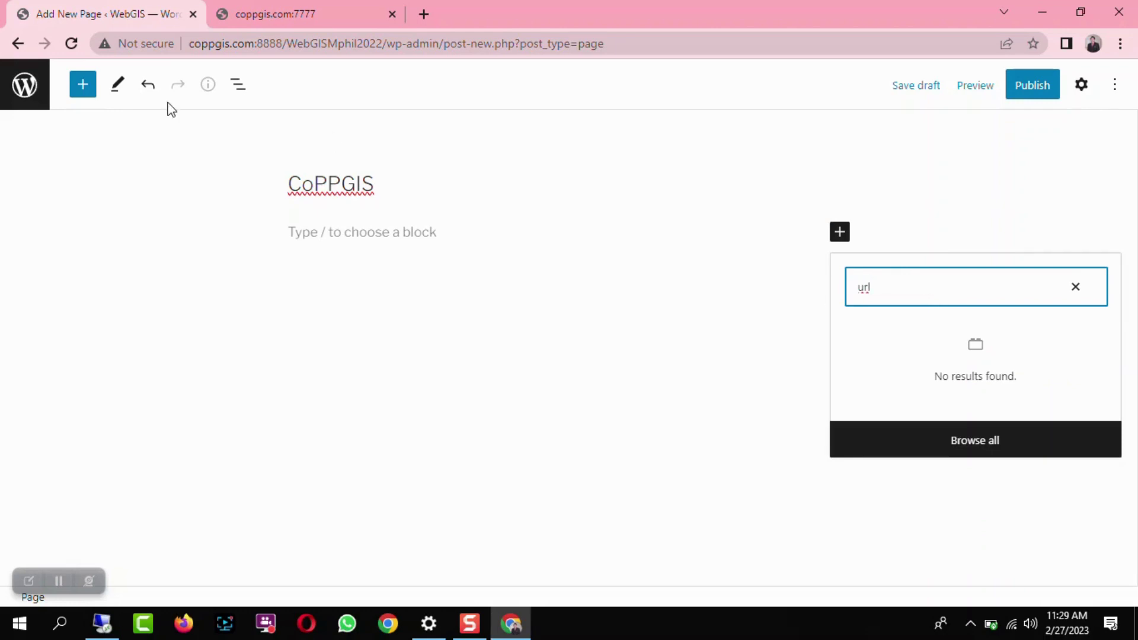
click(59, 581)
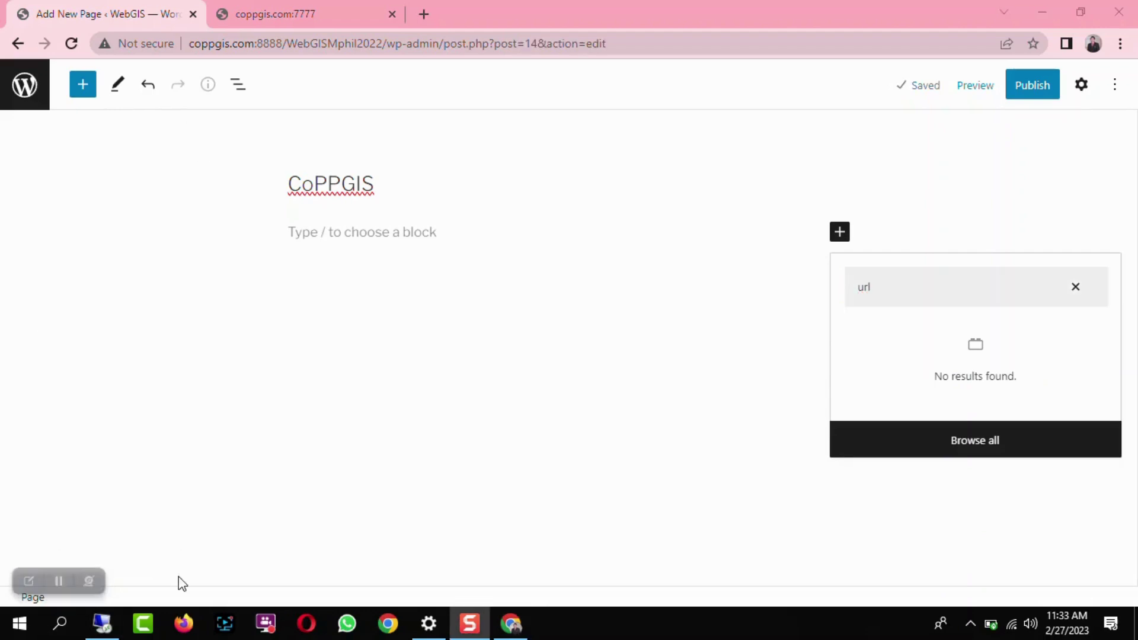
click(970, 627)
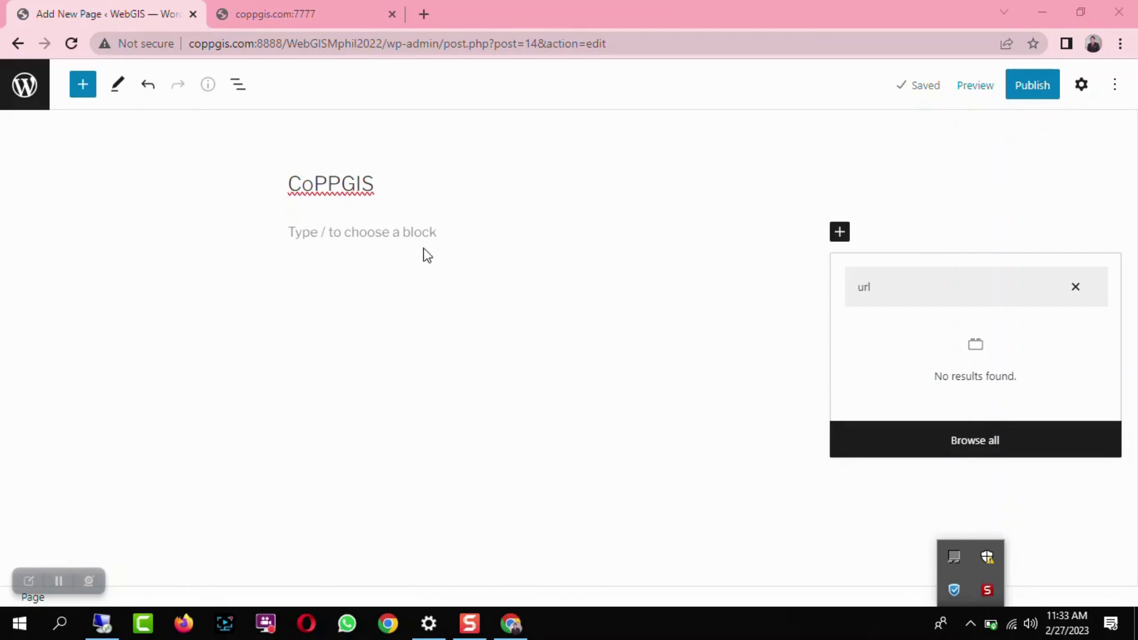
double_click(864, 287)
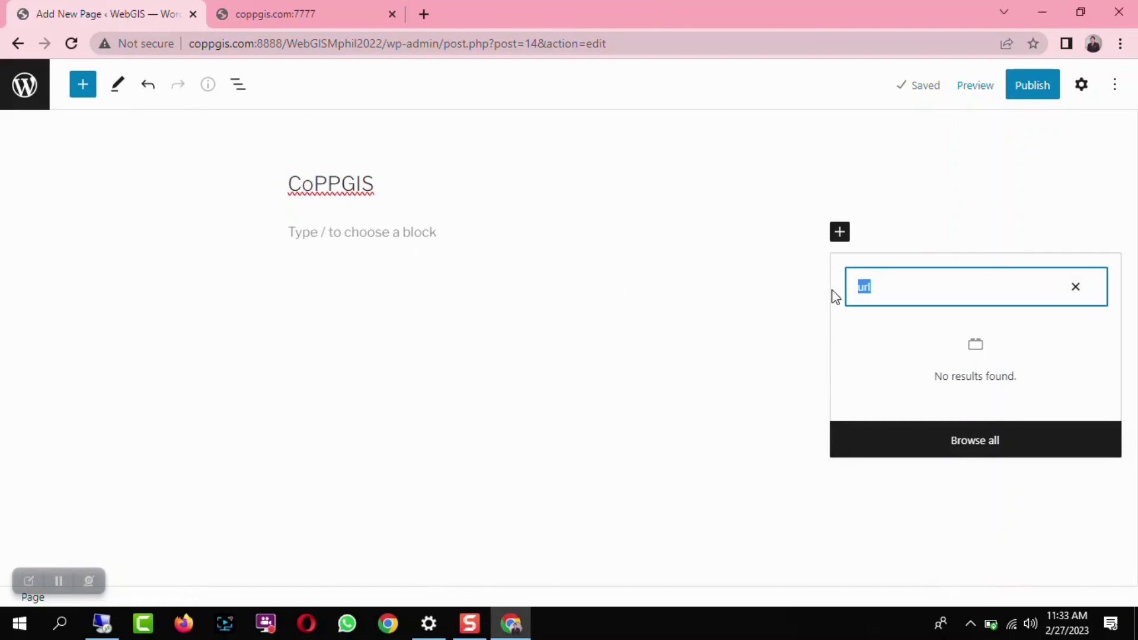
text(UR)
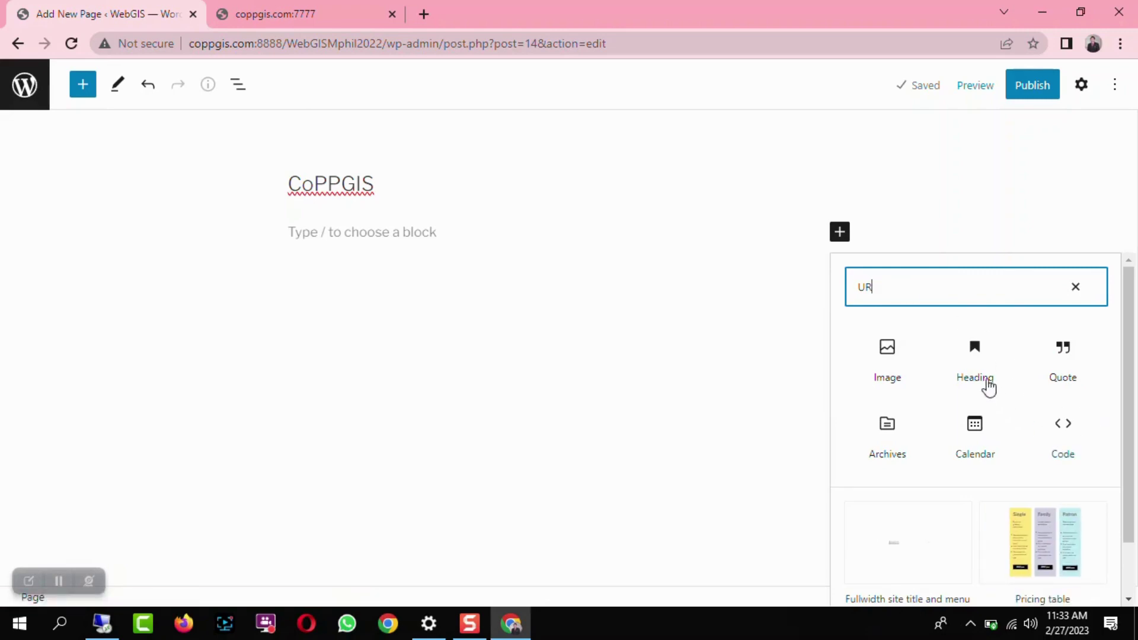
scroll(989, 392, down, 2)
click(1076, 385)
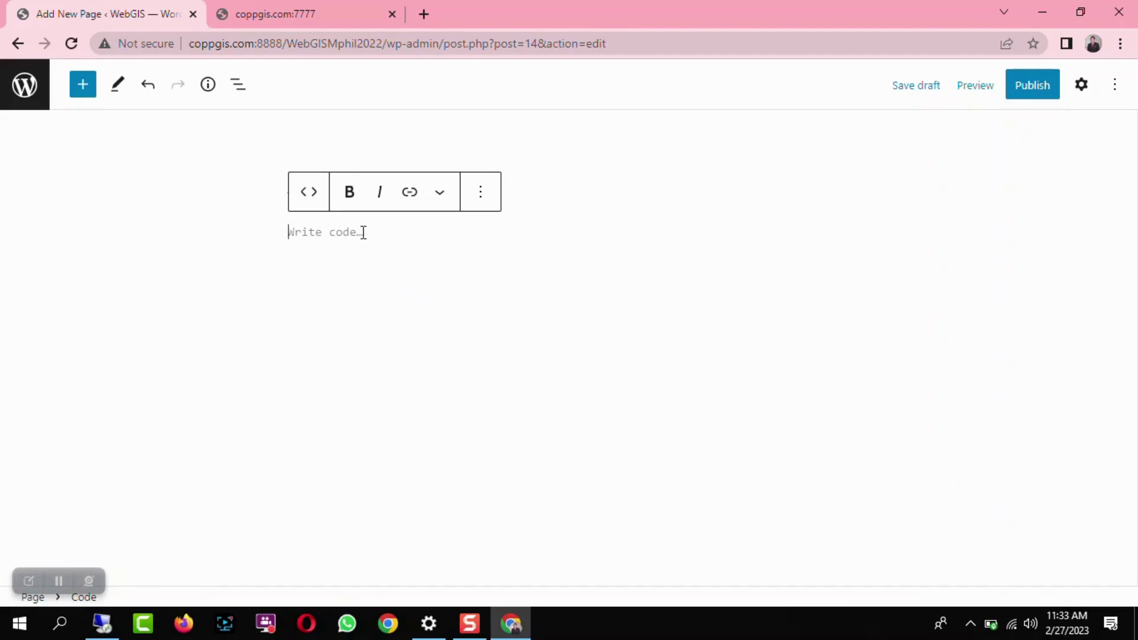
text(http://coppgis.com:7777)
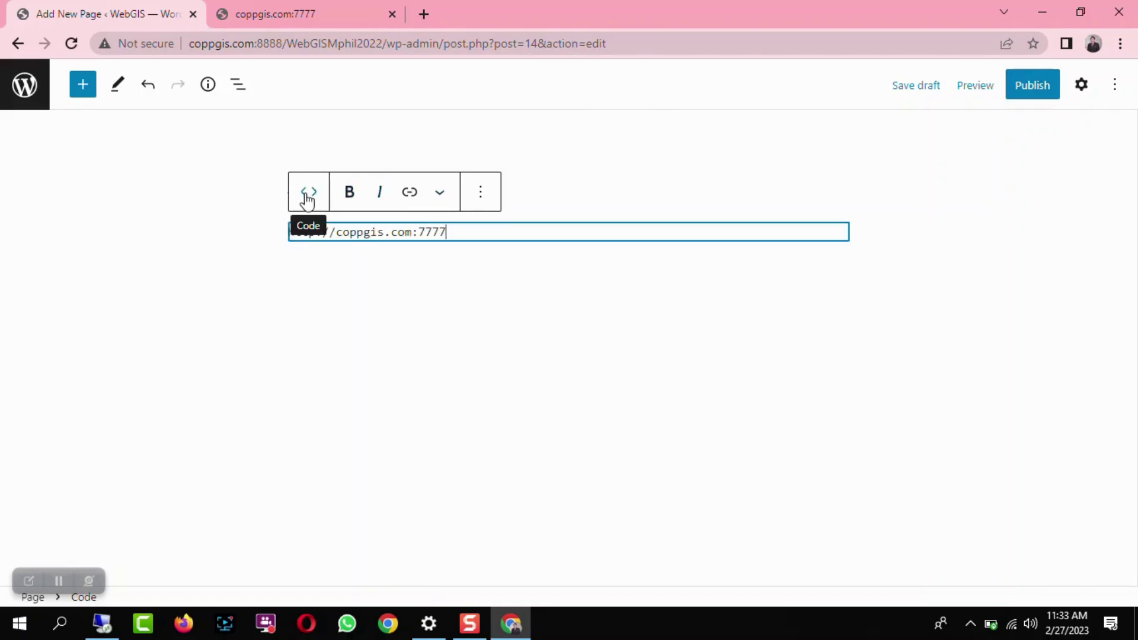
- Switch the Code block to HTML editing and publish the CoPPGIS page
click(482, 194)
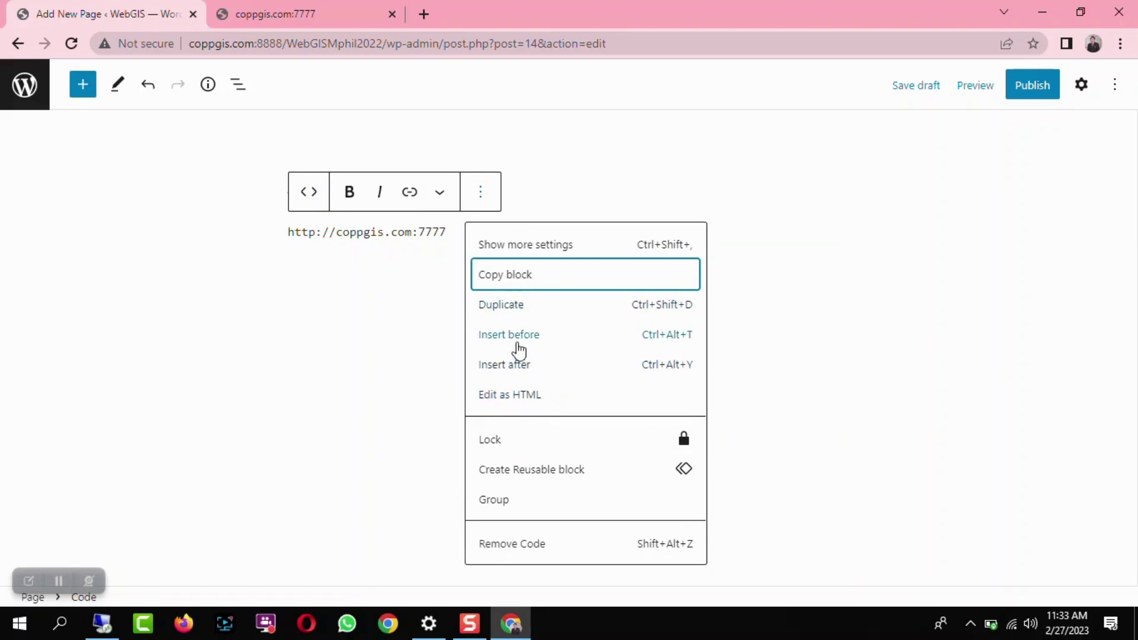
click(517, 403)
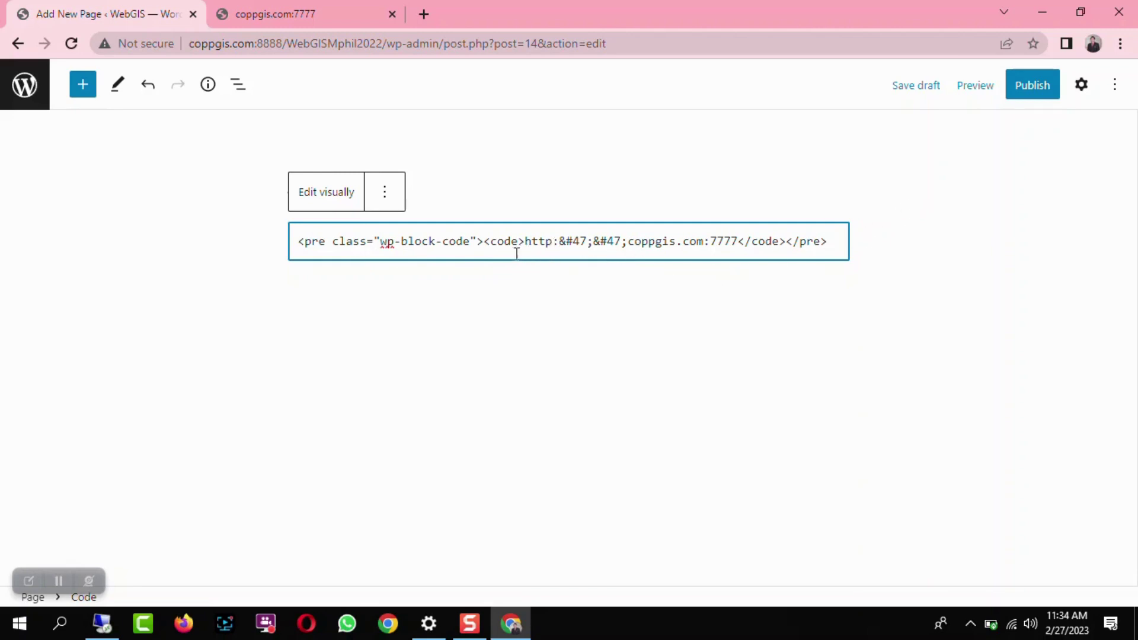
click(1032, 92)
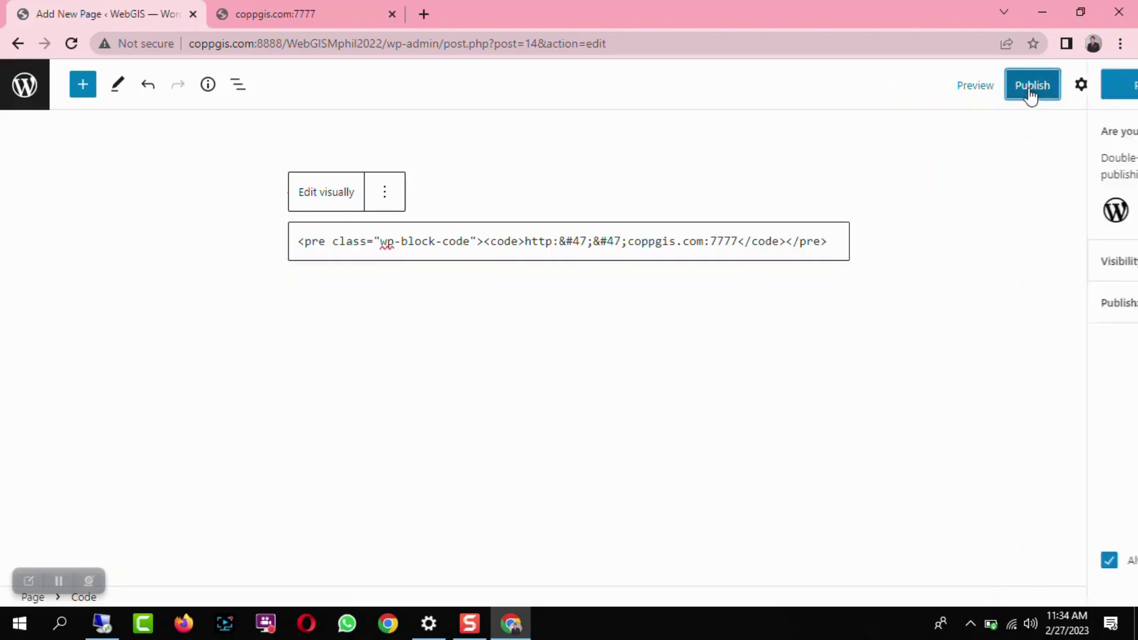
click(973, 100)
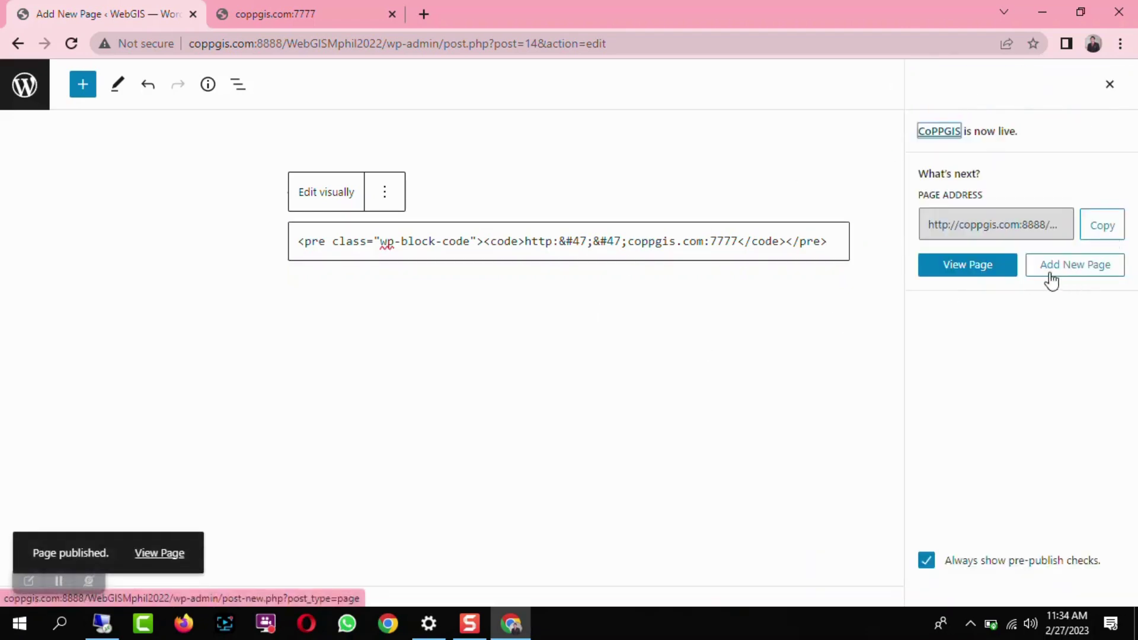
- View the published CoPPGIS page to check its URL text, and return to the admin Pages list
click(966, 274)
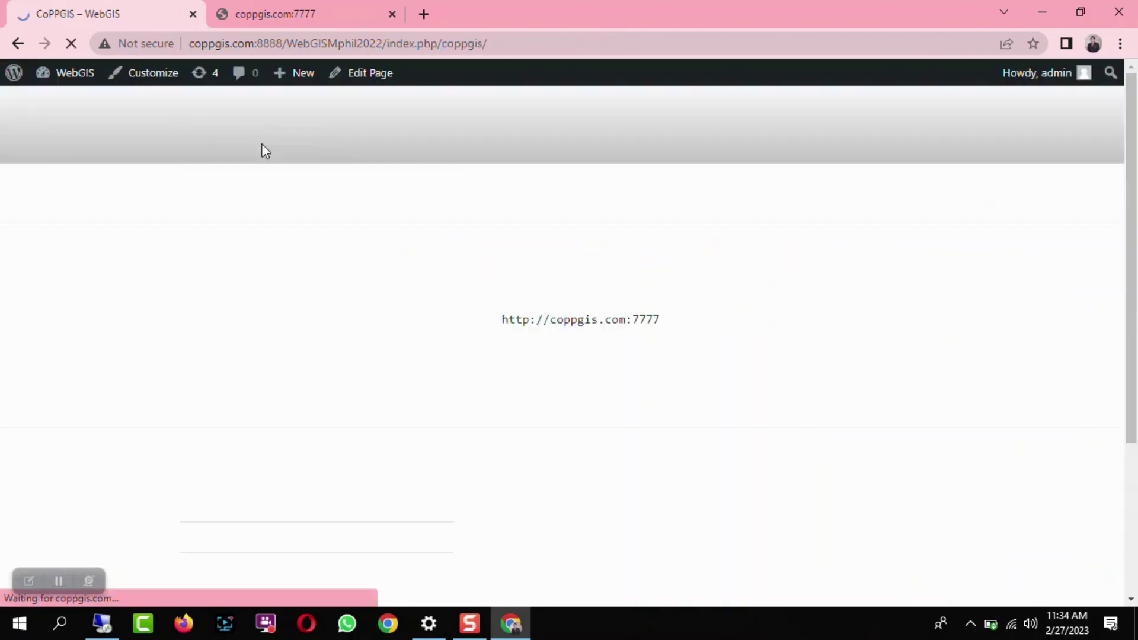
triple_click(579, 384)
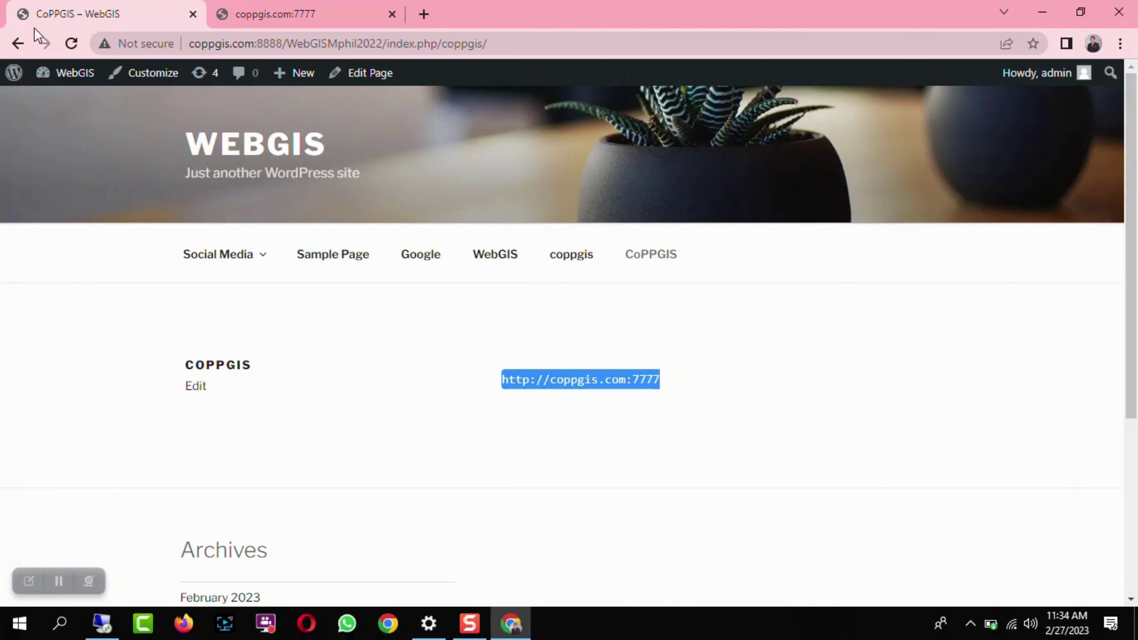
click(18, 43)
click(277, 18)
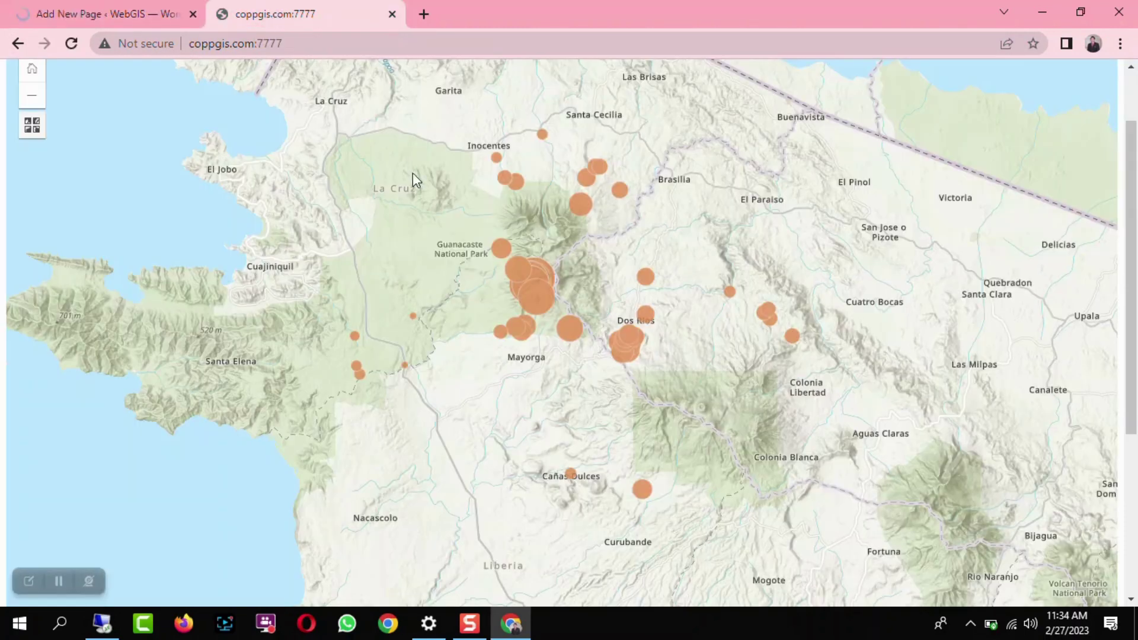
click(71, 14)
click(18, 43)
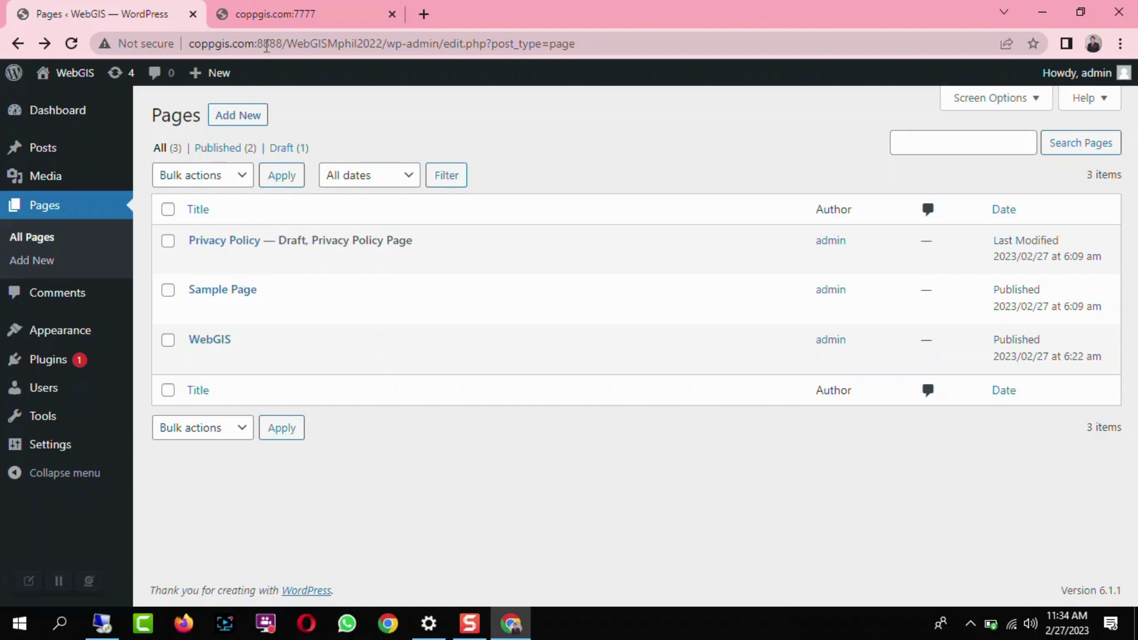
- Go back from the web map to the live WebGIS page and examine its footer's Archives and Categories sections
click(290, 19)
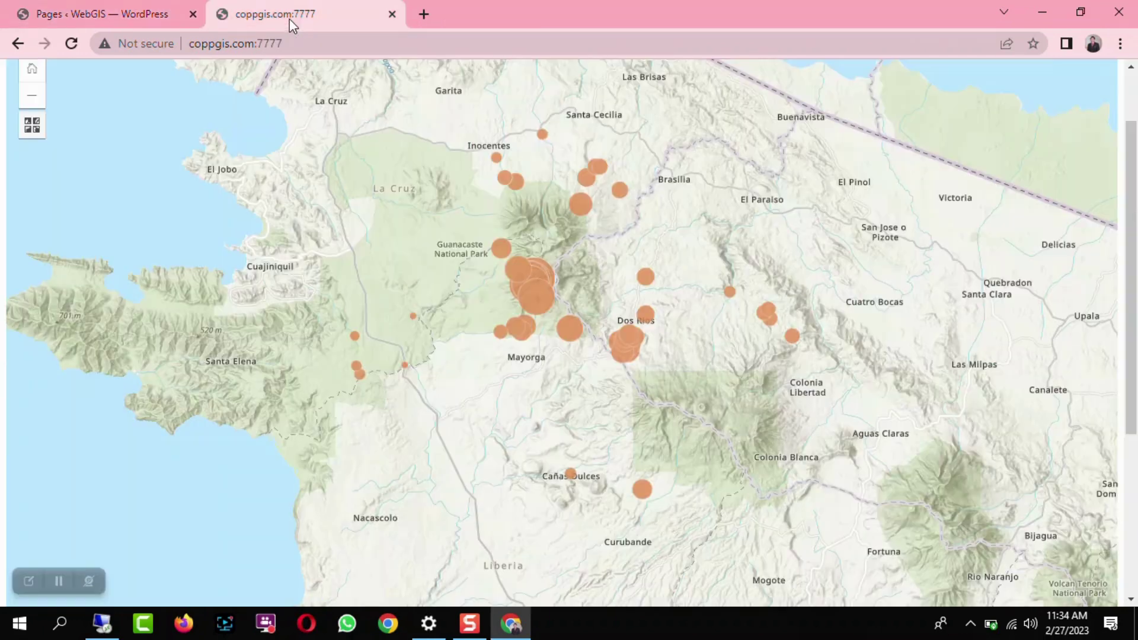
click(18, 44)
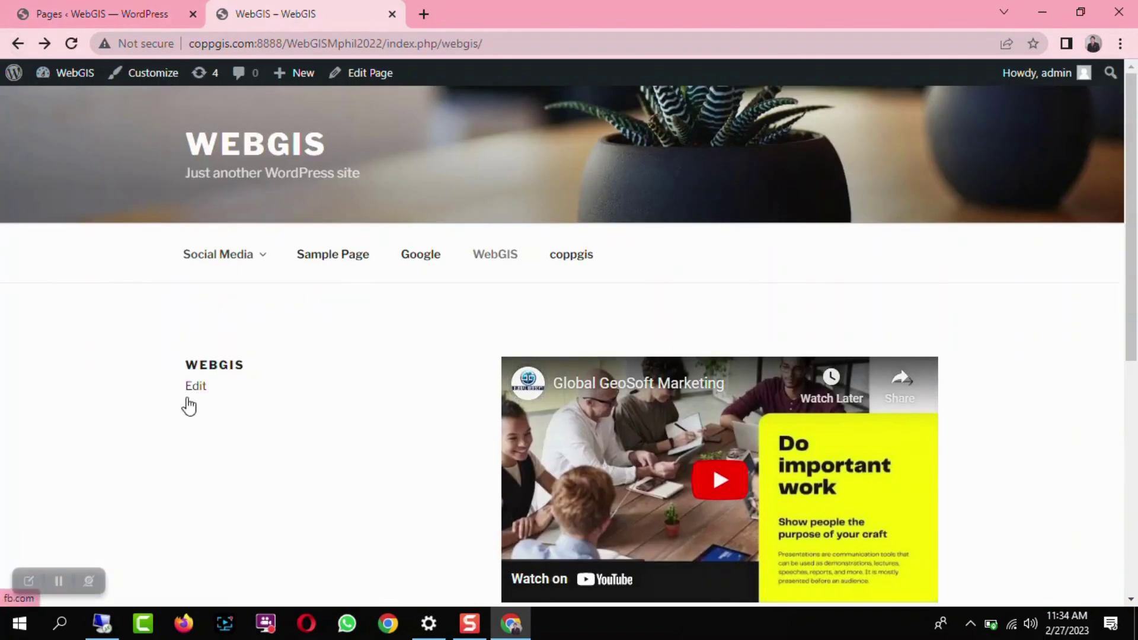
scroll(229, 395, down, 5)
scroll(241, 460, down, 2)
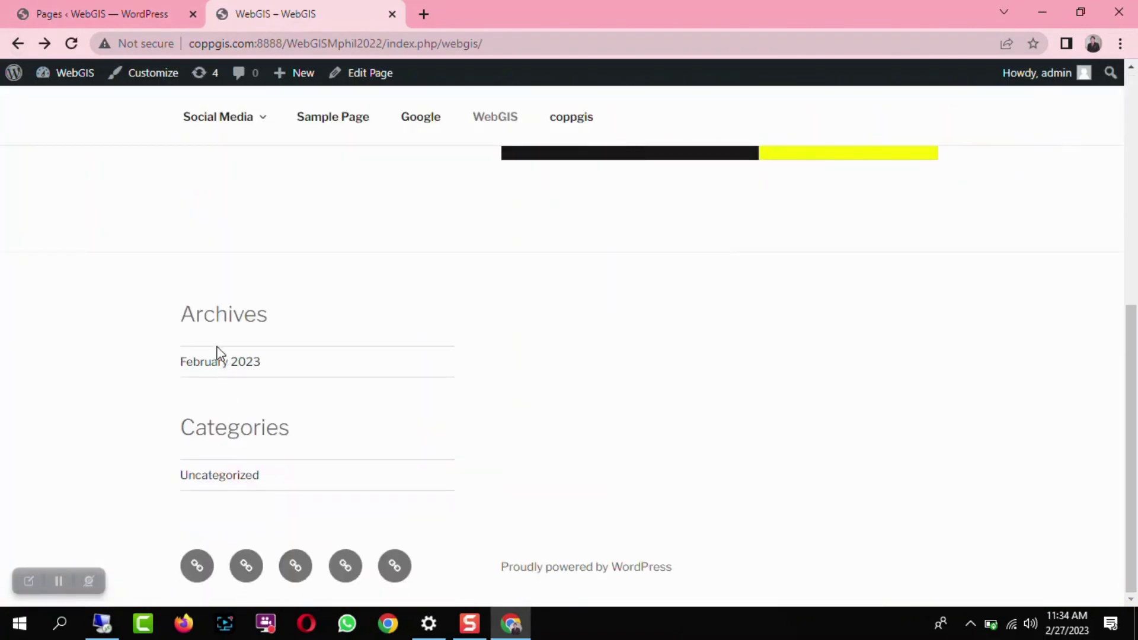
scroll(248, 461, up, 10)
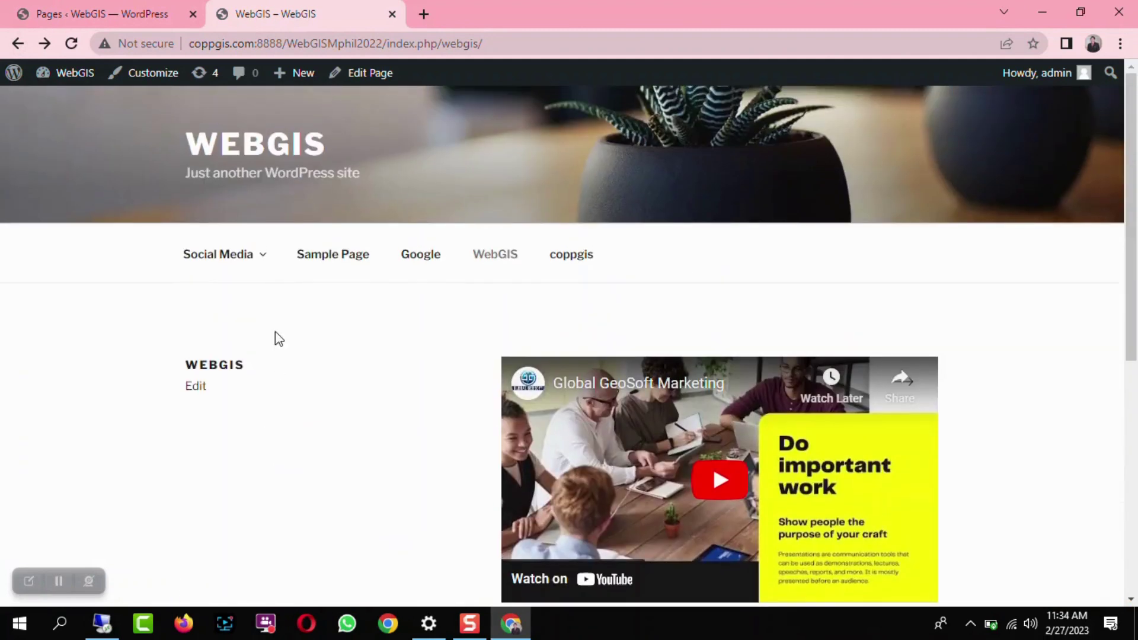
- Open the Widgets screen in the site admin, dismiss the welcome guide, and expand the Footer 1 widget area
click(102, 12)
mouse_move(111, 341)
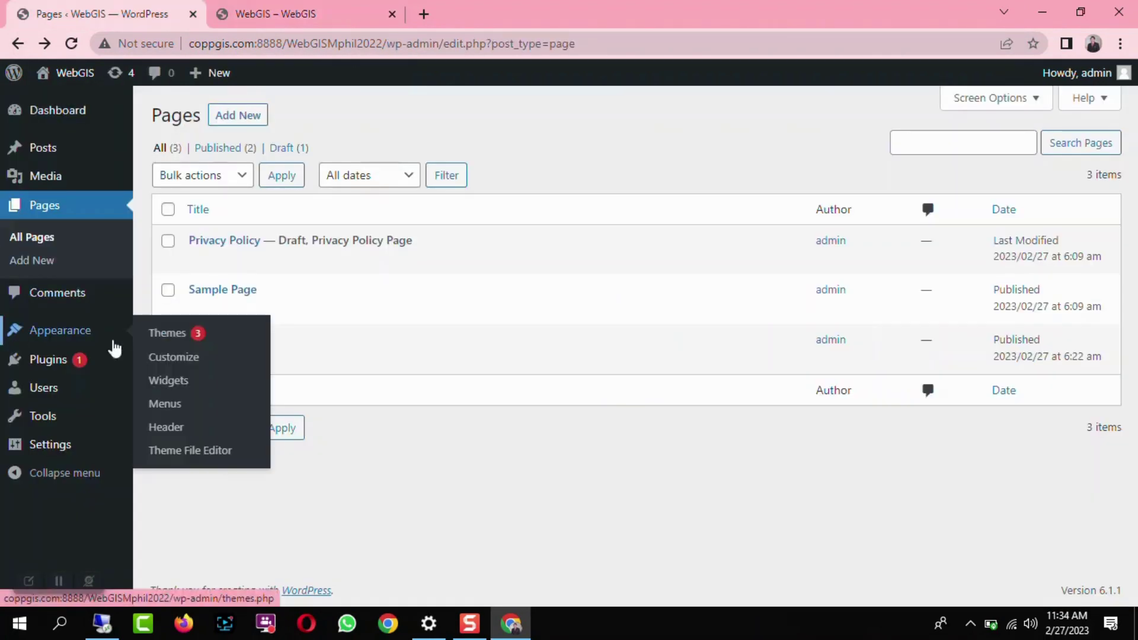
click(154, 384)
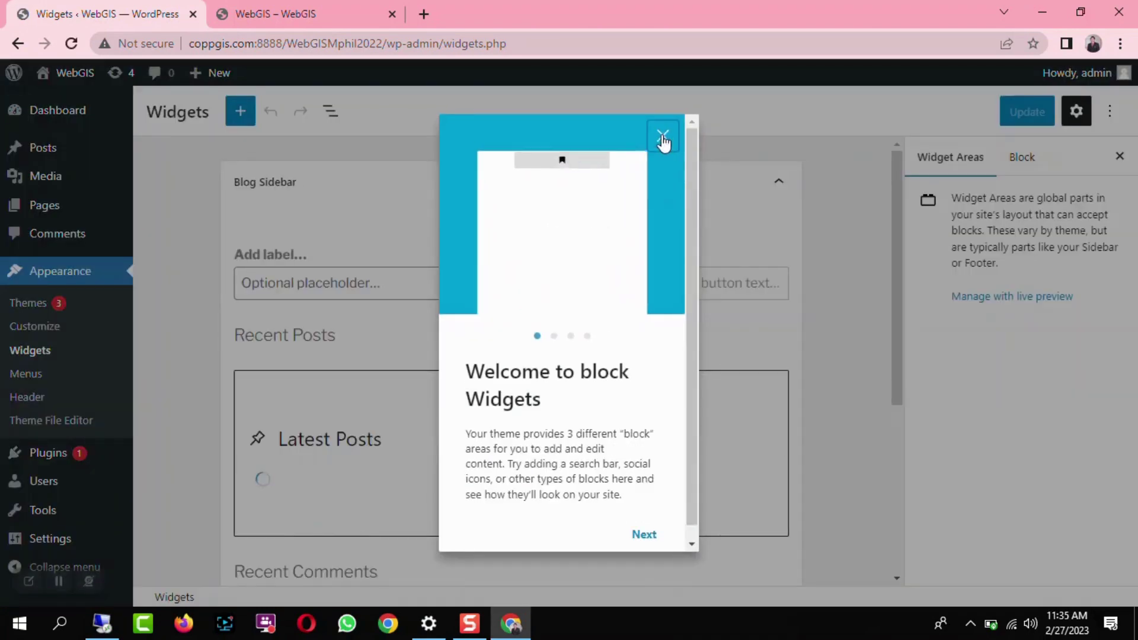
click(663, 139)
scroll(611, 329, down, 3)
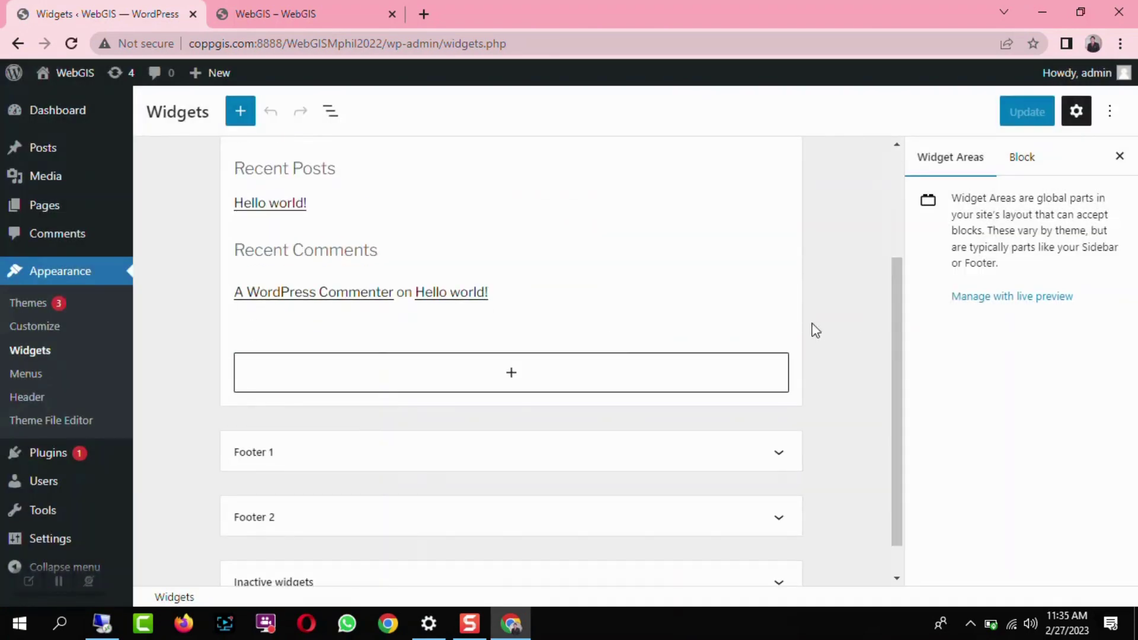
scroll(521, 407, down, 1)
scroll(337, 426, up, 3)
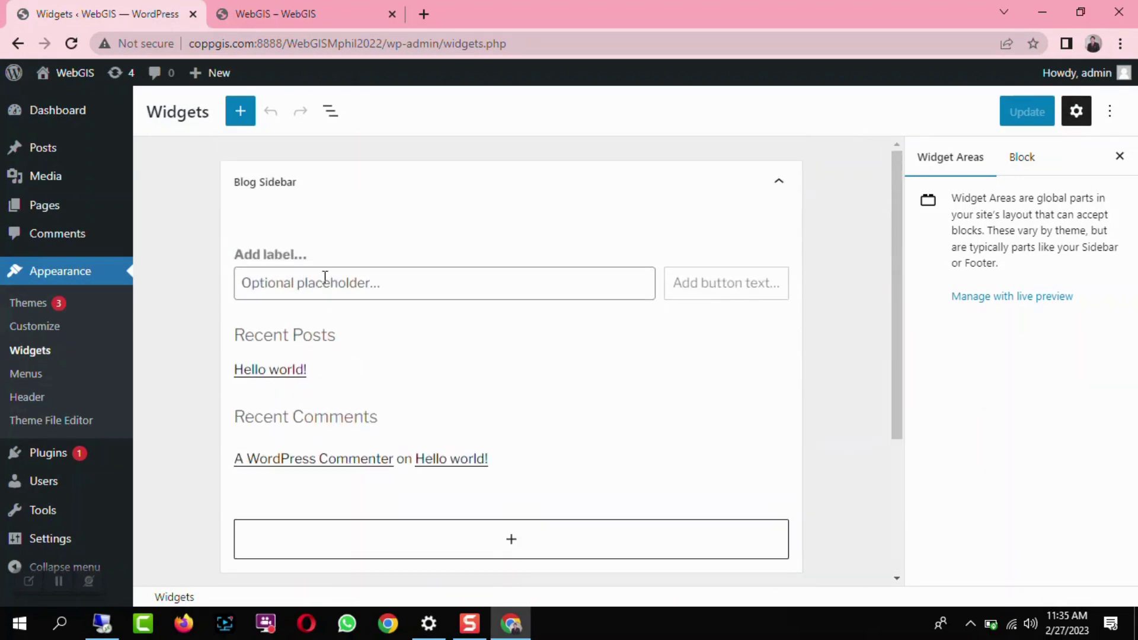
scroll(365, 279, down, 3)
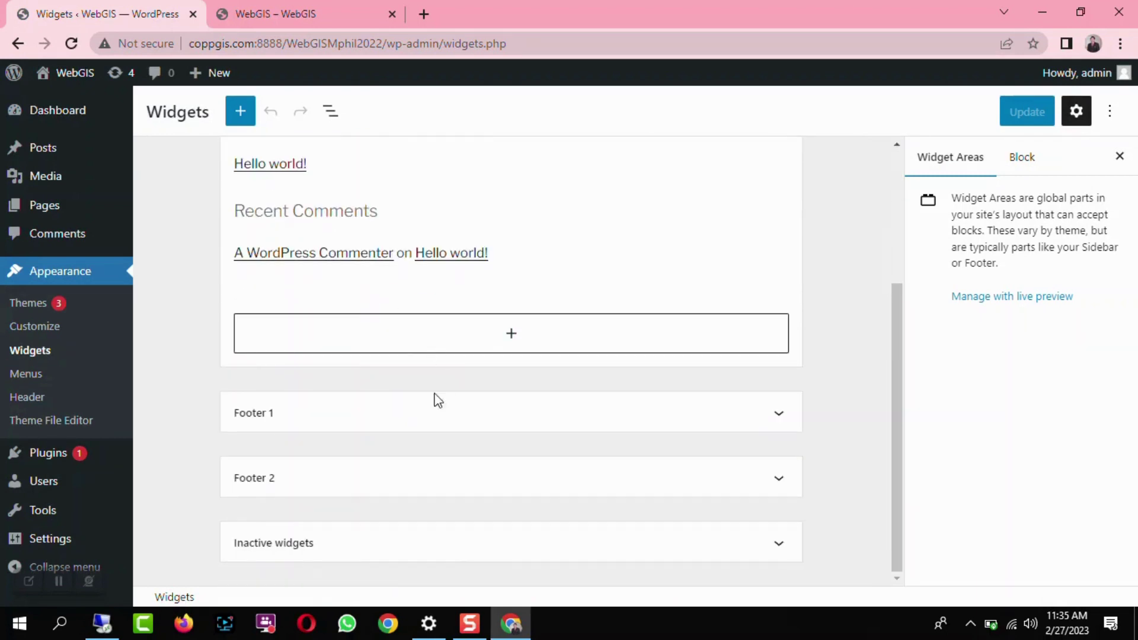
click(395, 417)
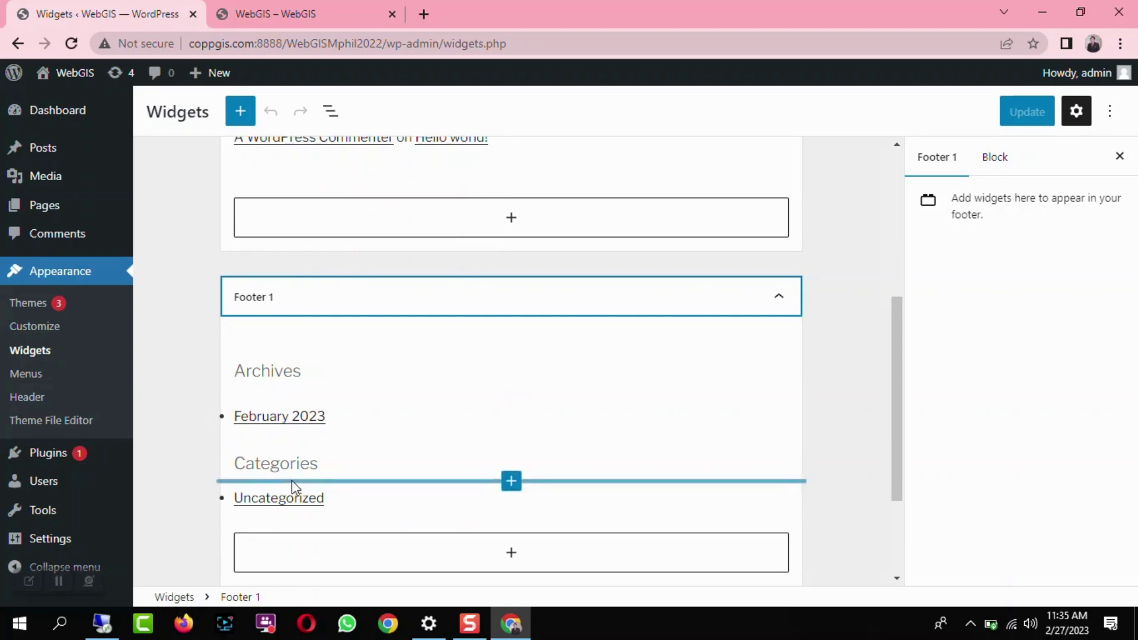
- Compare the live WebGIS page's footer with the widgets in Footer 1, and return to the Widgets screen
click(295, 16)
scroll(157, 447, down, 7)
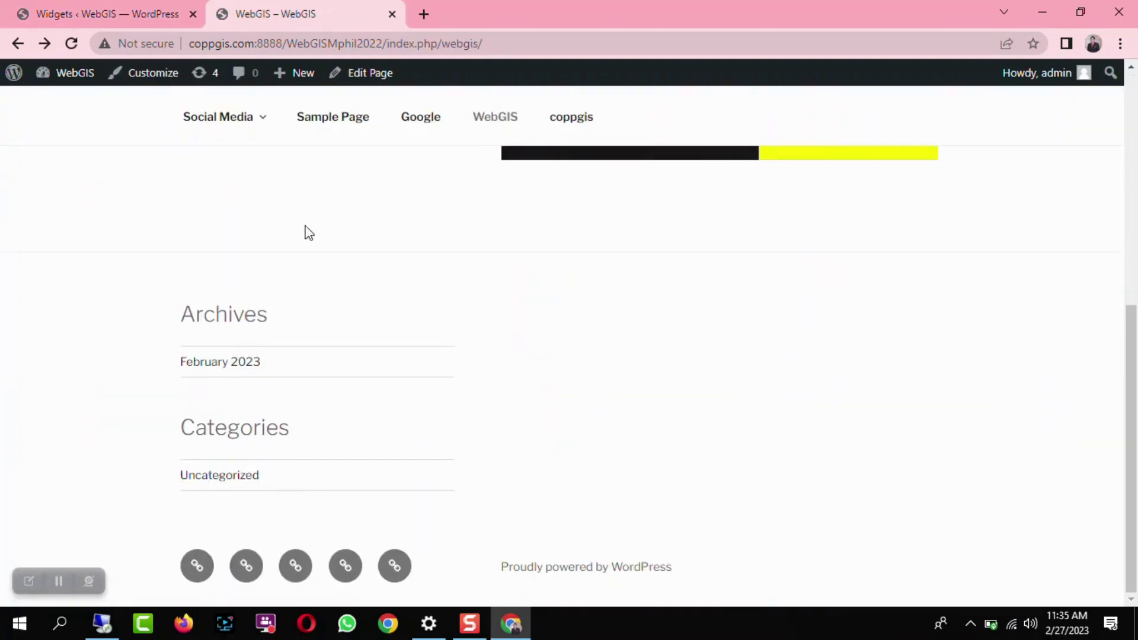
click(115, 13)
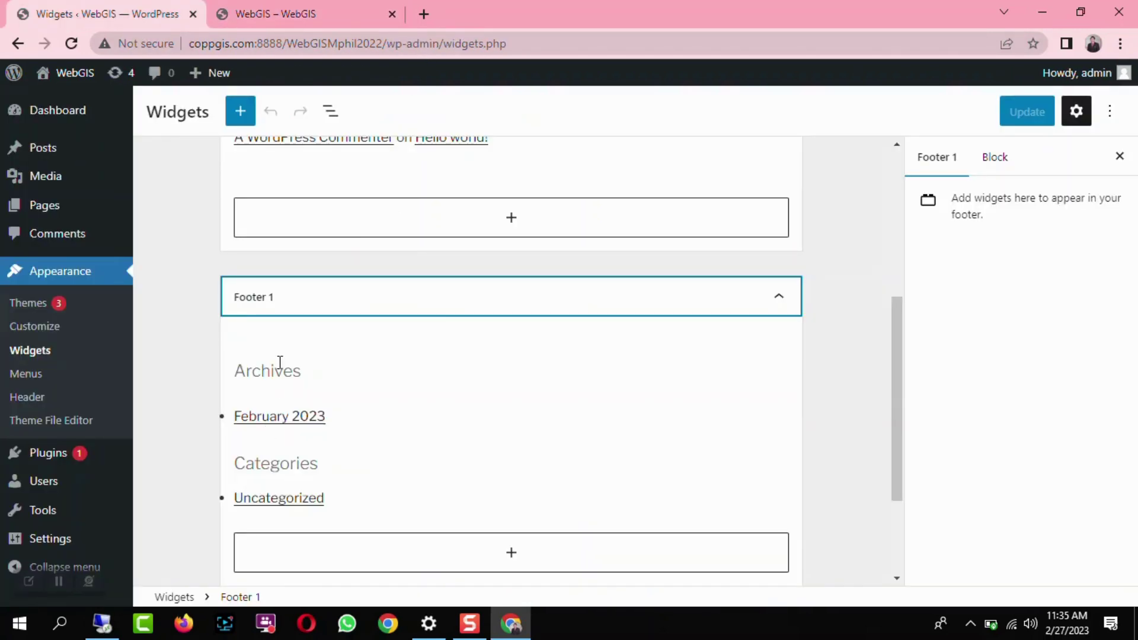
- Examine the block options of the Archives heading and the Archives list in the Footer 1 widget area
click(509, 390)
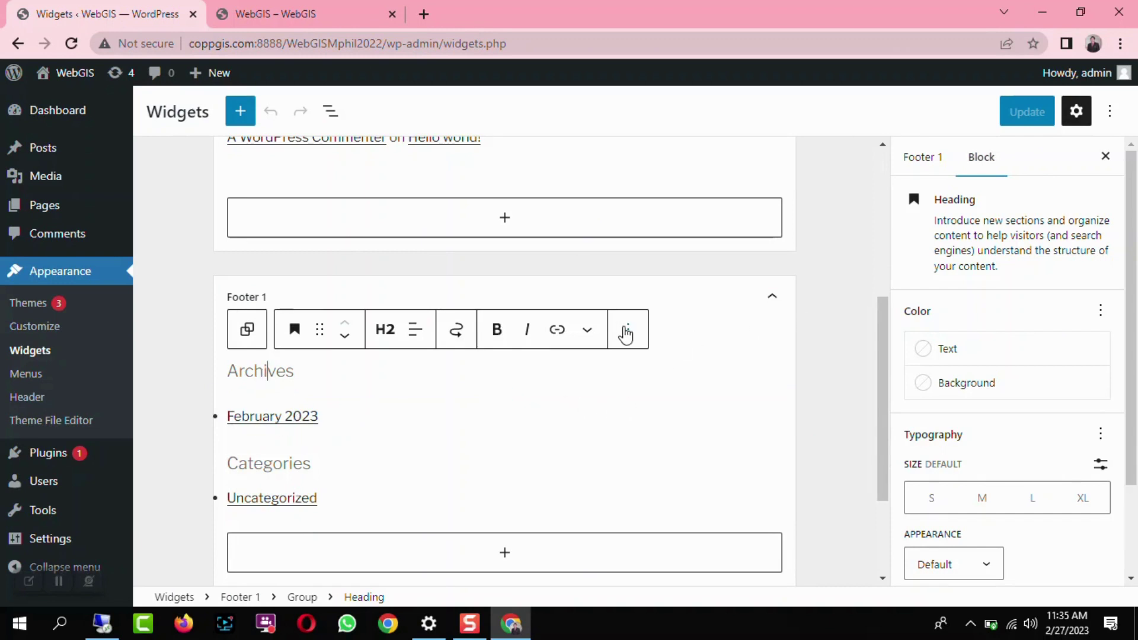
click(628, 331)
scroll(679, 507, down, 2)
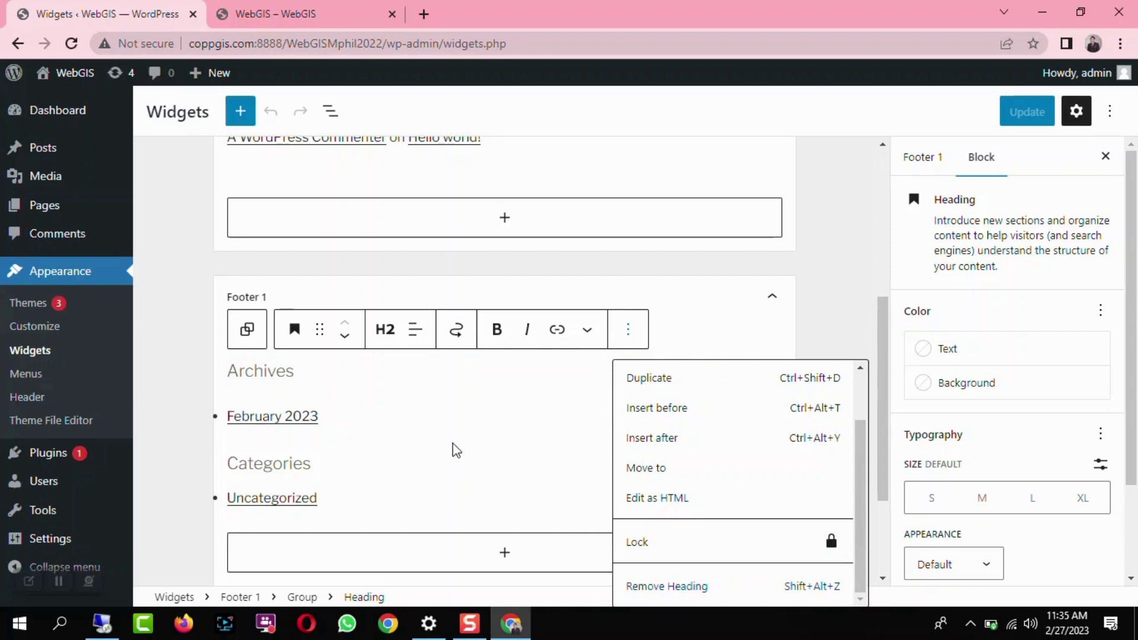
click(312, 421)
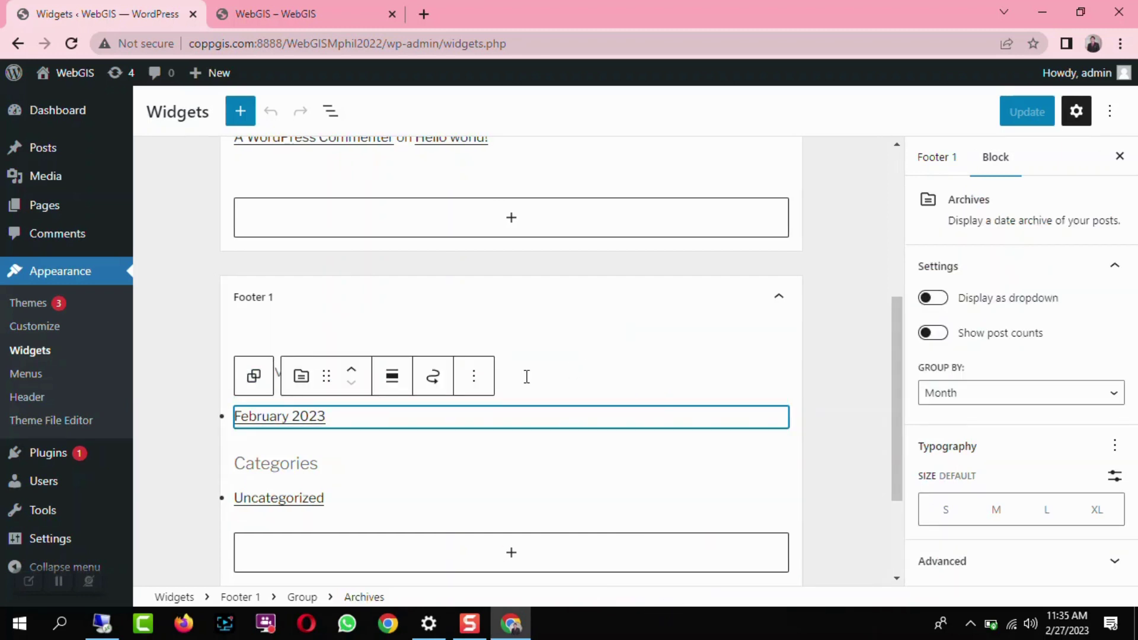
click(472, 384)
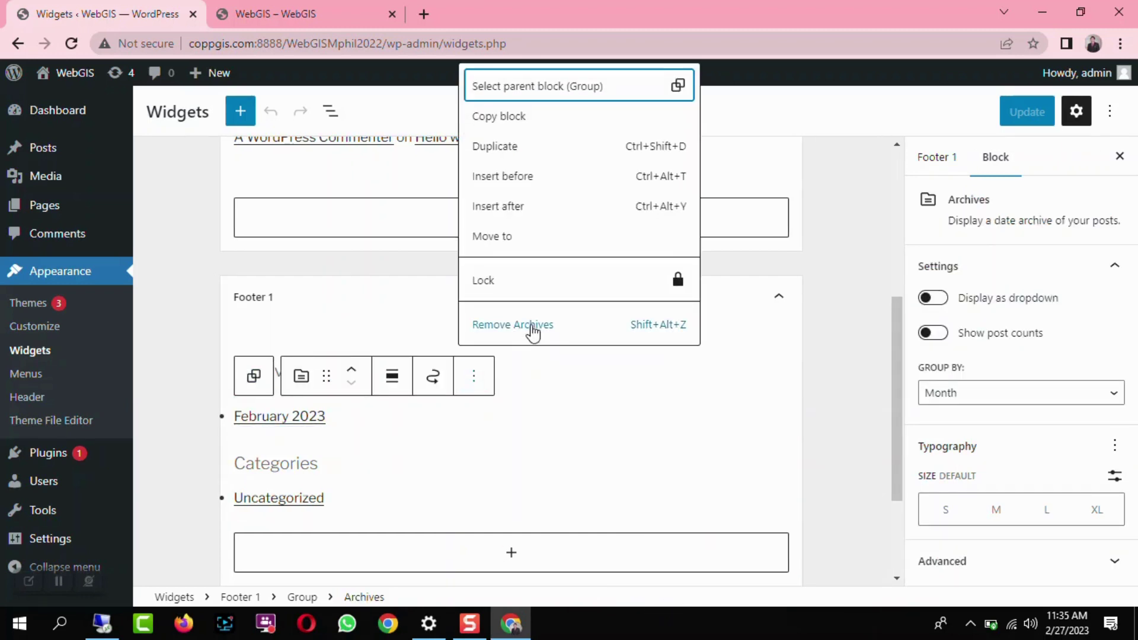
click(590, 384)
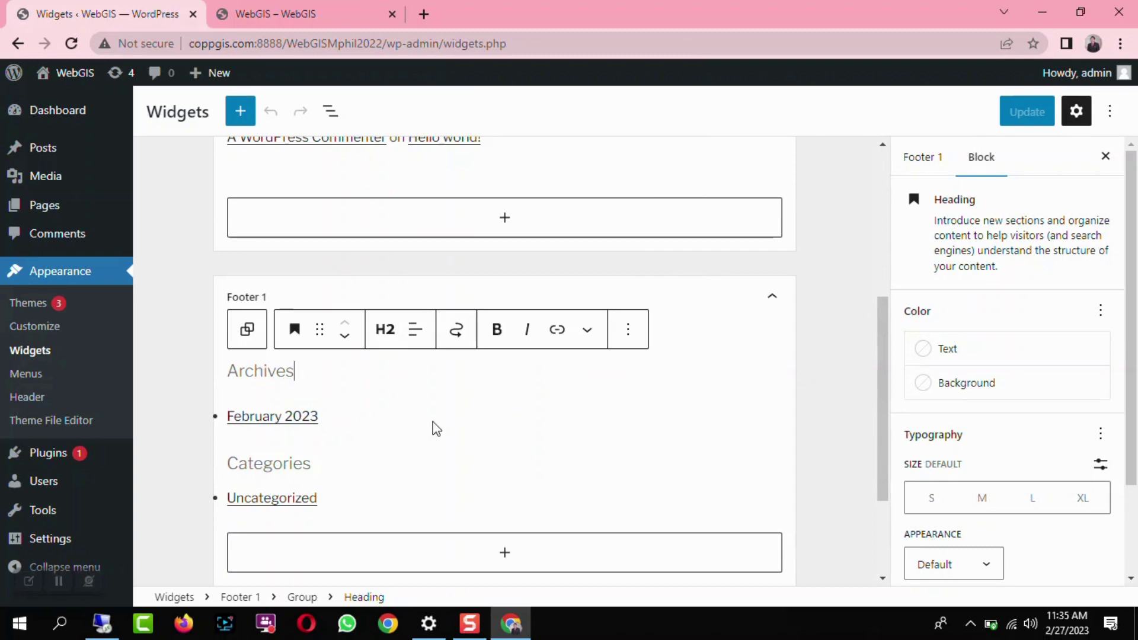
- Check the Footer 1 area and heading block settings, and reload the Widgets screen to review its widget areas
scroll(856, 265, up, 5)
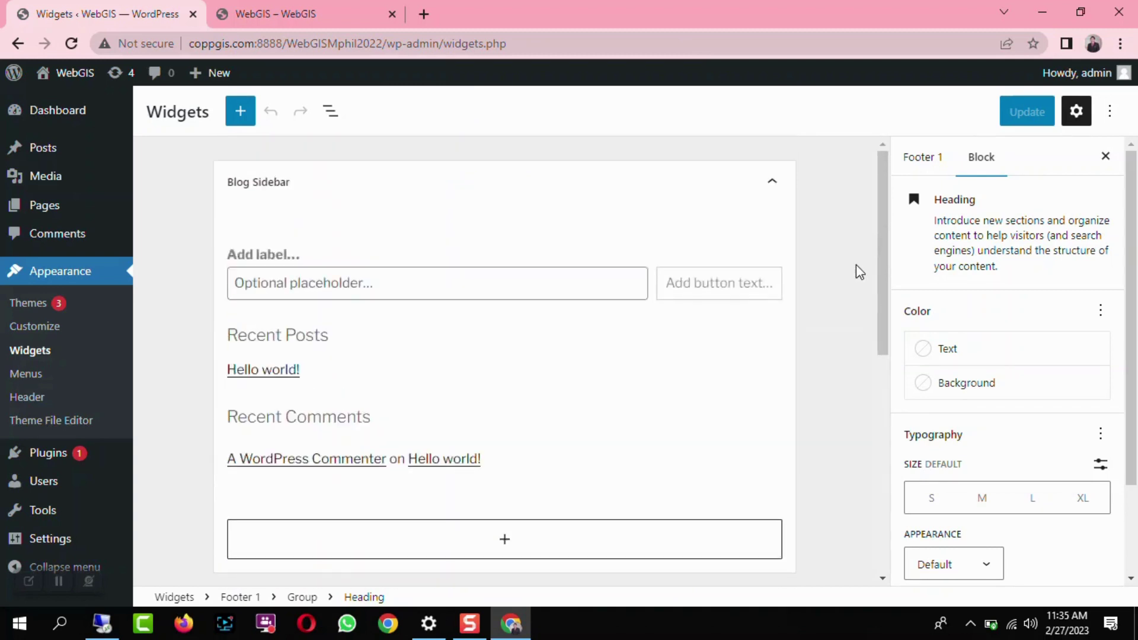
click(925, 160)
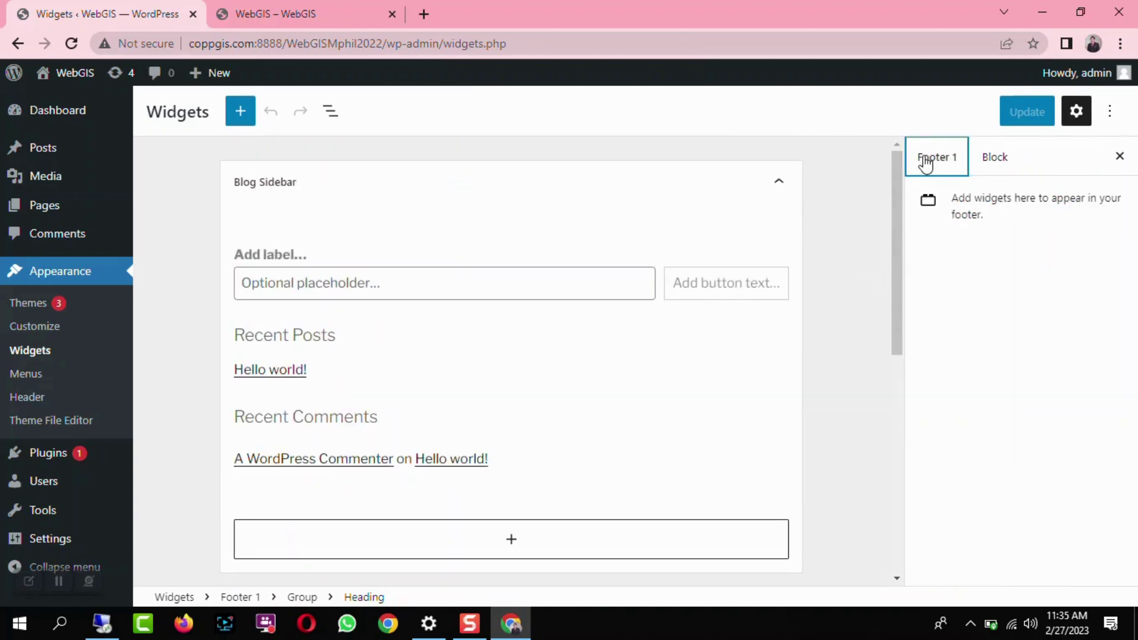
click(996, 157)
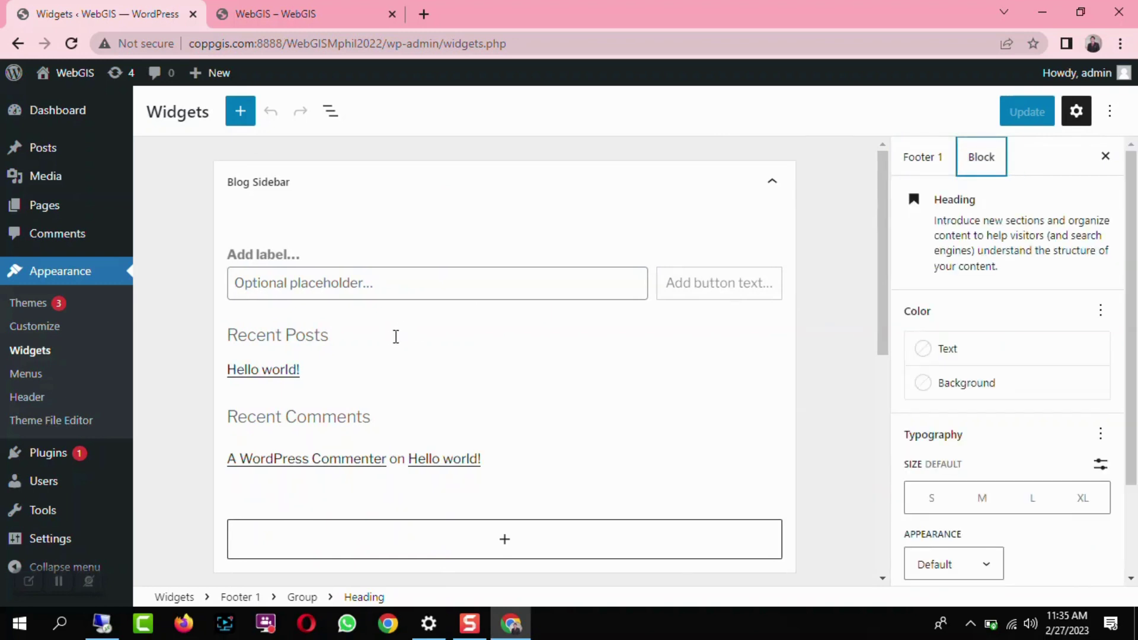
click(37, 356)
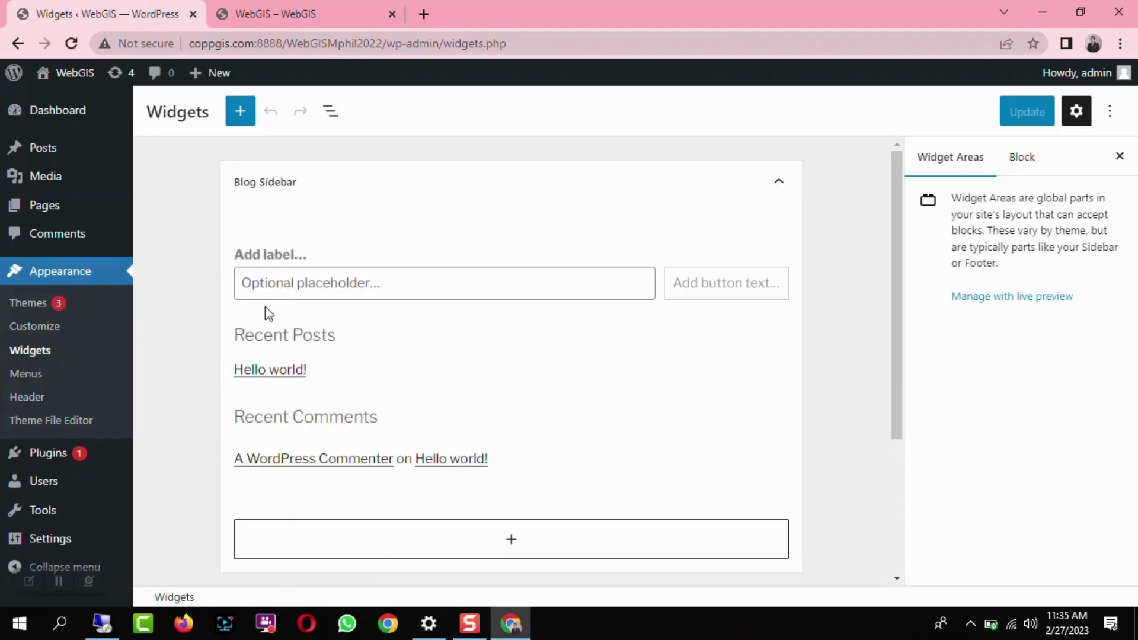
scroll(301, 337, down, 3)
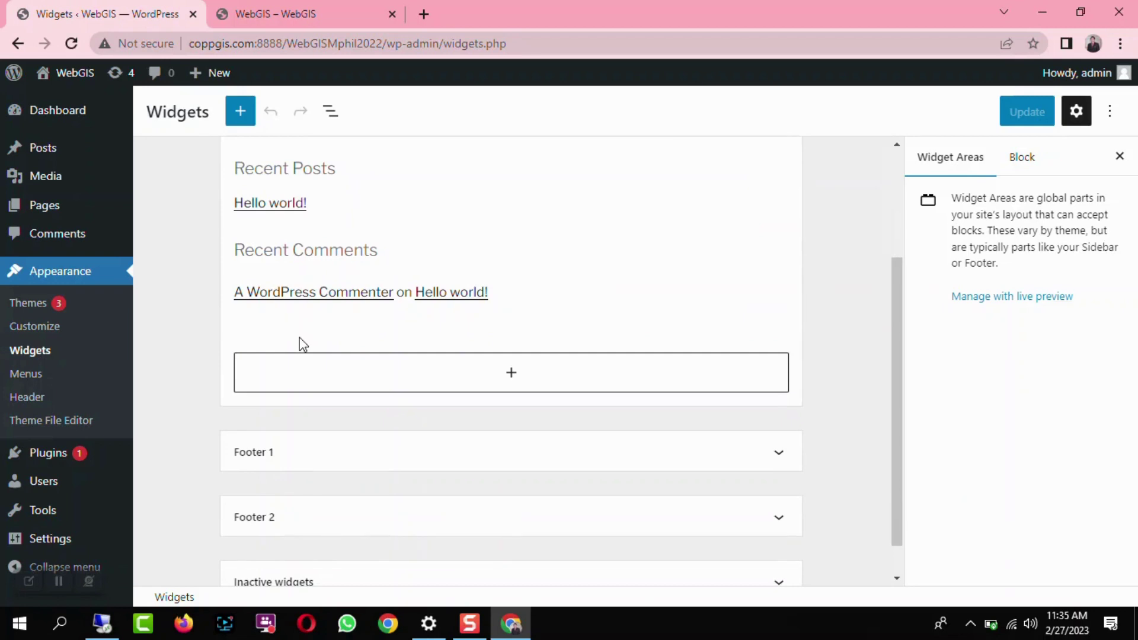
scroll(300, 343, up, 3)
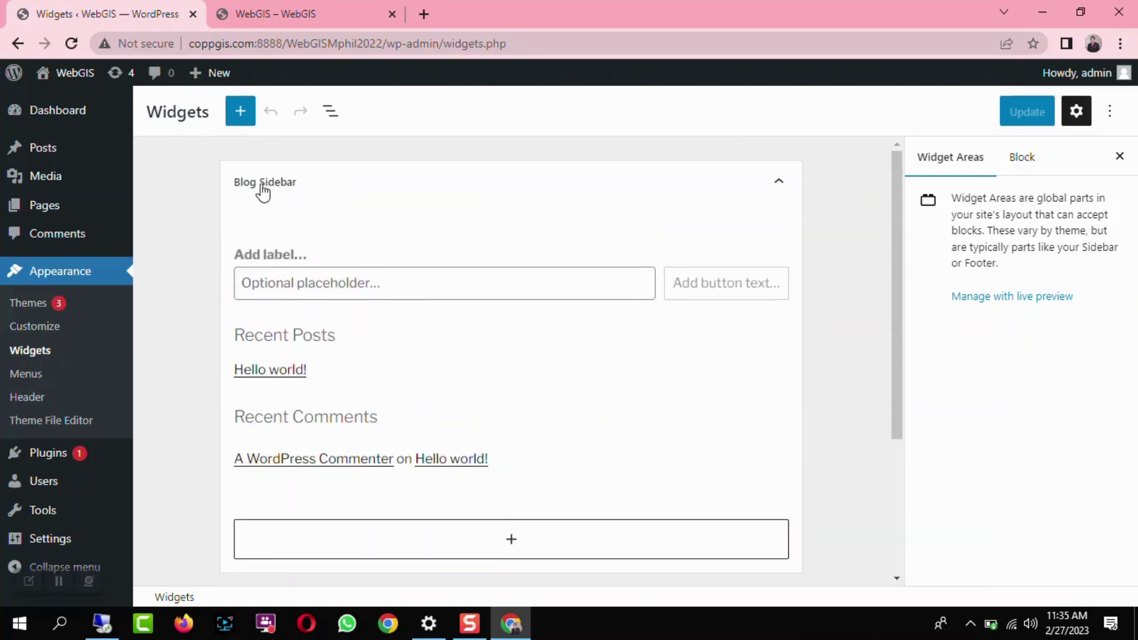
scroll(285, 348, down, 3)
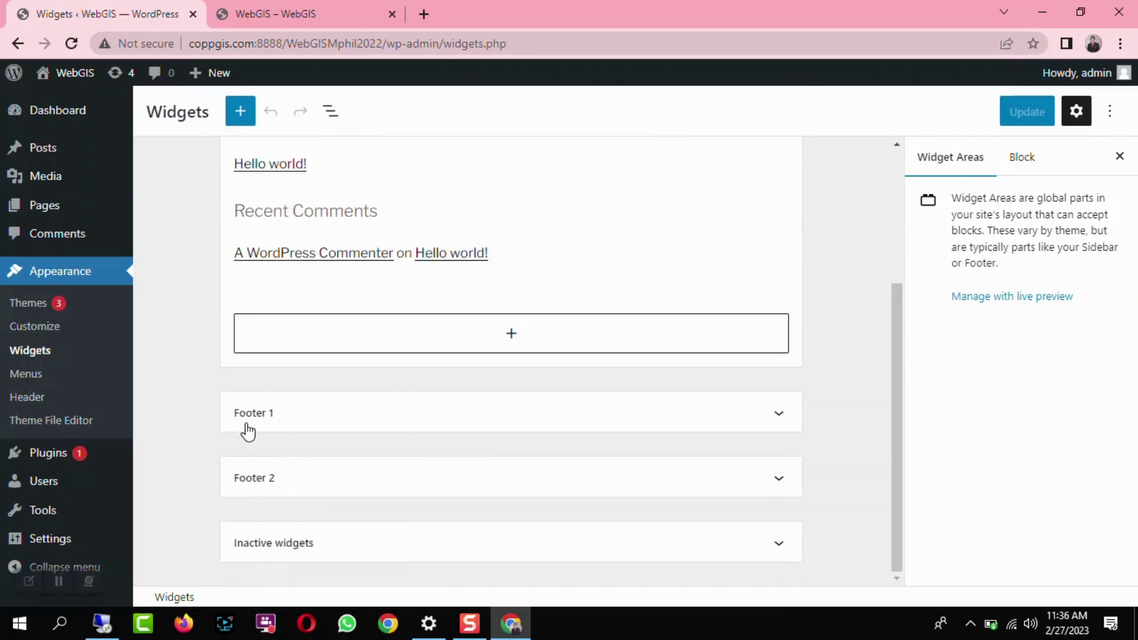
- Expand the Inactive widgets area and add a YouTube block to it
click(286, 555)
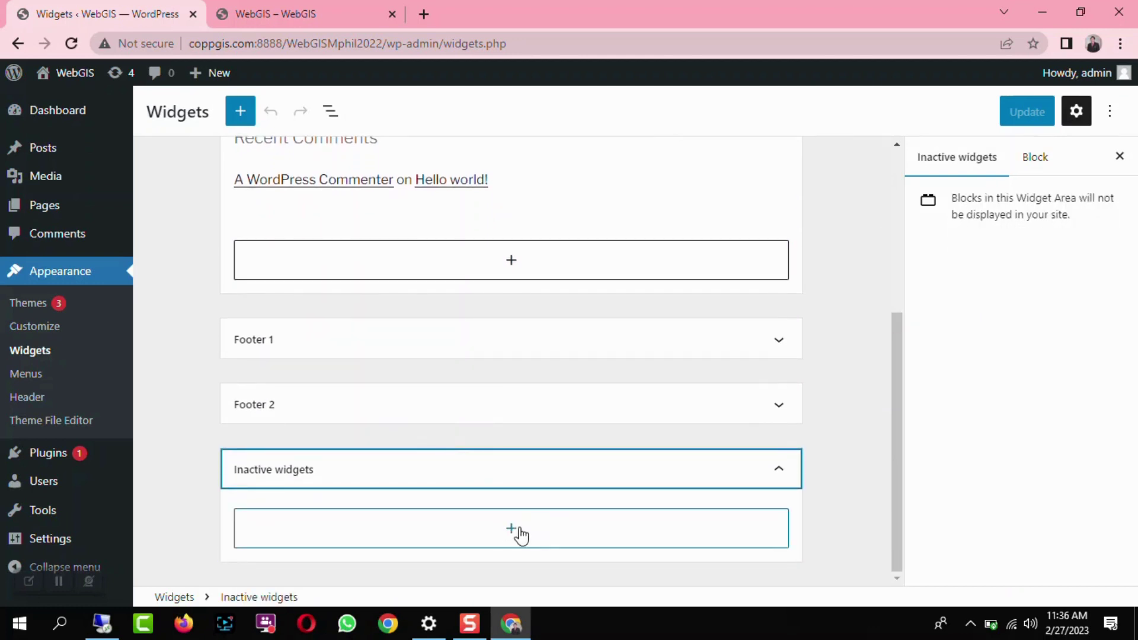
click(520, 536)
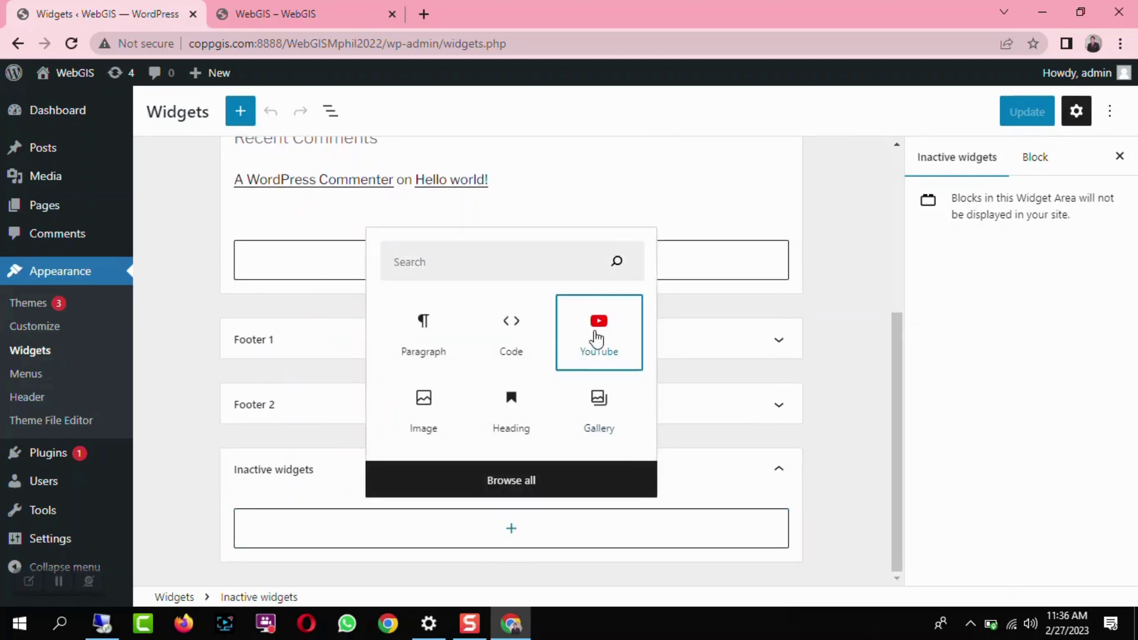
click(613, 325)
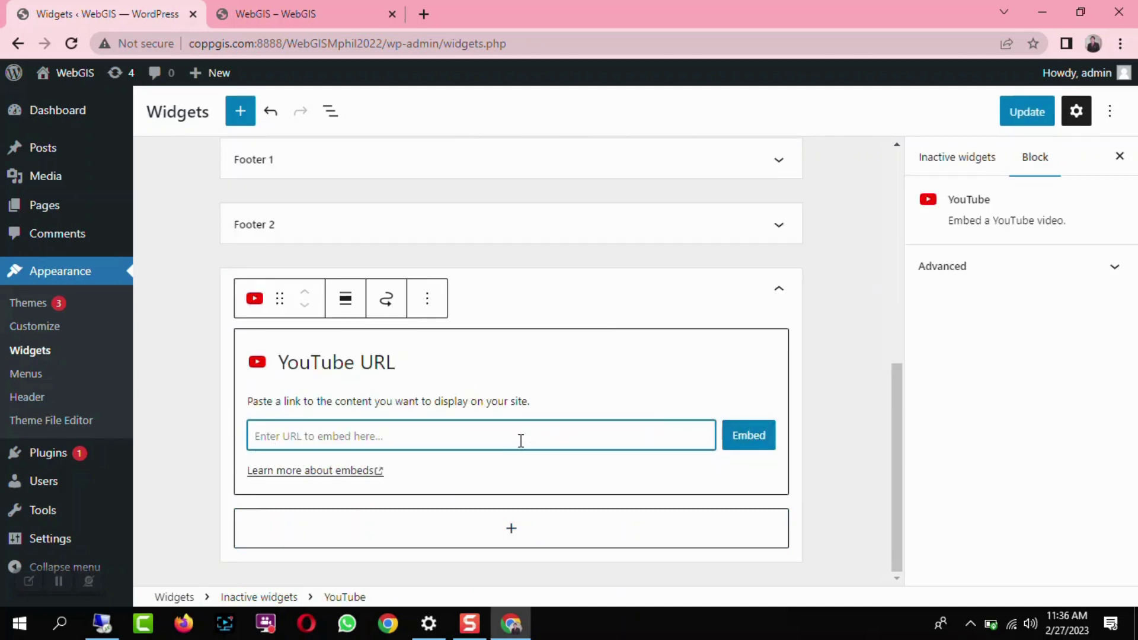
- Search Google for "youtube" in a new browser tab and open the YouTube site
click(309, 7)
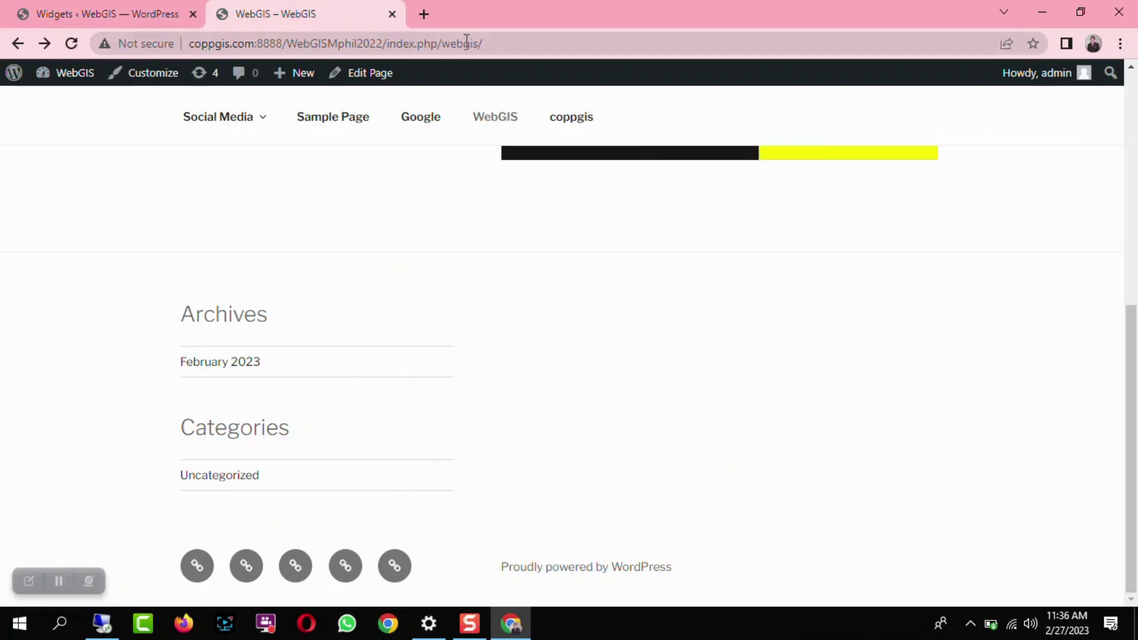
click(429, 14)
text(f)
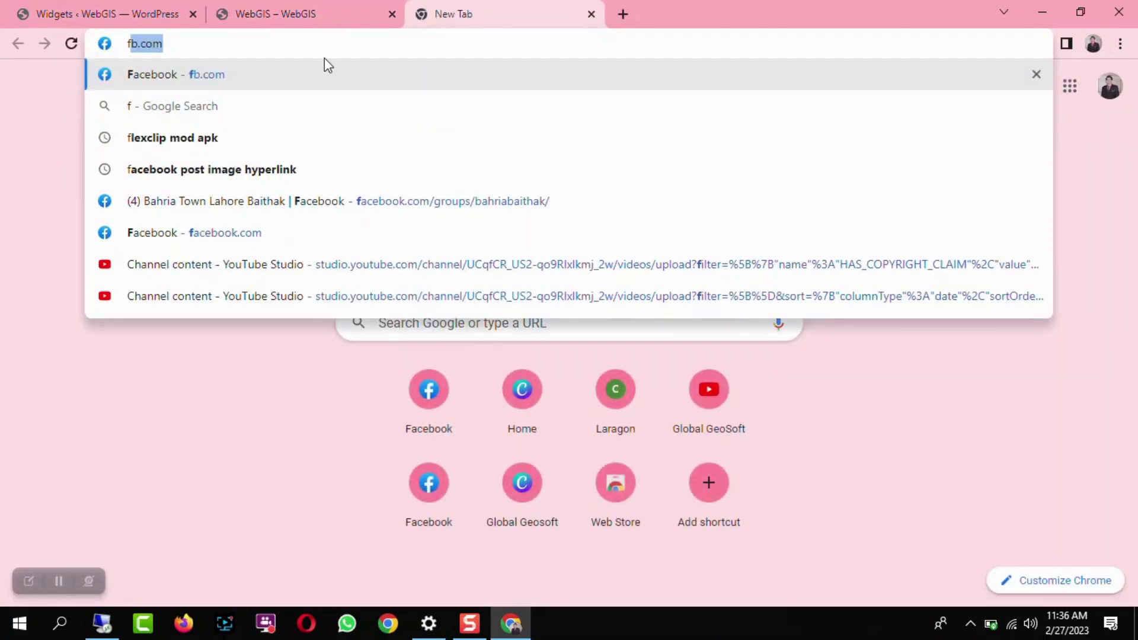
key(BackSpace)
key(BackSpace)
text(youtube)
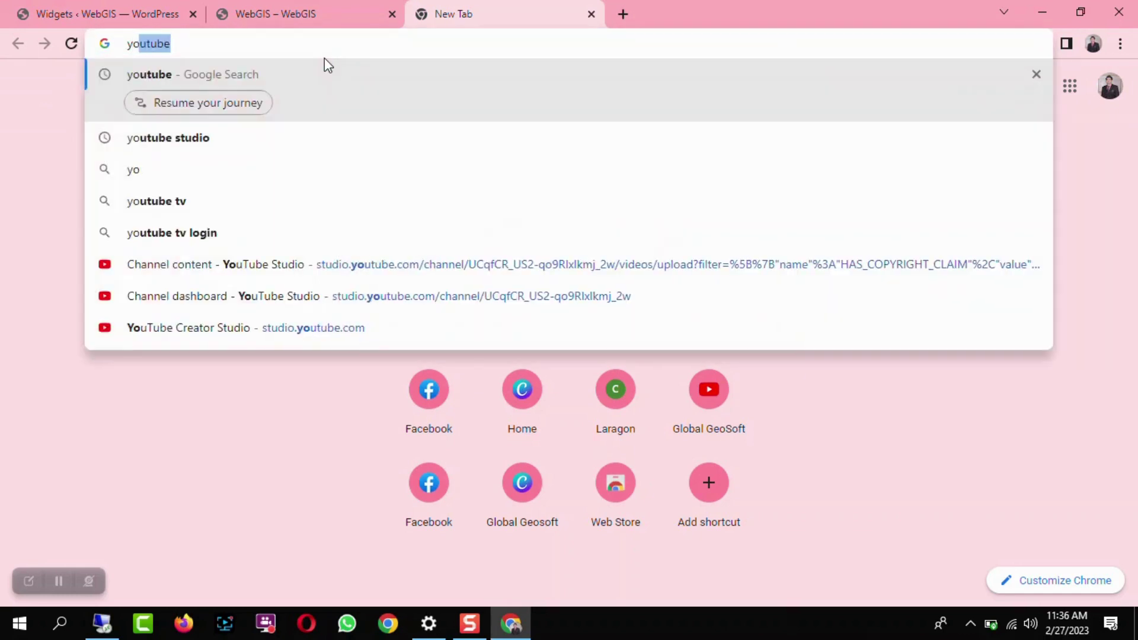
key(Return)
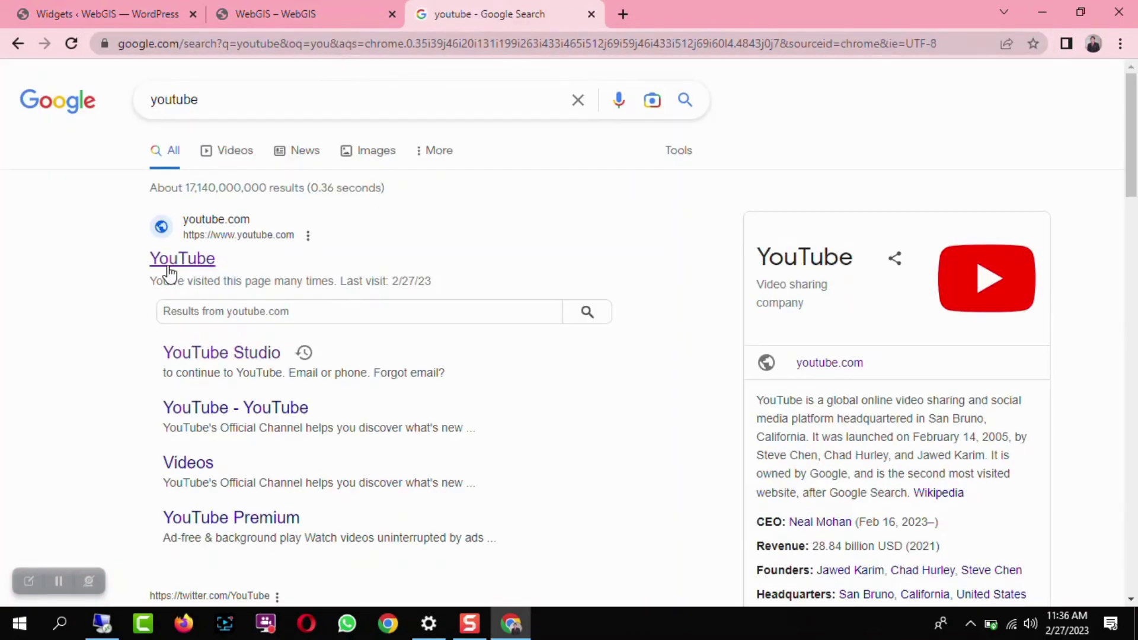
click(169, 261)
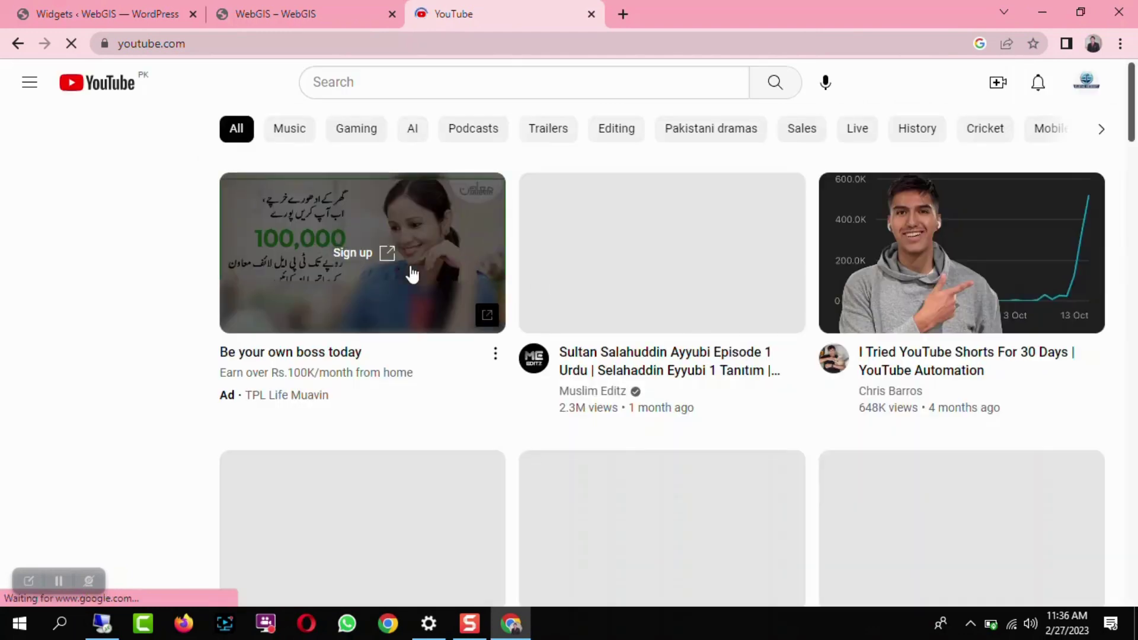
- Open the "Sultan Salahuddin Ayyubi Episode 1 Urdu" video from the YouTube home page and copy its URL
scroll(617, 262, down, 3)
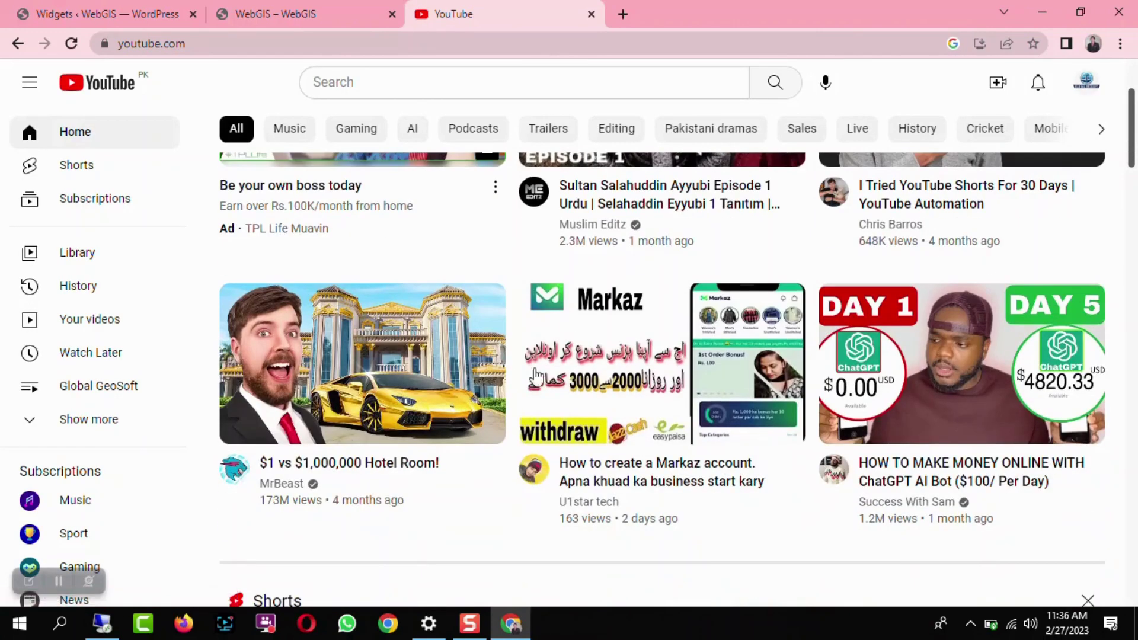
scroll(537, 375, up, 3)
click(596, 197)
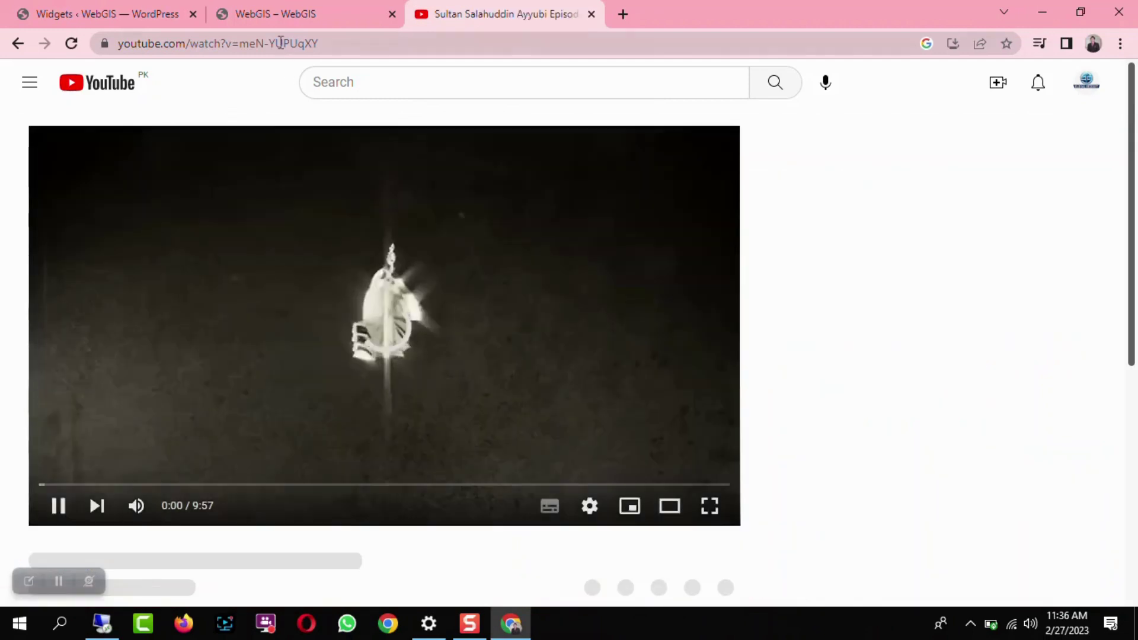
click(282, 39)
key(ctrl+c)
right_click(283, 39)
click(320, 150)
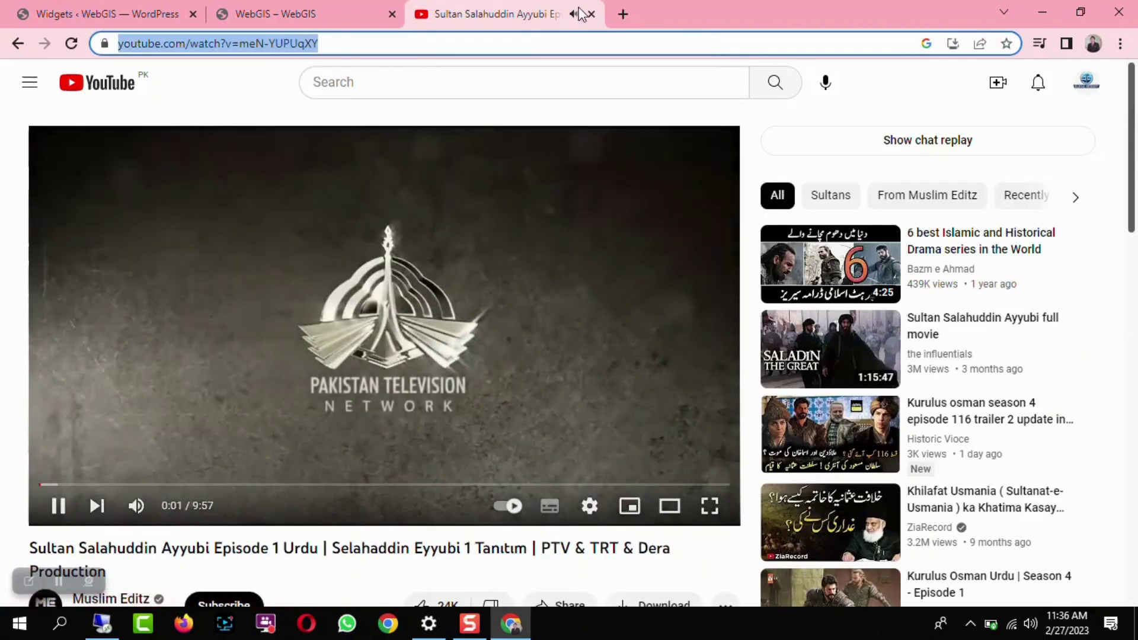
- Close the video tab and embed the copied link in the YouTube block under Inactive widgets
click(591, 14)
click(99, 17)
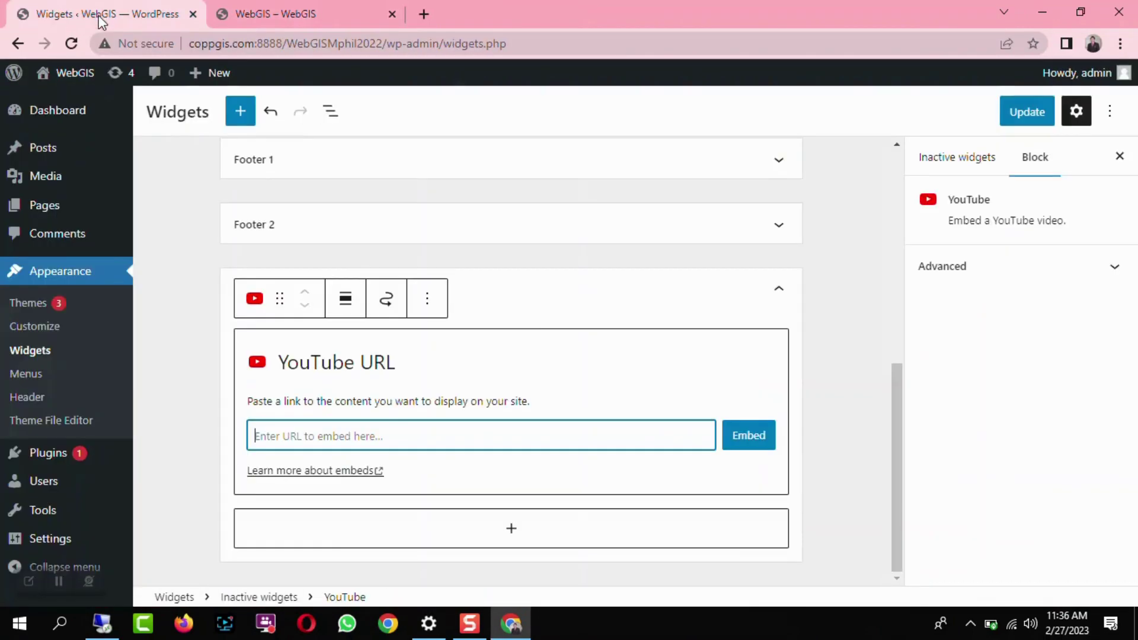
right_click(348, 436)
click(386, 325)
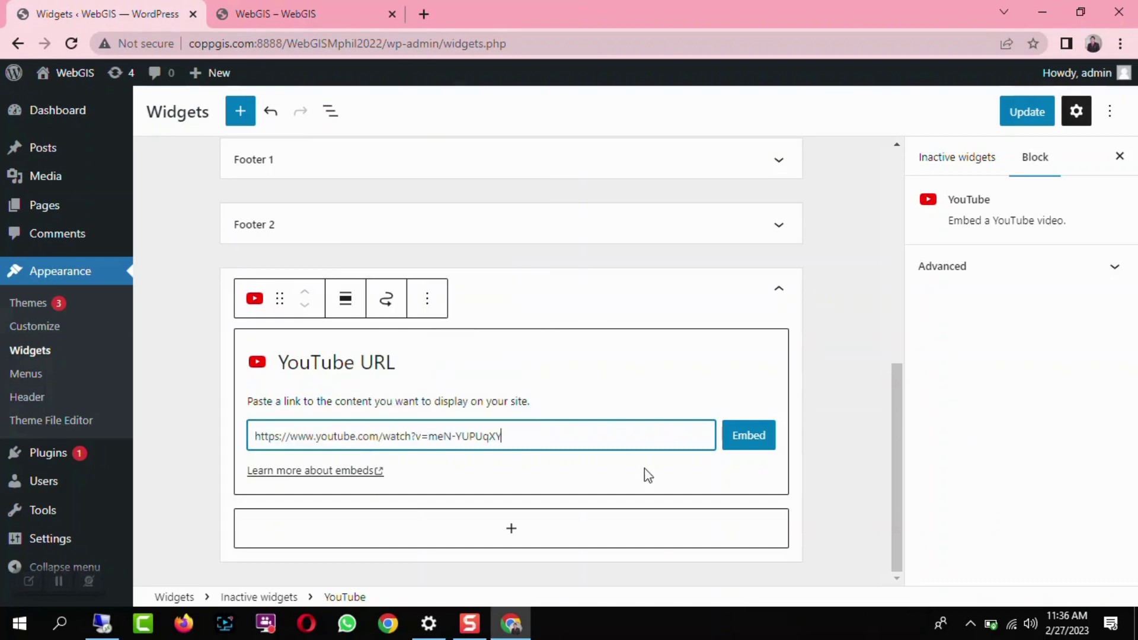
click(744, 446)
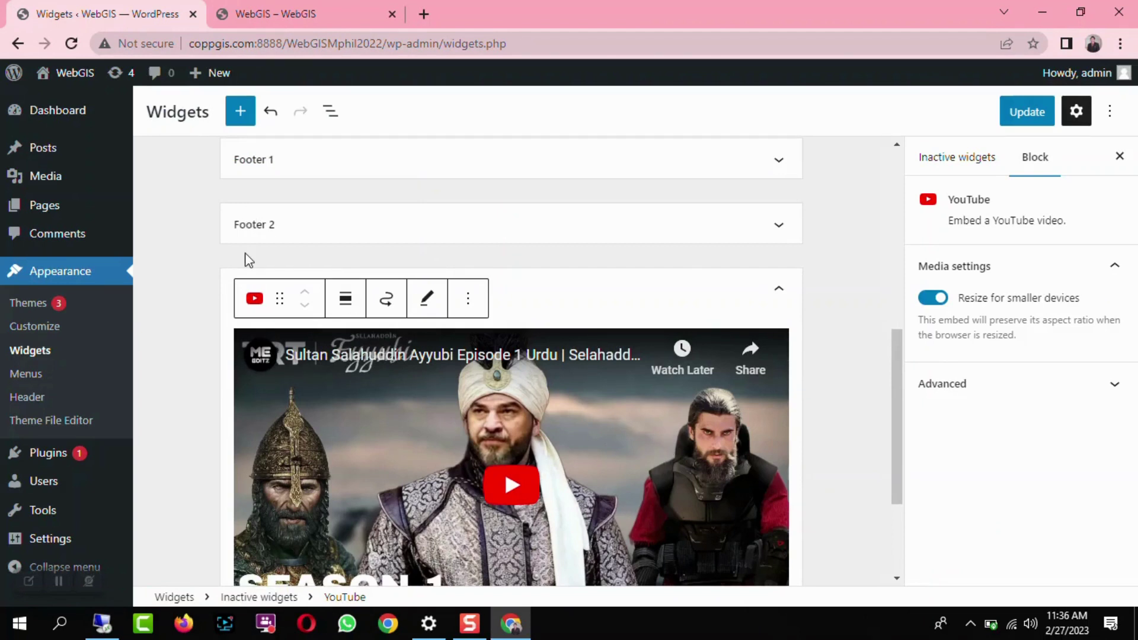
- Save the widget changes and return to the live WebGIS page to check its footer
click(1007, 119)
click(305, 13)
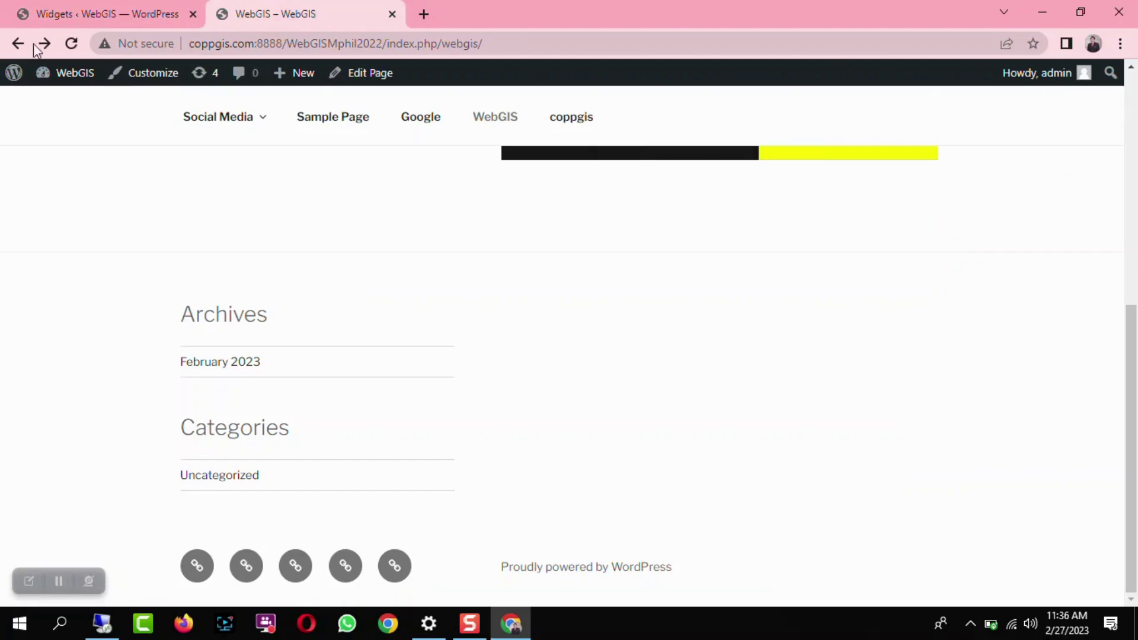
- Reload the WebGIS page and check its navigation menu, embedded content and footer
click(71, 44)
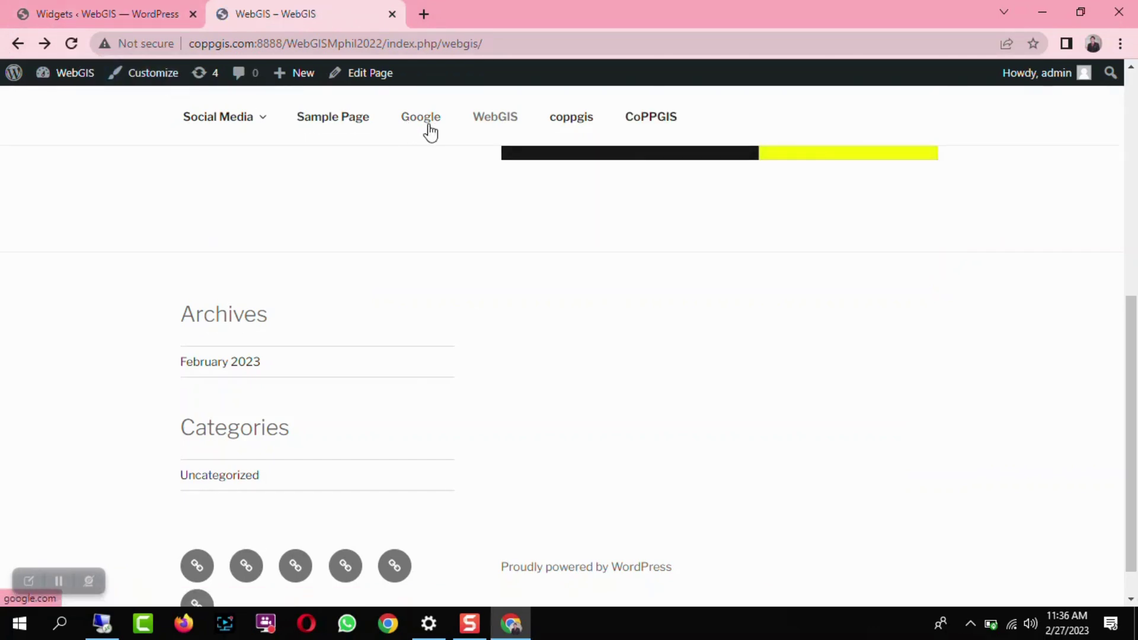
scroll(418, 232, down, 1)
scroll(413, 230, up, 5)
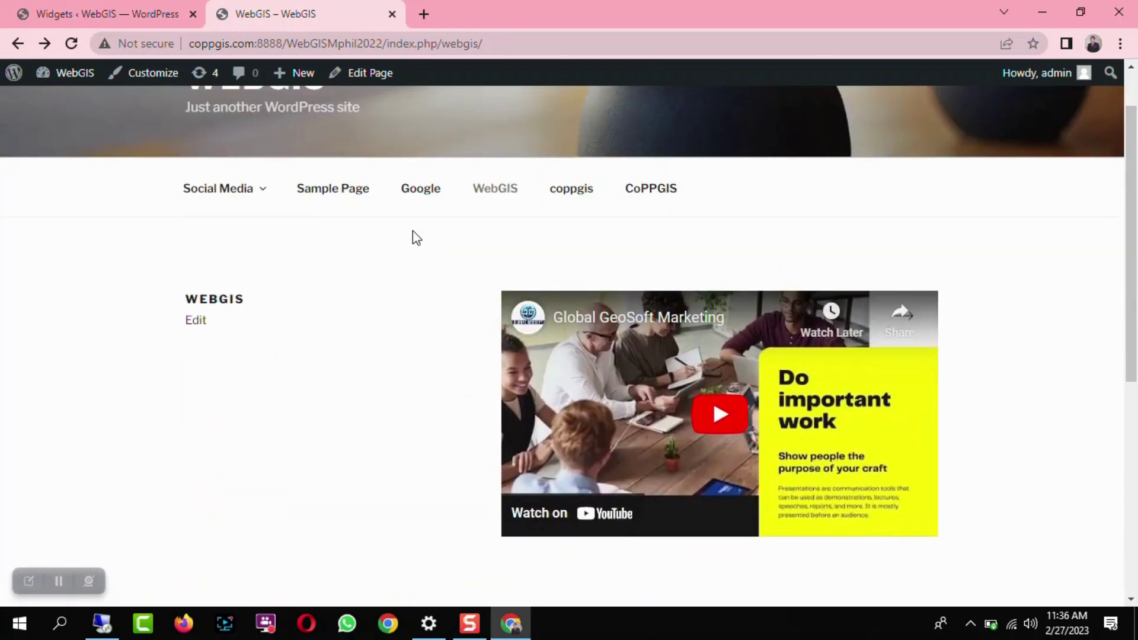
scroll(412, 230, down, 5)
scroll(613, 365, up, 1)
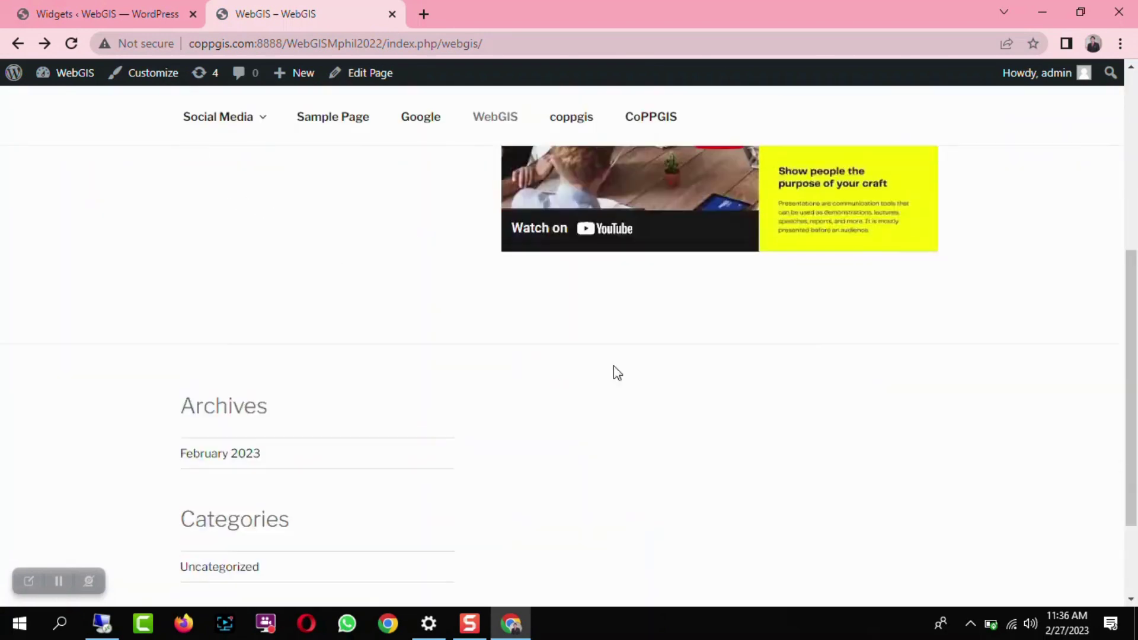
scroll(687, 400, down, 2)
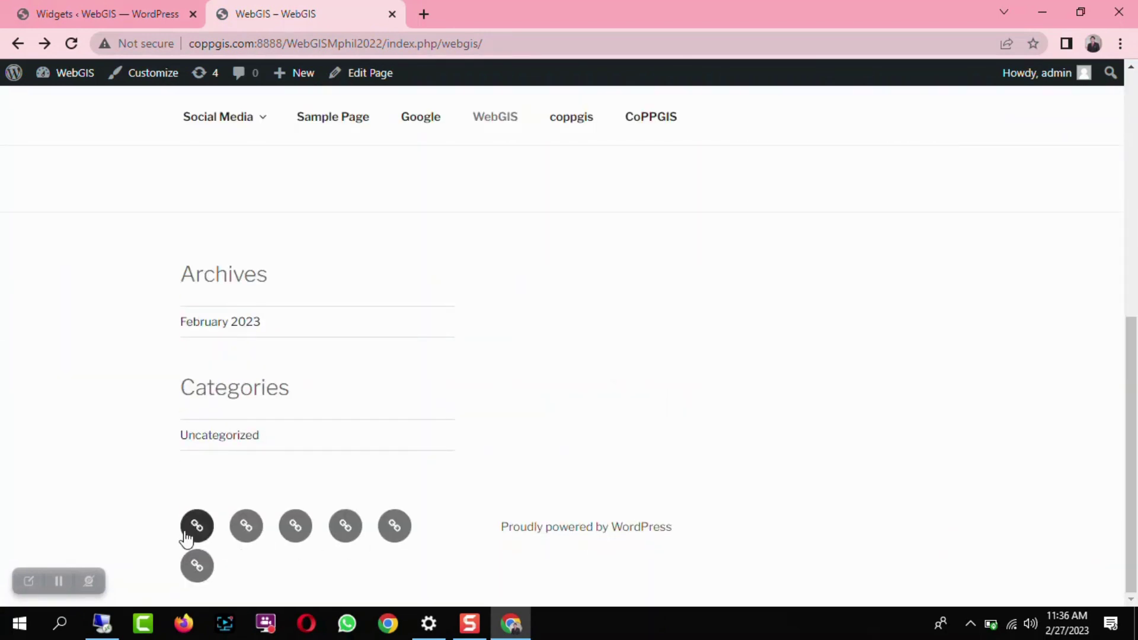
scroll(203, 355, up, 10)
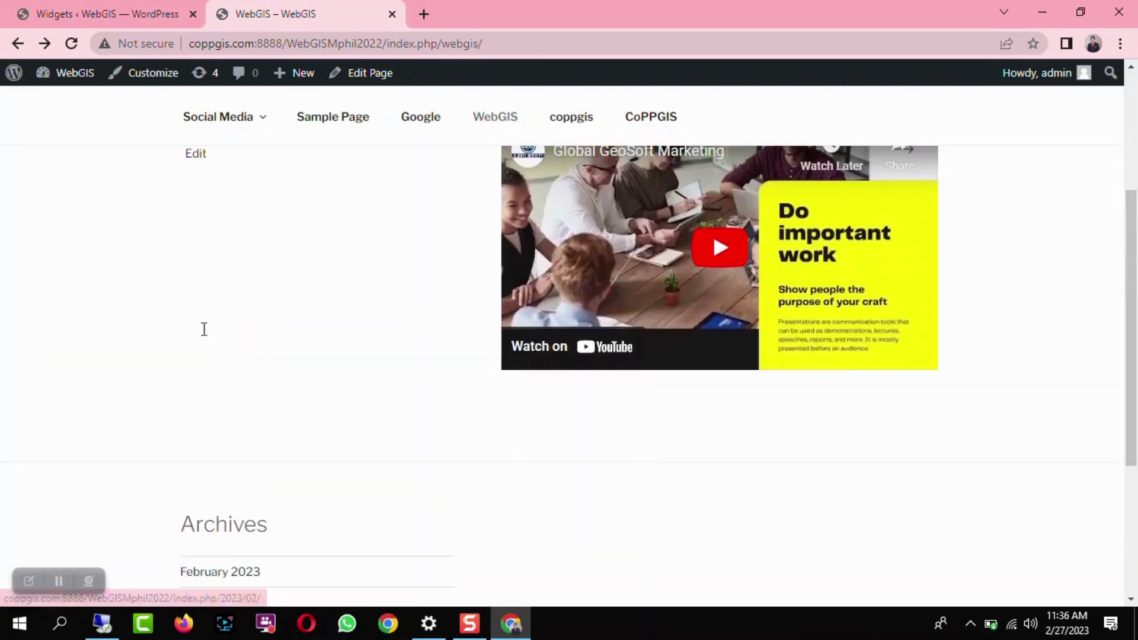
- Return to the site's home page, reload it and examine its posts, sidebar and footer widgets
mouse_move(65, 73)
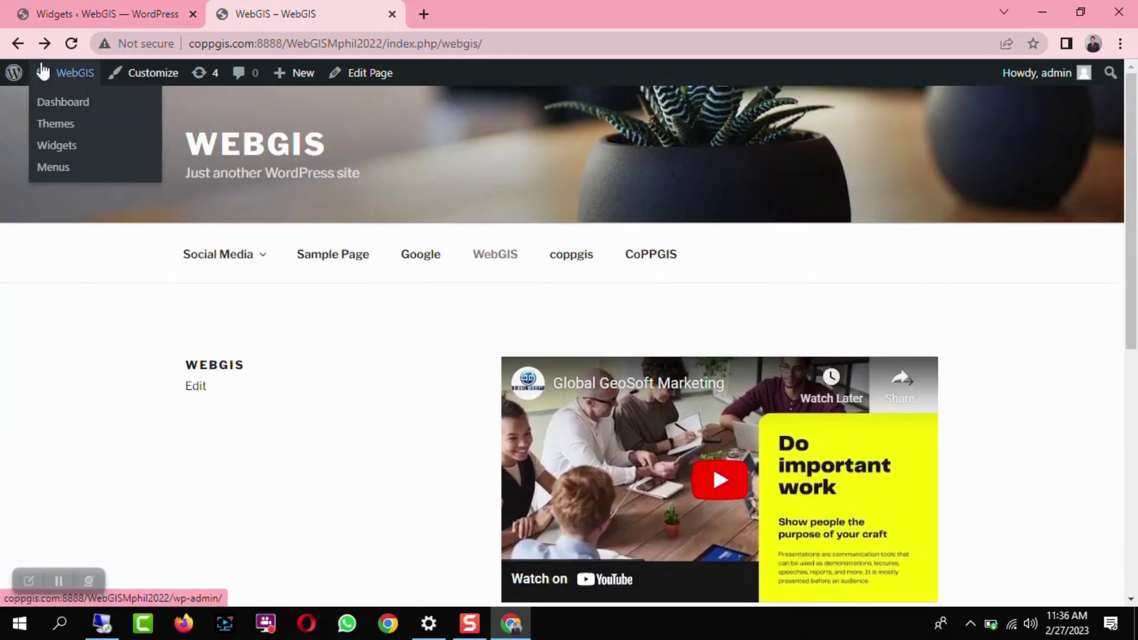
click(17, 43)
click(70, 44)
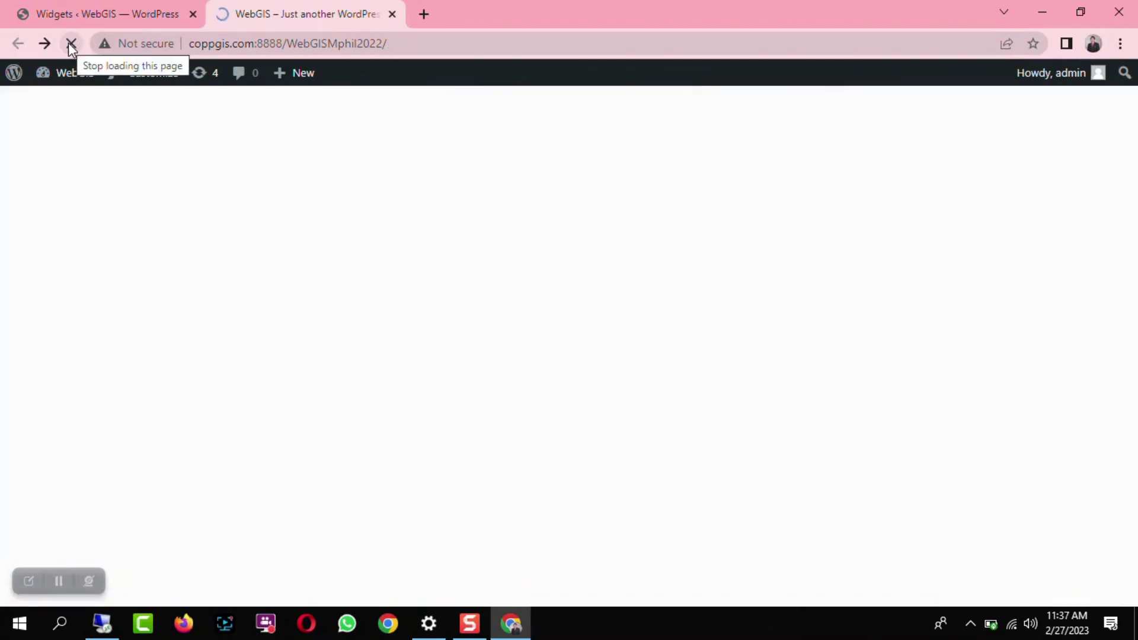
scroll(788, 369, down, 5)
scroll(788, 369, down, 6)
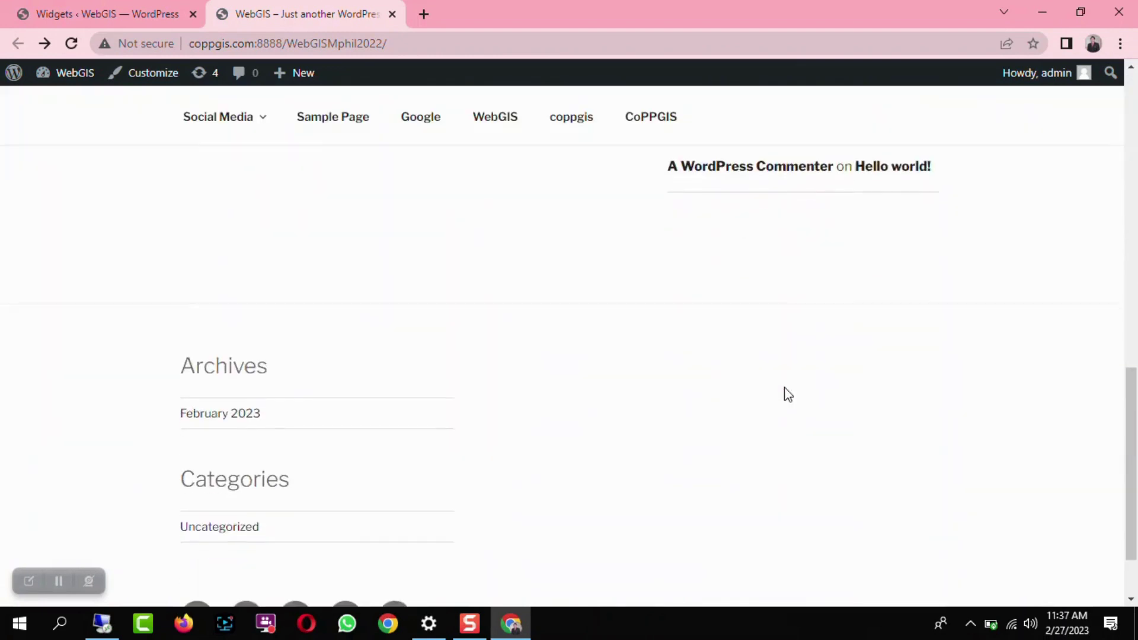
scroll(305, 399, up, 5)
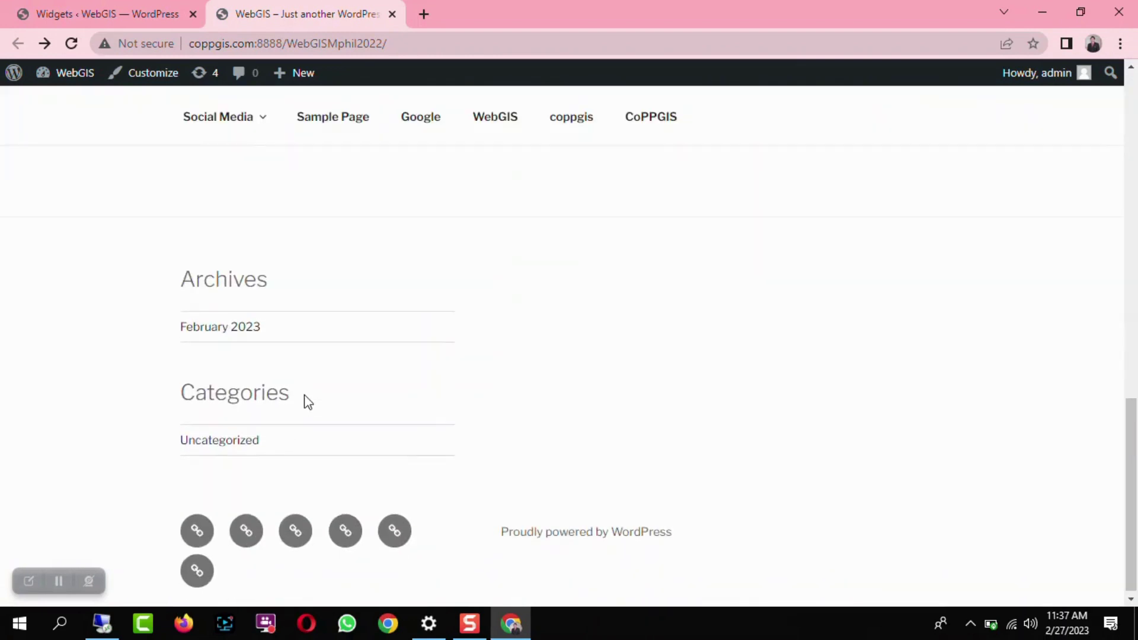
scroll(305, 400, up, 4)
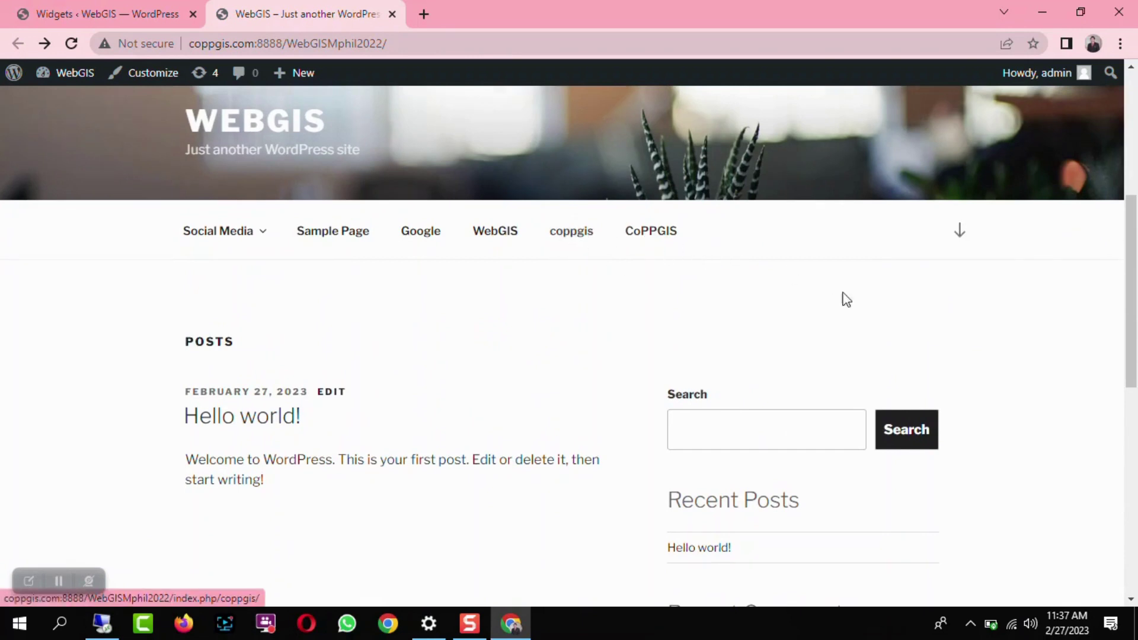
scroll(869, 394, down, 8)
scroll(877, 403, down, 2)
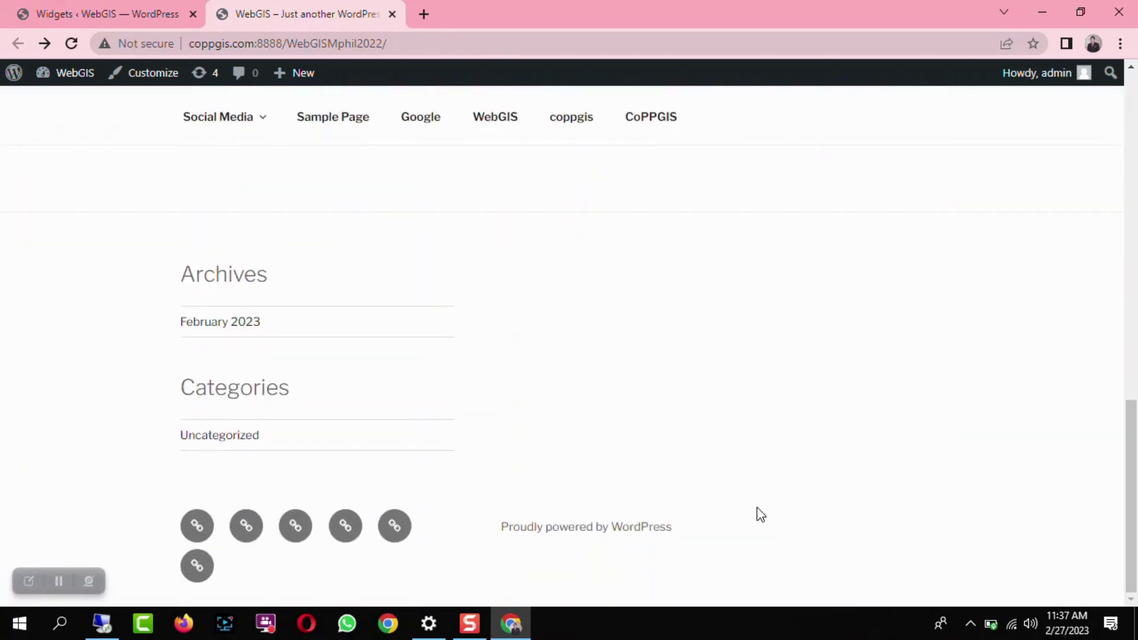
scroll(510, 415, up, 8)
- Return to the WordPress Widgets admin page, reload it and expand the Footer 2 widget area
click(163, 14)
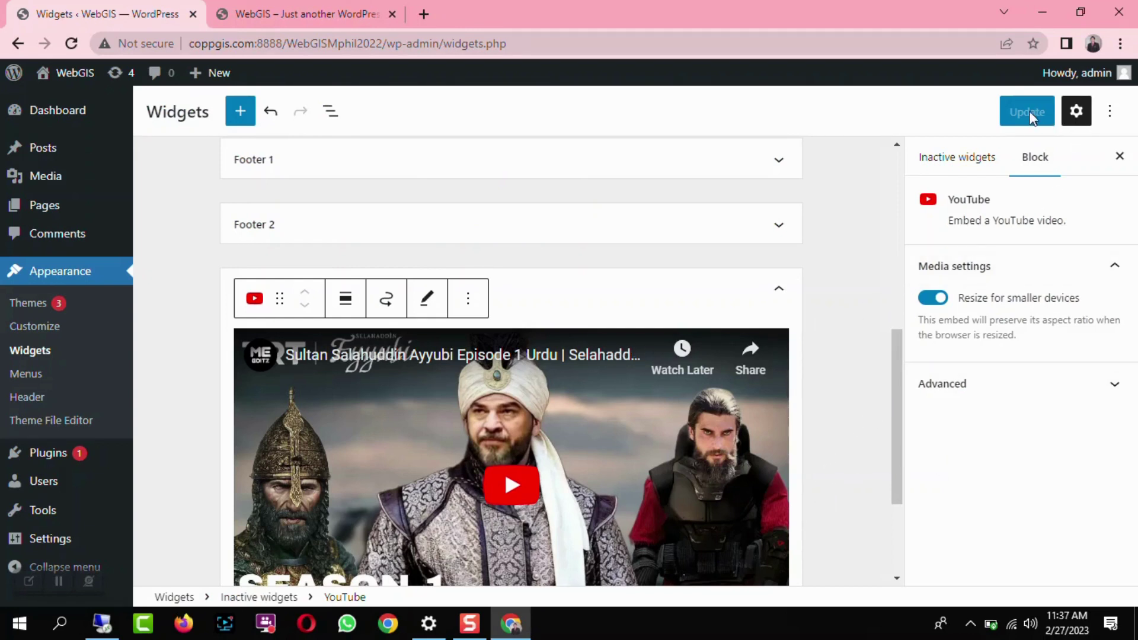
click(68, 45)
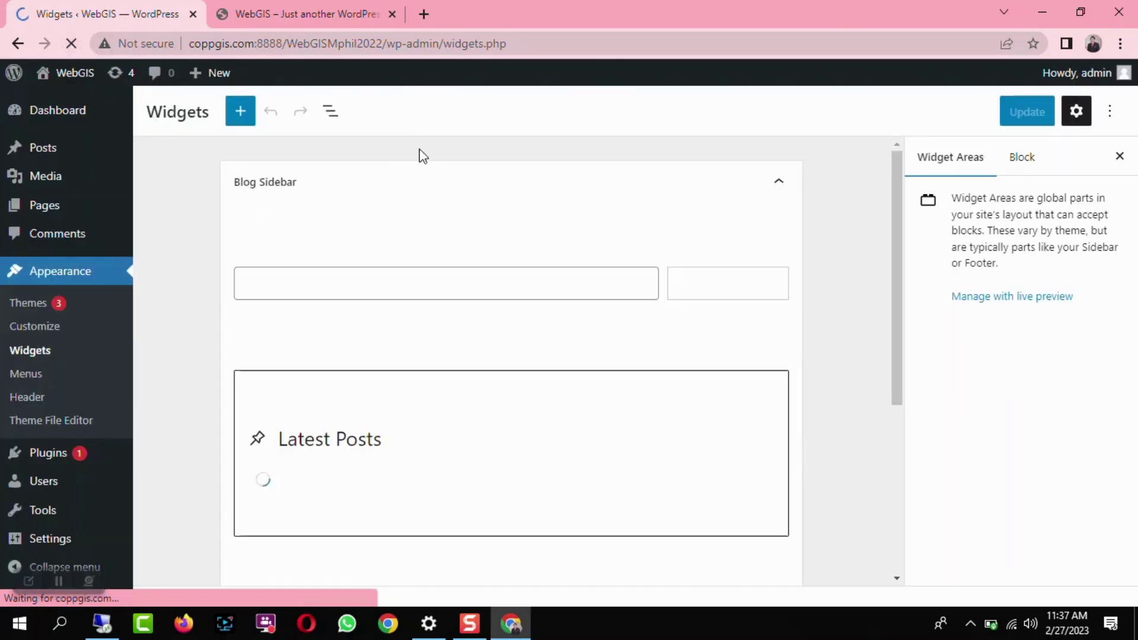
scroll(714, 339, down, 4)
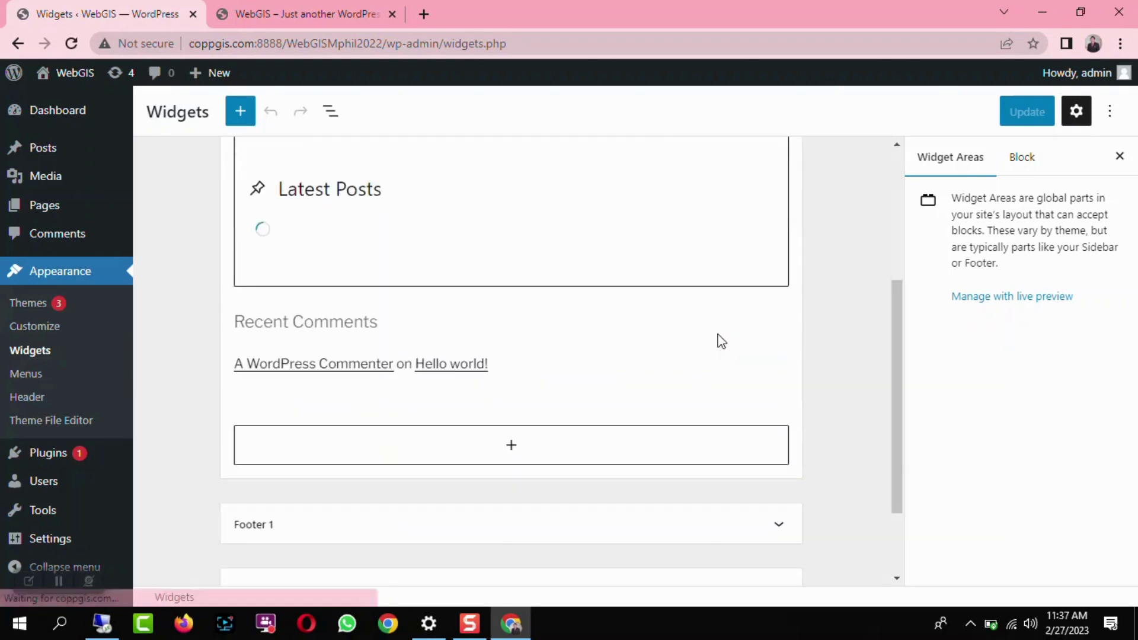
scroll(720, 339, down, 2)
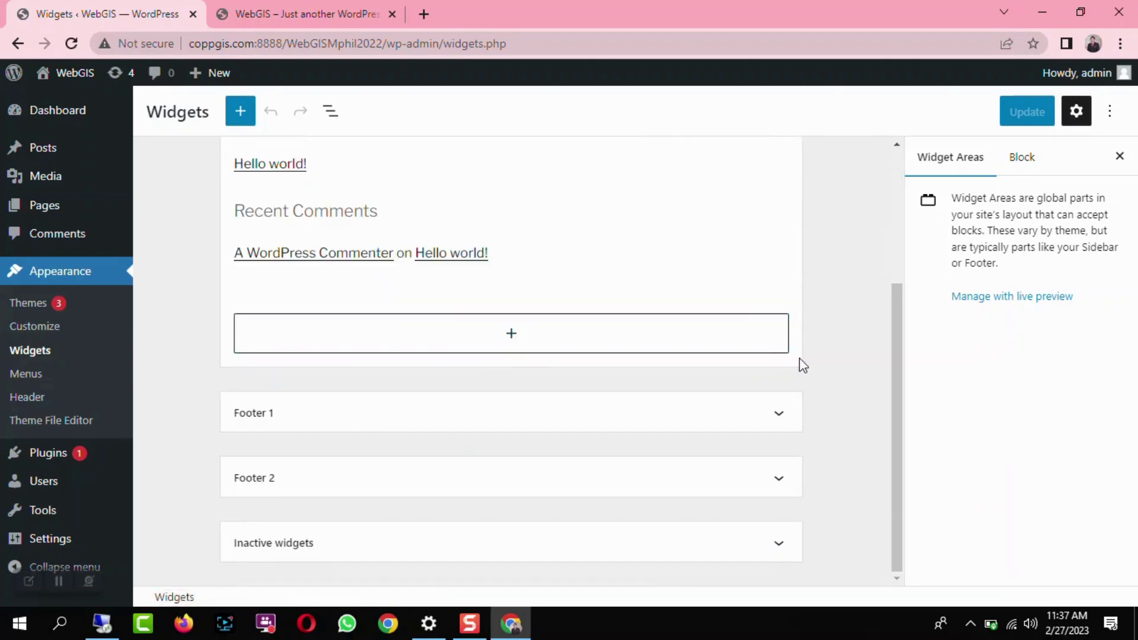
click(308, 489)
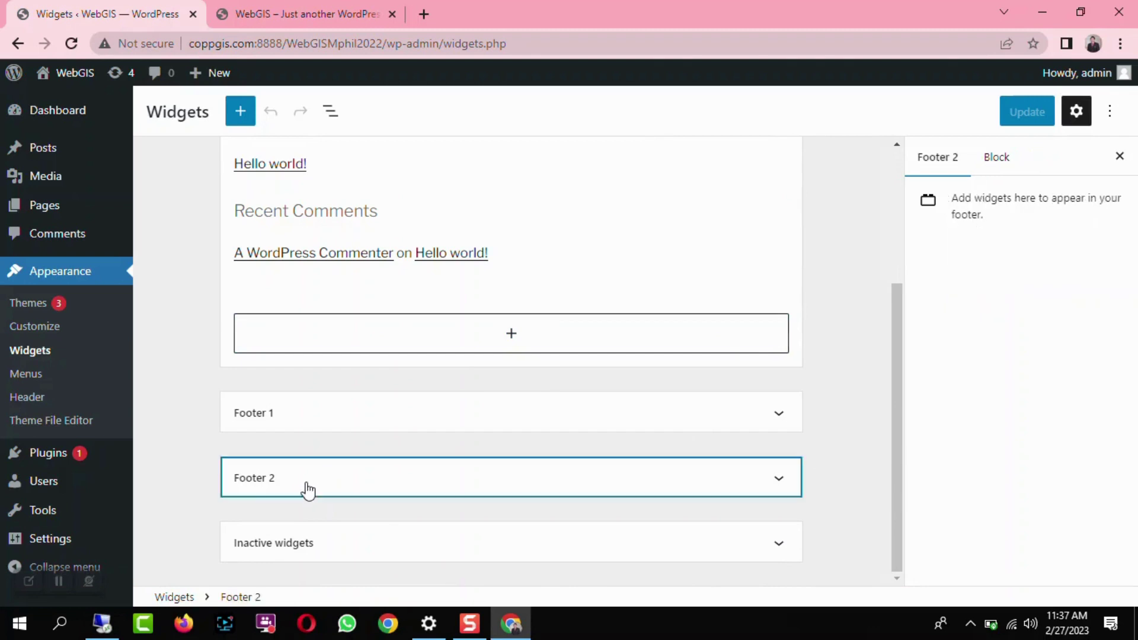
click(307, 490)
scroll(564, 463, down, 1)
scroll(564, 462, up, 3)
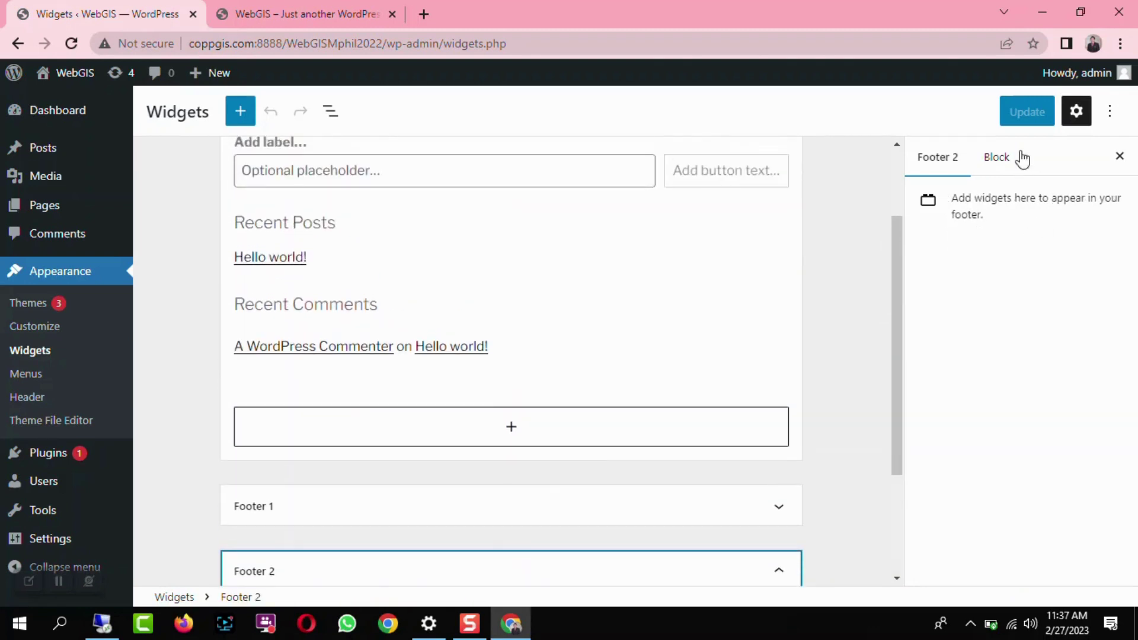
scroll(468, 196, up, 2)
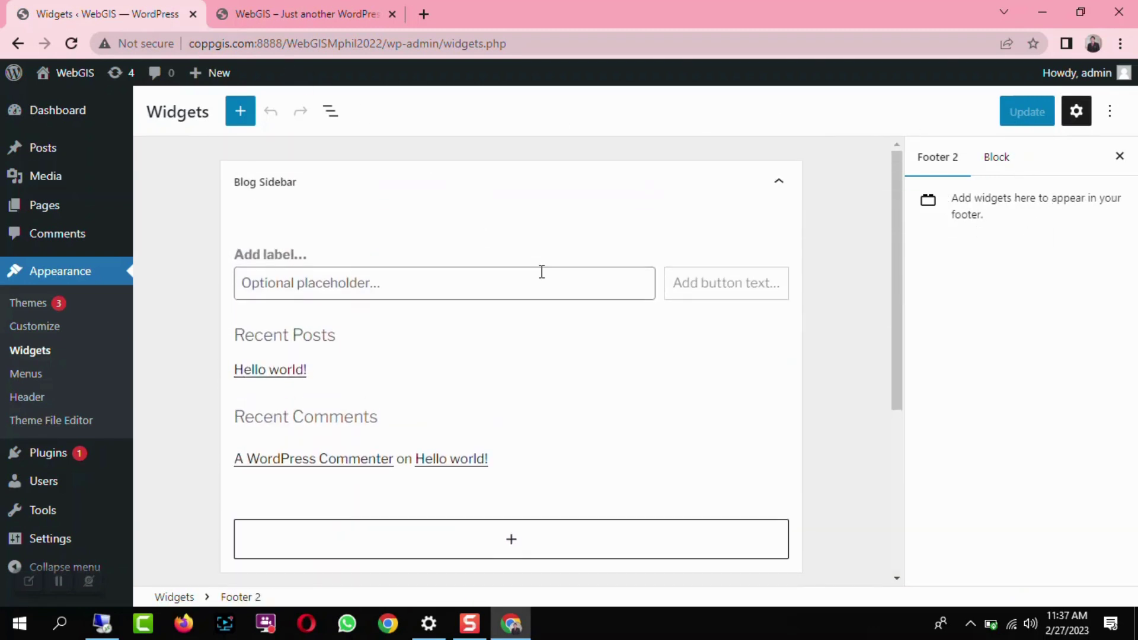
scroll(539, 326, down, 5)
click(413, 349)
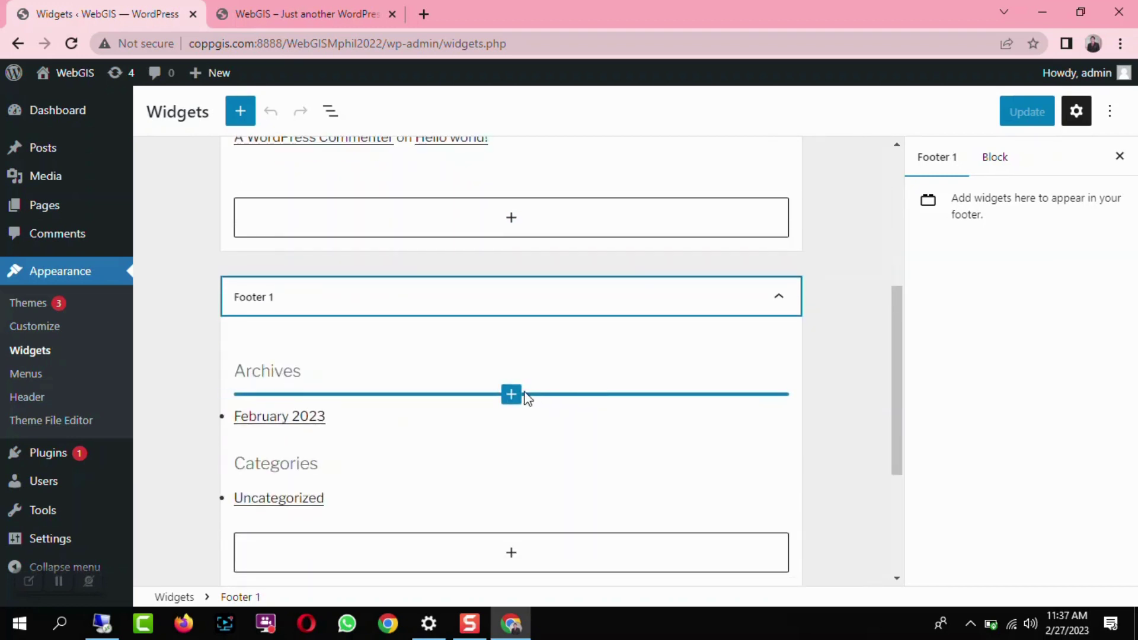
click(510, 395)
click(422, 221)
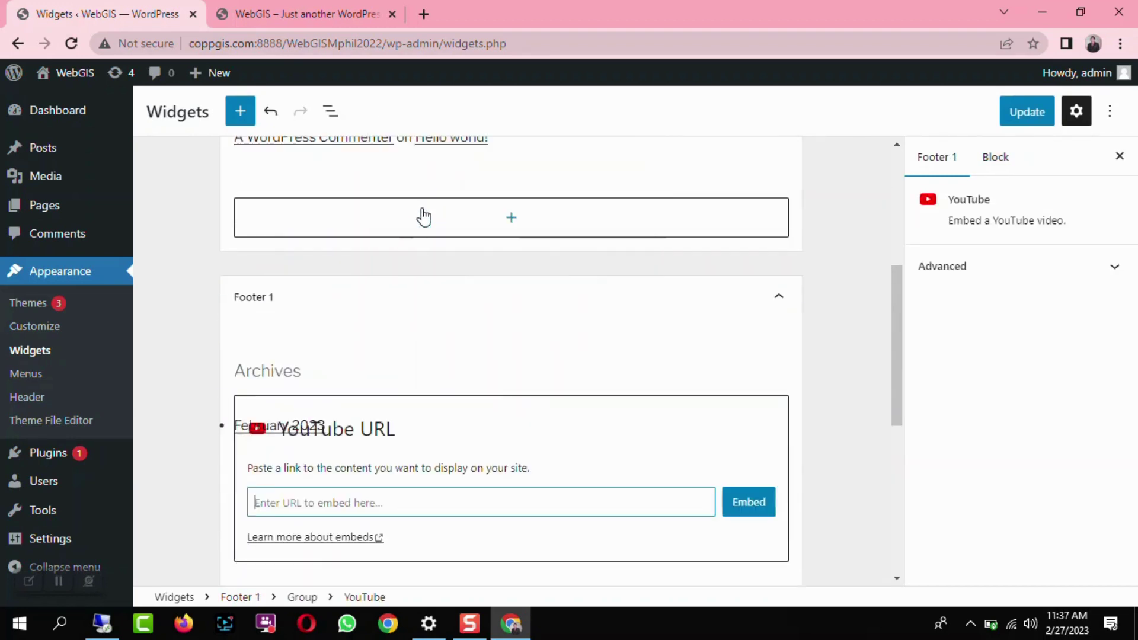
text(https://www.youtube.com/watch?v=meN-YUPUqXY)
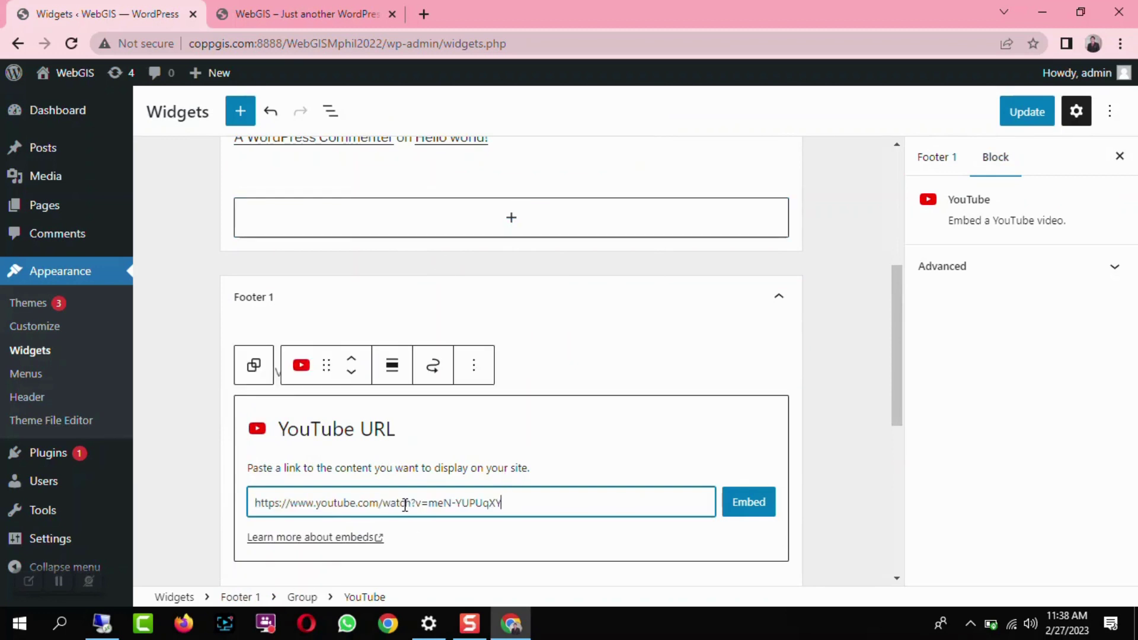
click(753, 502)
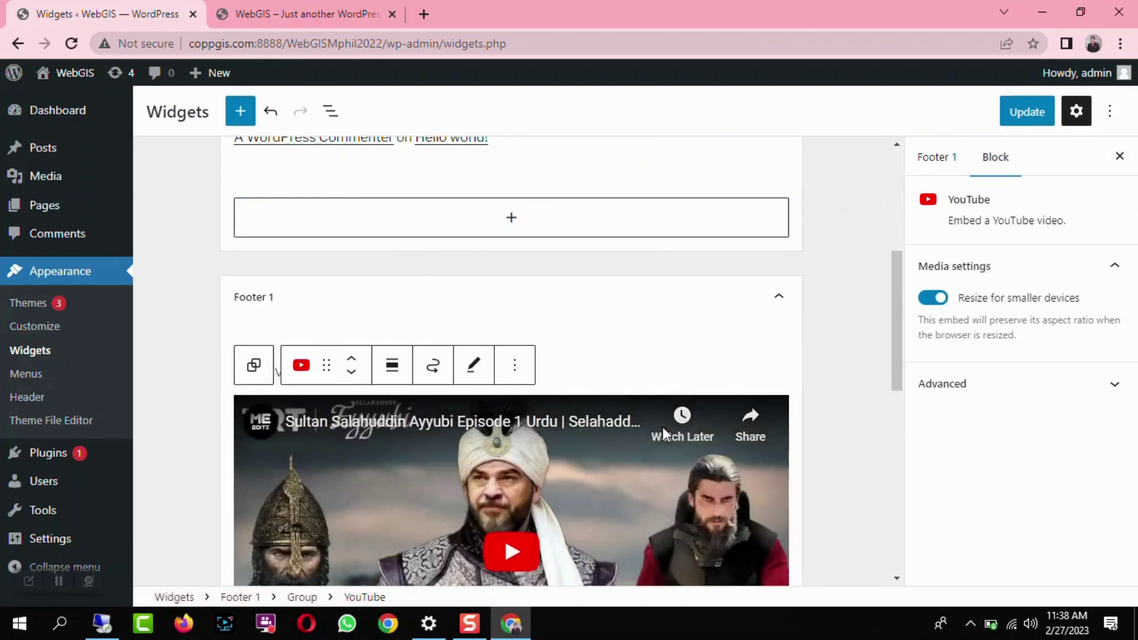
click(1031, 109)
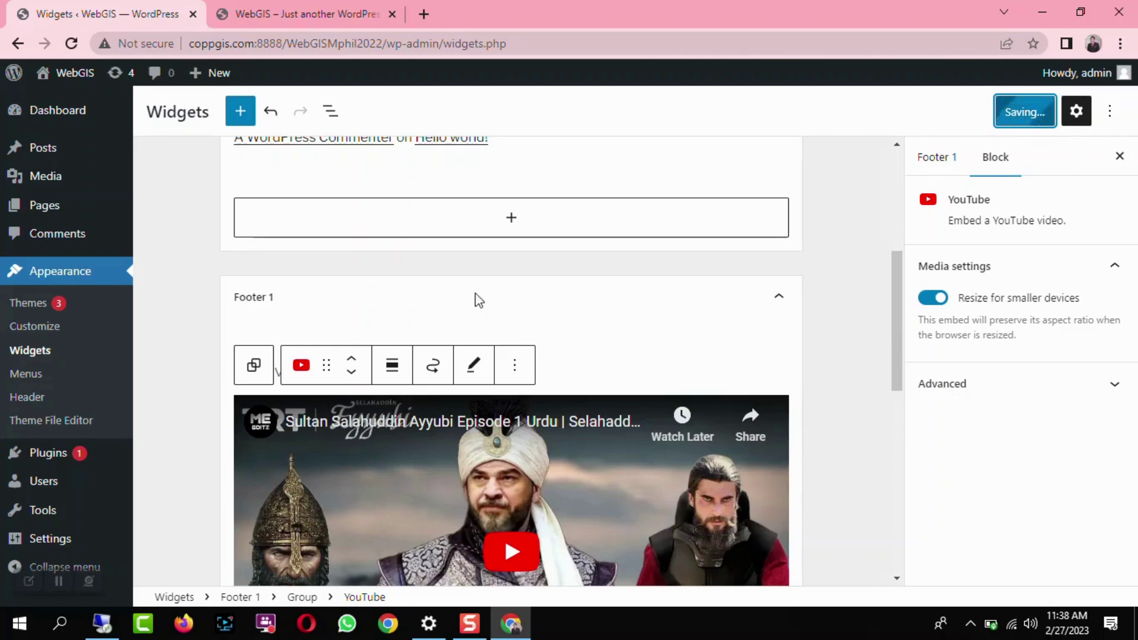
- Review the contents of the Blog Sidebar and Footer 1 widget areas
scroll(466, 312, up, 5)
scroll(459, 320, down, 9)
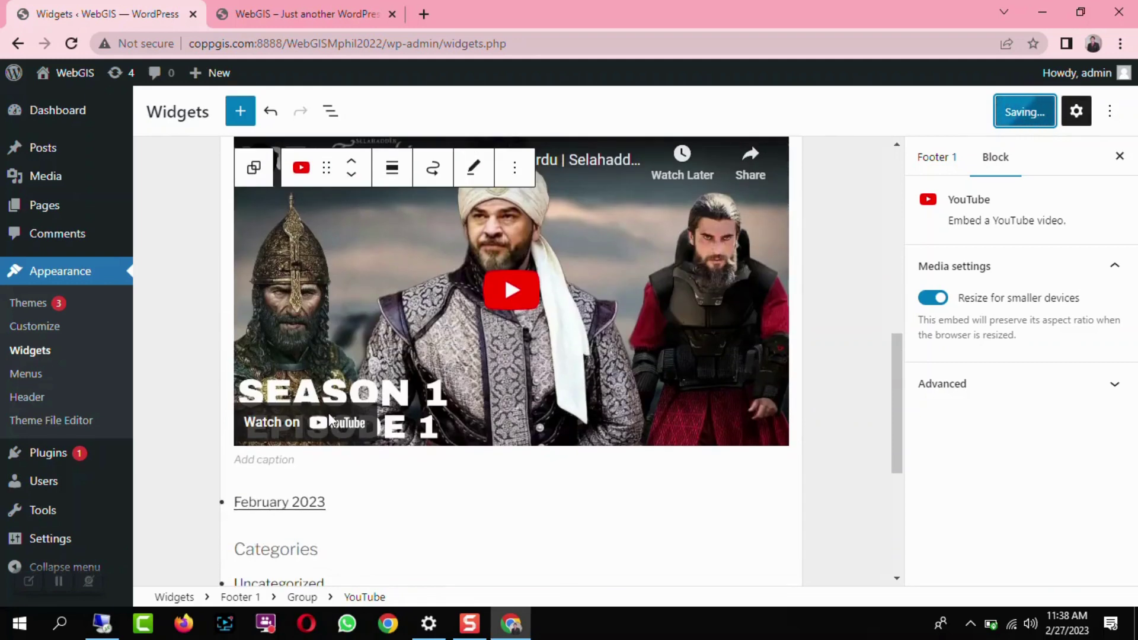
scroll(331, 422, up, 5)
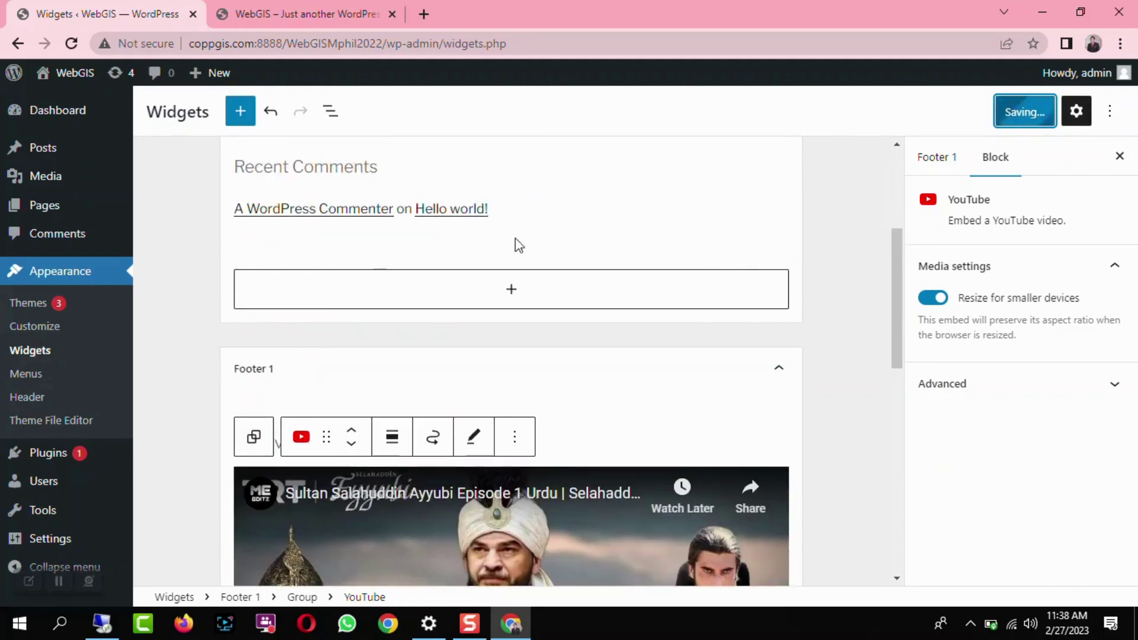
scroll(444, 246, up, 4)
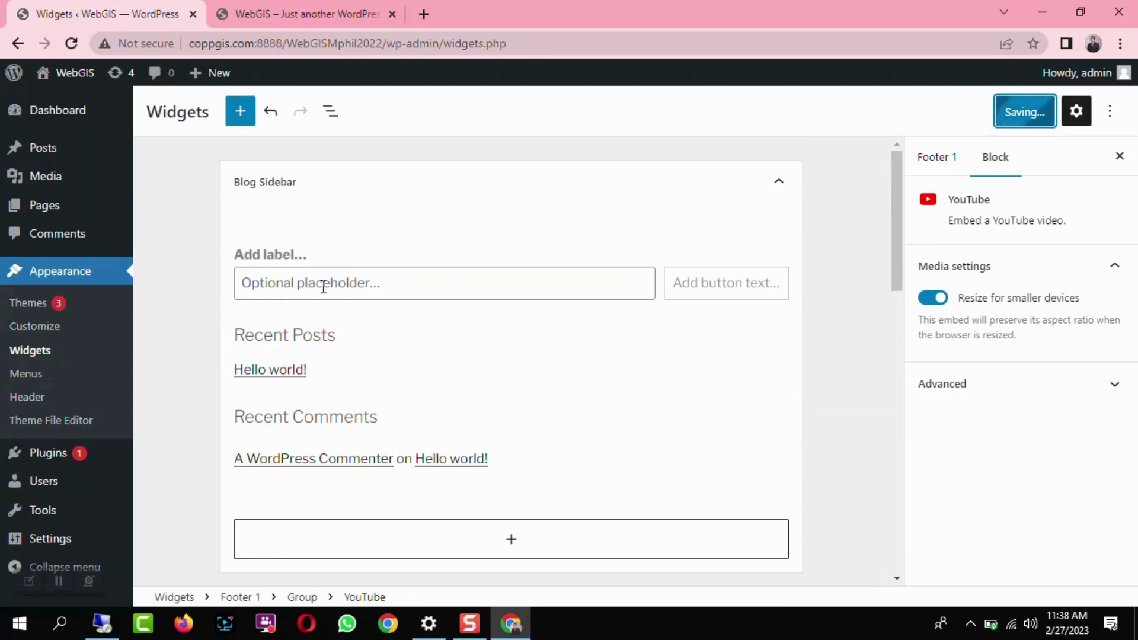
click(253, 184)
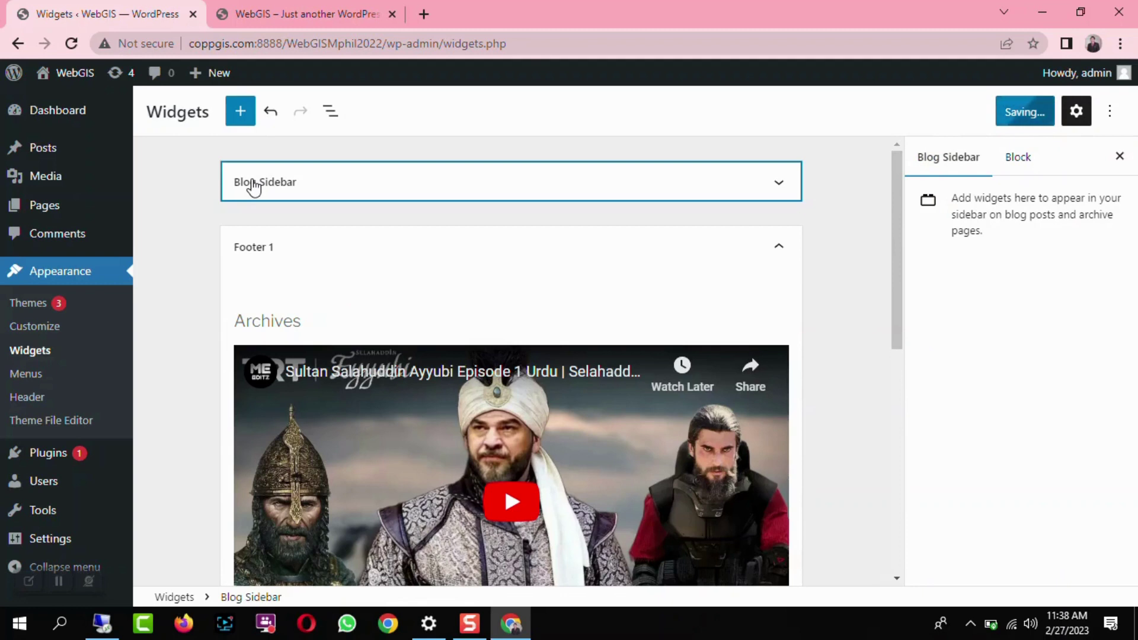
click(253, 184)
scroll(254, 192, down, 3)
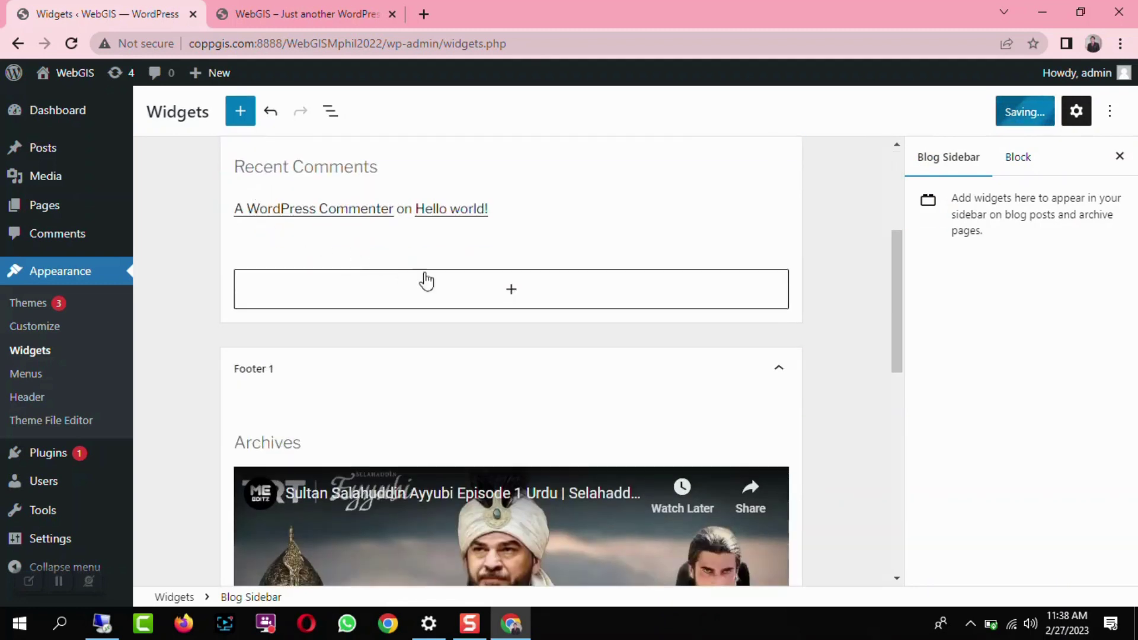
scroll(459, 294, up, 3)
scroll(457, 292, up, 2)
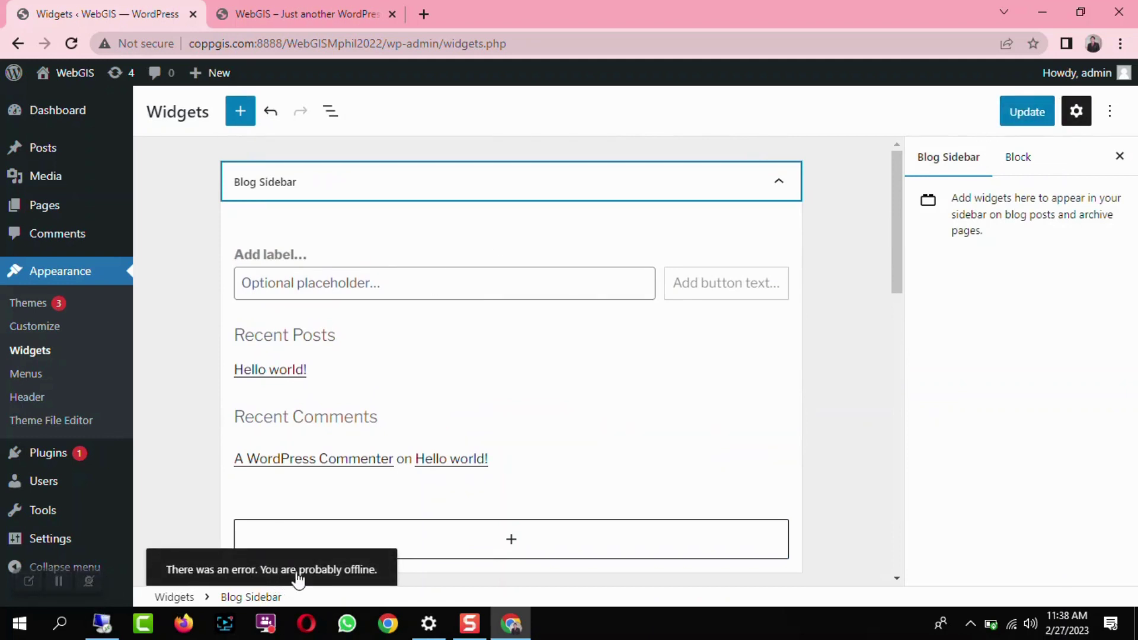
- Embed the same YouTube video as in Footer 1 at the end of the Blog Sidebar and update the widgets
scroll(465, 515, down, 4)
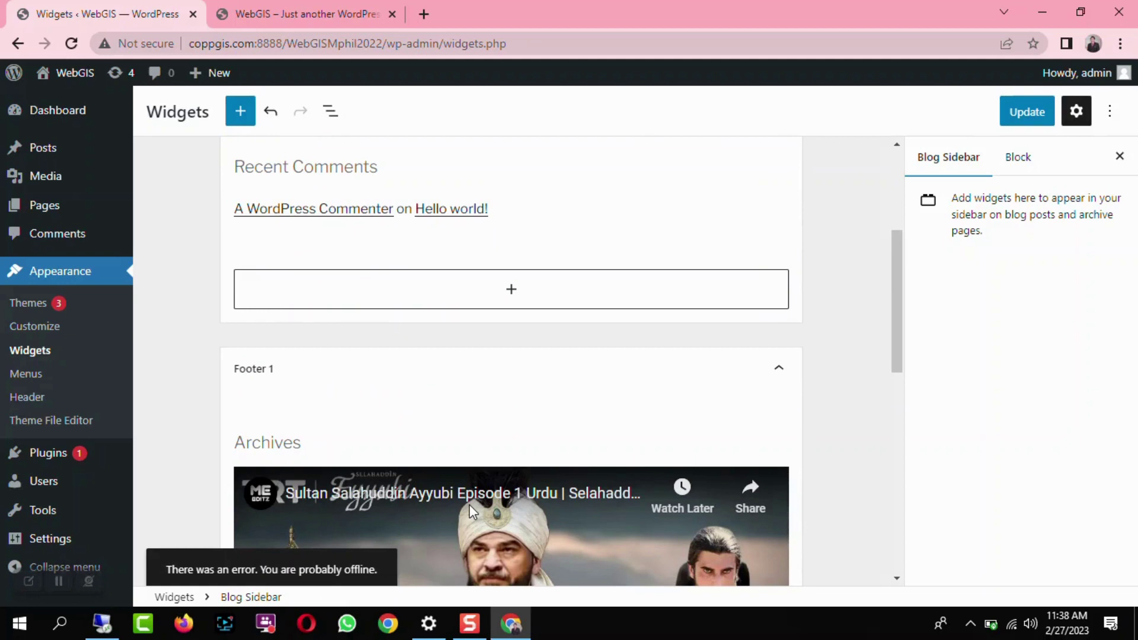
click(452, 294)
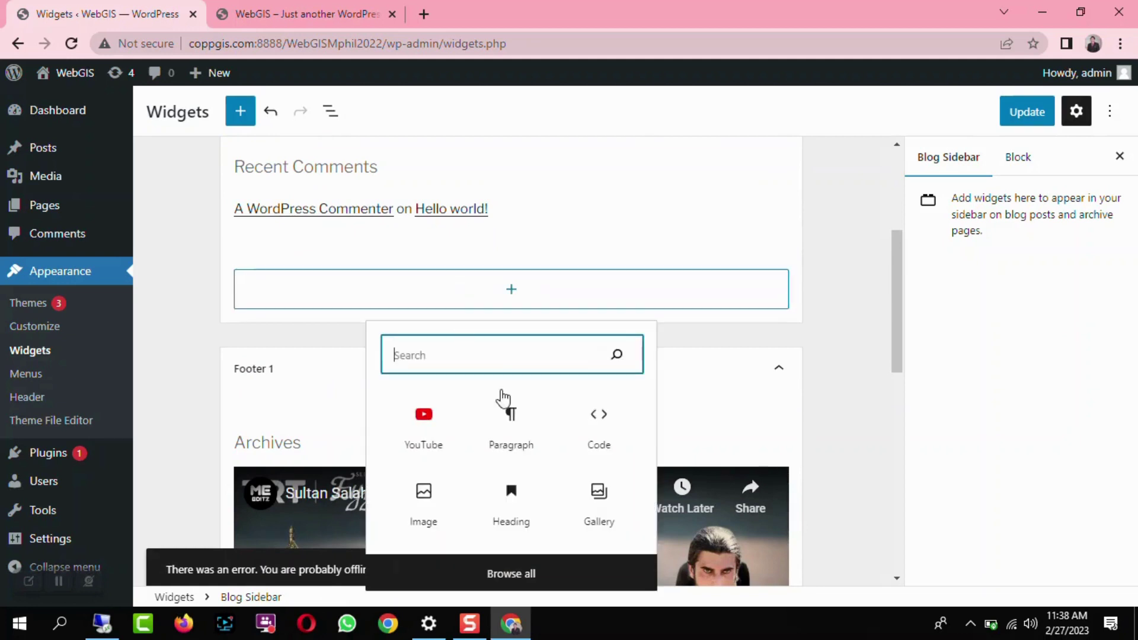
click(421, 421)
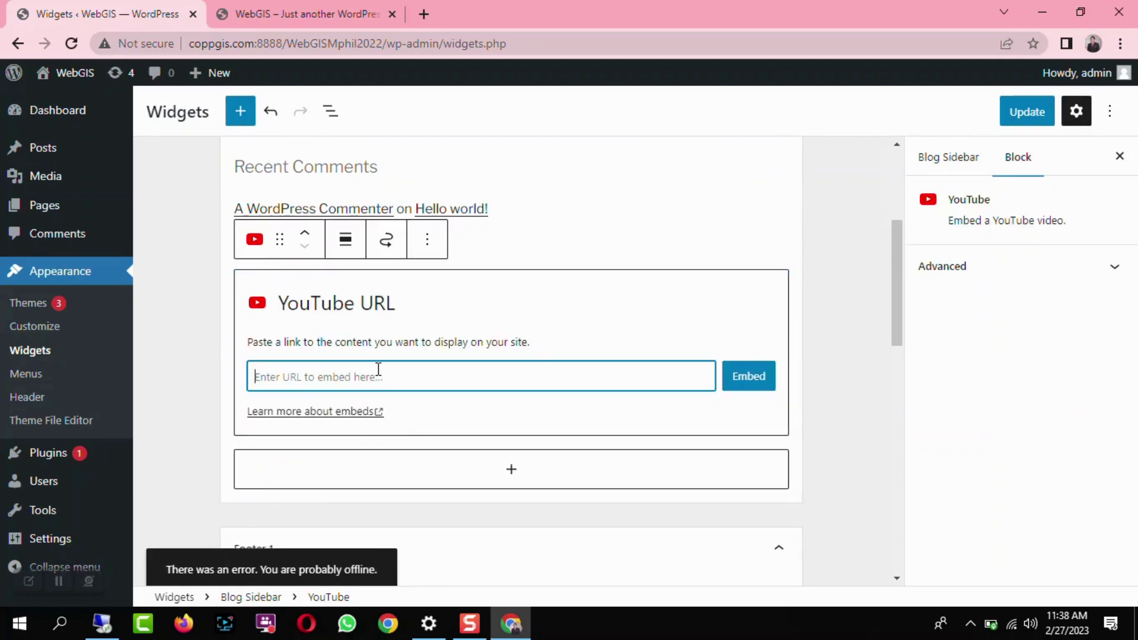
key(ctrl+v)
click(748, 377)
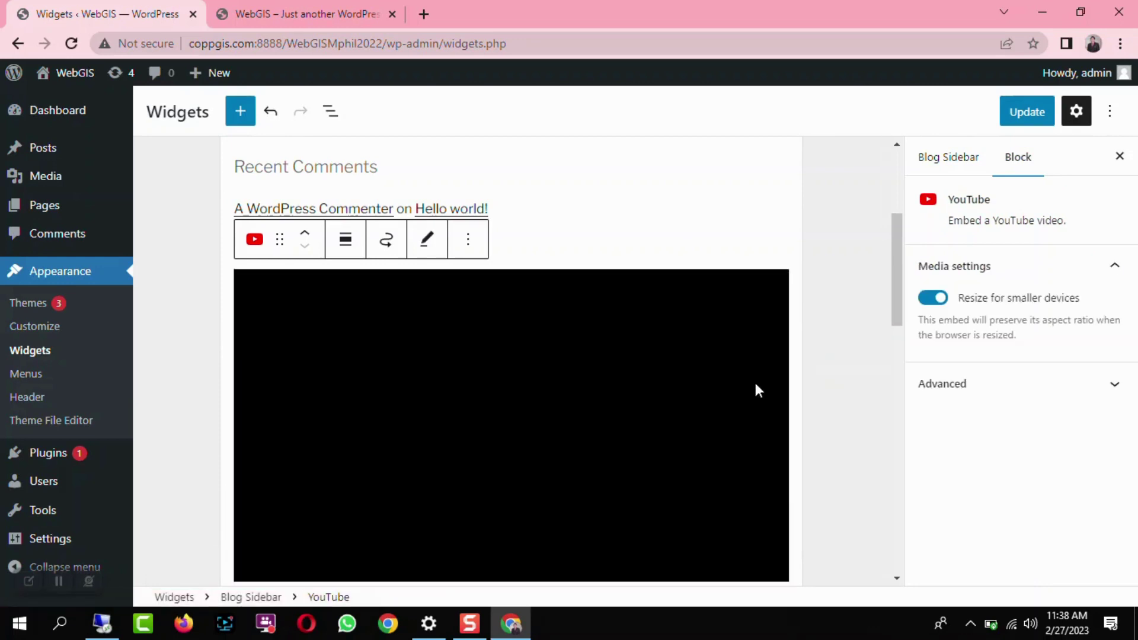
click(1028, 119)
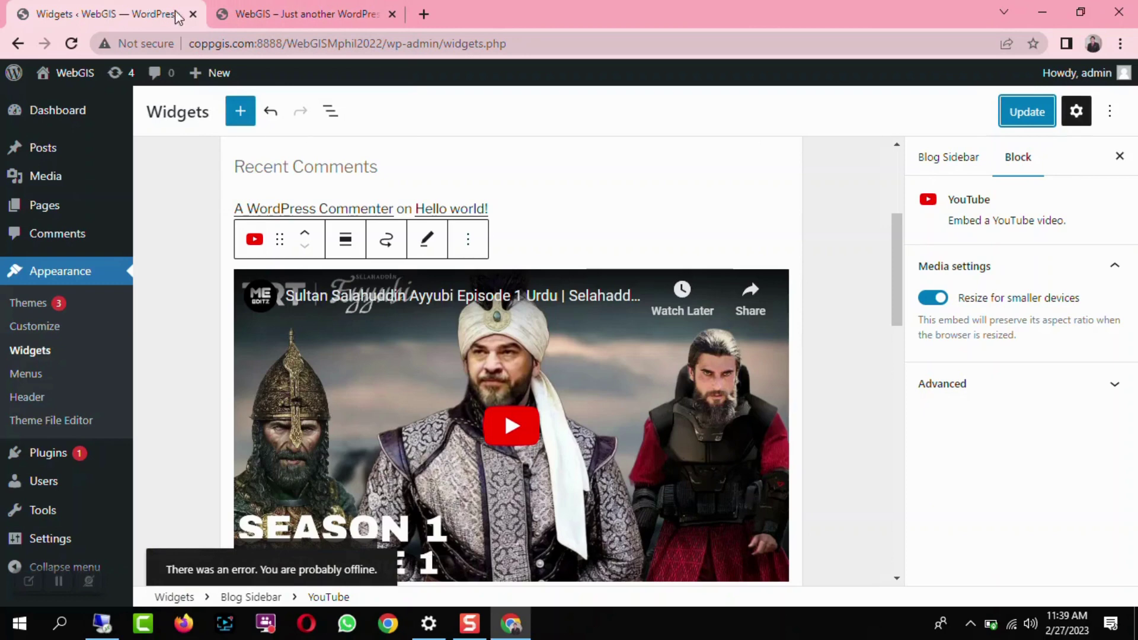
- Reload the live WebGIS home page and check its sidebar and footer for the embedded video
click(249, 13)
scroll(294, 197, up, 5)
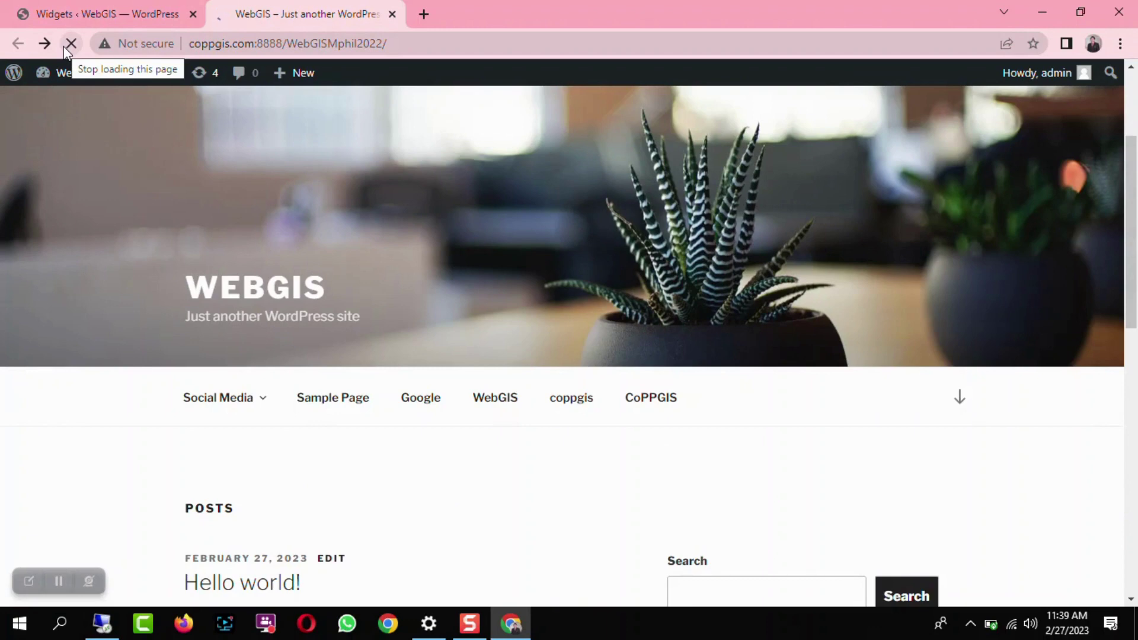
scroll(531, 389, down, 5)
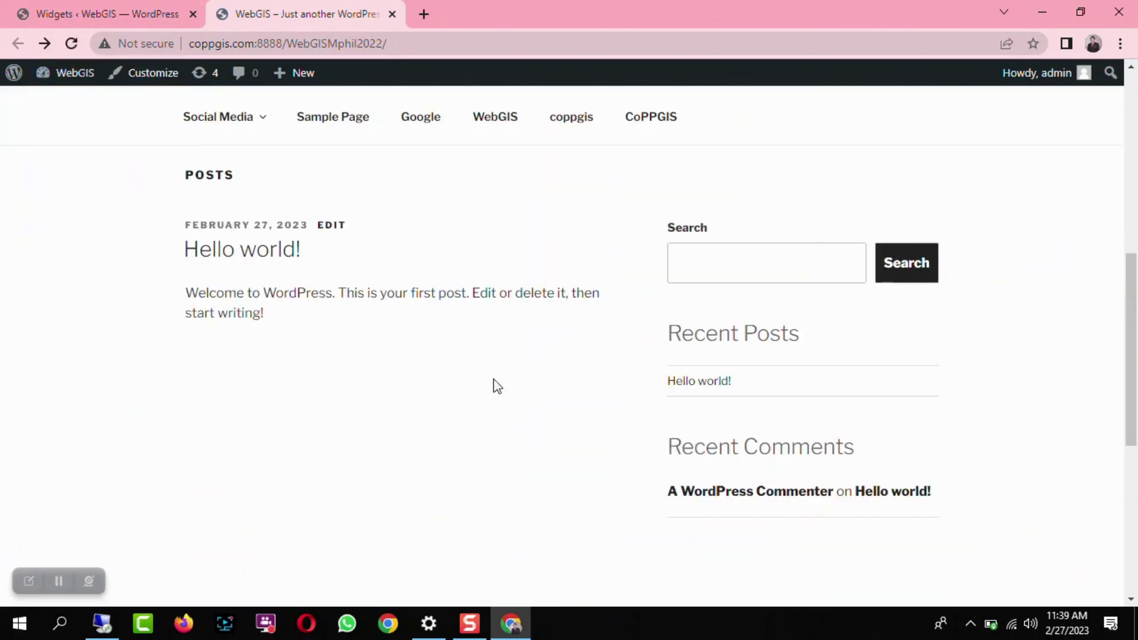
scroll(257, 286, up, 4)
scroll(299, 423, down, 4)
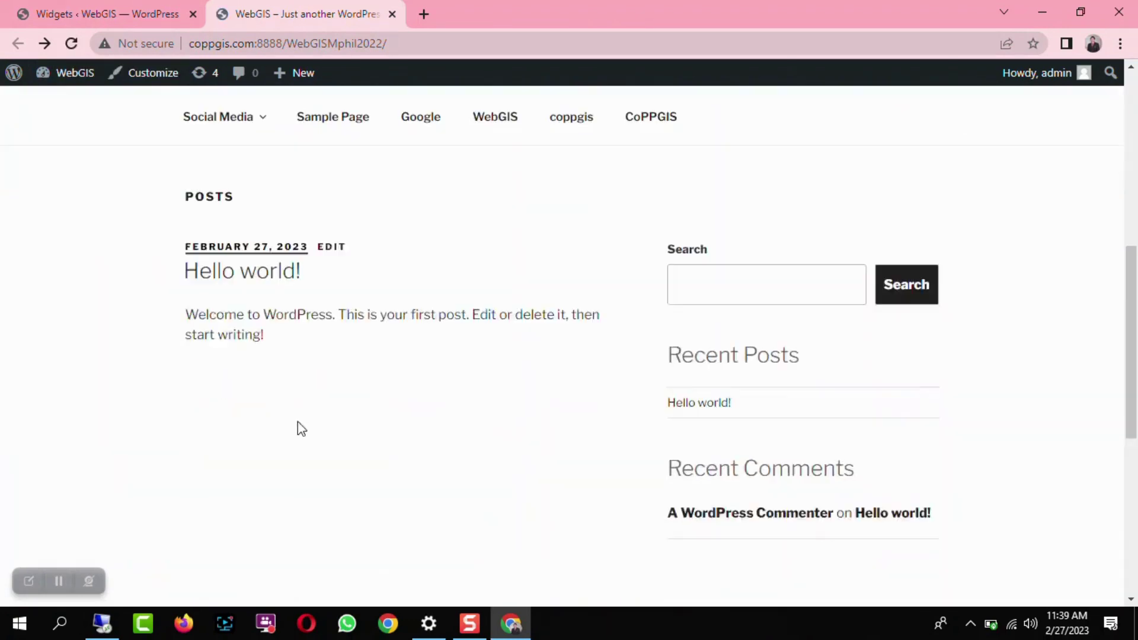
scroll(511, 396, down, 7)
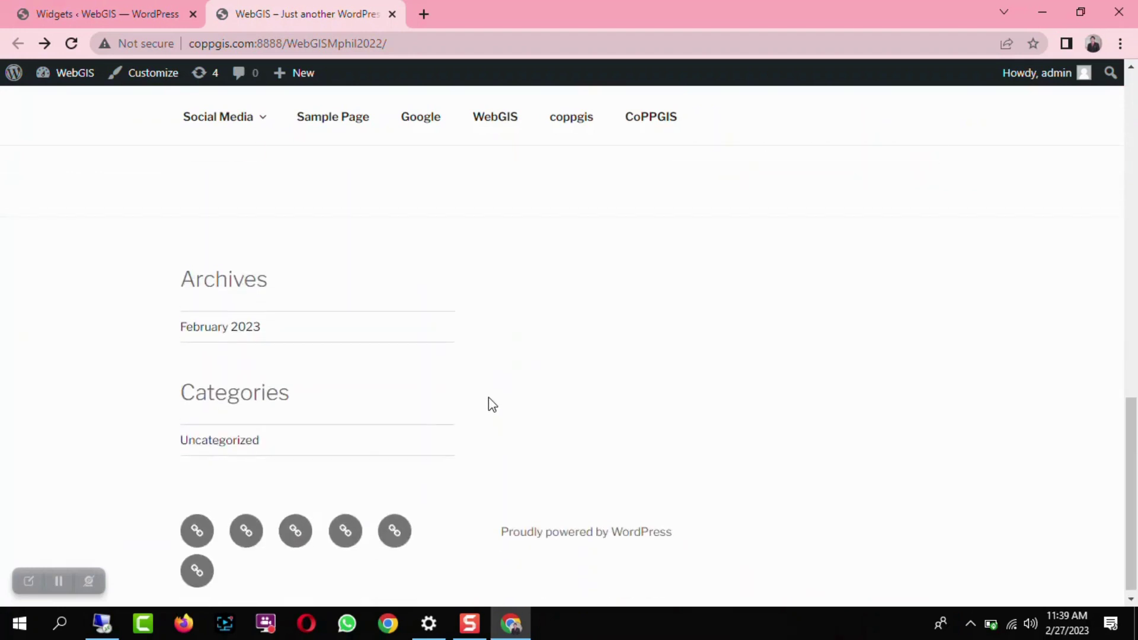
scroll(731, 348, up, 8)
- Leave the Widgets admin page without saving, open the Themes page and look through the installed themes
click(89, 13)
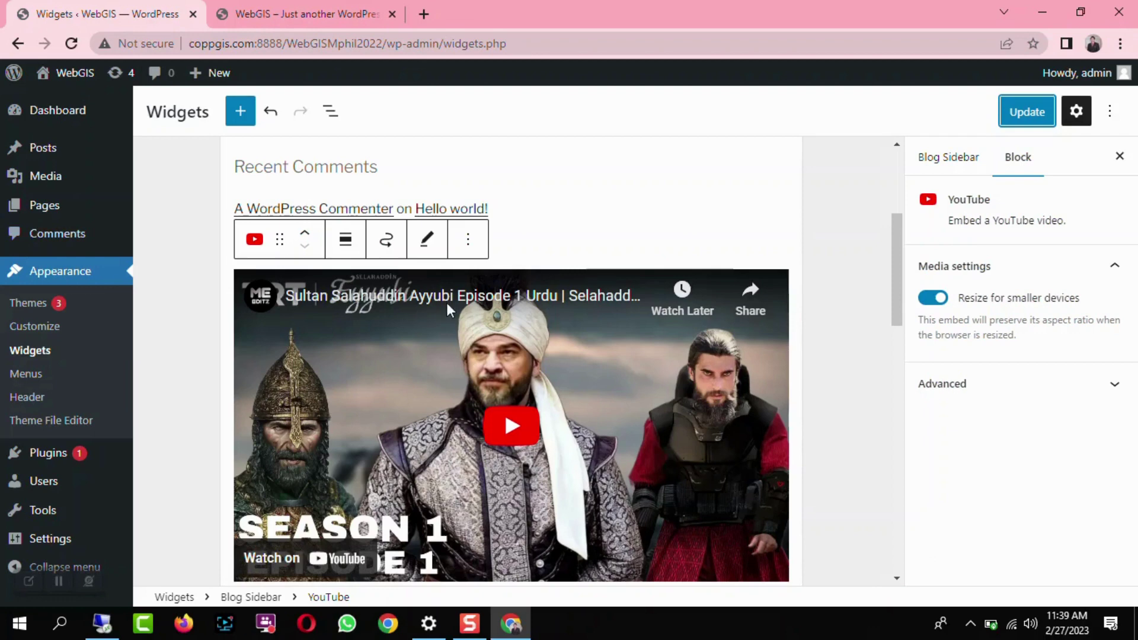
scroll(447, 320, down, 3)
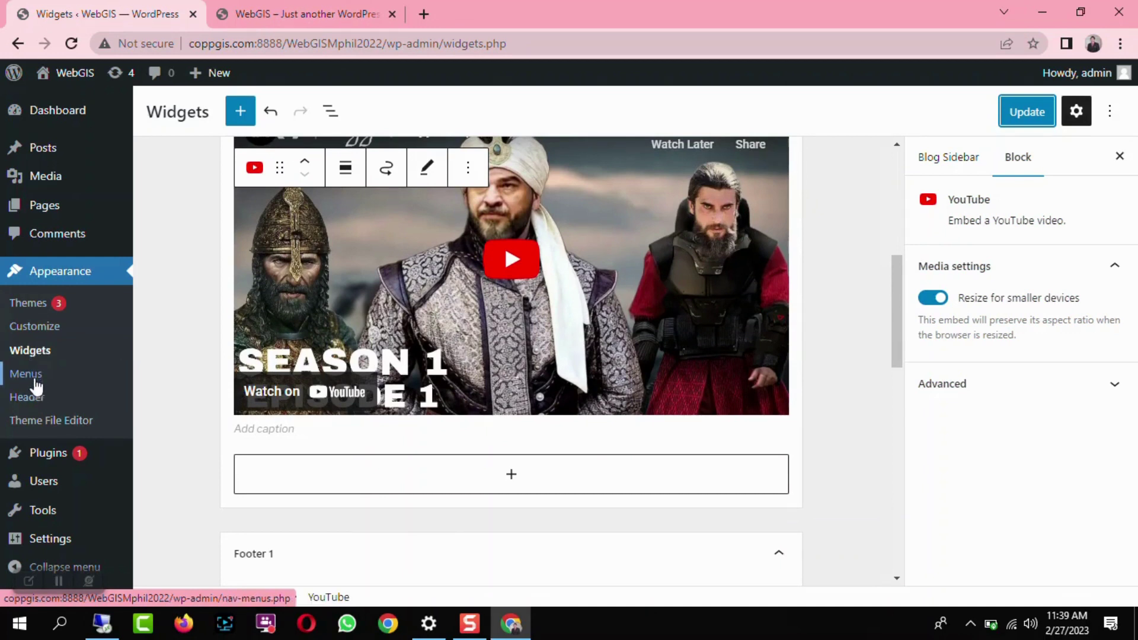
click(35, 309)
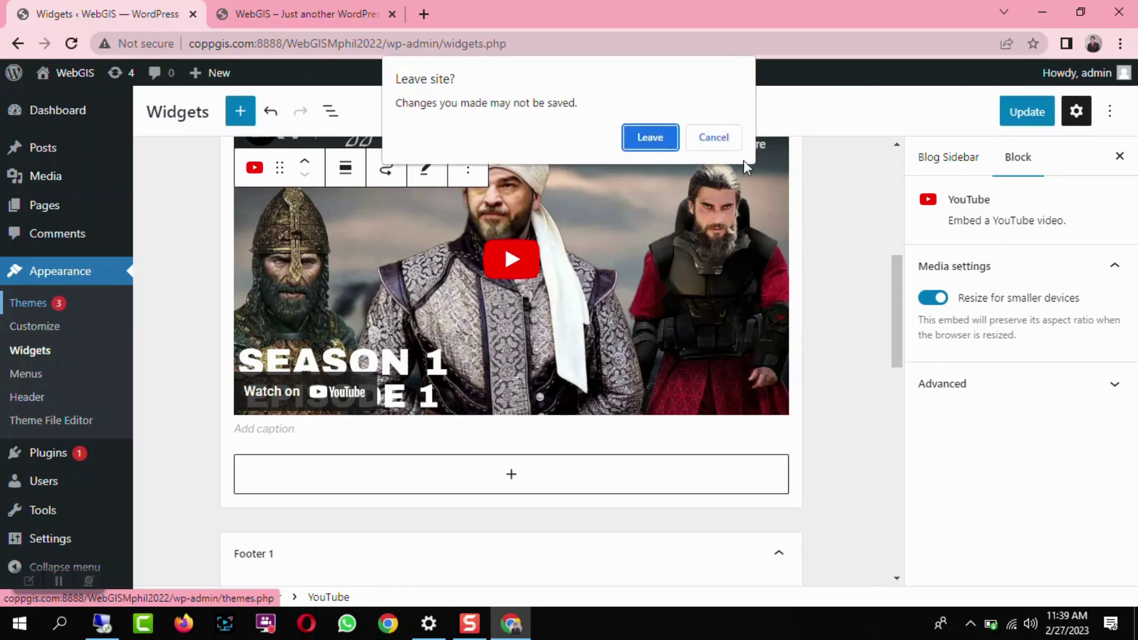
click(670, 139)
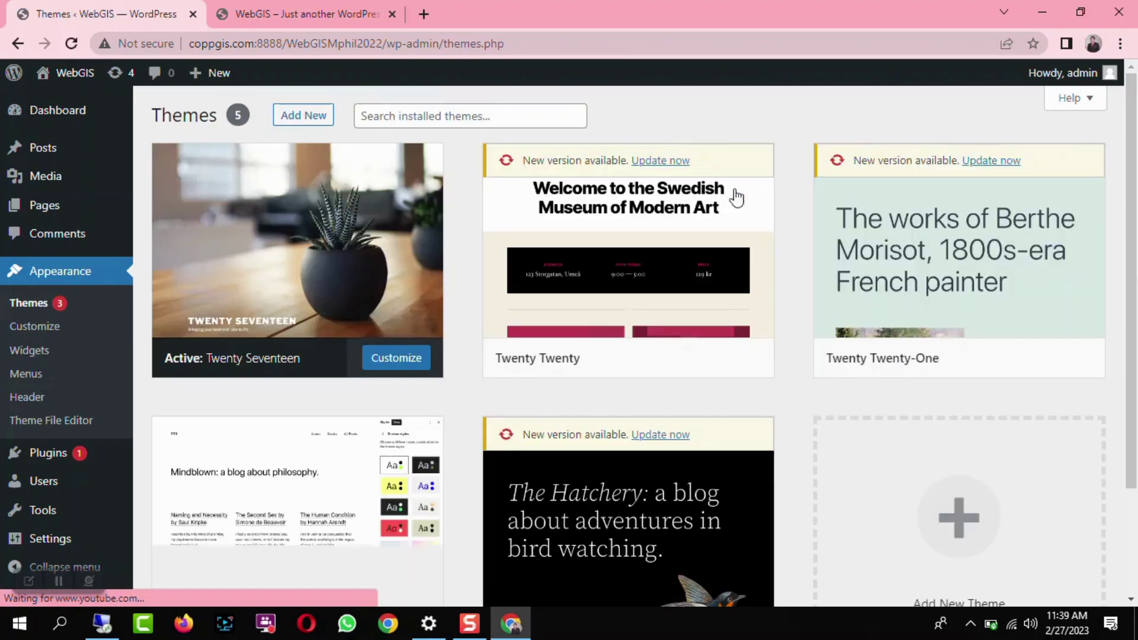
scroll(764, 349, down, 2)
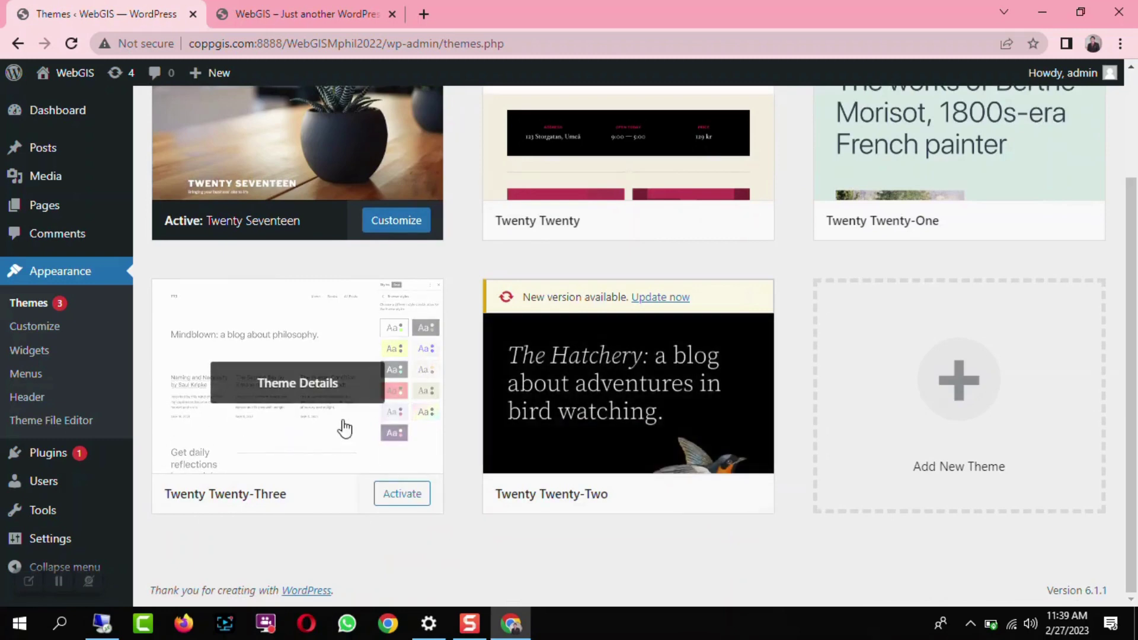
scroll(292, 338, up, 2)
scroll(432, 407, down, 2)
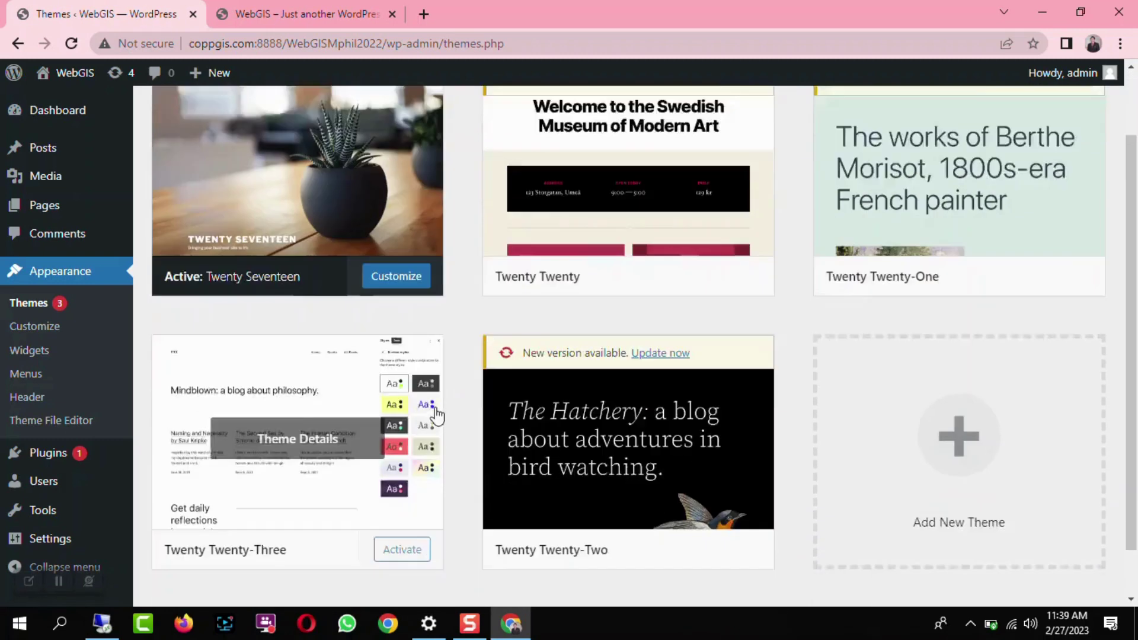
scroll(482, 229, up, 2)
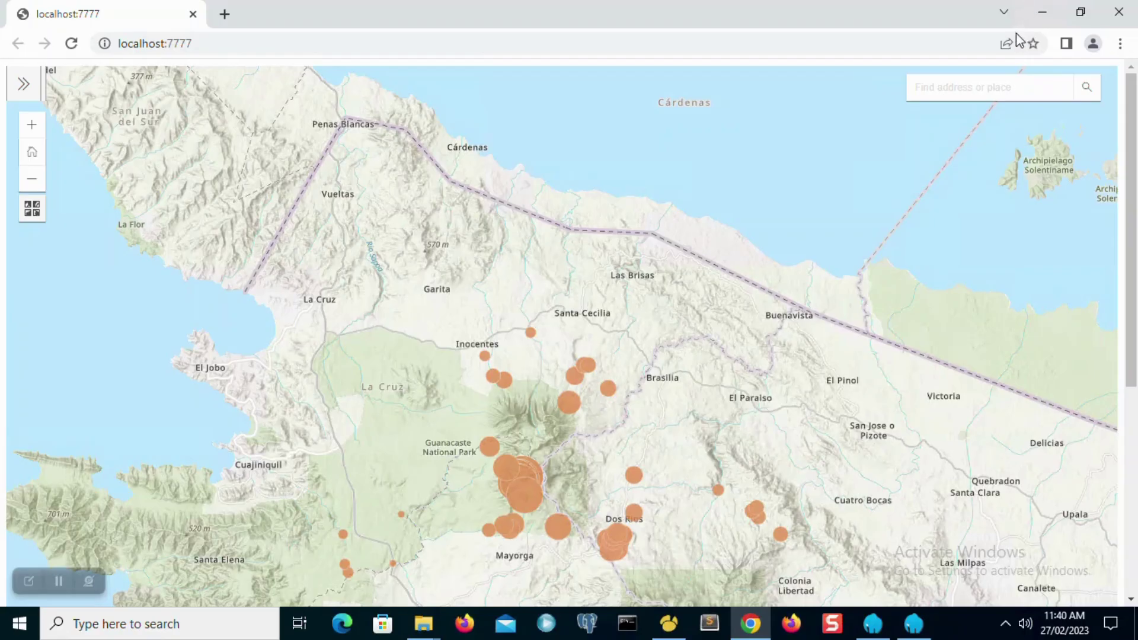
- On the remote server, open the root folder of the port 8888 Laragon instance and browse to WebGISMphil2022\wp-content\themes
click(1044, 12)
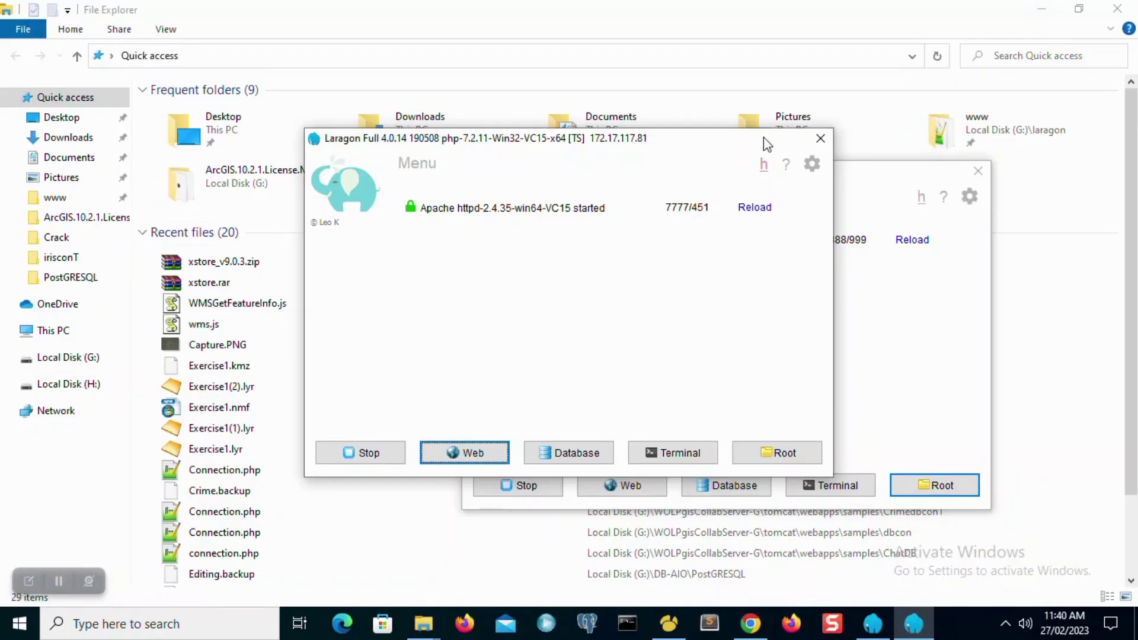
click(928, 481)
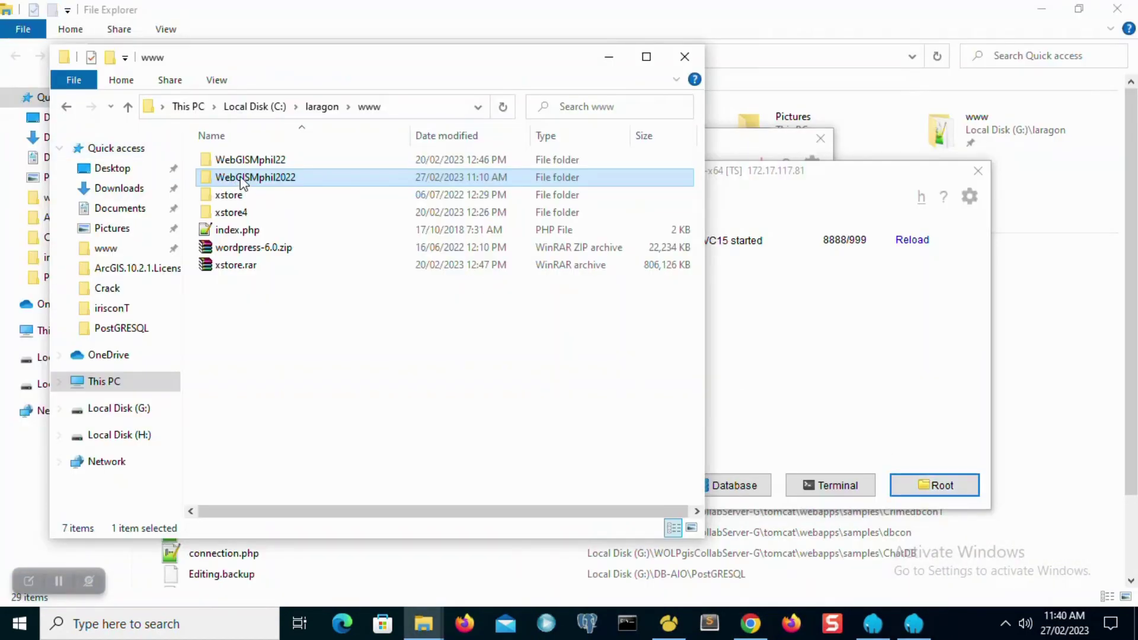
double_click(242, 178)
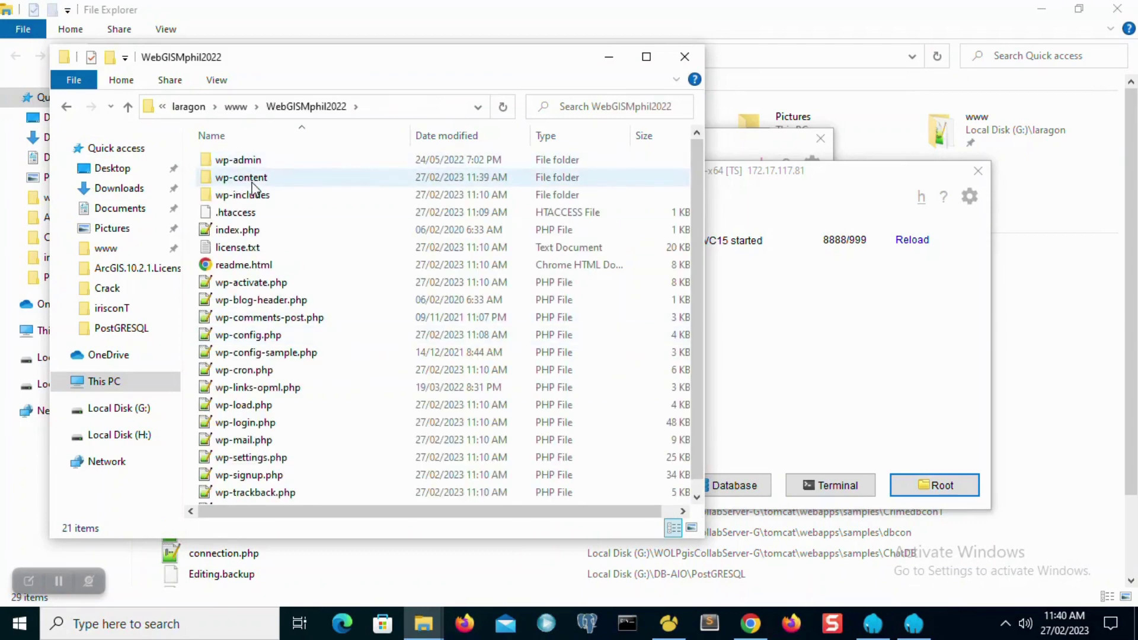
double_click(252, 181)
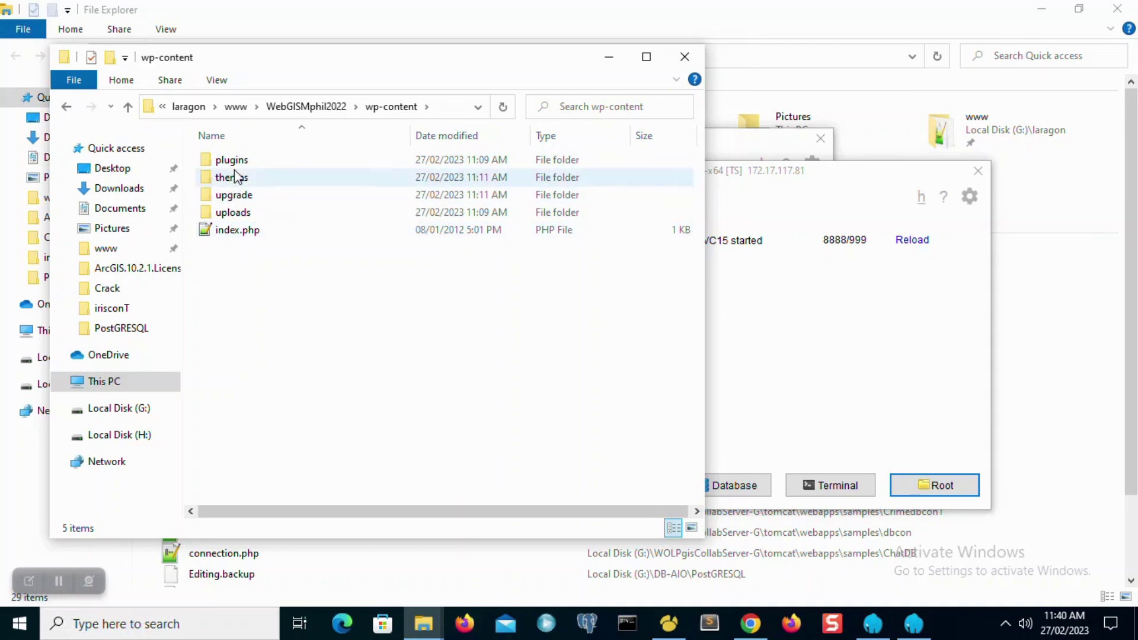
double_click(236, 178)
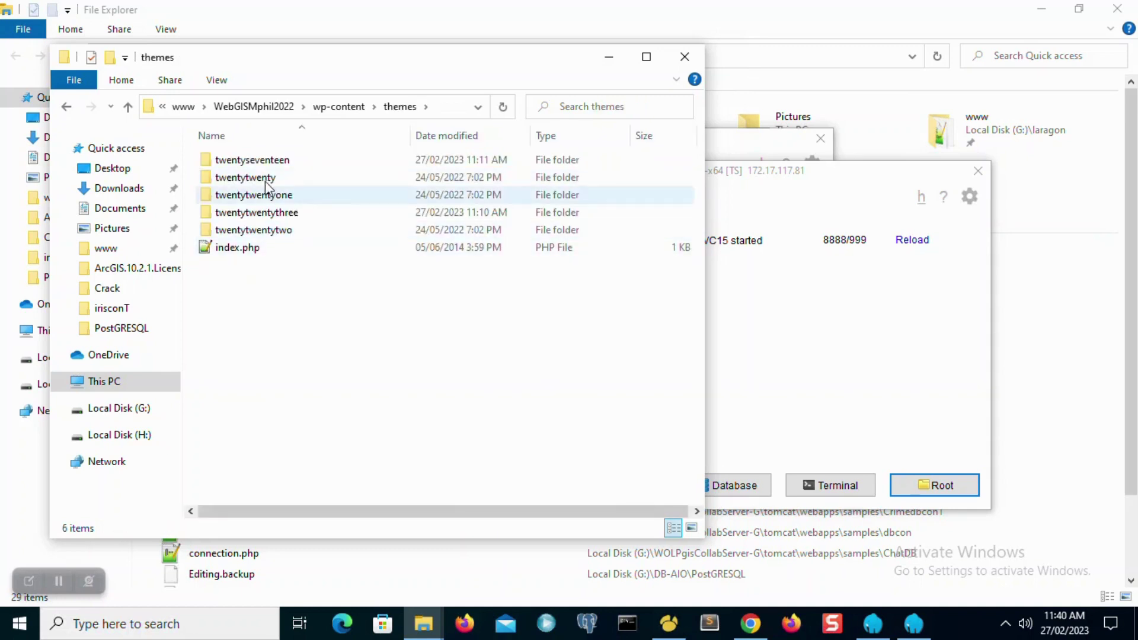
- Return to Laragon's www folder, inspect the contents of the xstore.rar archive and close it
click(247, 106)
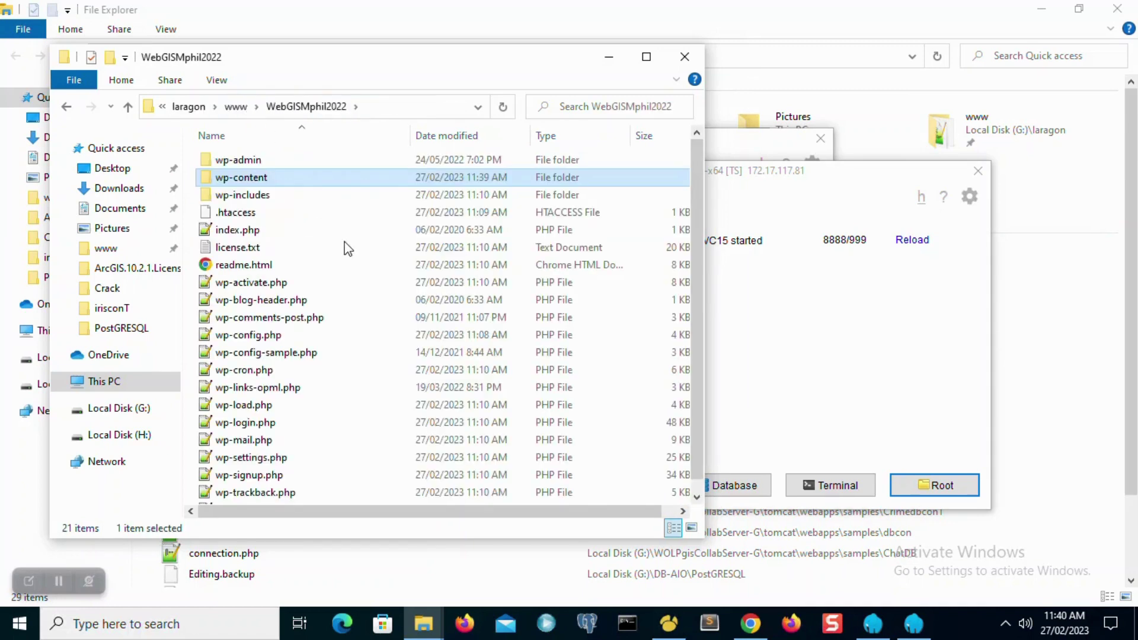
click(214, 106)
click(230, 111)
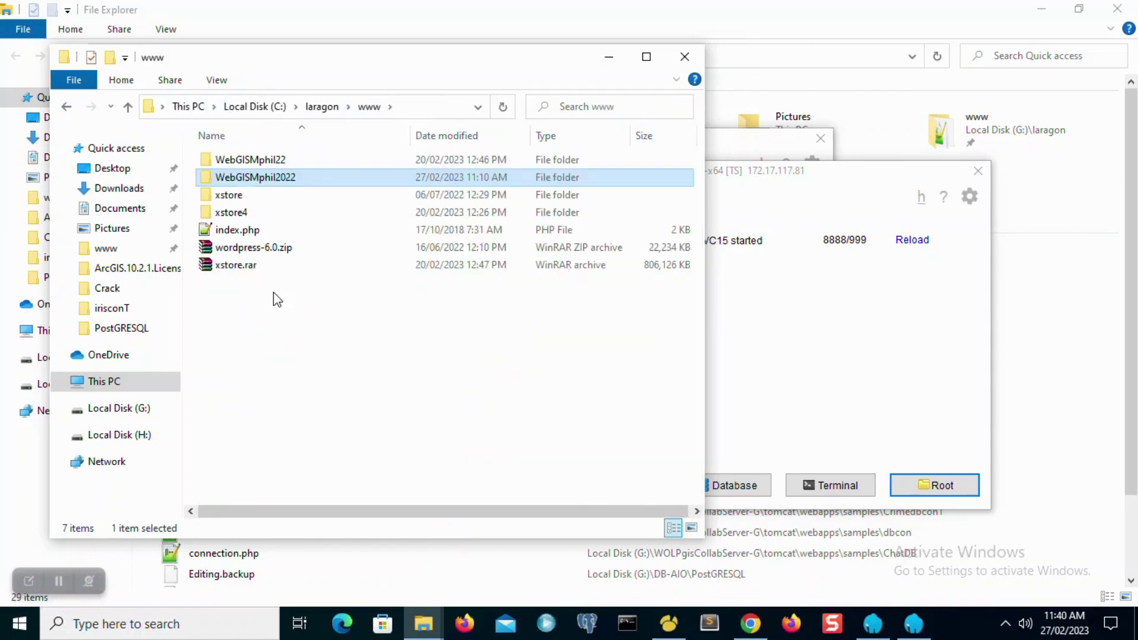
click(234, 266)
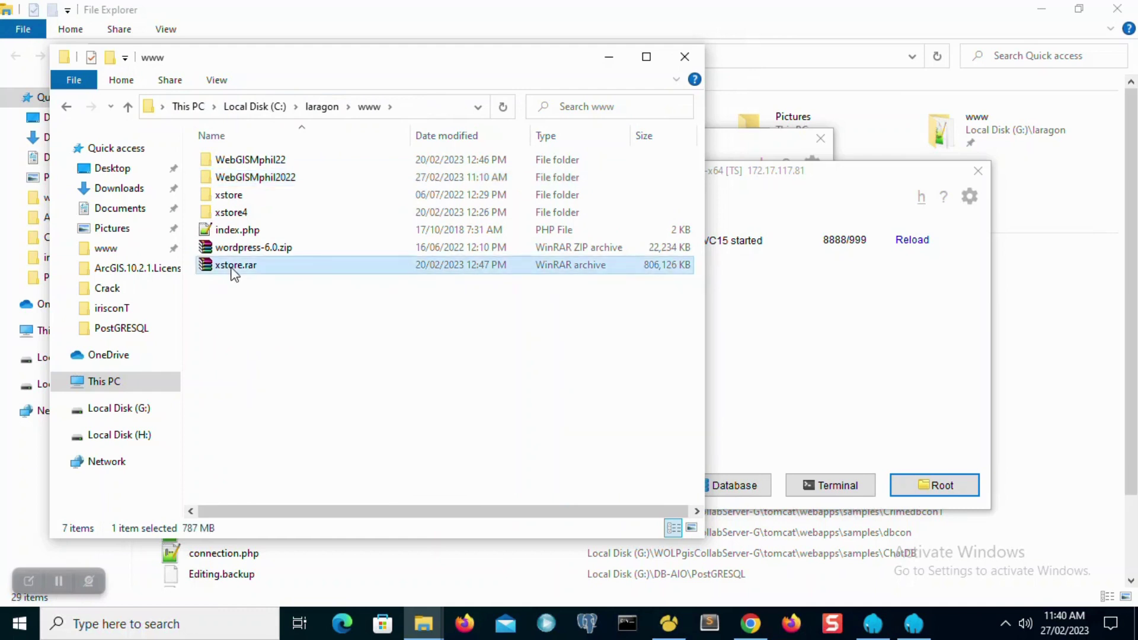
double_click(234, 267)
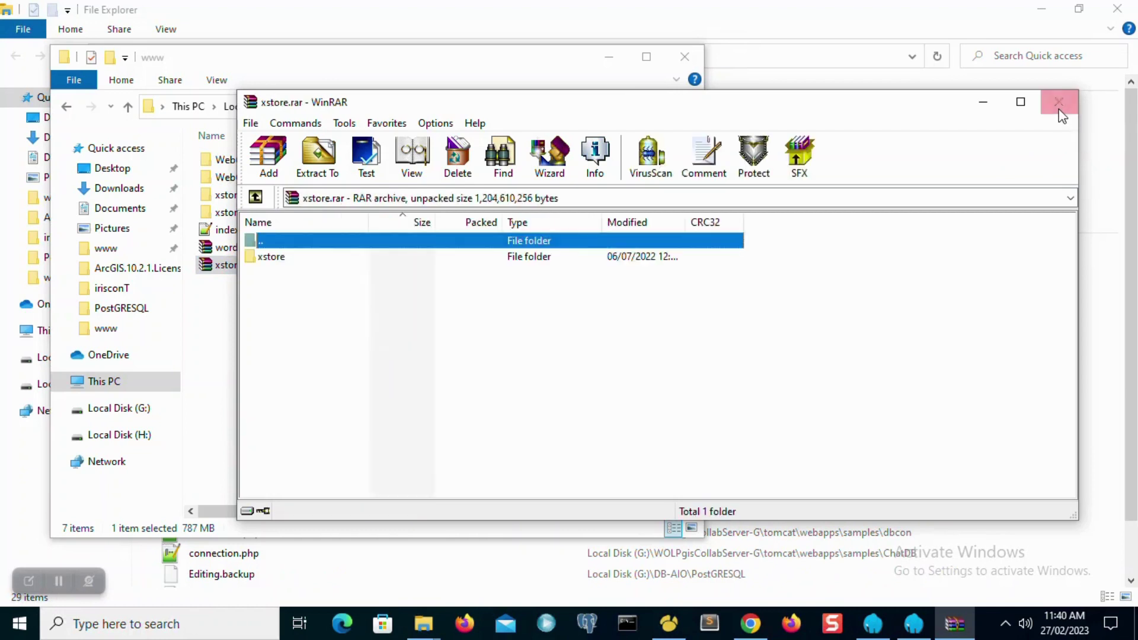
click(1059, 102)
- Copy xstore.rar from the www folder into WebGISMphil2022\wp-content
right_click(247, 287)
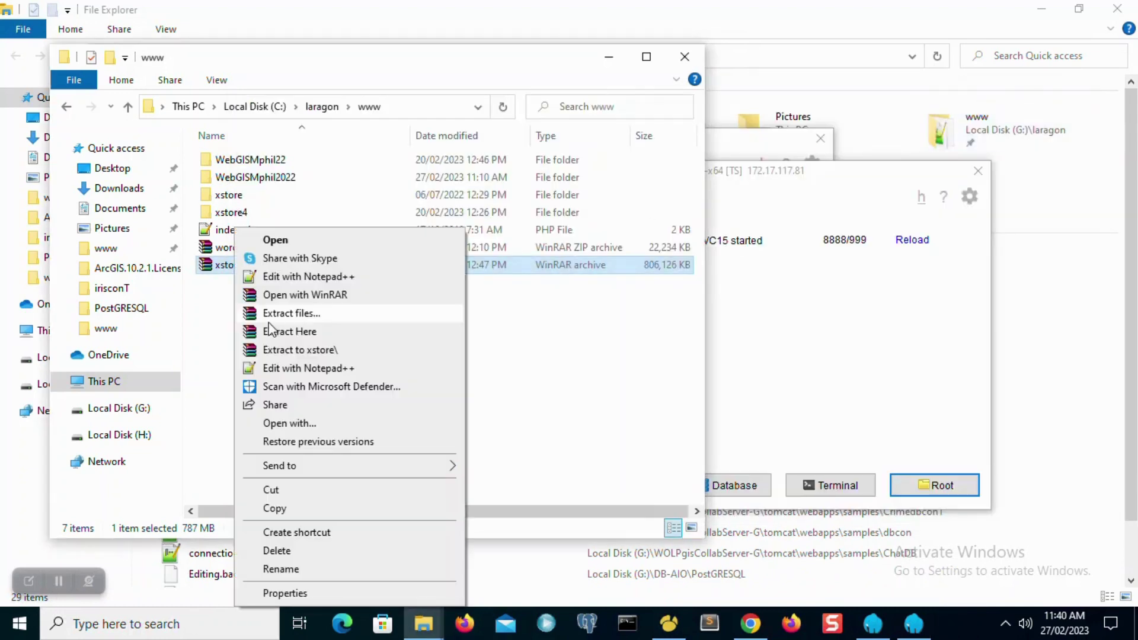
click(270, 508)
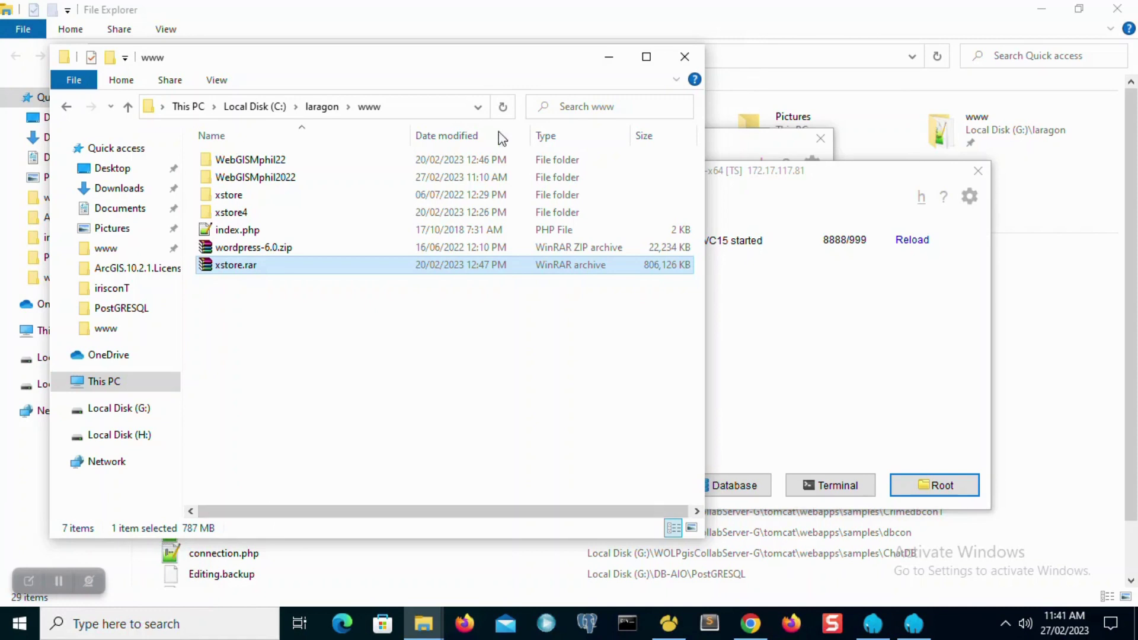
right_click(247, 265)
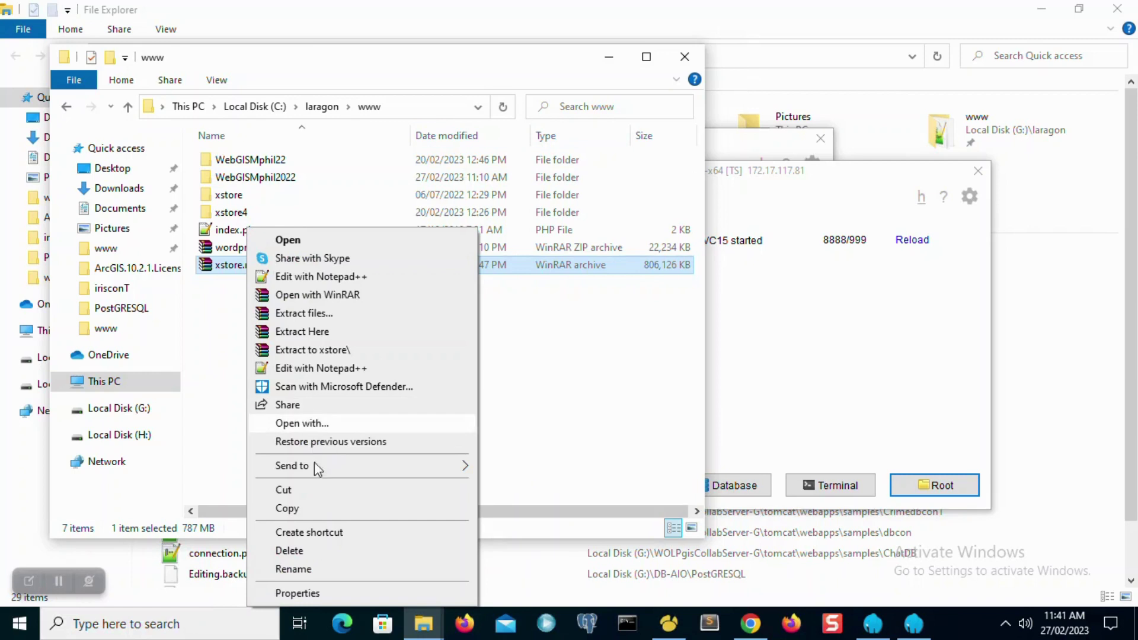
click(282, 510)
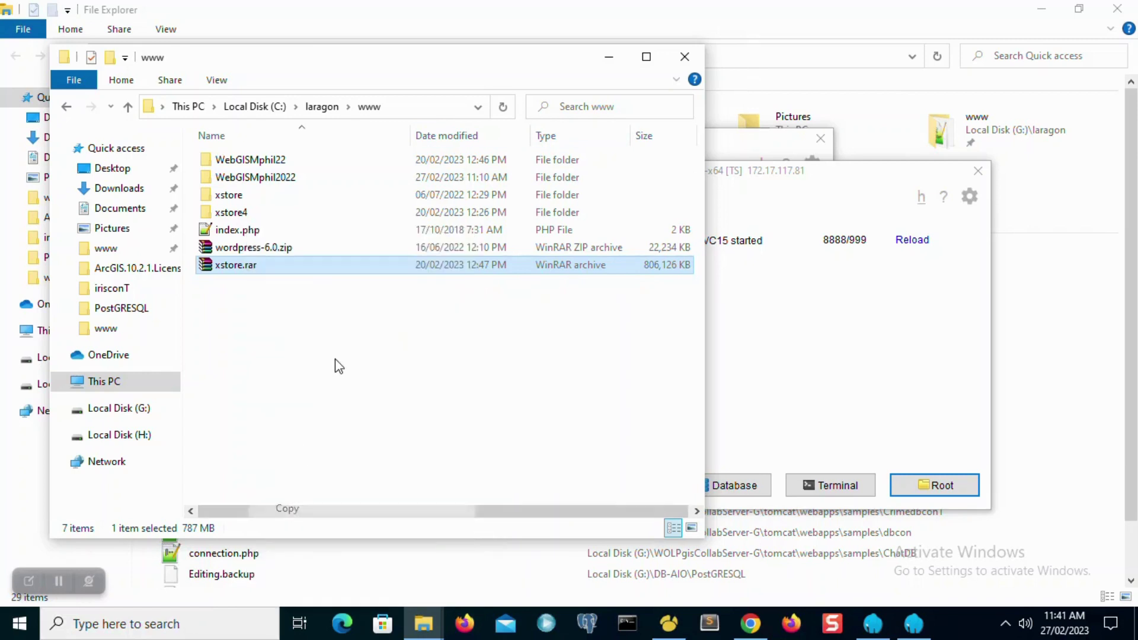
double_click(256, 178)
double_click(248, 180)
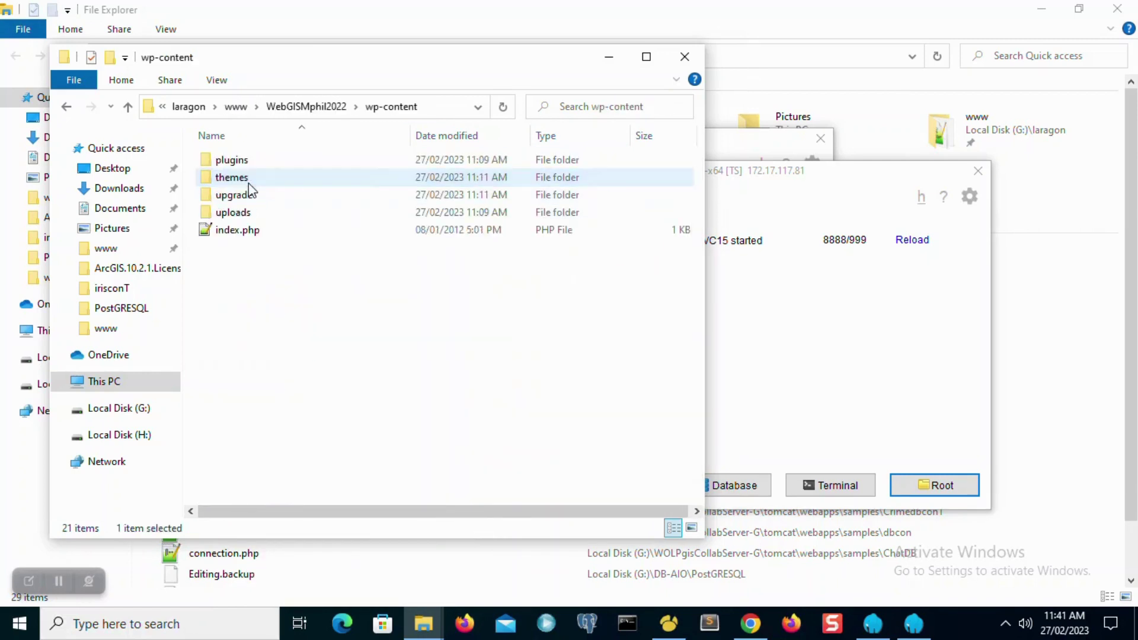
right_click(254, 288)
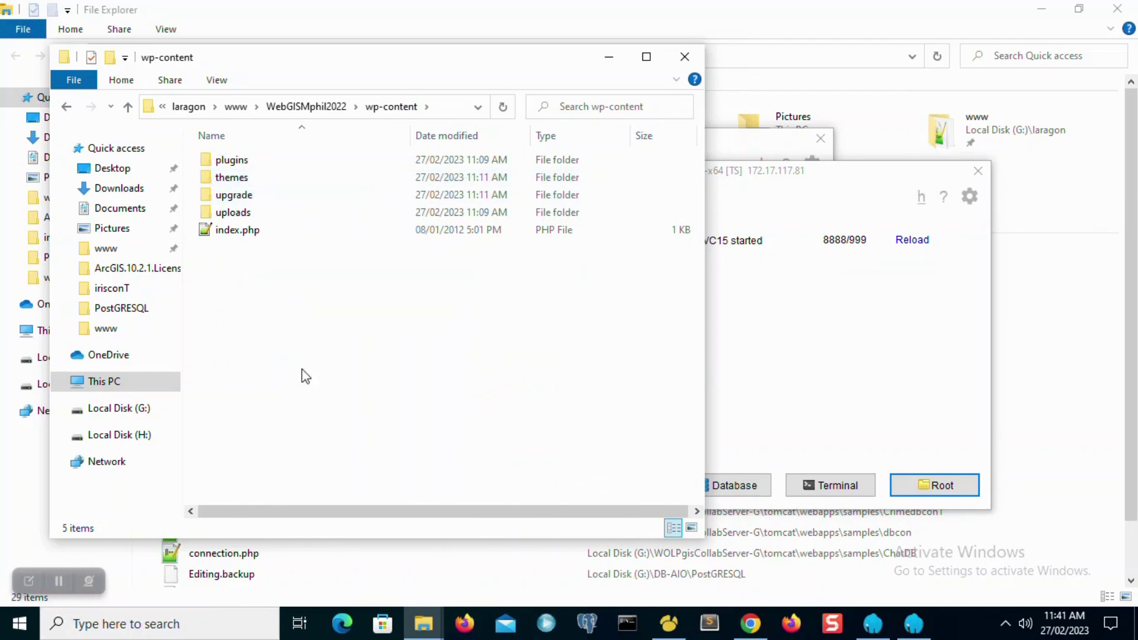
click(304, 404)
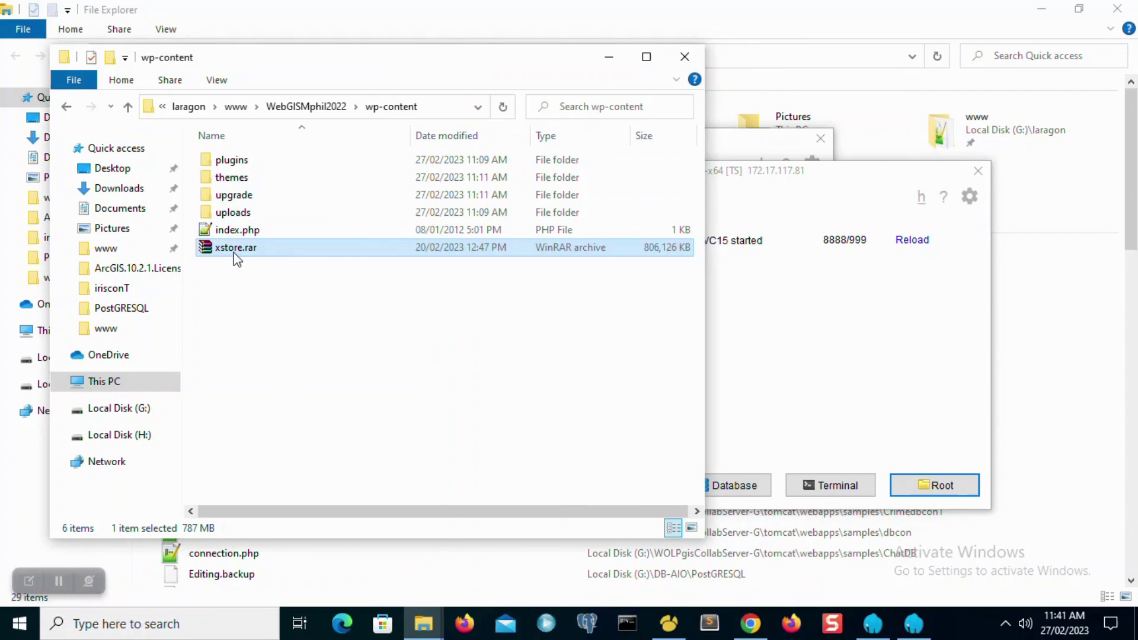
- Extract xstore.rar into an xstore folder inside wp-content and minimise the remote desktop to return to the local browser
right_click(235, 255)
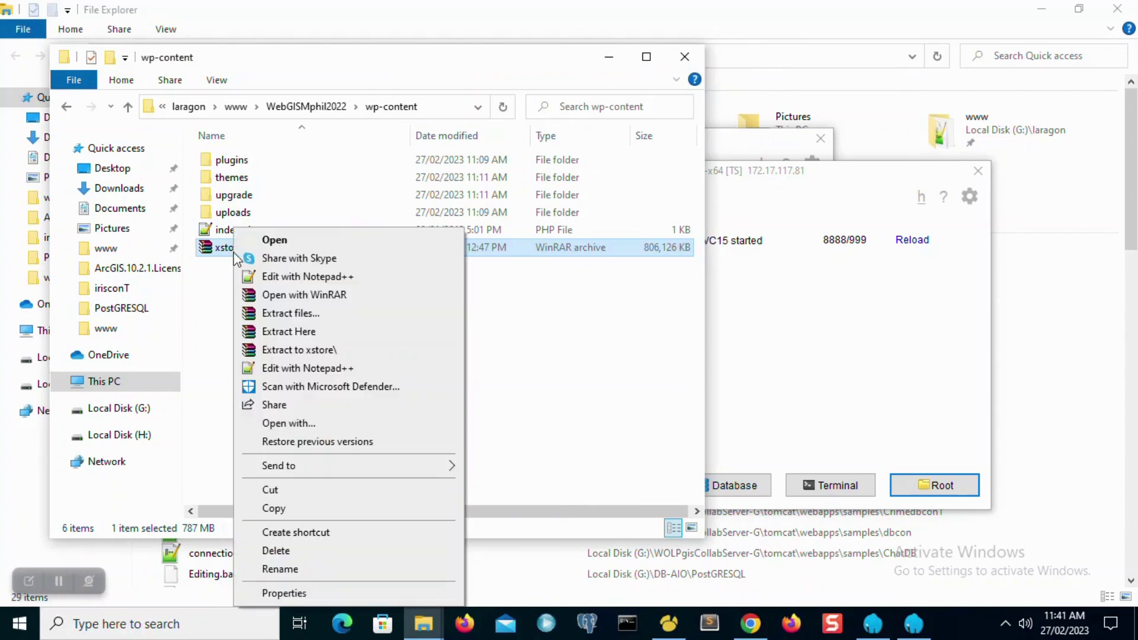
click(303, 353)
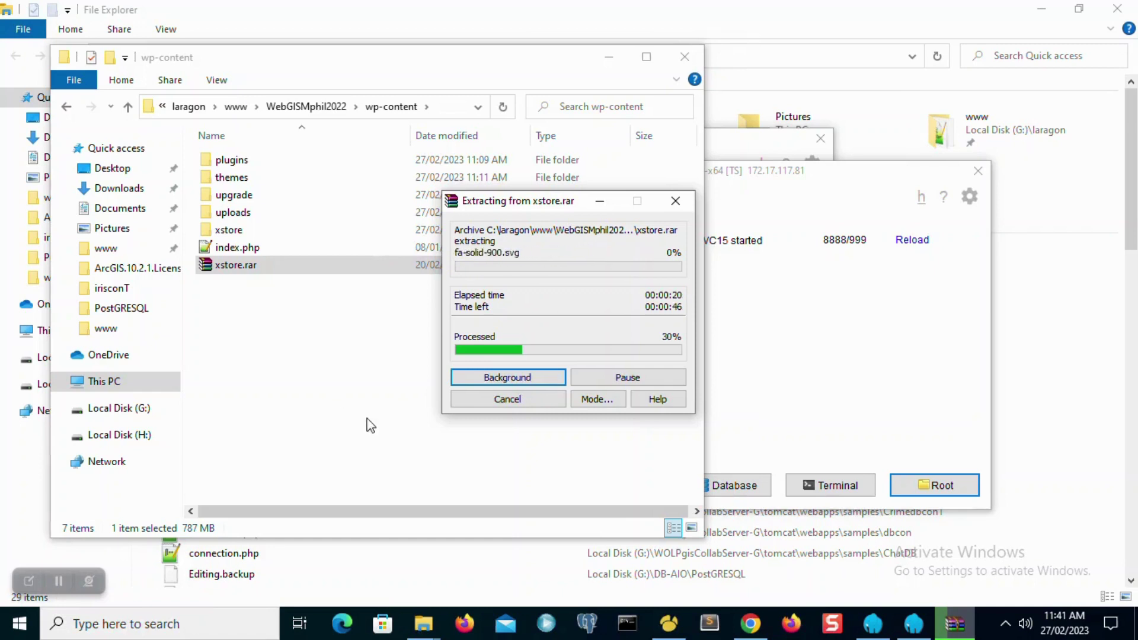
mouse_move(954, 5)
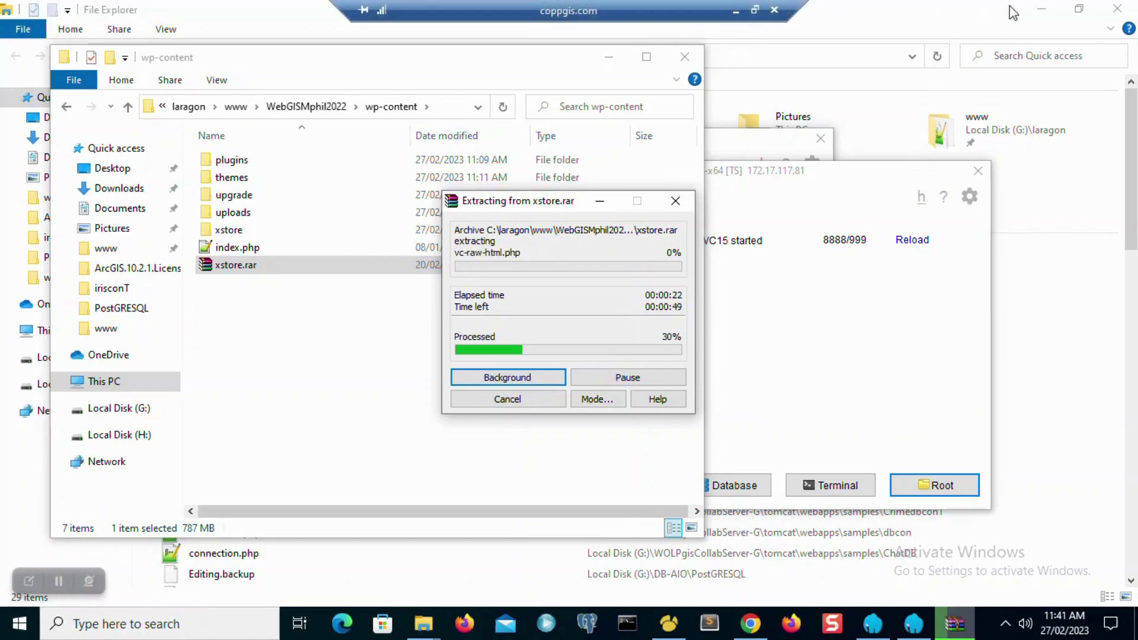
click(735, 10)
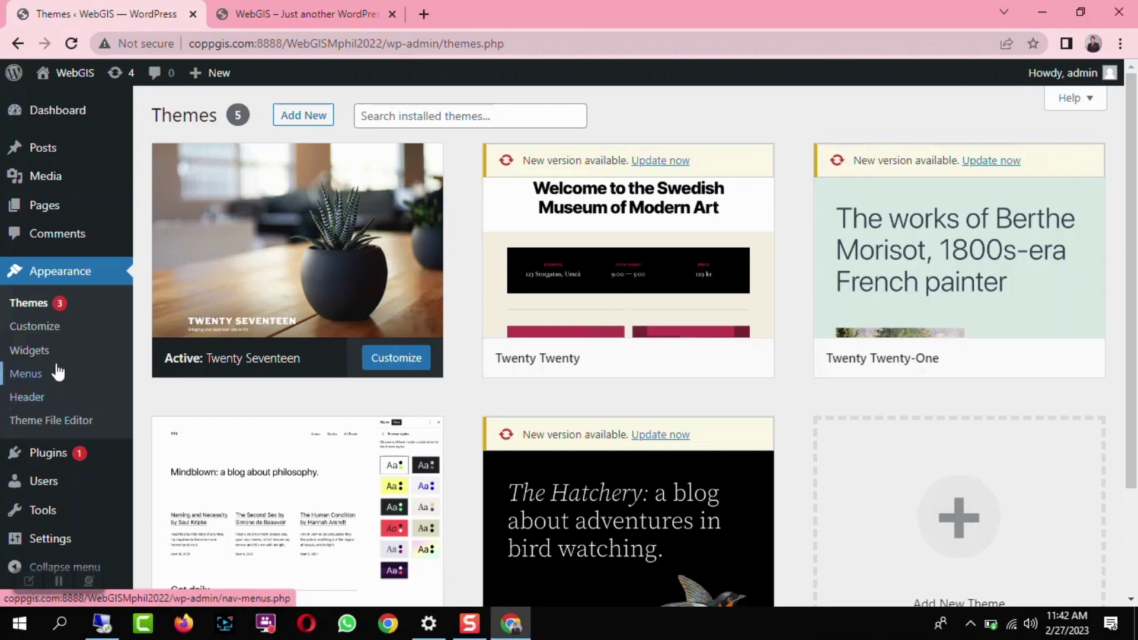
- Look over the installed plugins in the WordPress admin and open the page for adding new plugins
scroll(37, 427, down, 2)
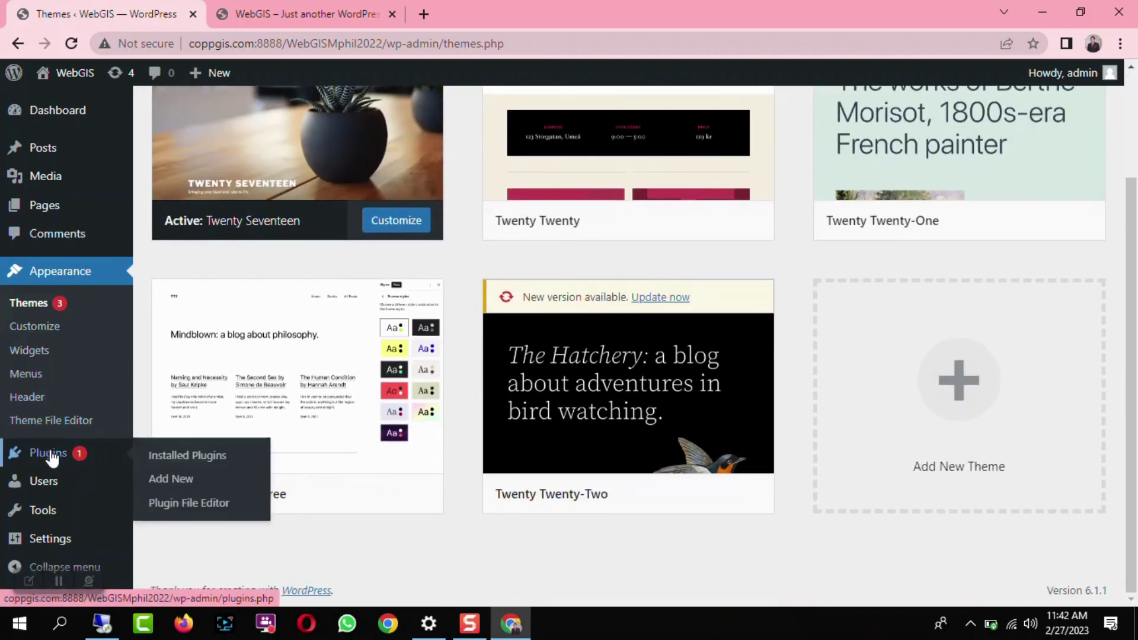
click(50, 456)
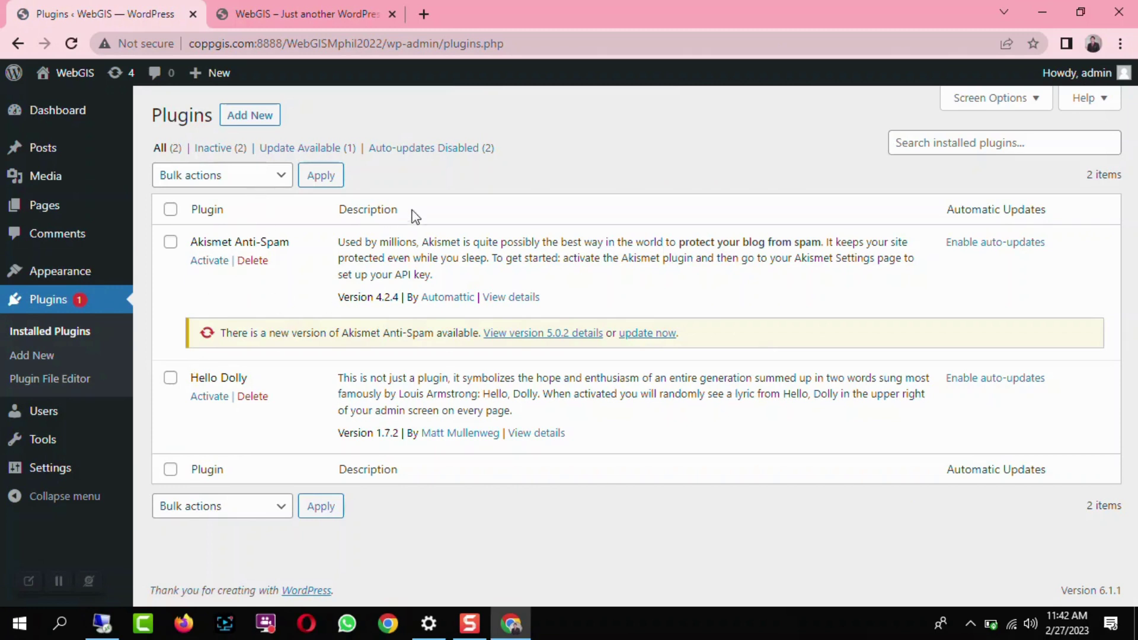
click(934, 143)
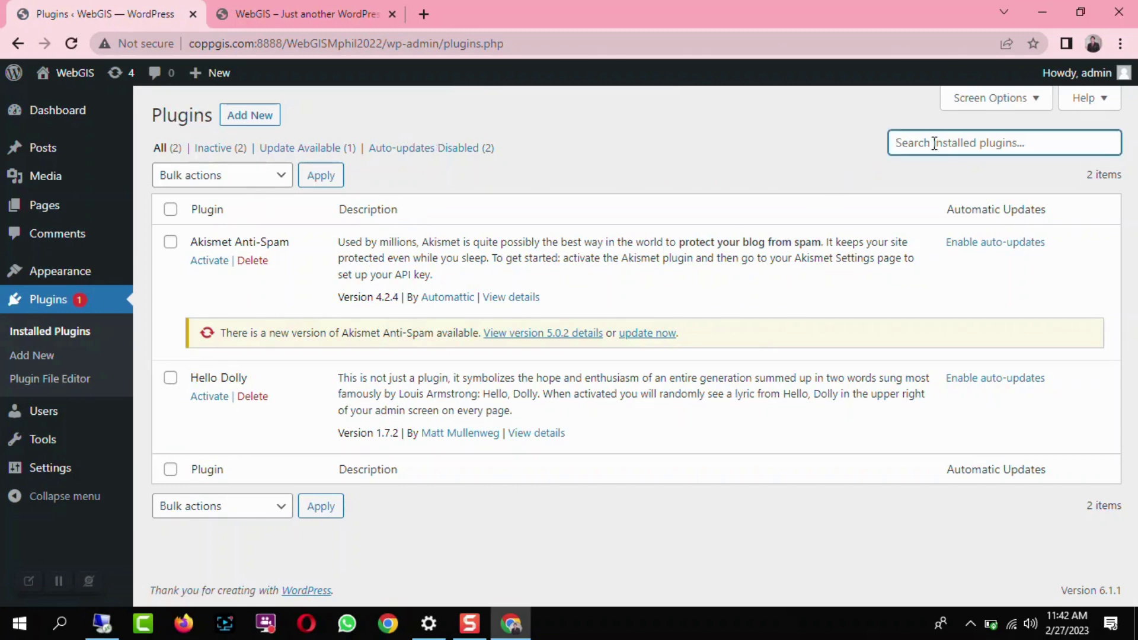
click(37, 366)
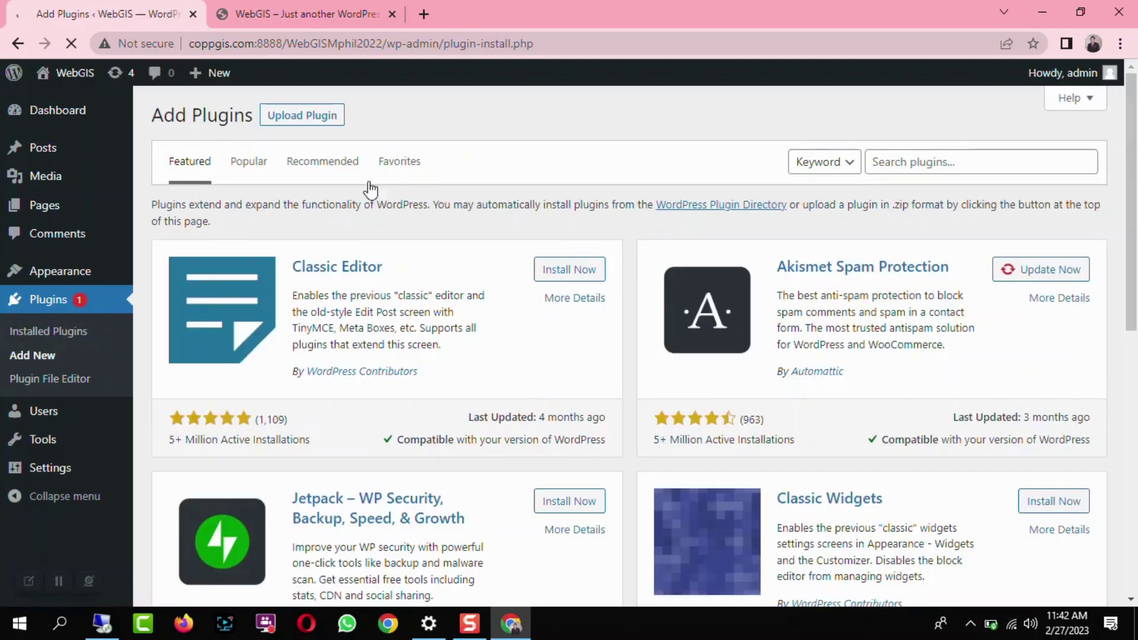
- Search the plugin directory for "chat" and look through the listed chat plugins
click(924, 166)
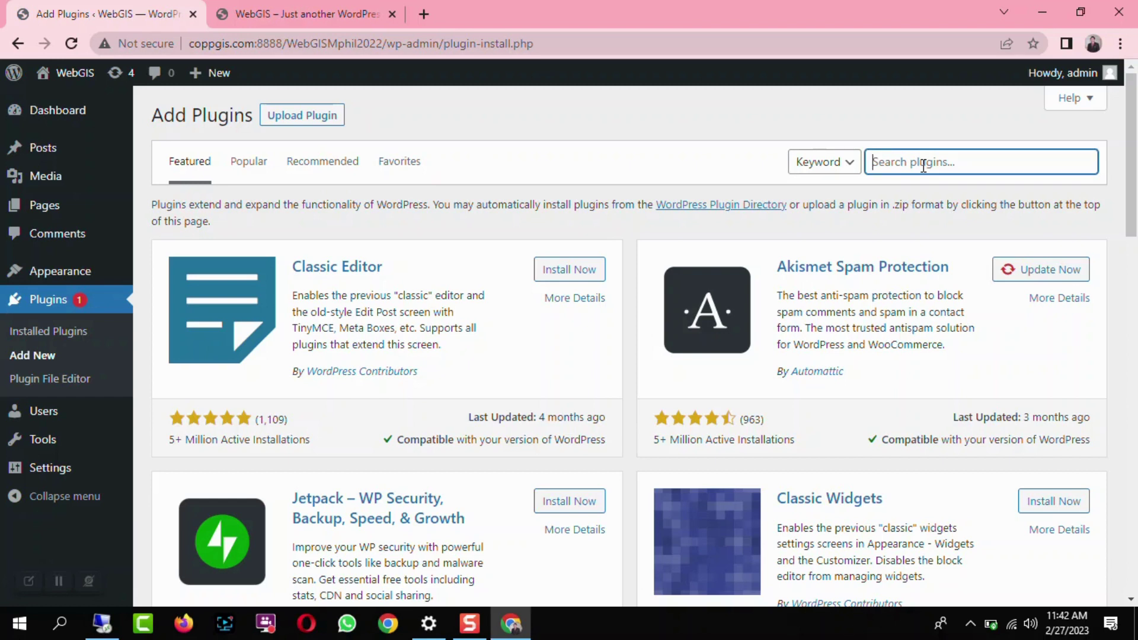
text(chat)
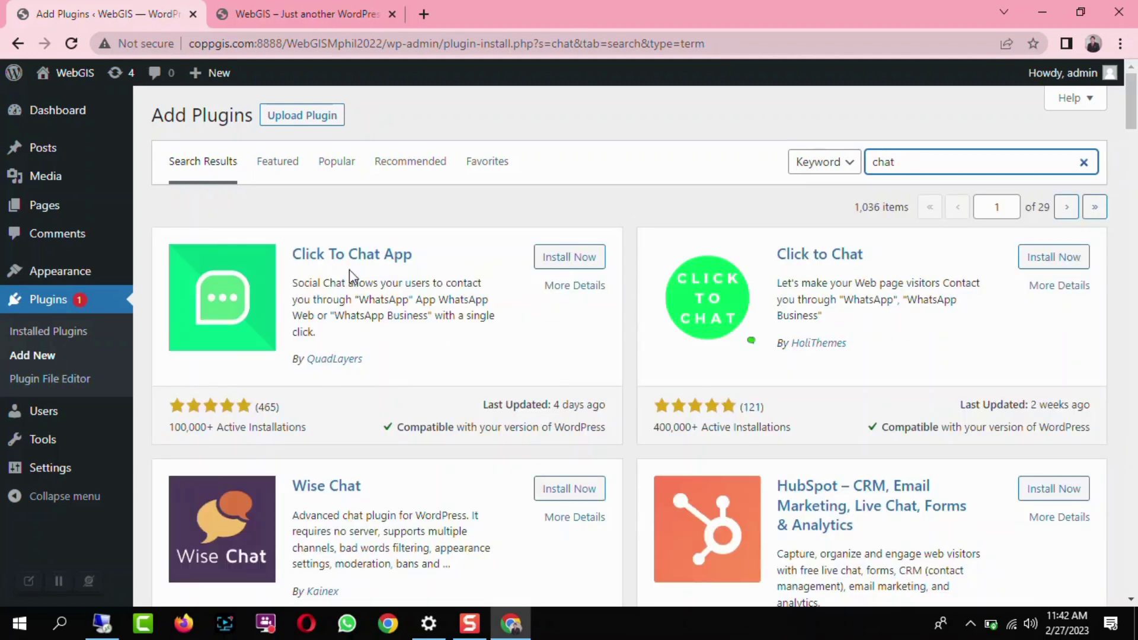
scroll(857, 297, down, 2)
scroll(858, 320, down, 2)
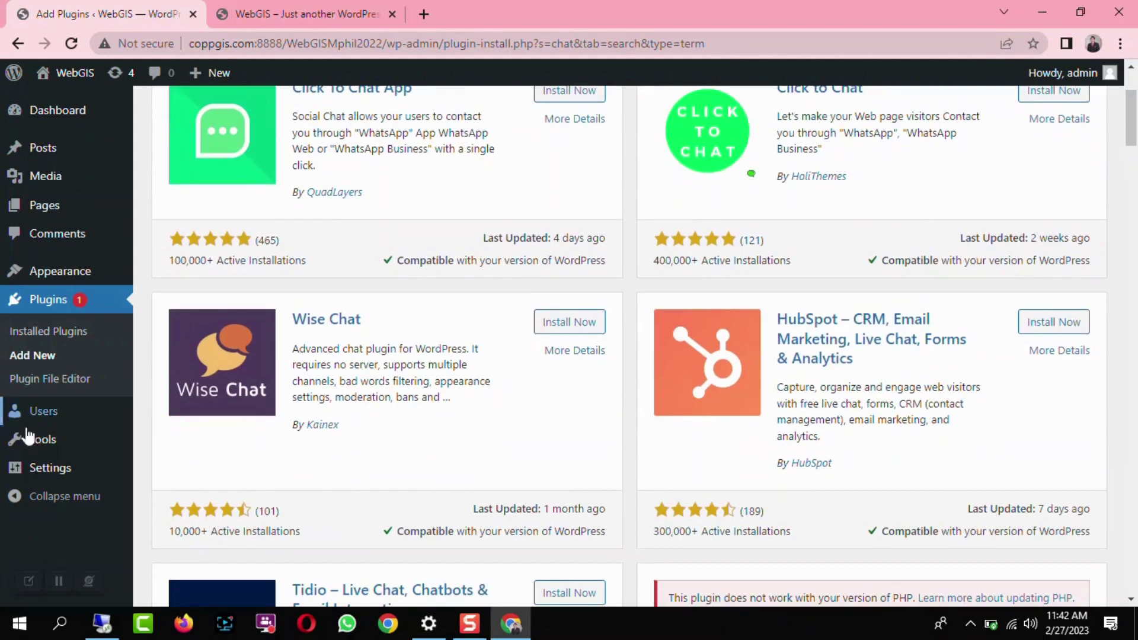
scroll(356, 367, down, 2)
scroll(504, 437, down, 3)
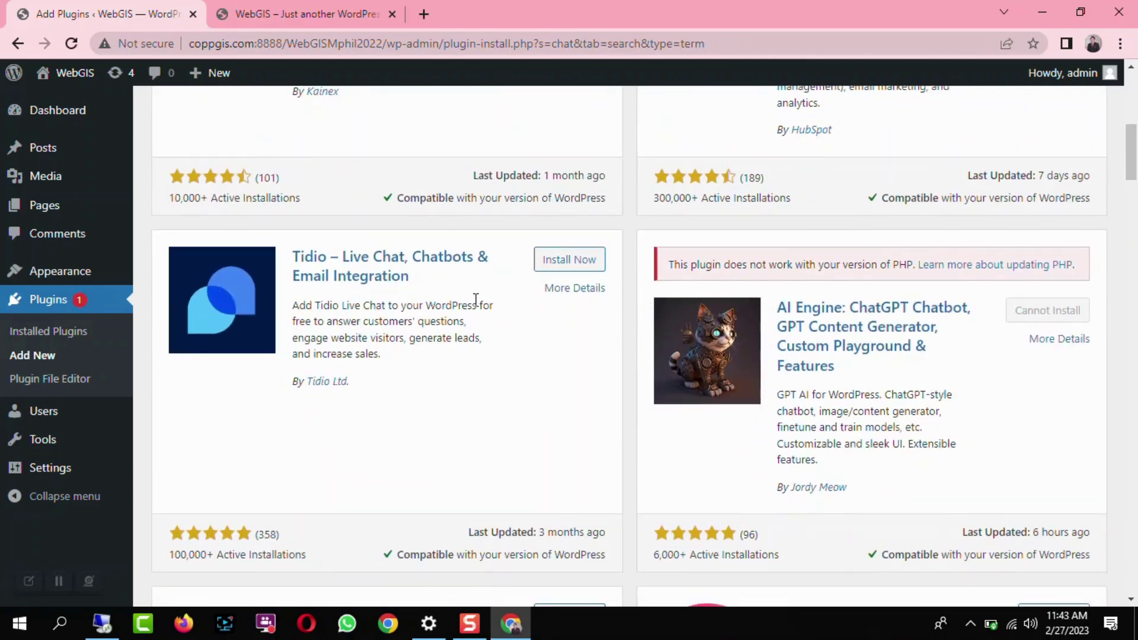
scroll(788, 382, down, 10)
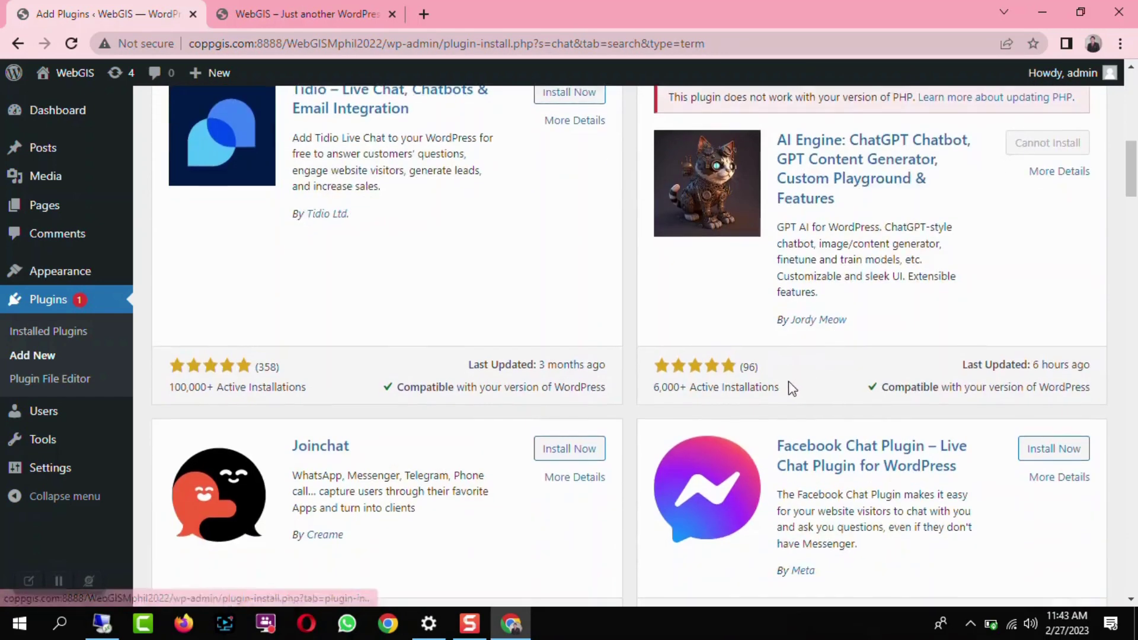
scroll(748, 409, down, 10)
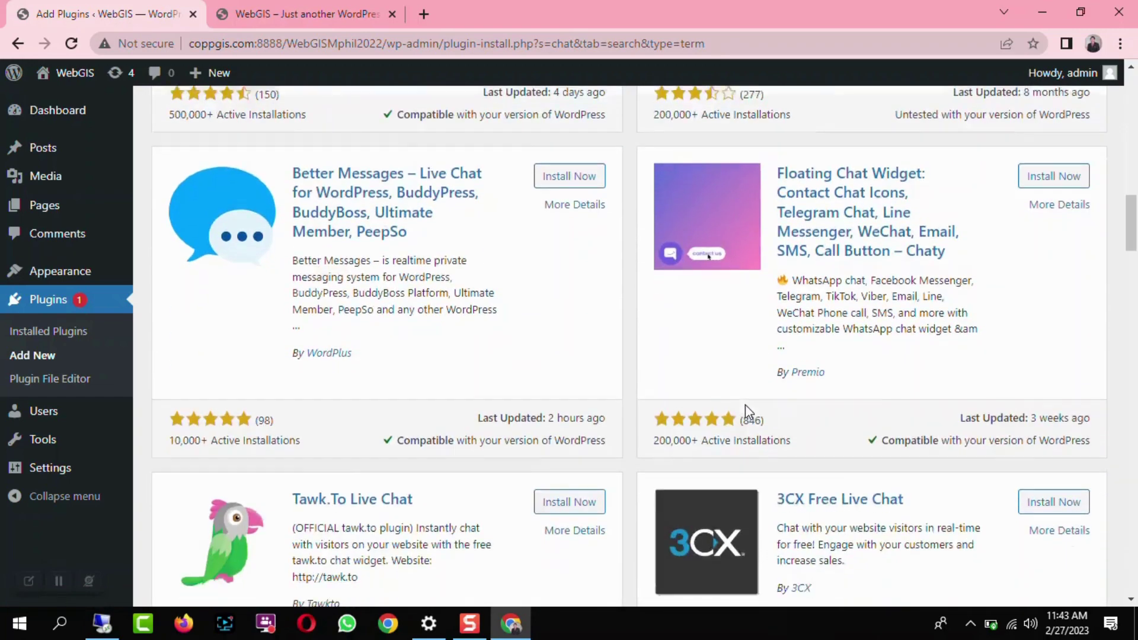
scroll(675, 455, down, 6)
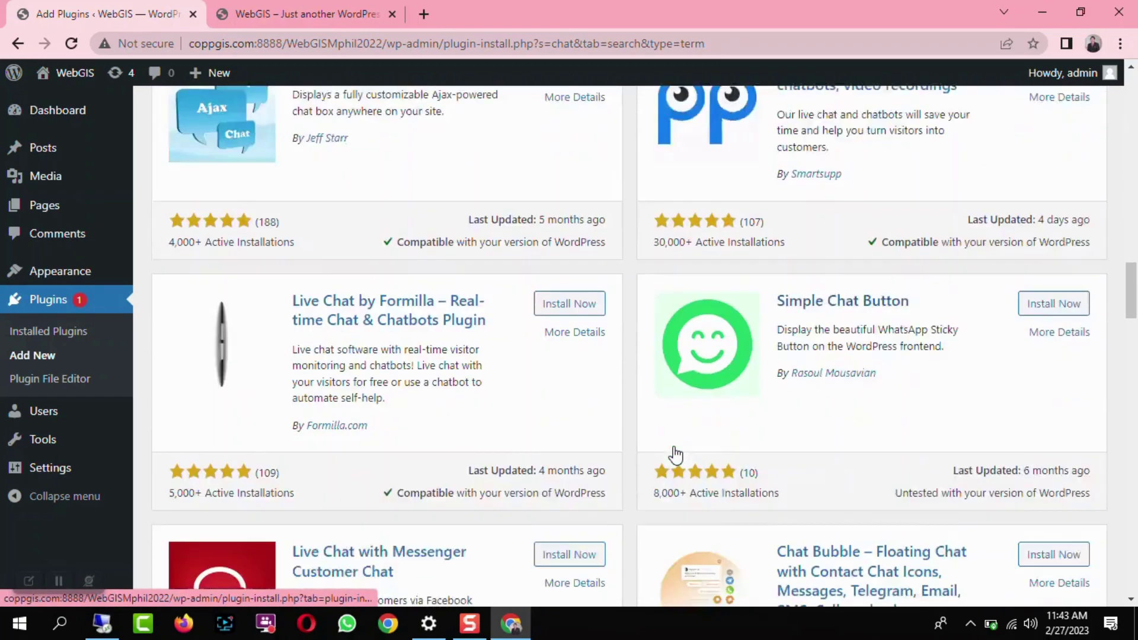
scroll(673, 446, down, 5)
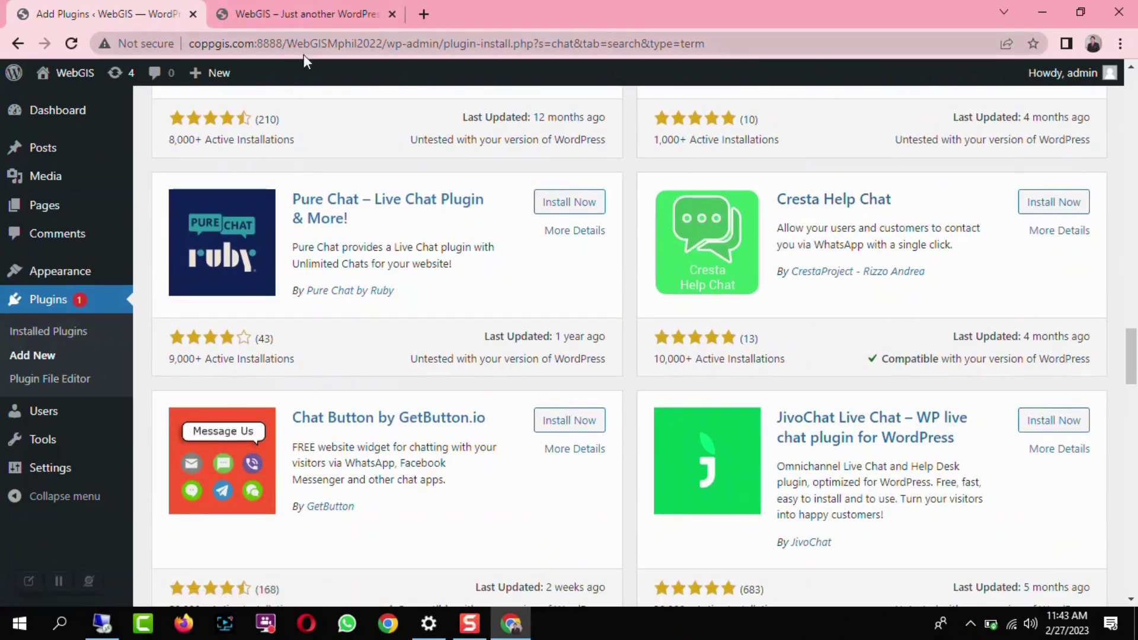
scroll(614, 178, up, 15)
scroll(619, 173, up, 10)
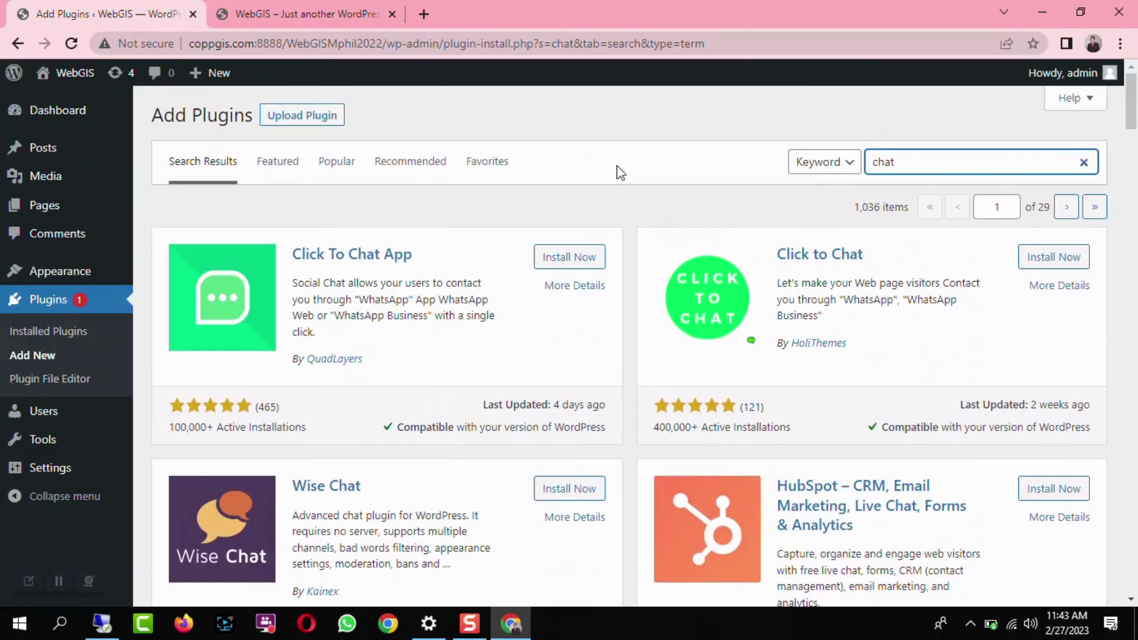
- Refine the plugin search to "live chat" and browse the results down to the LiveChat plugin
click(872, 162)
text(live)
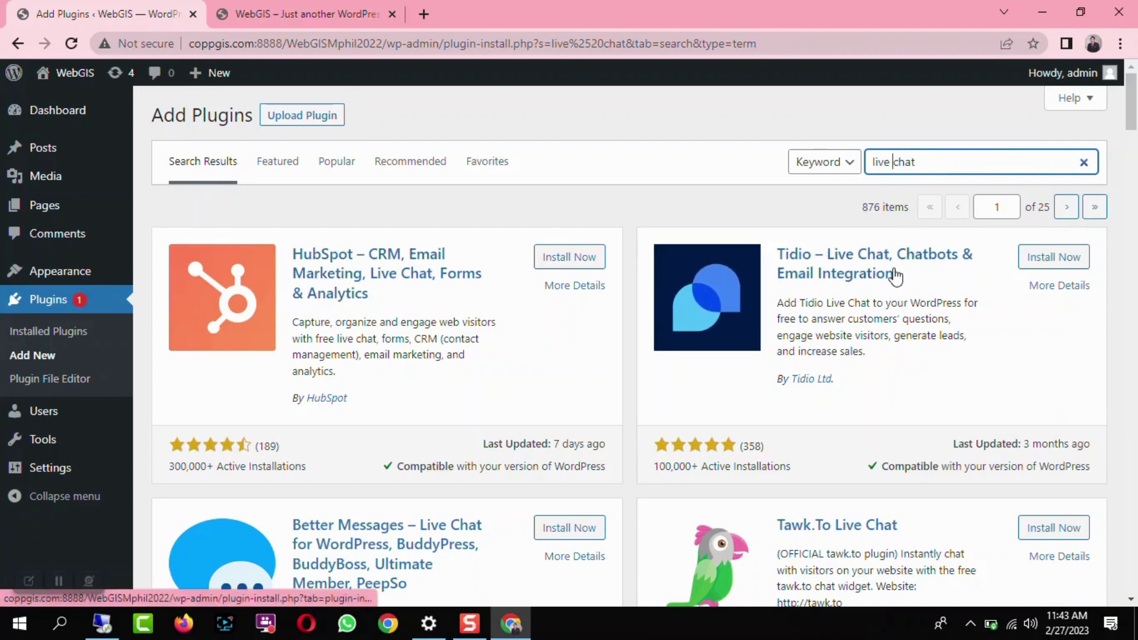
scroll(859, 285, down, 1)
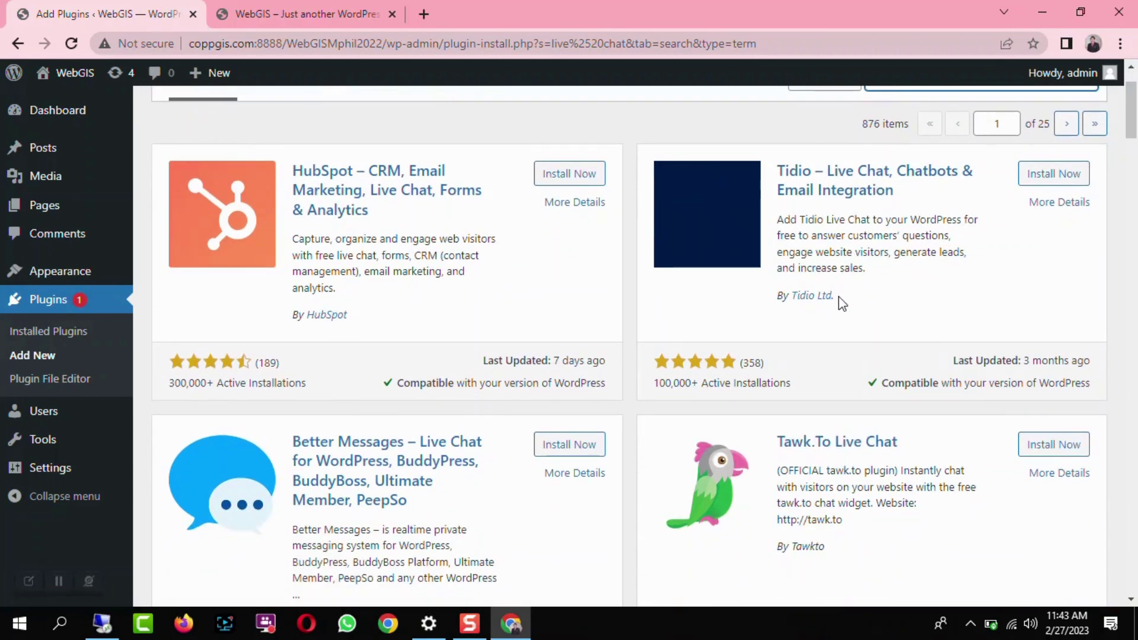
scroll(579, 363, down, 3)
scroll(358, 426, down, 2)
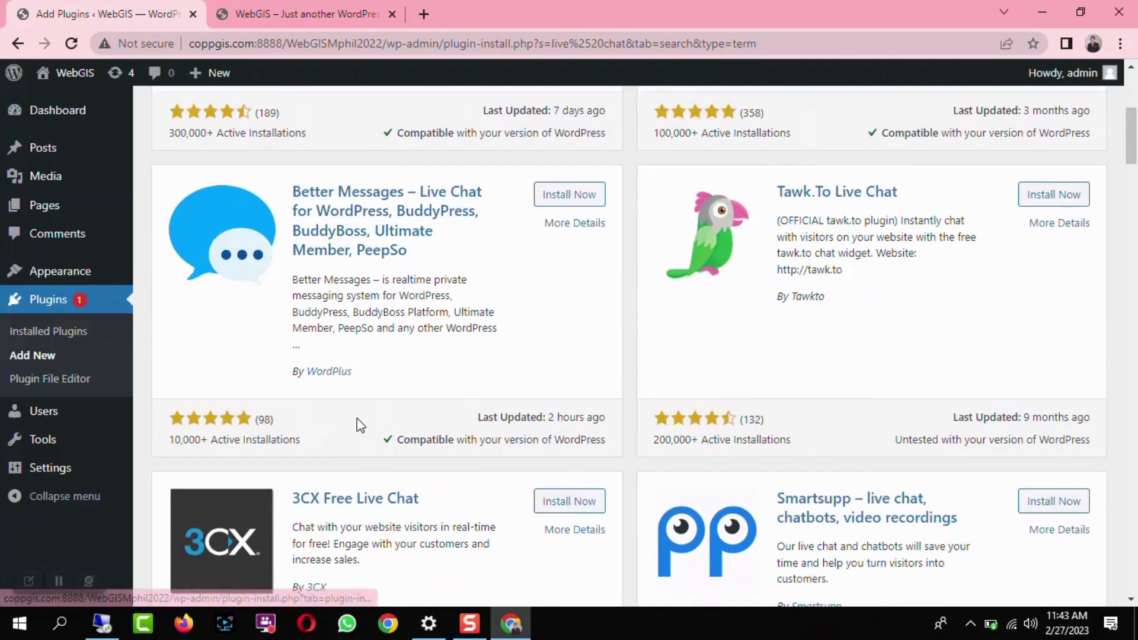
scroll(556, 422, down, 3)
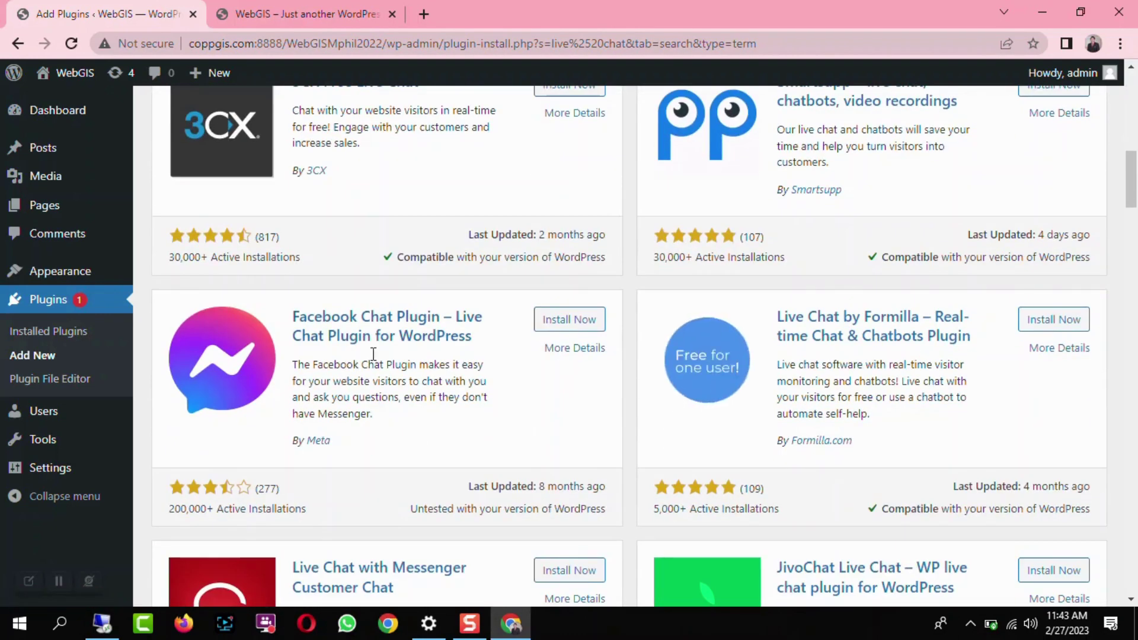
scroll(546, 342, down, 4)
scroll(454, 402, down, 5)
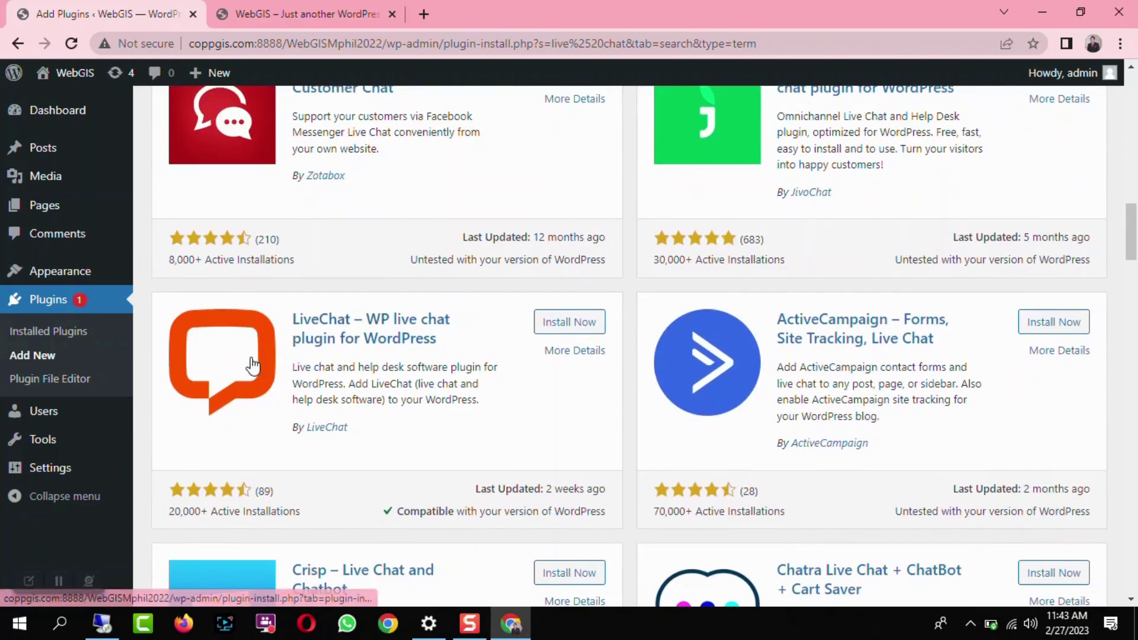
- Install the LiveChat – WP live chat plugin for WordPress, retrying the installation, and activate it
click(570, 325)
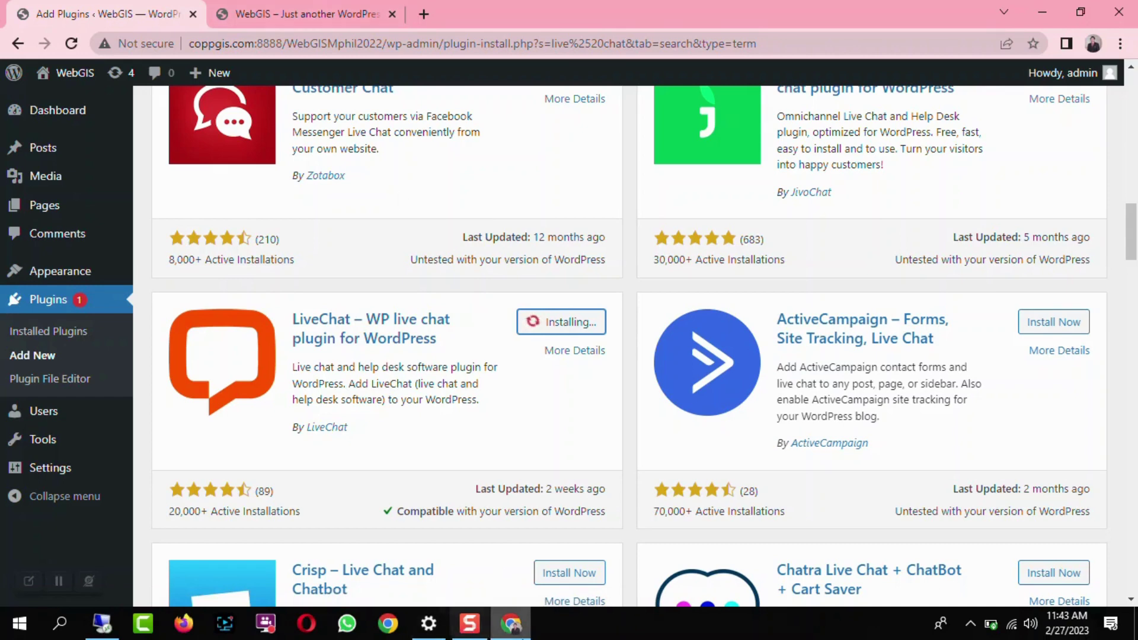
click(101, 622)
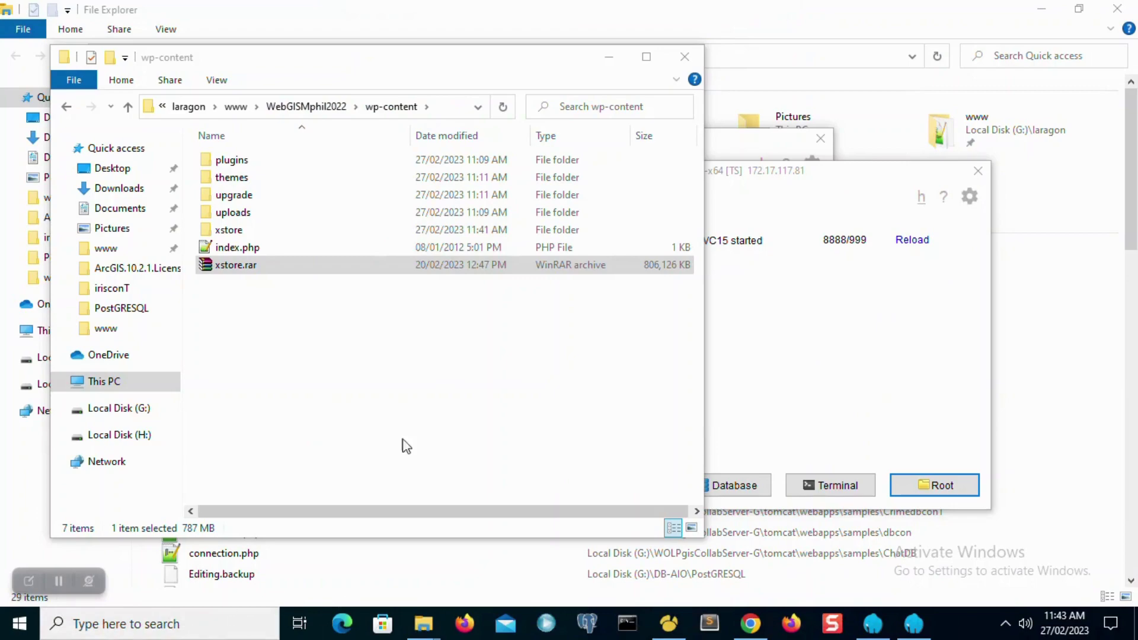
click(738, 11)
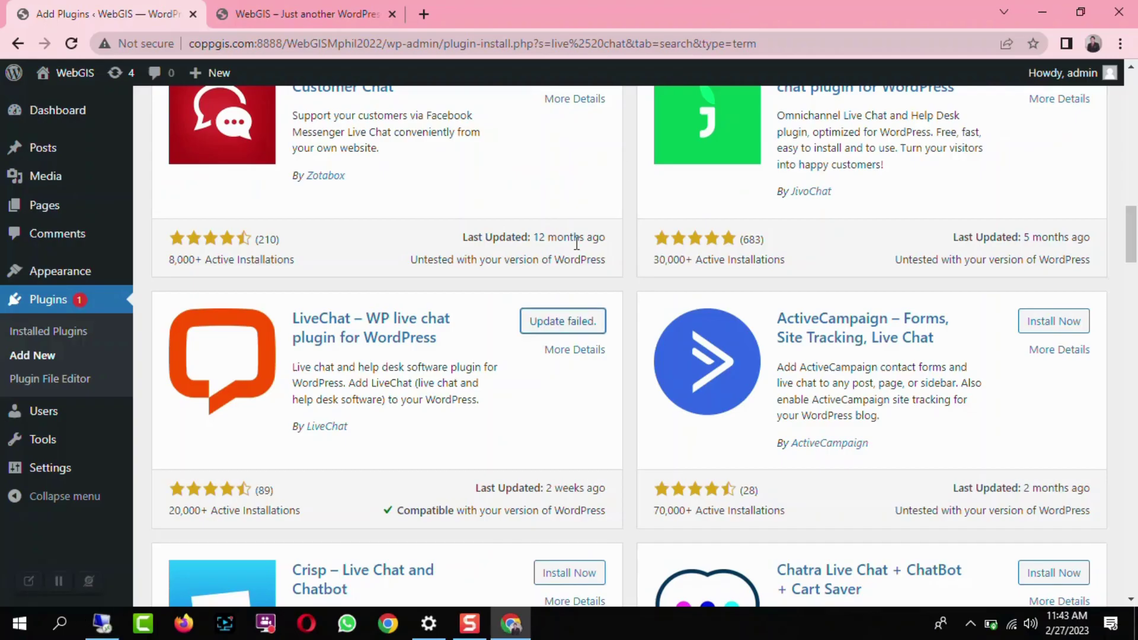
click(568, 328)
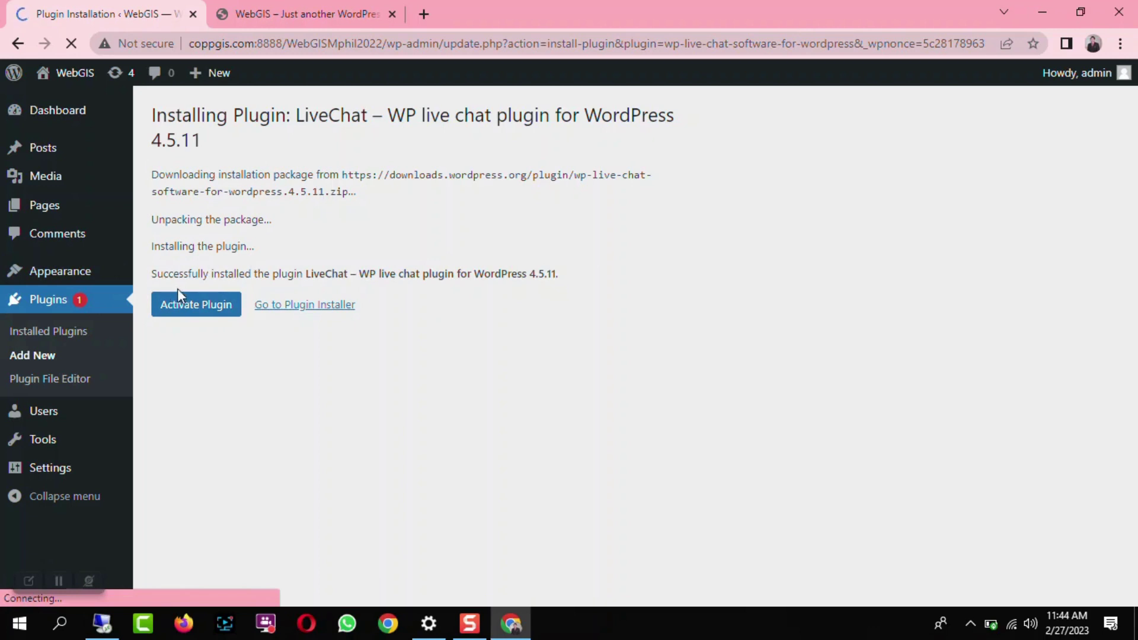
click(214, 314)
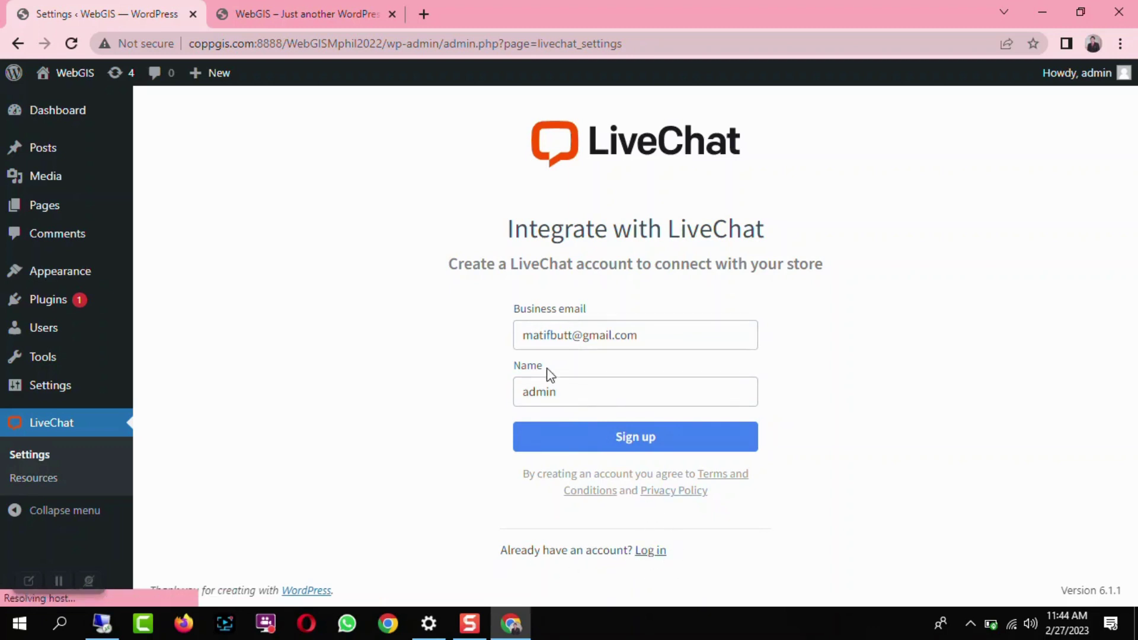
- Start the LiveChat sign-up with the prefilled details, switch to logging in and try signing in with the account password
click(634, 441)
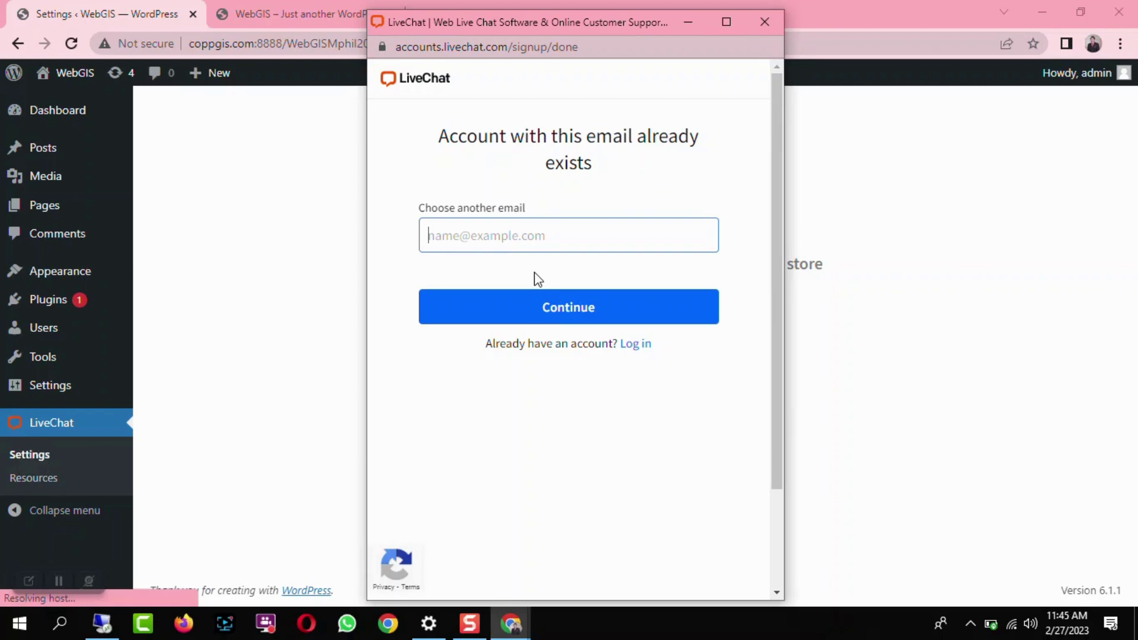
click(640, 346)
click(483, 291)
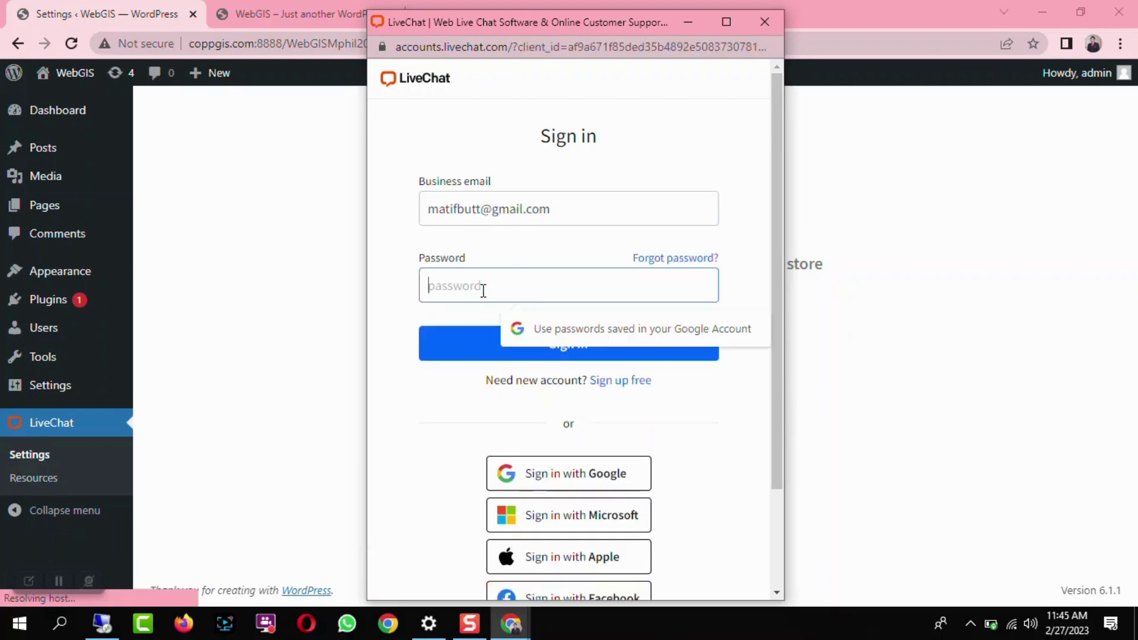
text(***)
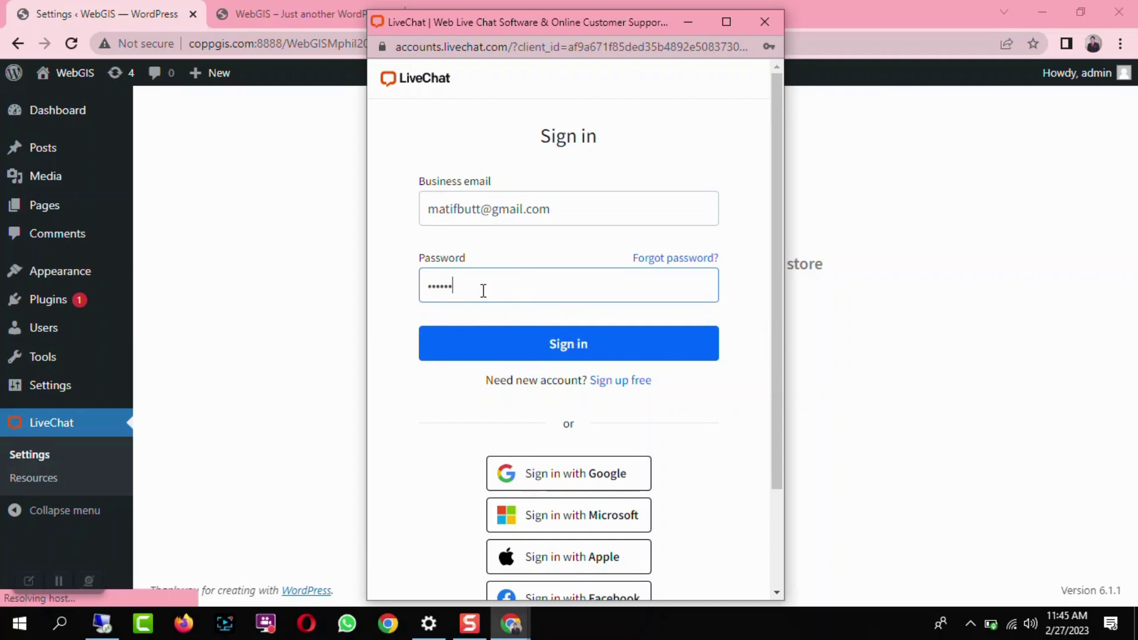
text(*****)
key(Return)
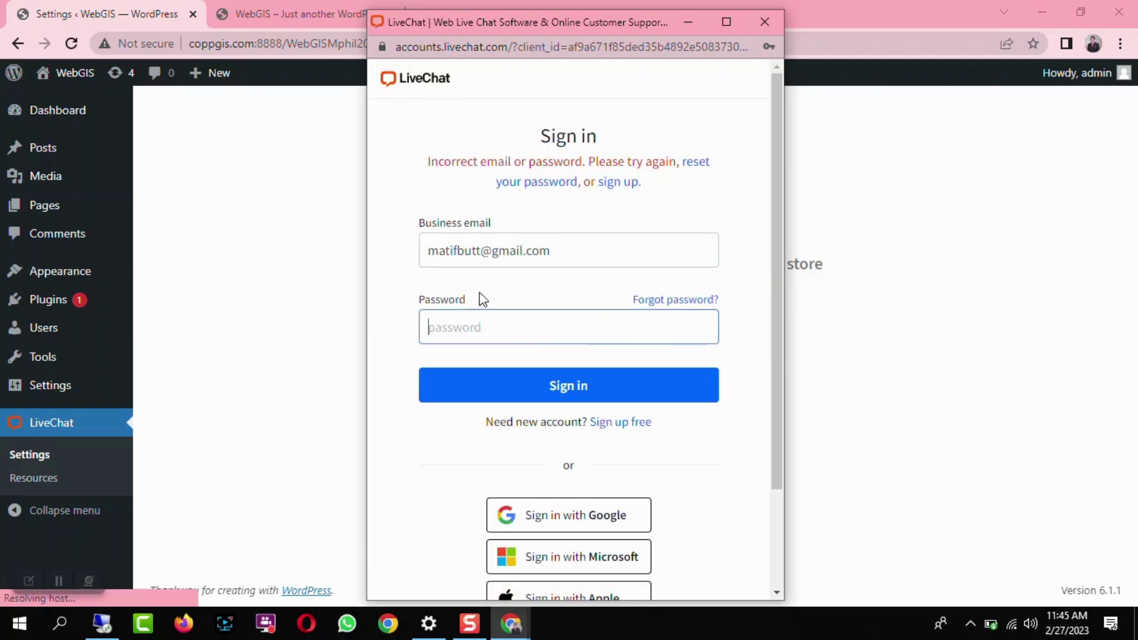
- Sign in to LiveChat with the matching Google account, finish connecting the site and continue to LiveChat
click(573, 515)
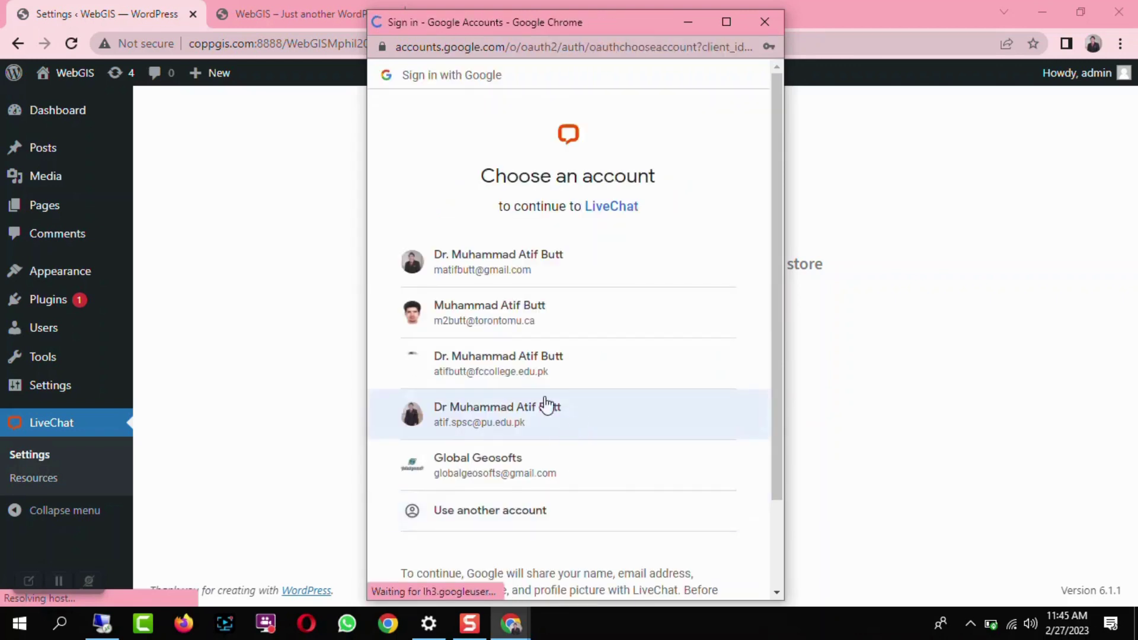
click(505, 273)
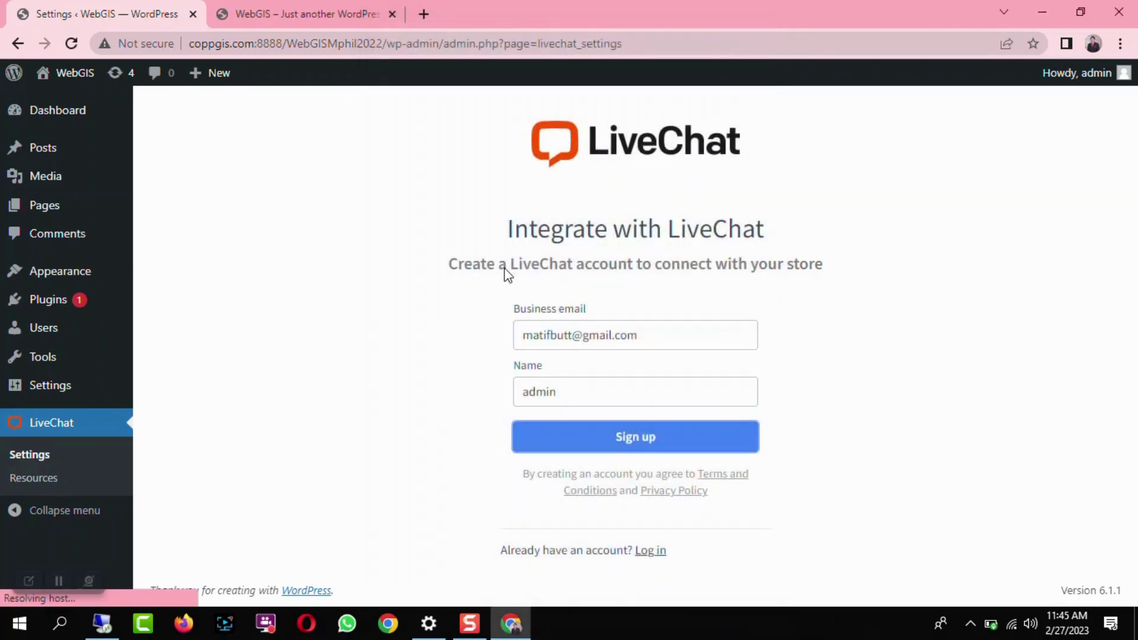
click(610, 437)
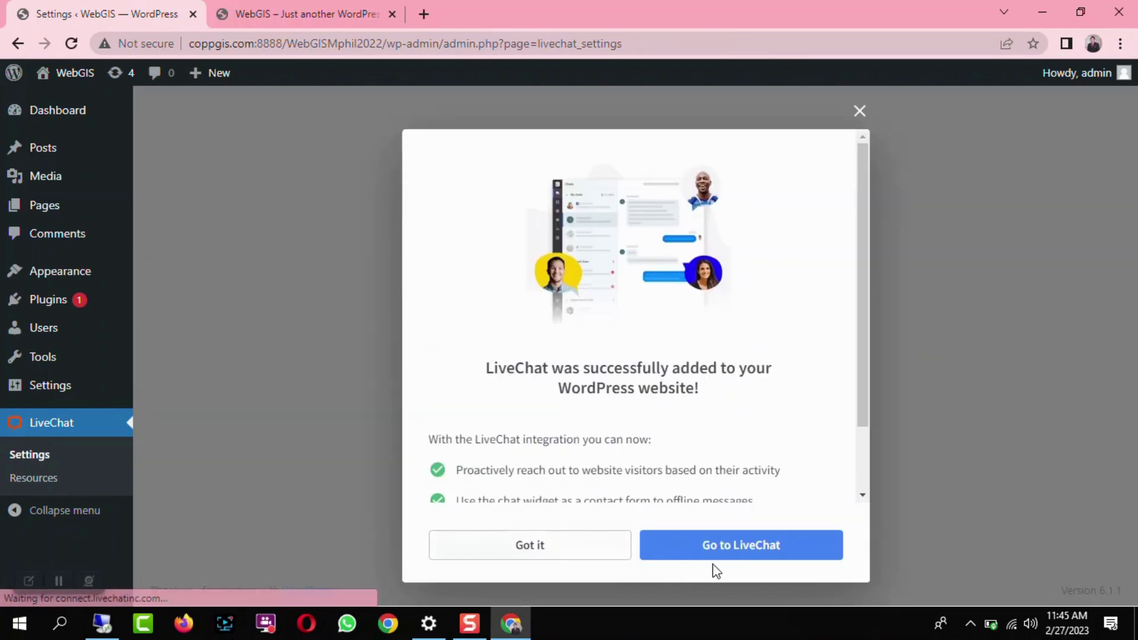
click(721, 556)
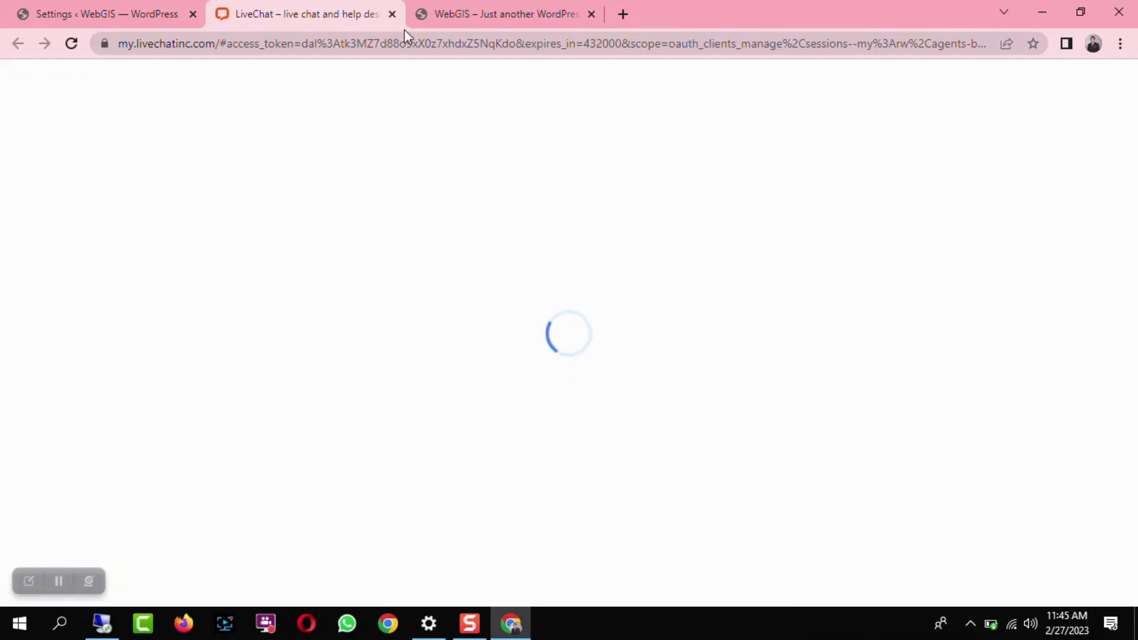
- Reload the WebGIS home page and look through it for the LiveChat widget
click(472, 13)
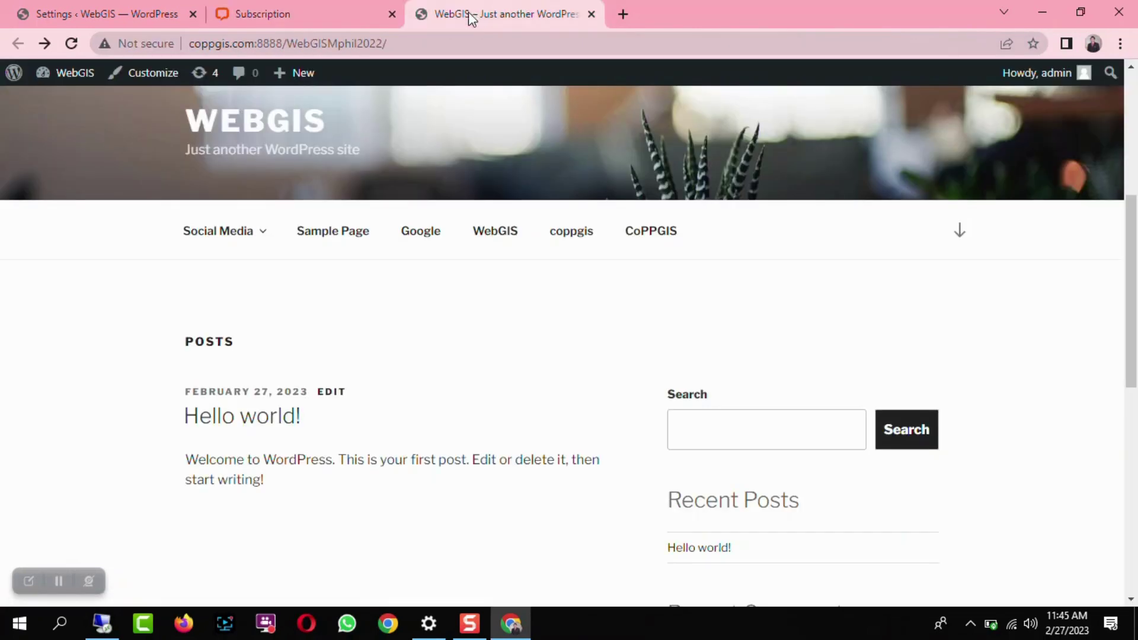
click(72, 44)
scroll(1123, 391, down, 4)
scroll(1124, 391, down, 5)
scroll(1120, 419, up, 15)
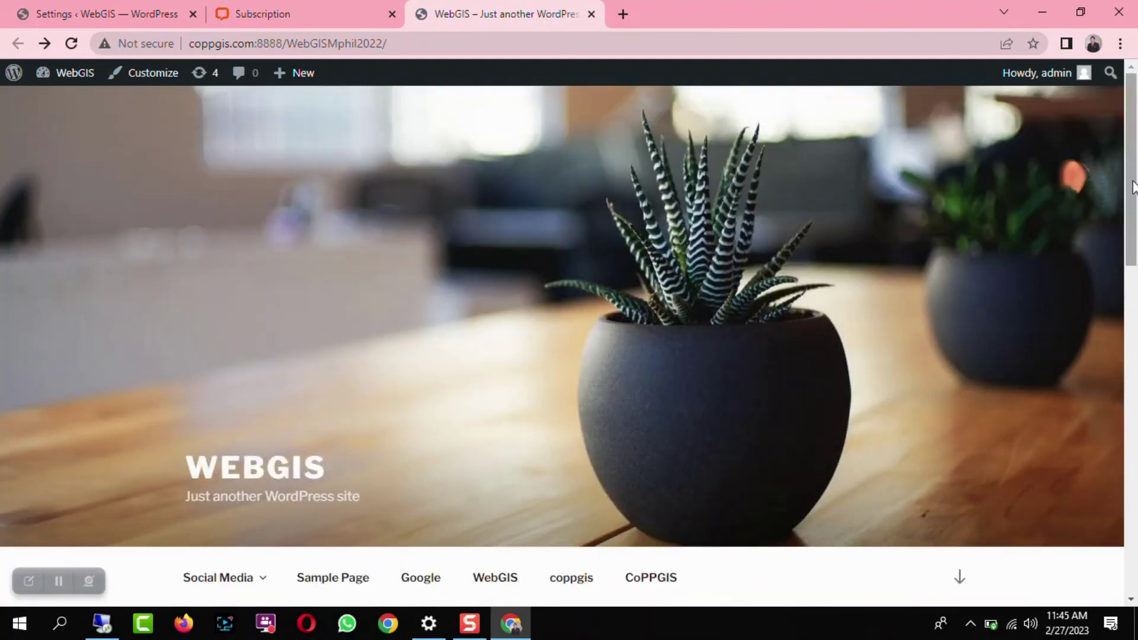
click(69, 42)
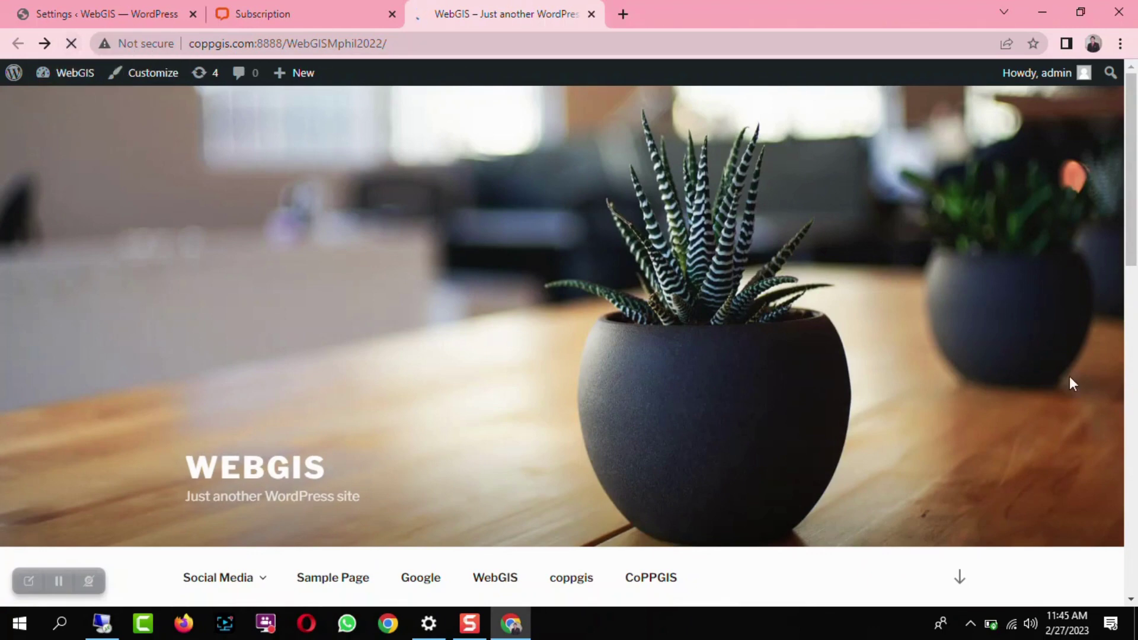
scroll(1063, 364, down, 12)
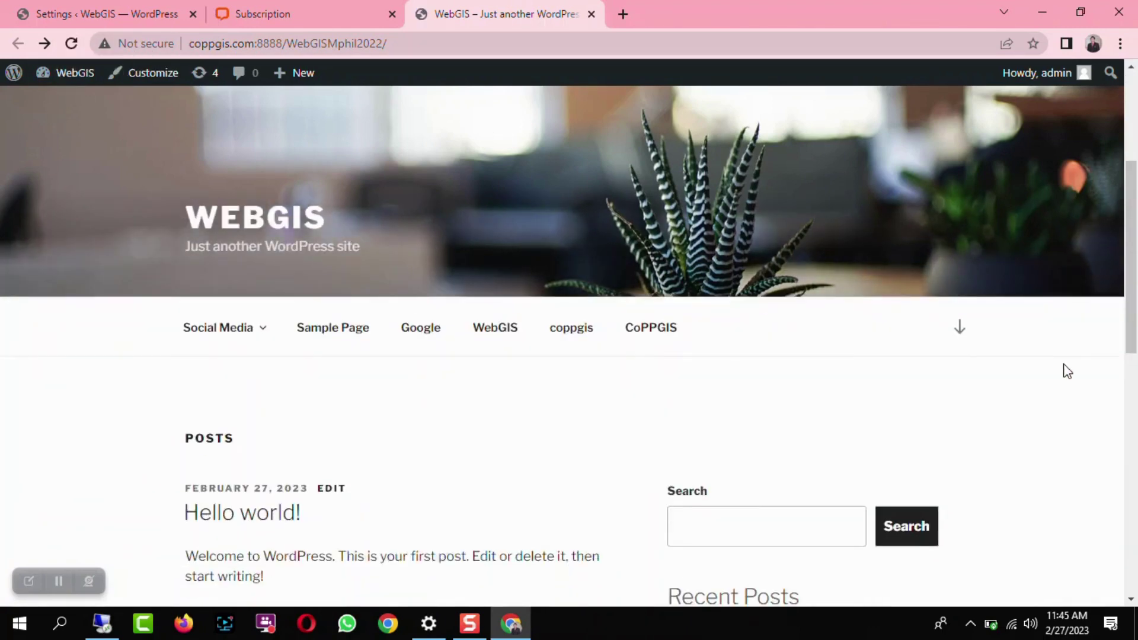
scroll(1066, 388, up, 12)
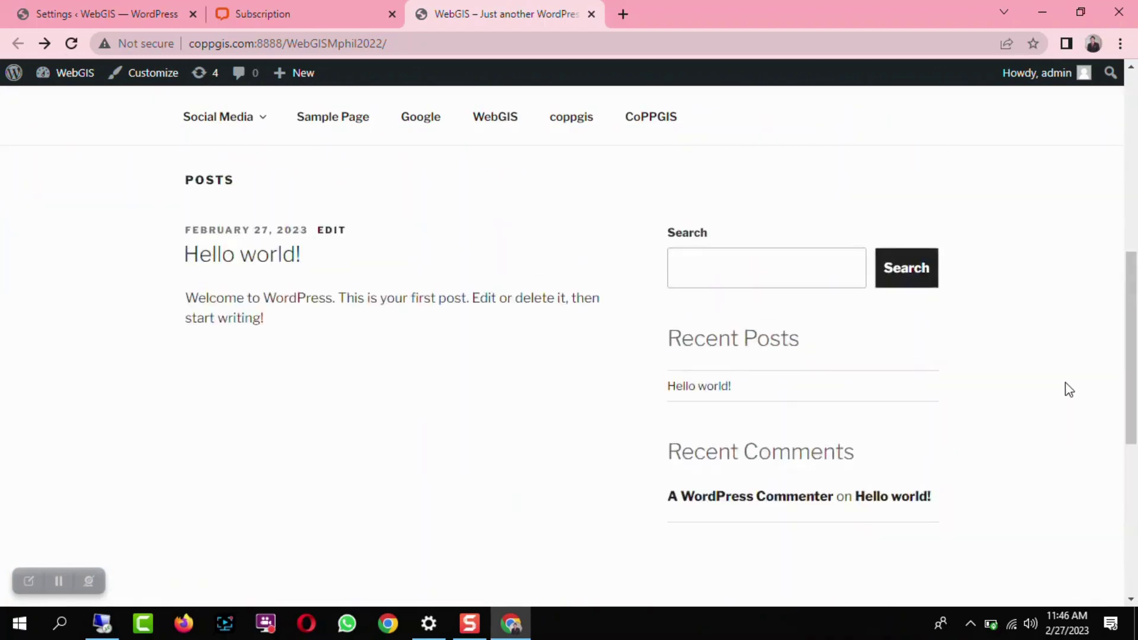
scroll(378, 524, down, 4)
- Check the site's Sample Page for the chat widget, then view the LiveChat subscription page
click(346, 329)
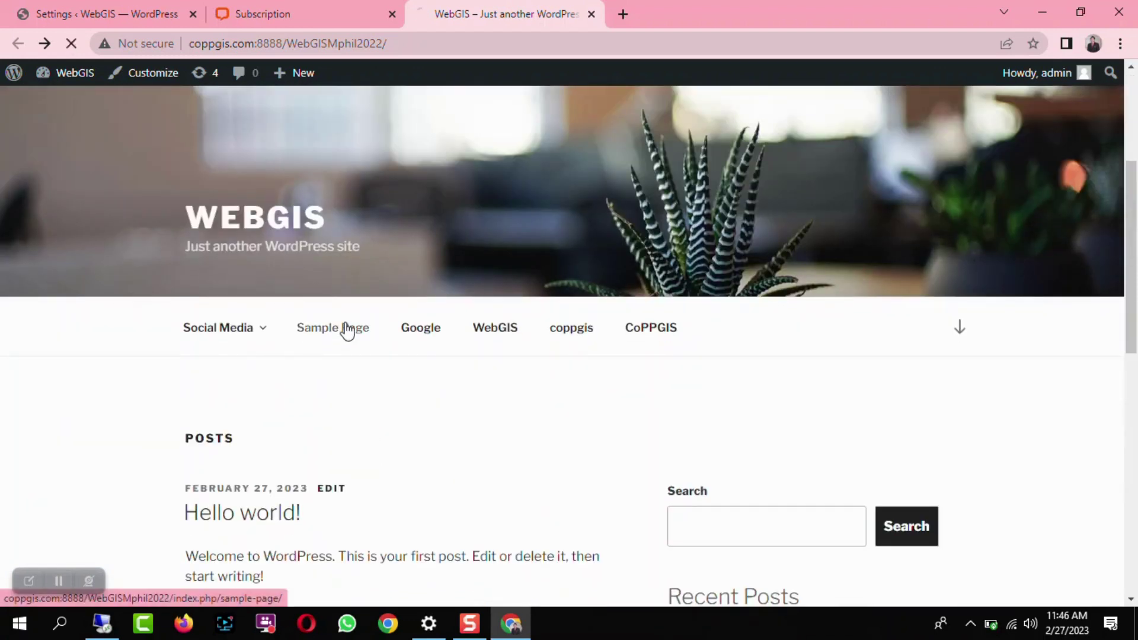
scroll(1128, 415, down, 10)
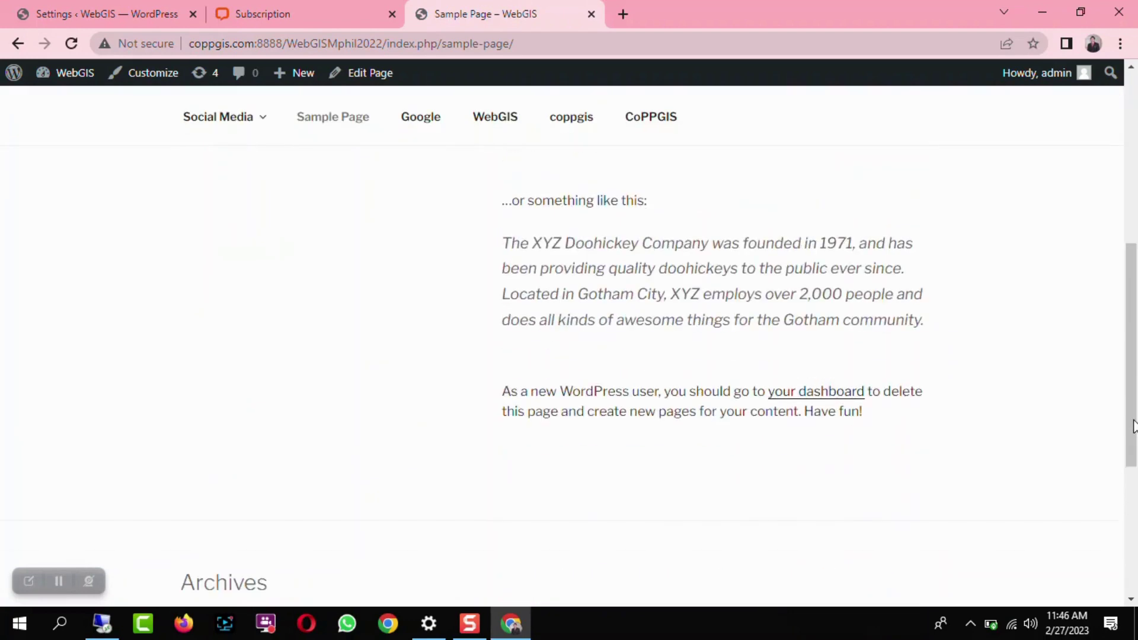
scroll(1127, 428, up, 3)
click(278, 14)
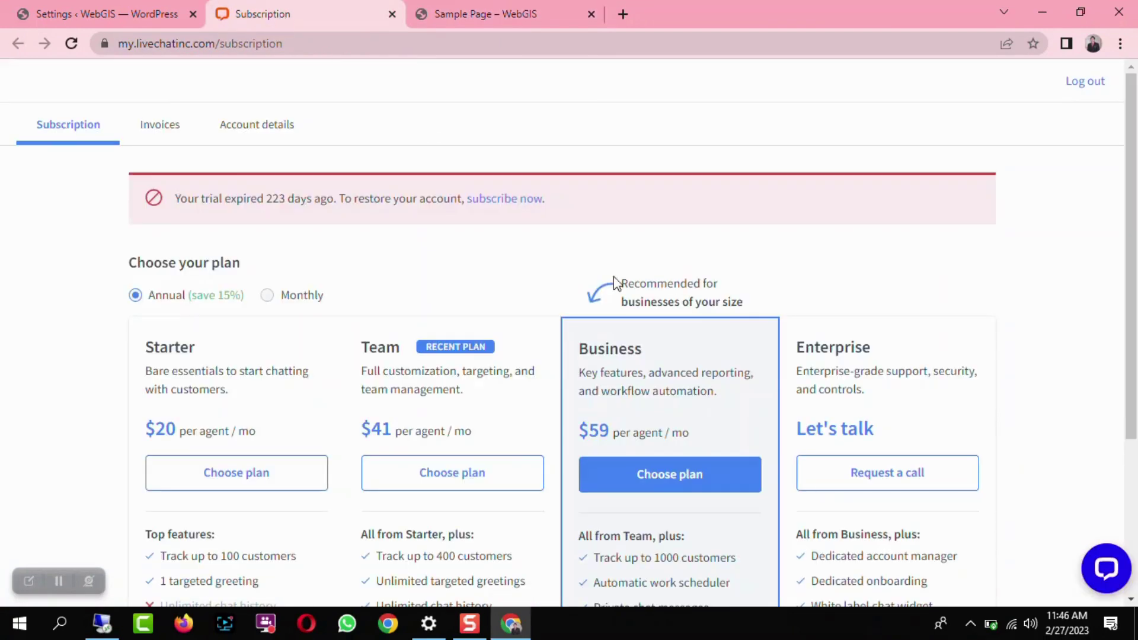
- Compare the LiveChat subscription plans and their features, and recheck the site's Sample Page for the chat widget
scroll(908, 390, down, 4)
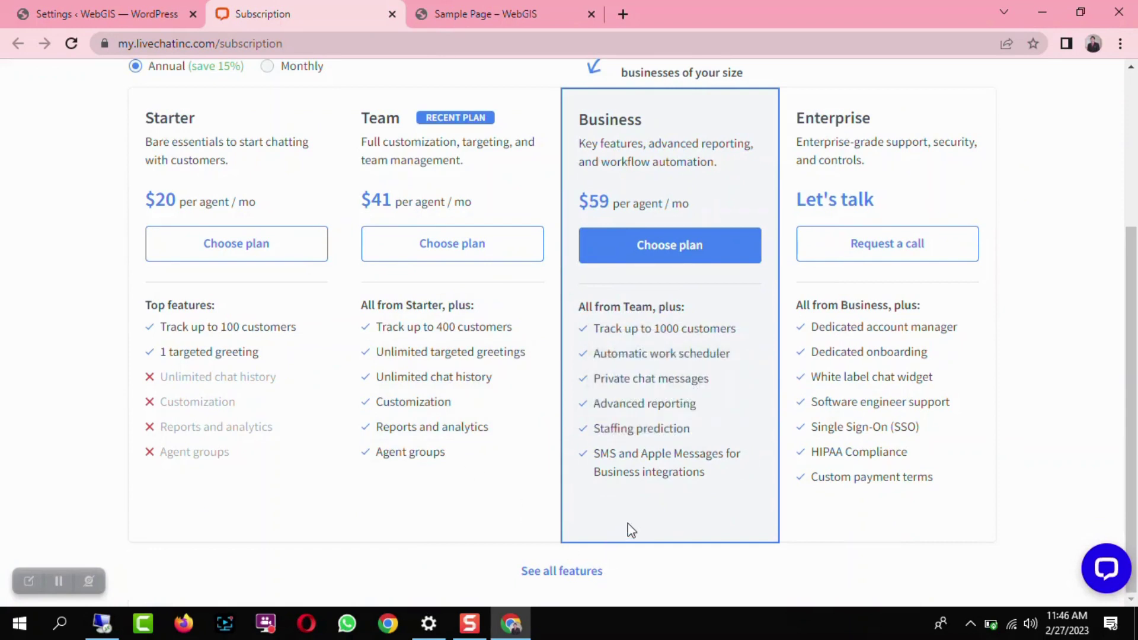
scroll(633, 525, up, 1)
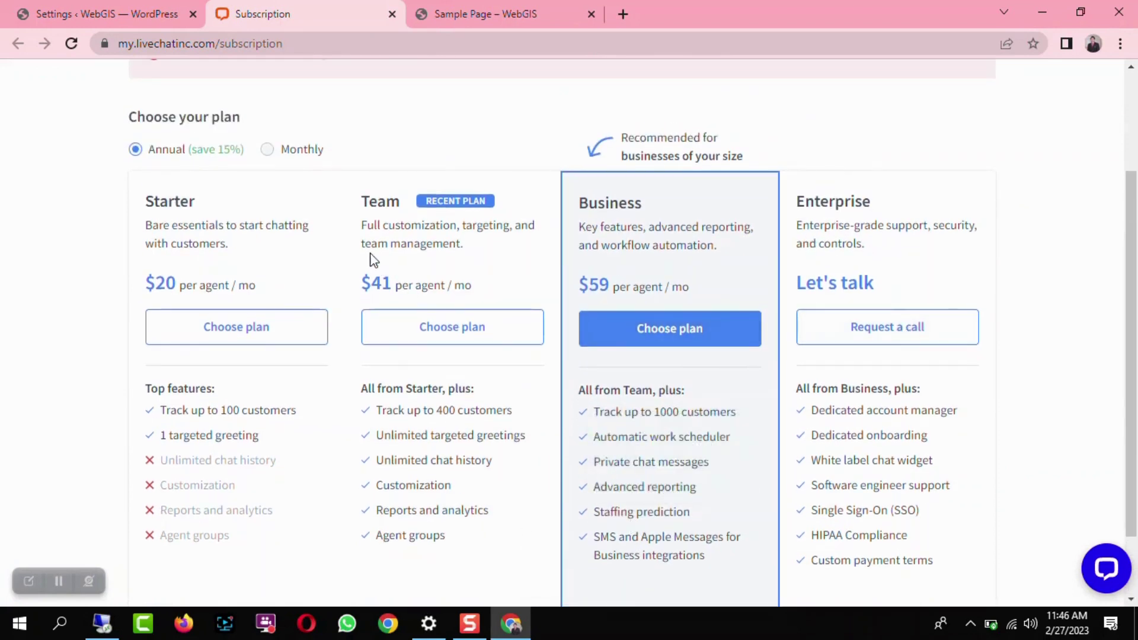
scroll(226, 296, up, 1)
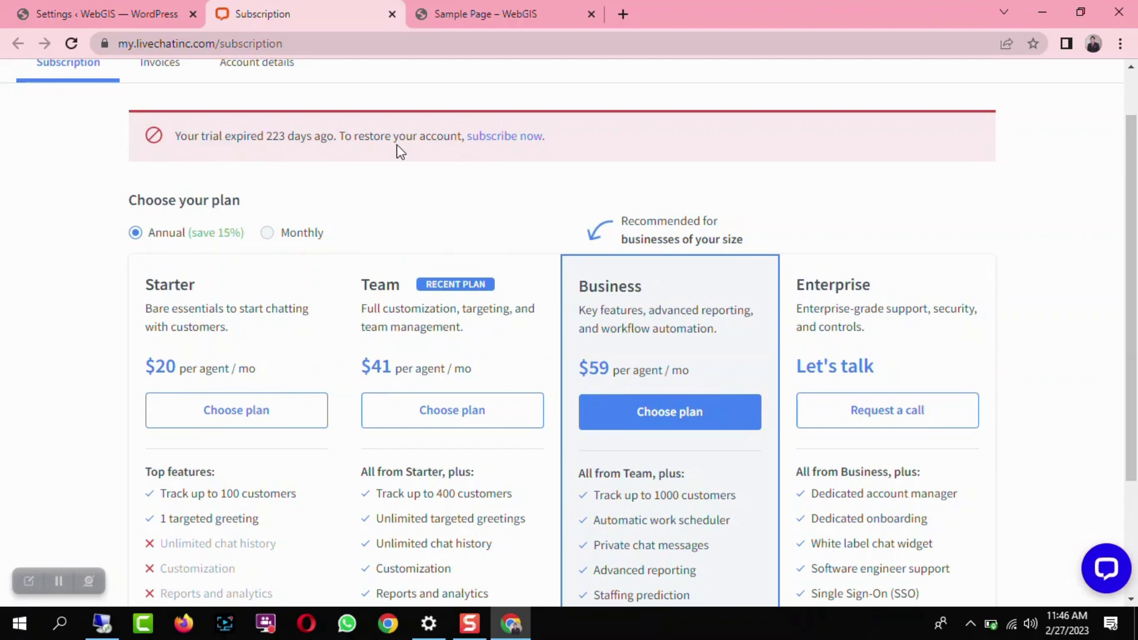
scroll(391, 149, up, 1)
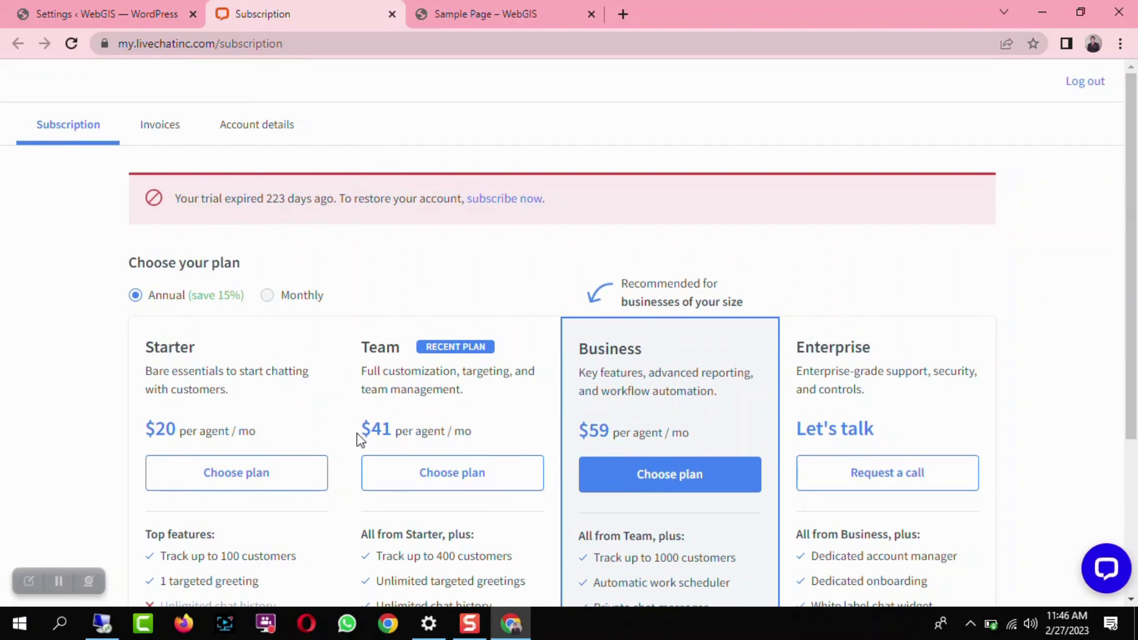
click(457, 12)
scroll(1016, 472, up, 10)
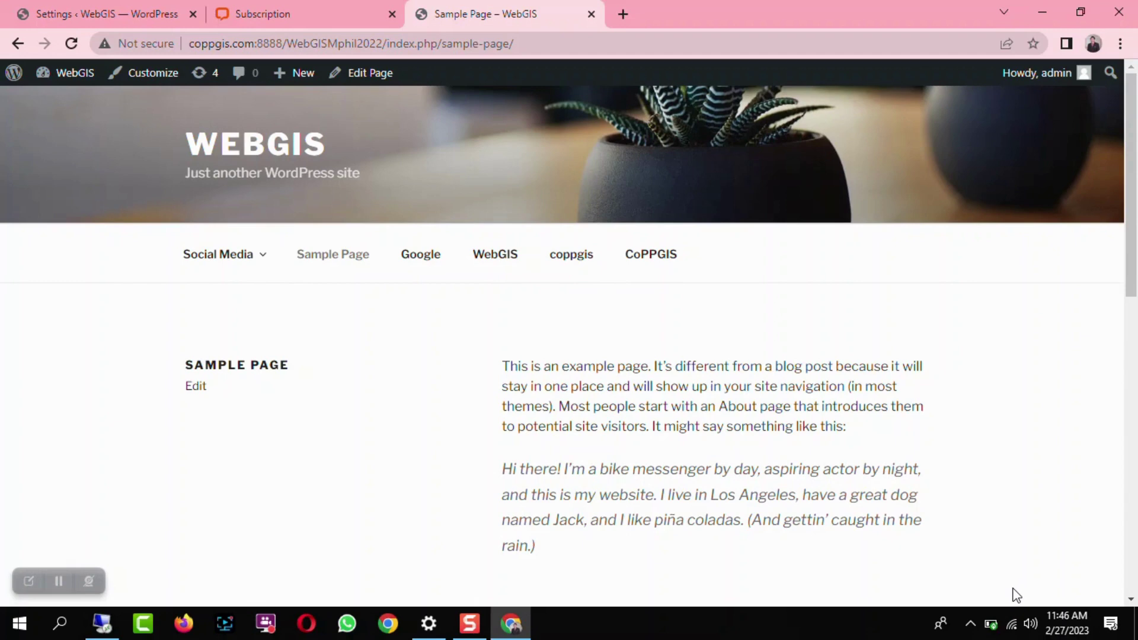
click(309, 9)
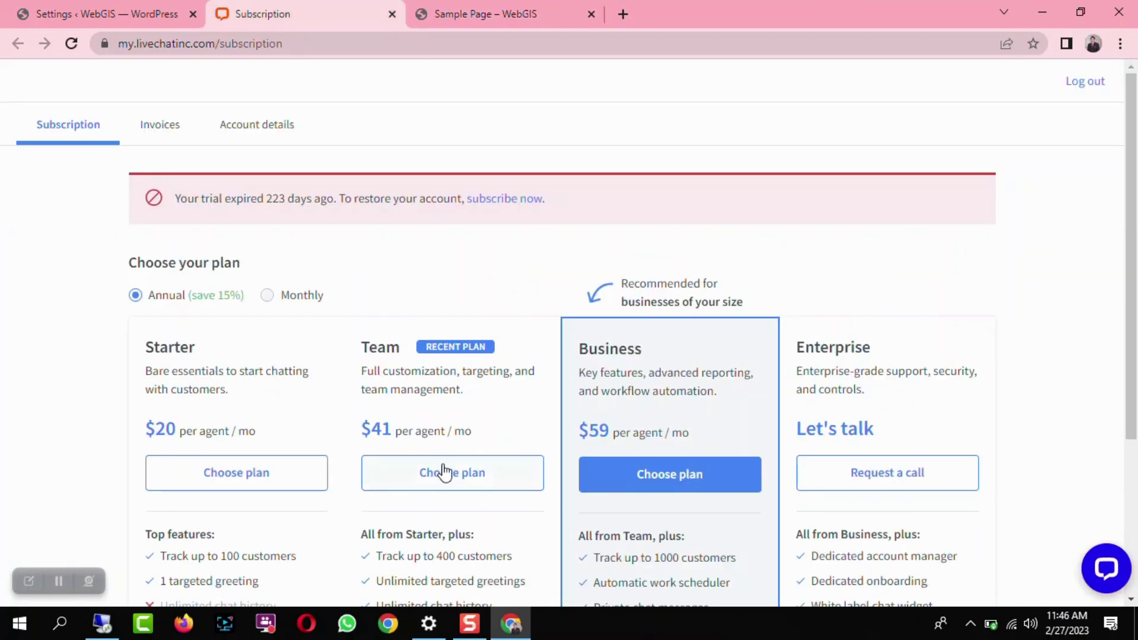
scroll(415, 415, down, 4)
scroll(249, 478, up, 4)
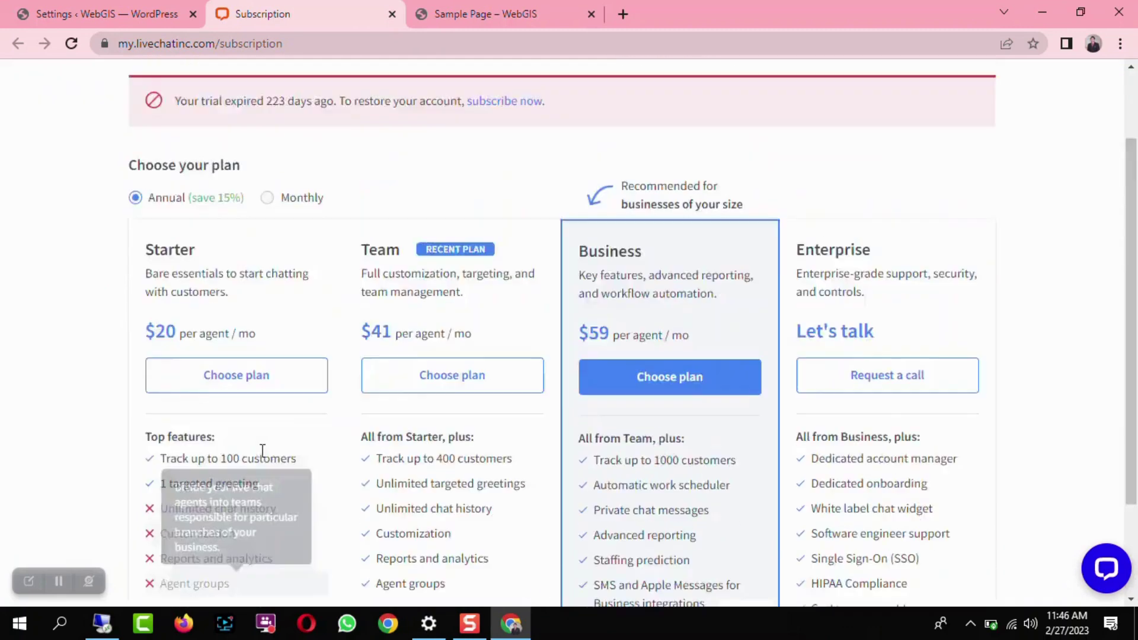
- Return to the WordPress LiveChat settings, then search the plugins available to add for "livechat"
click(83, 13)
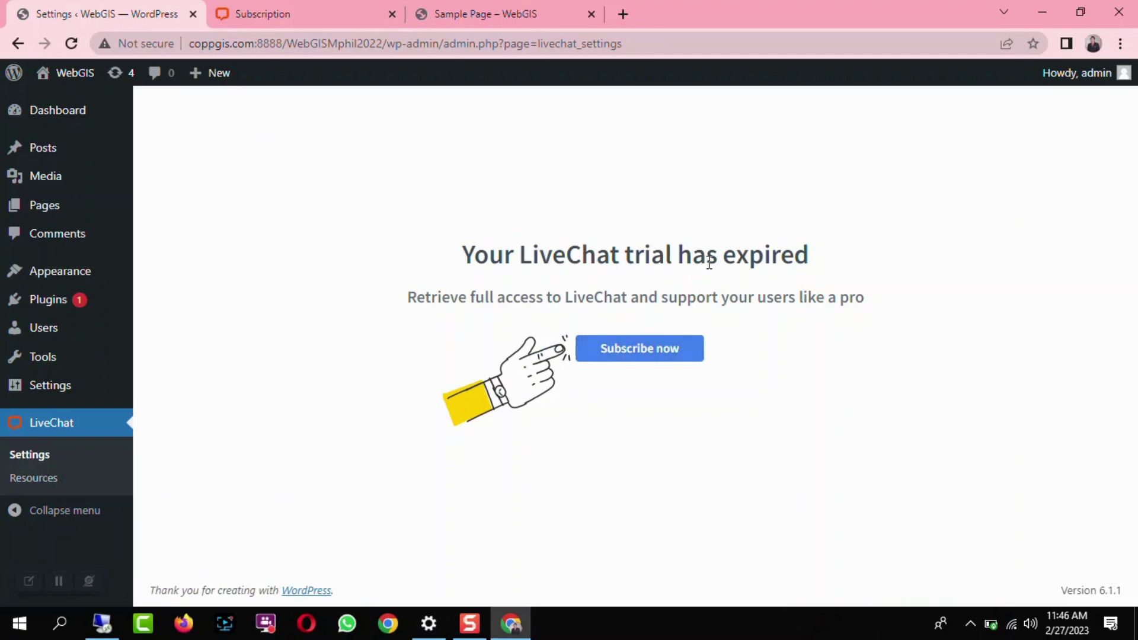
click(66, 433)
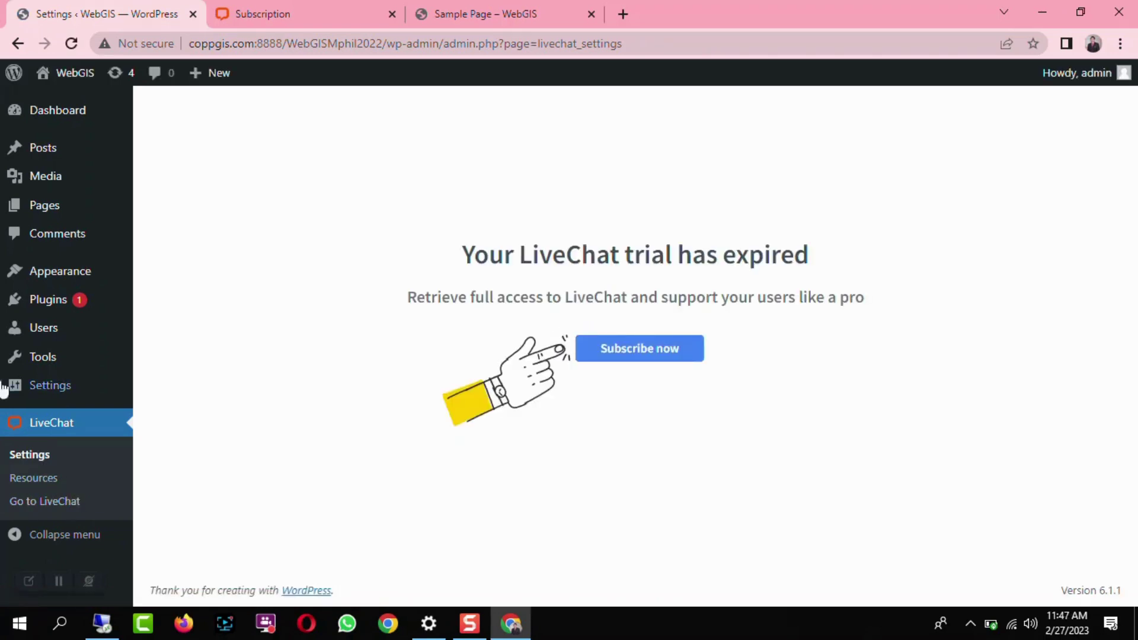
mouse_move(56, 309)
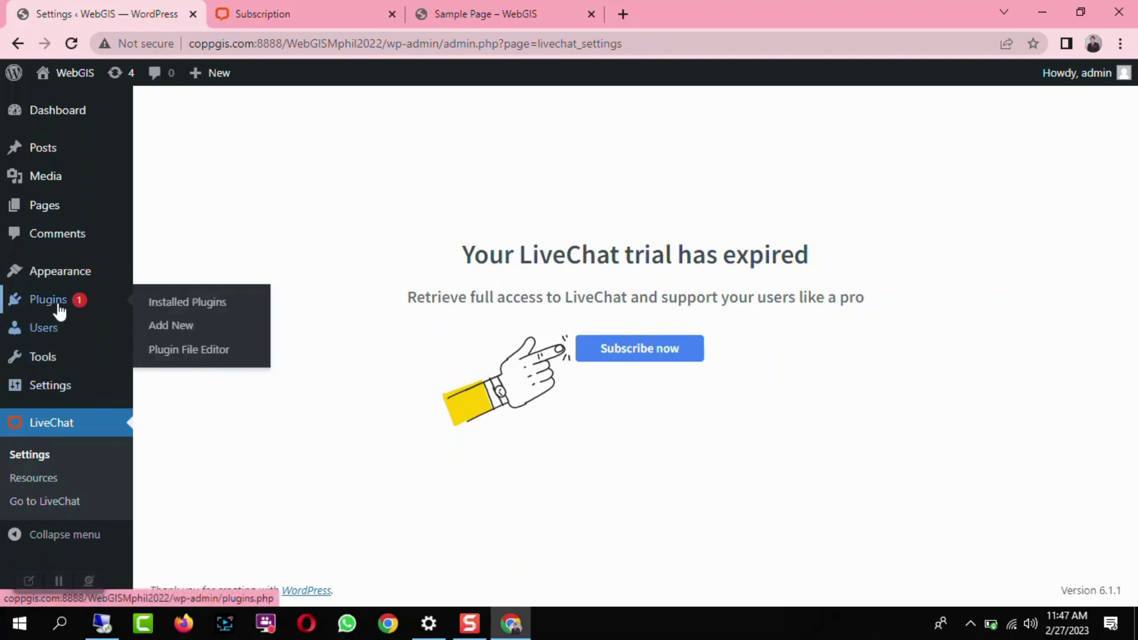
click(180, 326)
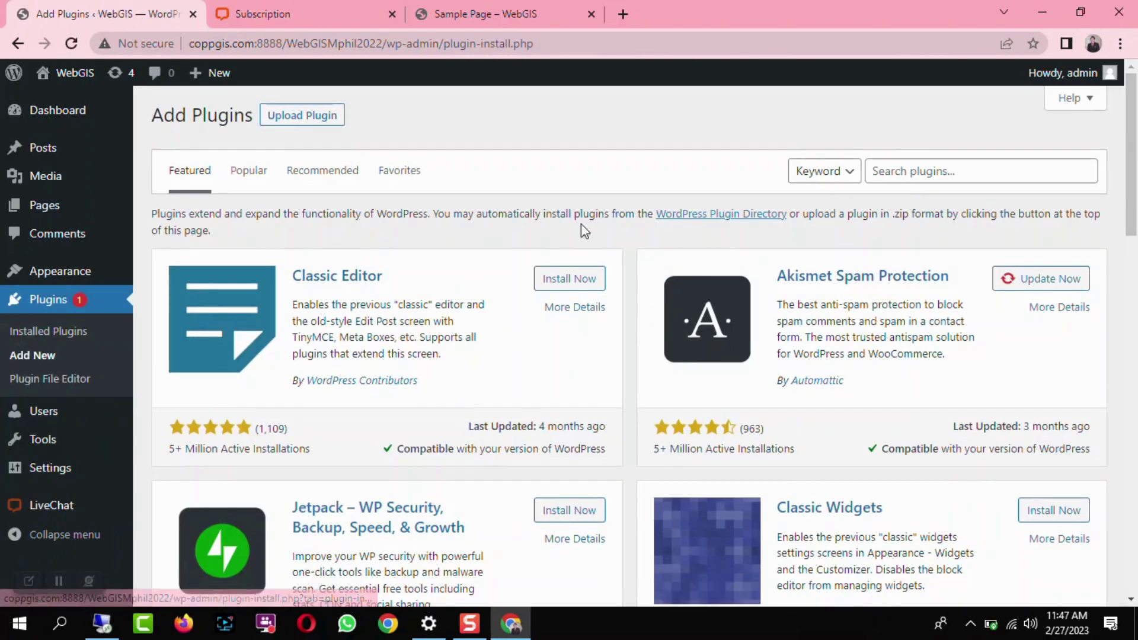
click(900, 171)
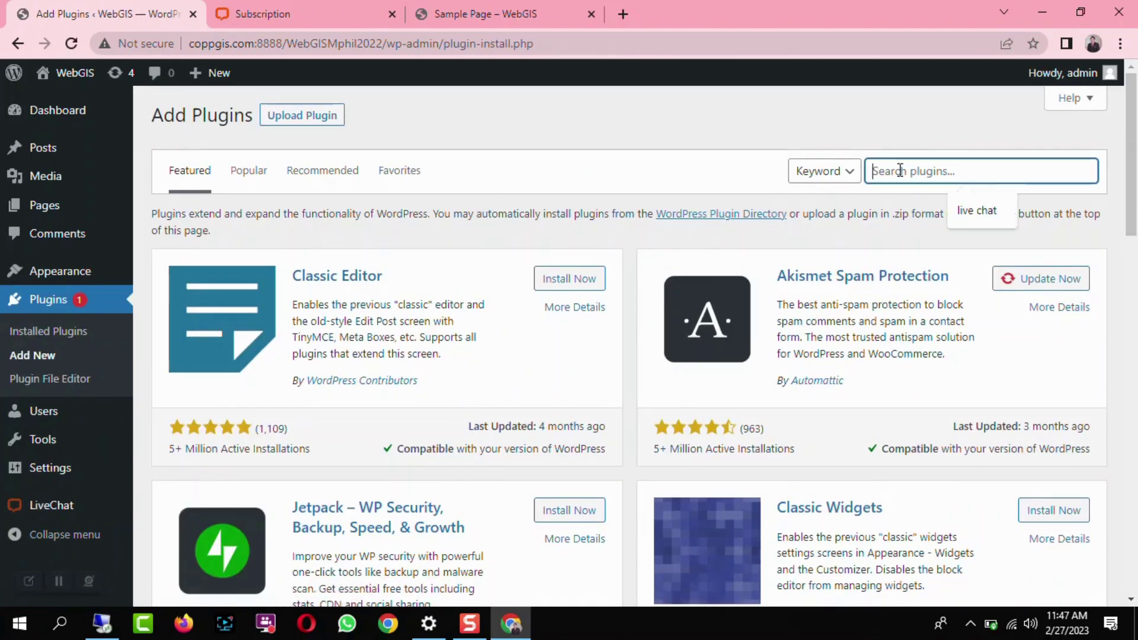
text(live)
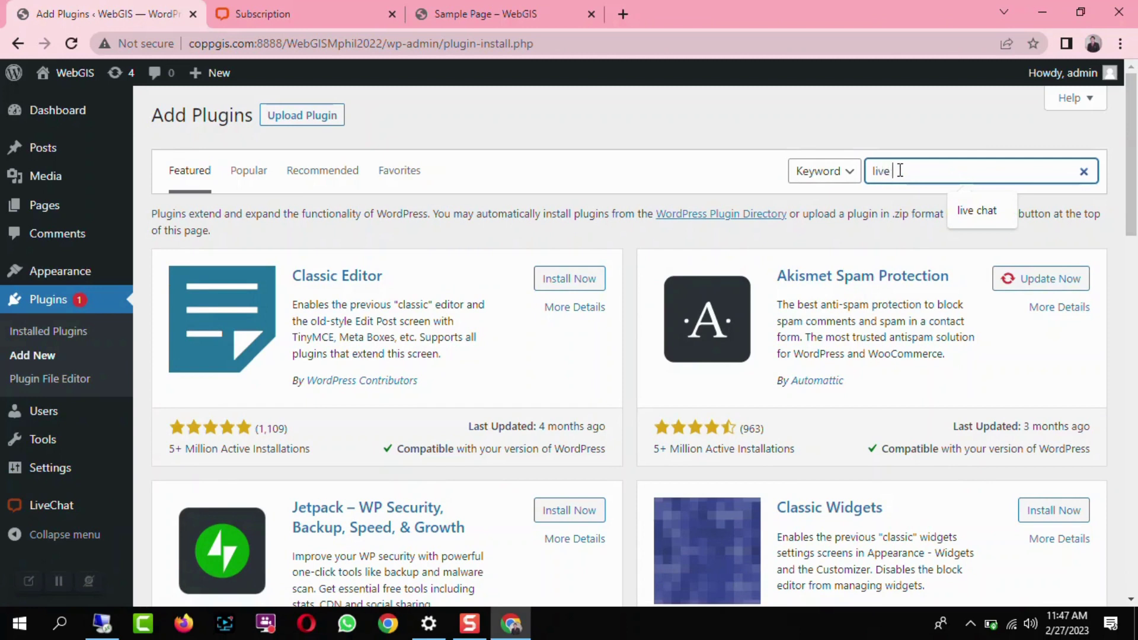
text(chat)
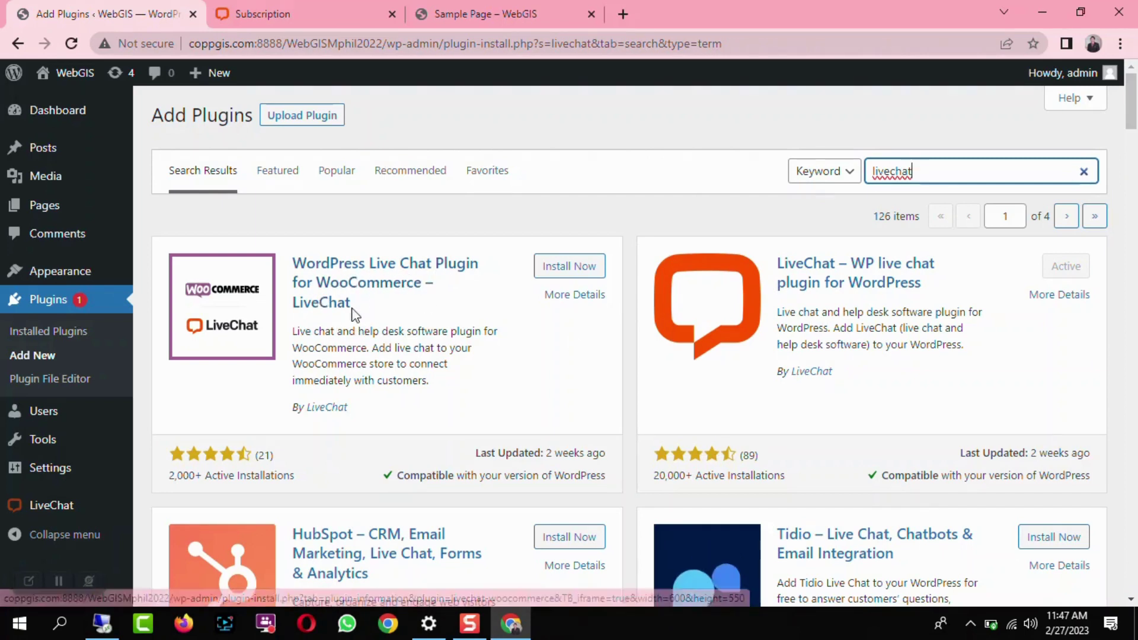
- Look through the first page of livechat plugin results for an alternative chat plugin
scroll(349, 320, down, 3)
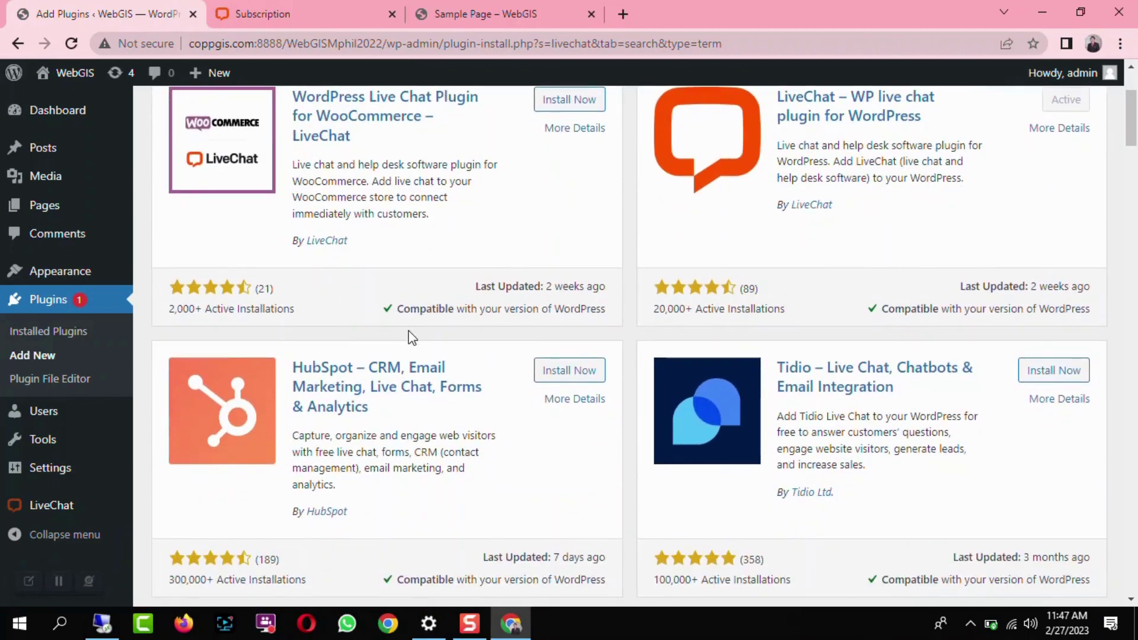
scroll(606, 363, down, 5)
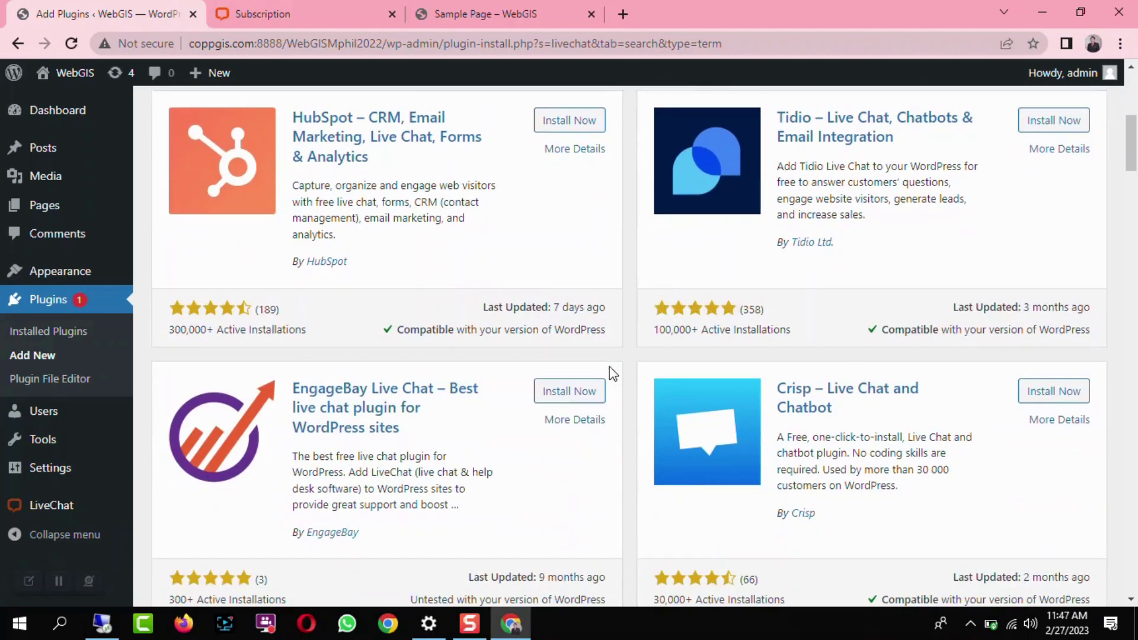
scroll(609, 372, down, 3)
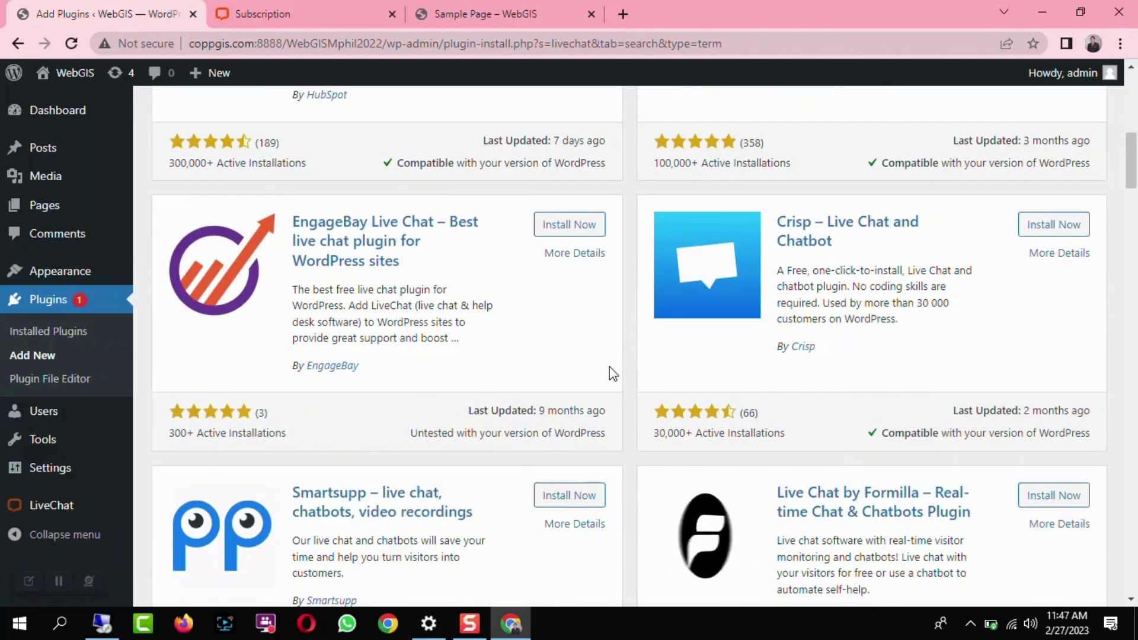
scroll(607, 374, down, 4)
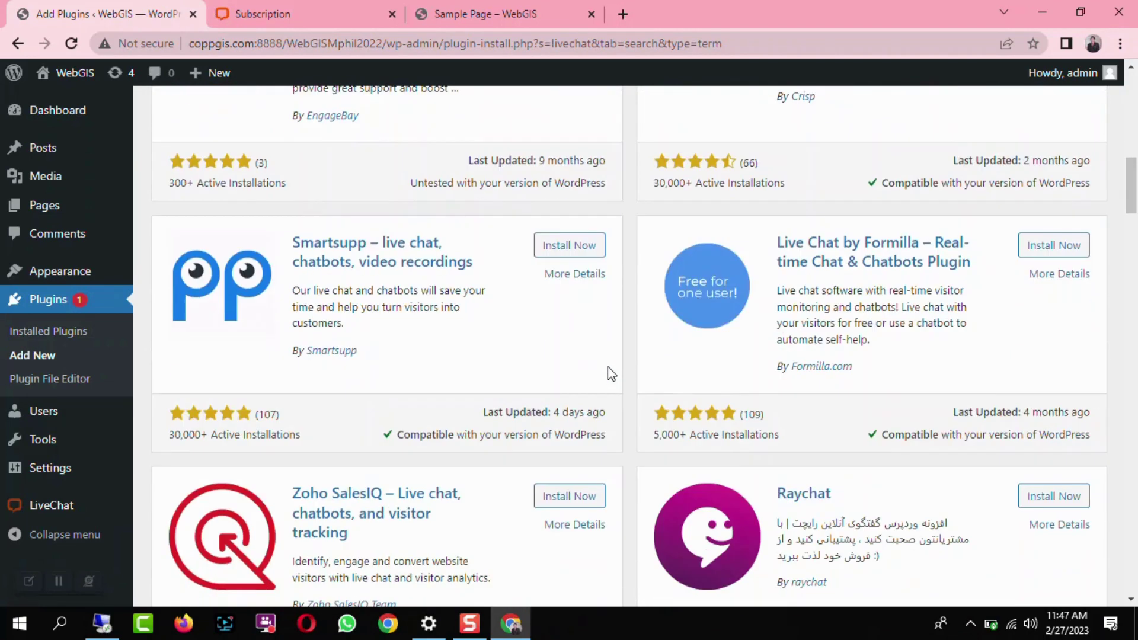
scroll(524, 430, down, 4)
scroll(524, 428, down, 4)
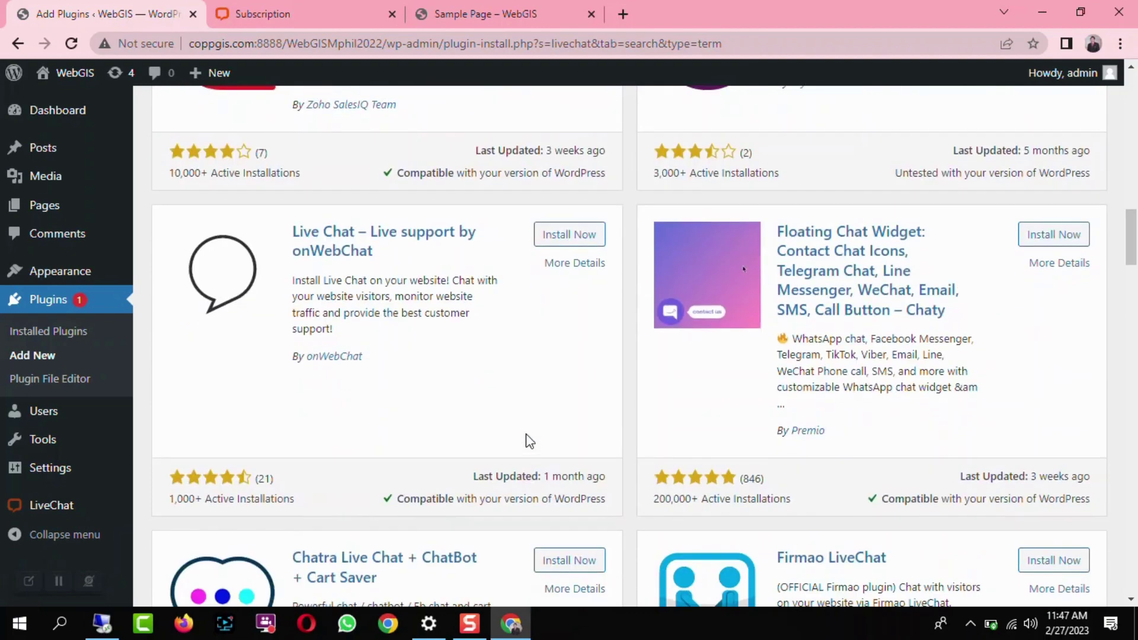
scroll(525, 436, down, 4)
scroll(529, 441, down, 4)
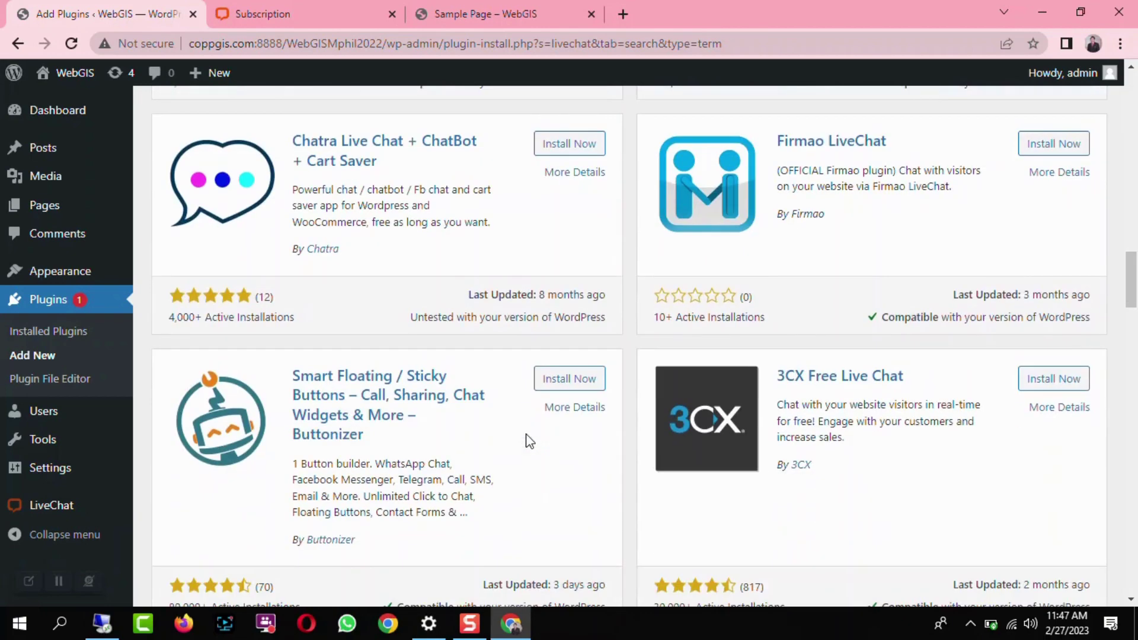
scroll(529, 441, down, 4)
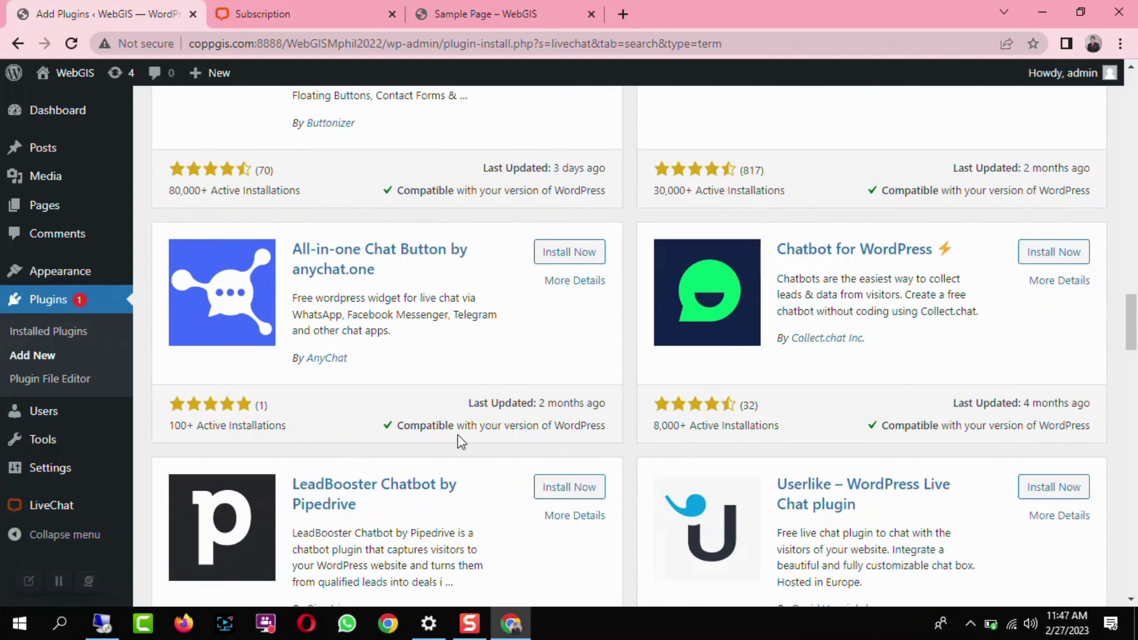
scroll(474, 437, down, 3)
scroll(513, 406, down, 4)
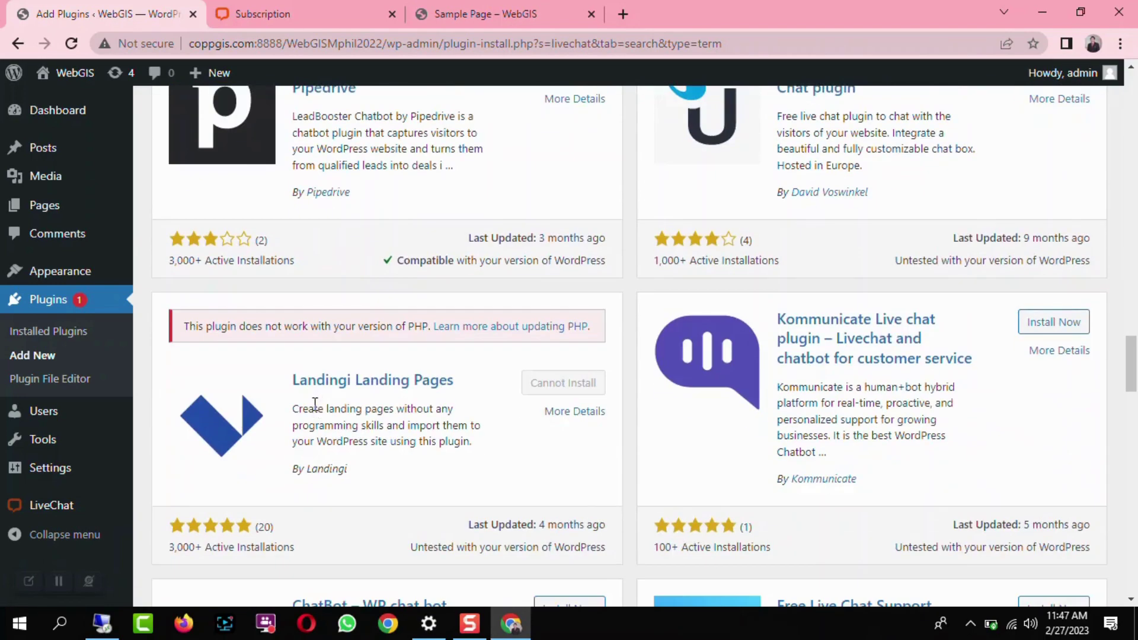
scroll(752, 473, down, 5)
scroll(481, 461, down, 4)
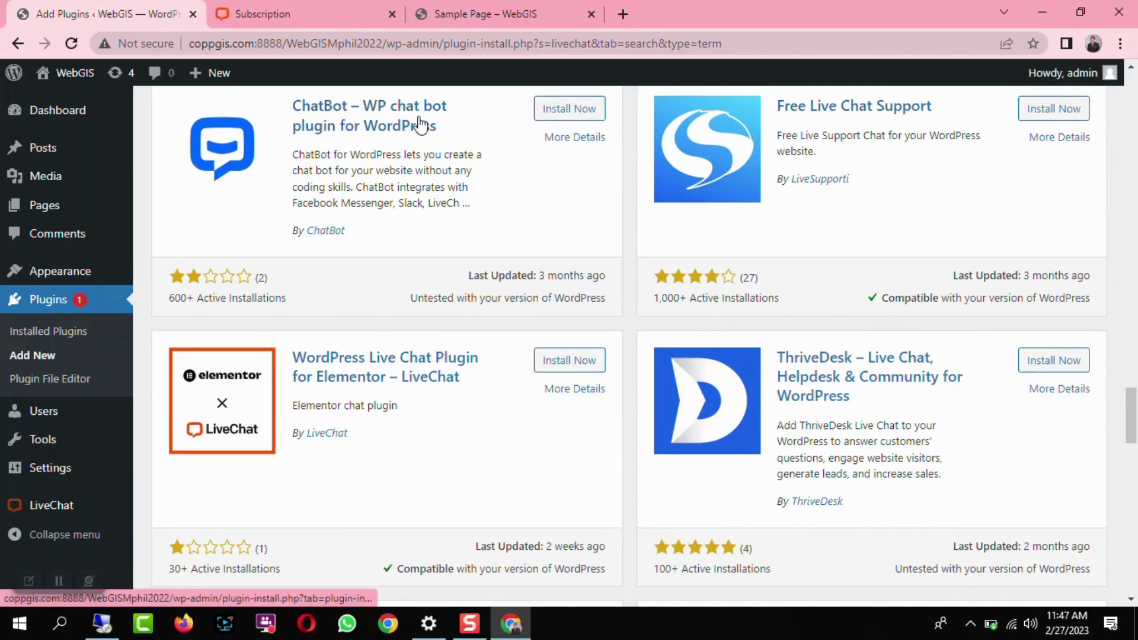
scroll(546, 254, down, 4)
scroll(578, 270, down, 10)
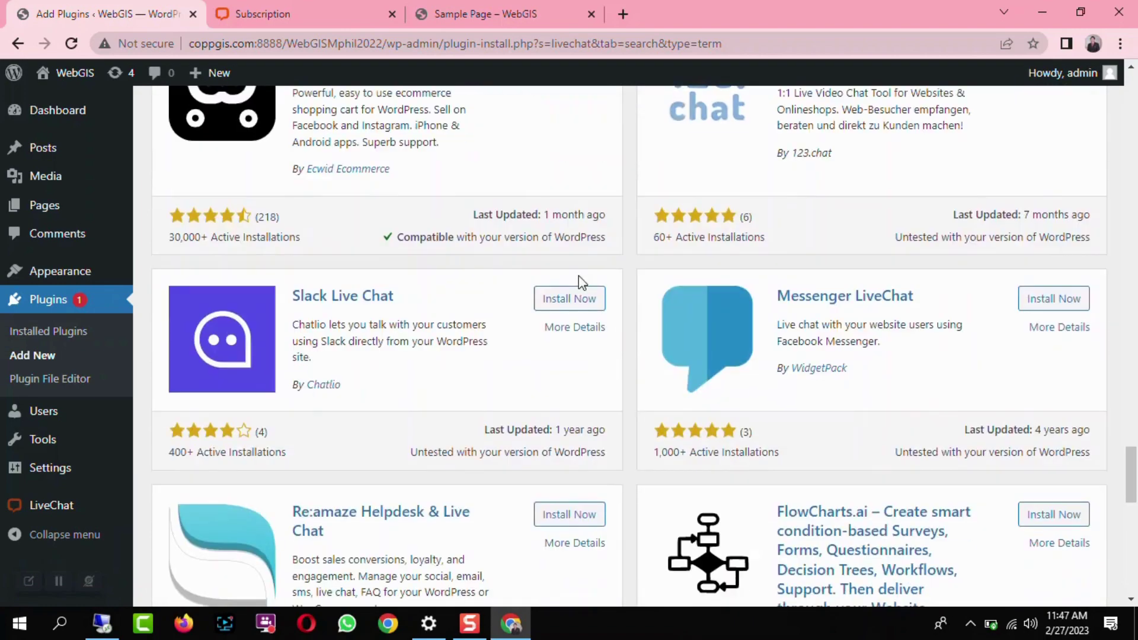
scroll(602, 299, down, 4)
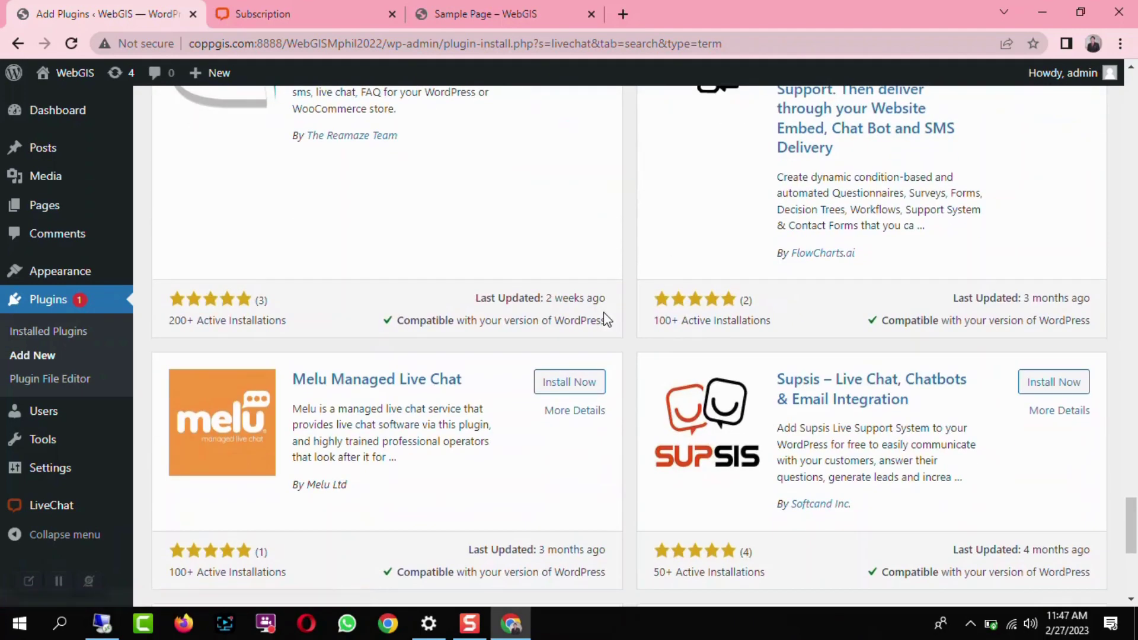
scroll(606, 320, down, 5)
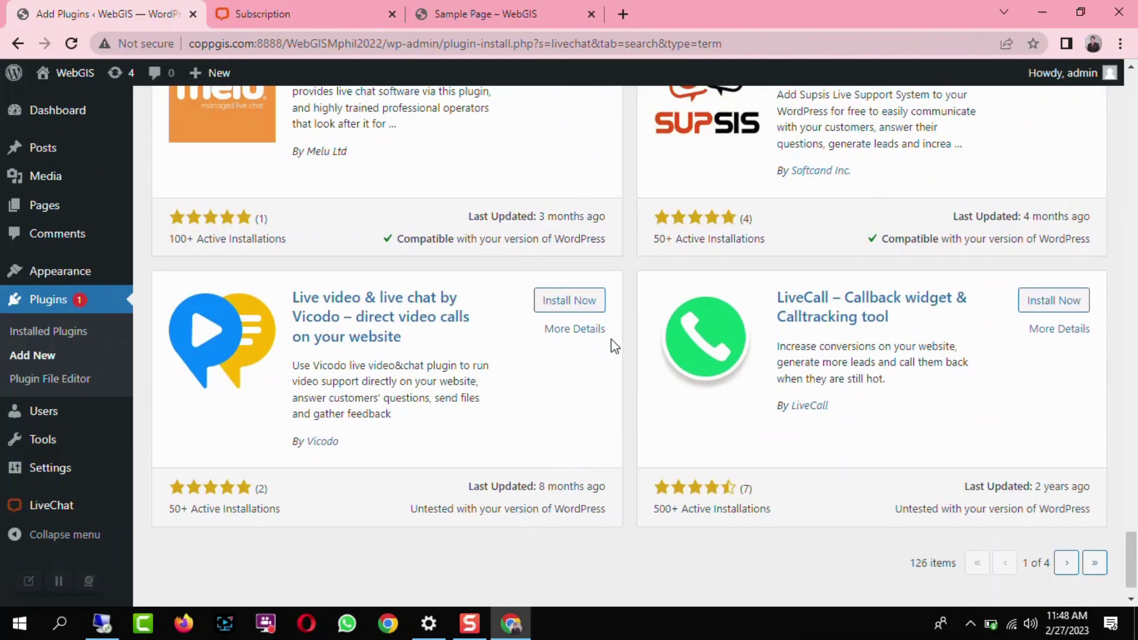
scroll(626, 360, down, 1)
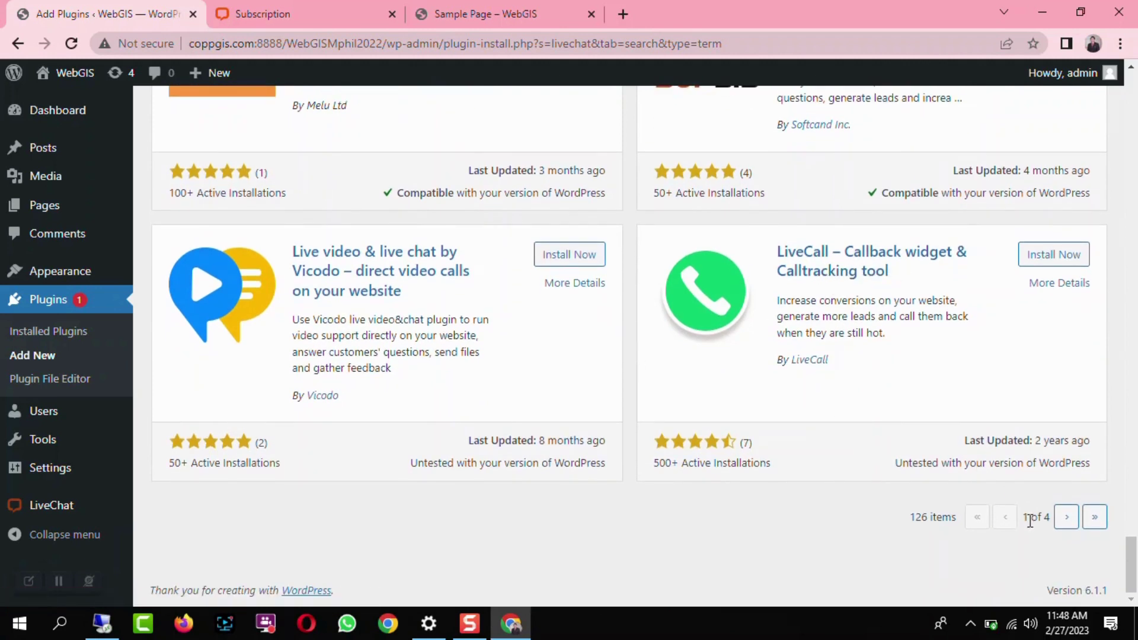
- Go to the second page of the livechat plugin search results
click(1066, 517)
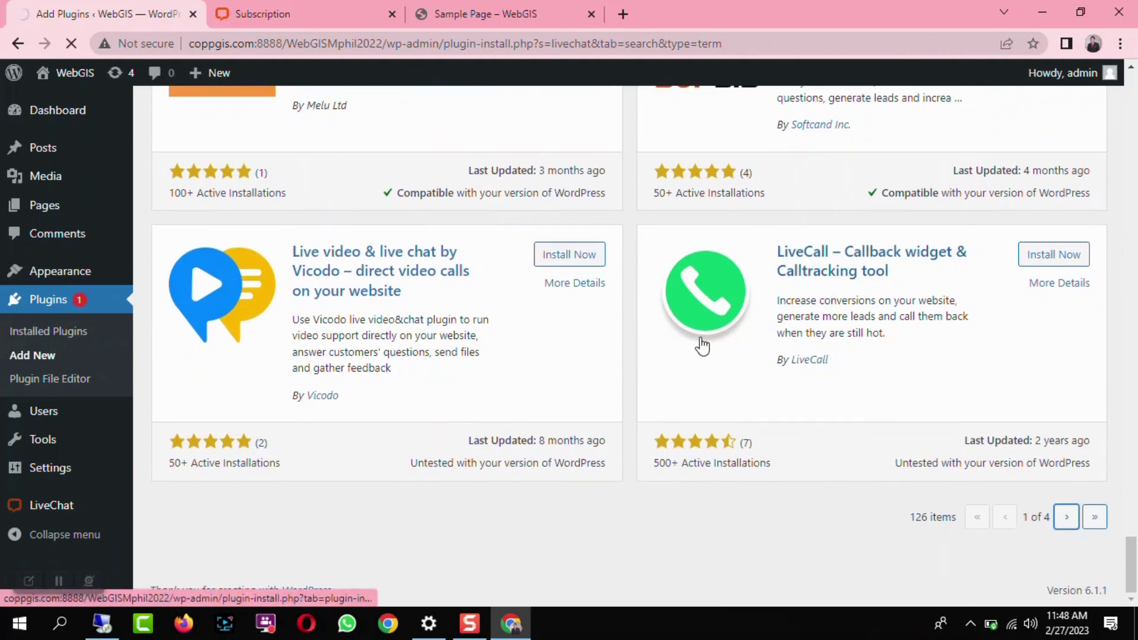
scroll(702, 346, up, 20)
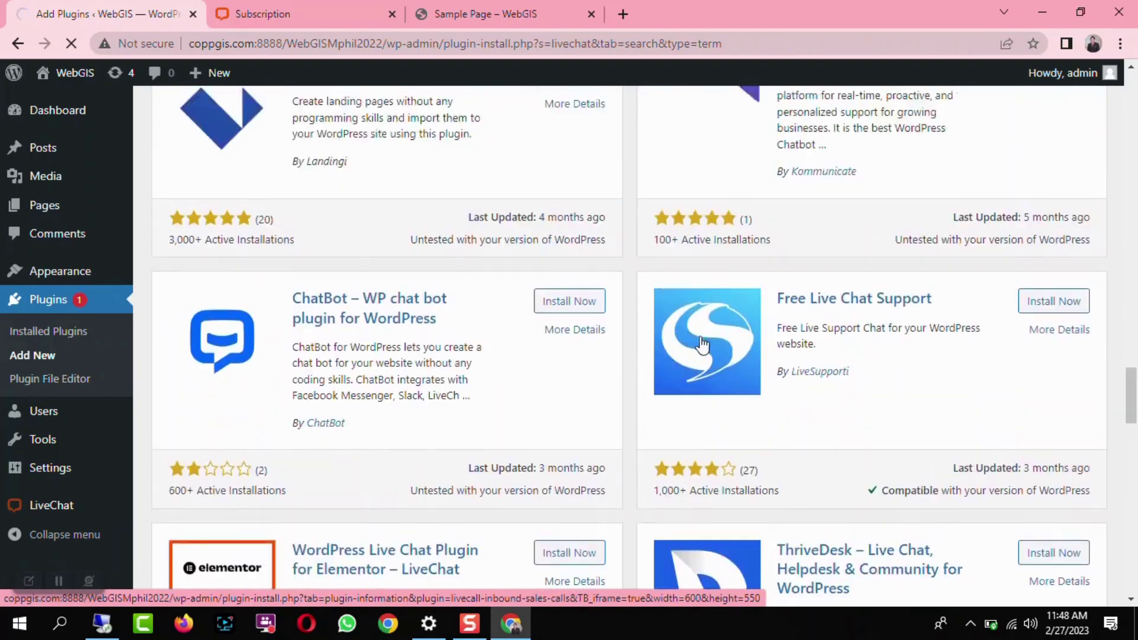
scroll(702, 345, up, 20)
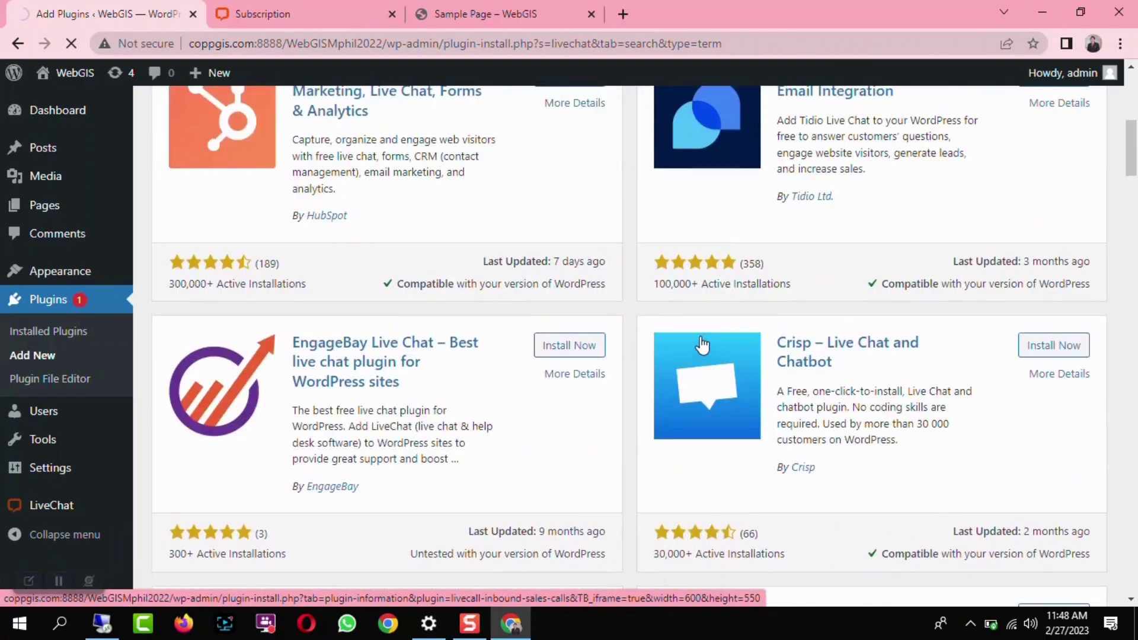
scroll(702, 345, up, 8)
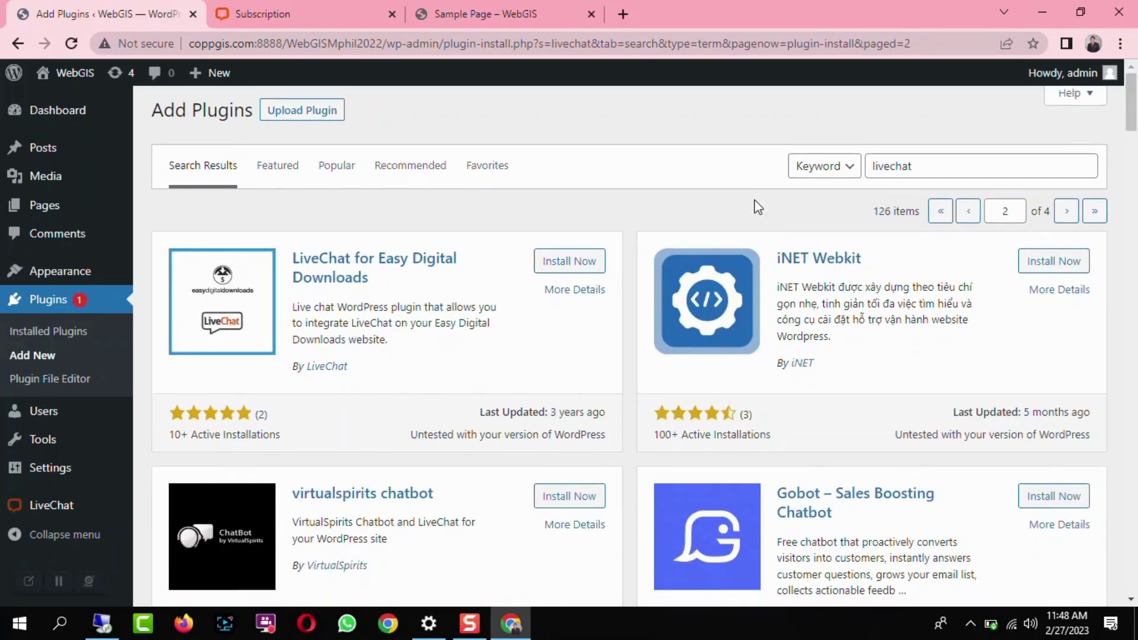
- Find and install the plugin Live Chat by Customerly – FREE Live Chat & Video Live Chat for WP
scroll(541, 198, down, 3)
scroll(366, 225, up, 3)
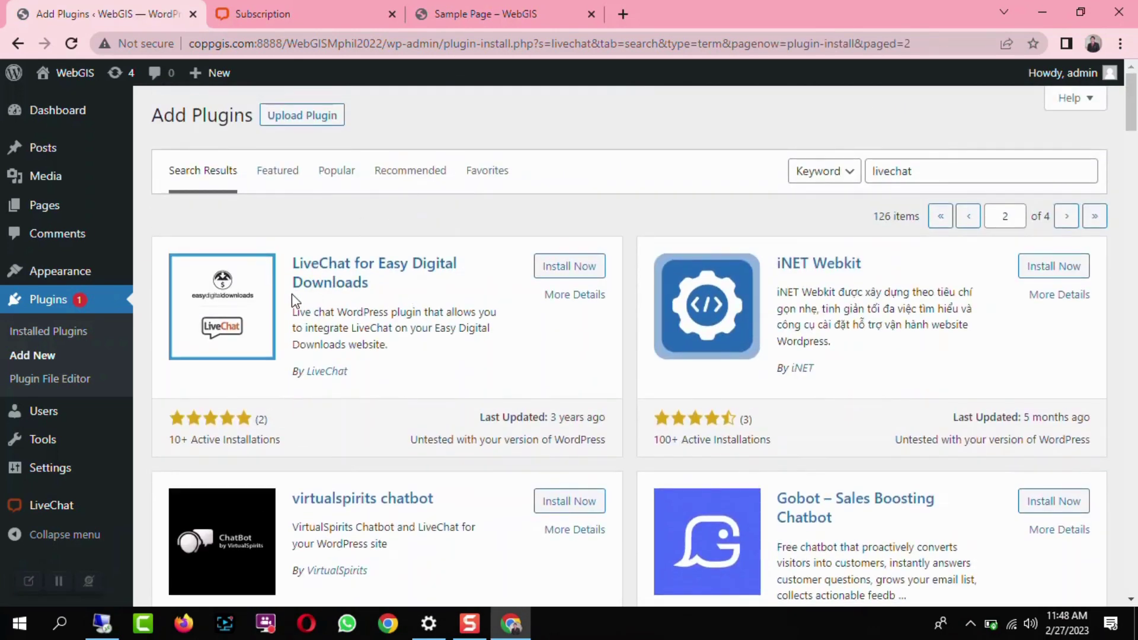
scroll(426, 304, down, 10)
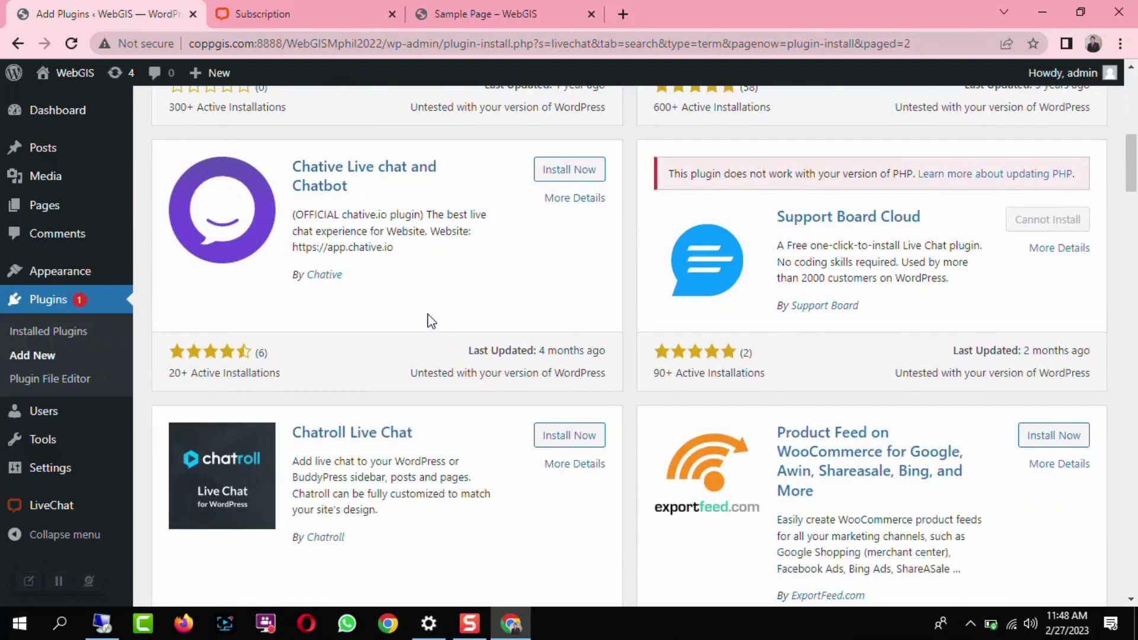
scroll(655, 351, down, 8)
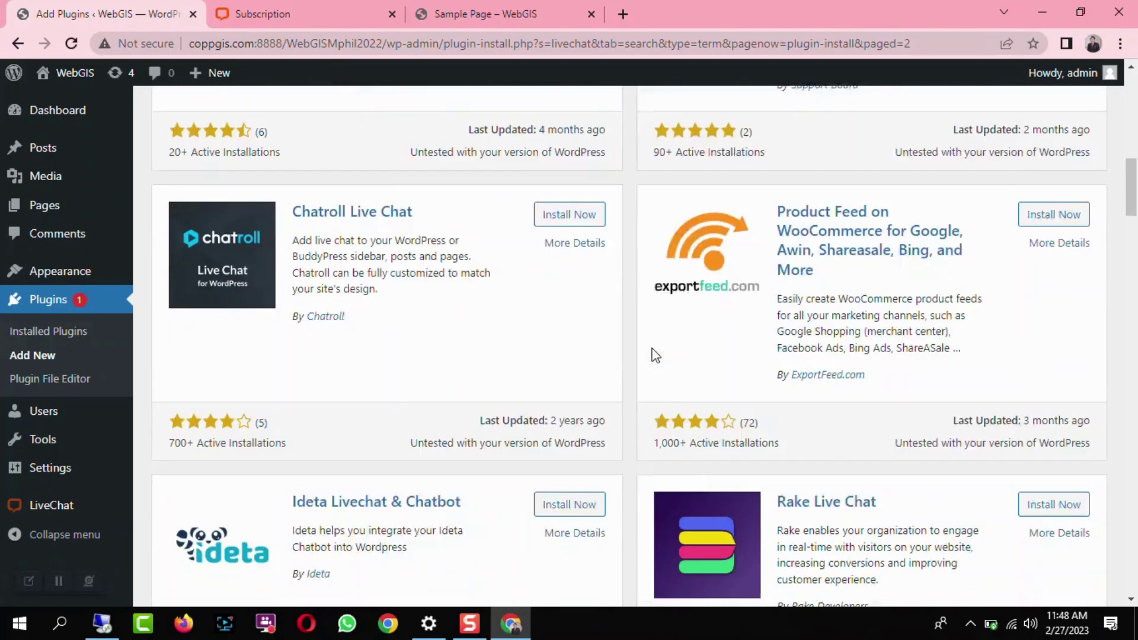
scroll(665, 359, down, 1)
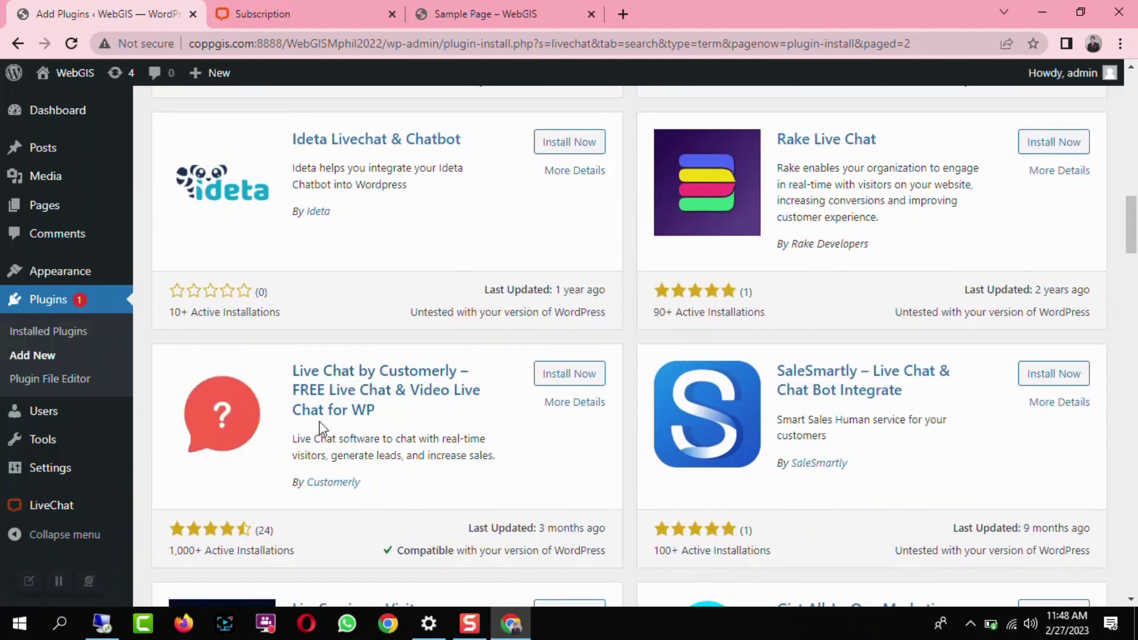
click(570, 379)
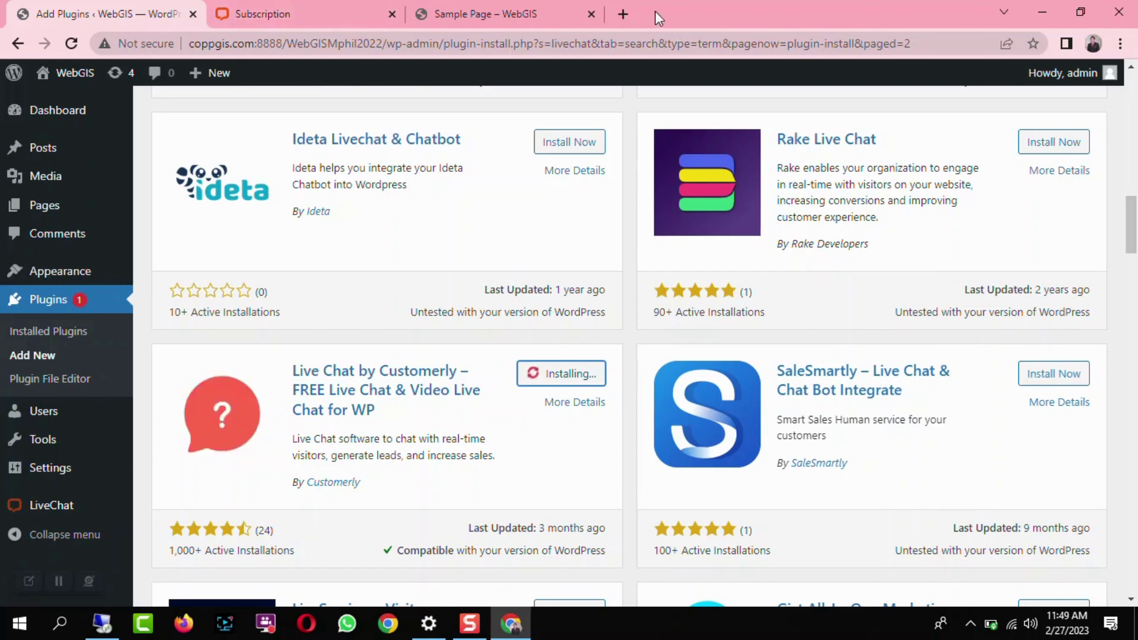
- Search Google for "fccollege" in a new browser tab and open the FCCU University home page
click(622, 13)
click(620, 40)
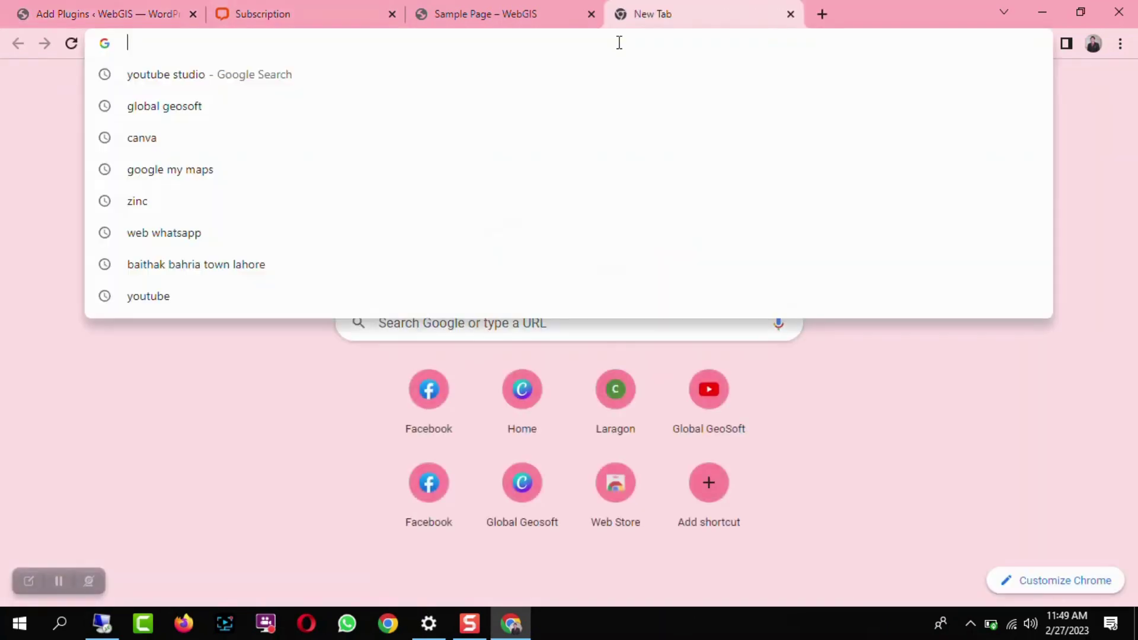
text(fc)
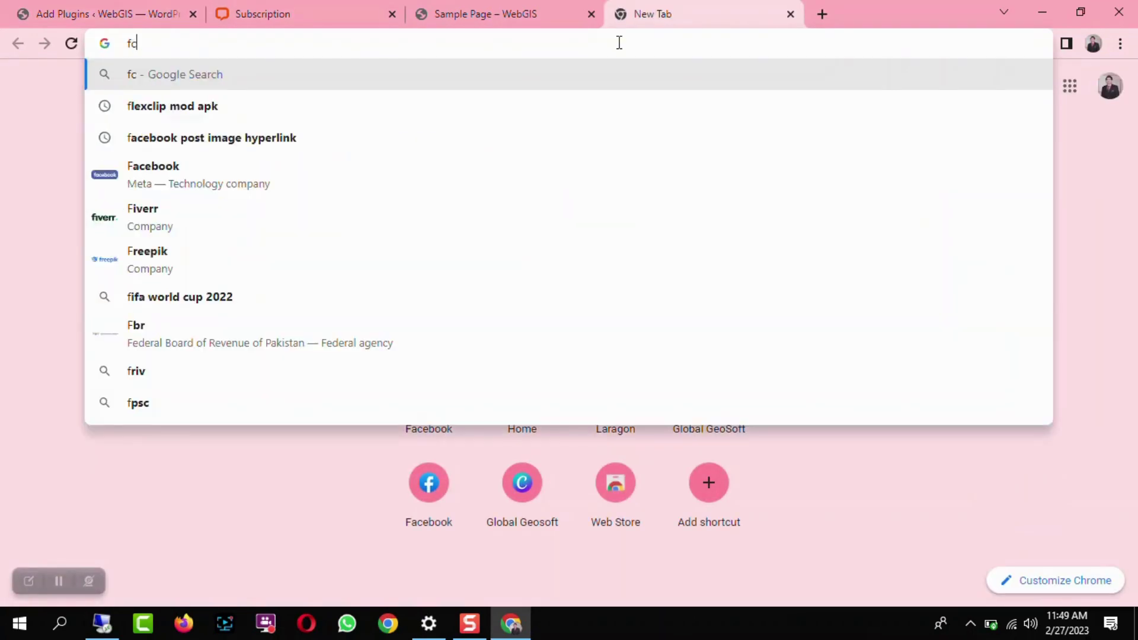
text(college)
key(Return)
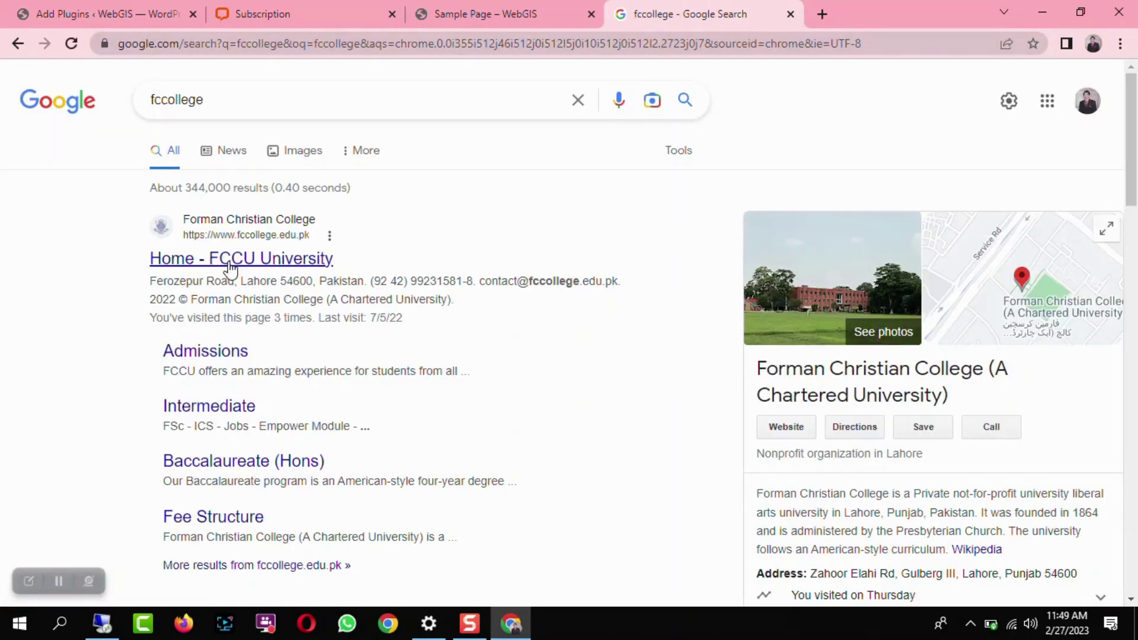
click(230, 267)
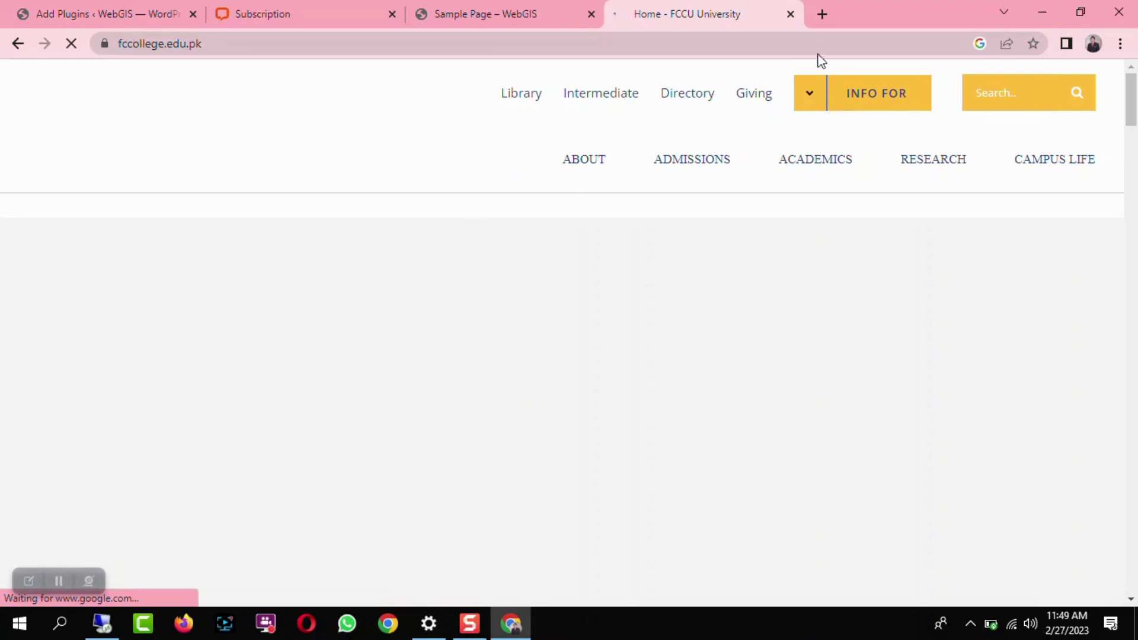
- Search Google for "wordpress world market" in a new browser tab and open the CreativeMinds article on WordPress market share
click(822, 15)
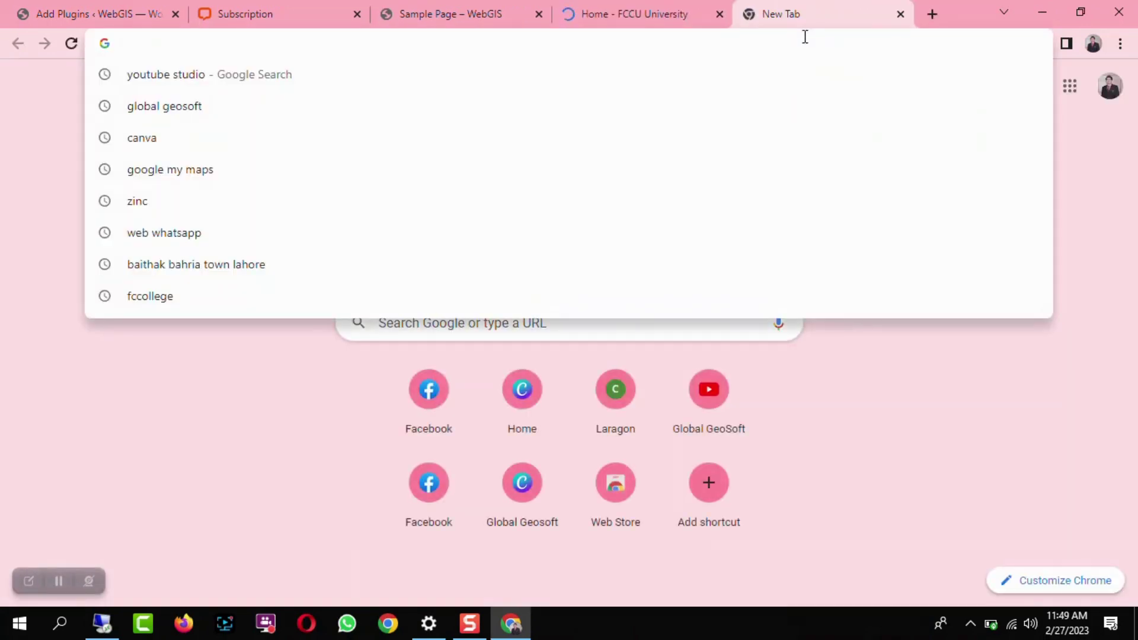
text(wordpr)
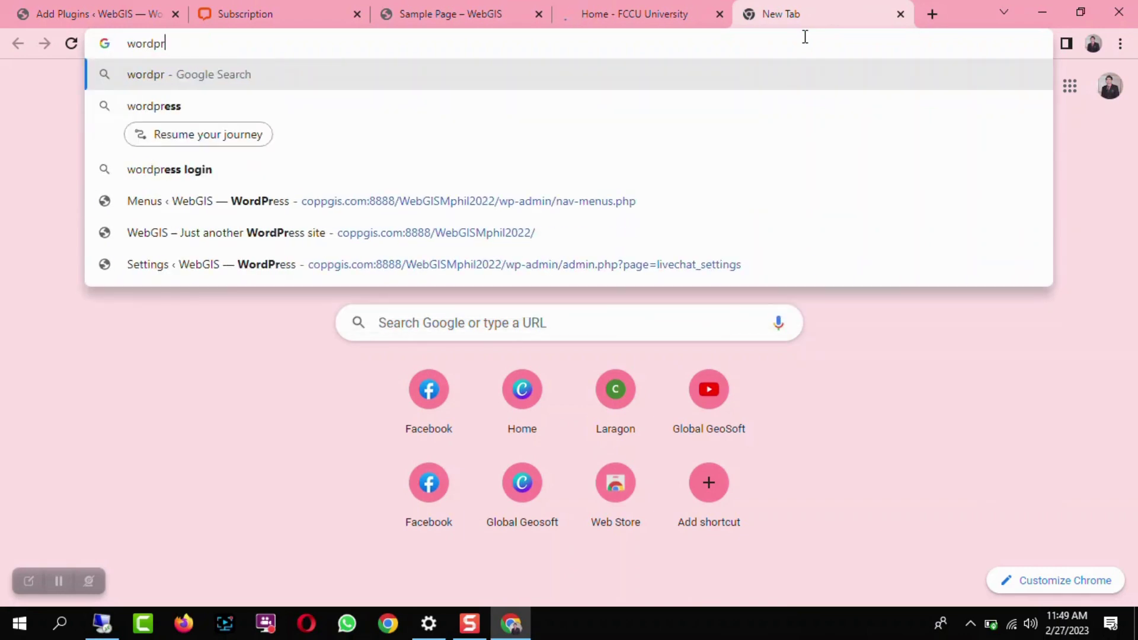
text(ess worl)
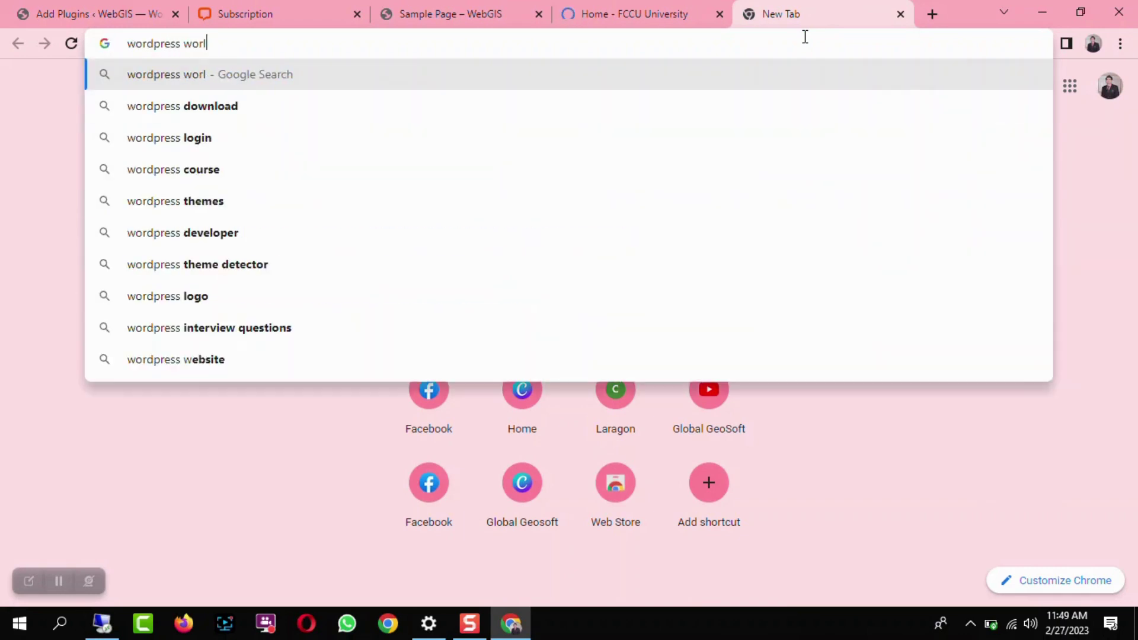
text(d market)
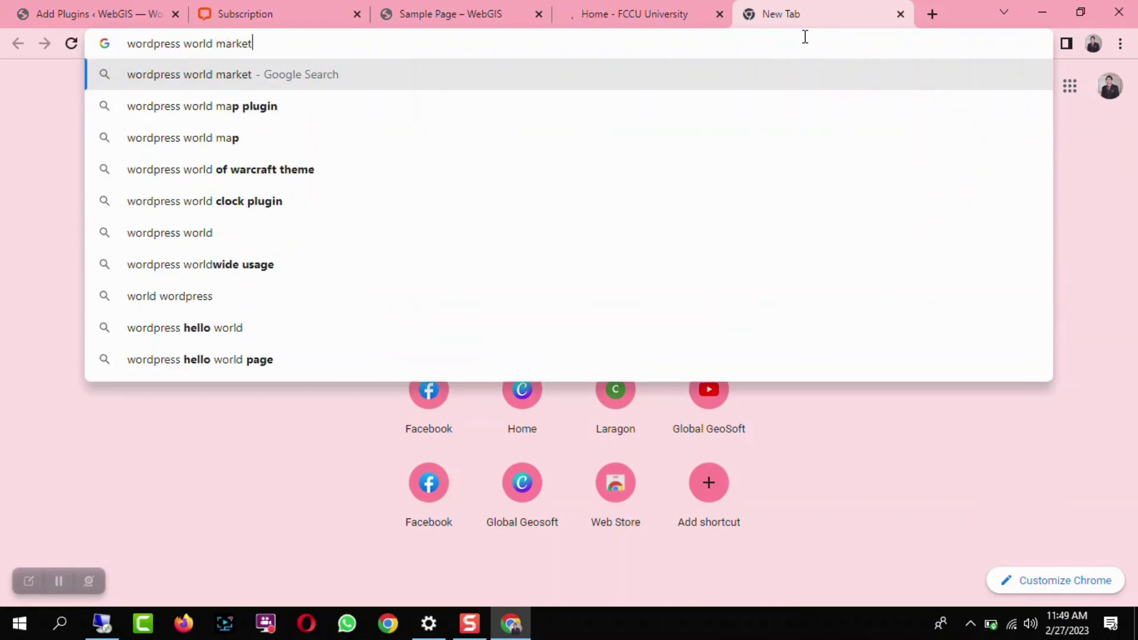
key(Return)
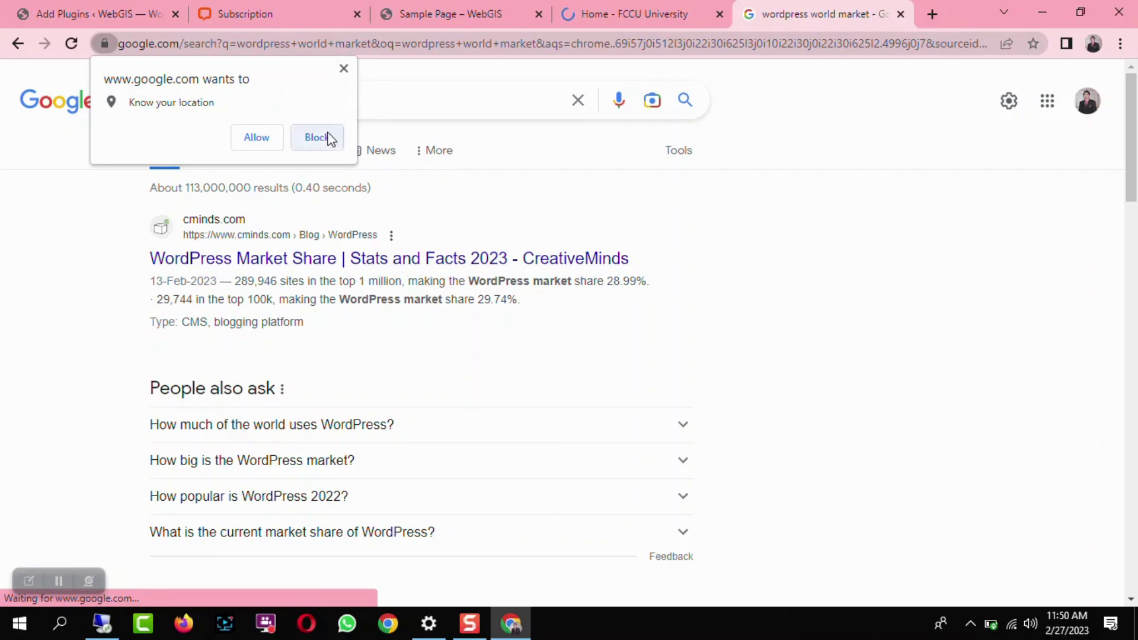
click(345, 69)
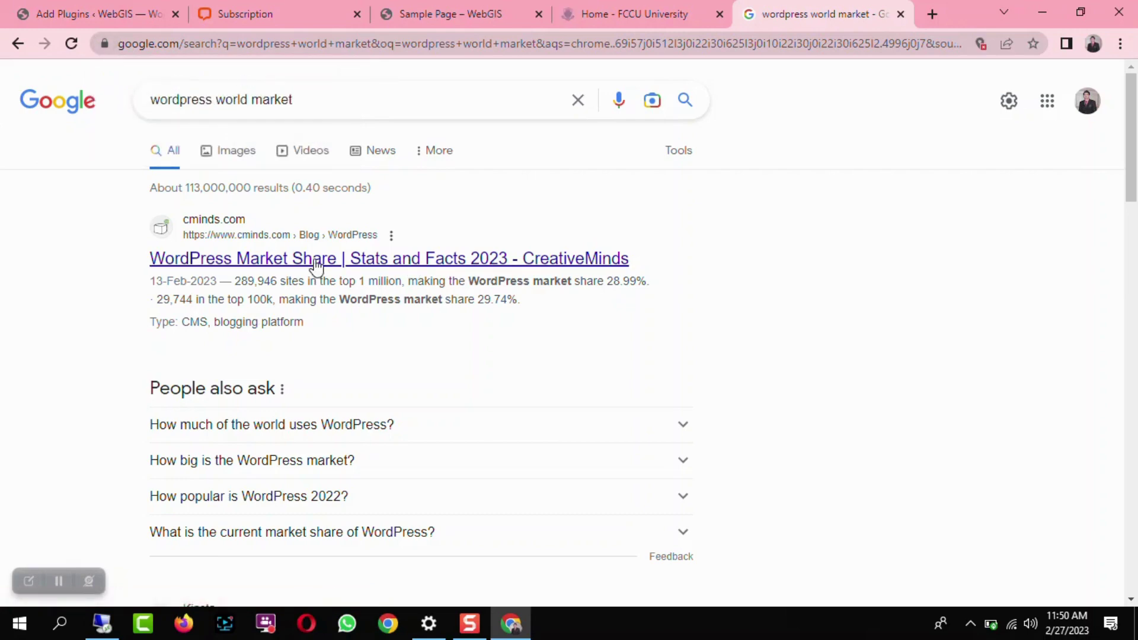
click(322, 259)
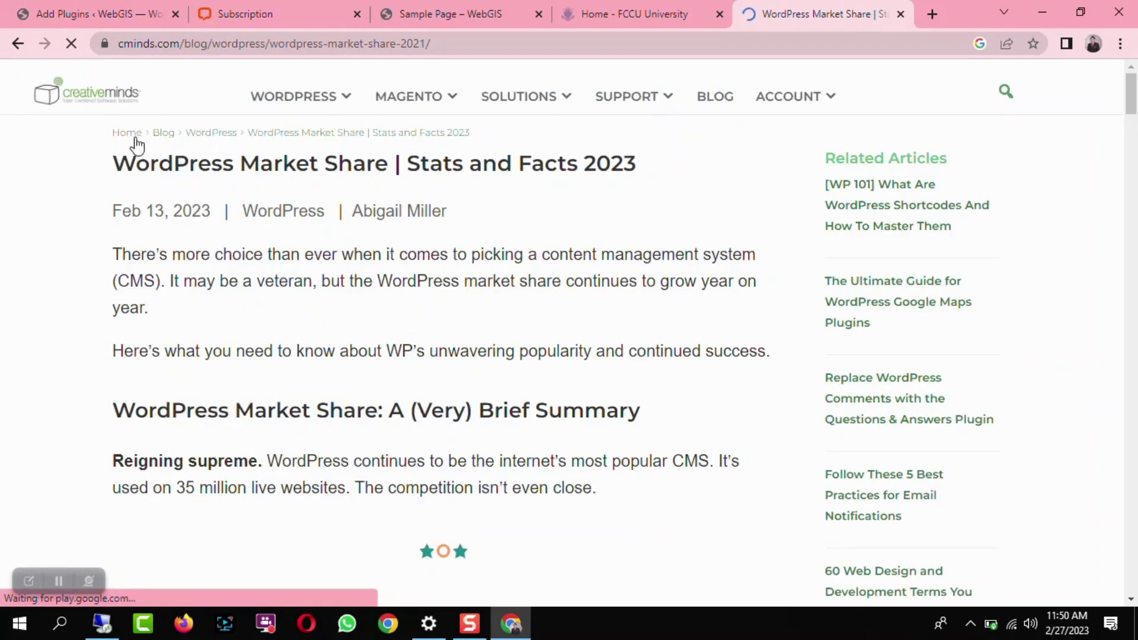
- Read through the WordPress market share article as far as the chart comparing content management systems
scroll(208, 307, down, 9)
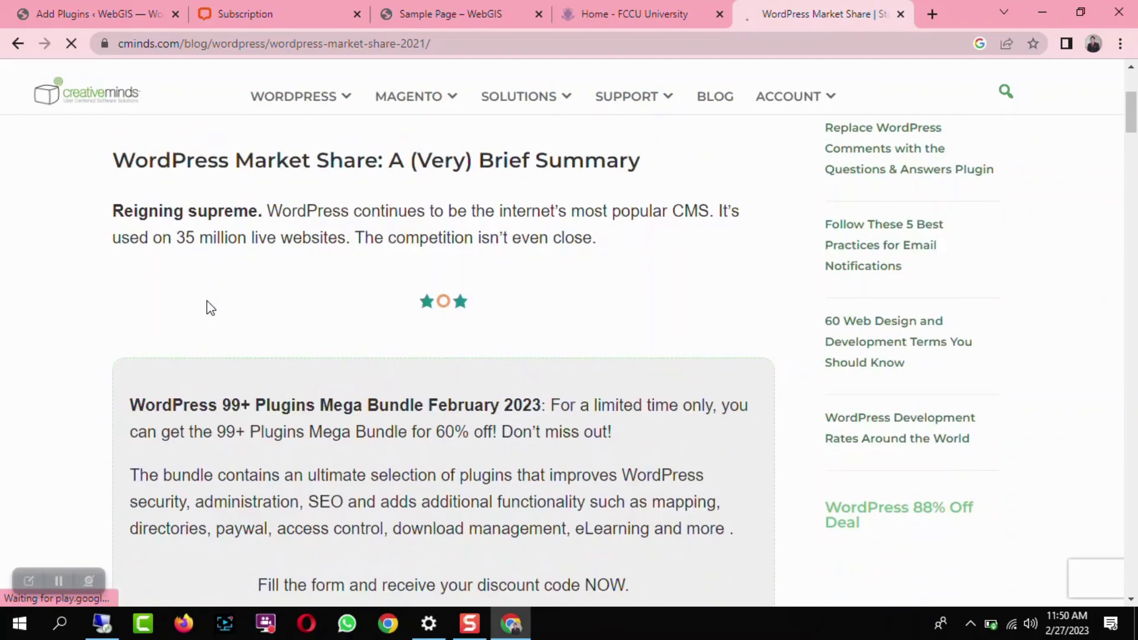
scroll(228, 320, down, 7)
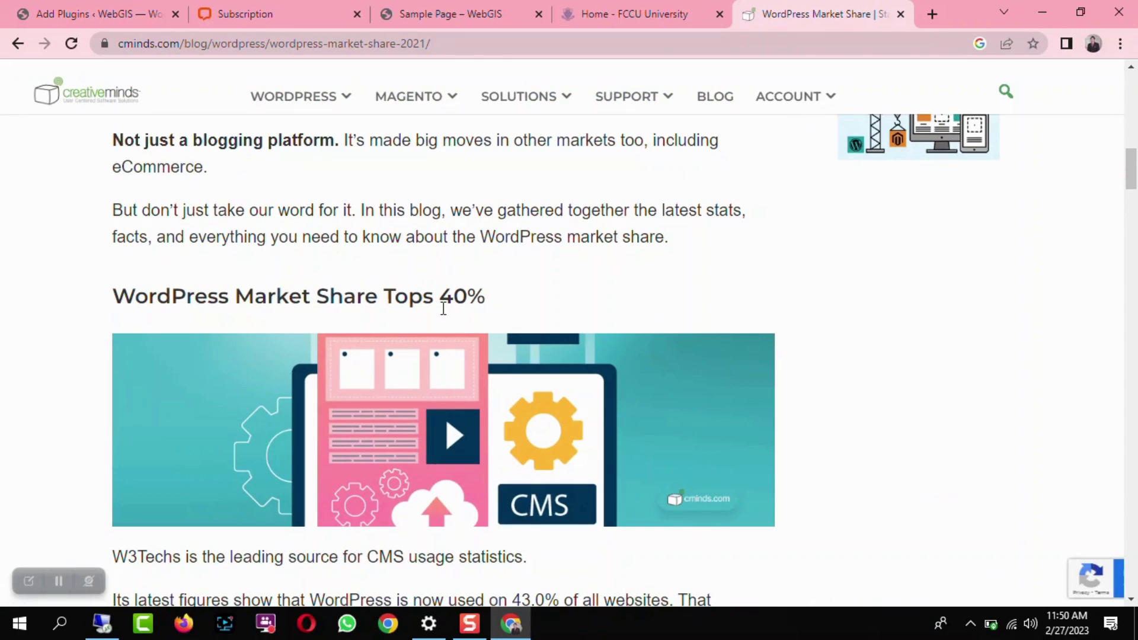
scroll(444, 308, down, 8)
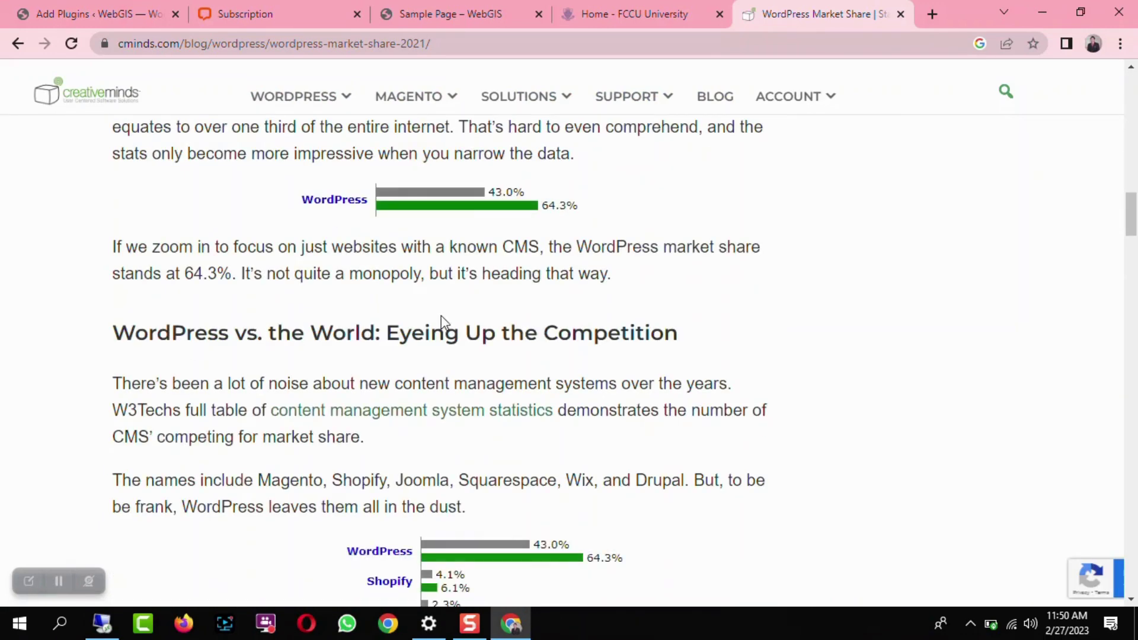
scroll(443, 323, down, 5)
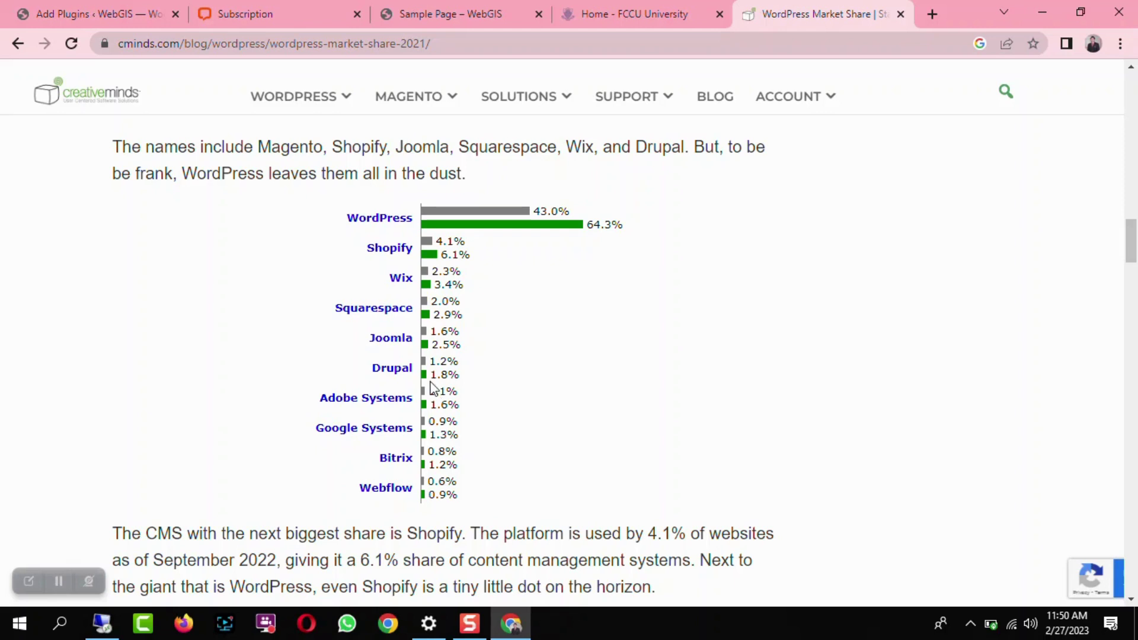
- Return to the Forman Christian College site and look over its home page from header to footer
click(656, 8)
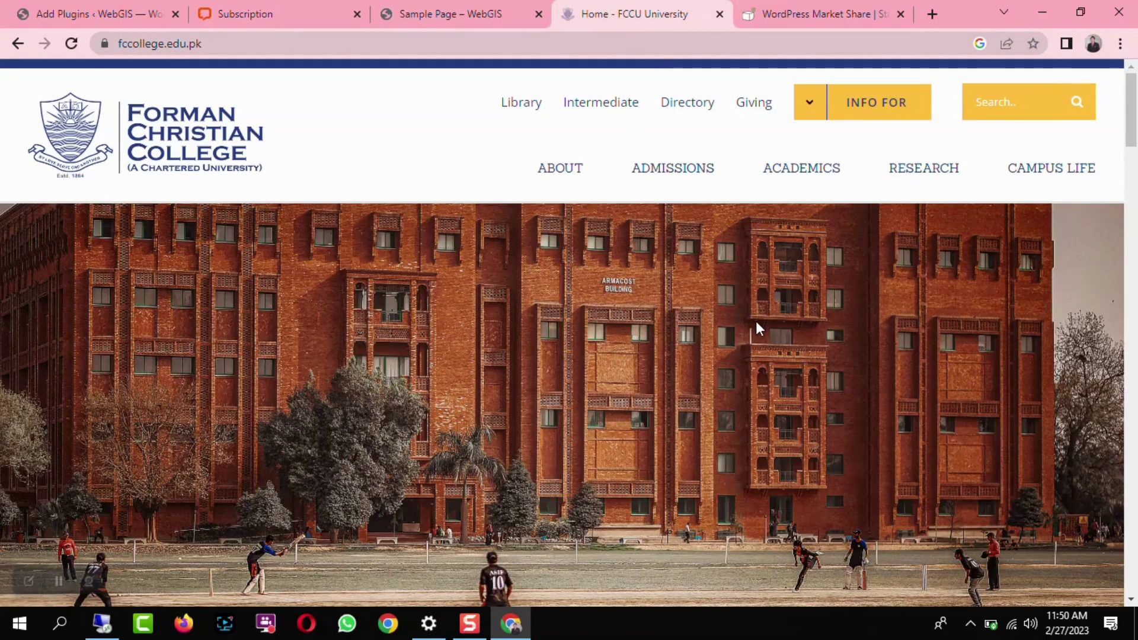
scroll(755, 332, down, 15)
scroll(755, 358, down, 20)
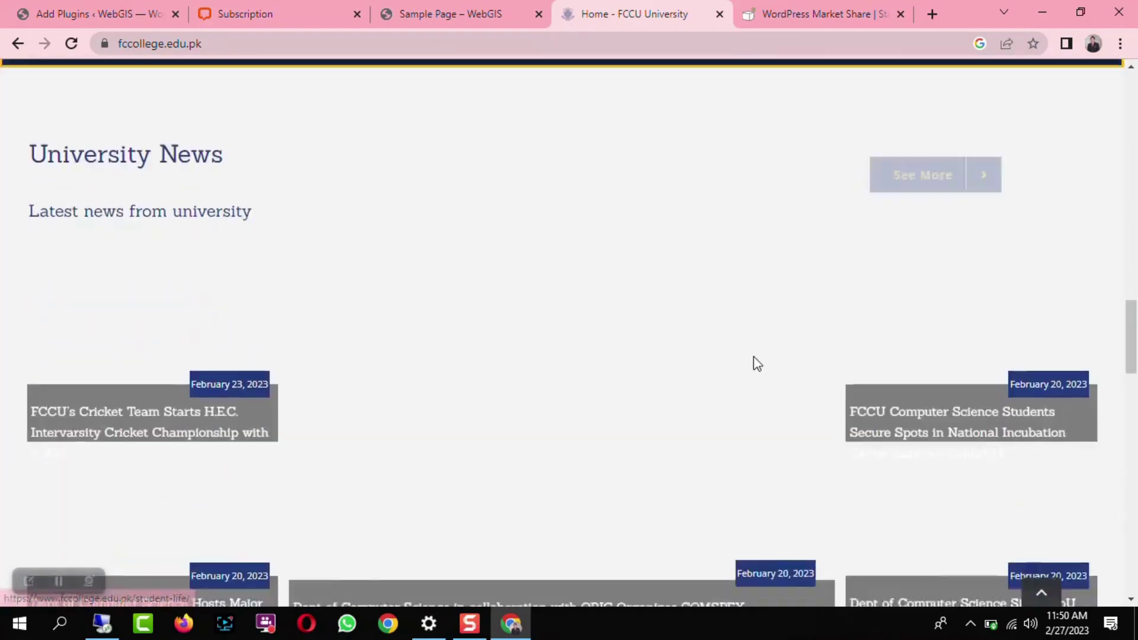
scroll(751, 415, down, 3)
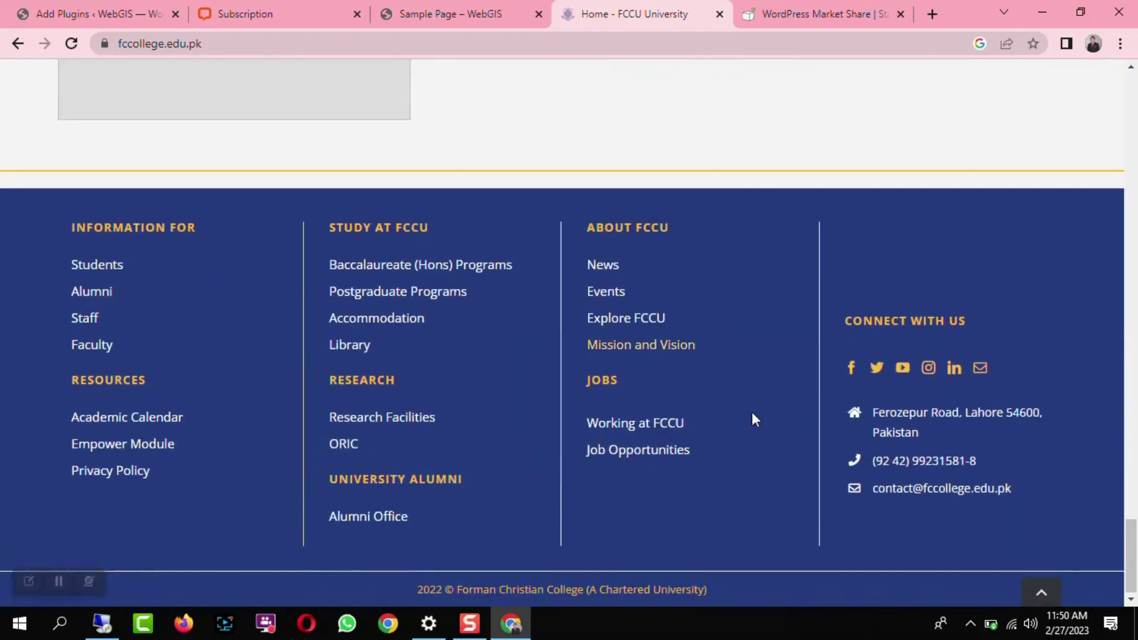
scroll(751, 418, up, 20)
scroll(739, 412, up, 15)
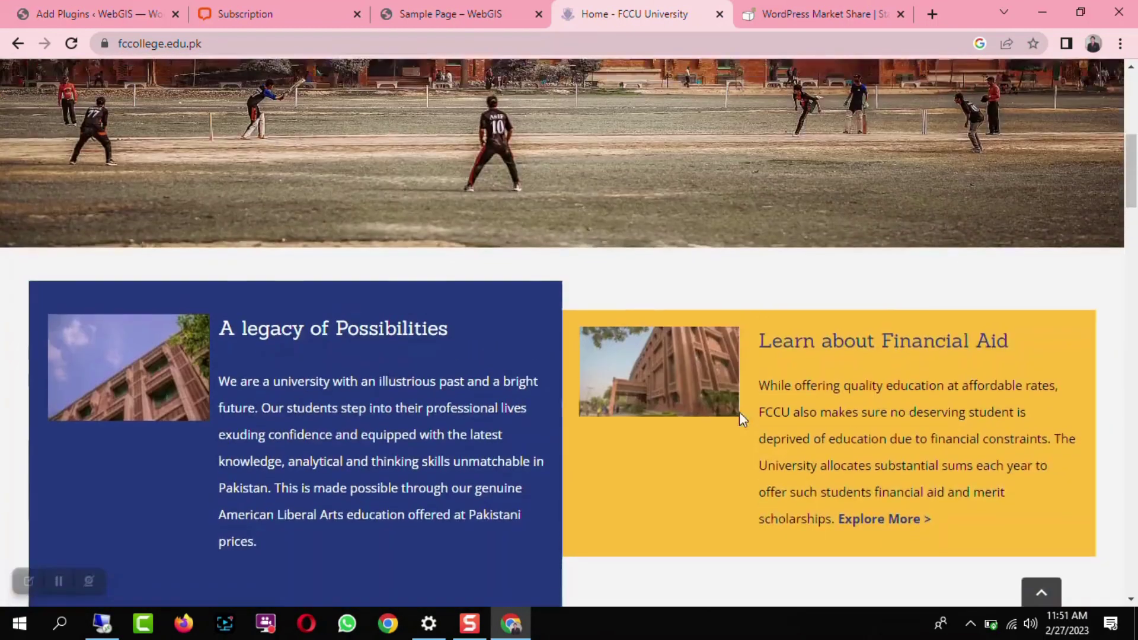
mouse_move(661, 177)
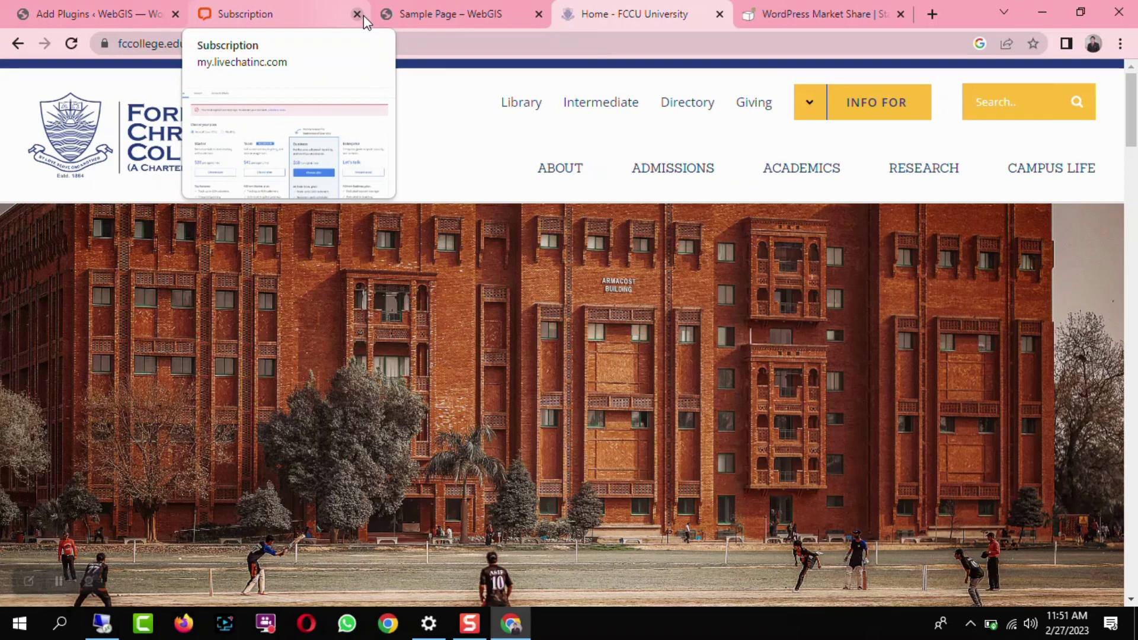
- Alternate between the WordPress market share chart and the Forman Christian College home page, glancing at the WebGIS Sample Page
click(869, 10)
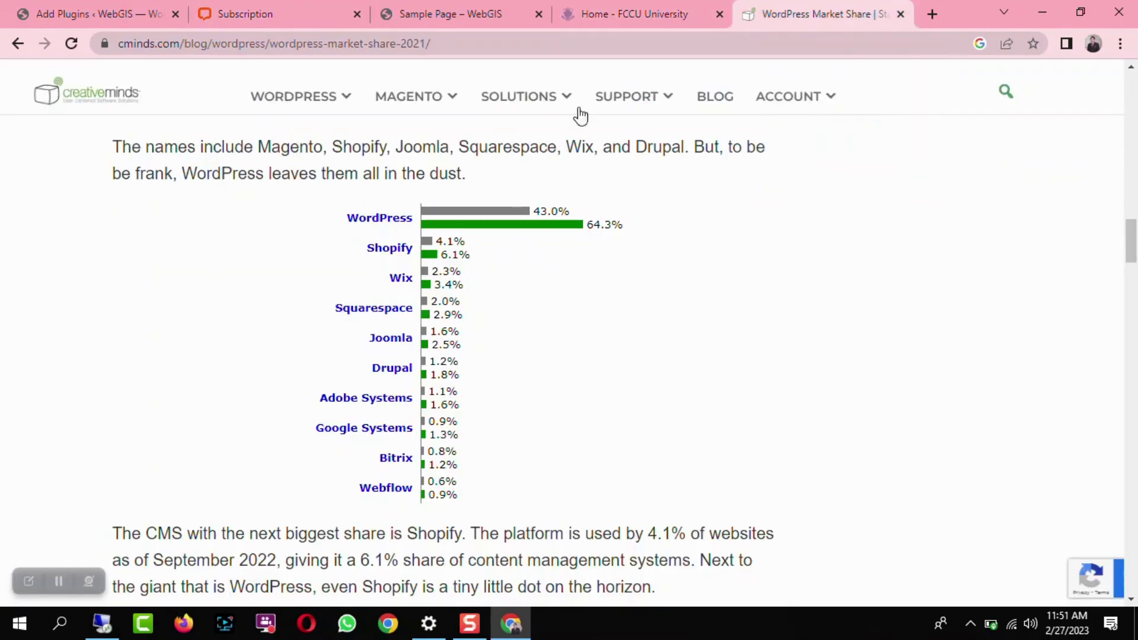
click(480, 13)
click(622, 17)
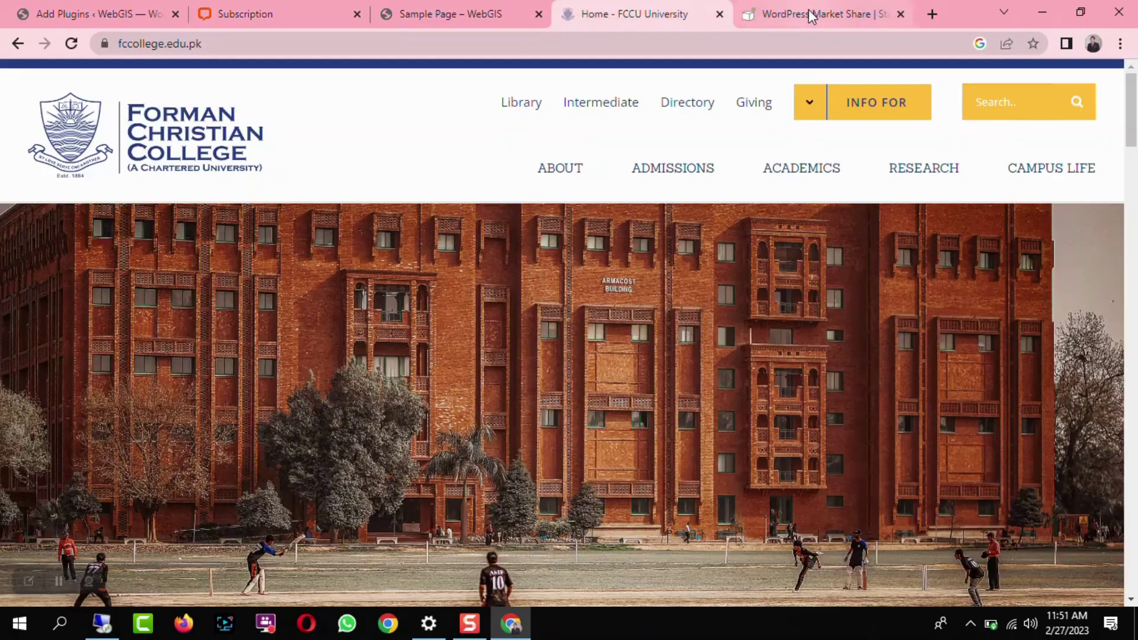
click(806, 12)
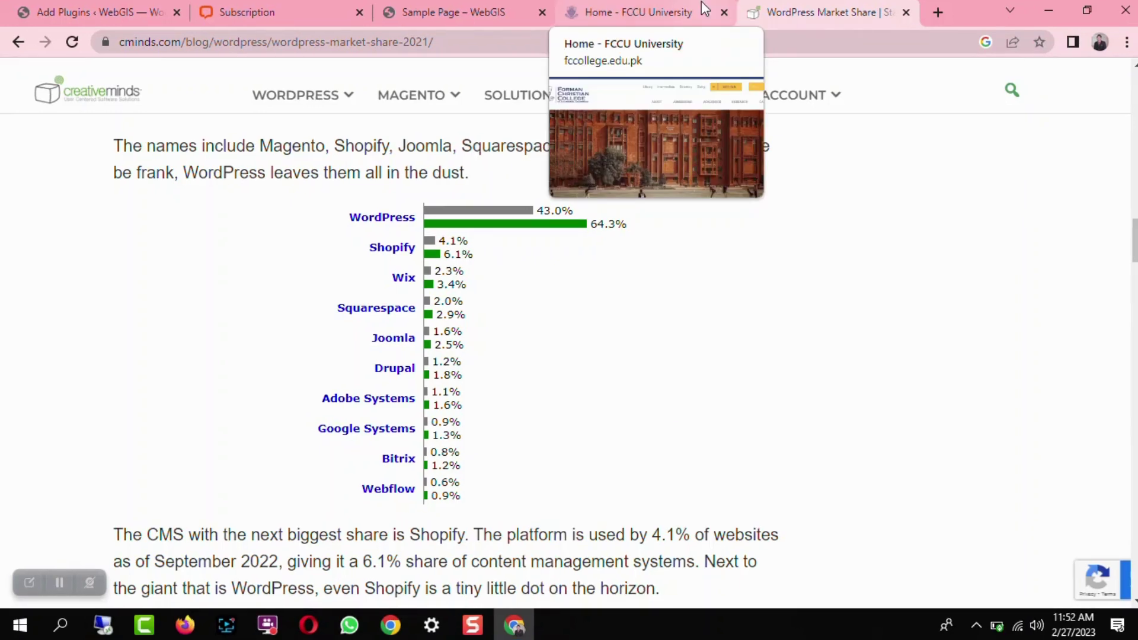
click(613, 12)
click(816, 13)
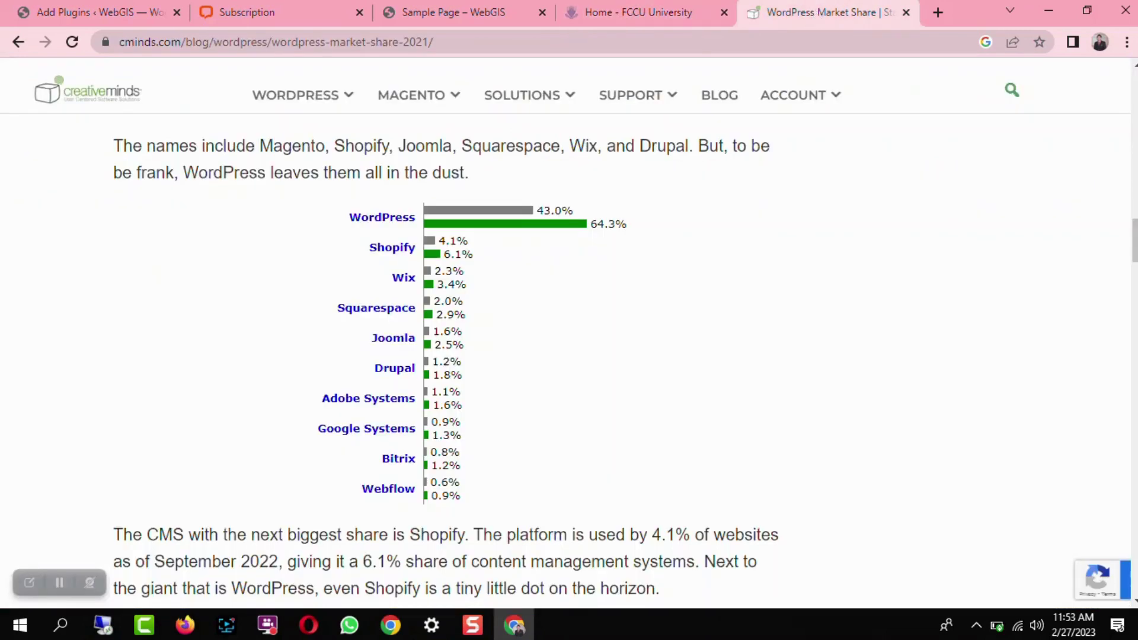
- Switch to the remote desktop and open the www root folder of the Laragon server in File Explorer
click(103, 627)
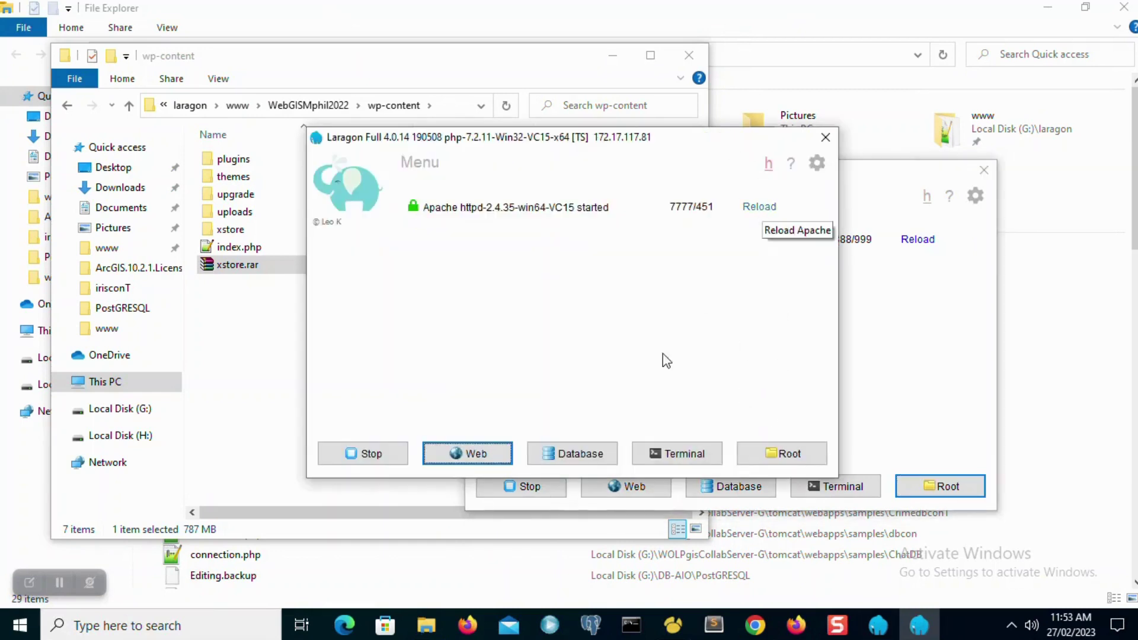
click(771, 454)
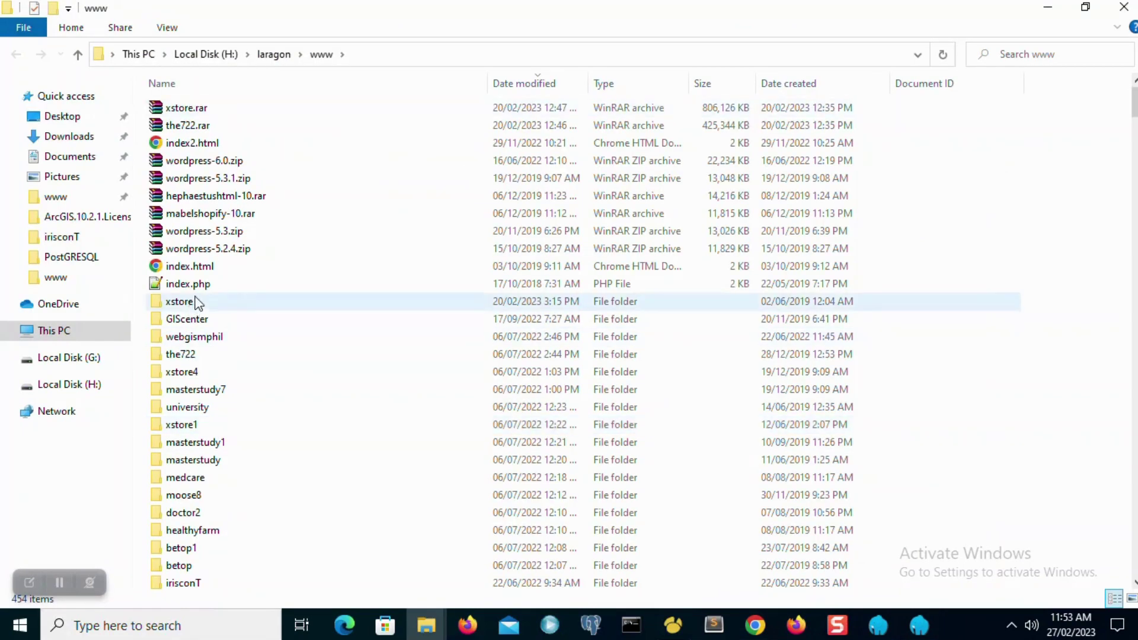
- Open index.html from the www folder in Notepad++, read its embed code to the end of the line, and close the file
click(195, 266)
right_click(195, 266)
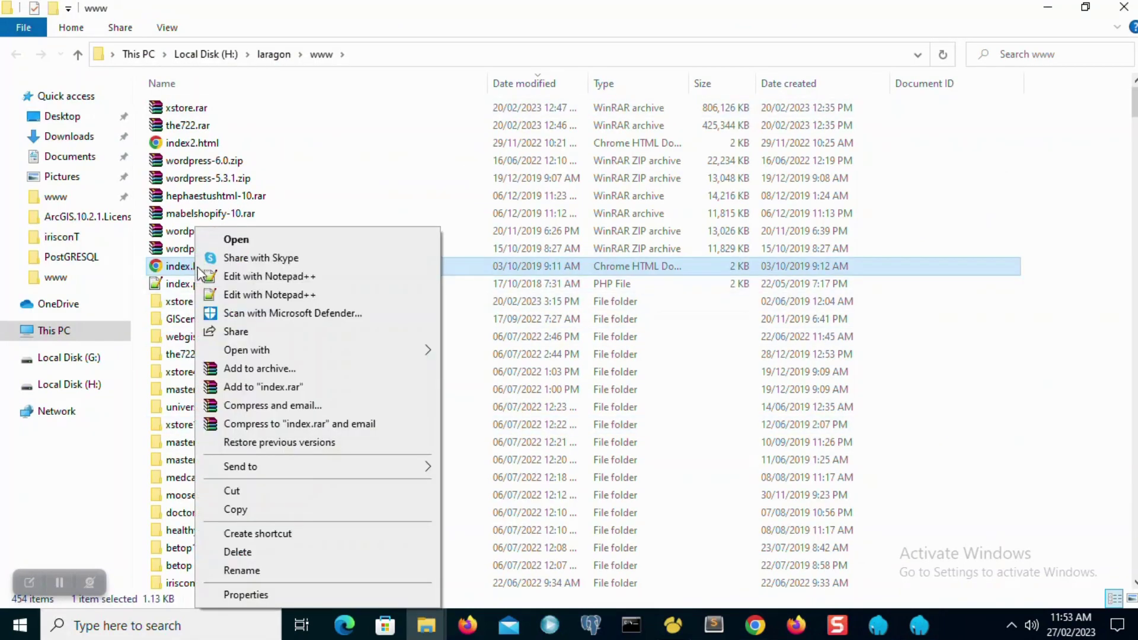
click(240, 275)
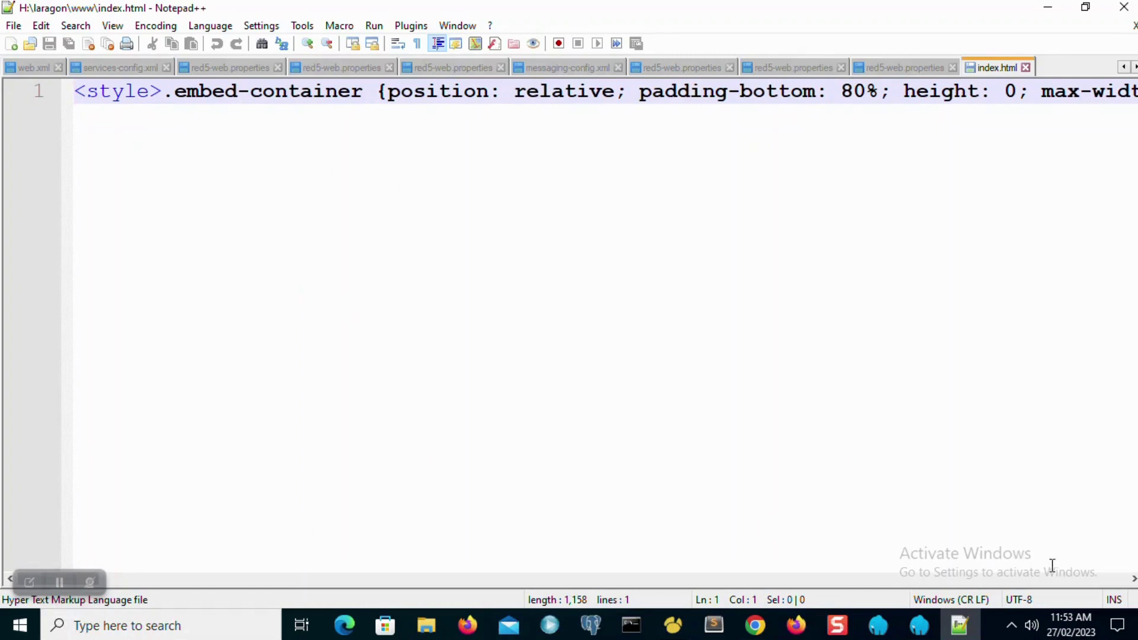
click(1132, 579)
drag(1132, 579, 1132, 579)
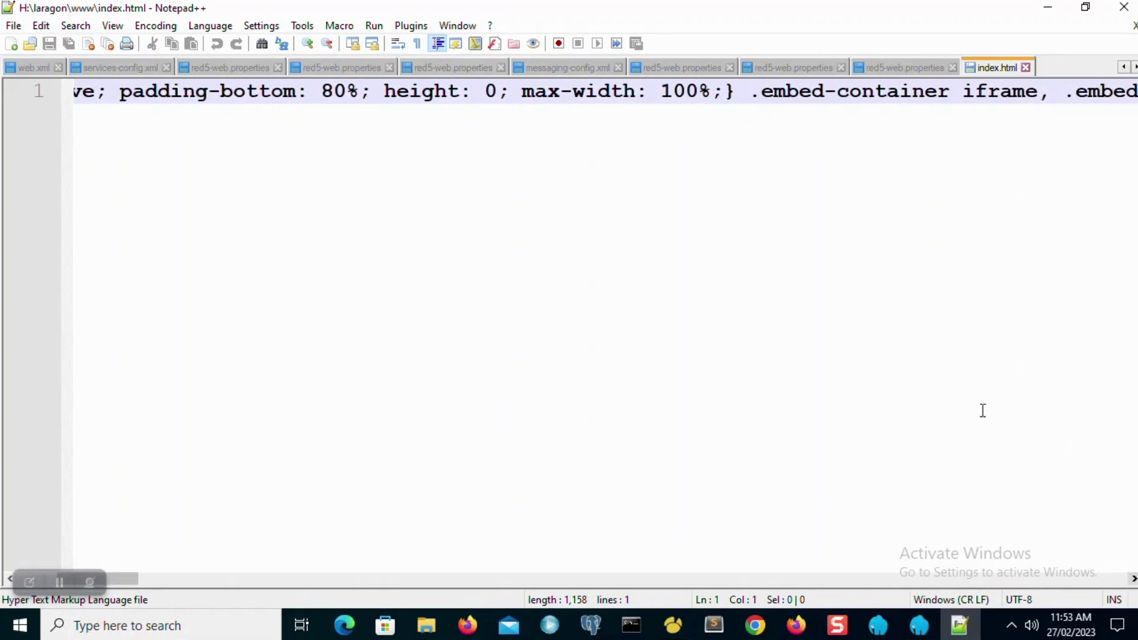
click(443, 579)
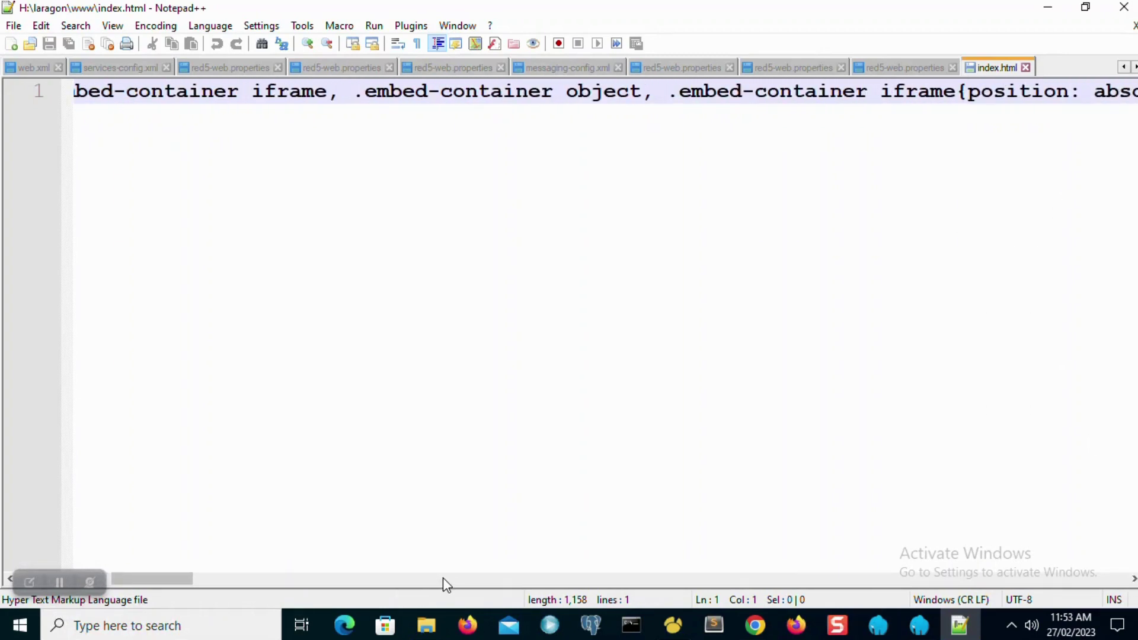
click(443, 579)
key(End)
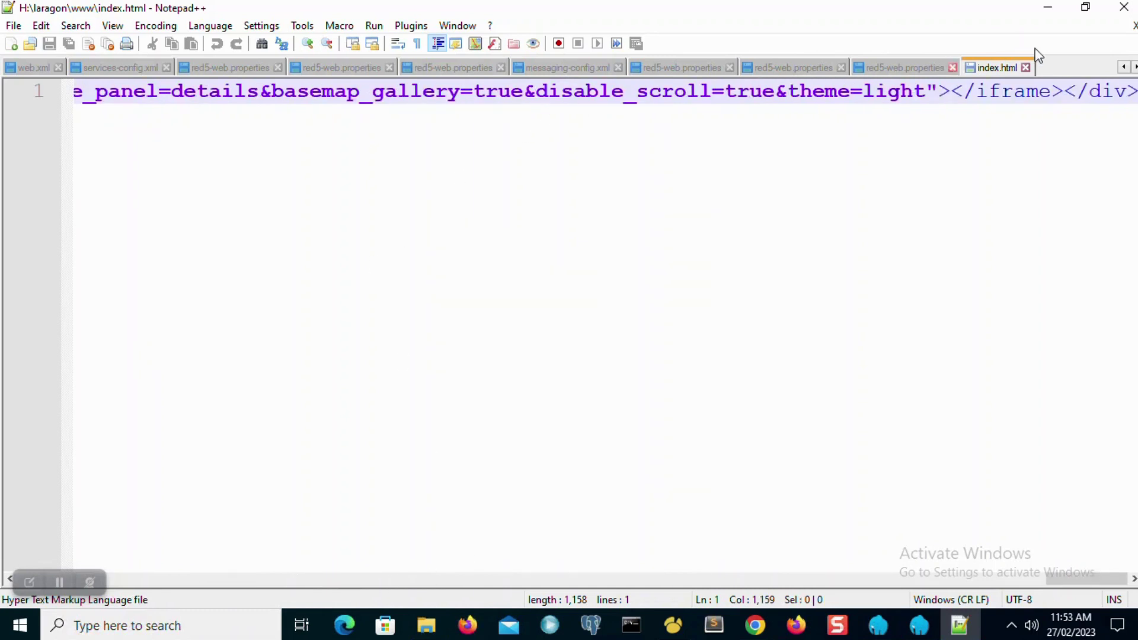
click(1029, 67)
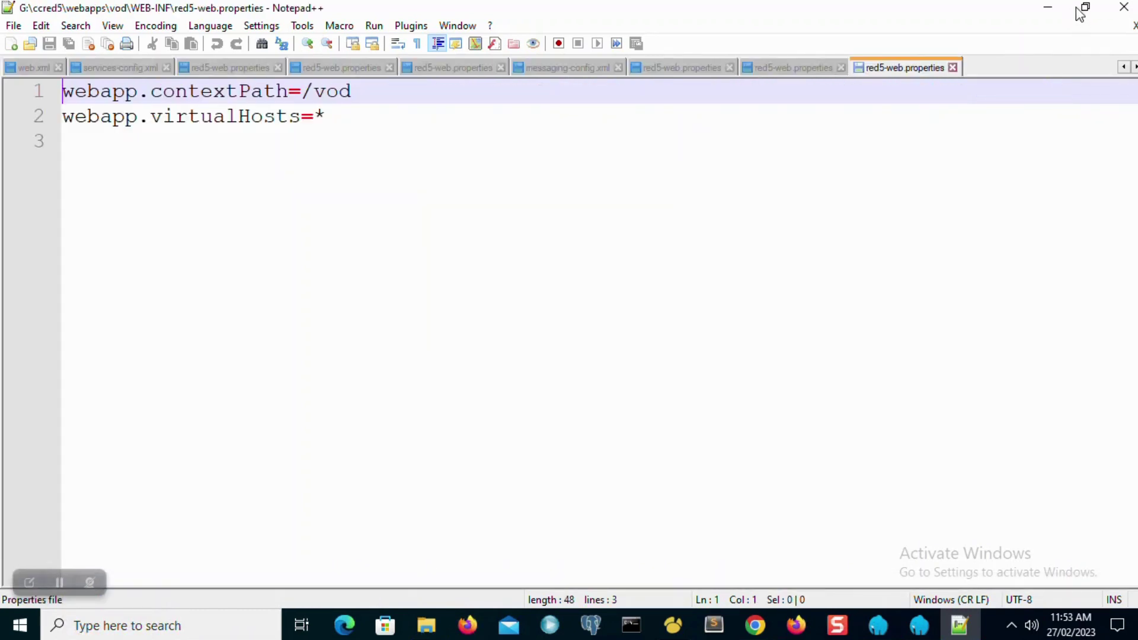
click(1051, 11)
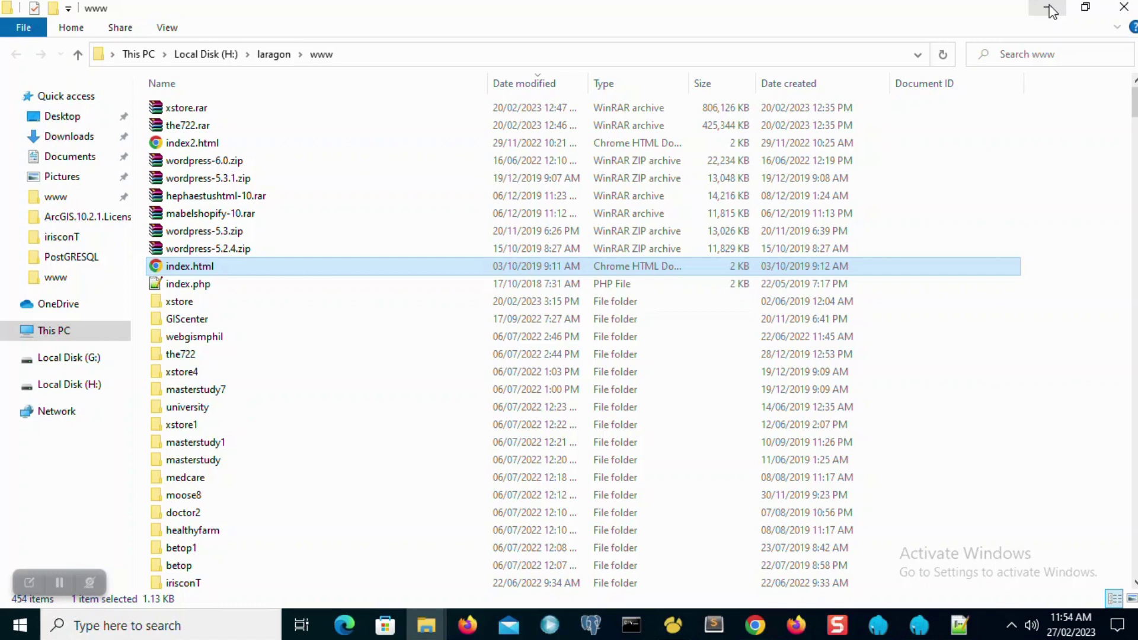
- Look inside the xstore folder of the www directory, go back, and leave the remote desktop for the local browser
mouse_move(681, 6)
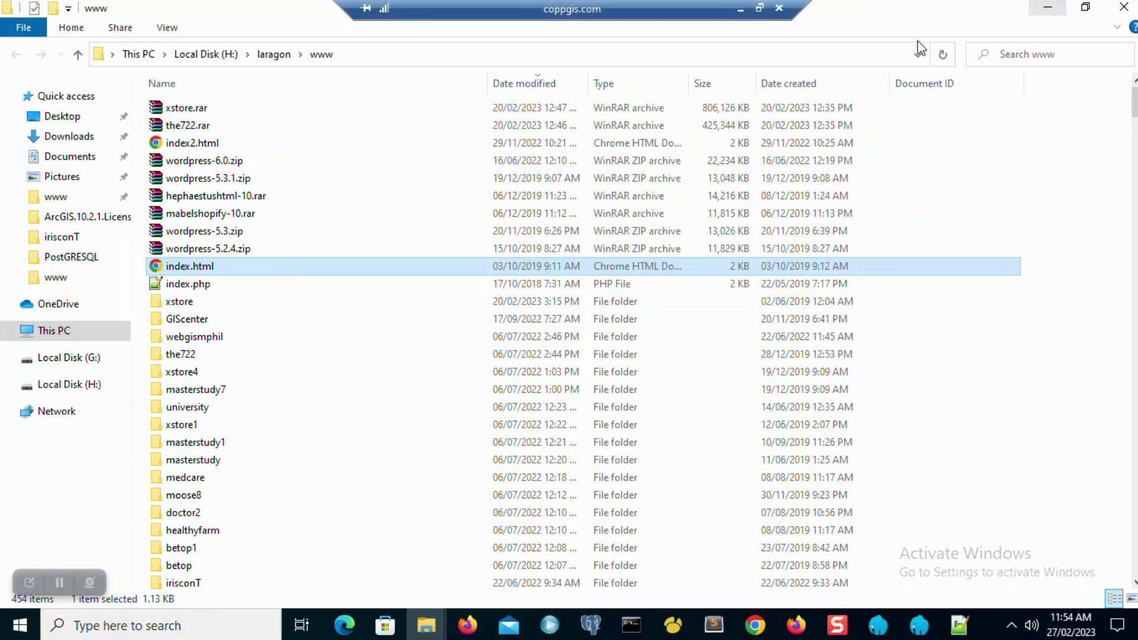
click(186, 305)
double_click(186, 311)
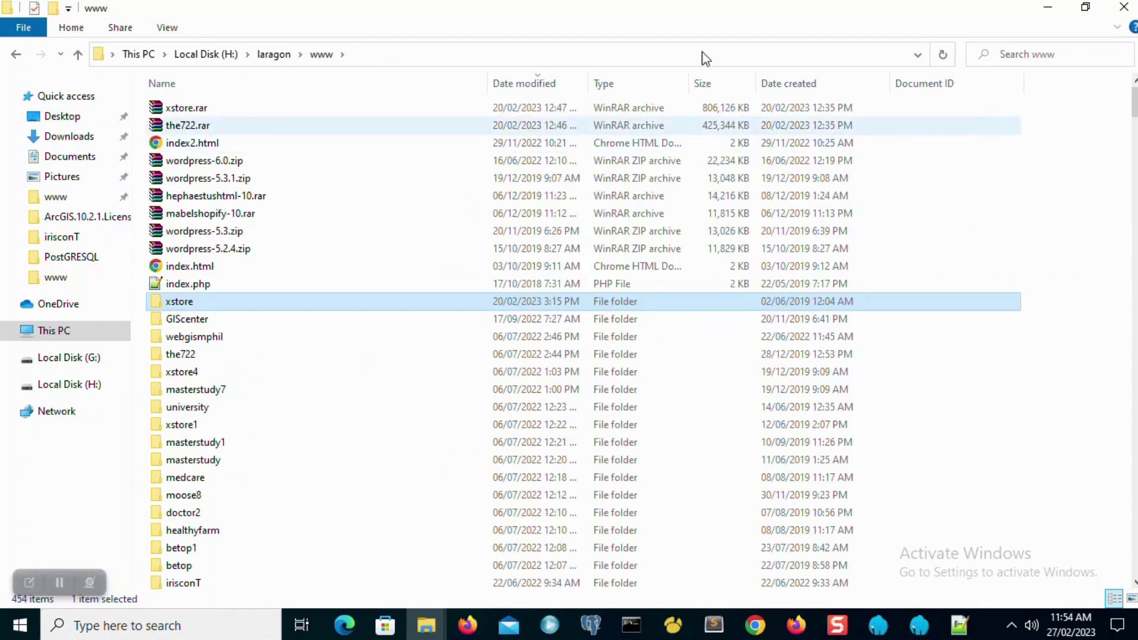
click(1047, 7)
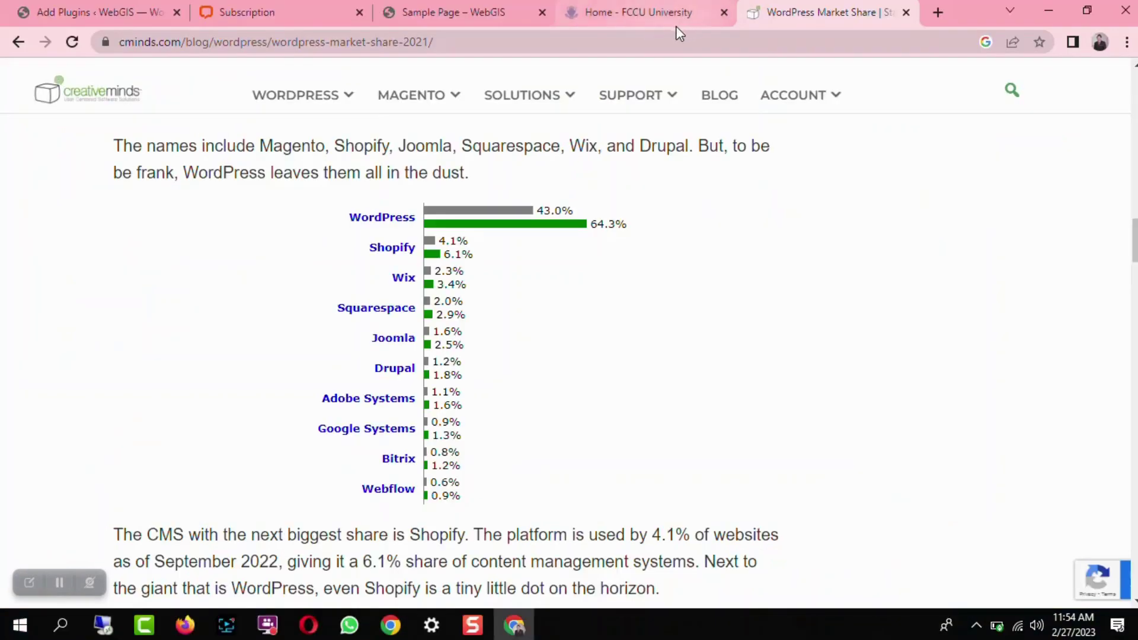
- Load the site coppgis.com:7777/xstore in a new browser tab
click(938, 12)
text(coppgis.com)
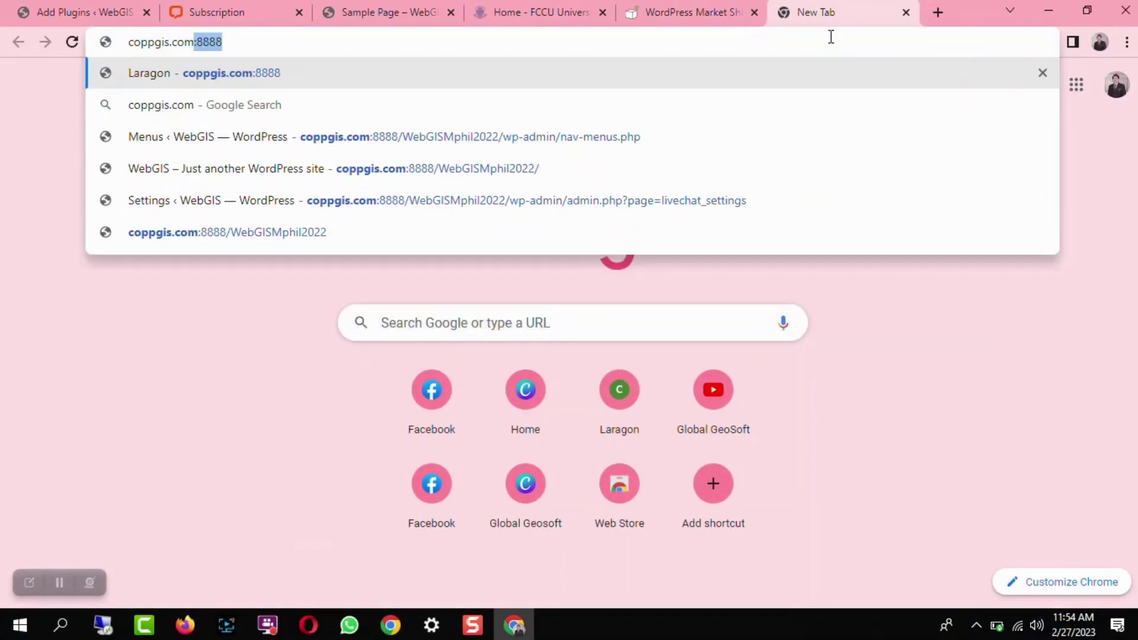
text(:7777)
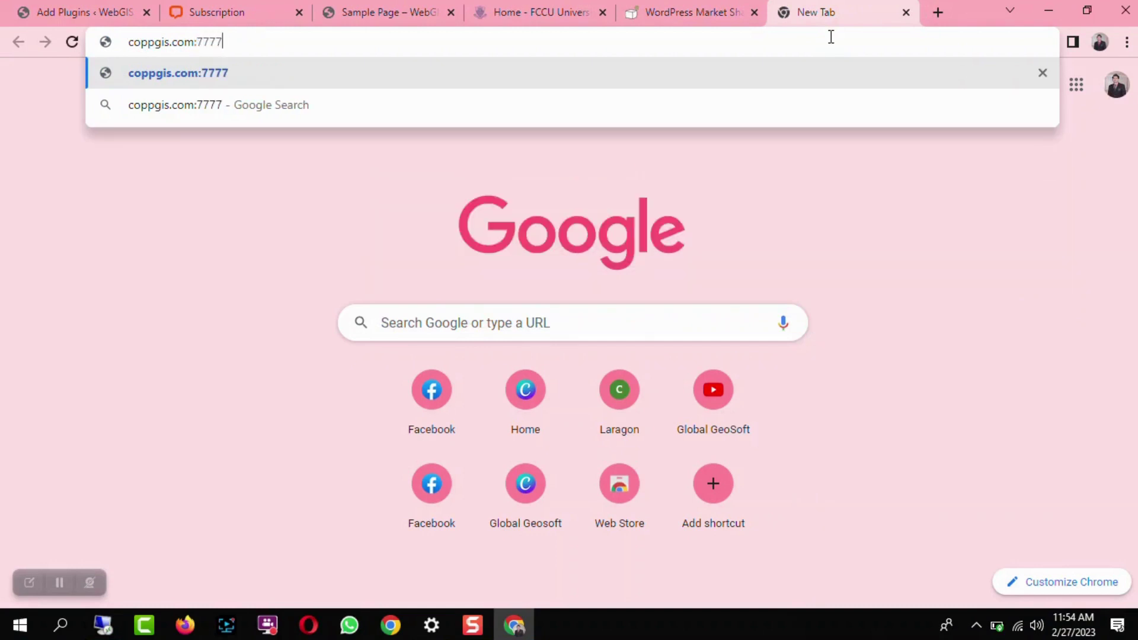
text(/xstore)
key(Return)
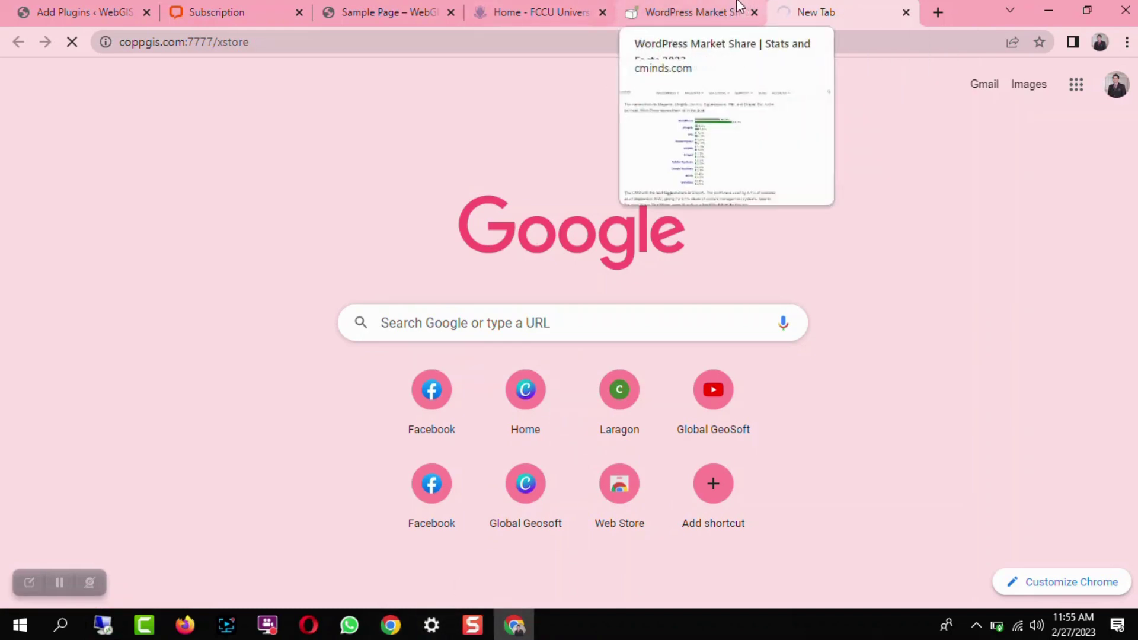
- Switch to the remote desktop and inspect the extracted xstore site down to its wp-content folder, returning to WebGISMphil2022's wp-content
click(98, 629)
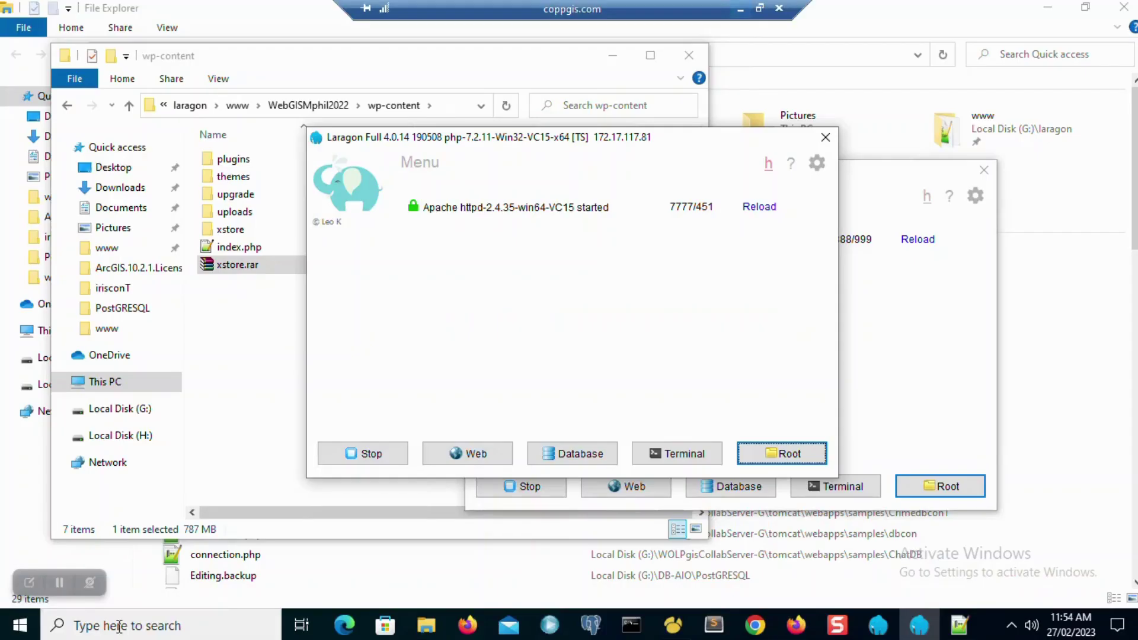
click(963, 325)
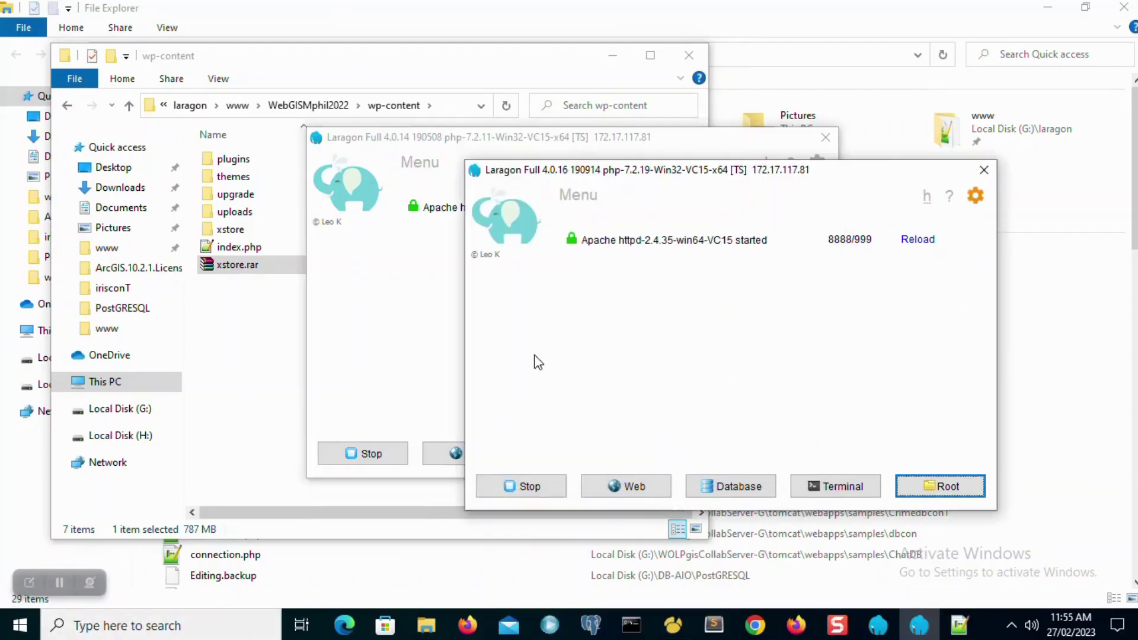
click(202, 364)
click(232, 231)
double_click(232, 235)
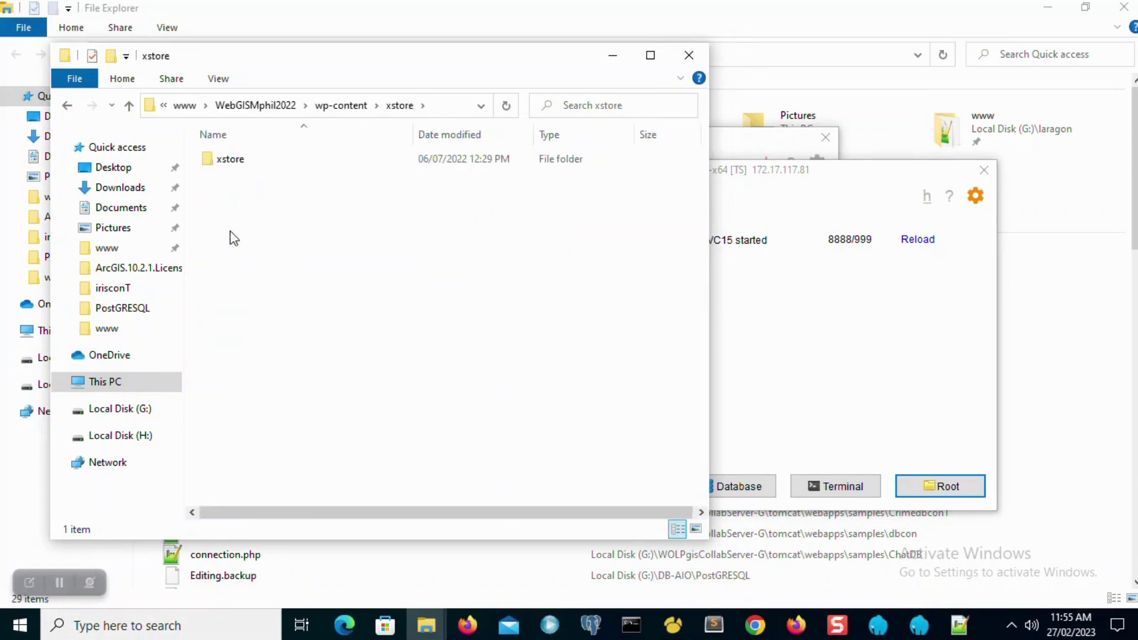
double_click(246, 158)
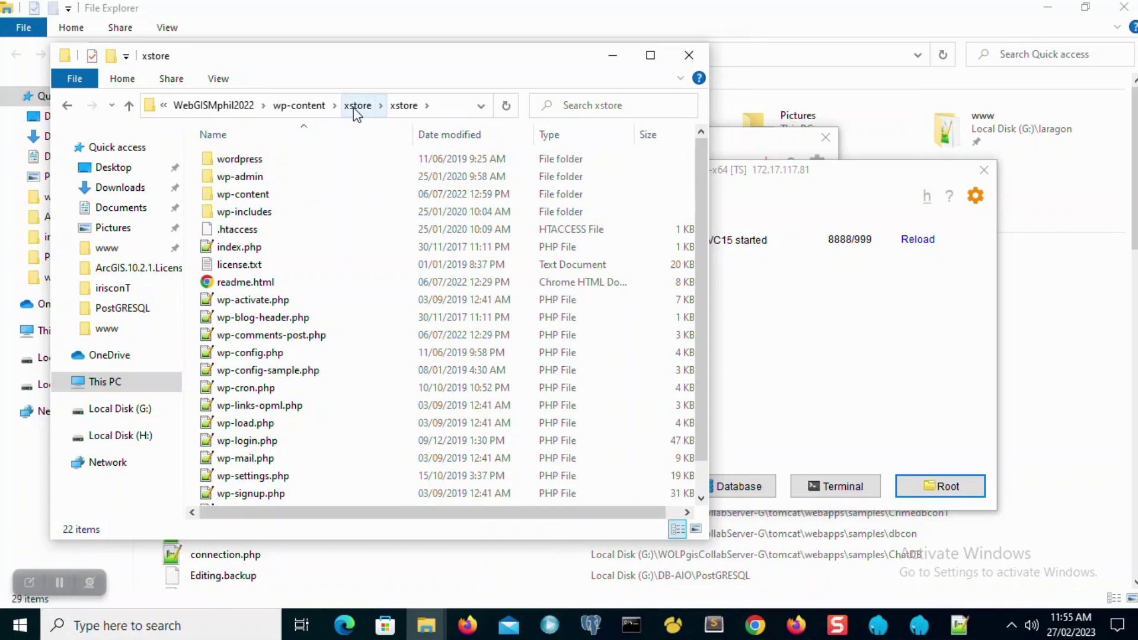
double_click(237, 199)
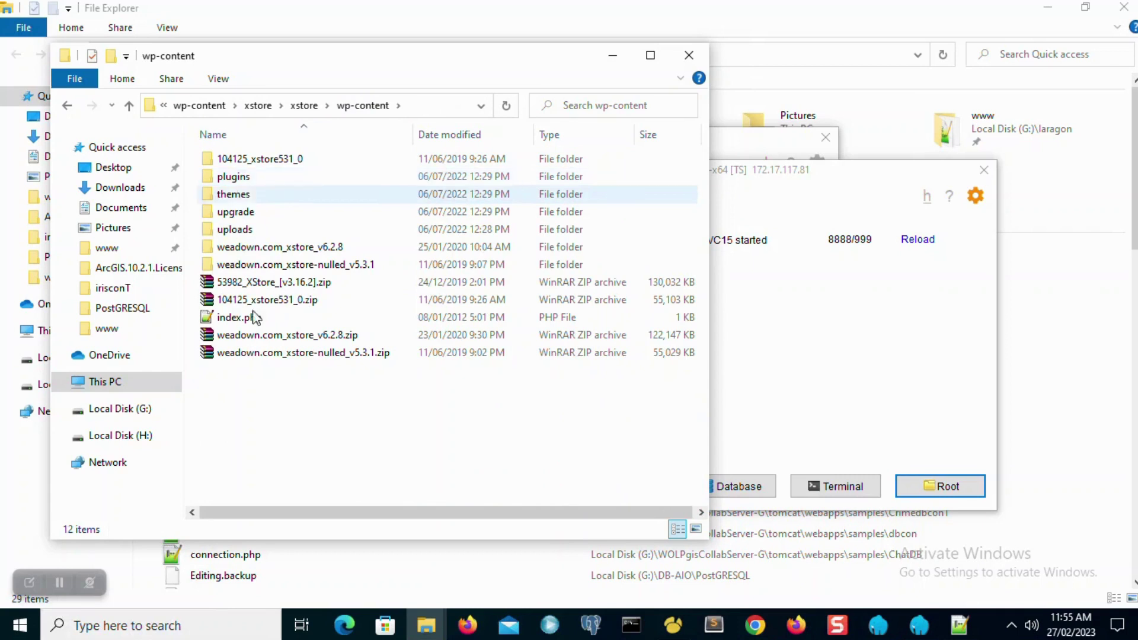
click(306, 106)
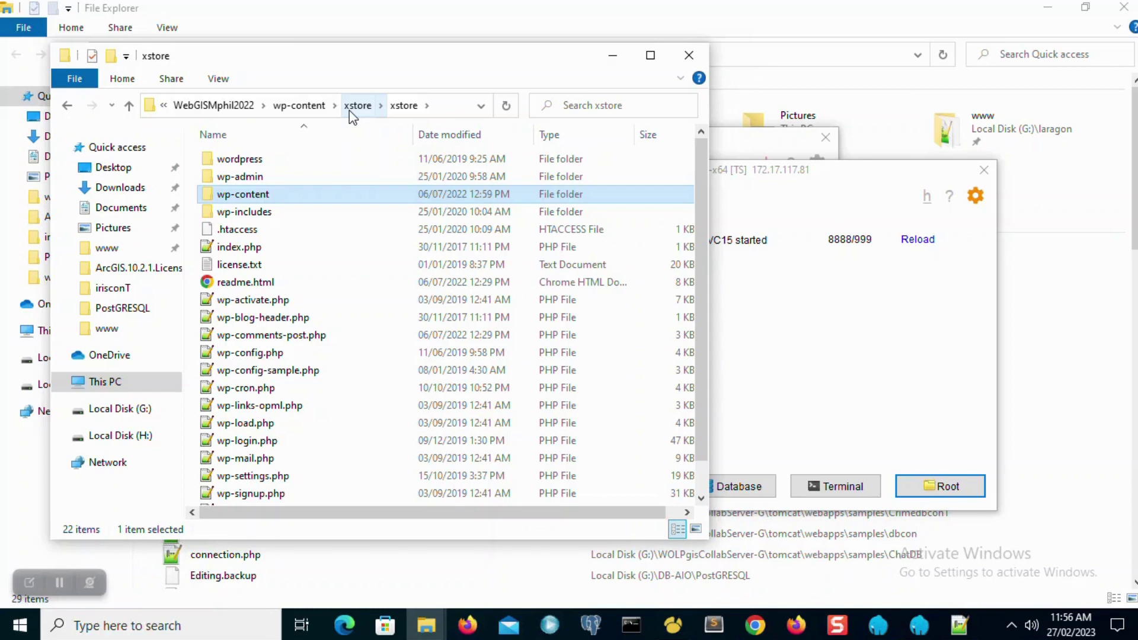
click(349, 111)
click(350, 109)
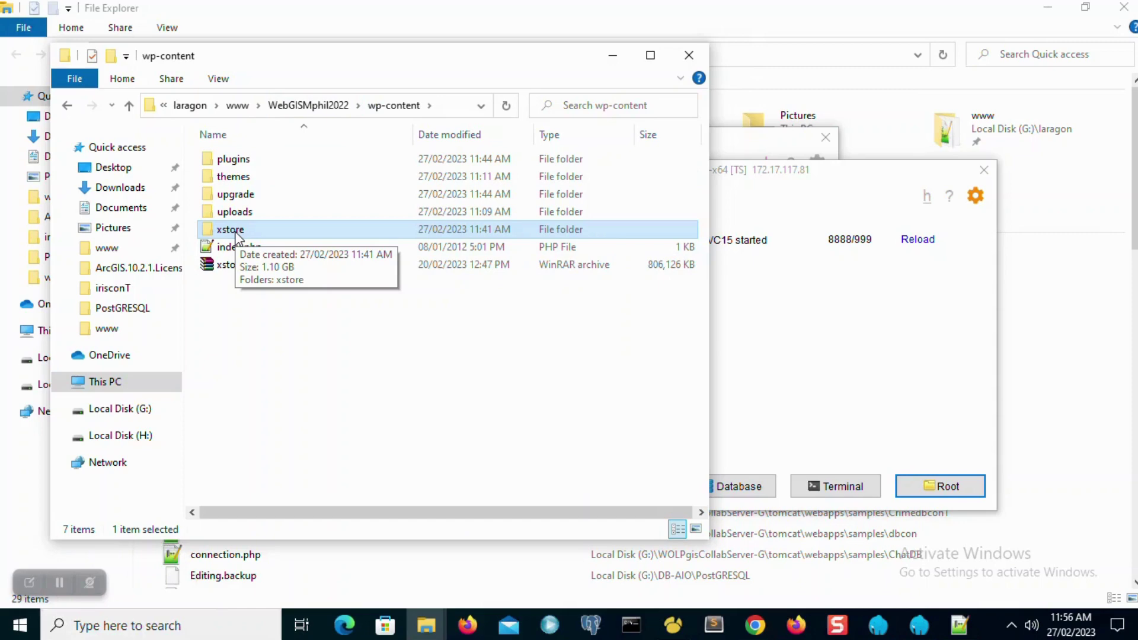
- Copy the xstore and xstore-child folders from the themes folder of the extracted xstore site
double_click(235, 231)
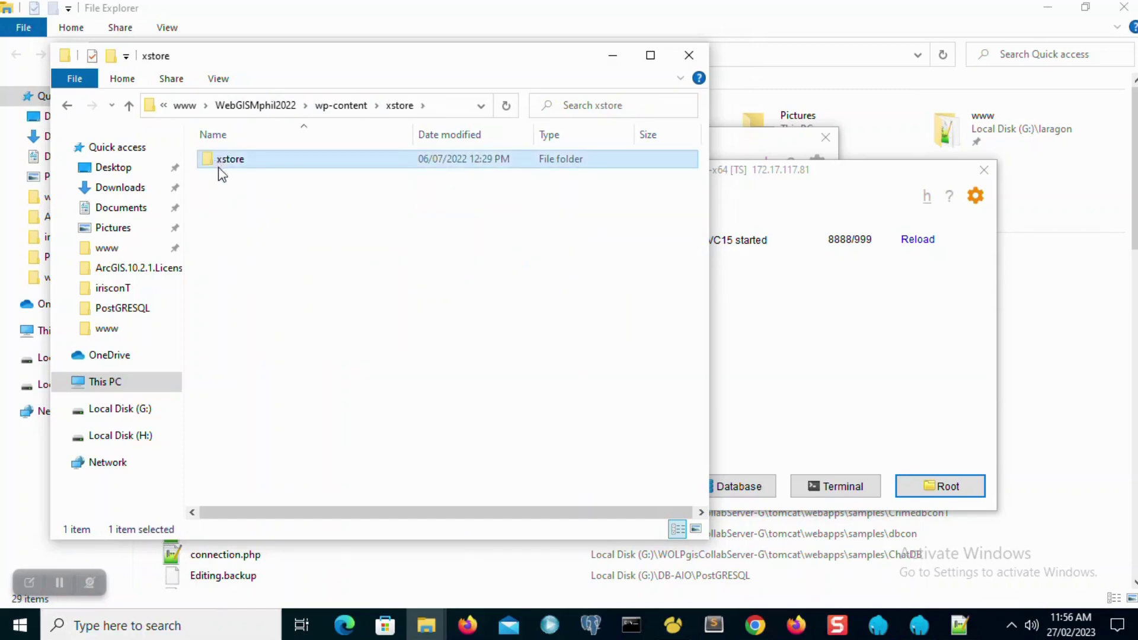
double_click(222, 162)
double_click(245, 195)
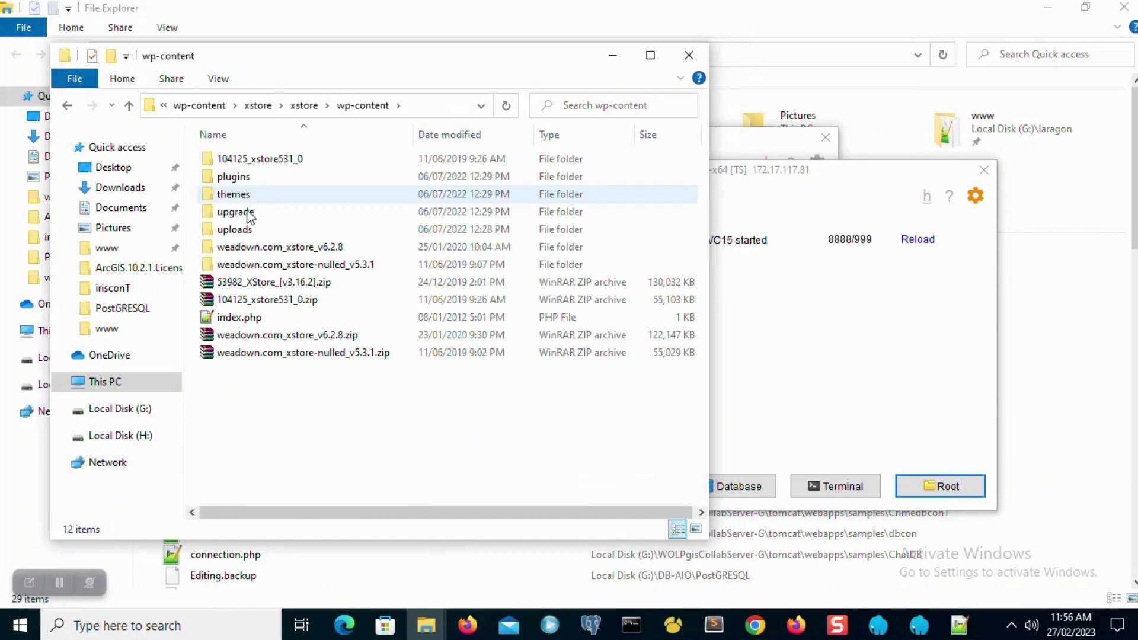
double_click(241, 195)
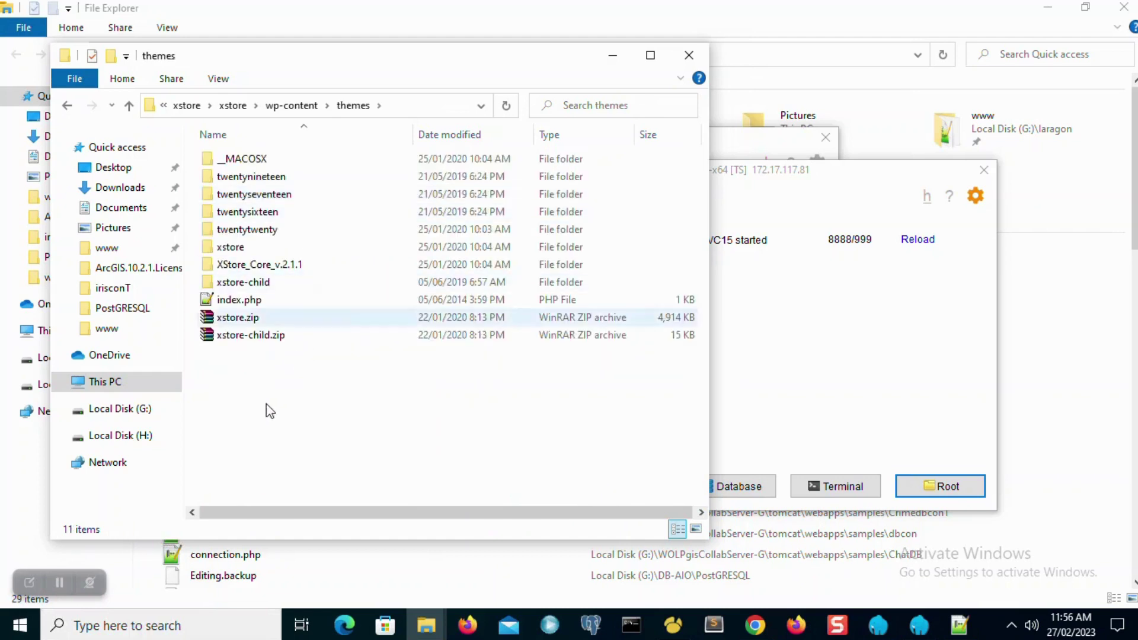
click(232, 248)
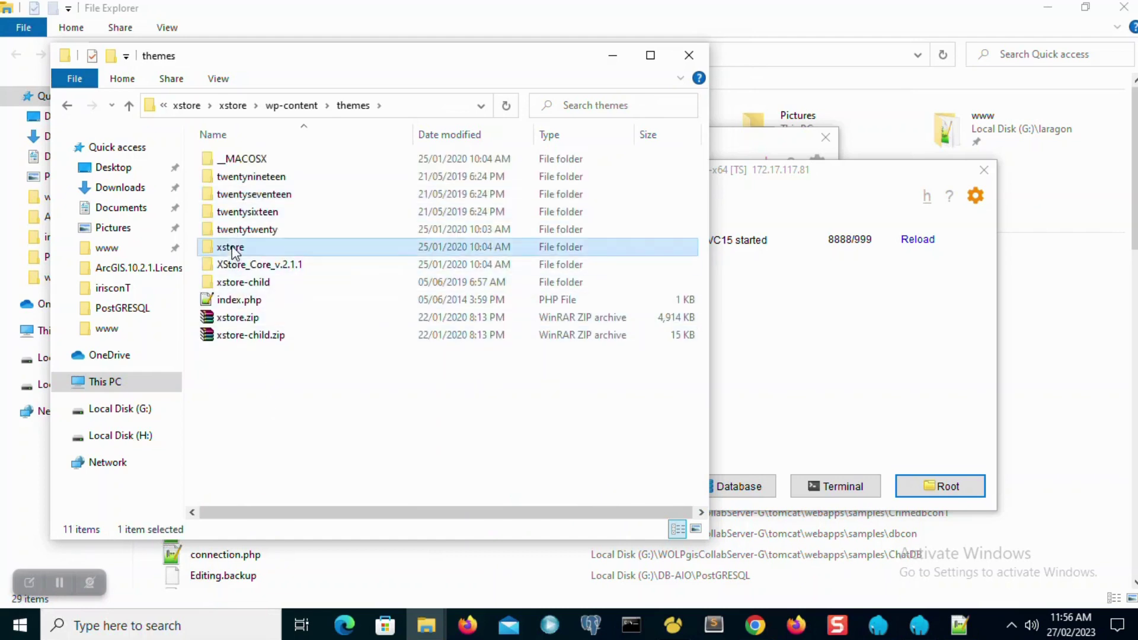
ctrl+click(255, 283)
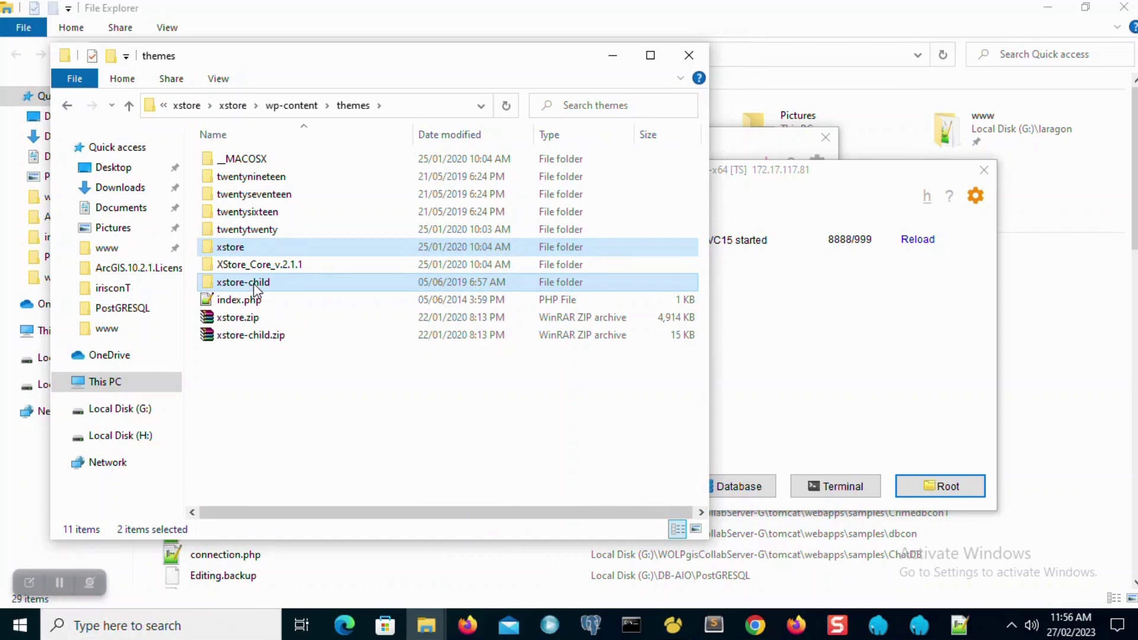
right_click(254, 285)
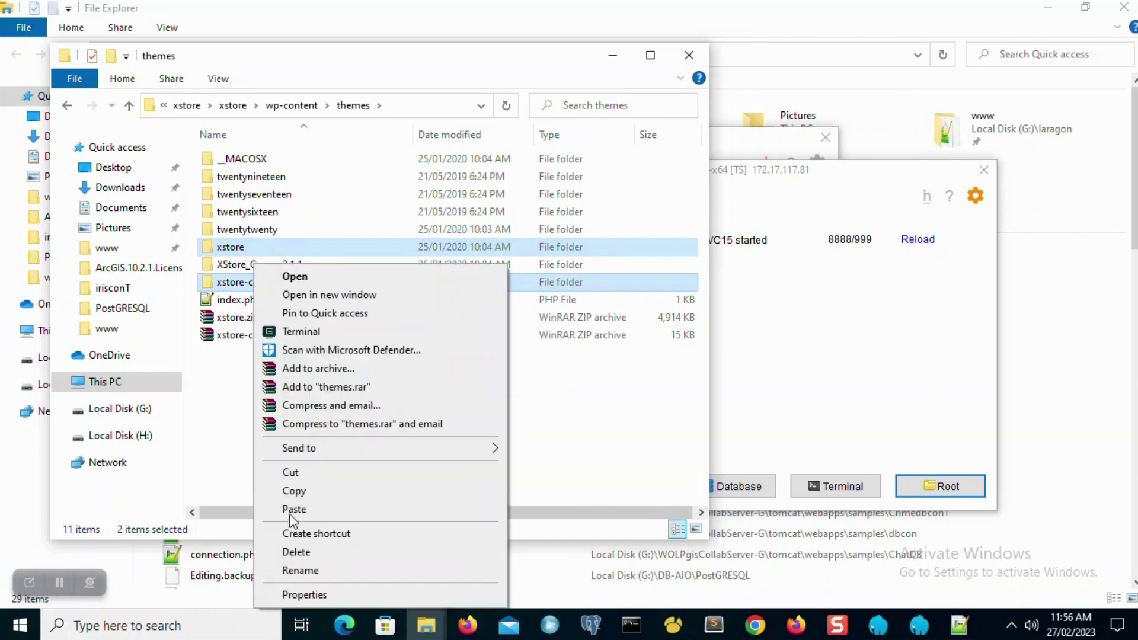
click(293, 492)
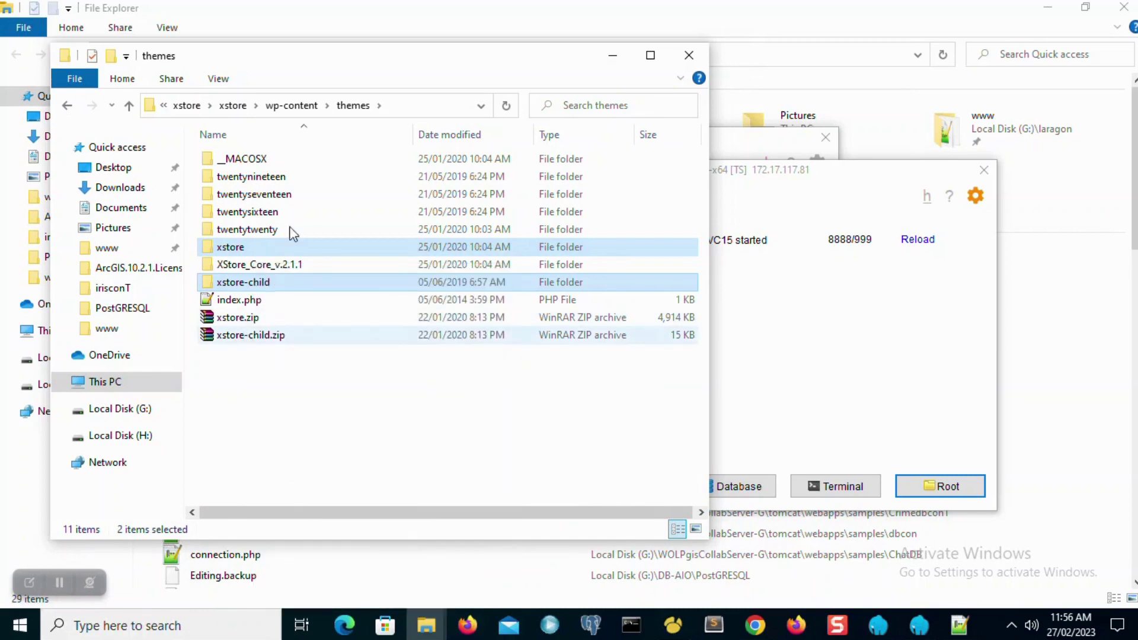
- Paste the copied theme folders into the themes folder under WebGISMphil2022's wp-content
click(286, 112)
click(237, 111)
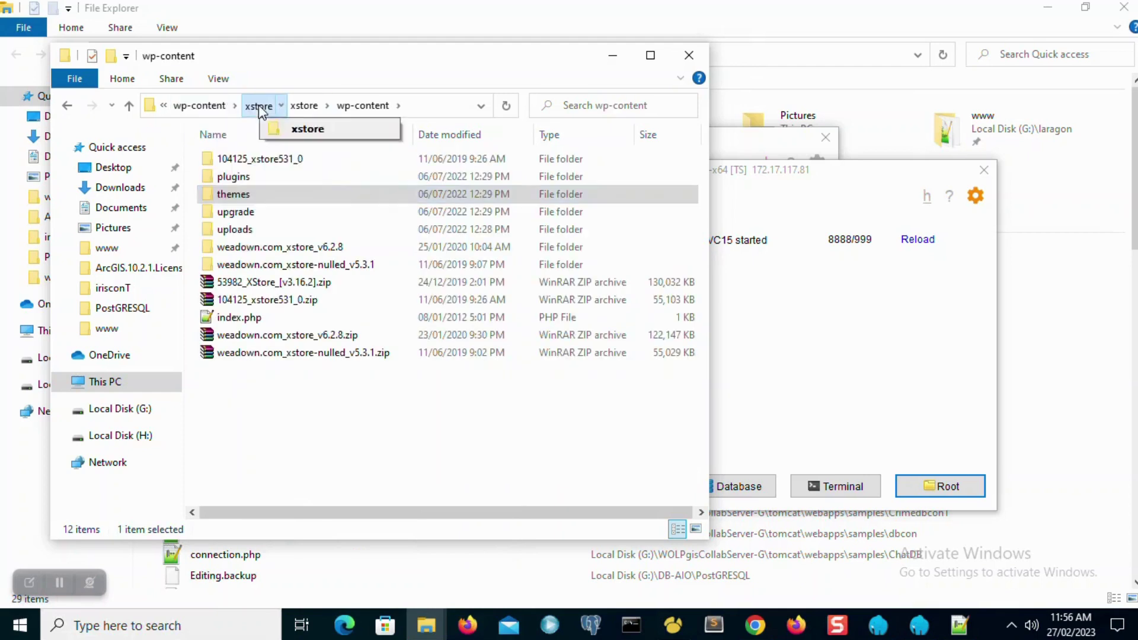
click(260, 111)
click(335, 107)
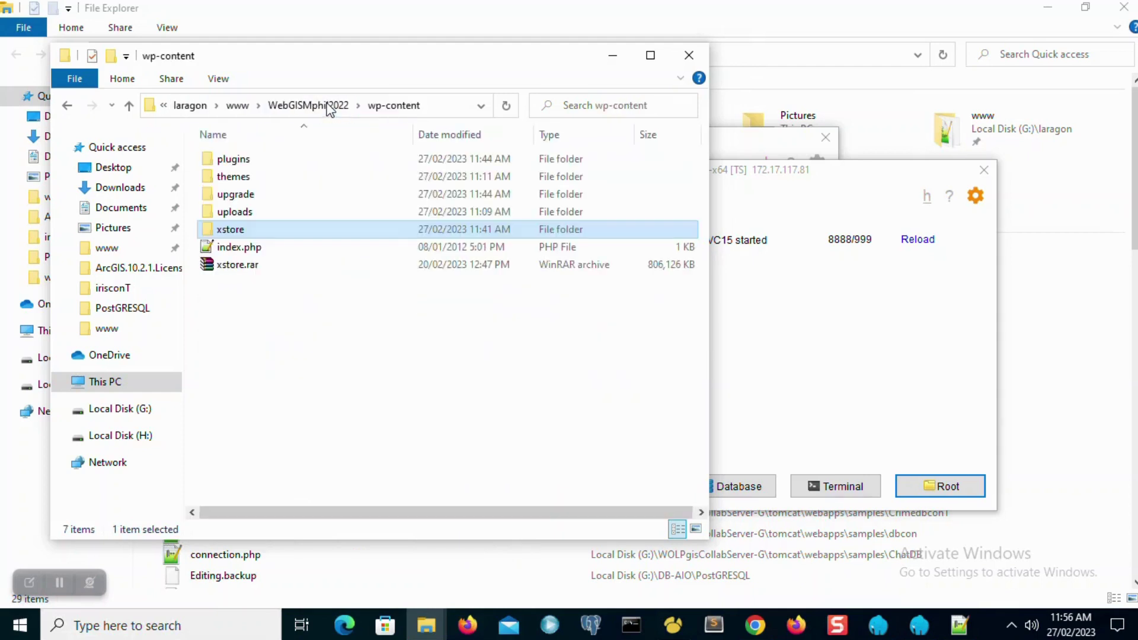
double_click(240, 176)
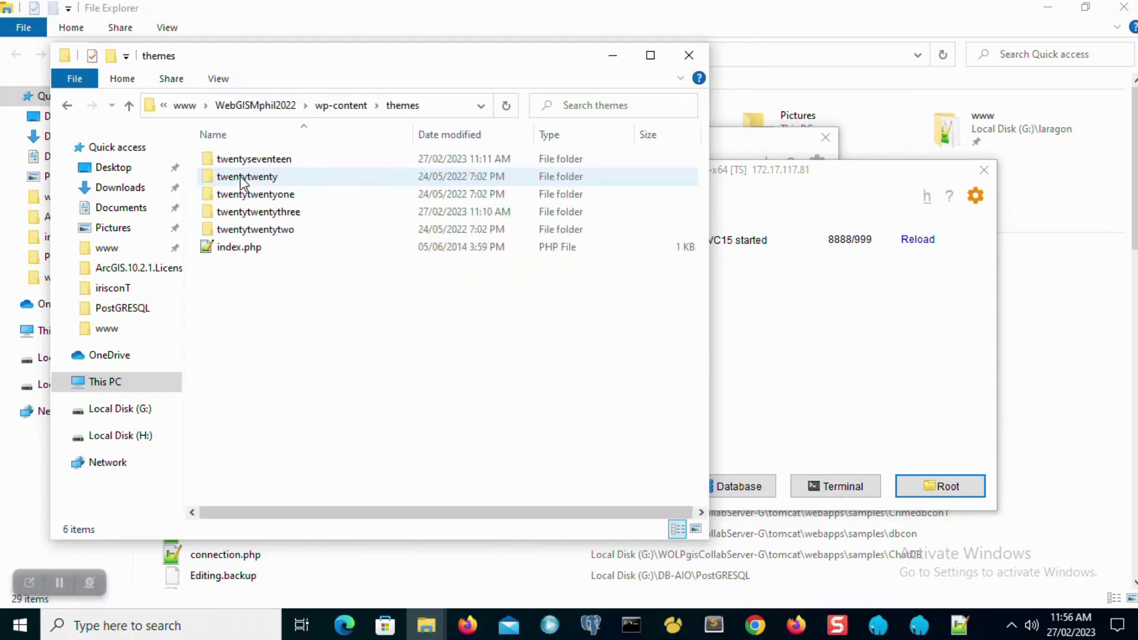
right_click(274, 303)
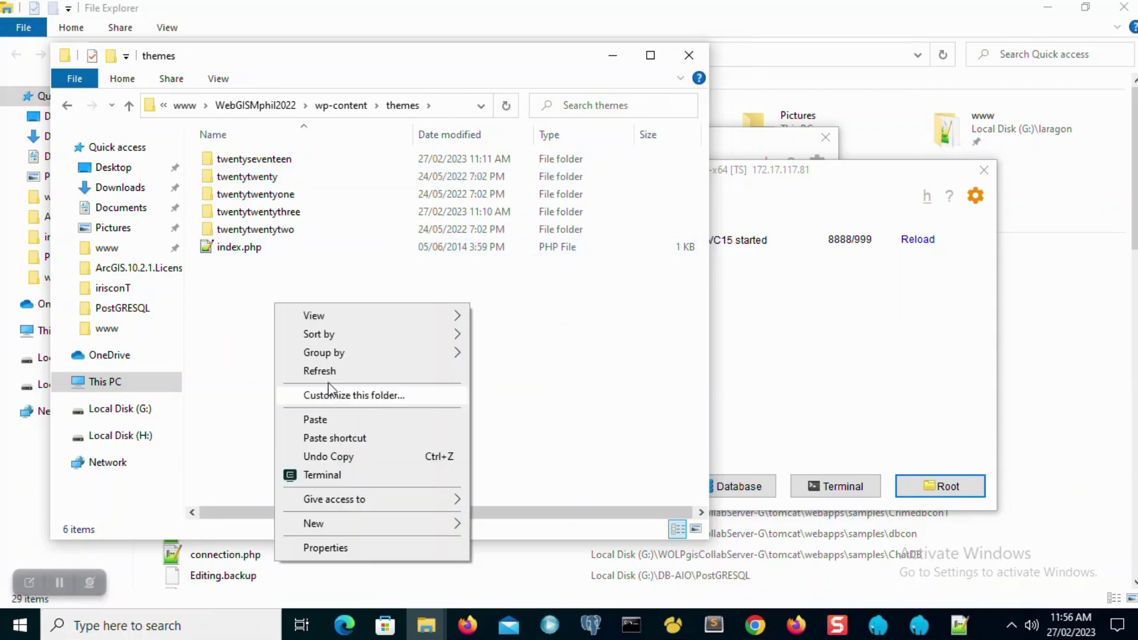
click(315, 420)
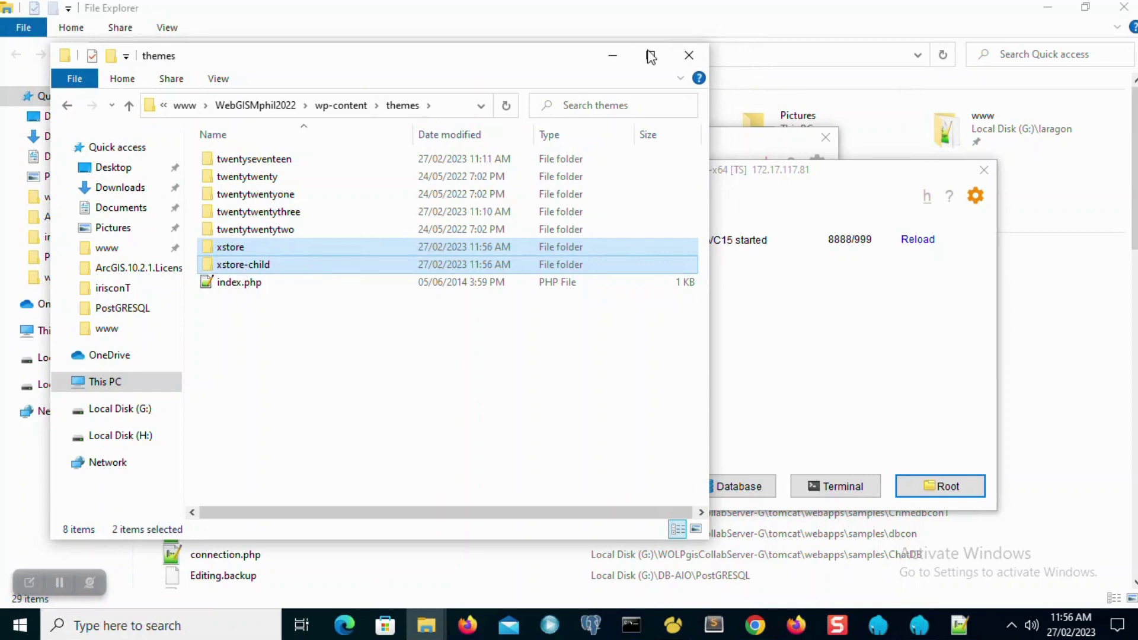
- Minimise the themes folder window and the remote desktop to return to the Xstore site in the browser
click(615, 57)
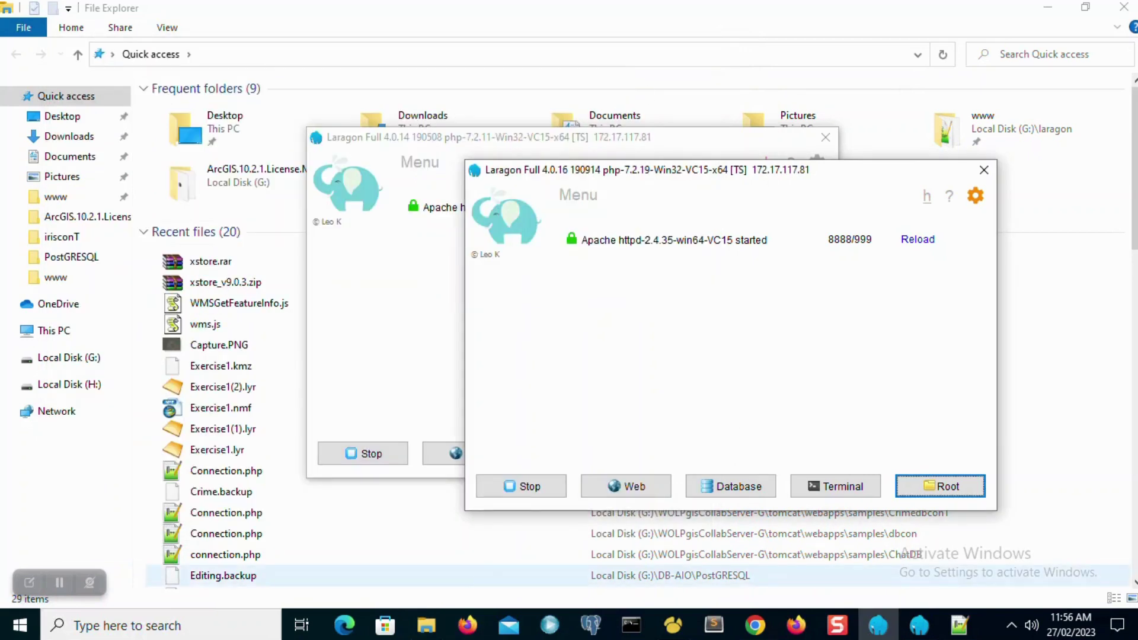
mouse_move(813, 16)
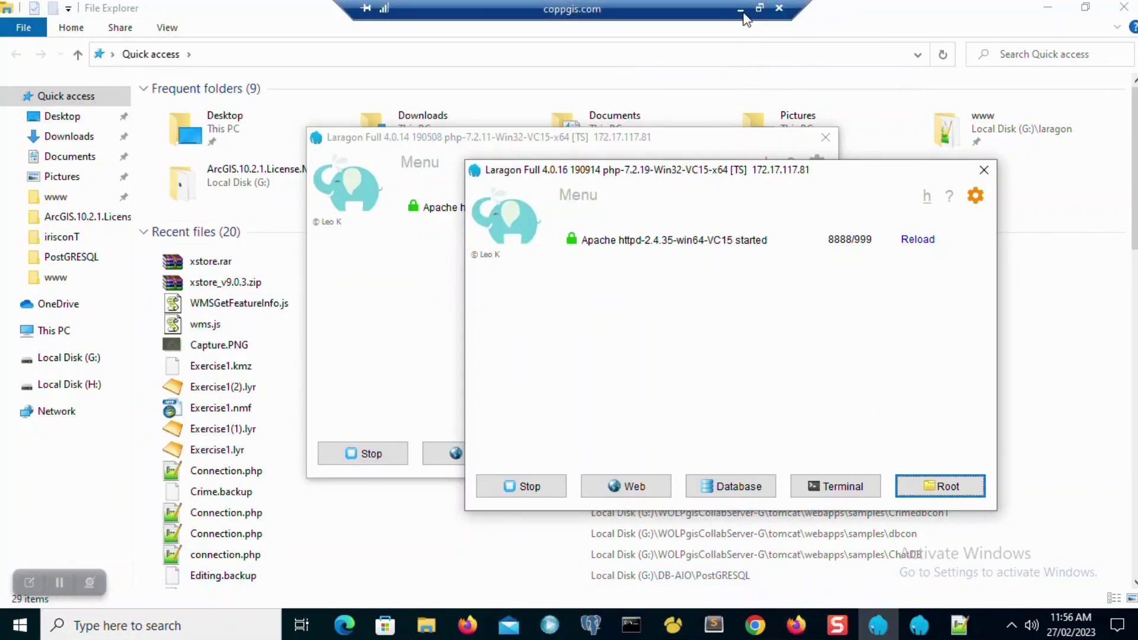
click(741, 10)
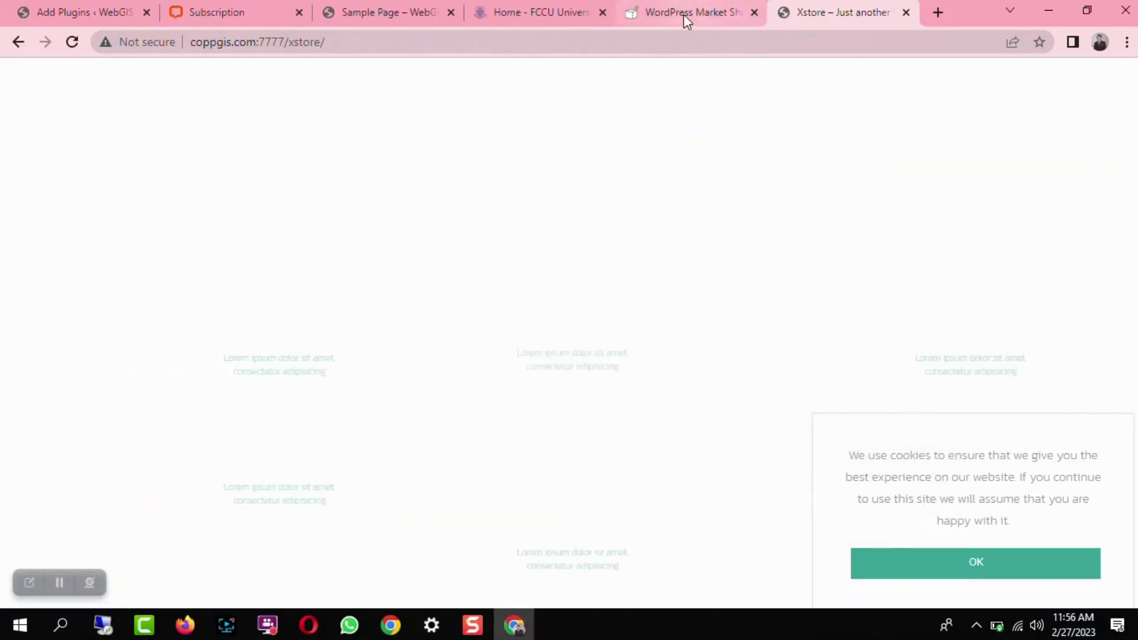
- Dismiss the cookie notice on the Xstore site and look through its home page sections
click(714, 13)
click(798, 12)
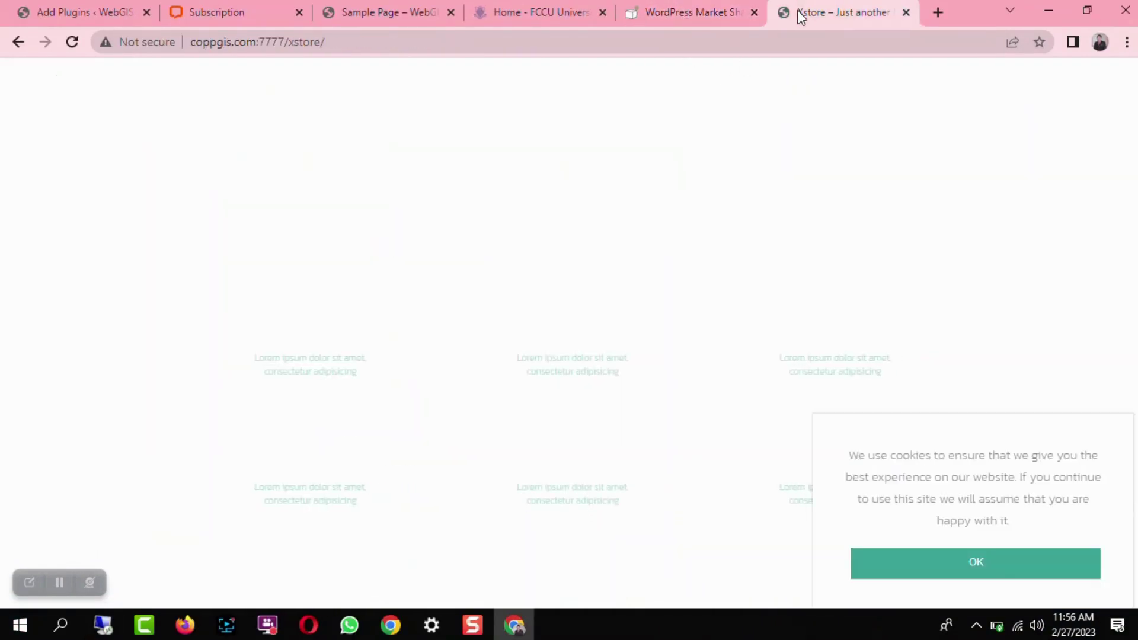
click(981, 566)
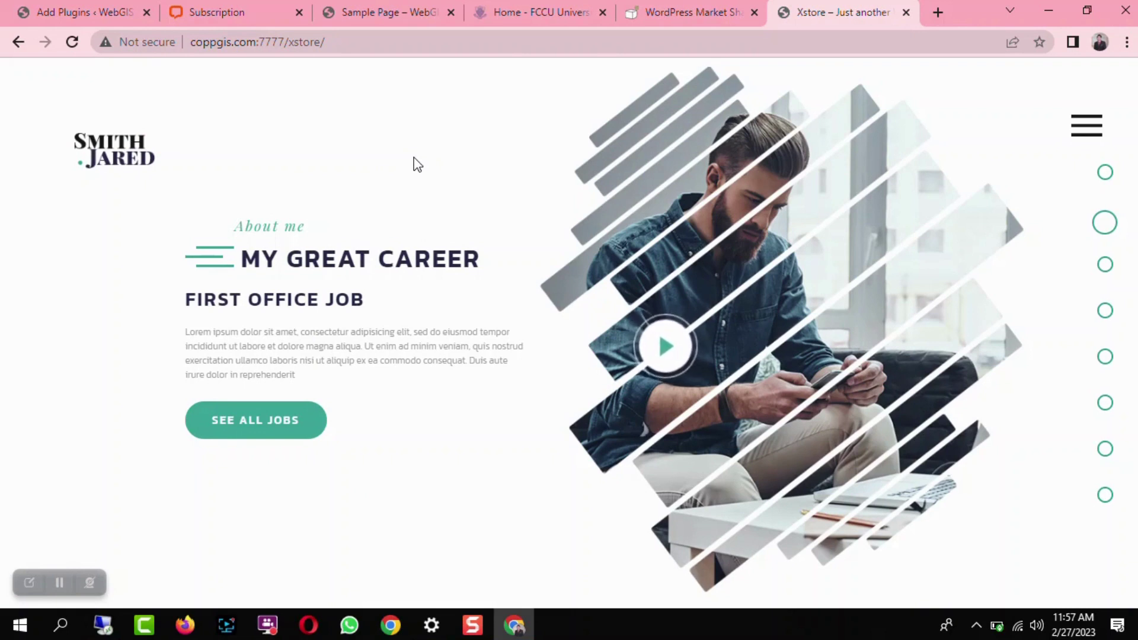
scroll(1069, 279, down, 1)
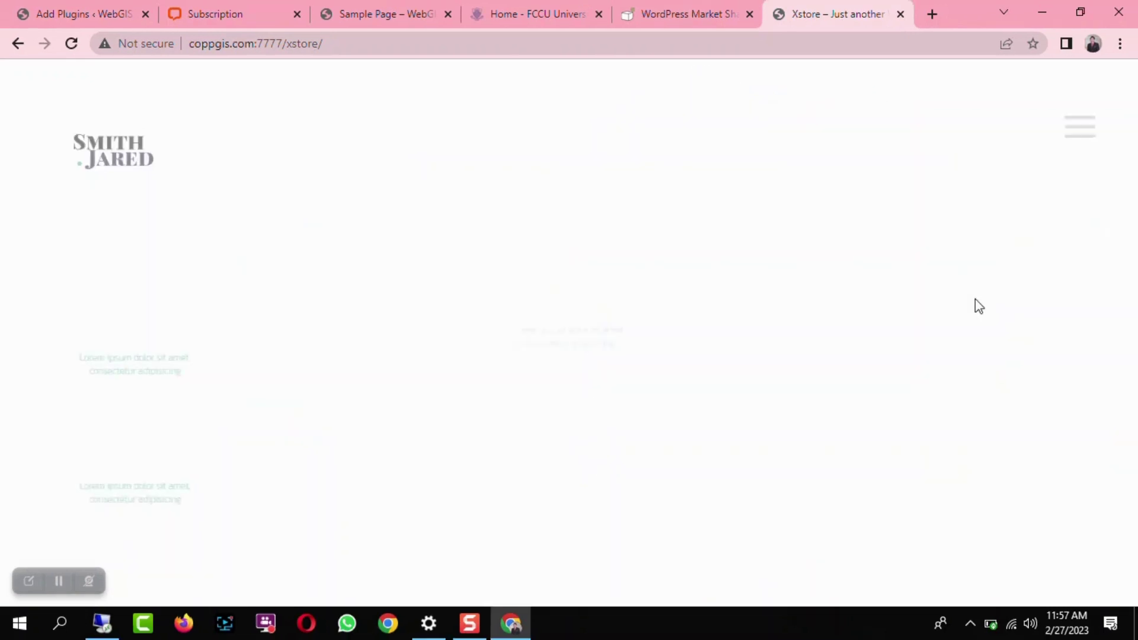
scroll(652, 292, down, 1)
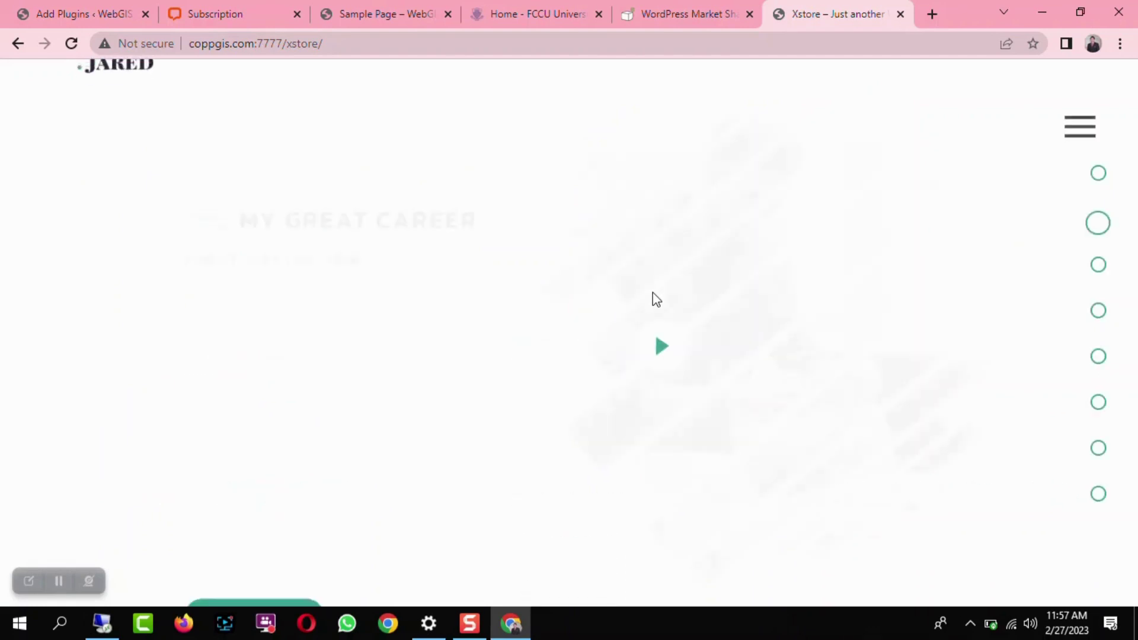
scroll(653, 293, down, 1)
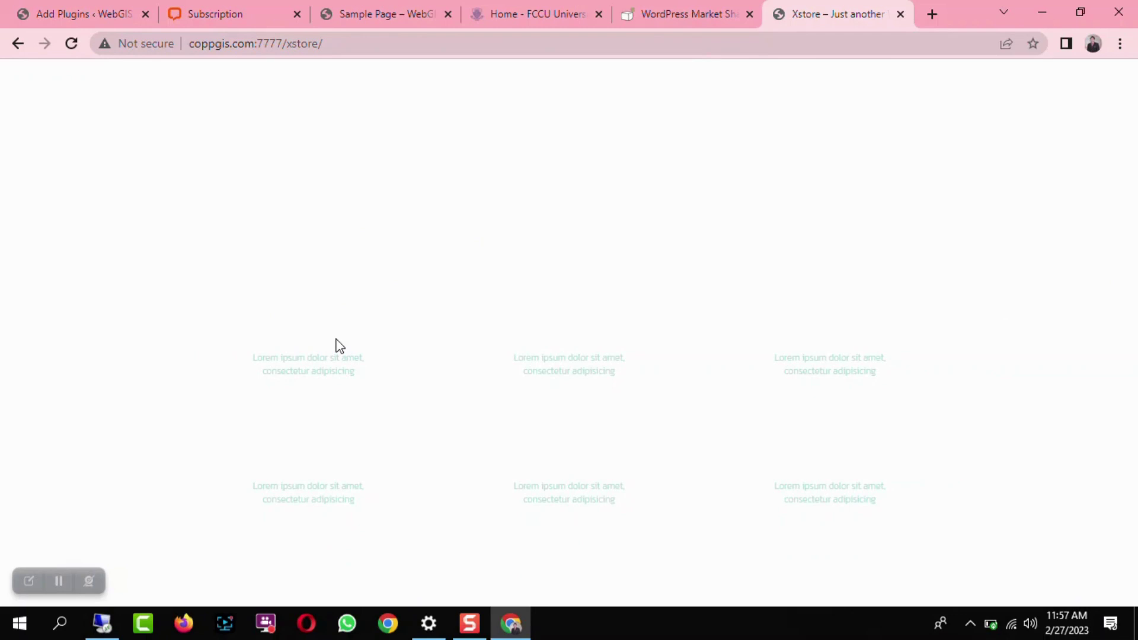
scroll(668, 320, up, 1)
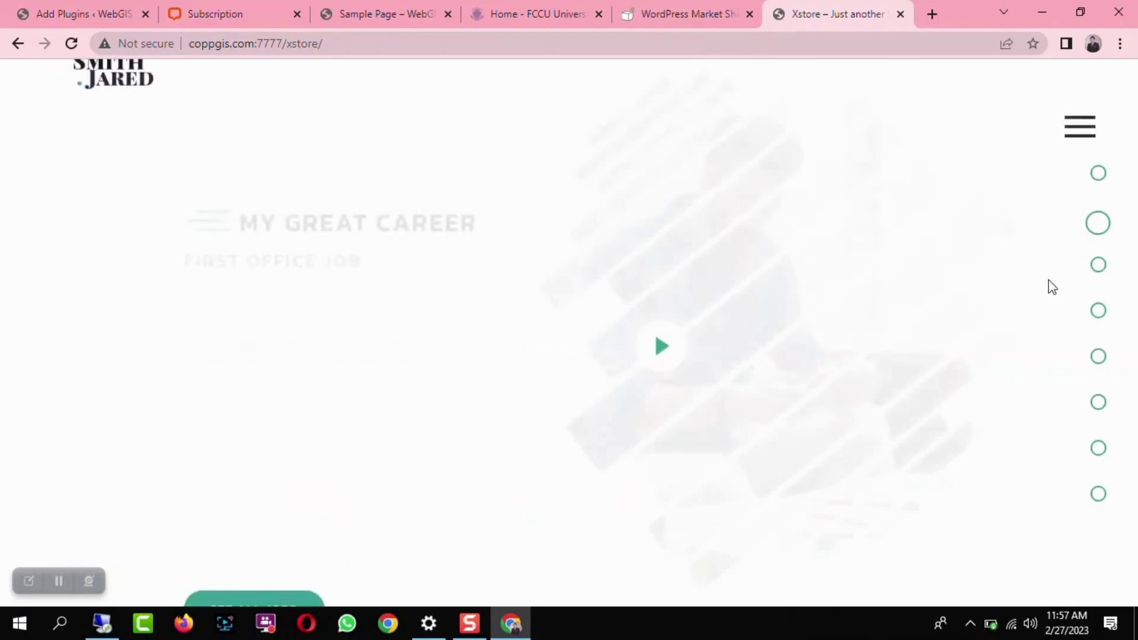
- Open the Services page from the Xstore site's navigation and look through its content
click(1081, 128)
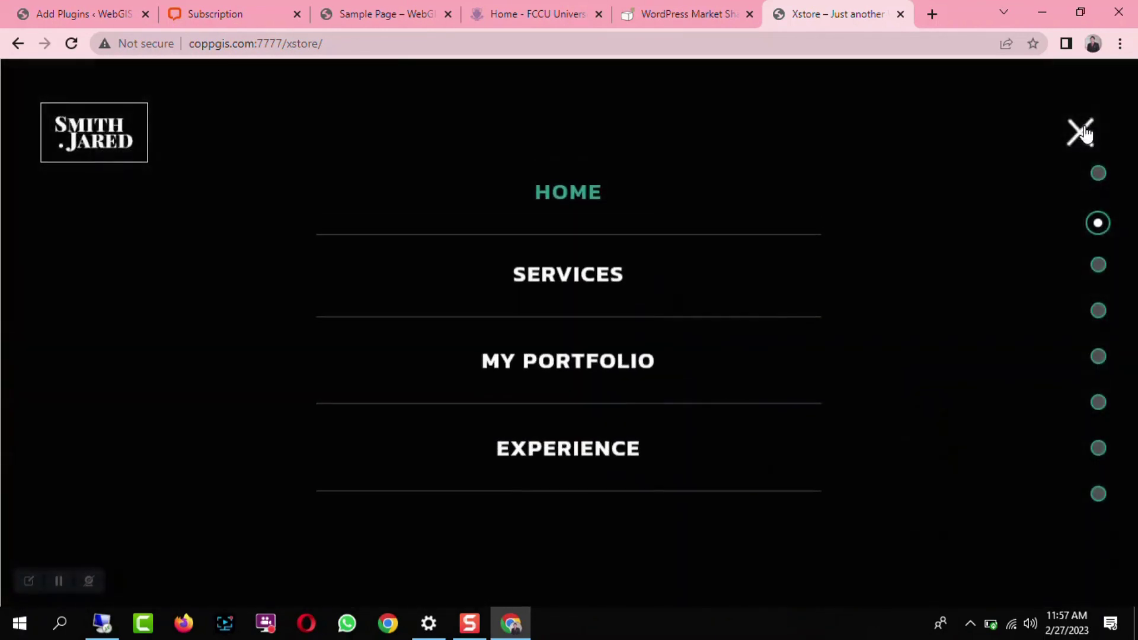
click(568, 279)
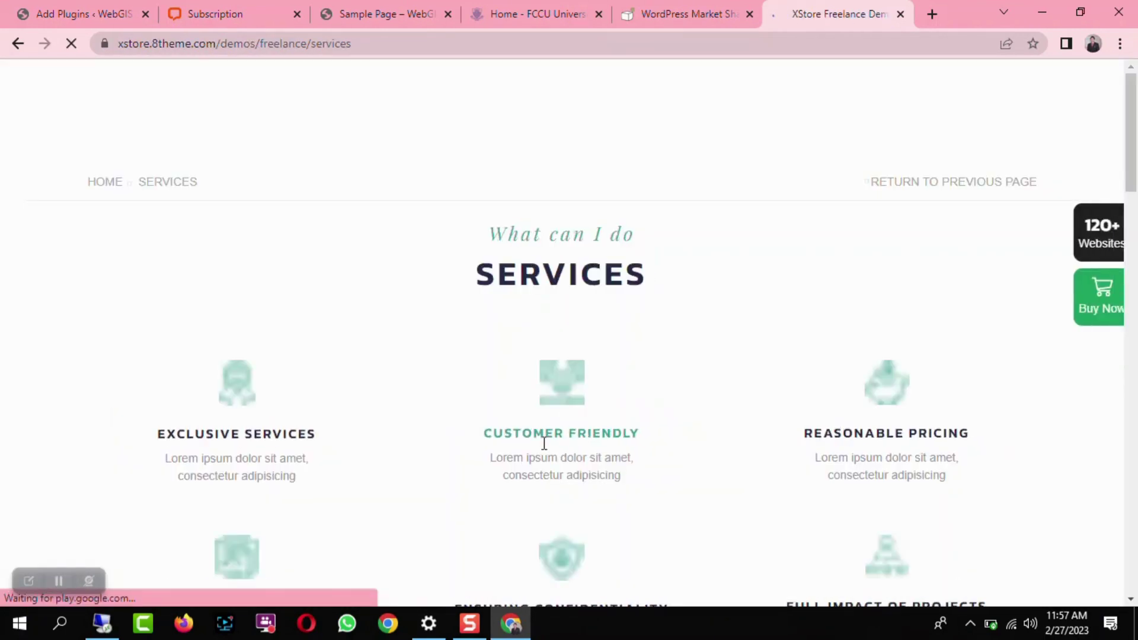
scroll(578, 439, down, 3)
scroll(575, 456, down, 15)
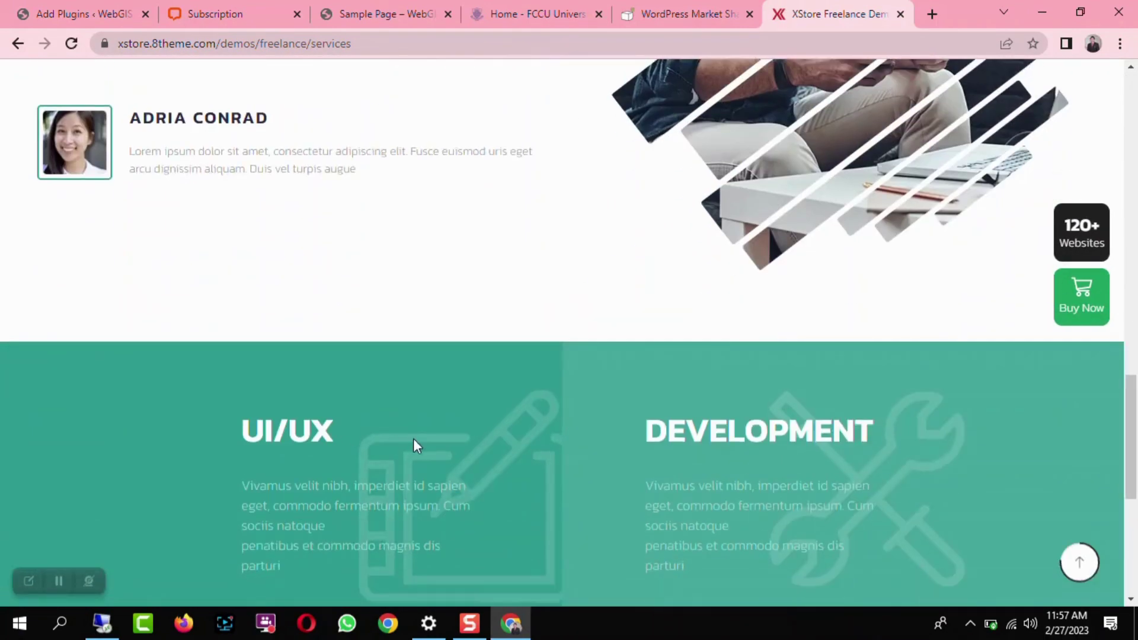
scroll(413, 444, down, 7)
scroll(691, 474, up, 3)
scroll(691, 468, up, 15)
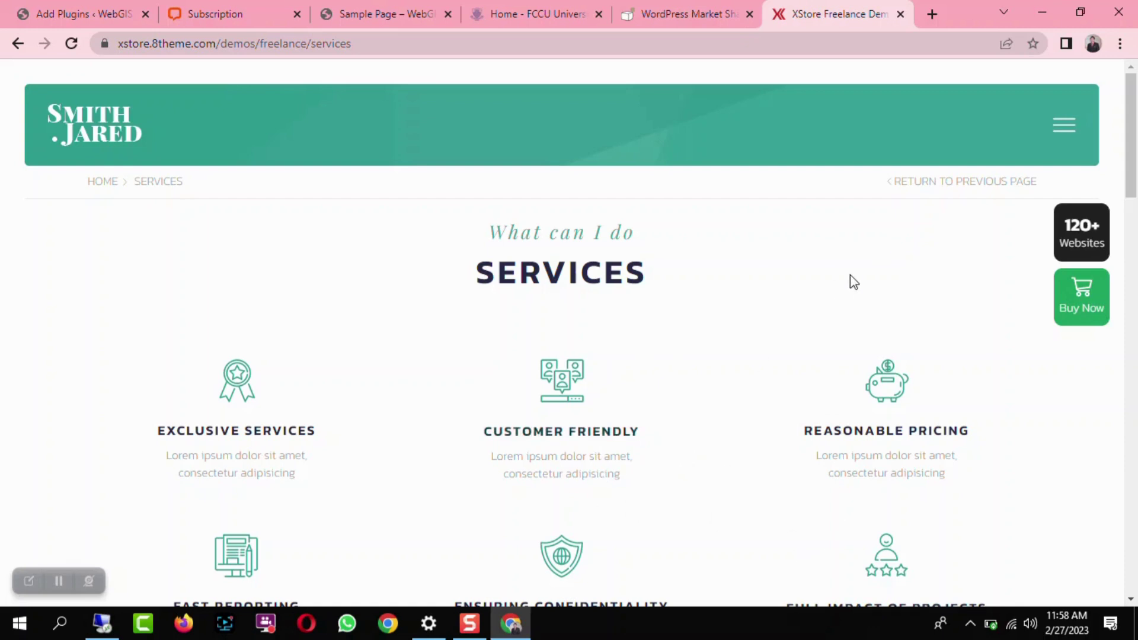
click(722, 12)
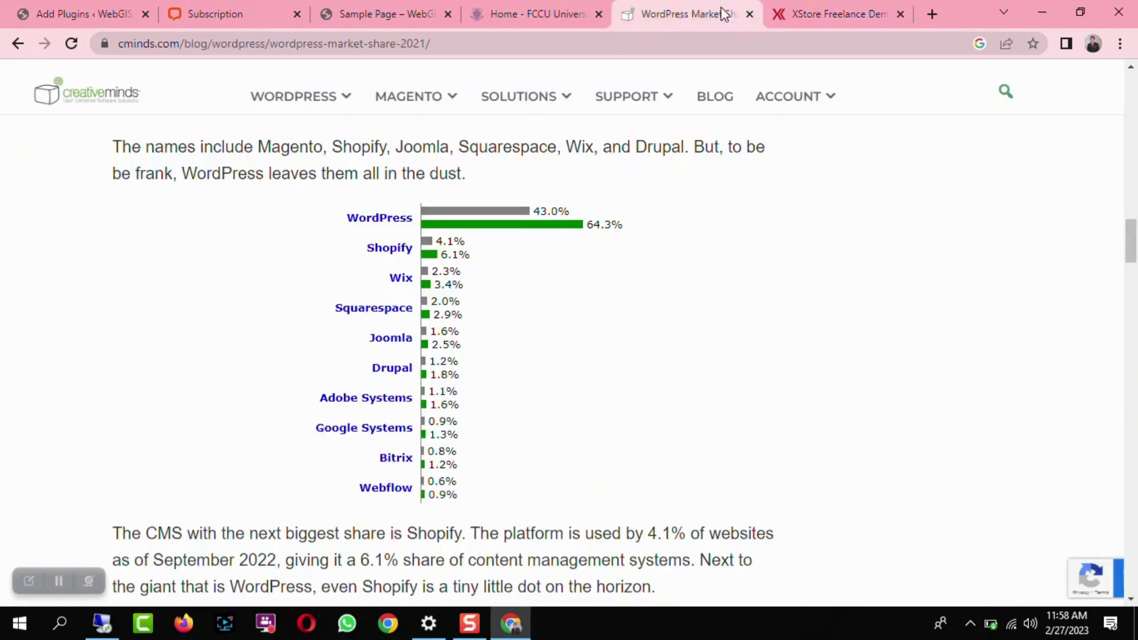
click(844, 13)
click(655, 13)
click(837, 15)
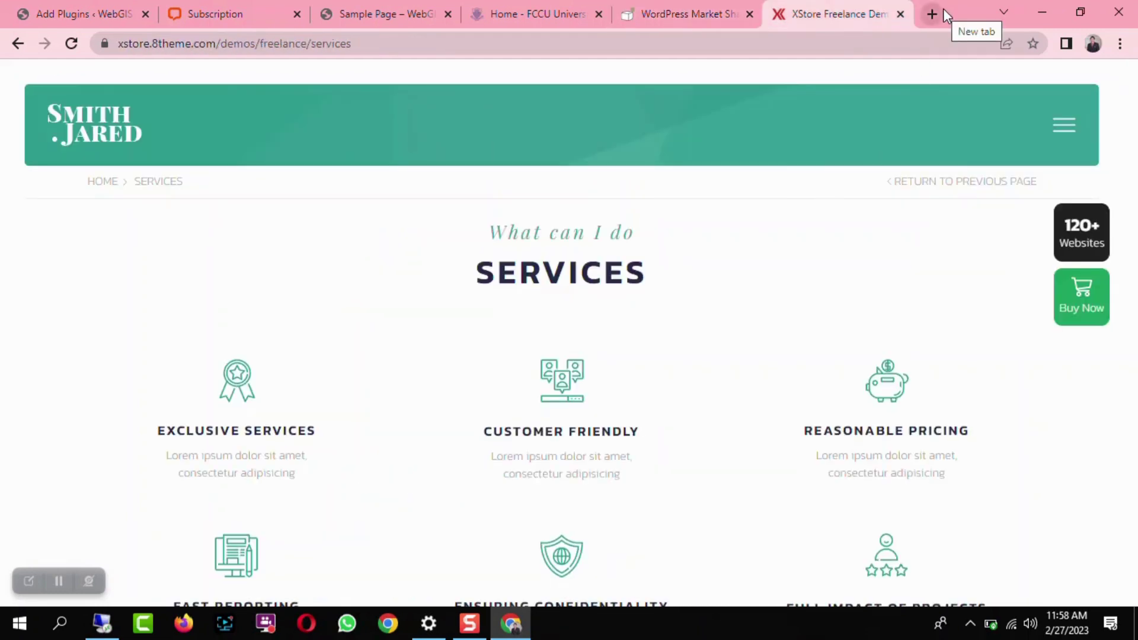
- Return to the WebGIS site's admin, open its installed themes and activate the XStore theme
click(379, 3)
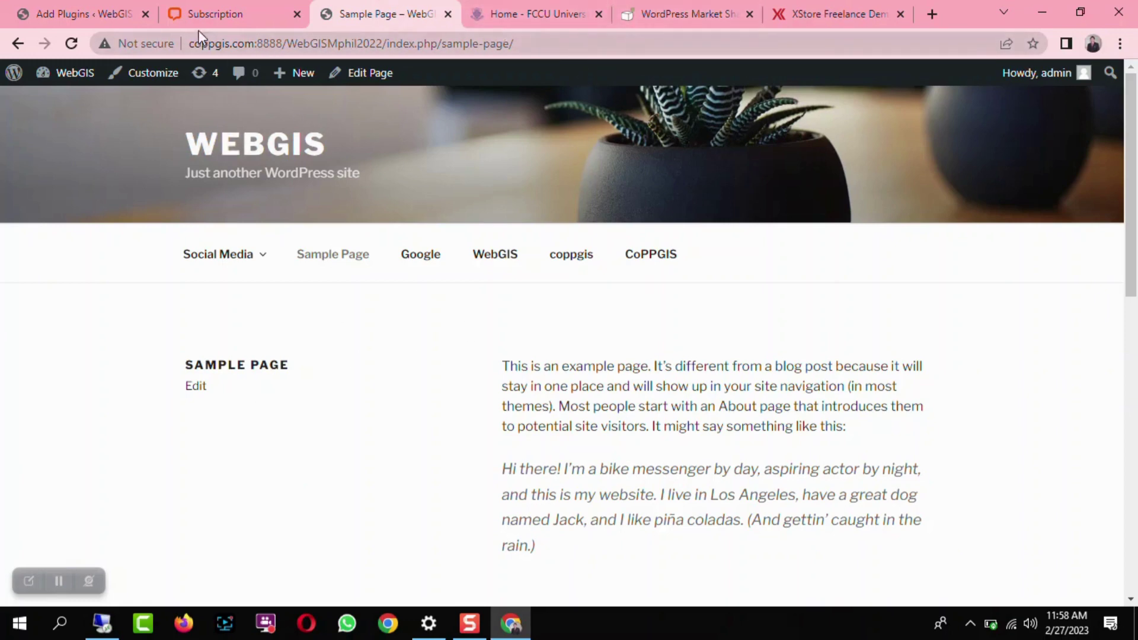
click(184, 19)
click(80, 20)
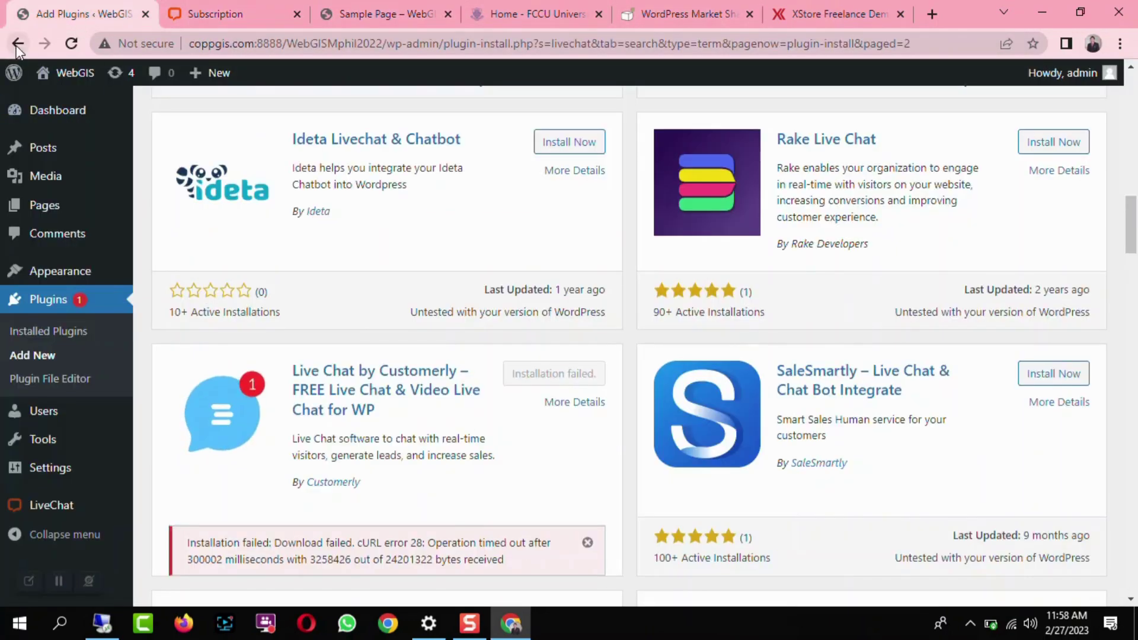
mouse_move(62, 276)
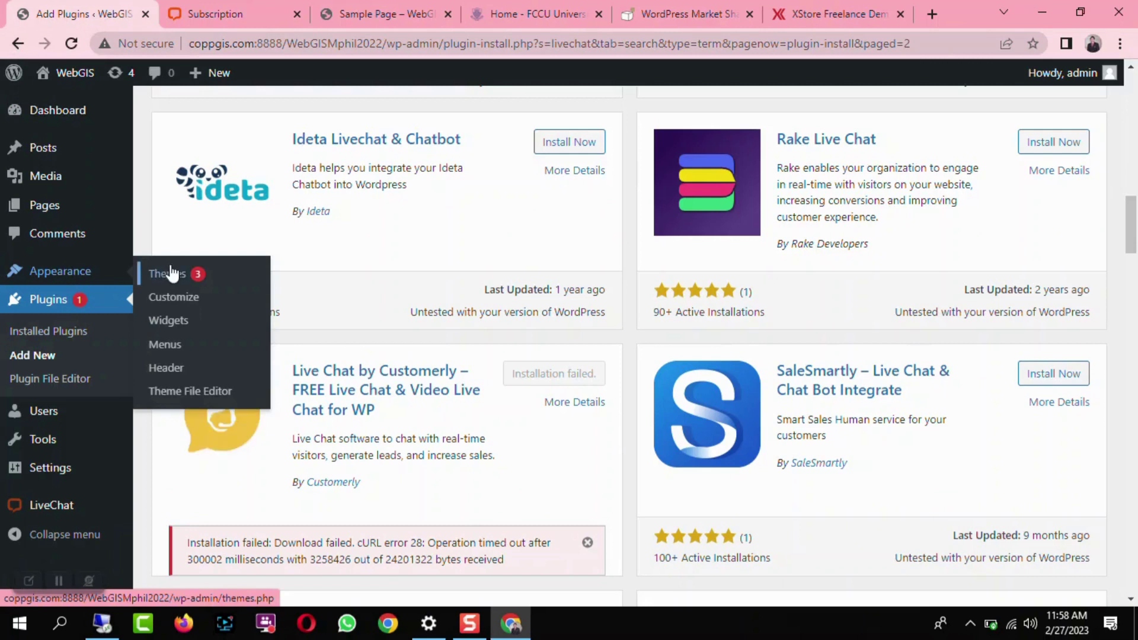
click(172, 277)
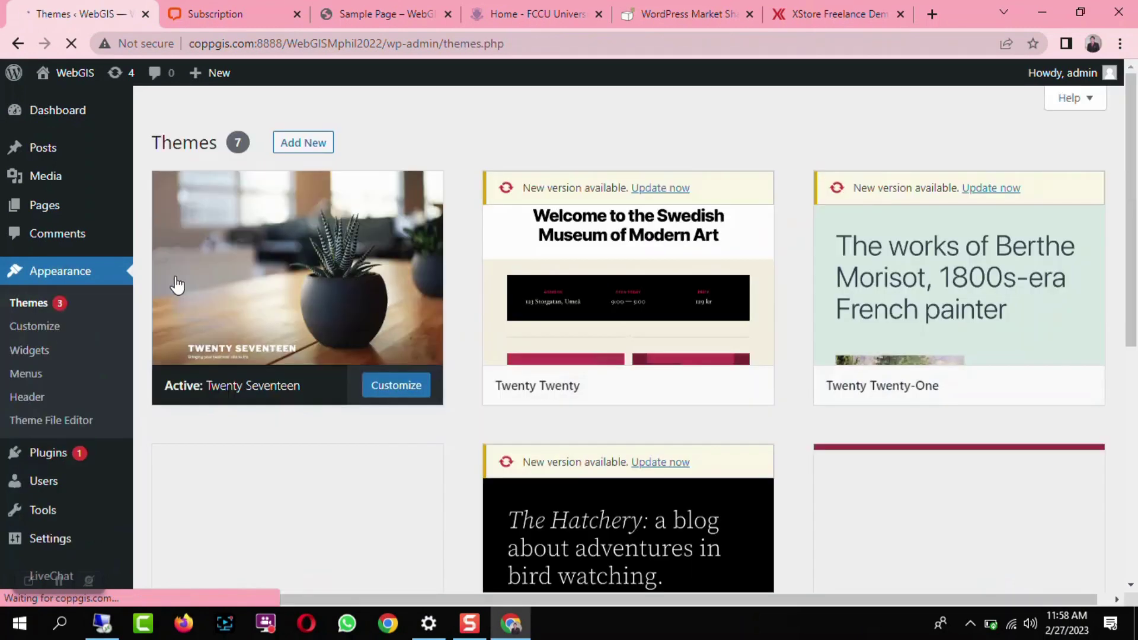
scroll(830, 427, down, 4)
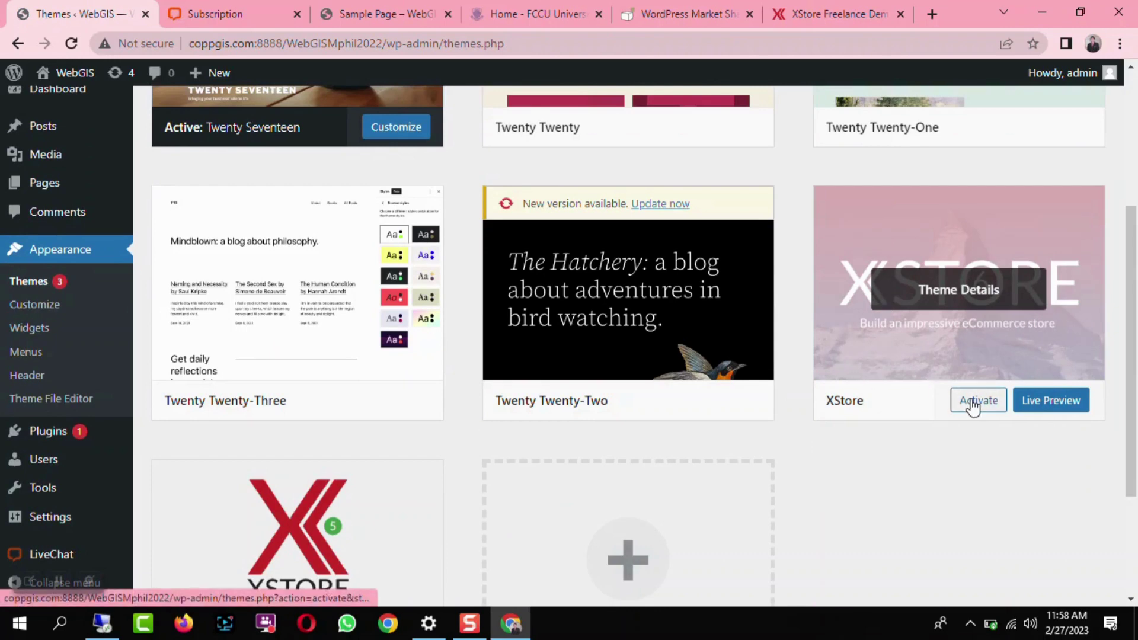
scroll(972, 408, down, 3)
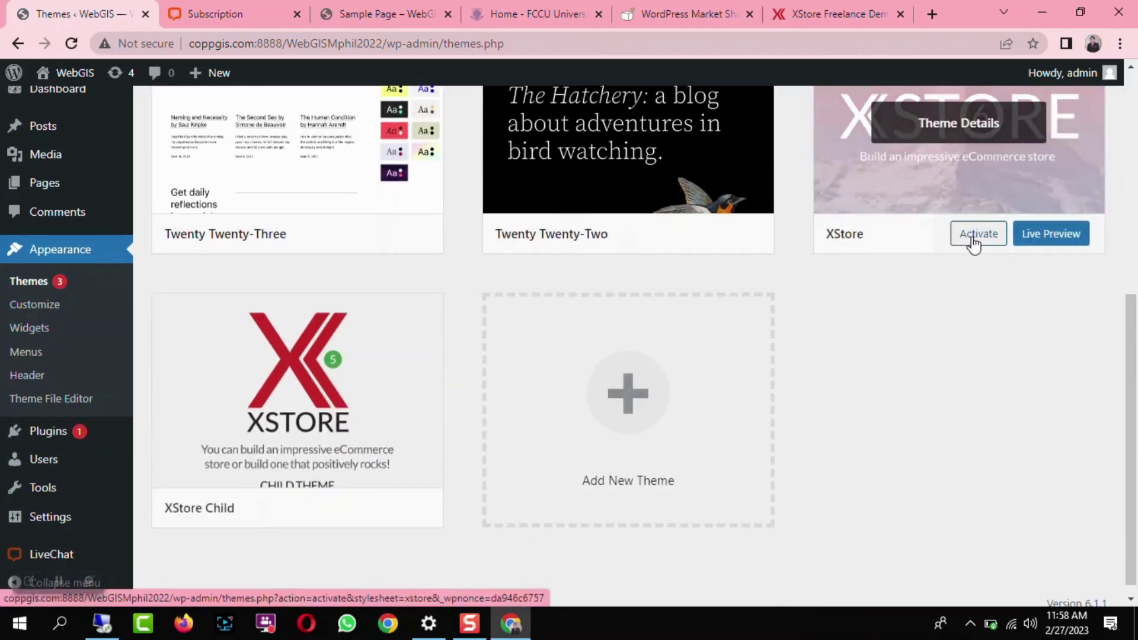
click(973, 243)
scroll(924, 347, up, 4)
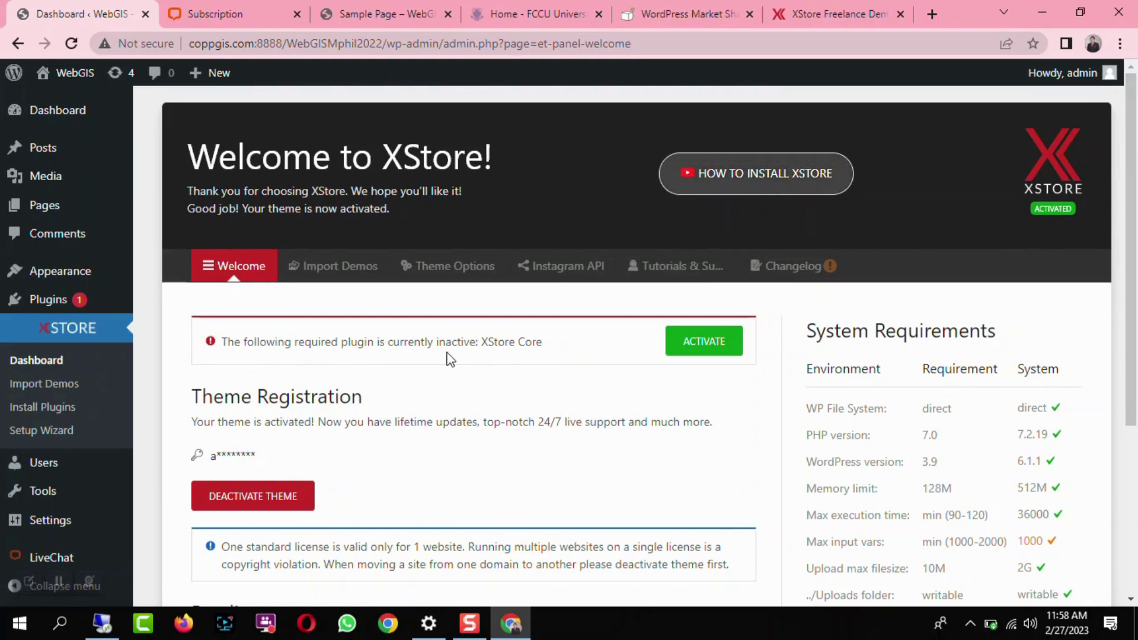
- Highlight XStore Core in the required-plugin notice, then switch to the remote desktop and go up from WebGISMphil2022's themes folder to wp-content
drag(543, 343, 494, 344)
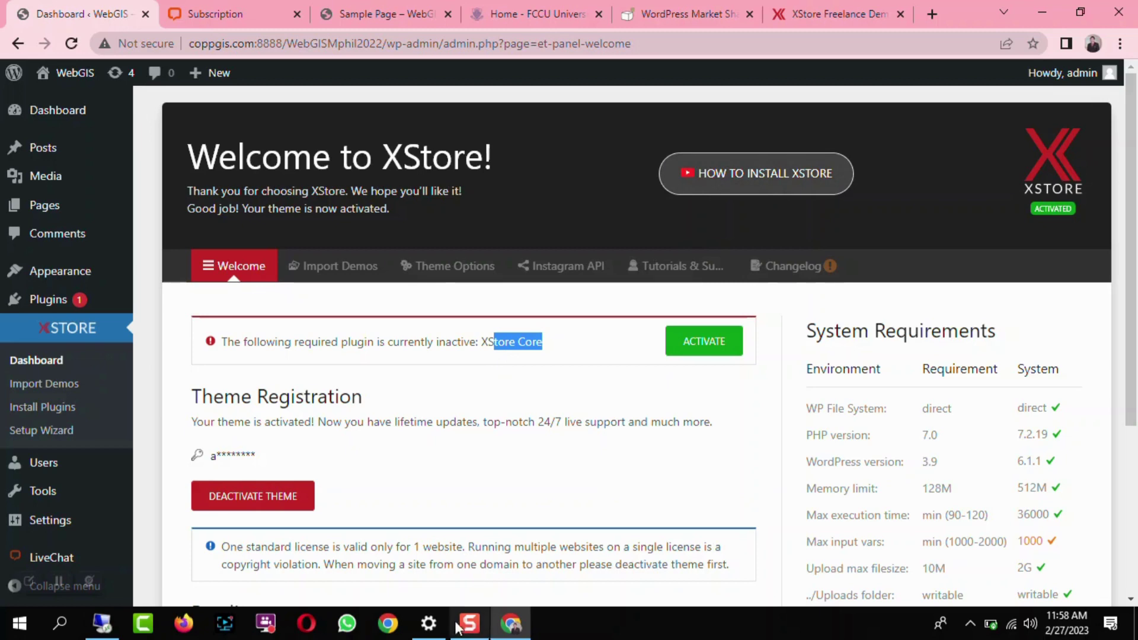
click(115, 625)
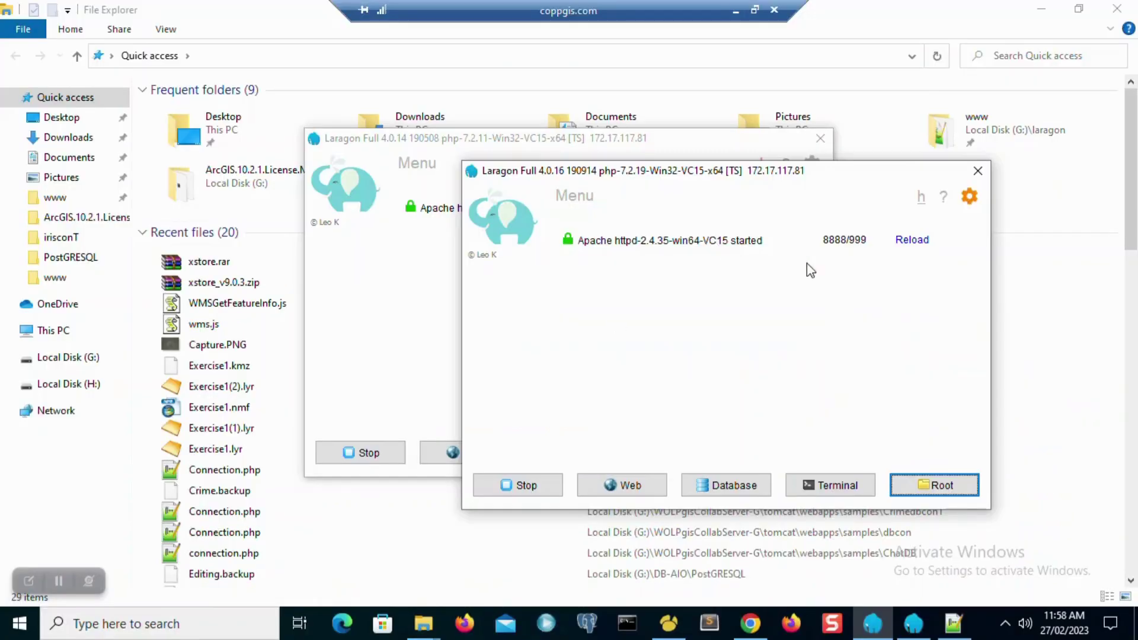
click(363, 532)
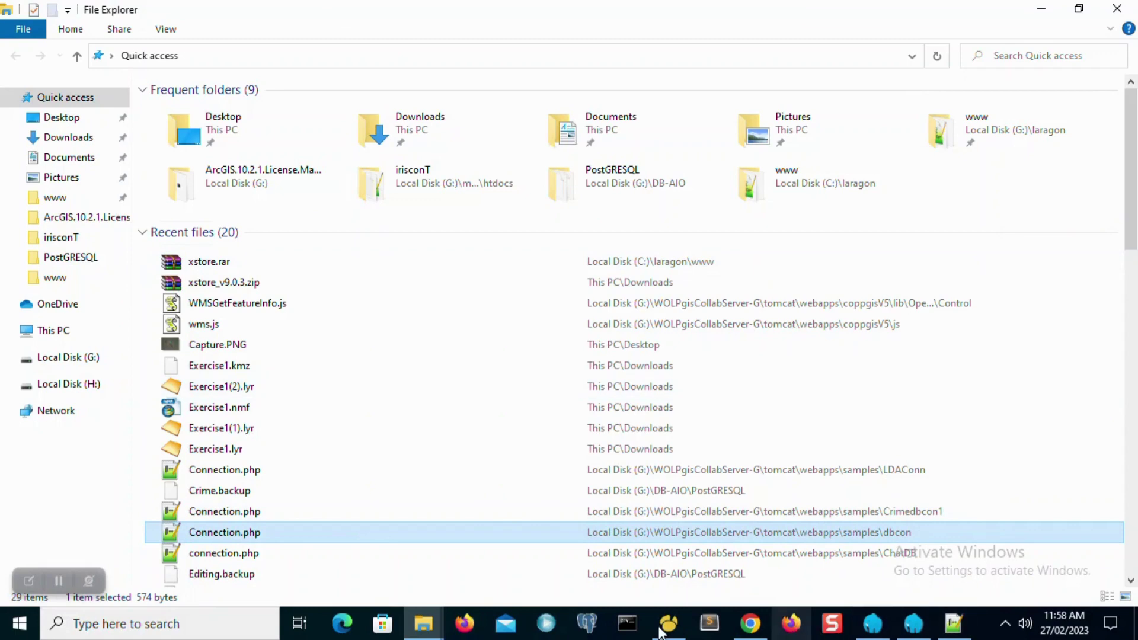
mouse_move(423, 625)
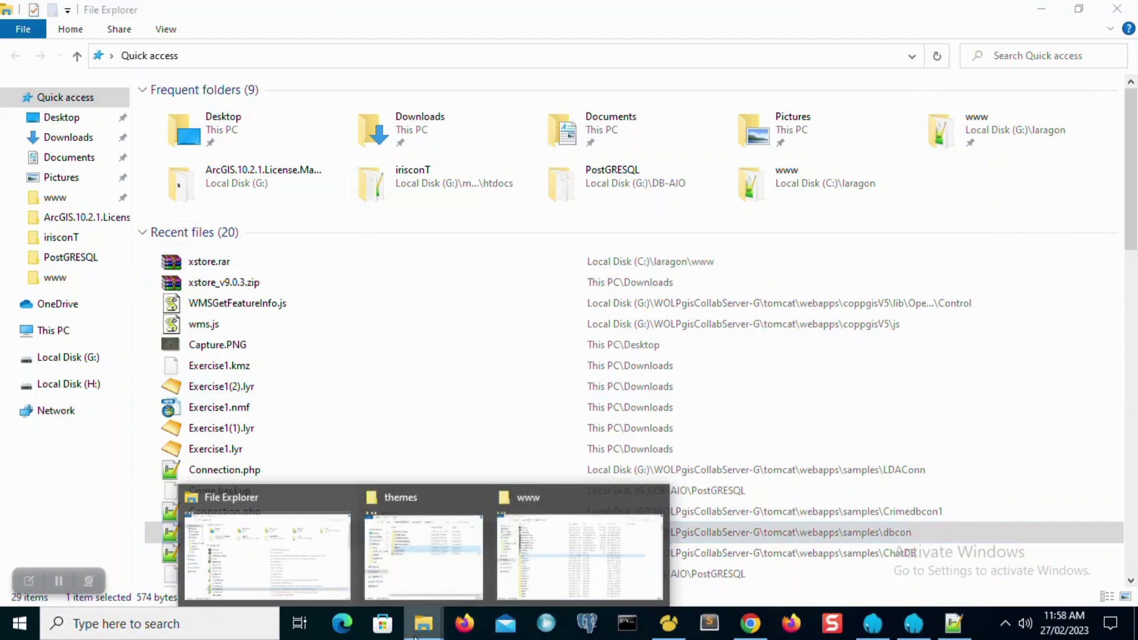
click(546, 558)
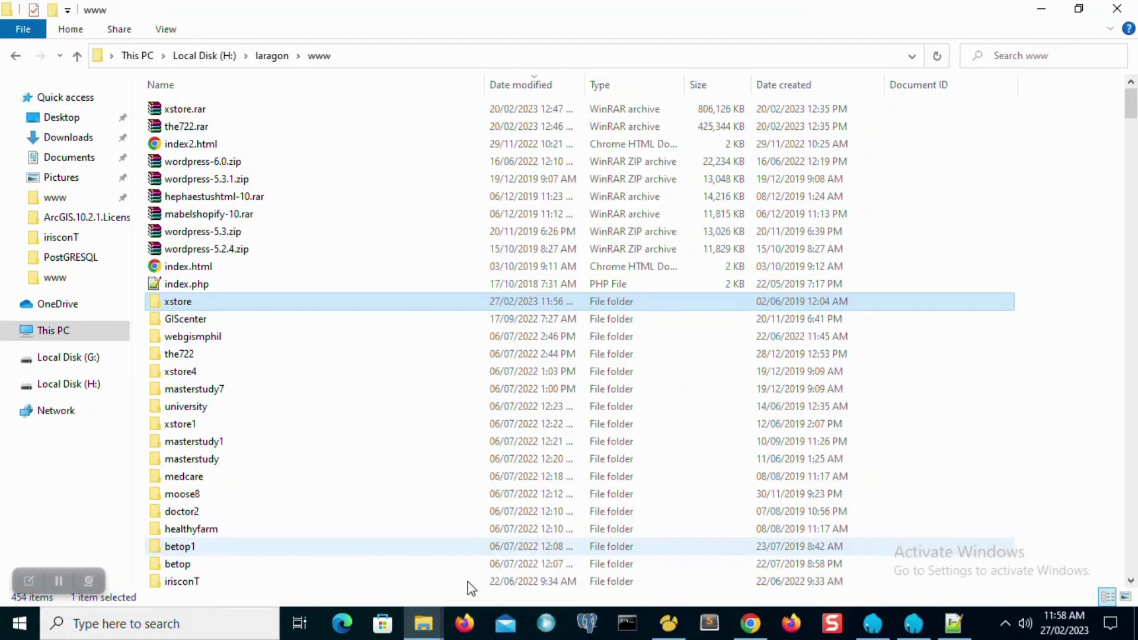
click(423, 624)
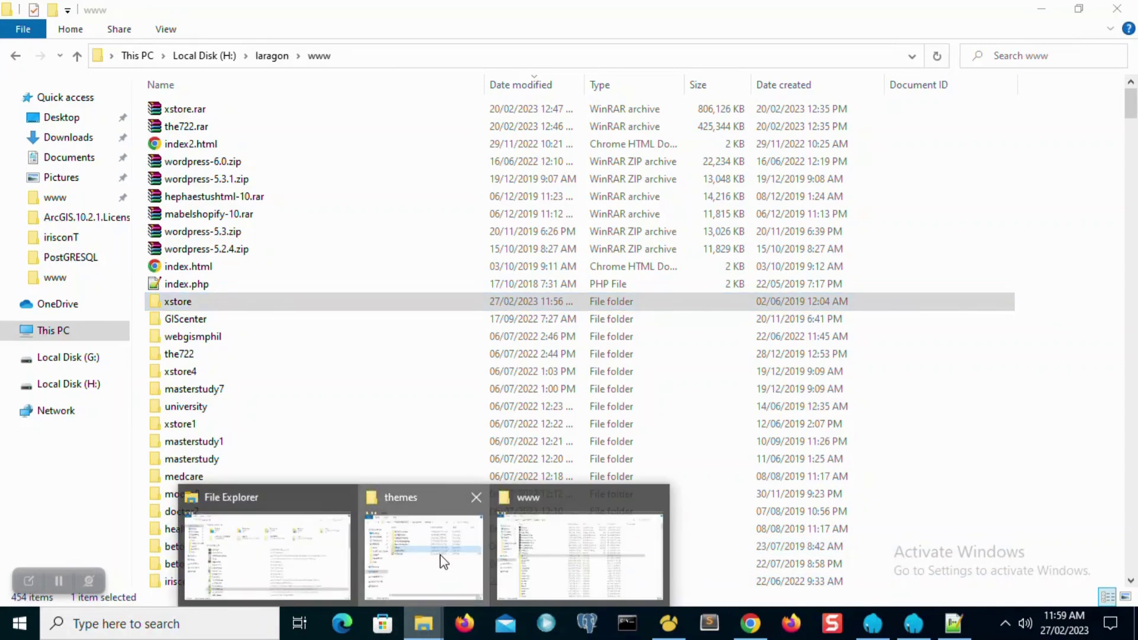
click(441, 555)
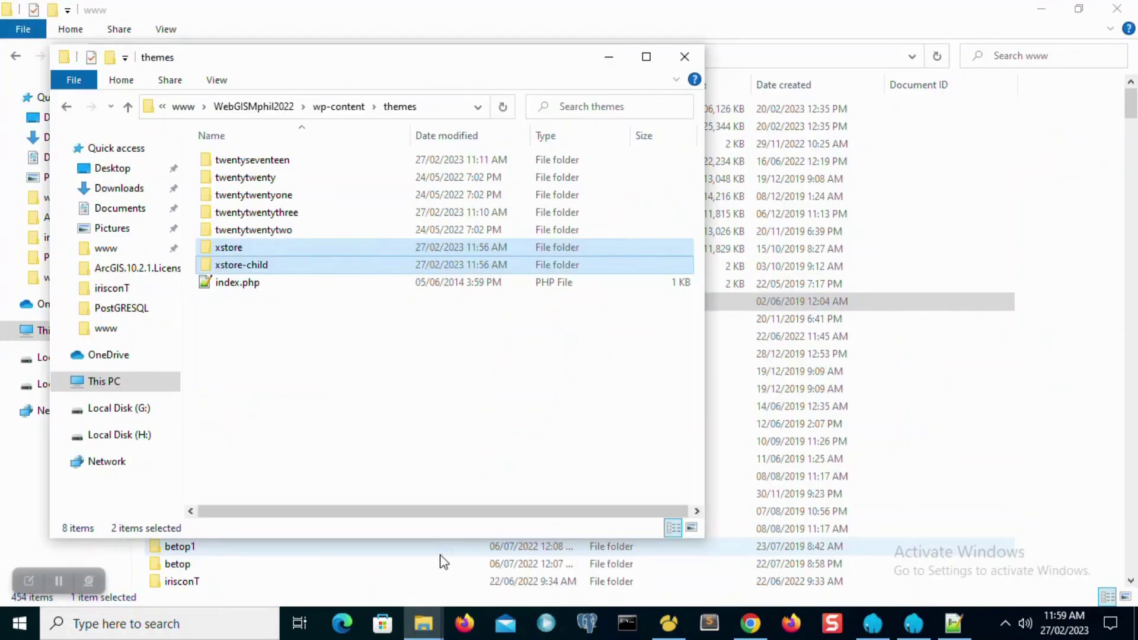
click(233, 249)
click(346, 109)
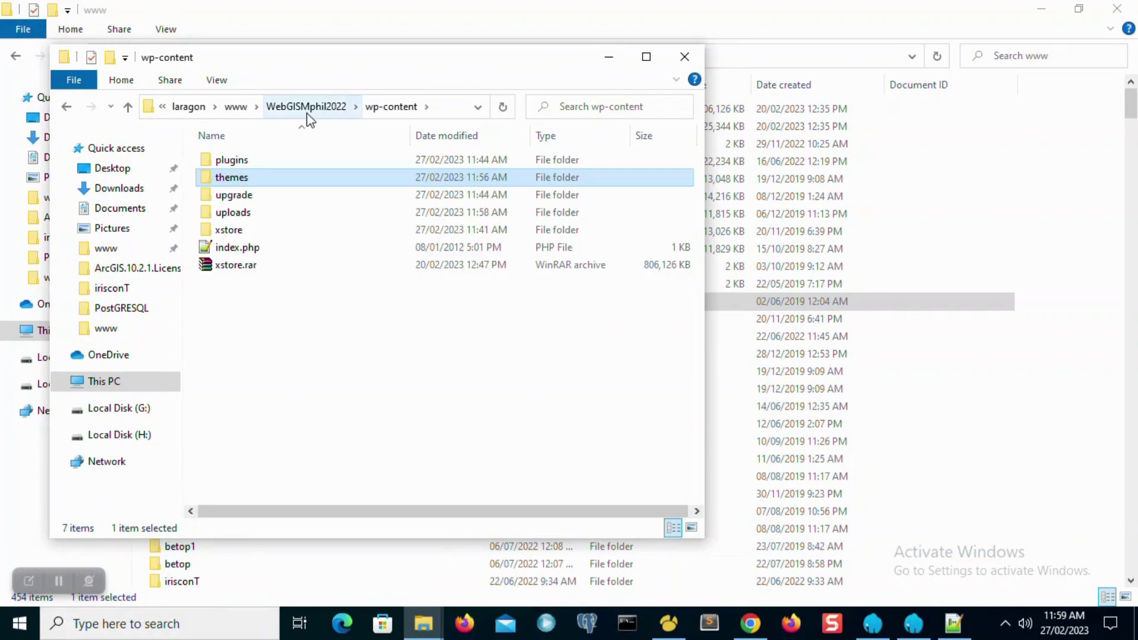
- Open the plugins folder inside the extracted xstore site's wp-content, review it and select all its items for copying
double_click(230, 231)
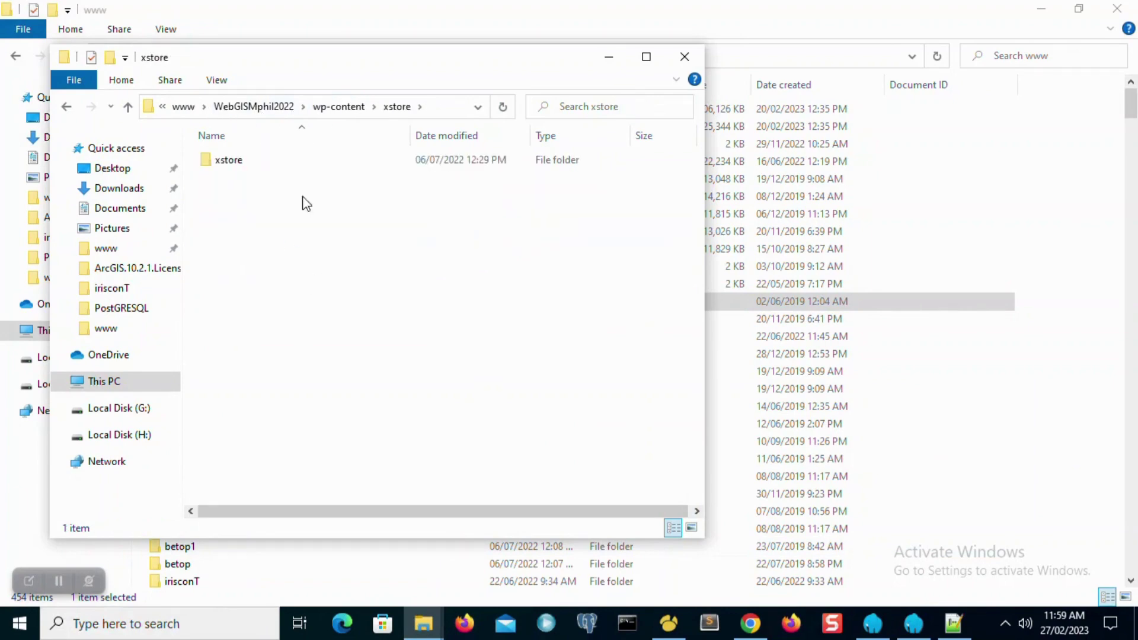
double_click(230, 160)
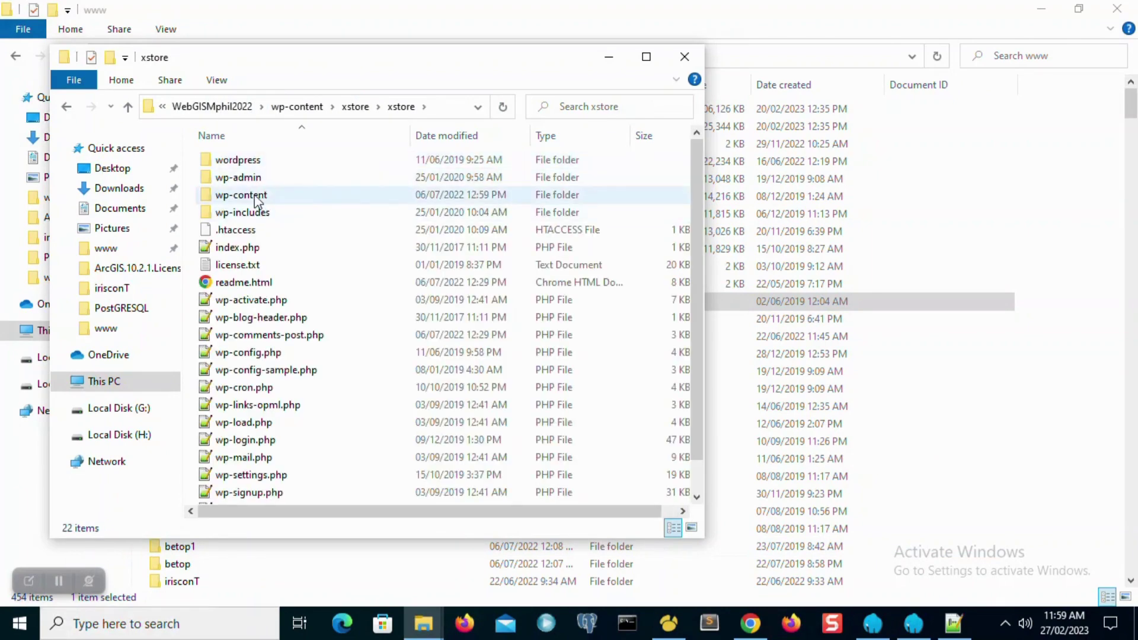
double_click(259, 197)
double_click(234, 177)
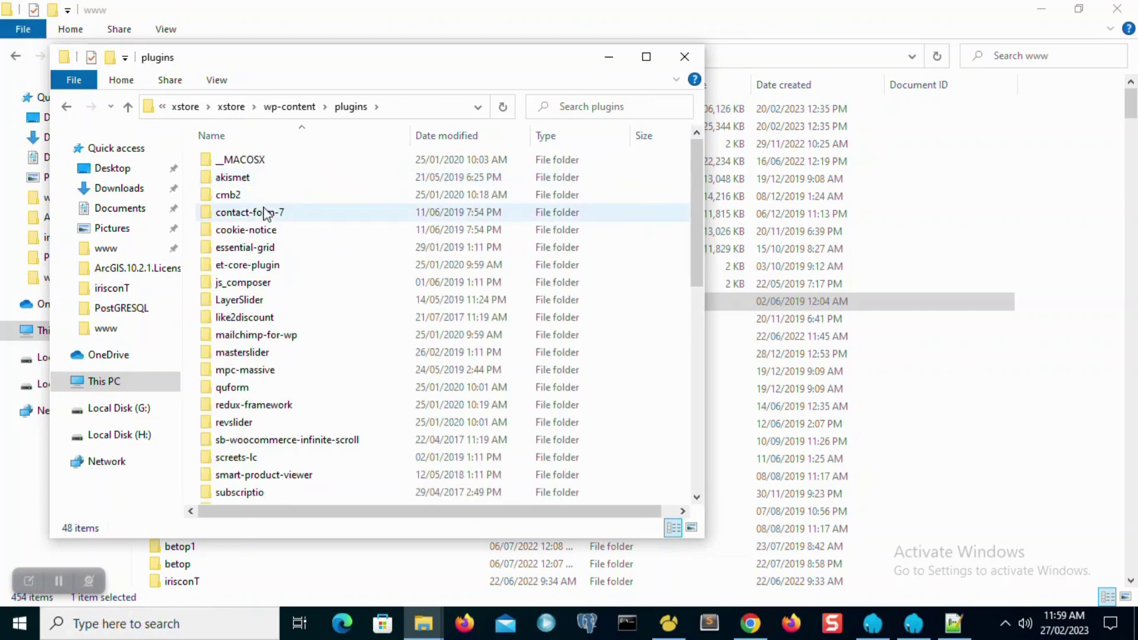
scroll(278, 309, down, 3)
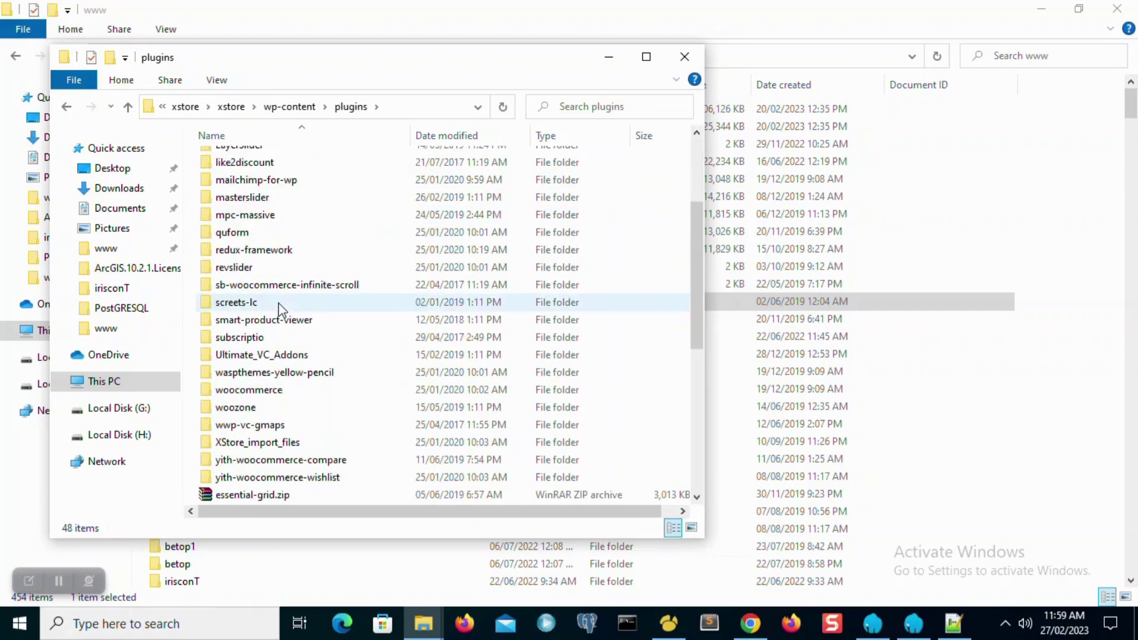
scroll(279, 308, up, 2)
scroll(290, 319, down, 3)
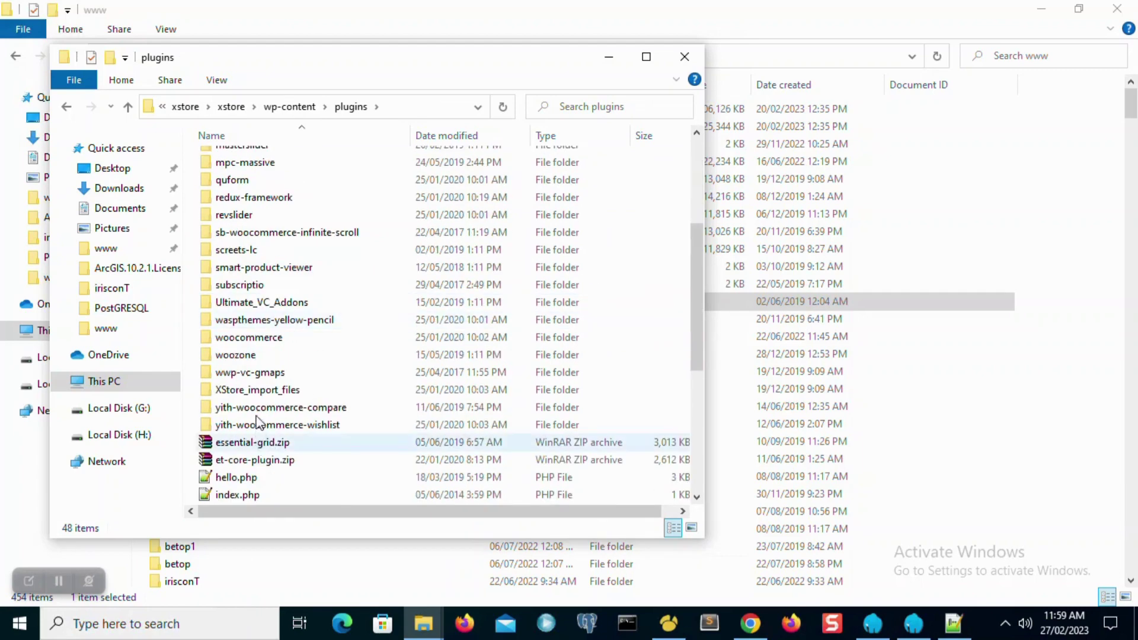
scroll(258, 365, up, 4)
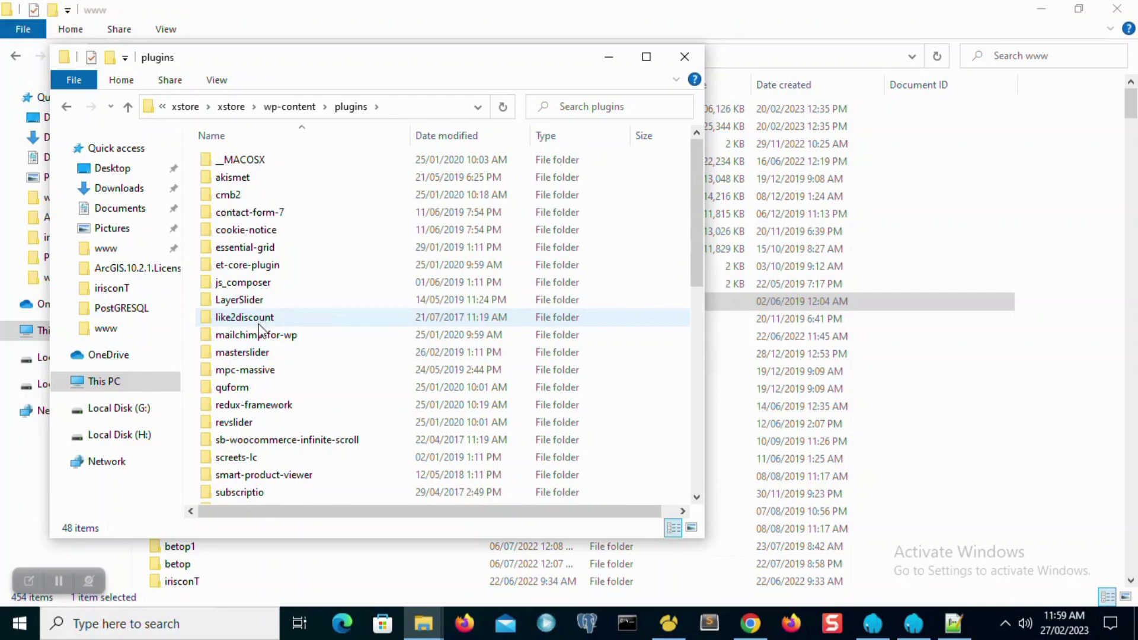
key(ctrl+a)
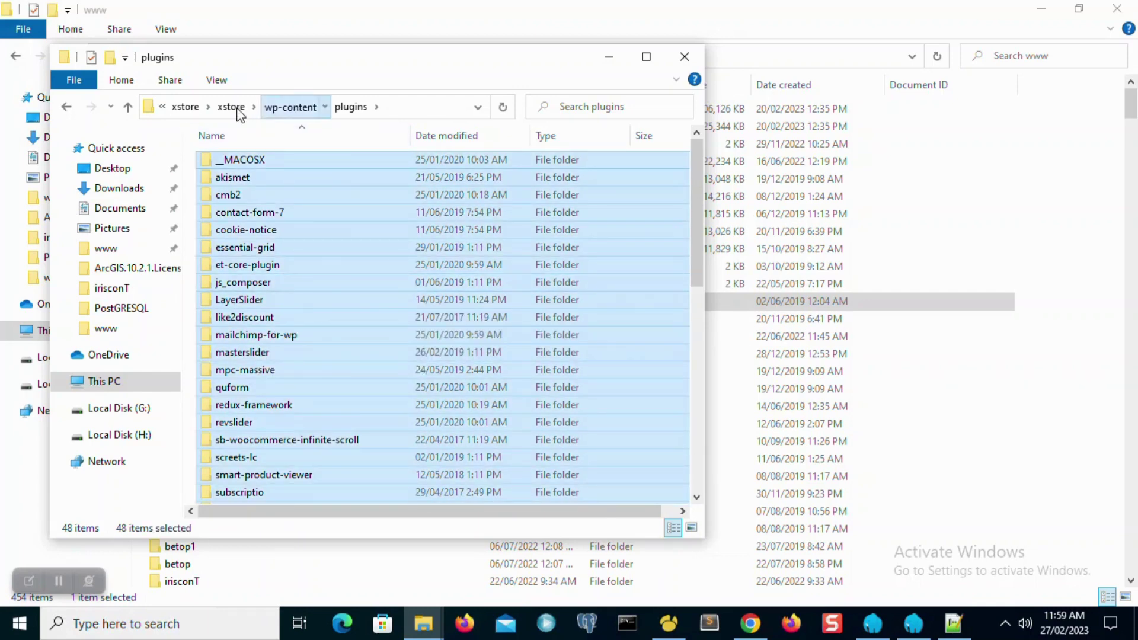
- Return to WebGISMphil2022's wp-content folder, open its plugins folder and paste the copied xstore plugins there
click(291, 107)
click(235, 108)
click(256, 107)
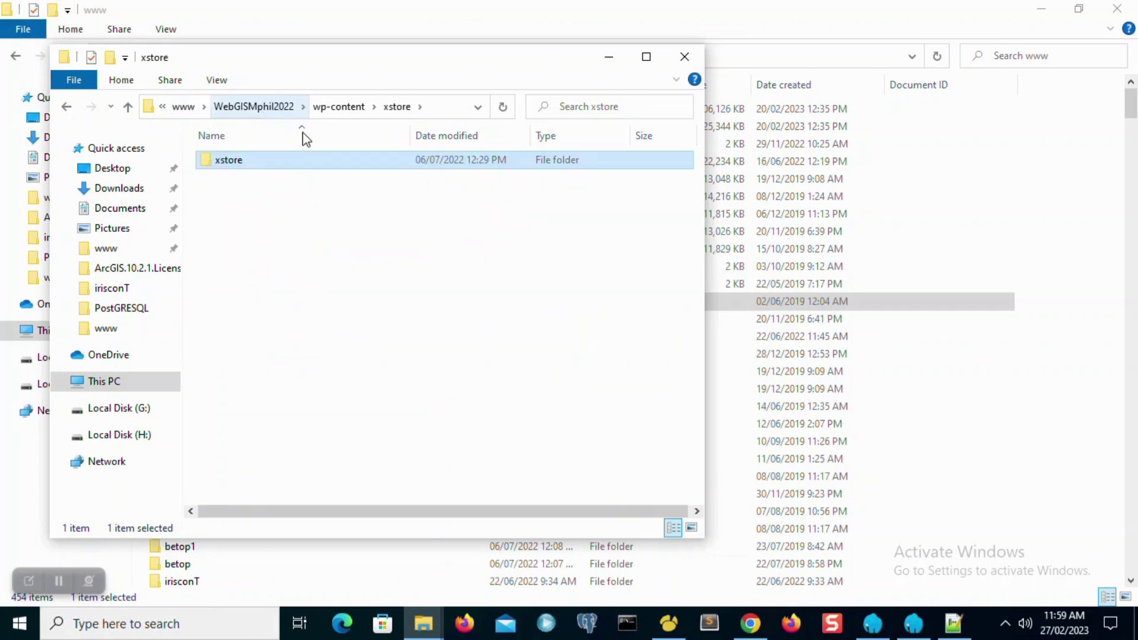
click(335, 113)
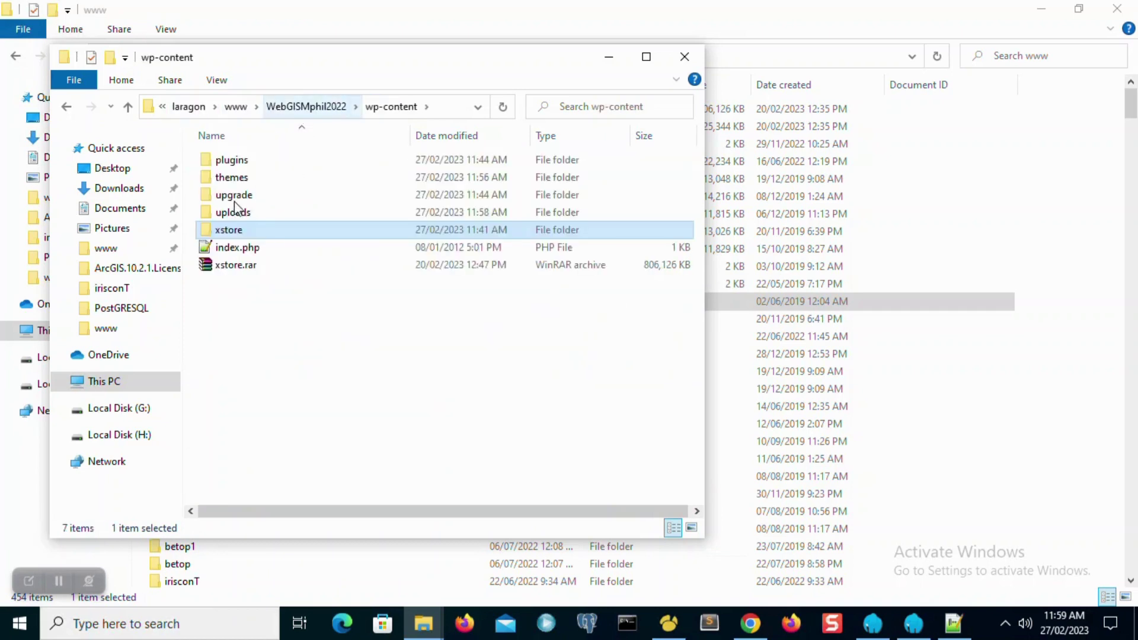
click(241, 179)
click(240, 166)
double_click(240, 166)
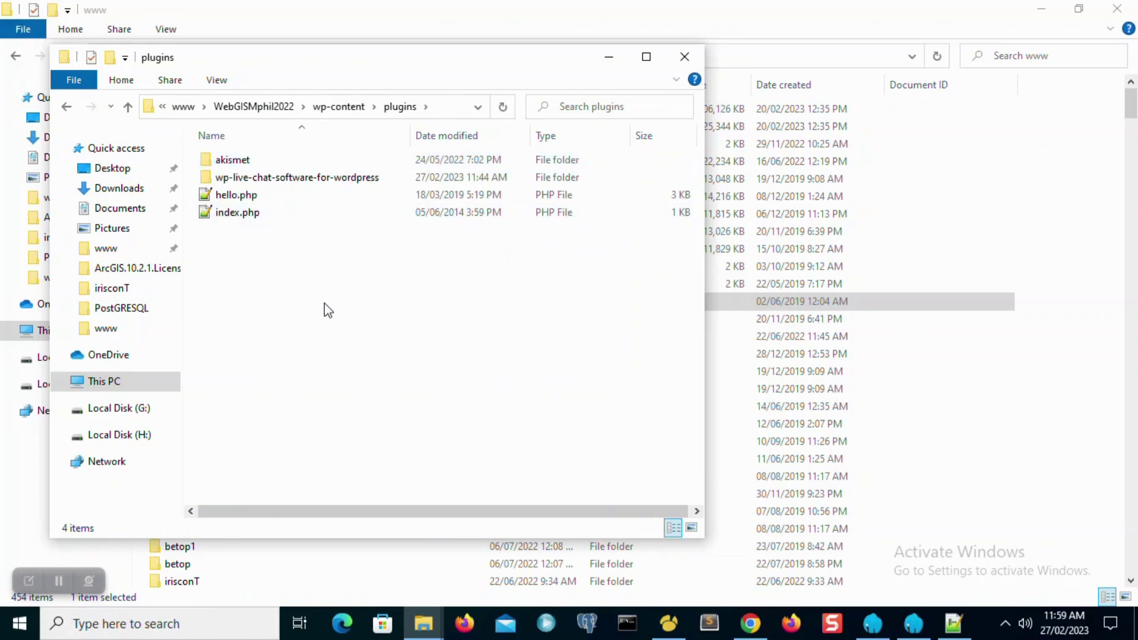
key(ctrl+v)
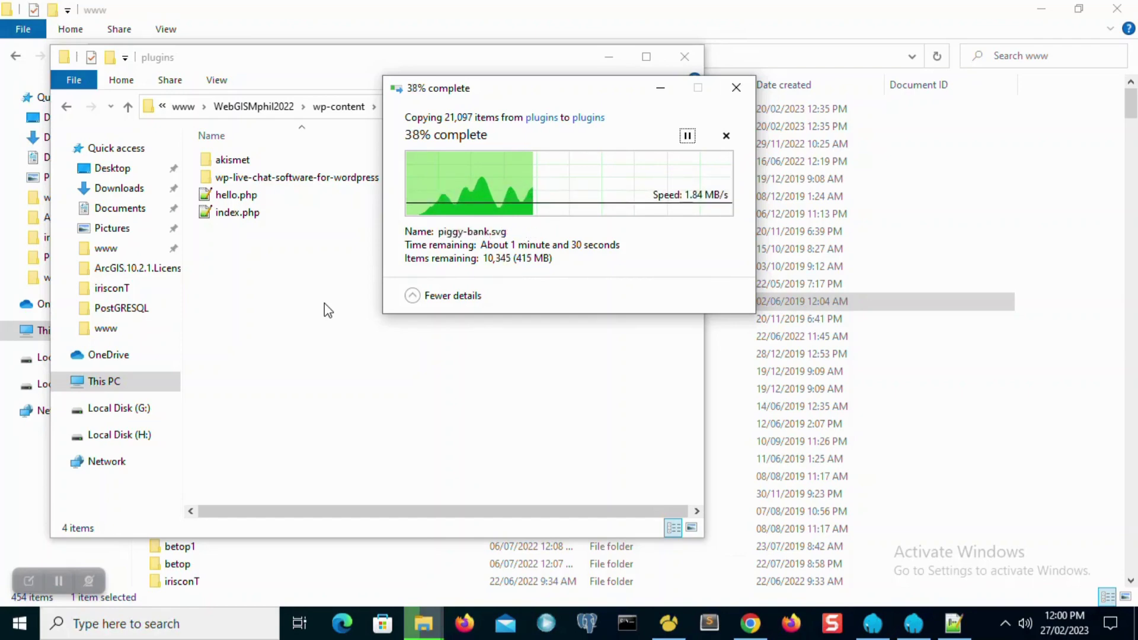
- Switch to Chrome on the remote desktop, search for globalgeosoft in a new tab and open the Global GeoSoft home page
click(750, 623)
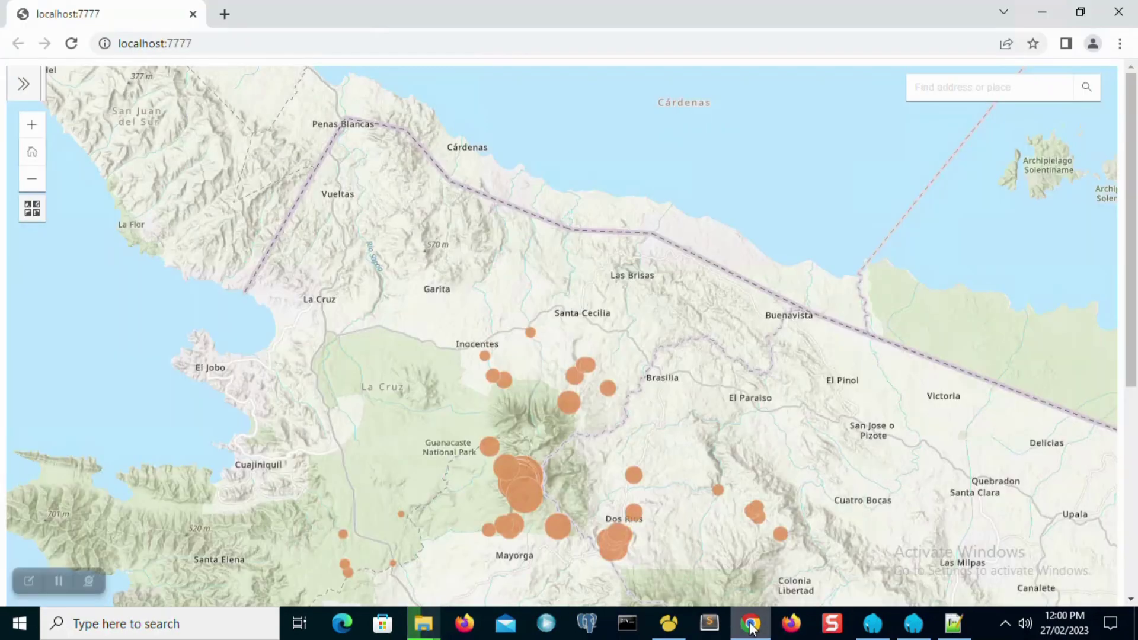
click(224, 15)
click(220, 49)
text(g)
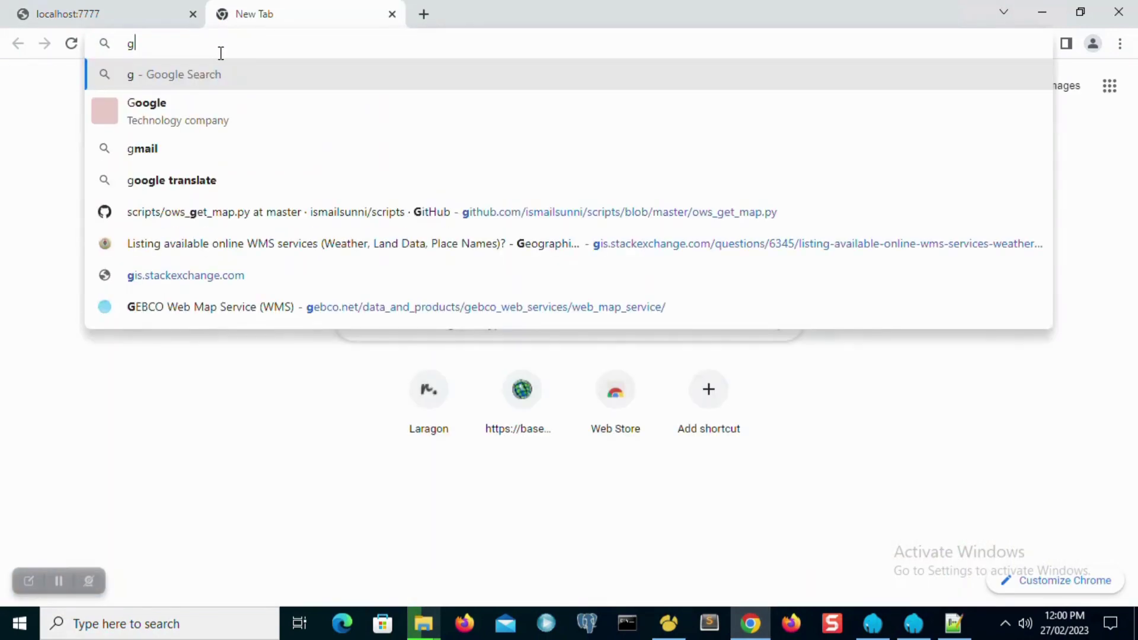
text(lobal)
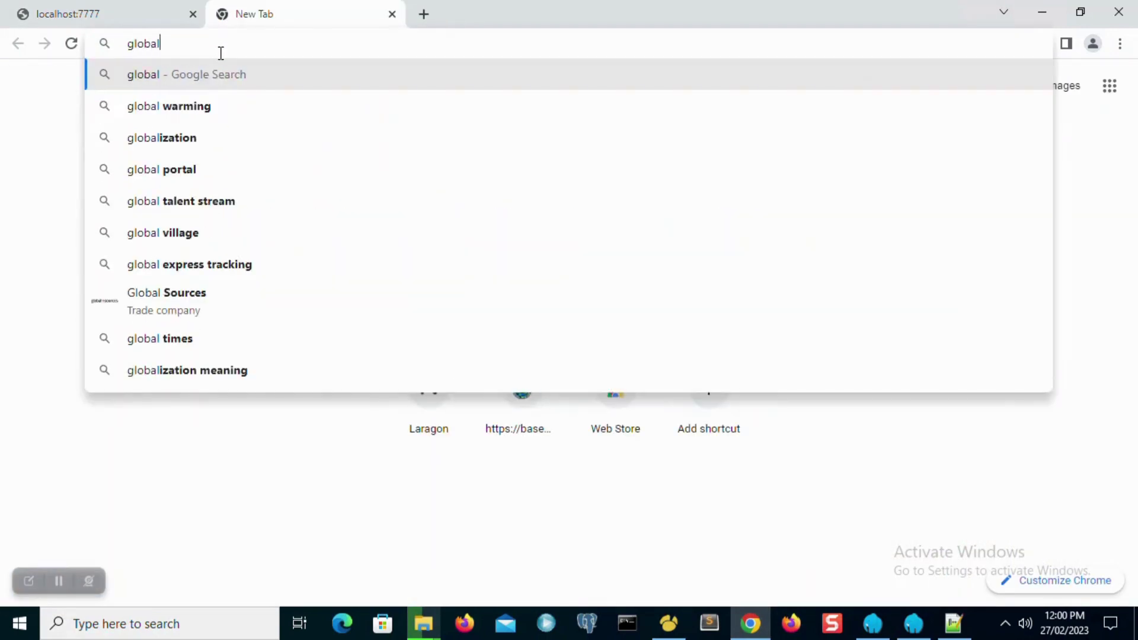
text(goe)
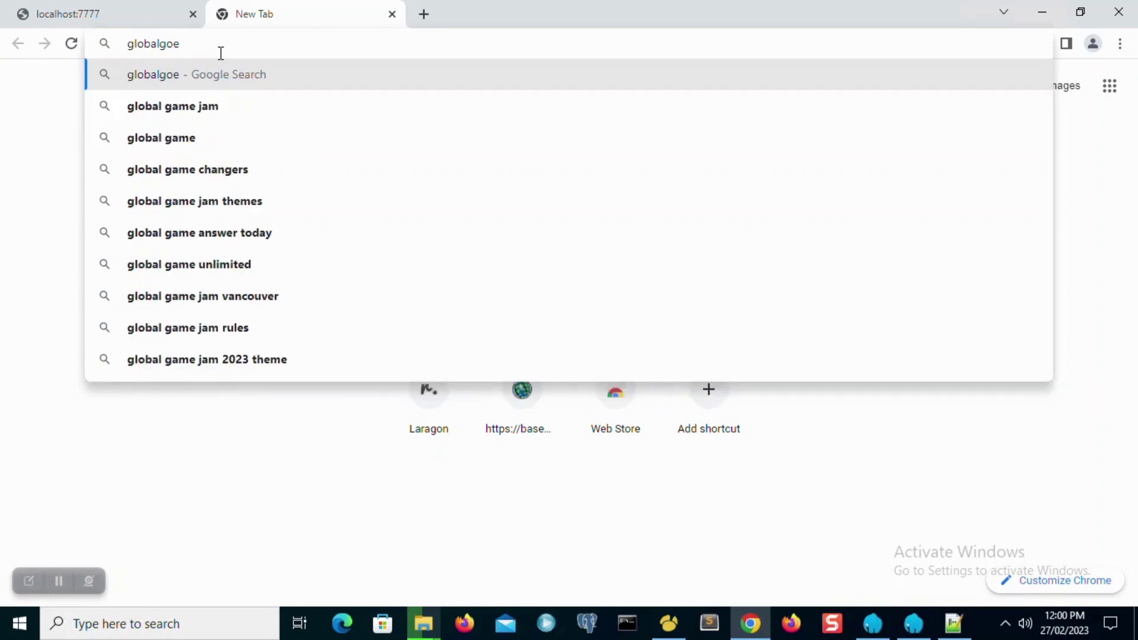
key(BackSpace)
key(BackSpace)
text(eosoft)
key(Return)
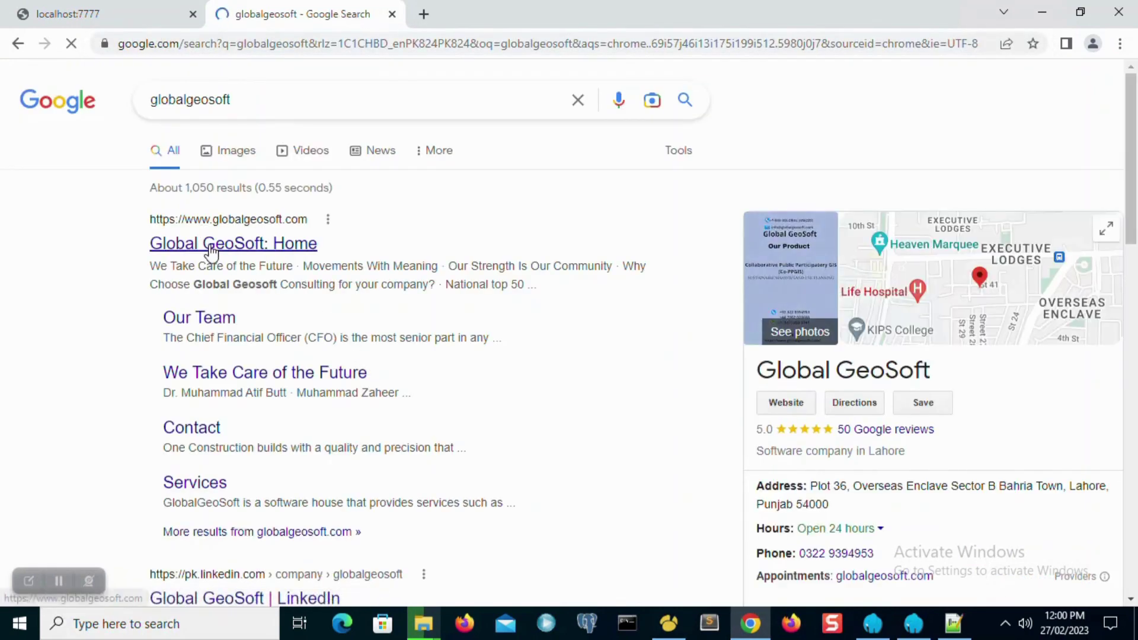
click(211, 244)
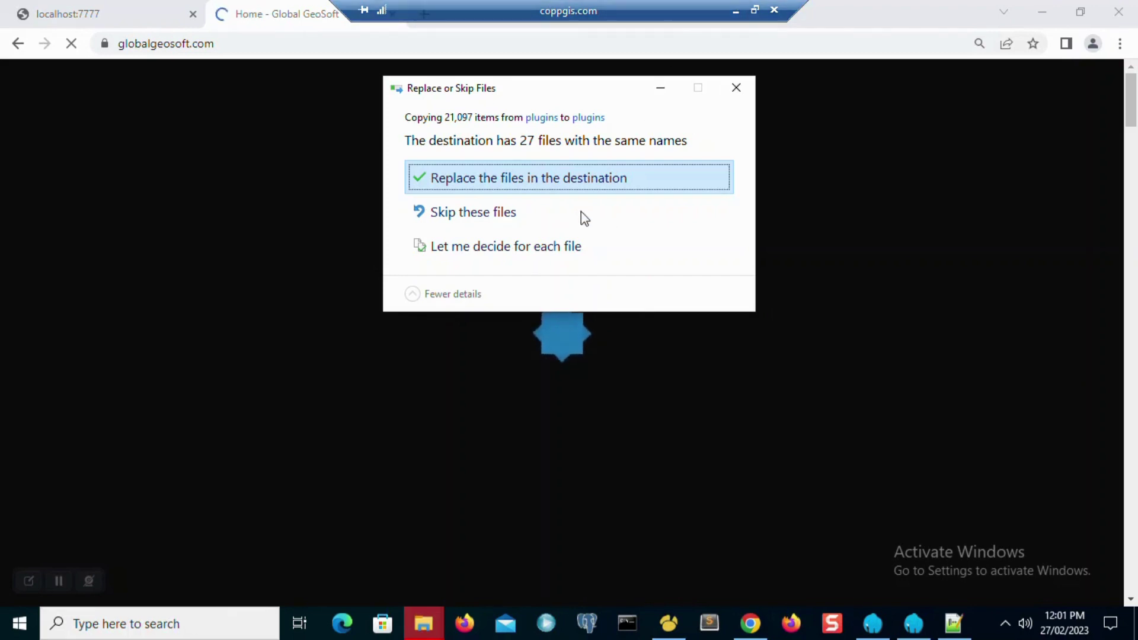
- Skip the plugin files that already exist in the destination, then switch from the remote desktop to the local browser
click(509, 217)
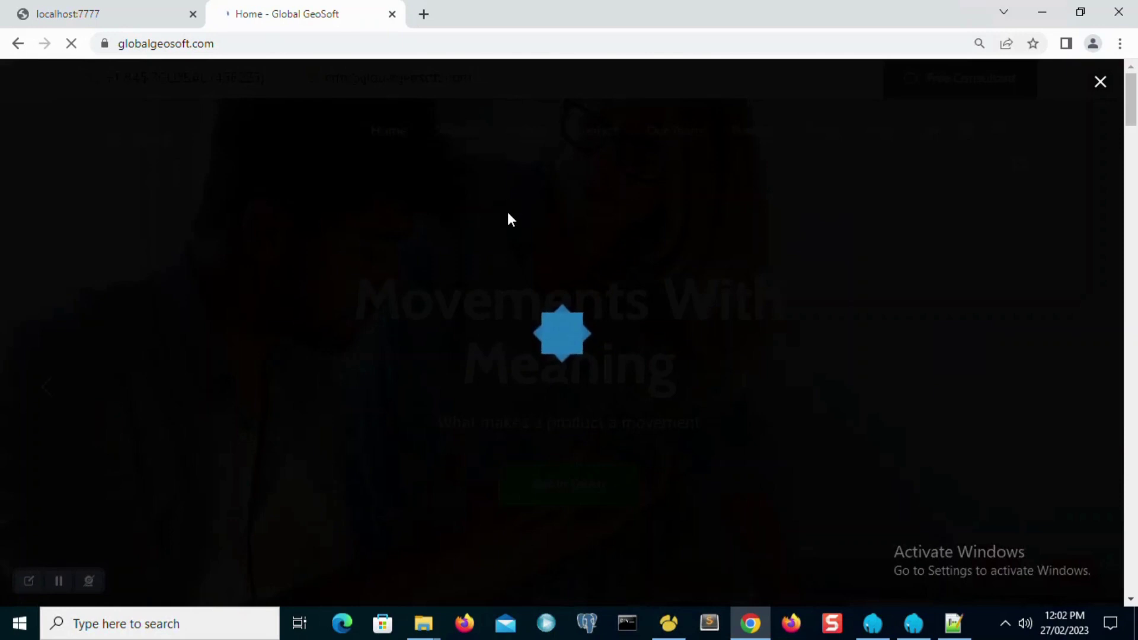
mouse_move(625, 7)
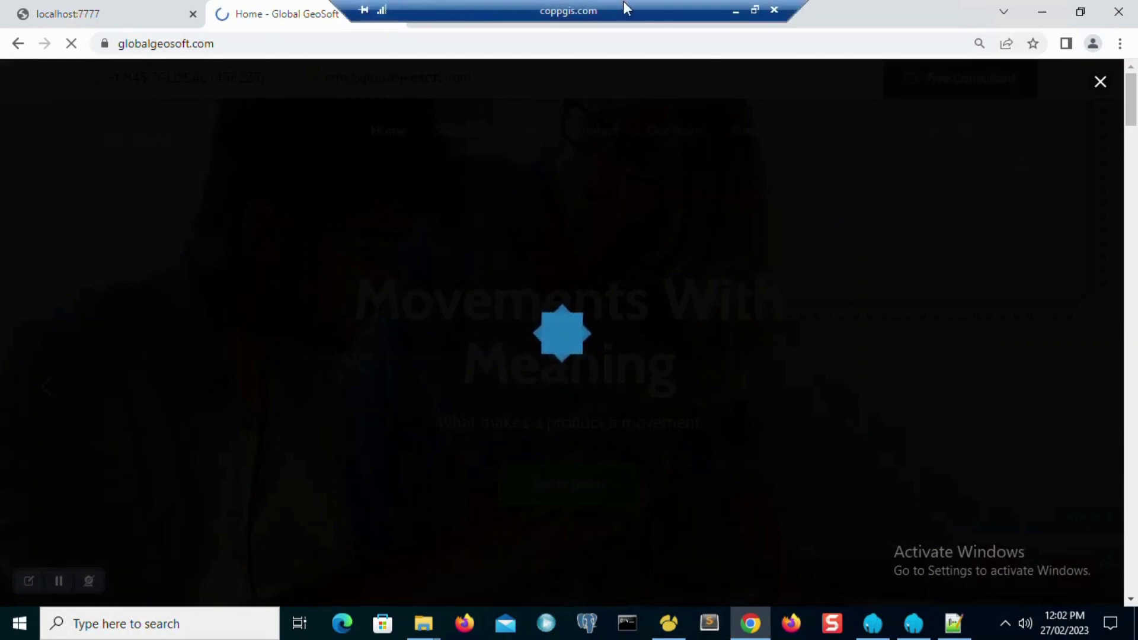
click(737, 12)
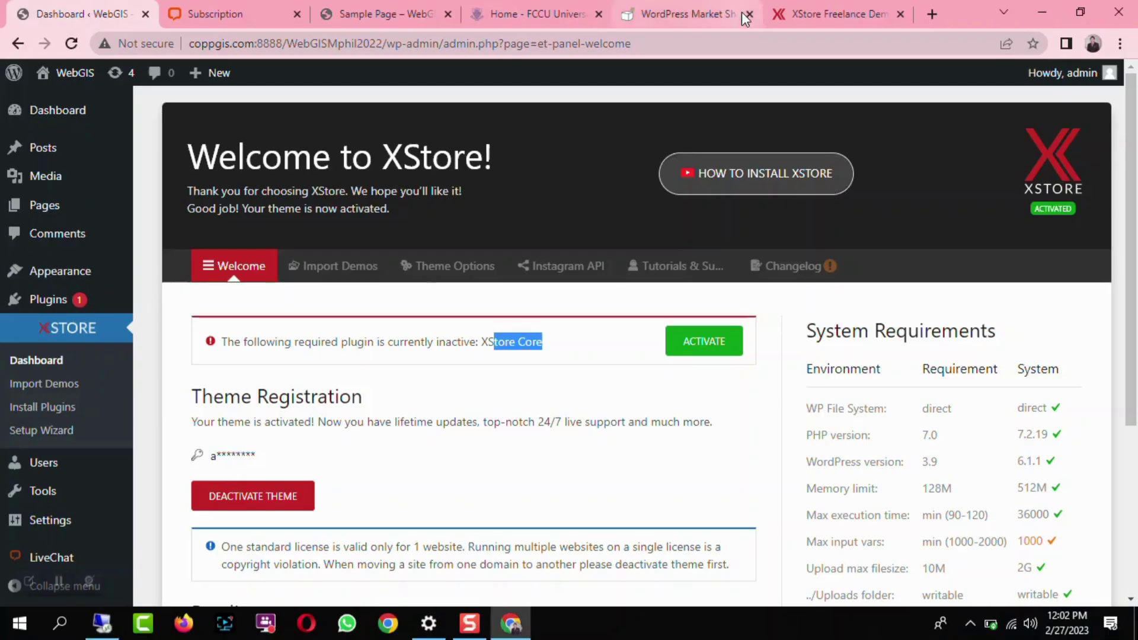
click(935, 21)
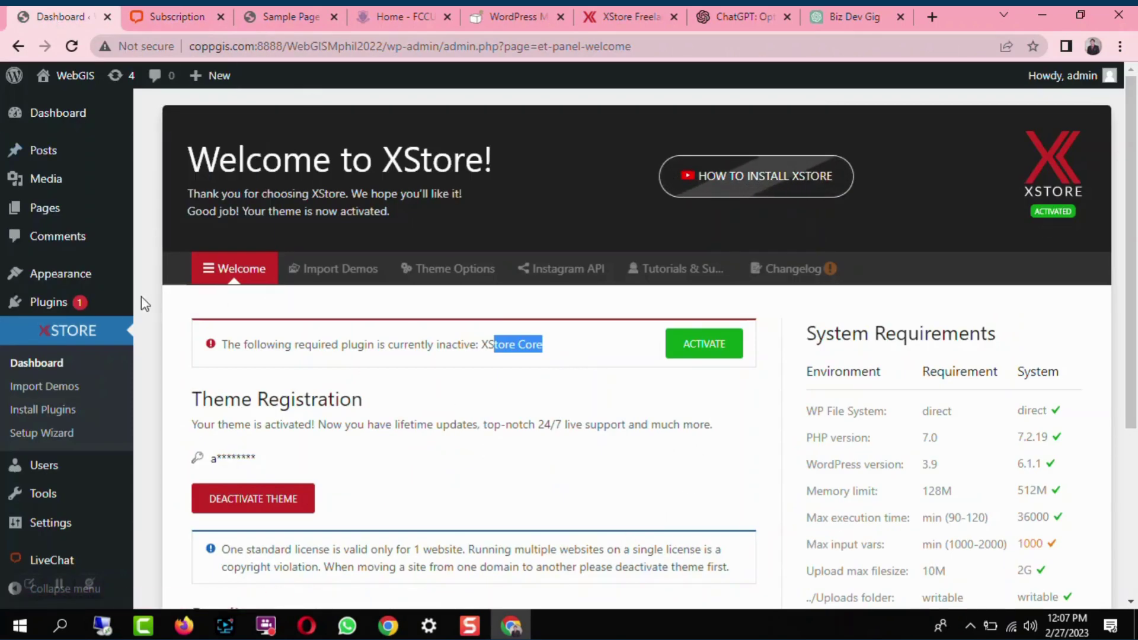
- Open the WebGIS site's installed plugins and filter the list to the inactive ones
scroll(55, 495, down, 3)
mouse_move(55, 495)
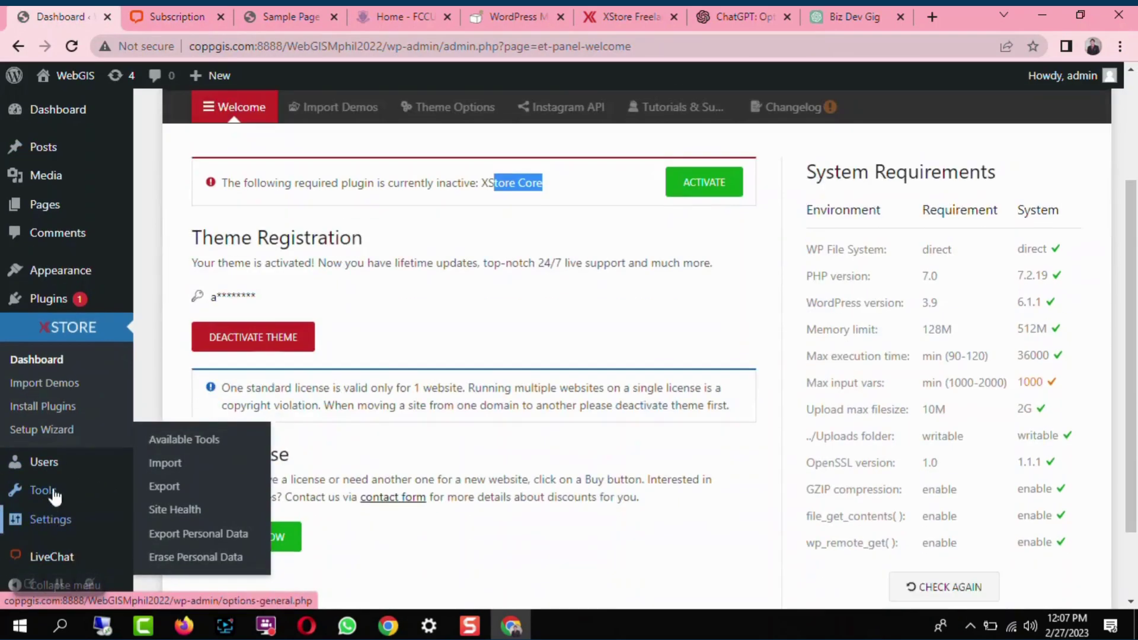
click(58, 301)
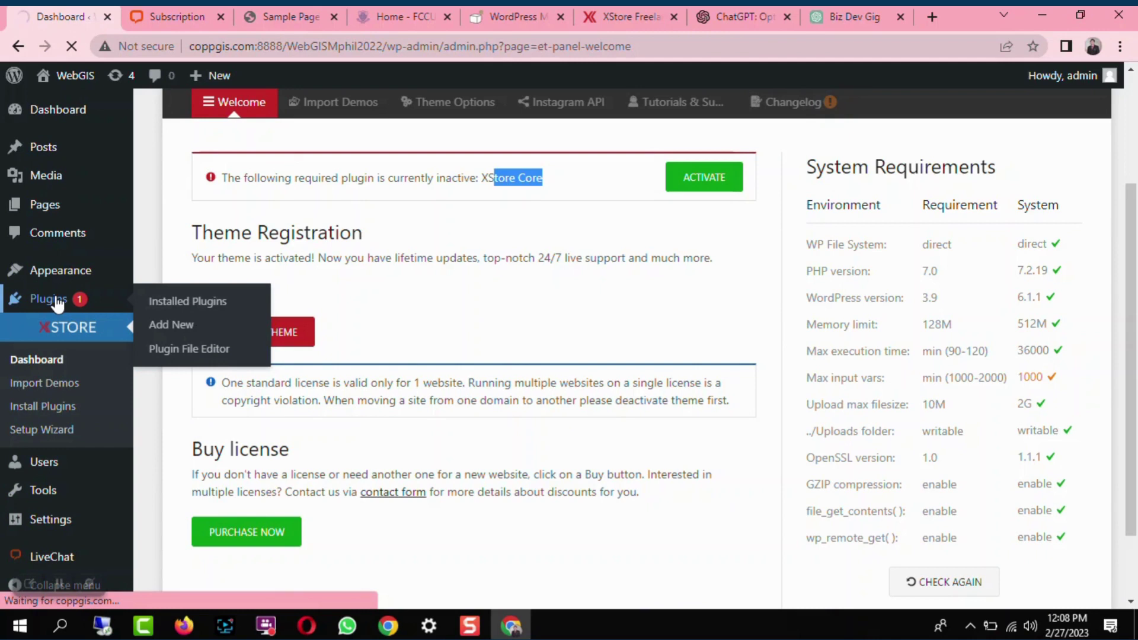
click(160, 302)
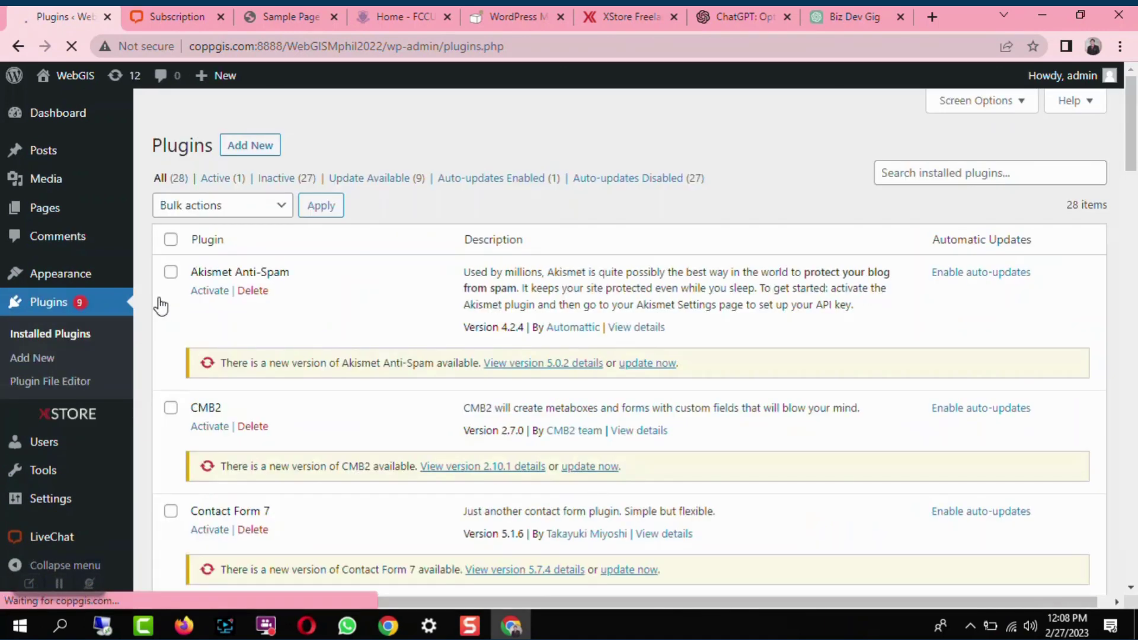
click(289, 176)
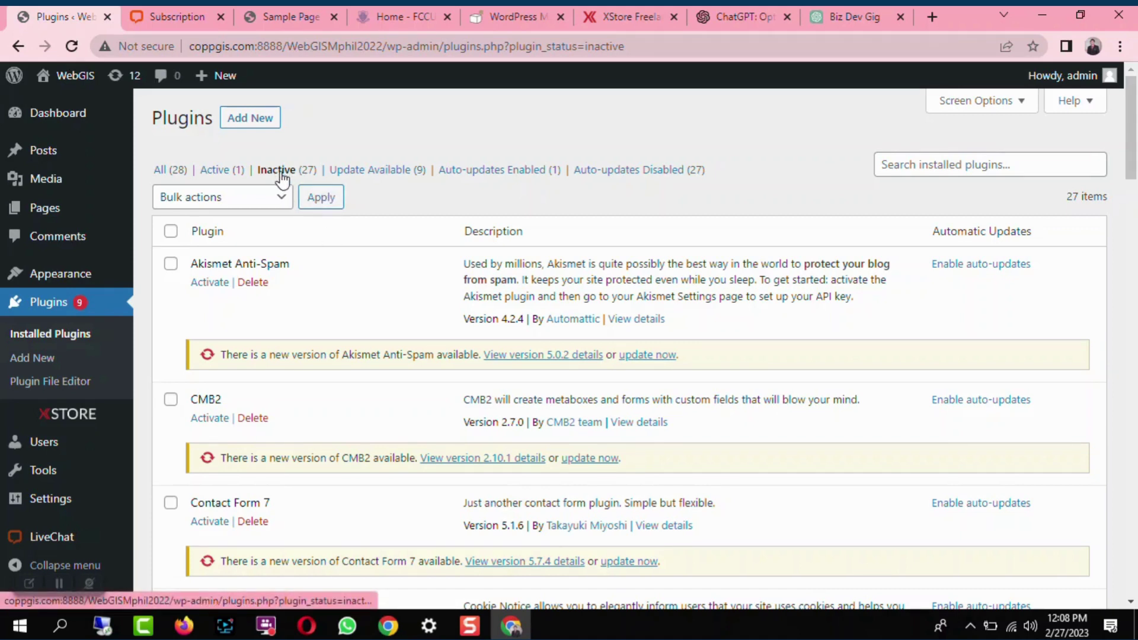
- Select all the inactive plugins, set the bulk action to Activate and review the selected plugins
click(170, 231)
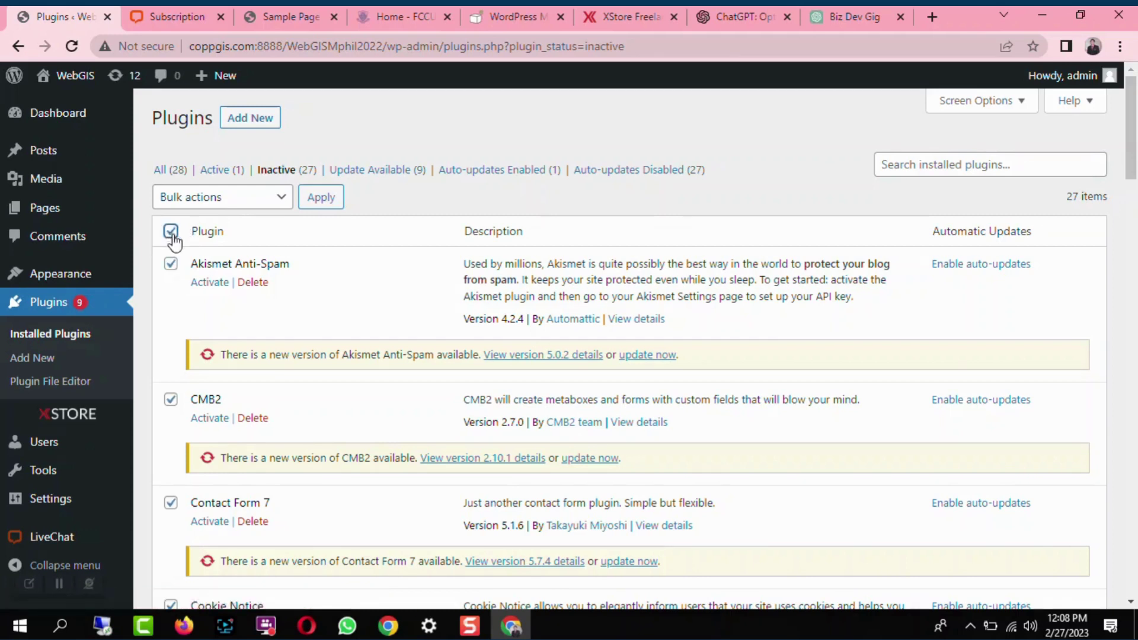
click(275, 196)
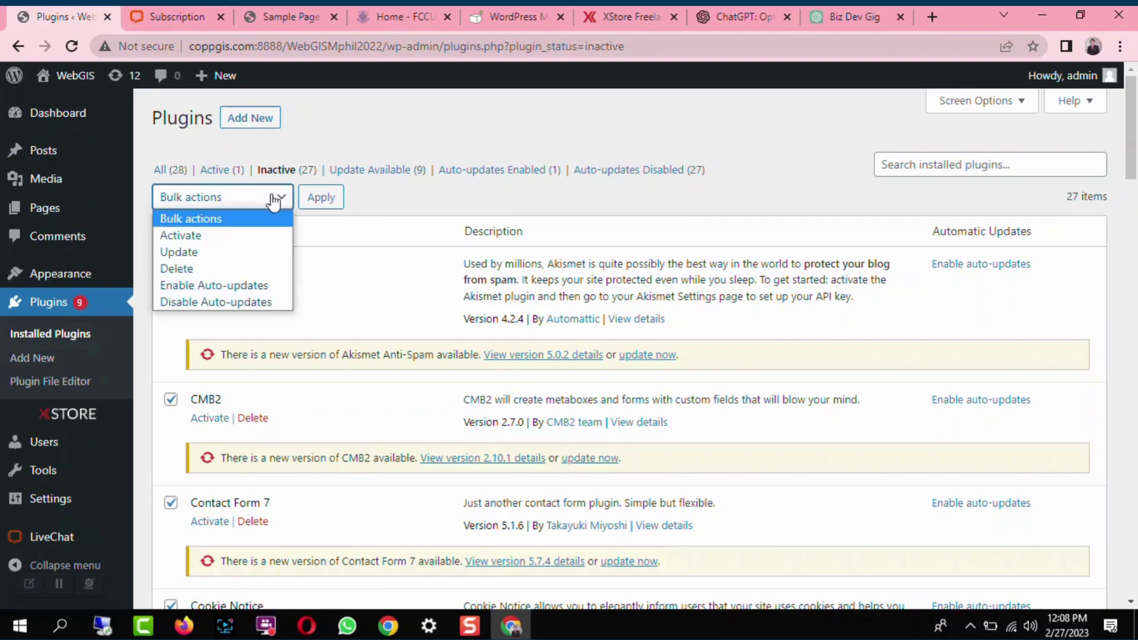
click(209, 237)
scroll(332, 267, down, 4)
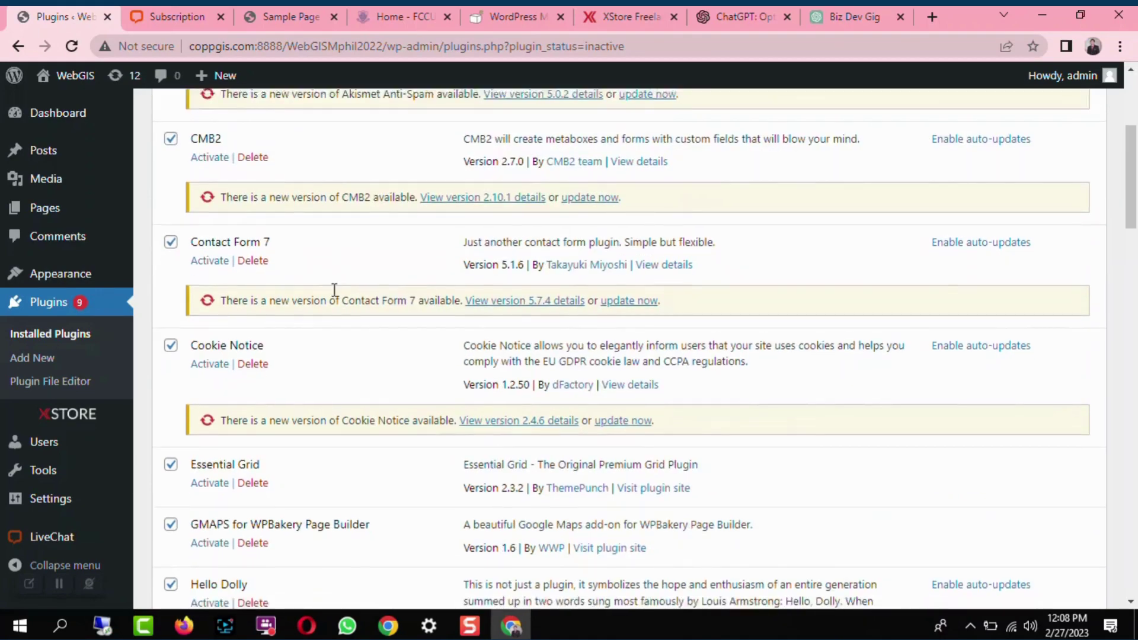
scroll(334, 290, down, 15)
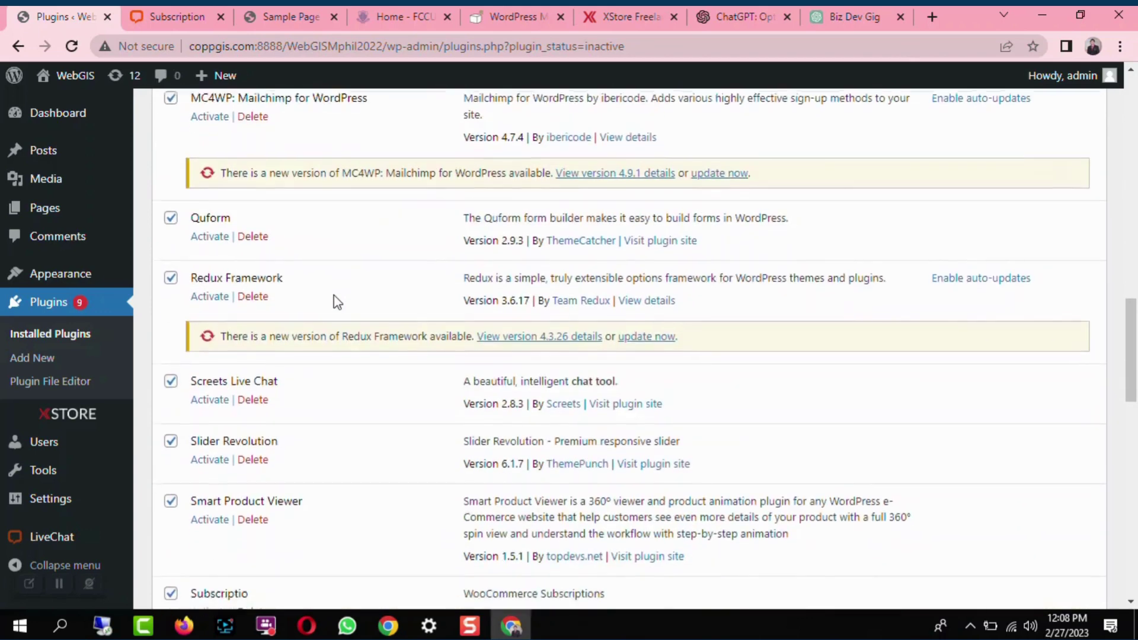
scroll(335, 302, down, 4)
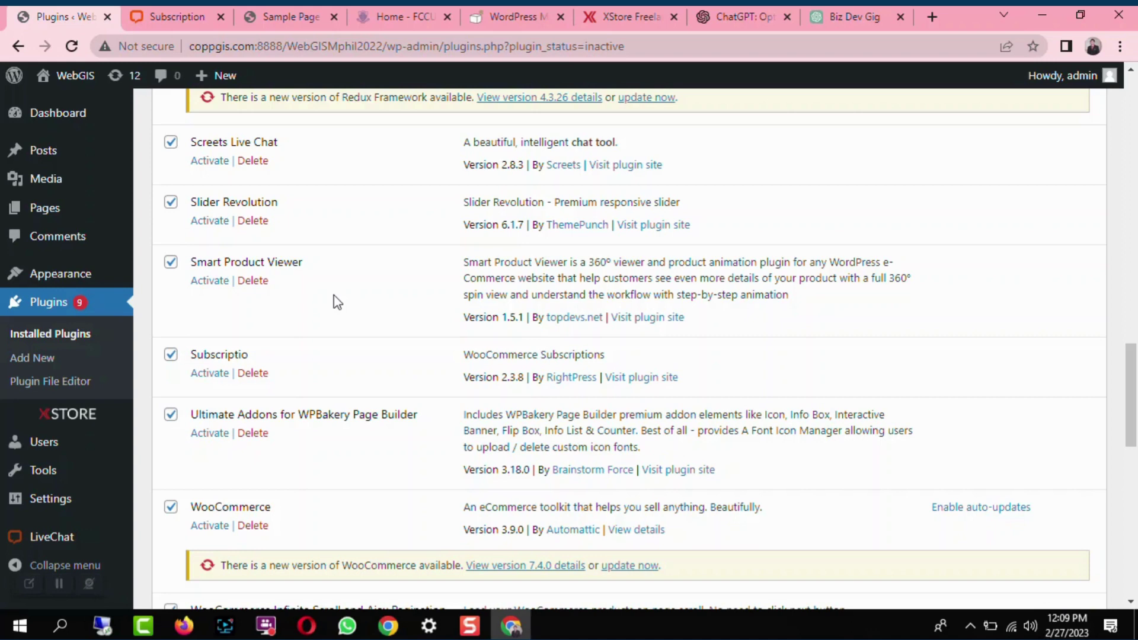
- Switch to the XStore Freelance demo and look through its Services page, including the services, testimonials and UI/UX sections
click(613, 14)
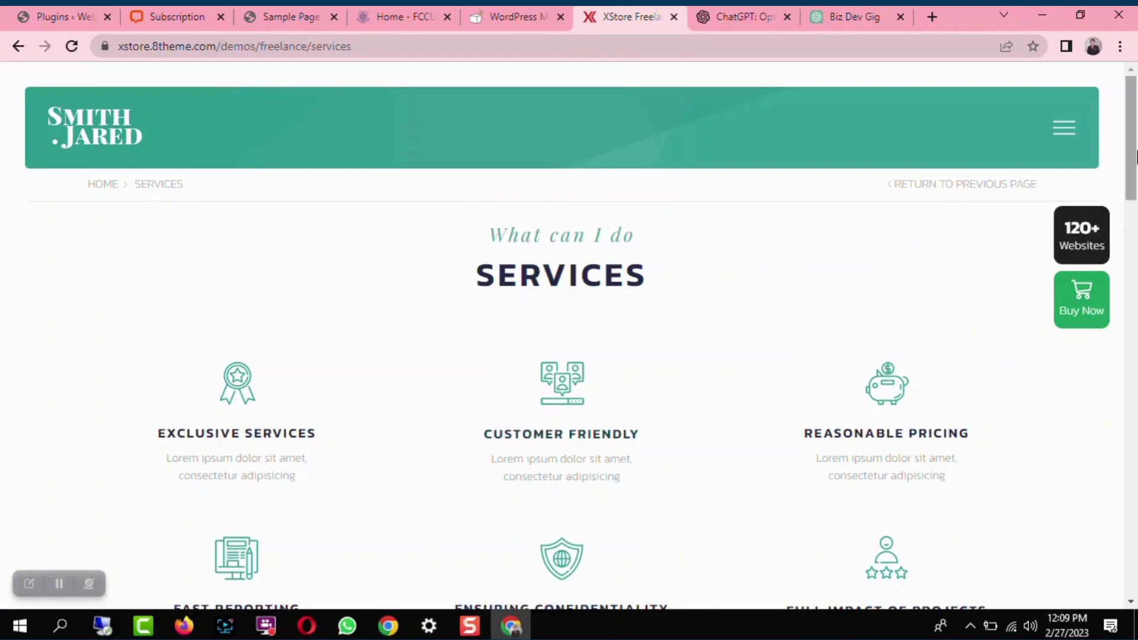
mouse_move(1132, 156)
mouse_down()
mouse_move(1134, 486)
mouse_move(1133, 155)
mouse_up()
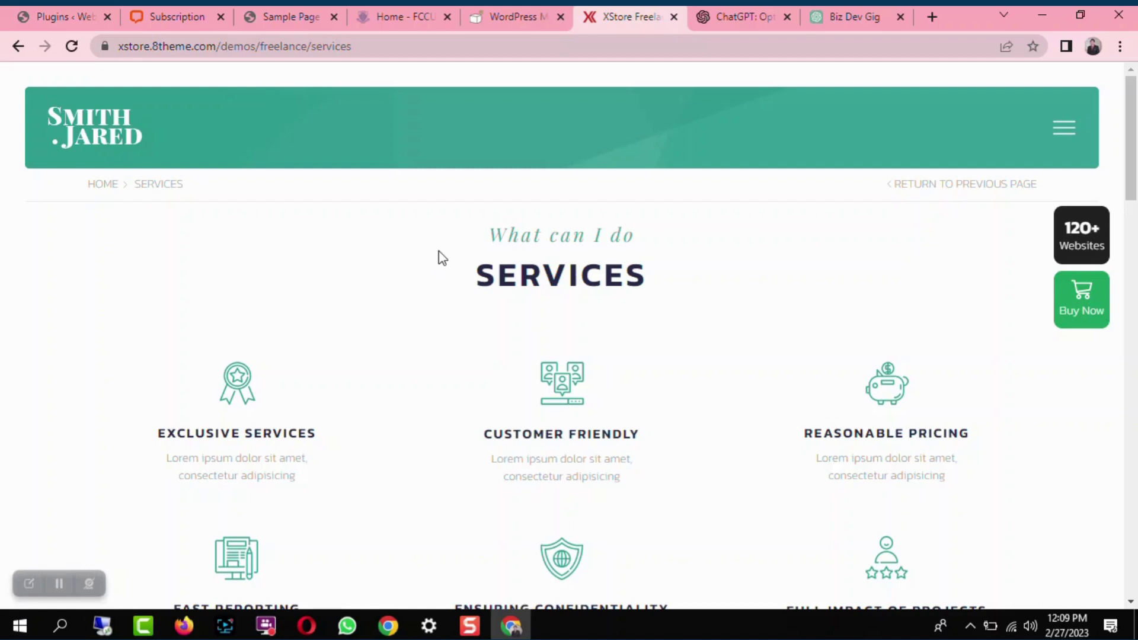
scroll(477, 302, down, 14)
scroll(481, 317, down, 7)
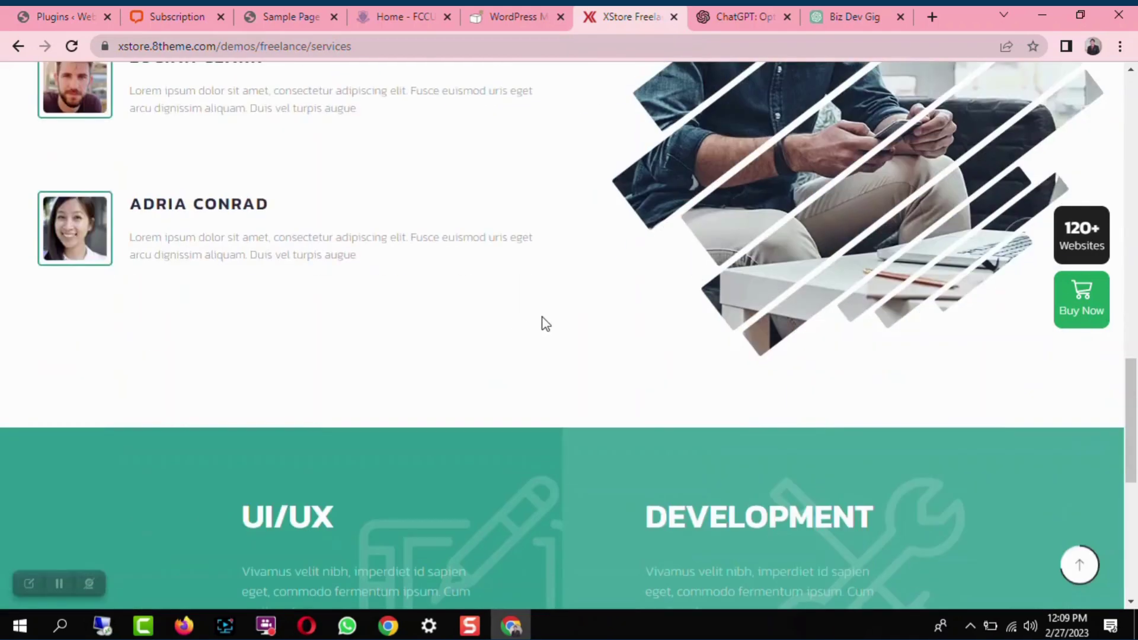
scroll(541, 322, up, 3)
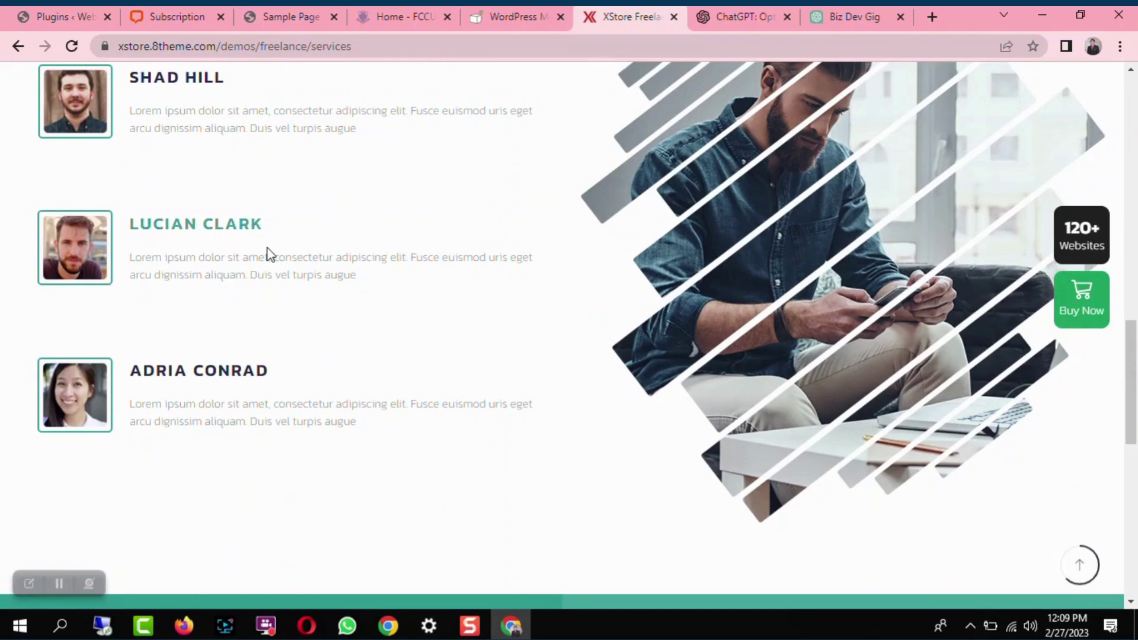
scroll(266, 254, down, 3)
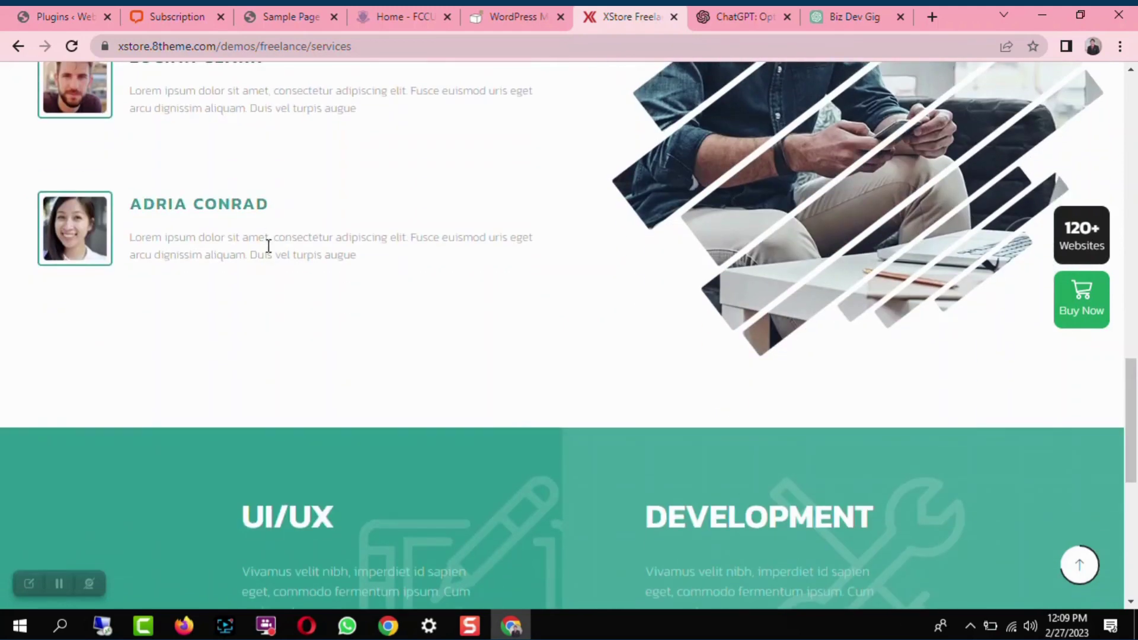
scroll(268, 245, down, 4)
scroll(204, 244, up, 8)
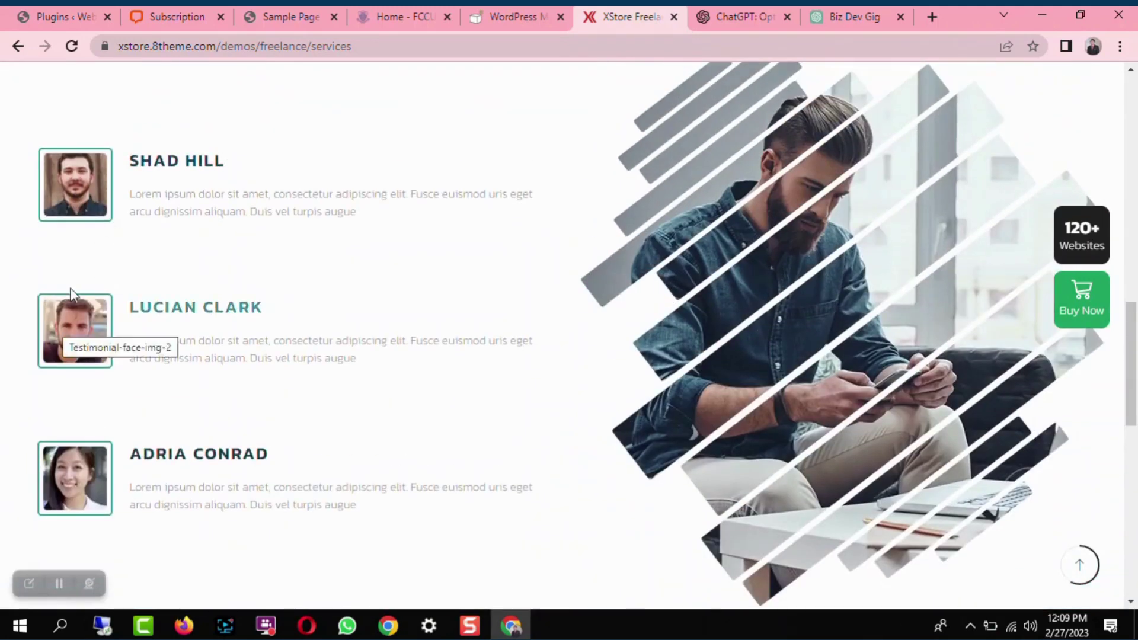
scroll(71, 292, up, 10)
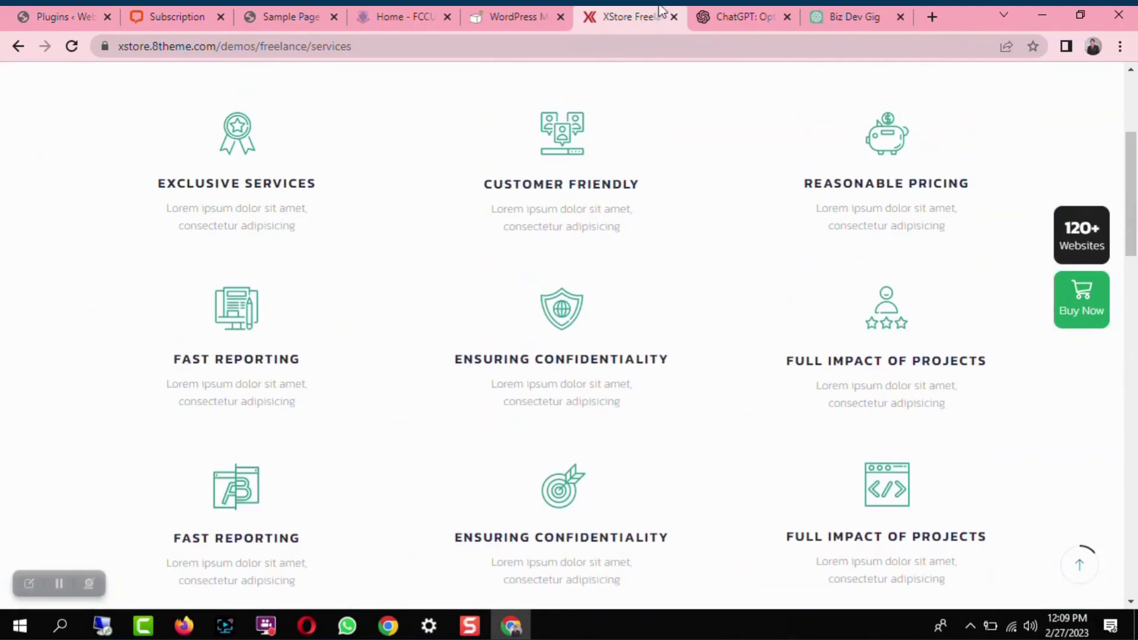
- Review the open WordPress market share, ChatGPT, LiveChat subscription and WebGIS sample pages, then switch to the remote desktop
click(409, 16)
click(497, 17)
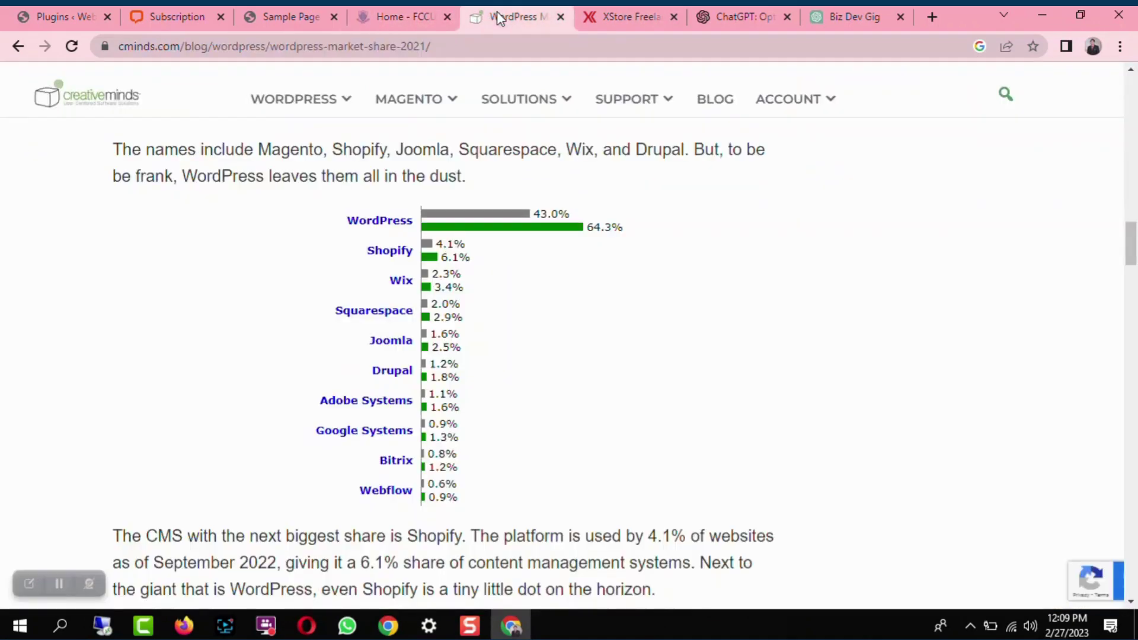
click(637, 16)
click(767, 21)
click(847, 21)
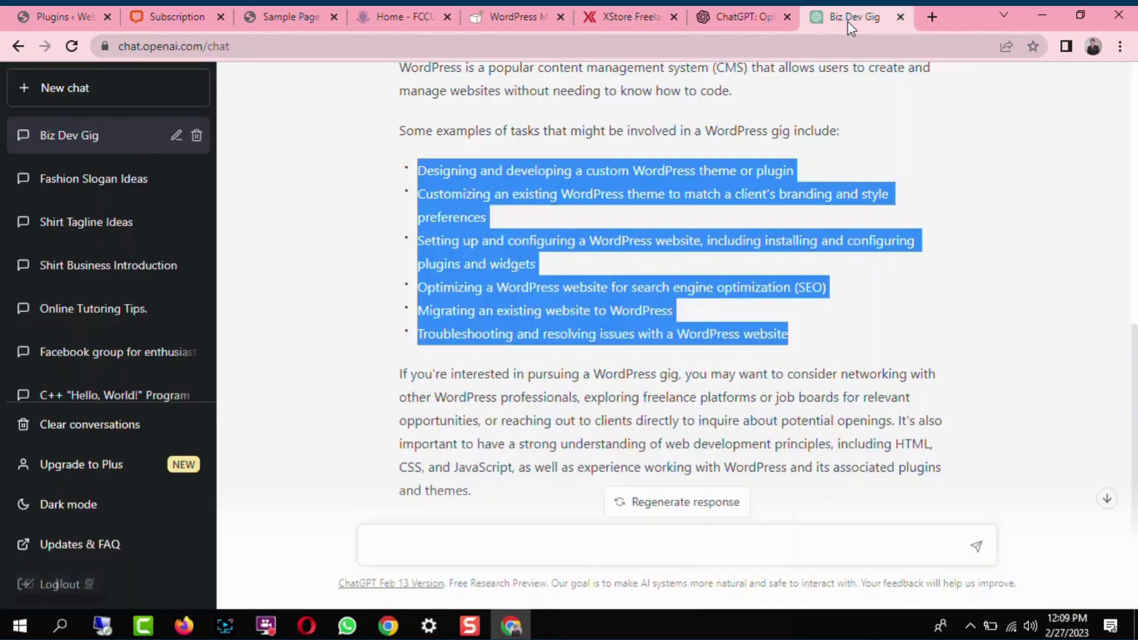
scroll(809, 96, up, 10)
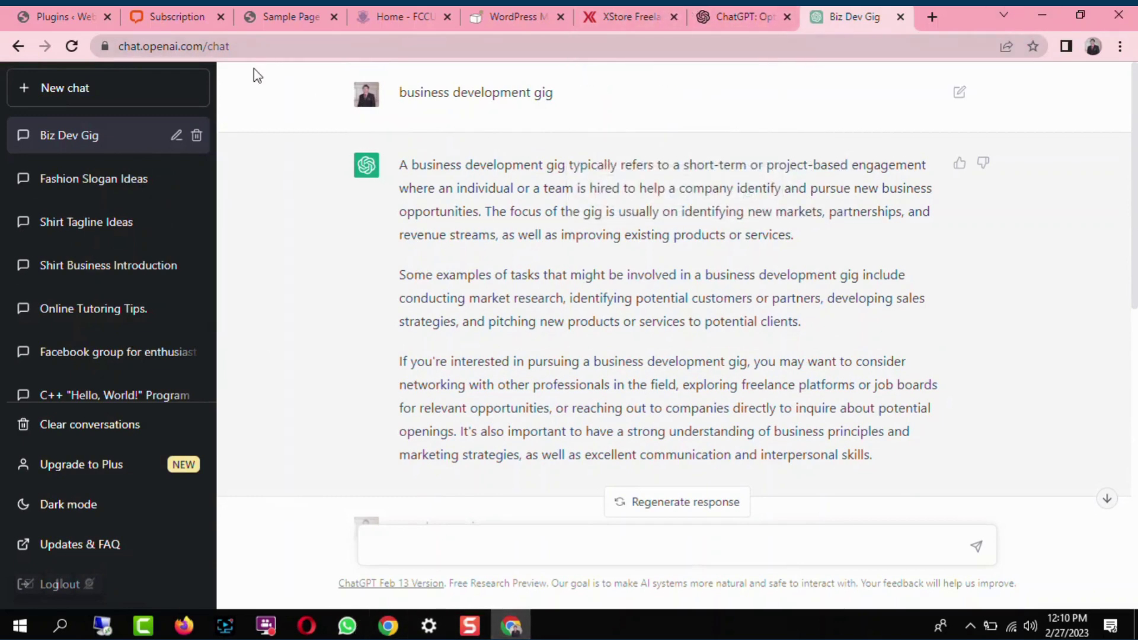
click(174, 16)
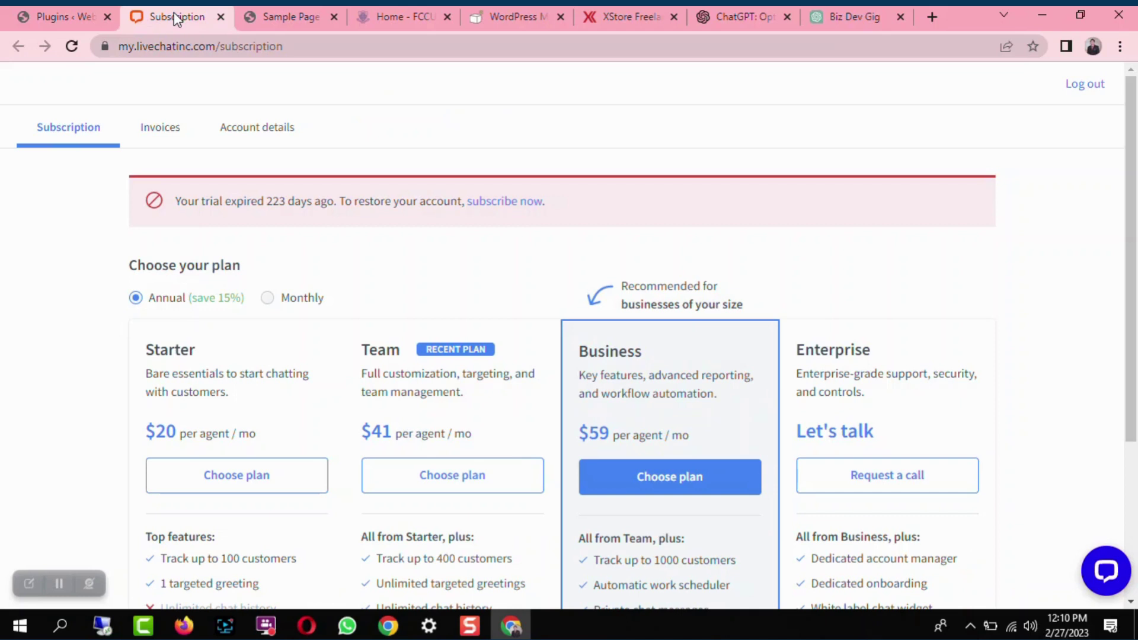
click(286, 13)
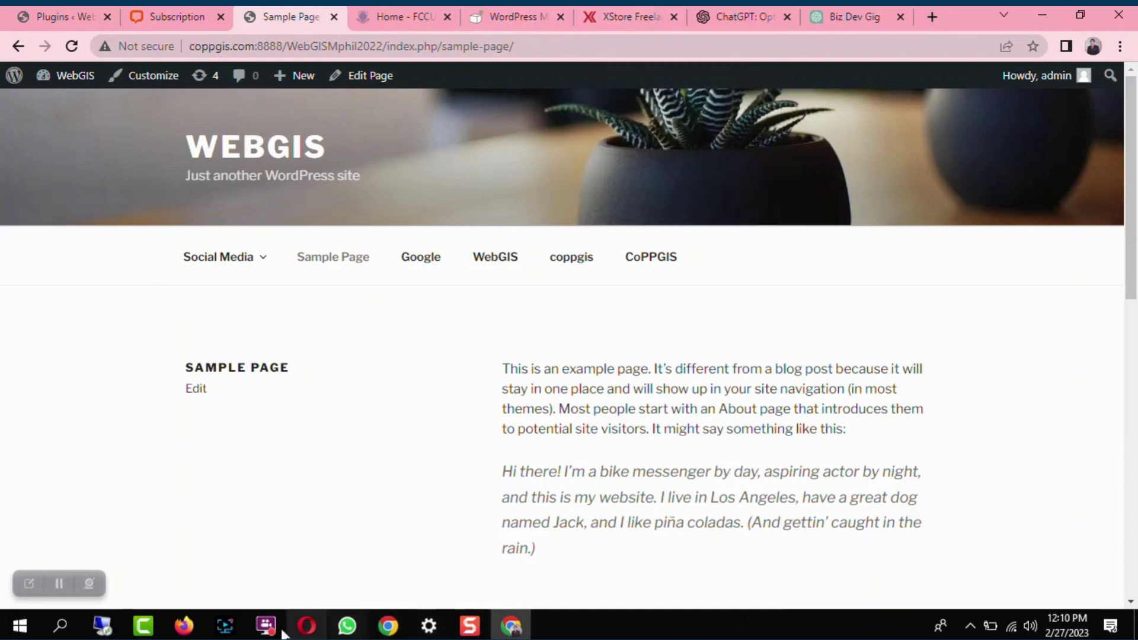
click(102, 626)
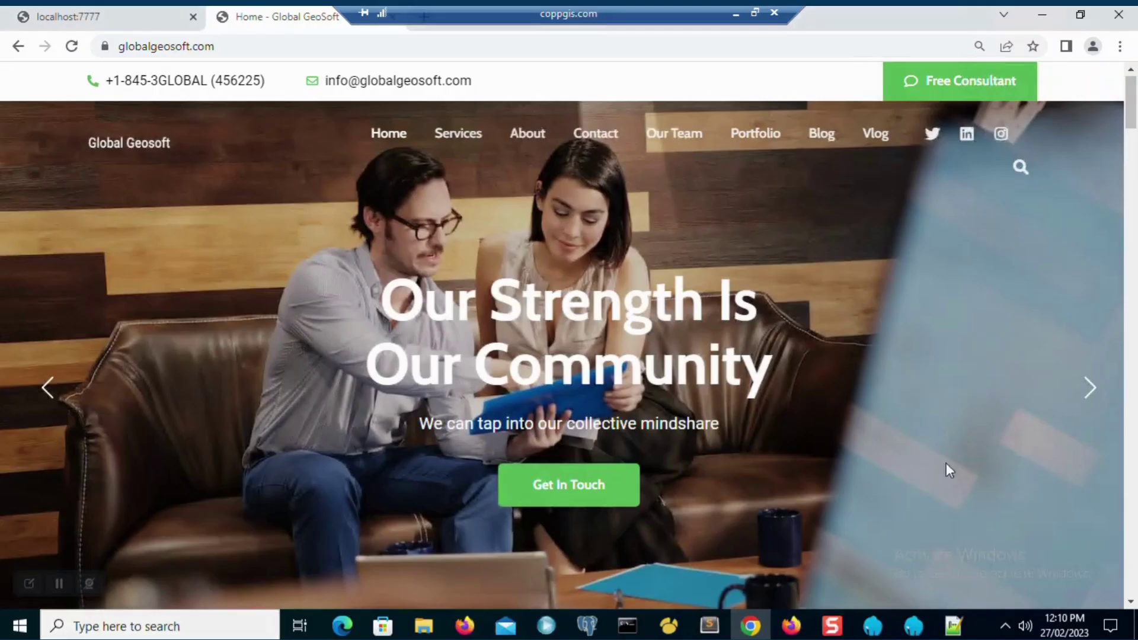